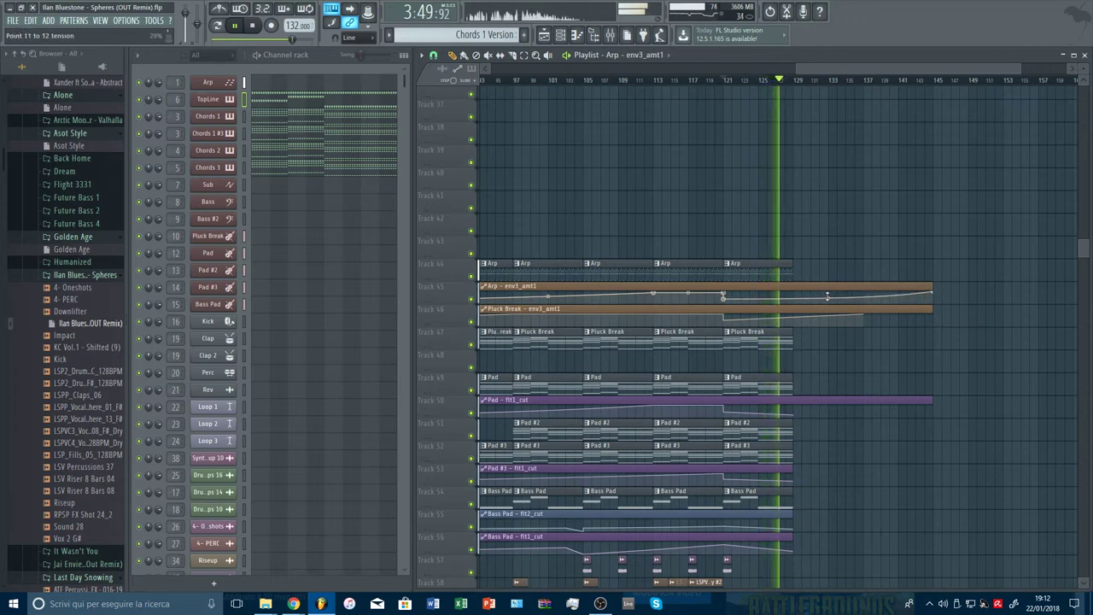
Add one more Pluck Break, Pad, Pad #2, Pad #3 and Bass Pad clip at bar 129 on their tracks
left_click(799, 345)
left_click(784, 389)
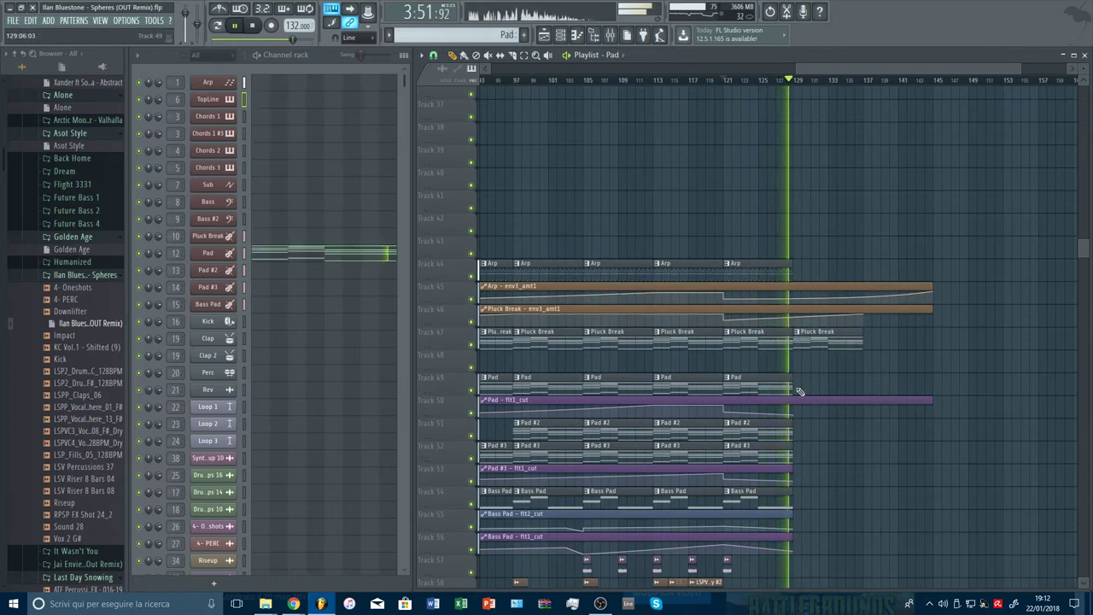
left_click(795, 437)
left_click(779, 457)
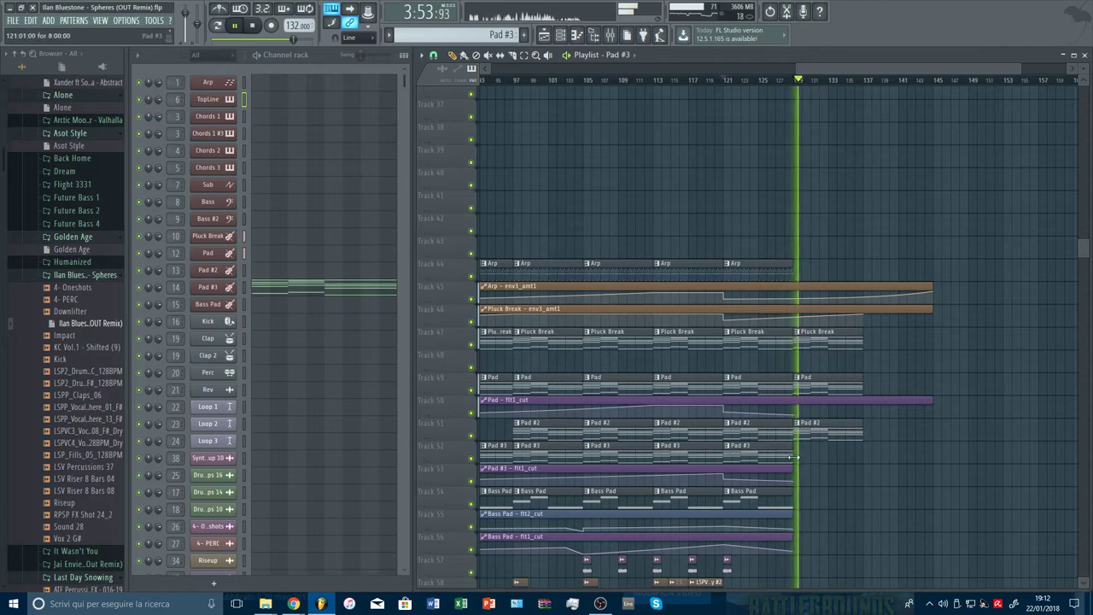
left_click(816, 451)
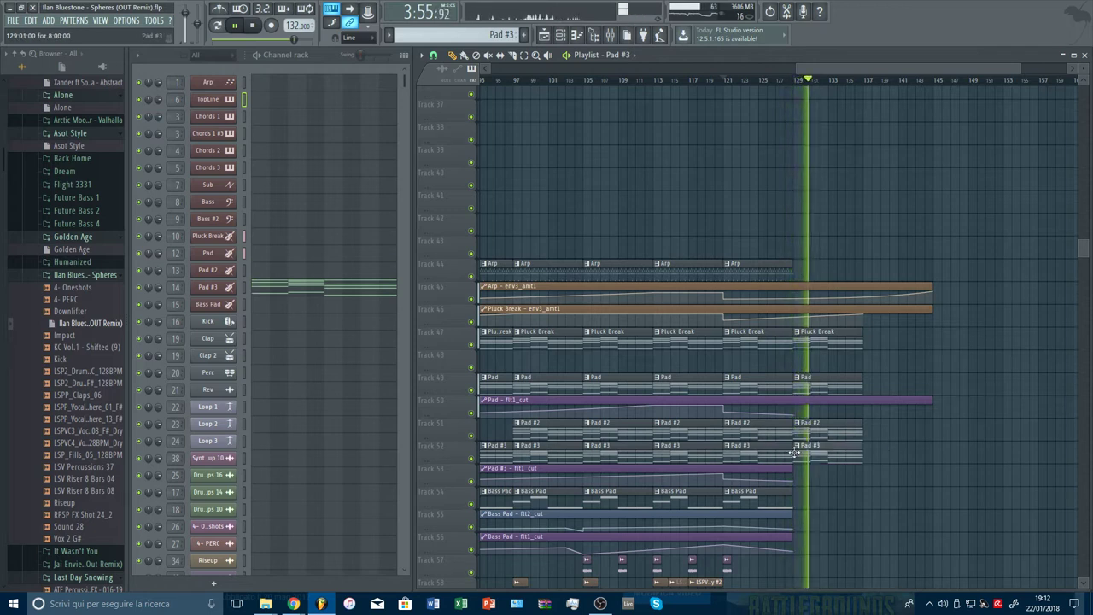
left_click(769, 495)
left_click(814, 493)
Duplicate the transition effect clips around bars 113 to 121 on Tracks 64 to 80, placing the copy 16 bars further along
scroll(845, 410, "down", 4)
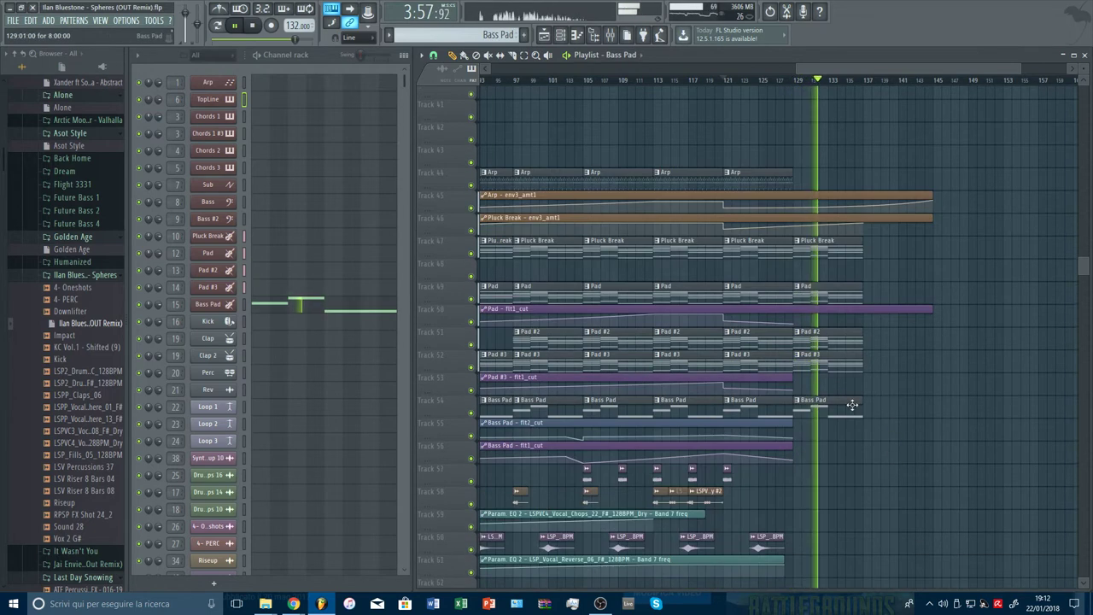
scroll(854, 412, "down", 4)
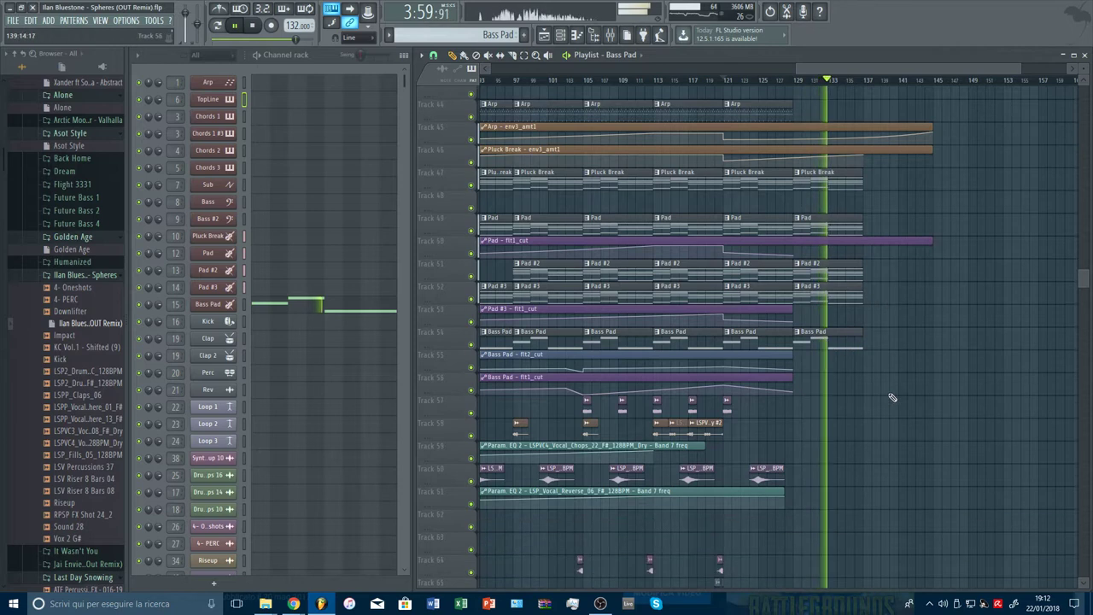
scroll(914, 408, "down", 1)
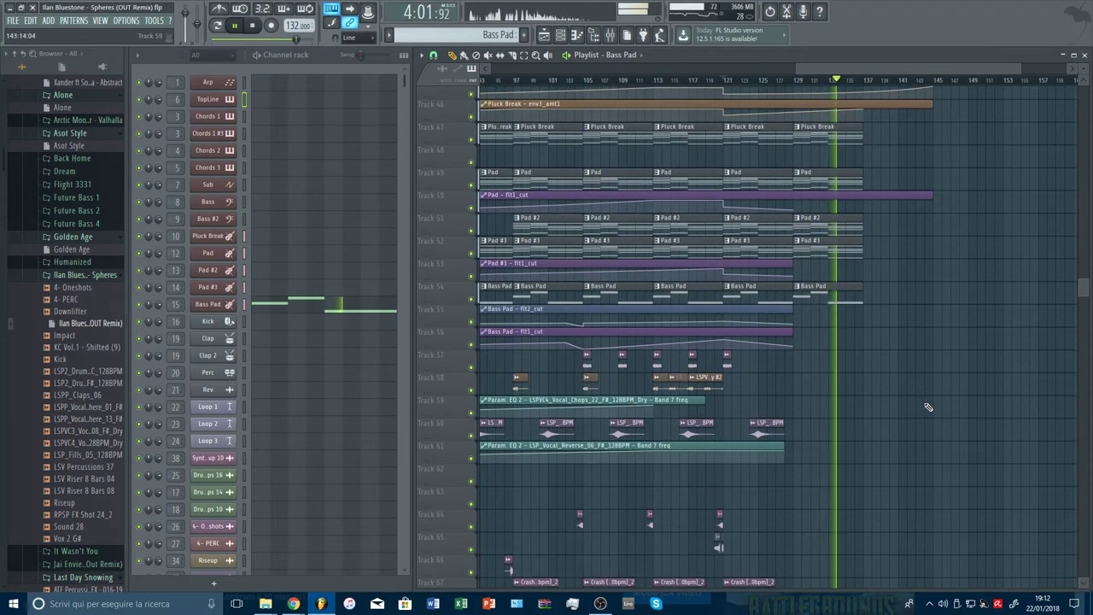
scroll(942, 409, "down", 6)
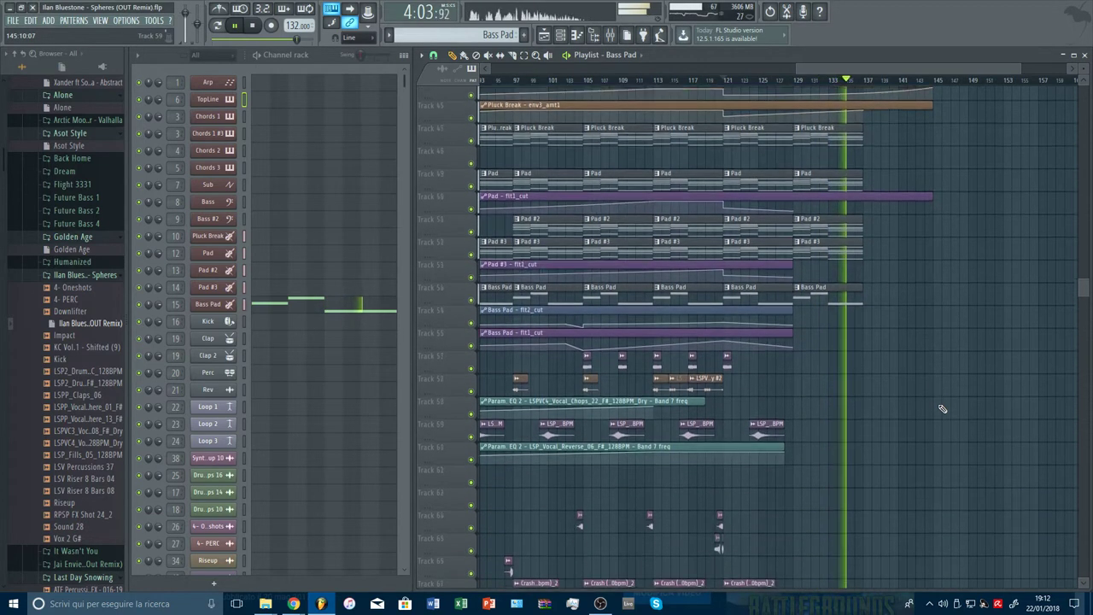
scroll(942, 409, "down", 5)
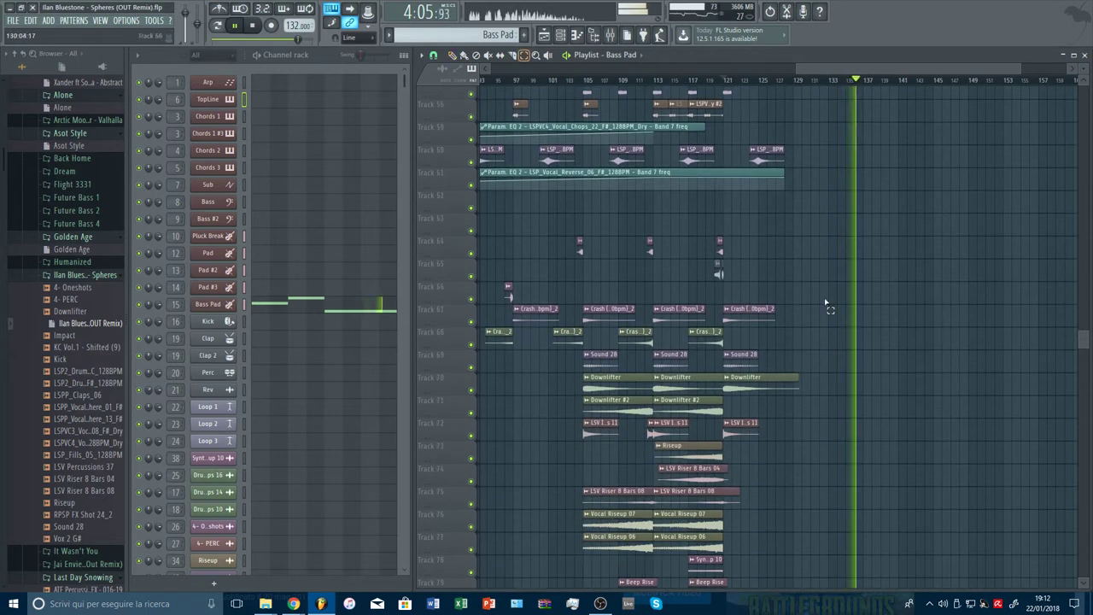
scroll(827, 305, "down", 4)
left_click_drag(732, 201, 757, 526)
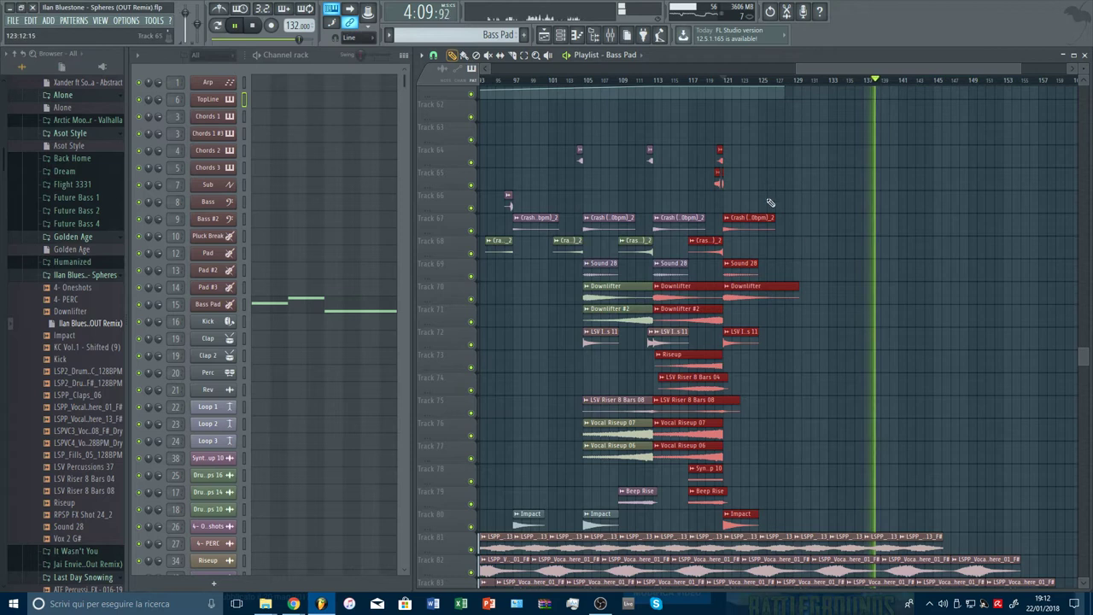
left_click_drag(750, 231, 885, 240)
Move the duplicated effect clips 8 bars back so the copied Crash starts at bar 129
scroll(976, 246, "up", 6)
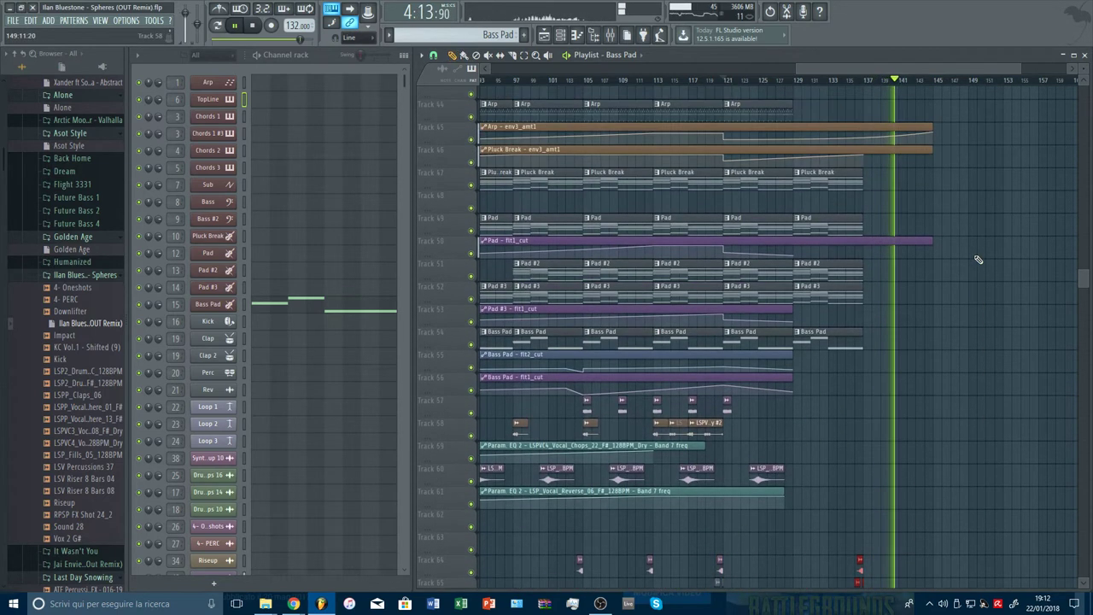
scroll(979, 260, "down", 1)
scroll(979, 259, "down", 4)
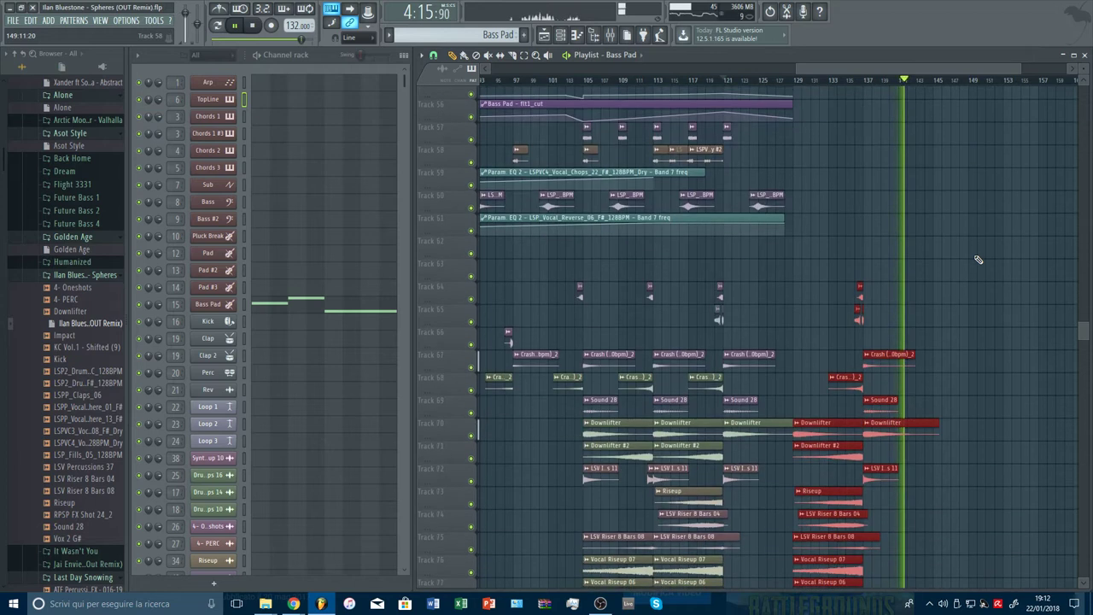
left_click_drag(896, 321, 826, 321)
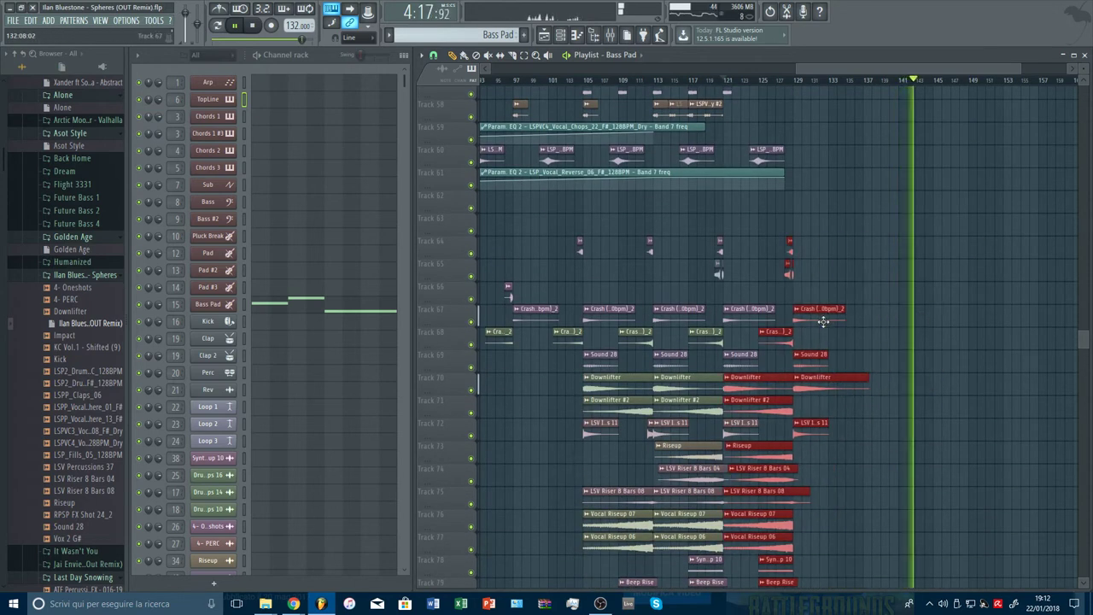
Delete the Pad #2 clips at bars 121 and 129 and continue the Pluck Break env3_amt1 curve to bar 145
left_click(725, 81)
scroll(883, 213, "up", 5)
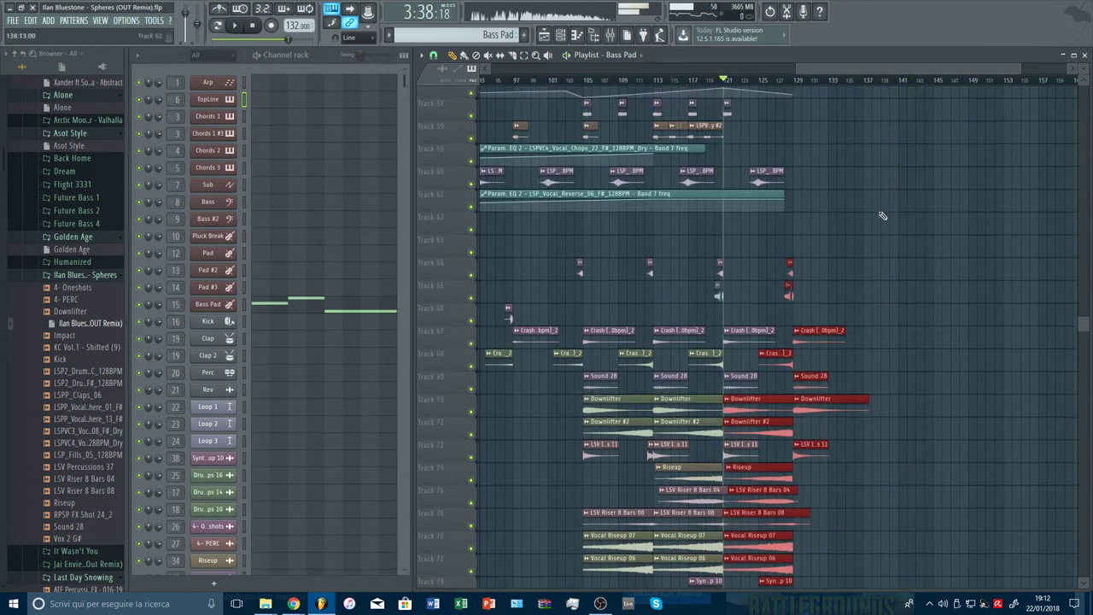
scroll(832, 331, "up", 3)
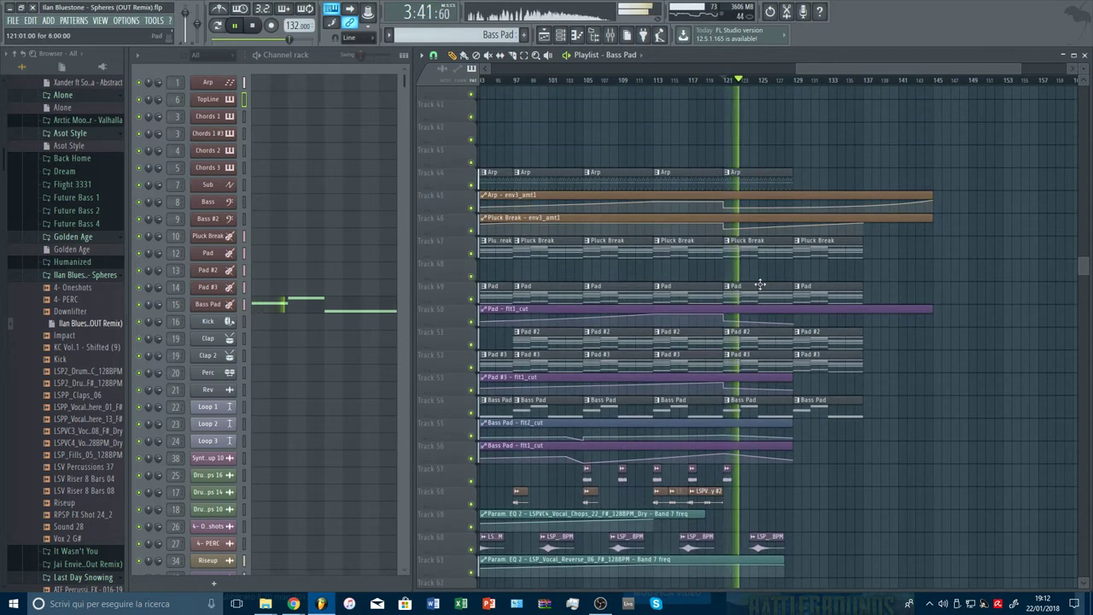
right_click(758, 343)
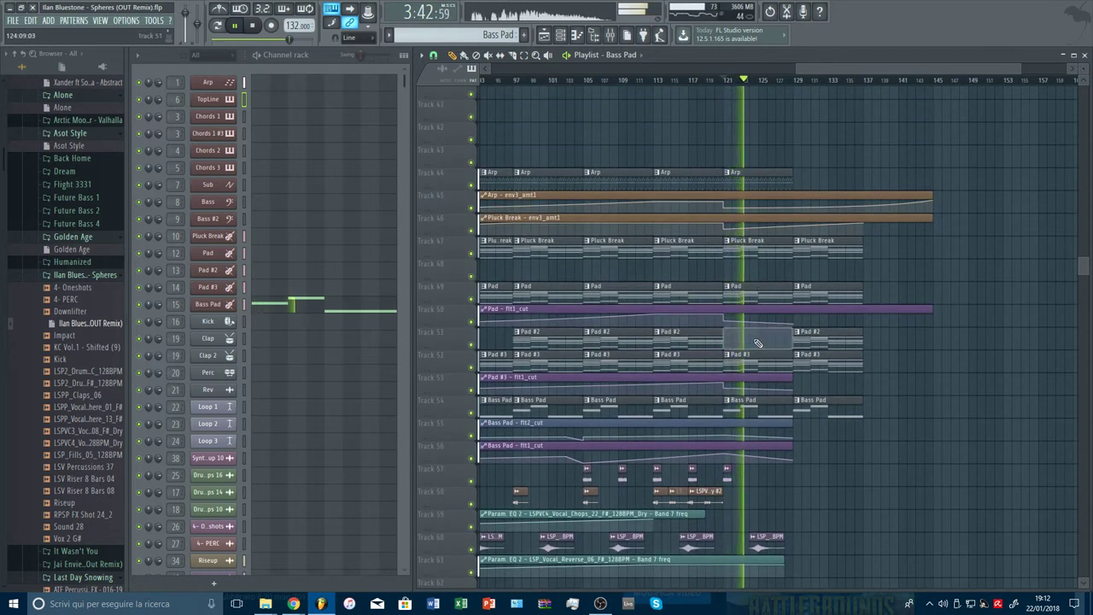
left_click(741, 298)
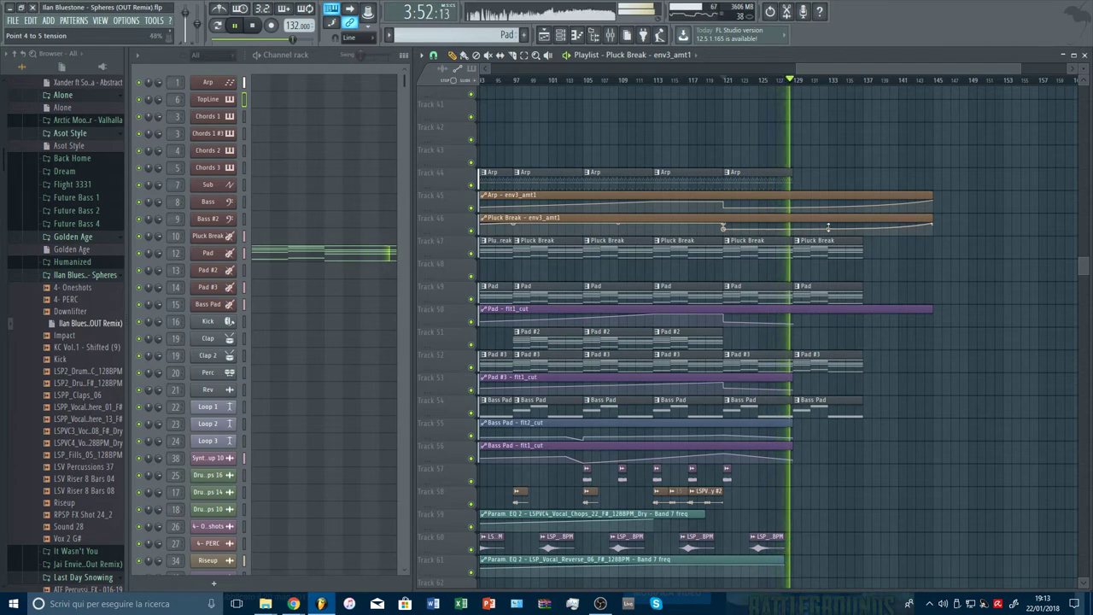
Play the arrangement again from around bar 121 and look over the break's tracks
scroll(927, 335, "down", 2)
key("space")
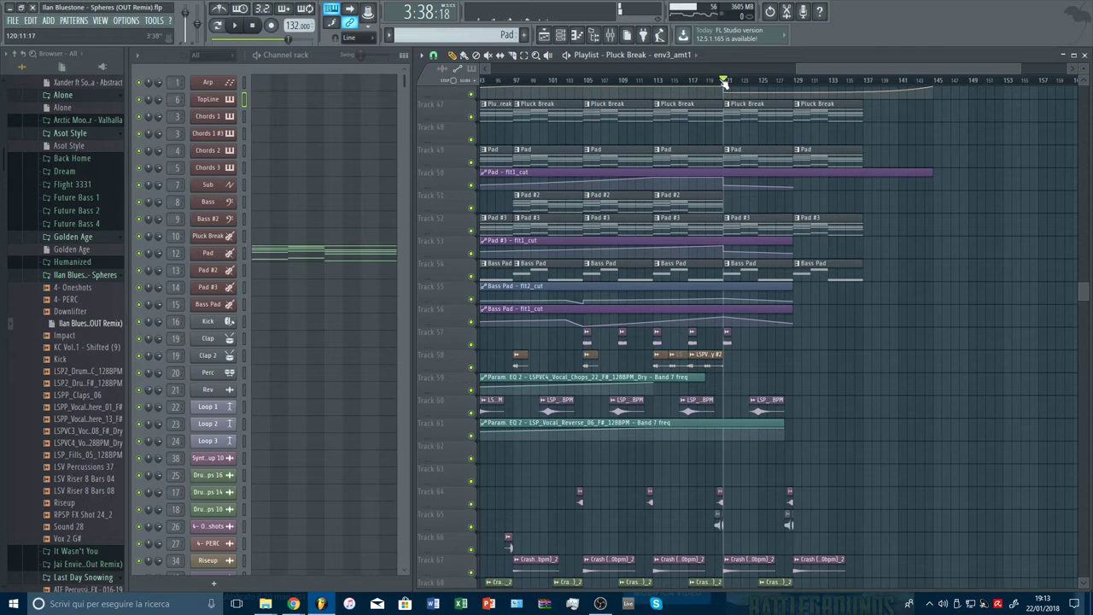
scroll(935, 264, "up", 2)
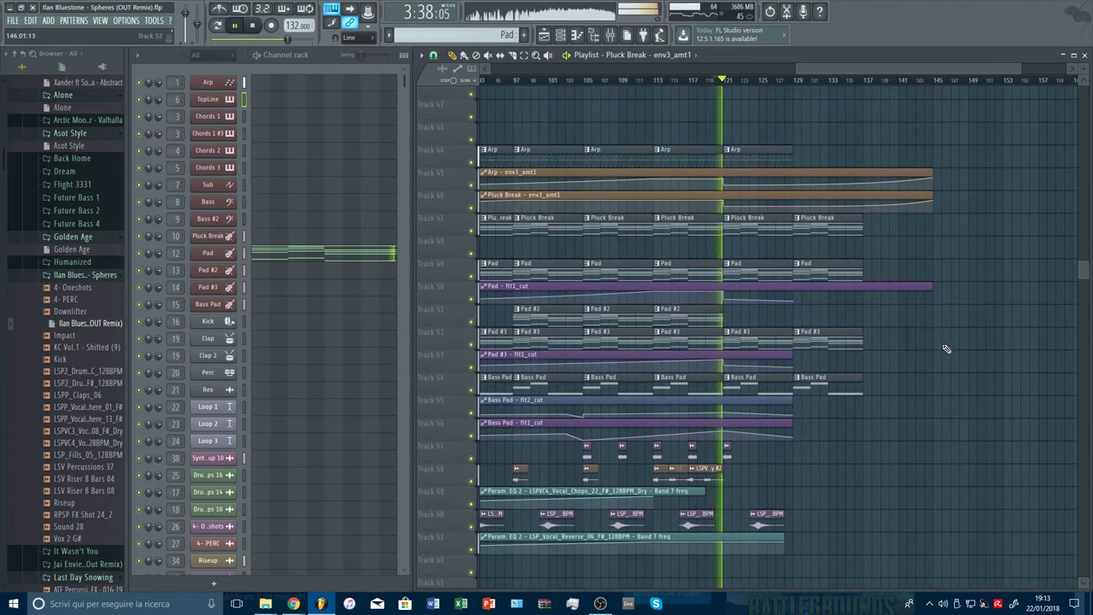
scroll(946, 350, "up", 4)
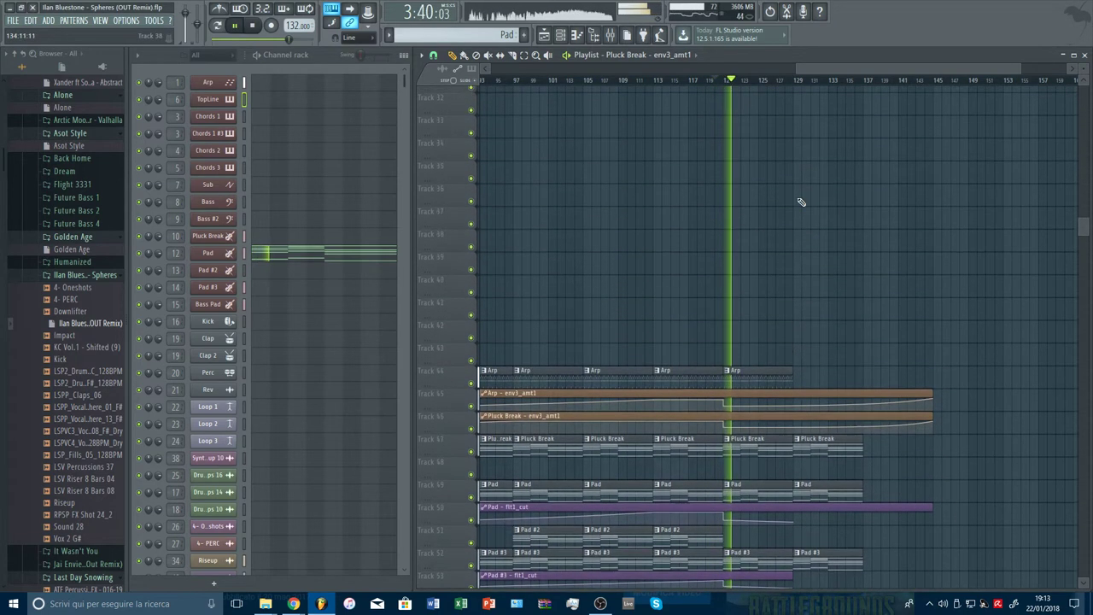
Choose the Chords 1 Version pattern and split it by channel
scroll(494, 40, "up", 5)
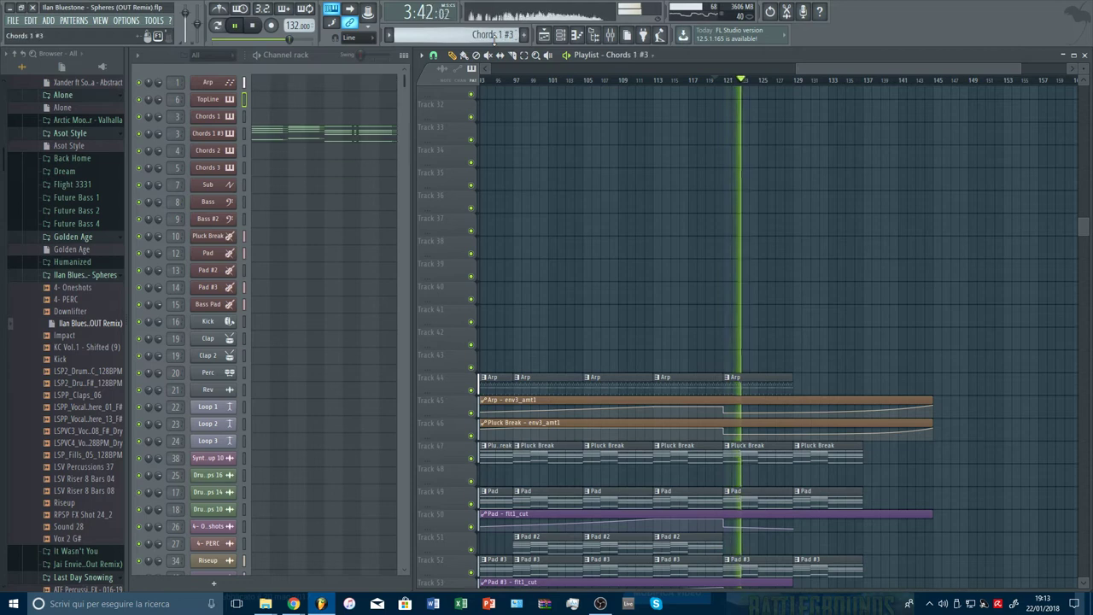
scroll(493, 41, "down", 5)
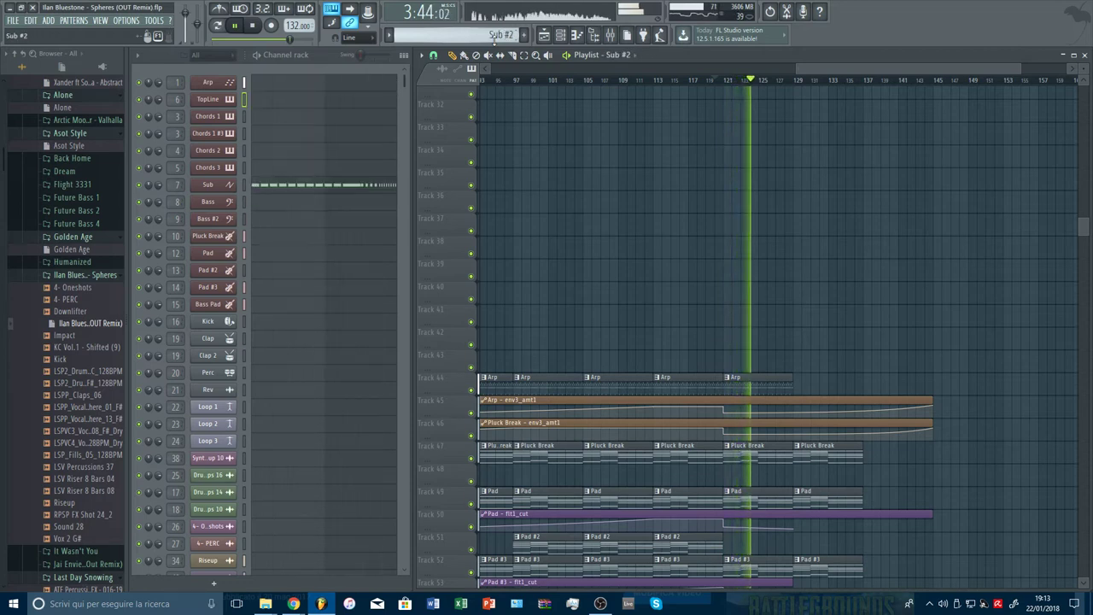
scroll(494, 40, "up", 3)
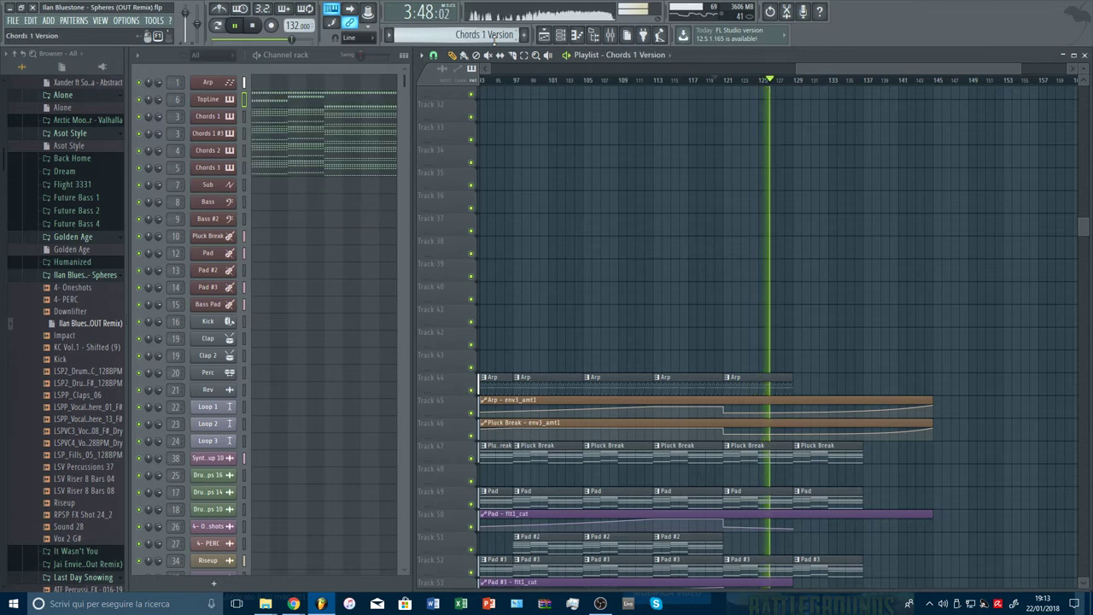
left_click(494, 40)
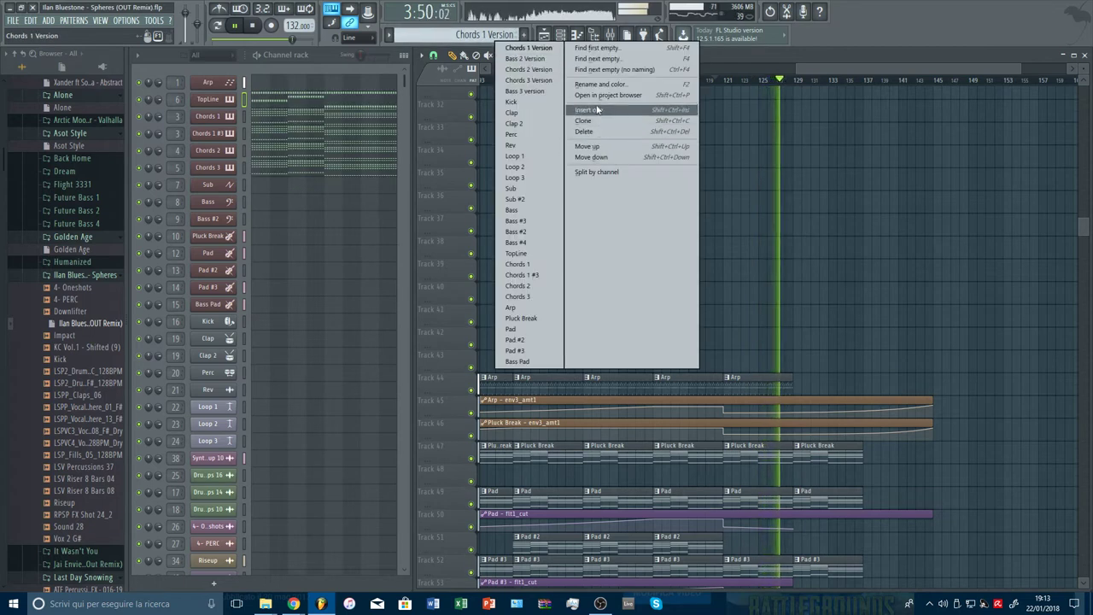
left_click(595, 172)
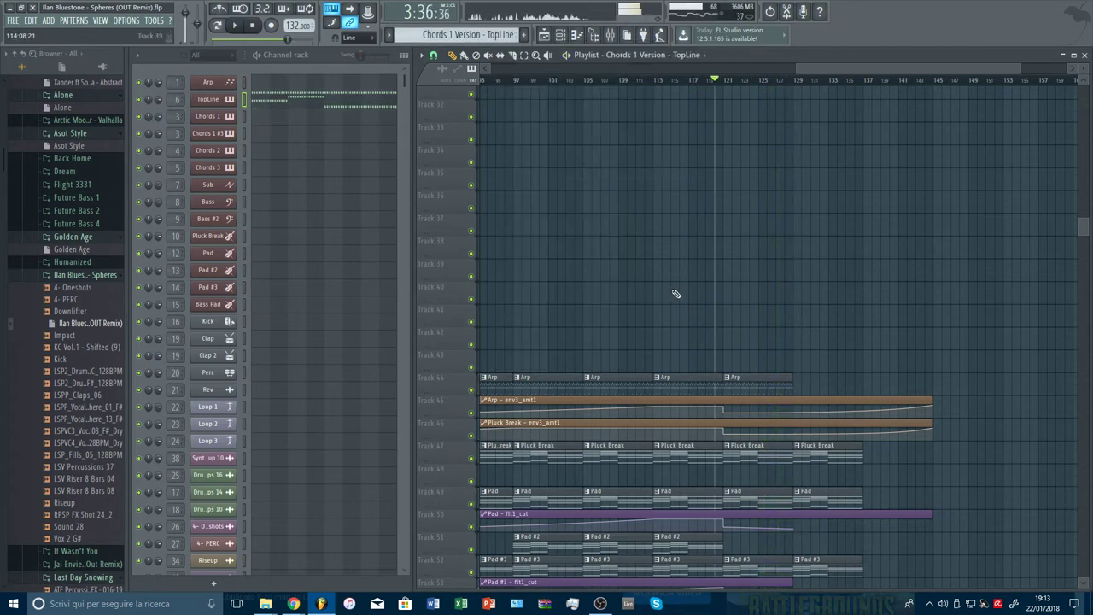
Place the Chords 1 Version - TopLine pattern on Track 33 at bars 105 and 113, playing the section from bar 105
left_click_drag(818, 82, 742, 123)
left_click(752, 135)
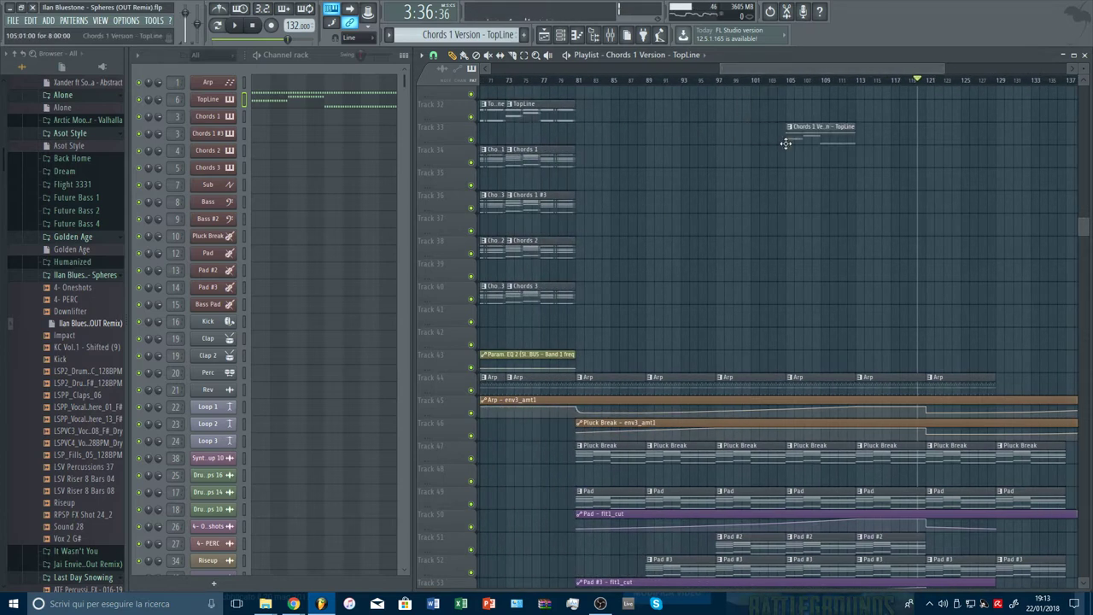
key("space")
left_click_drag(803, 73, 816, 77)
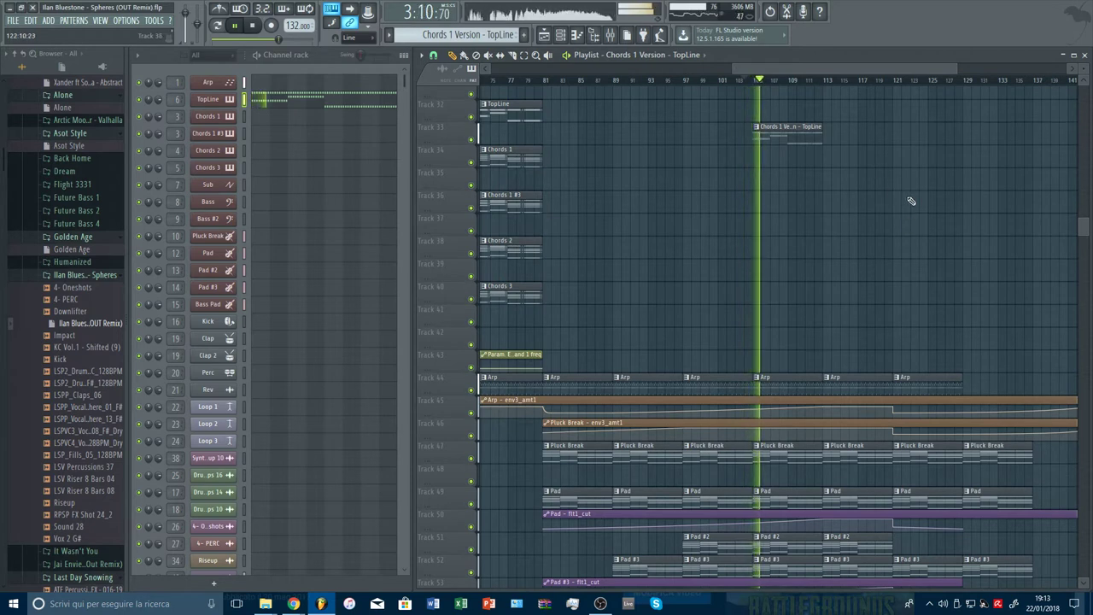
scroll(867, 152, "up", 1)
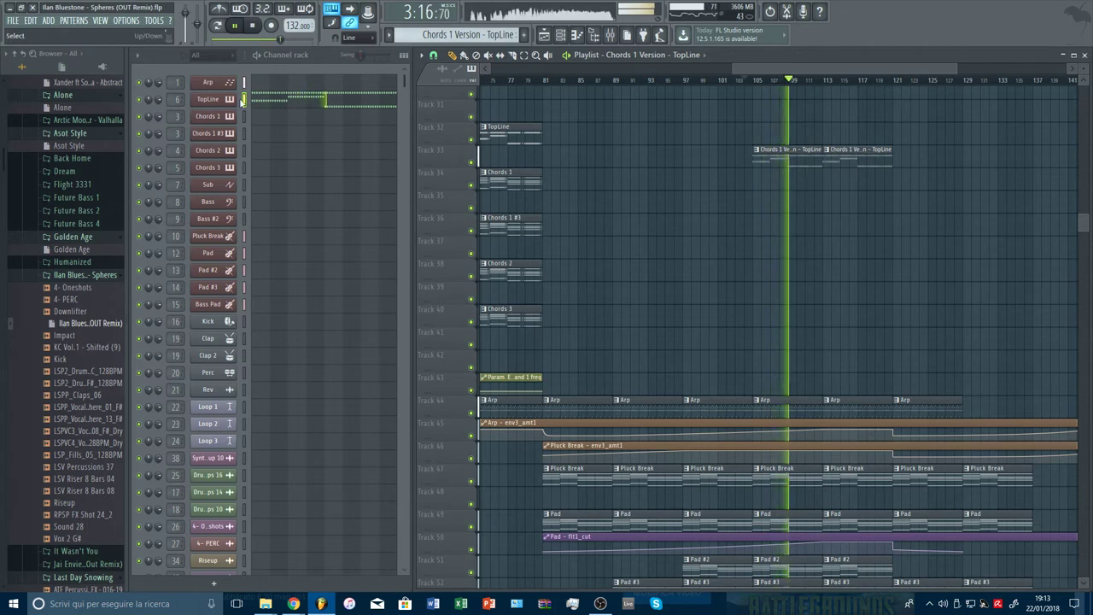
Loop bars 105 to 121 with Track 33 soloed and set the TopLine synth's flt1_cut to 190
left_click(207, 99)
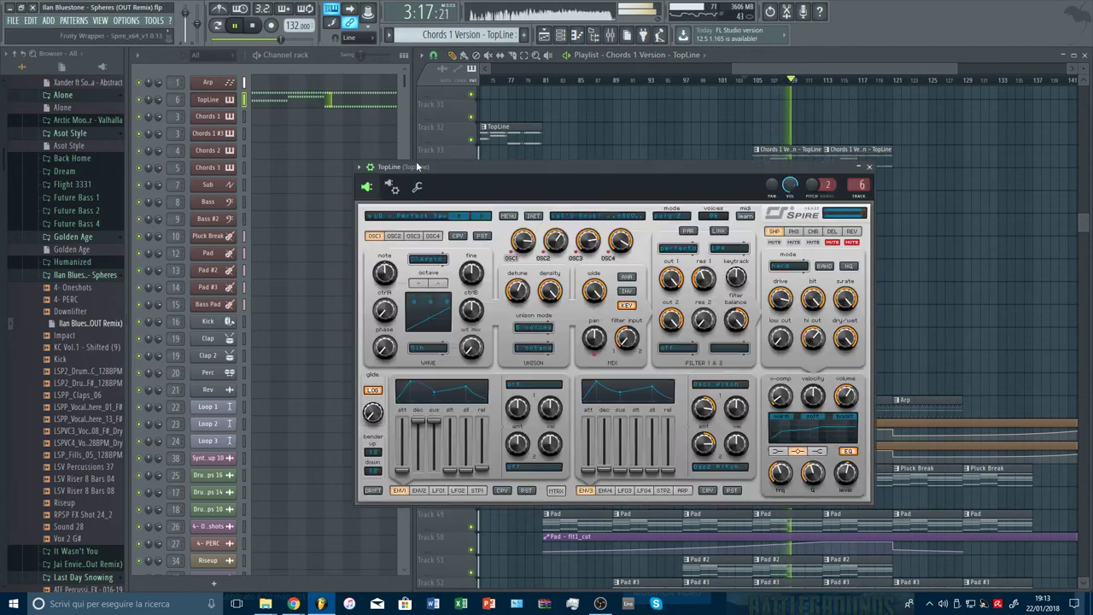
left_click(493, 139)
left_click_drag(755, 80, 898, 84)
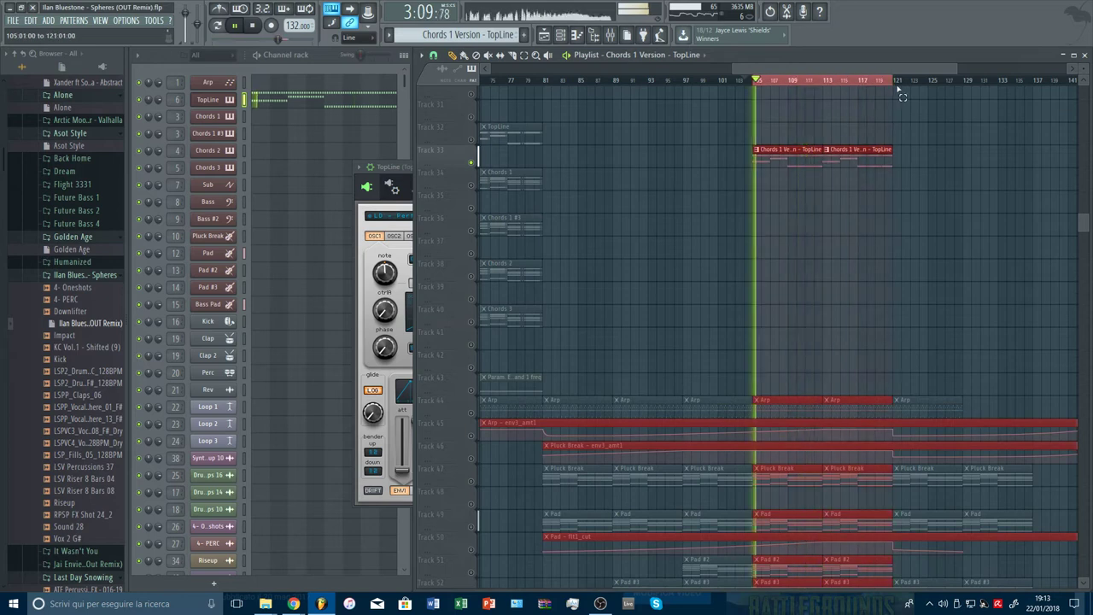
left_click(365, 229)
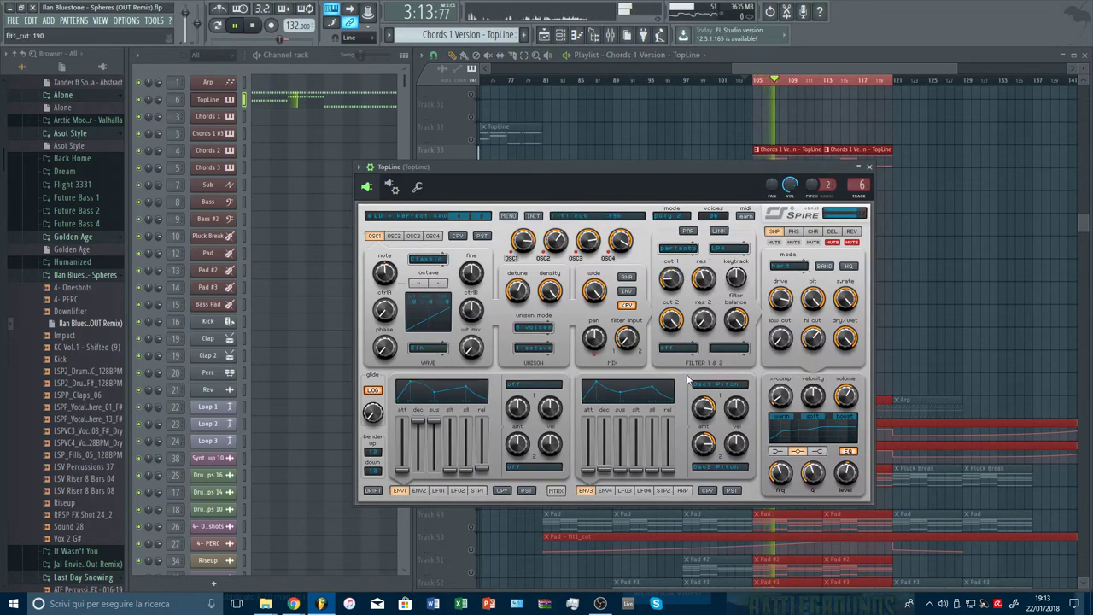
left_click(869, 166)
Delete the TopLine clip at bar 105 and place Chords 1 Version - Chords 1 on Track 35 at bars 105 and 113
right_click(803, 159)
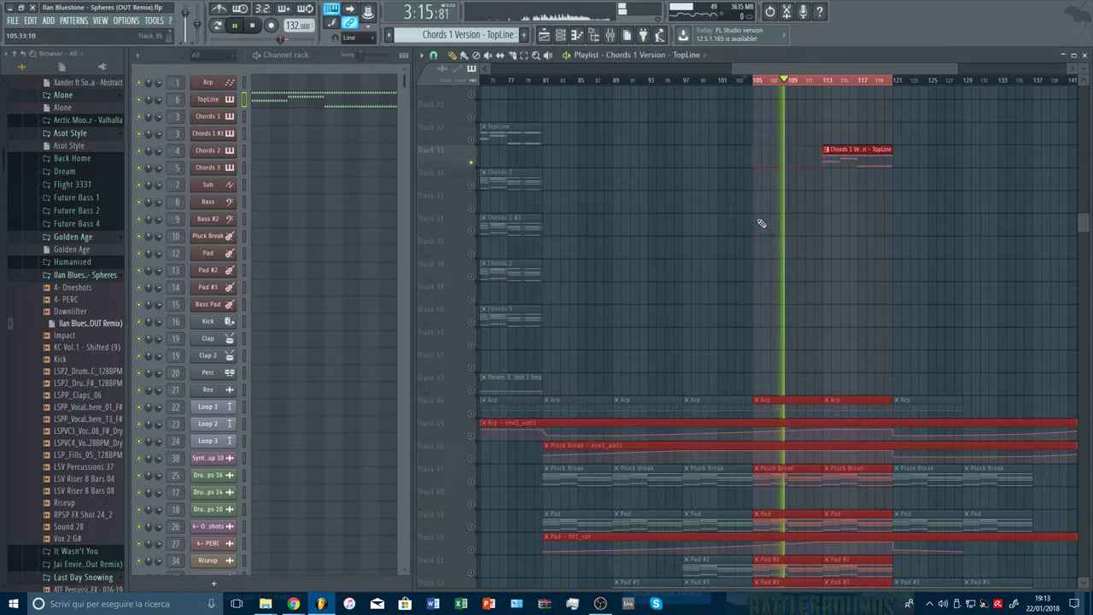
scroll(446, 36, "down", 1)
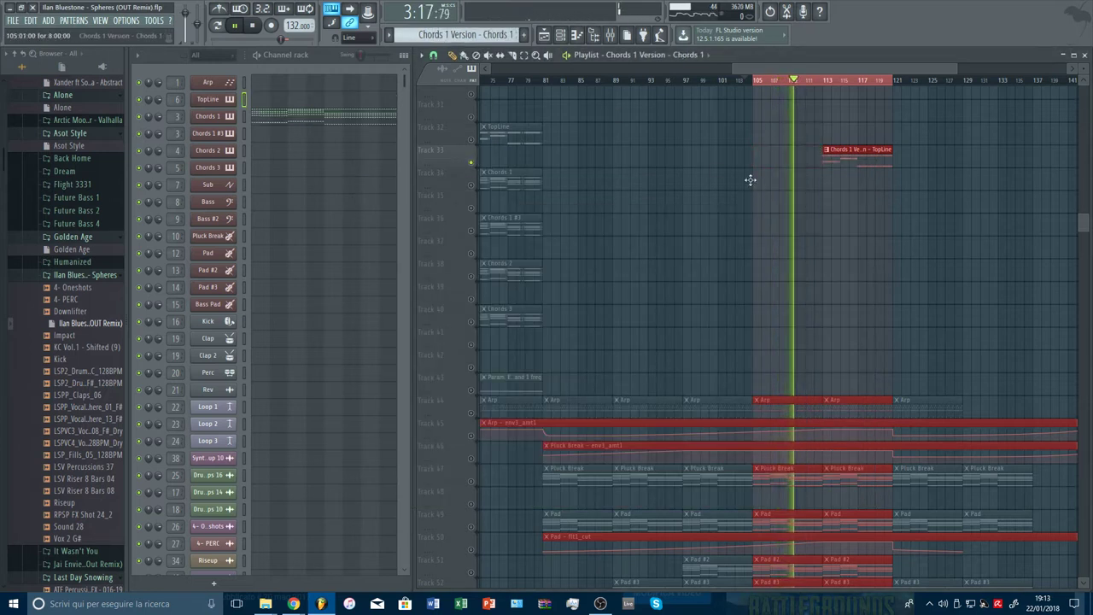
left_click_drag(751, 177, 846, 213)
Place the Chords 1 Version - Chords 1 #3 pattern on Track 37 at bars 105 and 113
scroll(447, 39, "up", 1)
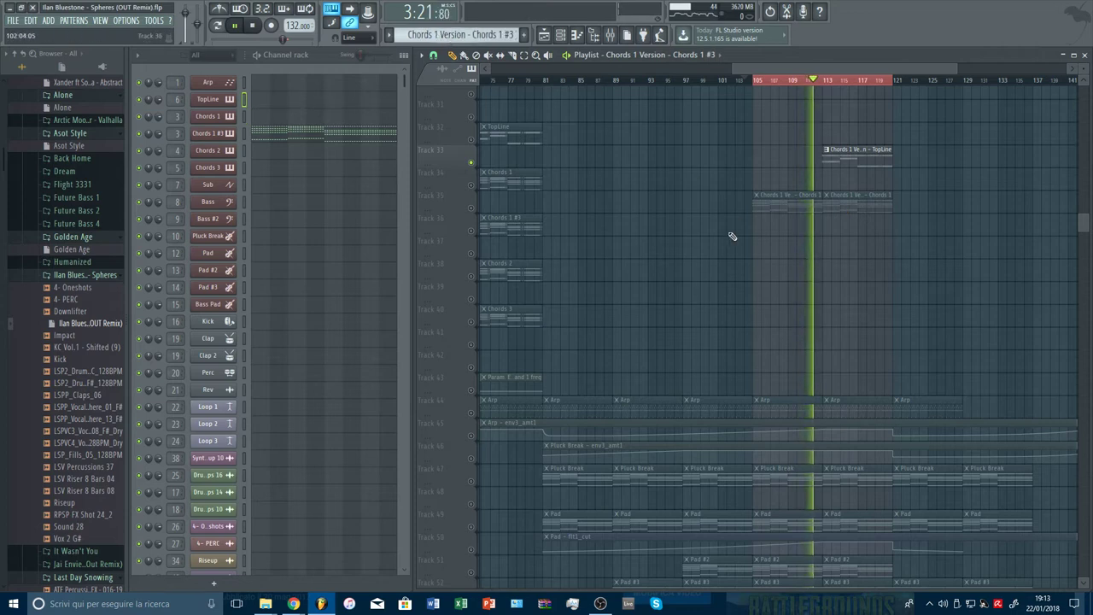
left_click(756, 246)
left_click(828, 250)
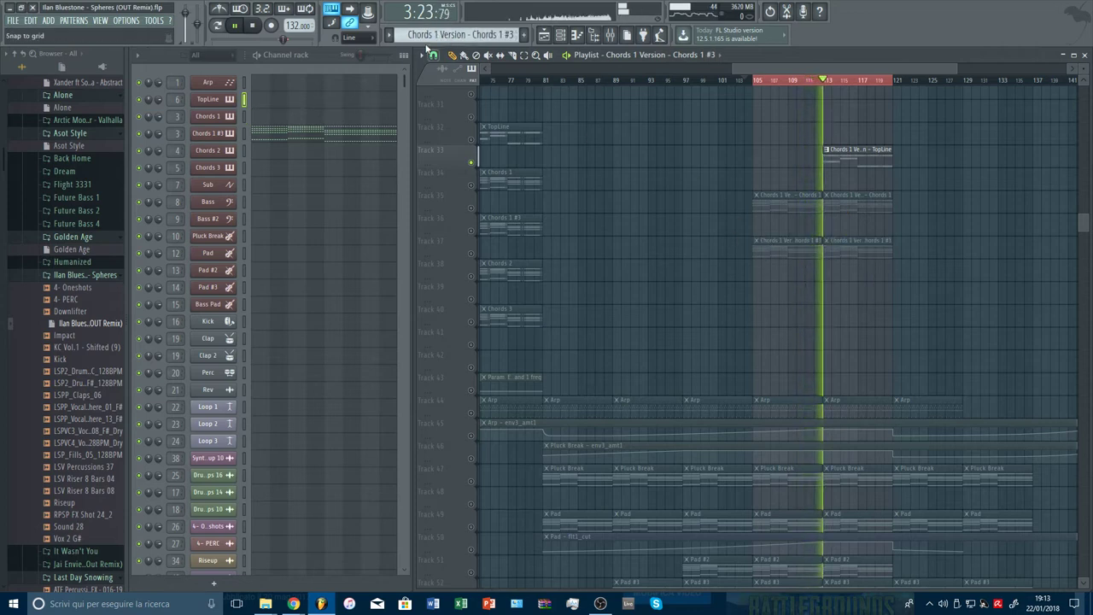
Place the Chords 1 Version - Chords 2 pattern on Track 39 at bars 105 and 113
scroll(436, 39, "up", 1)
left_click(758, 276)
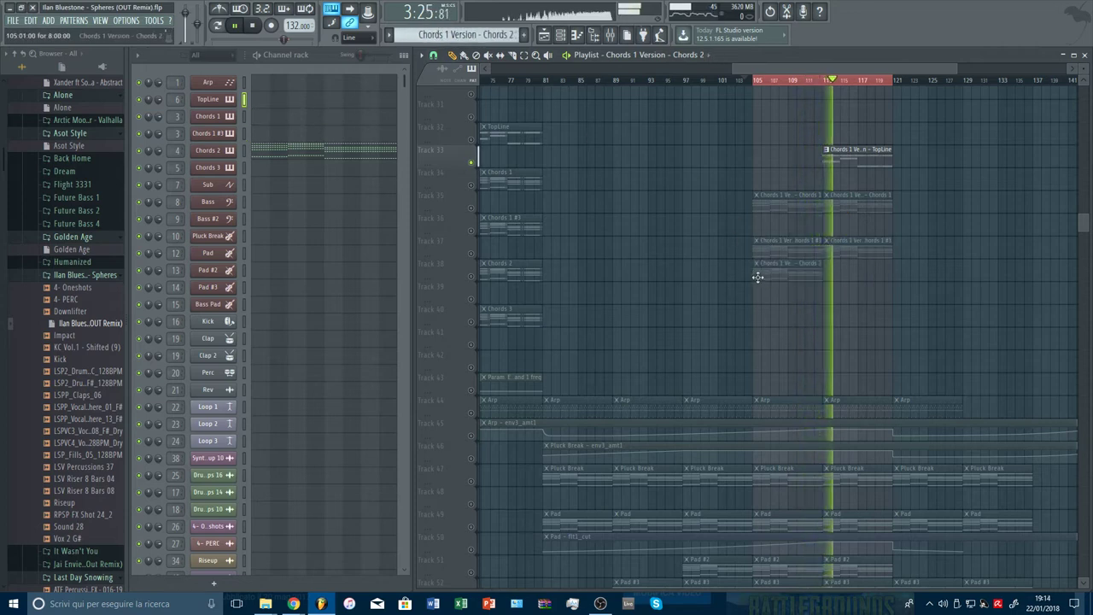
left_click_drag(758, 277, 769, 304)
left_click(831, 294)
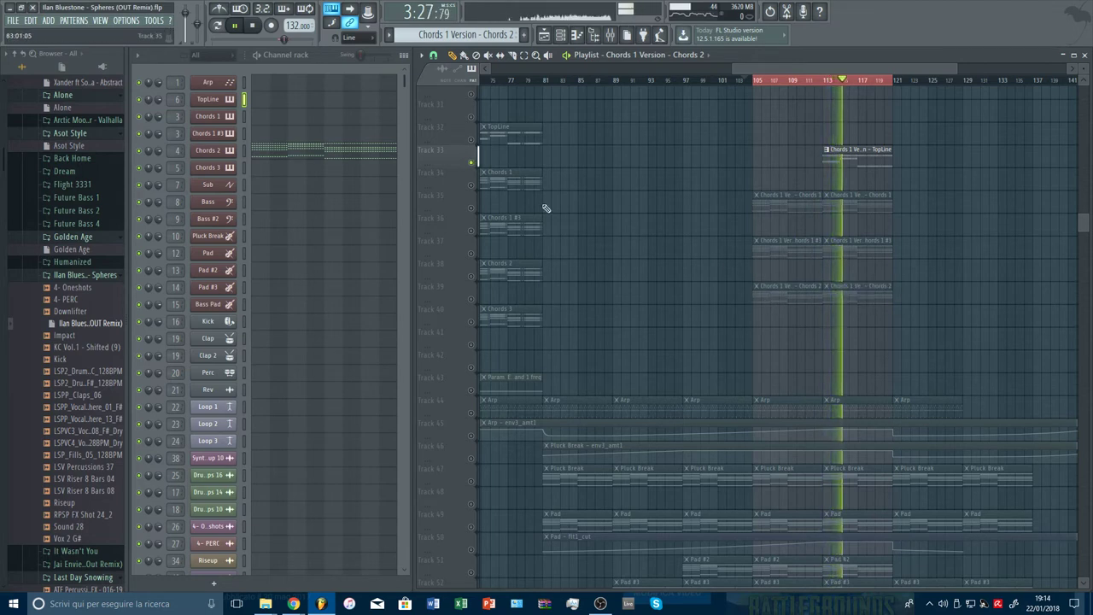
Unmute Tracks 34 through 39 so the new chord layers play together with the topline
left_click(471, 185)
left_click(472, 208)
left_click(471, 231)
left_click(471, 254)
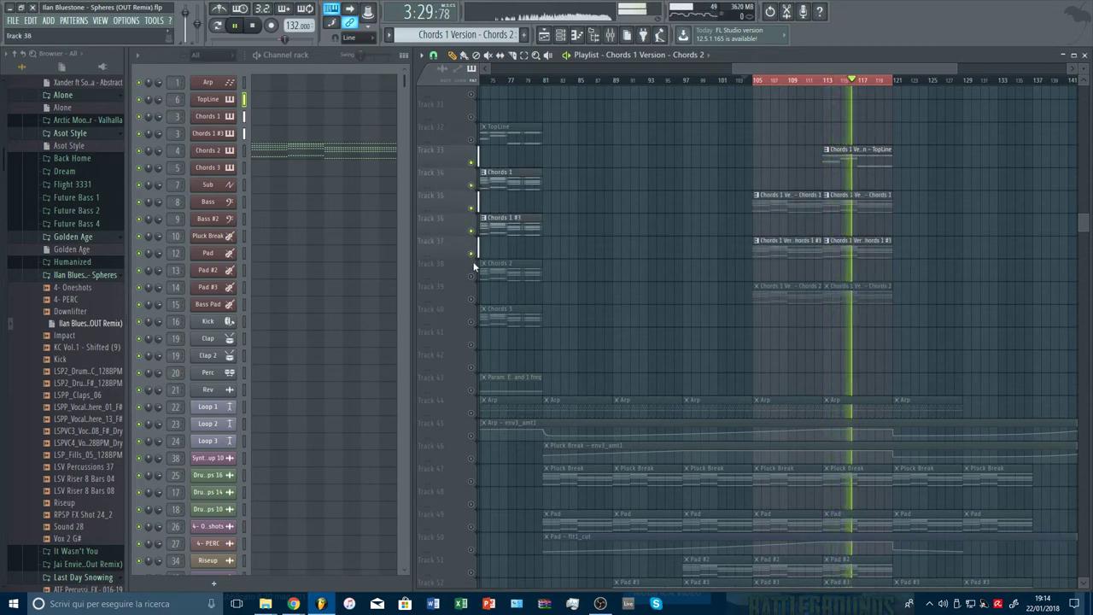
left_click(472, 276)
left_click_drag(479, 308, 479, 301)
scroll(750, 87, "down", 4)
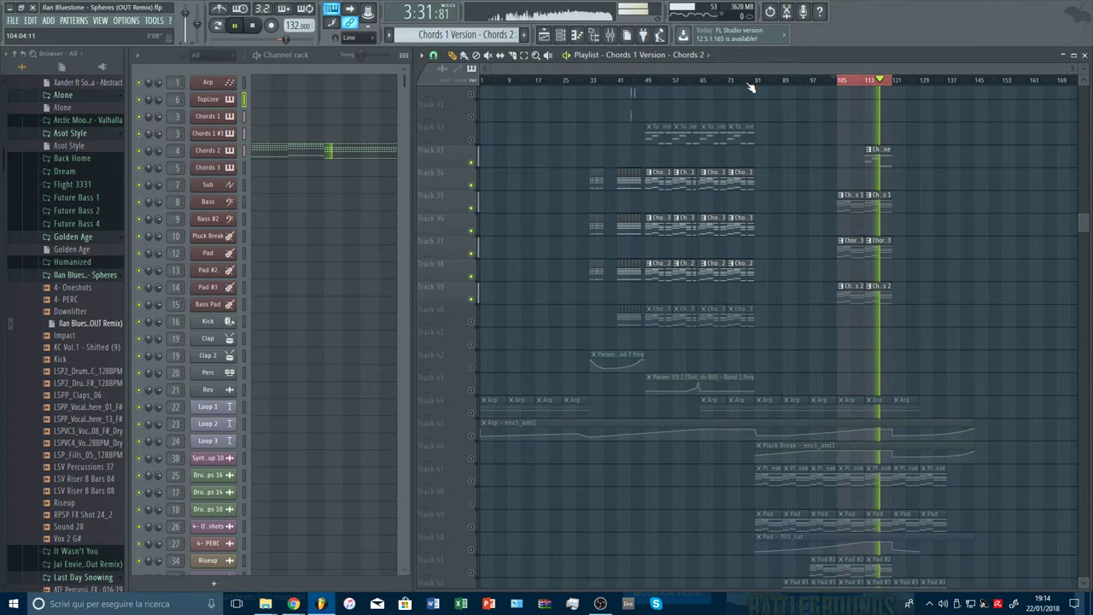
scroll(844, 83, "up", 4)
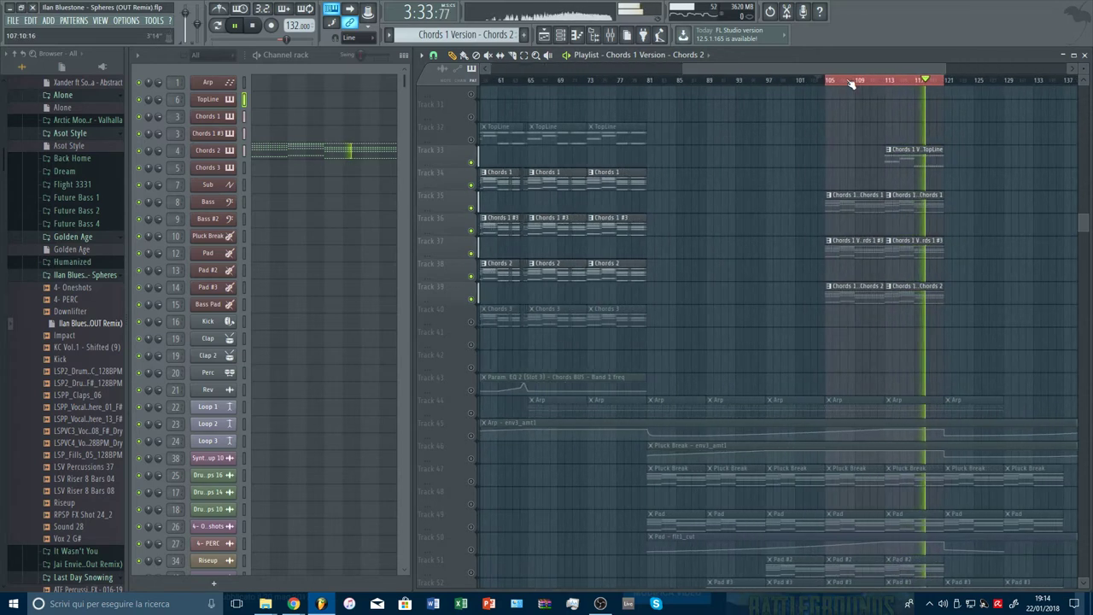
Insert four empty playlist tracks, one each at Tracks 36, 39, 42 and 45, to space out the chord layers
right_click(460, 224)
left_click(491, 385)
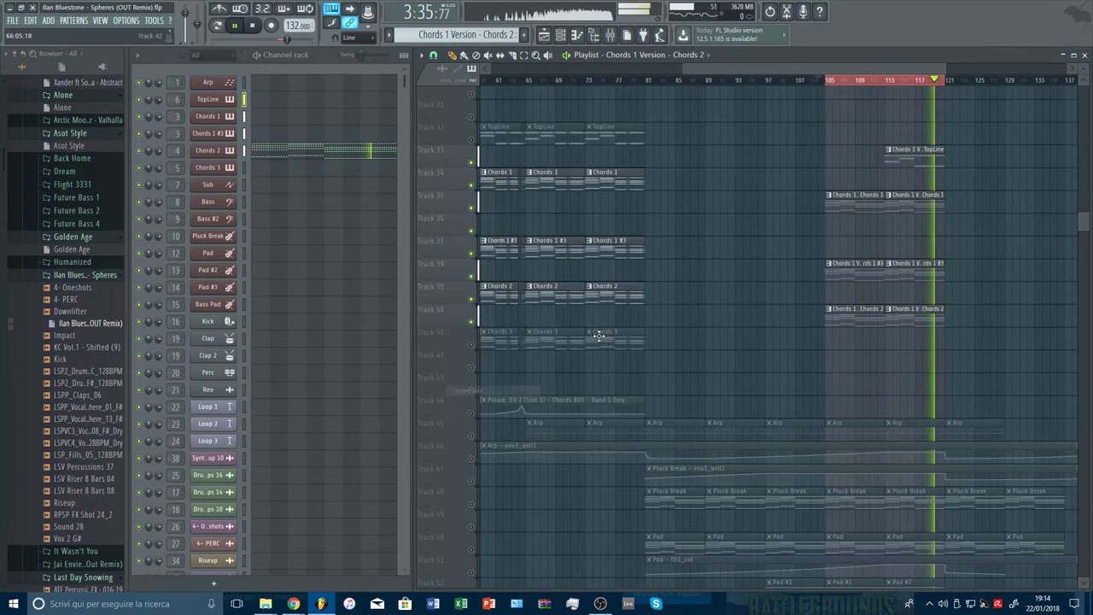
right_click(434, 289)
left_click(482, 460)
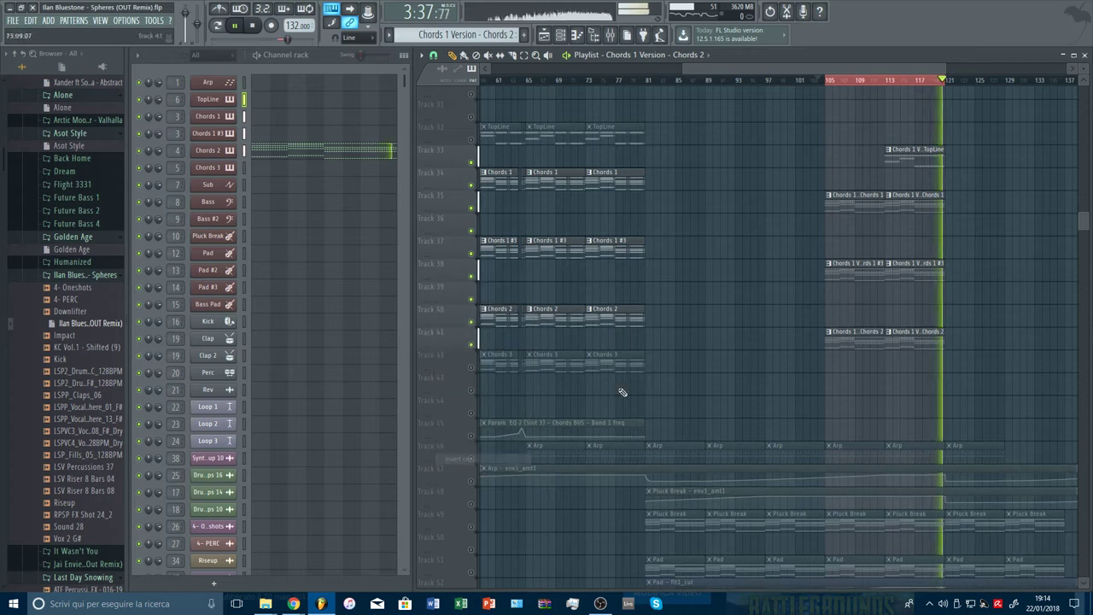
right_click(442, 354)
left_click(486, 517)
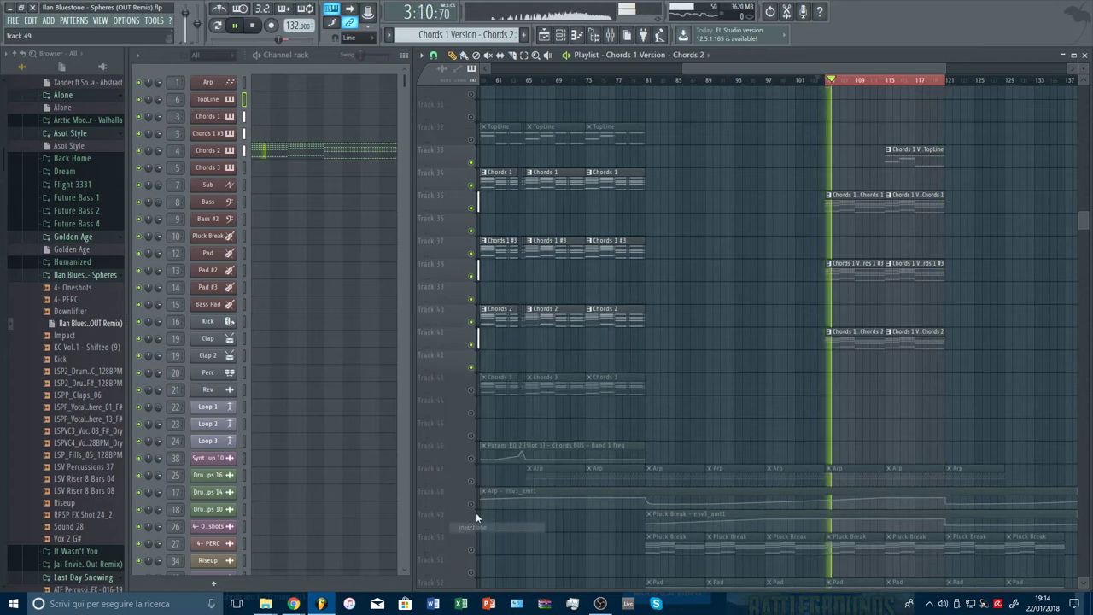
right_click(452, 423)
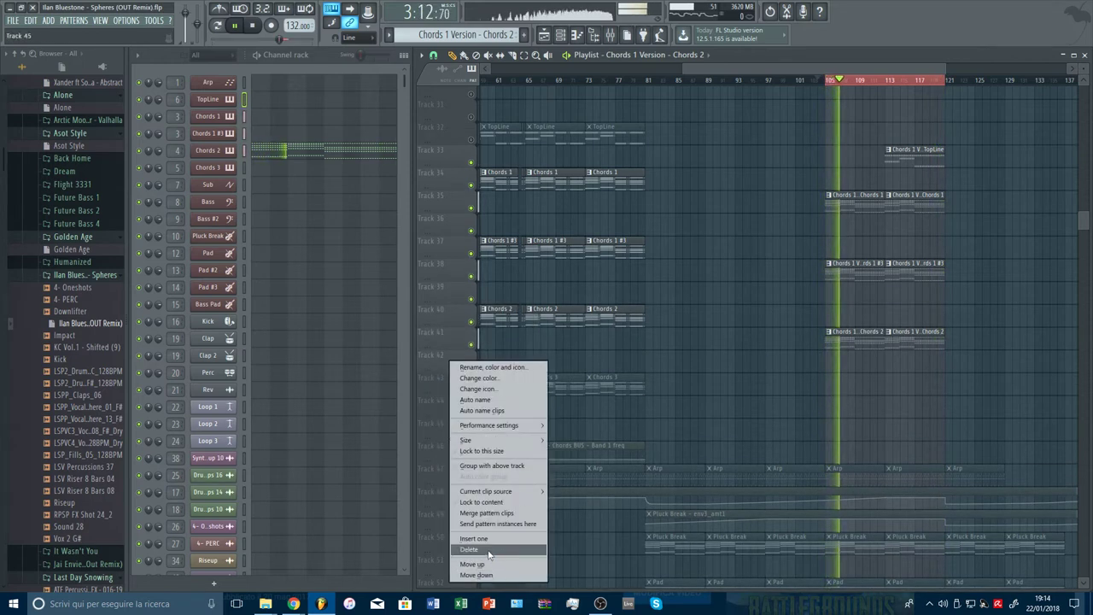
left_click(474, 538)
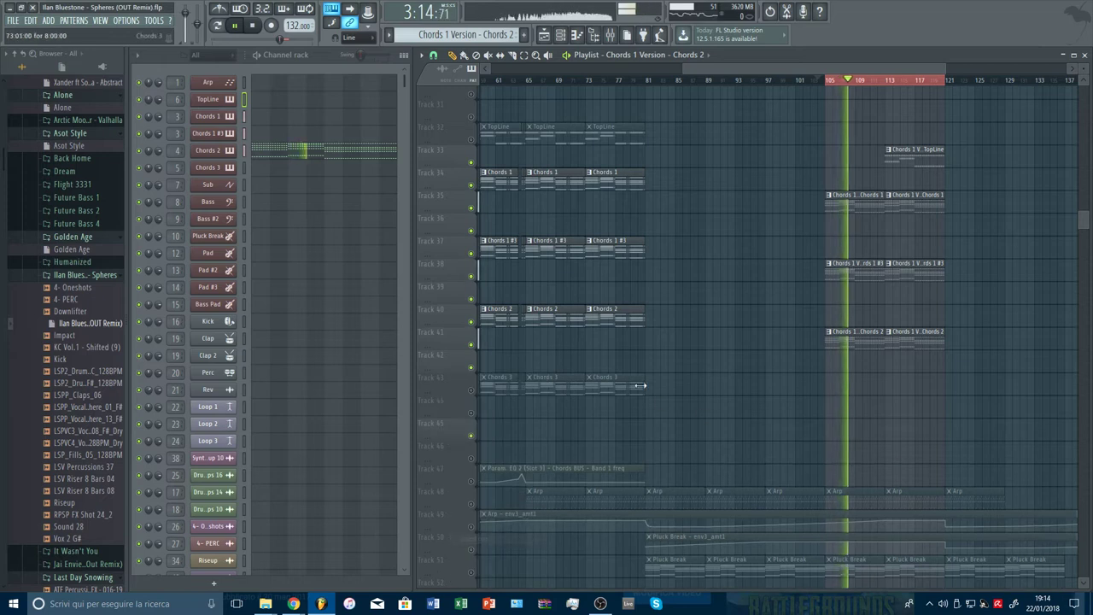
Place the Chords 1 Version - Chords 3 pattern on Track 44 at bars 105 and 113, and unmute Tracks 43 and 44
scroll(447, 35, "down", 1)
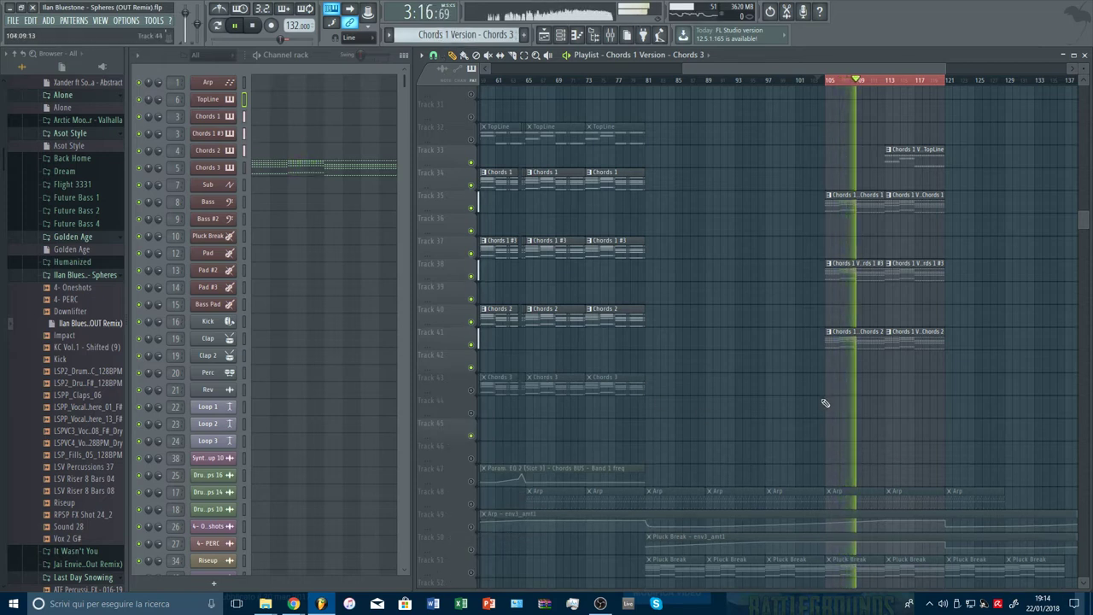
left_click(825, 404)
left_click(893, 407)
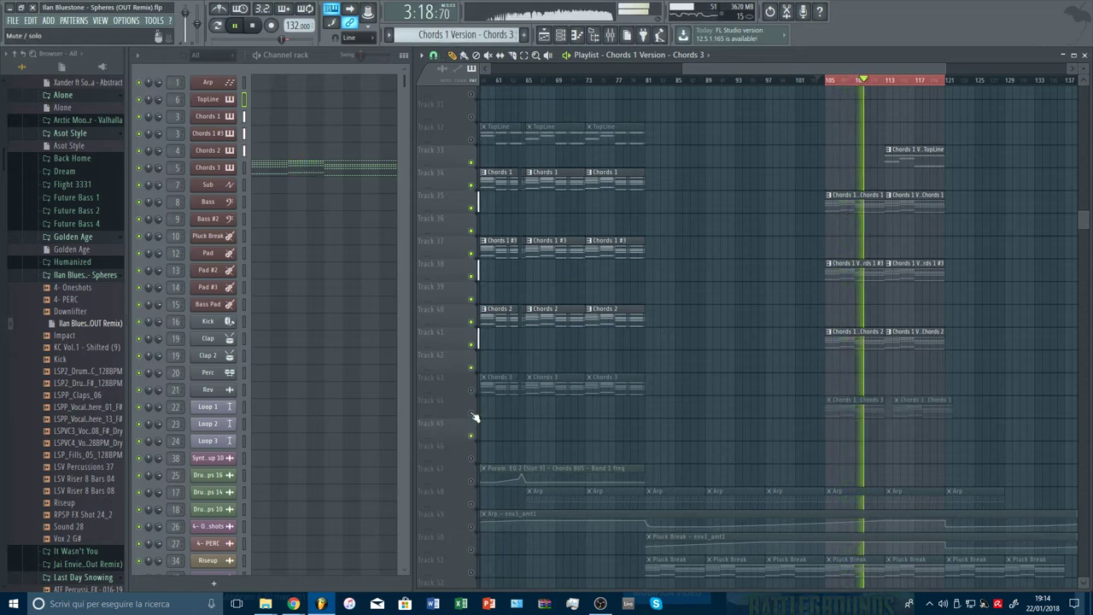
left_click(471, 414)
left_click(471, 391)
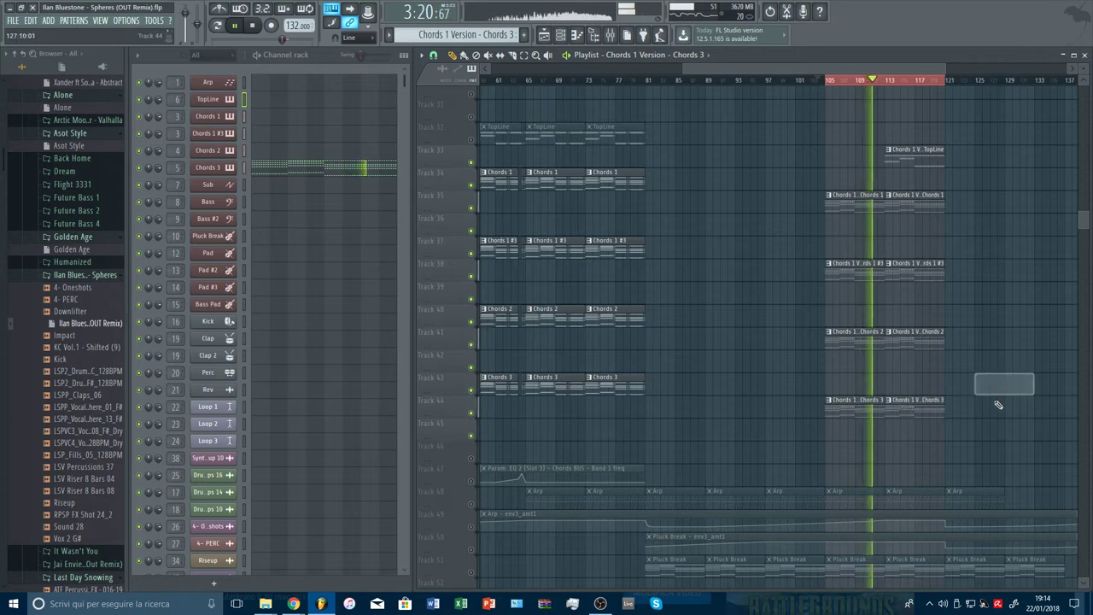
Mute Tracks 38, 41 and 44 so only the Chords 1 layer plays with the topline
scroll(935, 77, "up", 5)
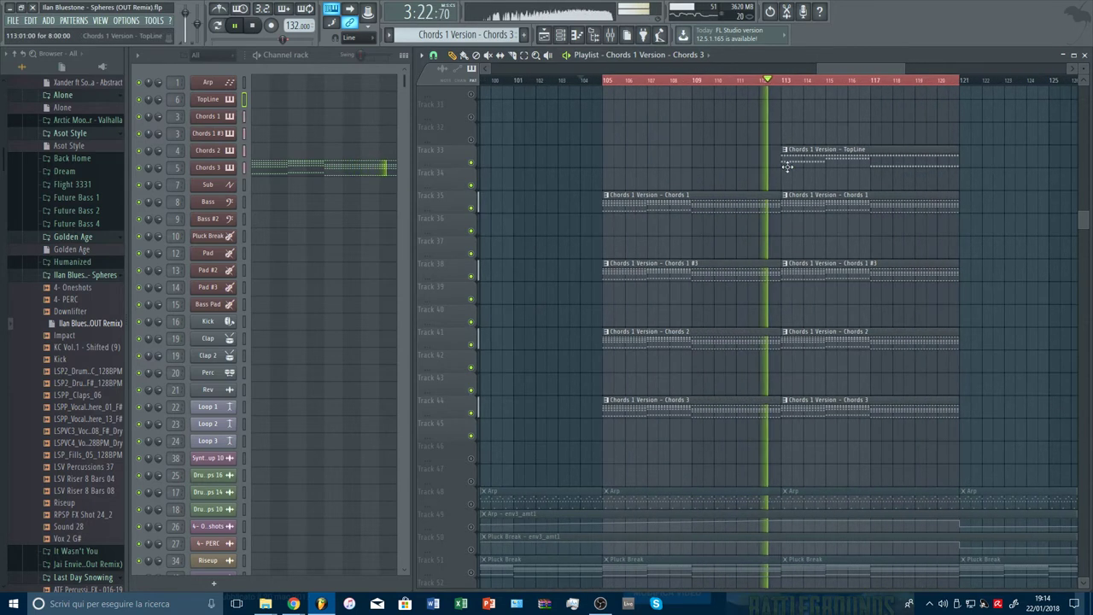
left_click(471, 276)
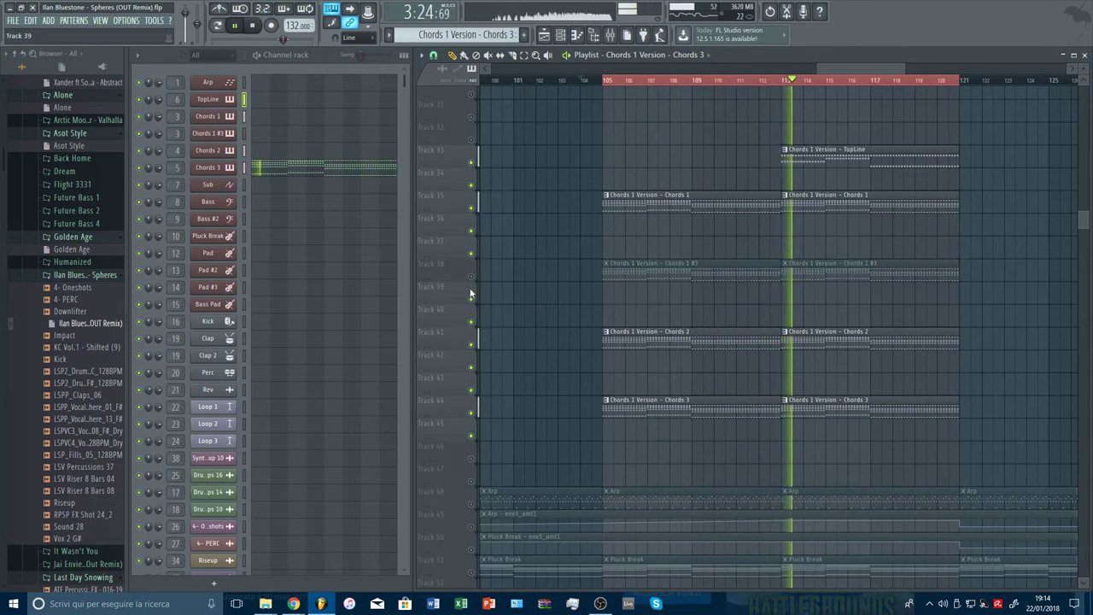
left_click(472, 344)
left_click(472, 413)
Replay from bar 105 and set the Chords 1 synth's flt1_cut to 105
left_click(606, 82)
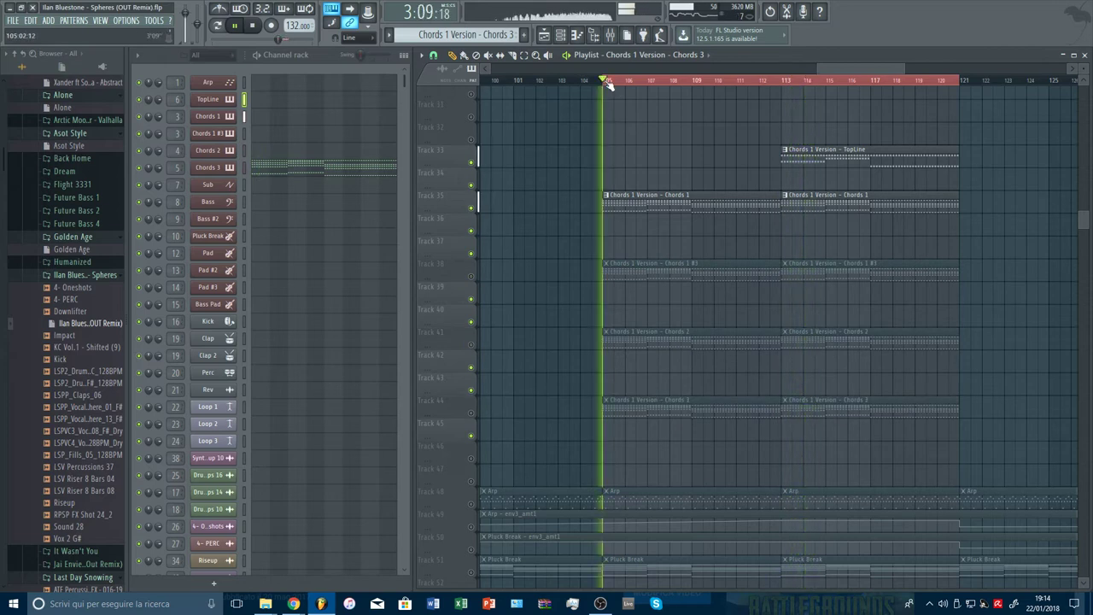
left_click(210, 116)
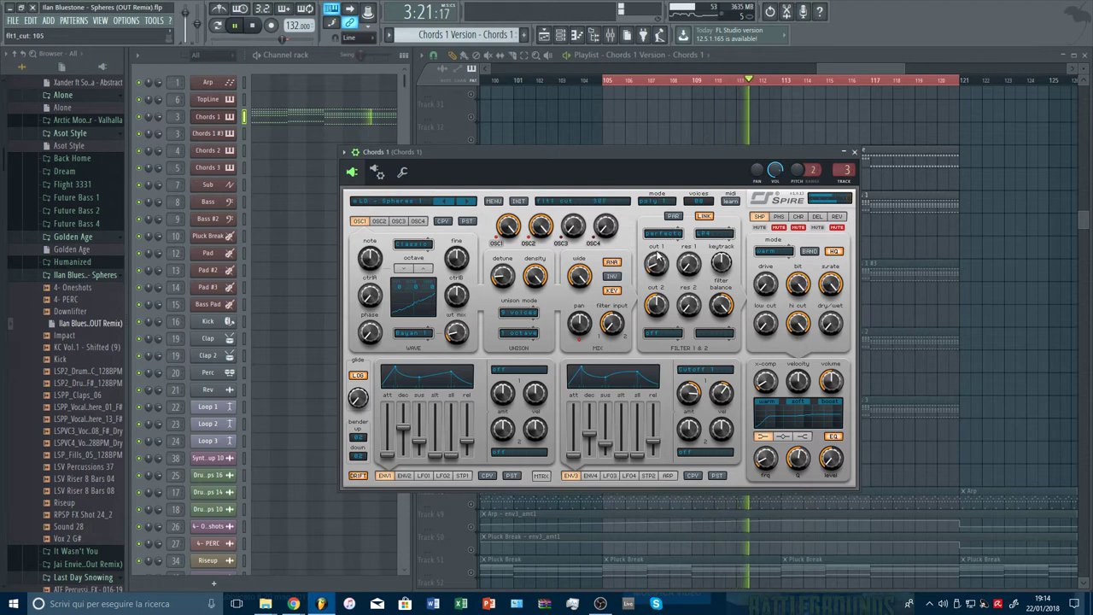
Examine the LFOTool settings in the Chords BUS mixer track's effect chain during playback
left_click(609, 35)
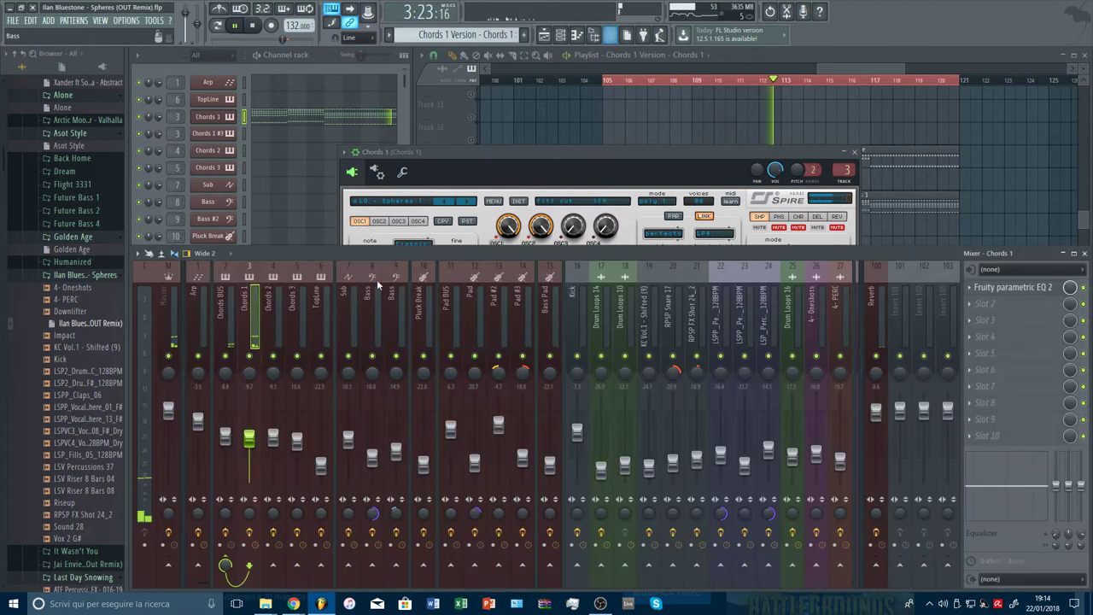
left_click(227, 312)
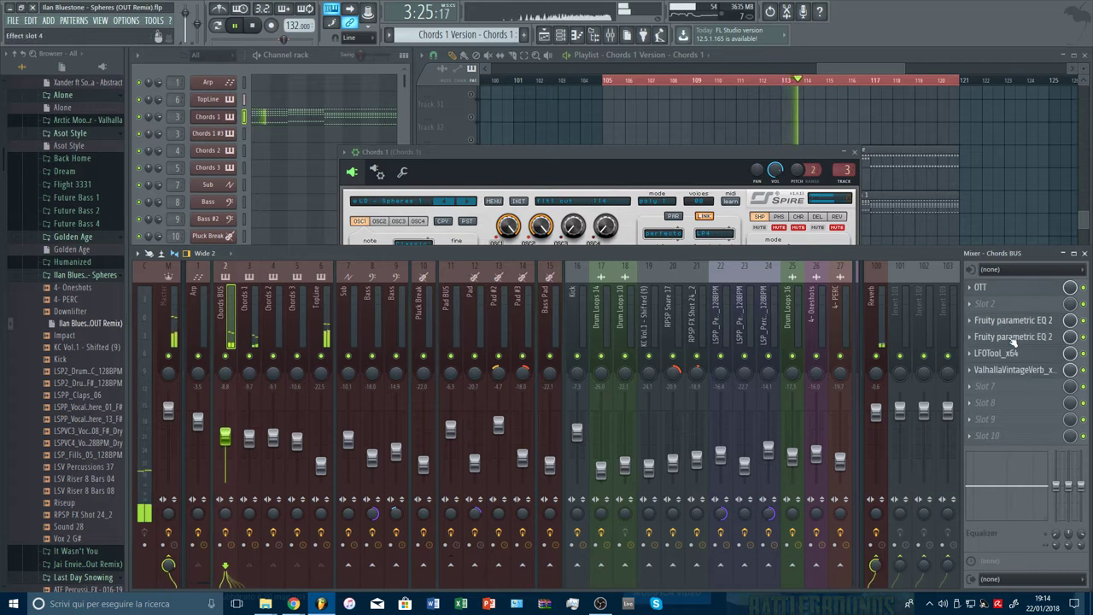
left_click(1004, 352)
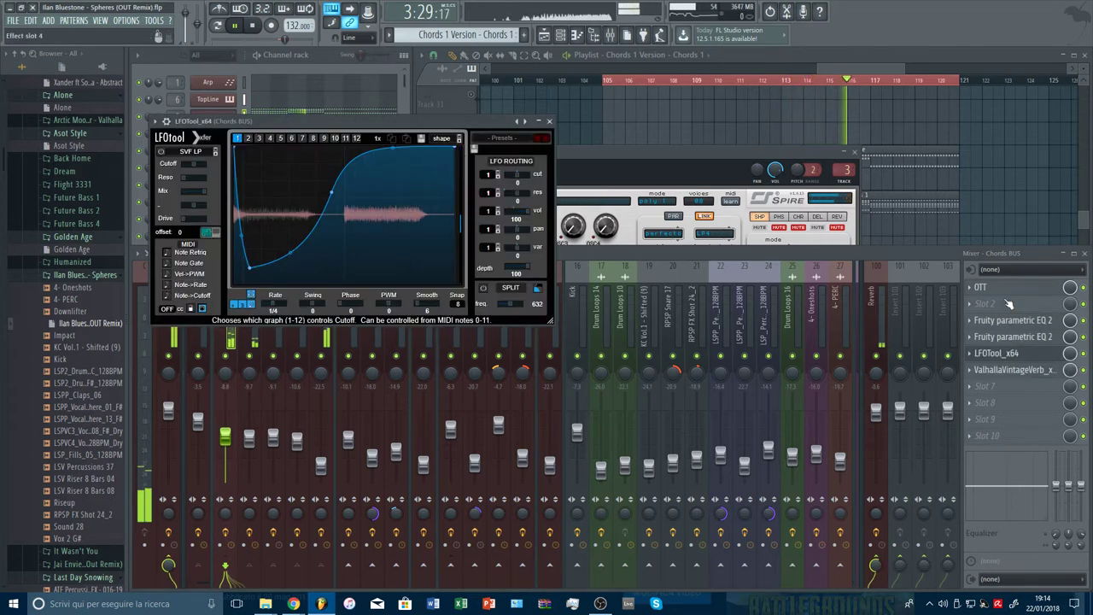
left_click(852, 66)
scroll(853, 80, "down", 5)
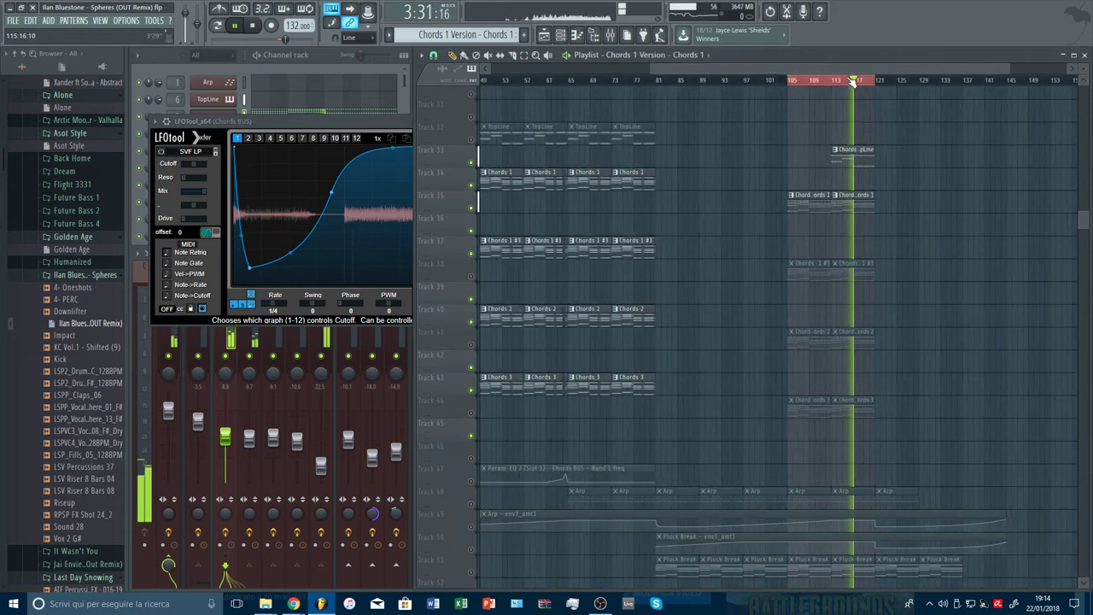
scroll(869, 80, "up", 4)
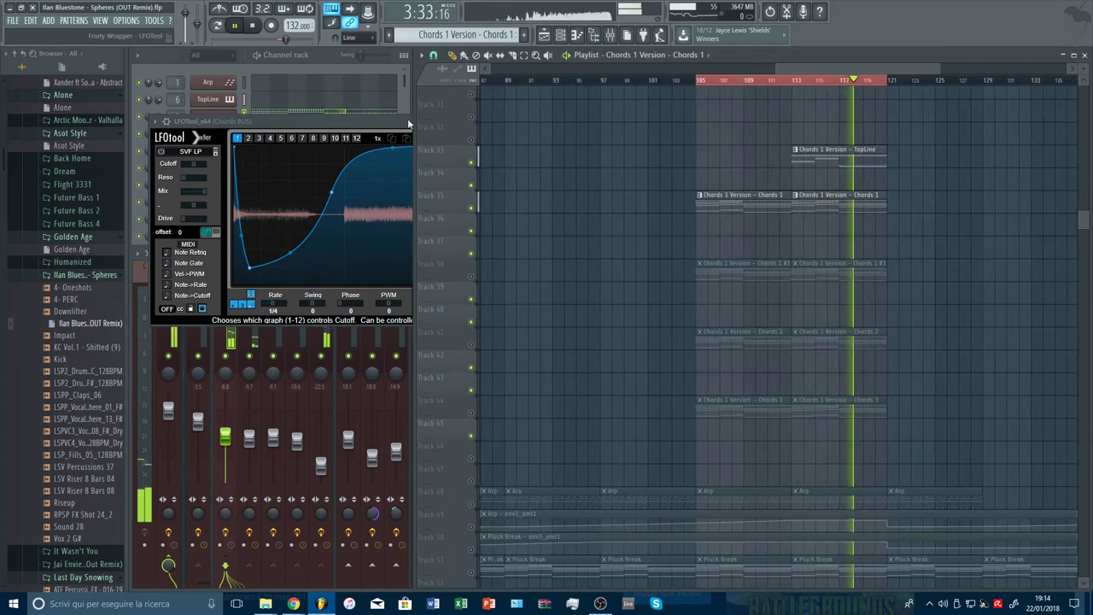
left_click(361, 246)
left_click(235, 304)
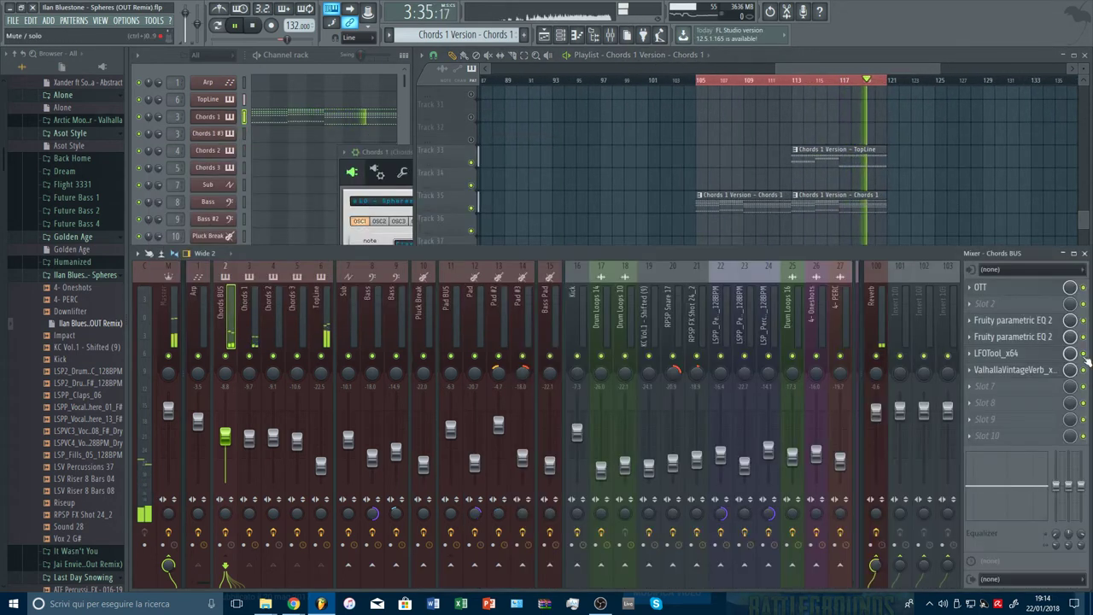
Set the Chords 1 synth's flt1_cut to 120 and create an automation clip for it on Track 36 over bars 105 to 121
left_click(716, 86)
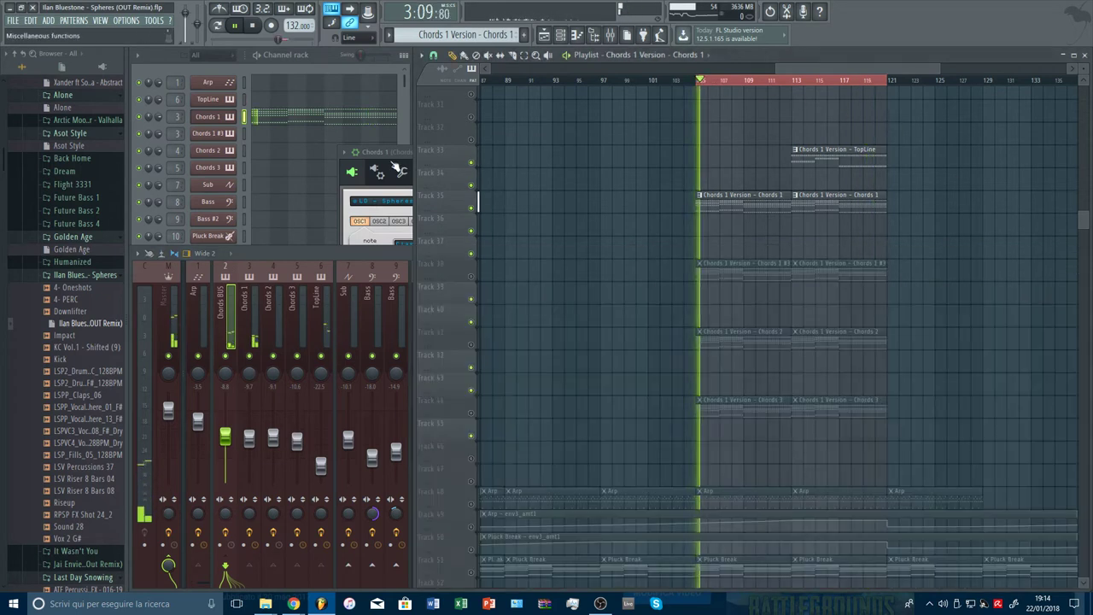
left_click(208, 116)
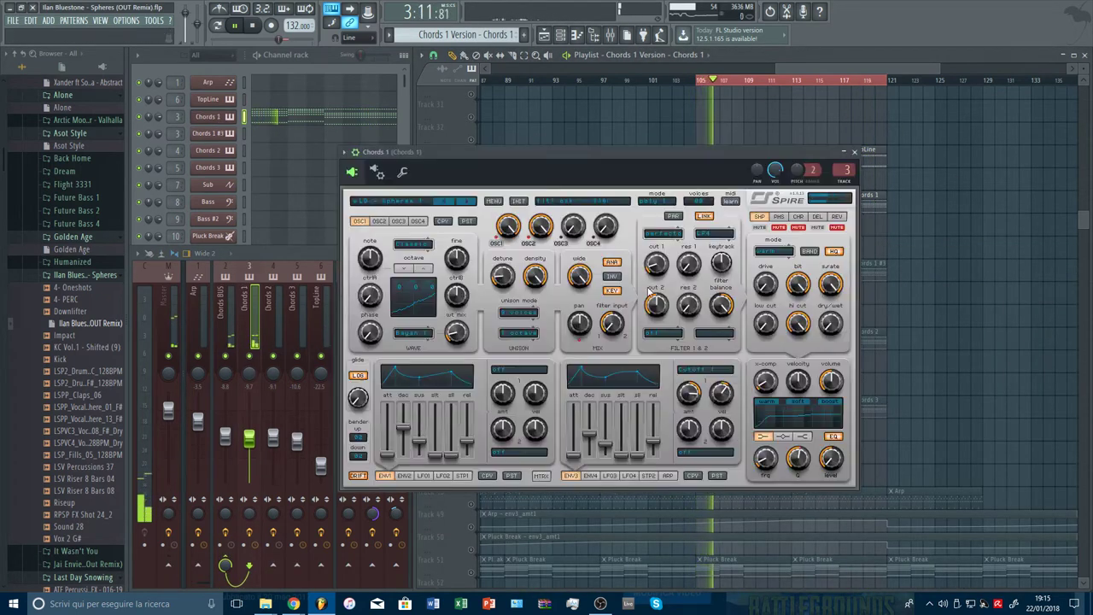
left_click(577, 452)
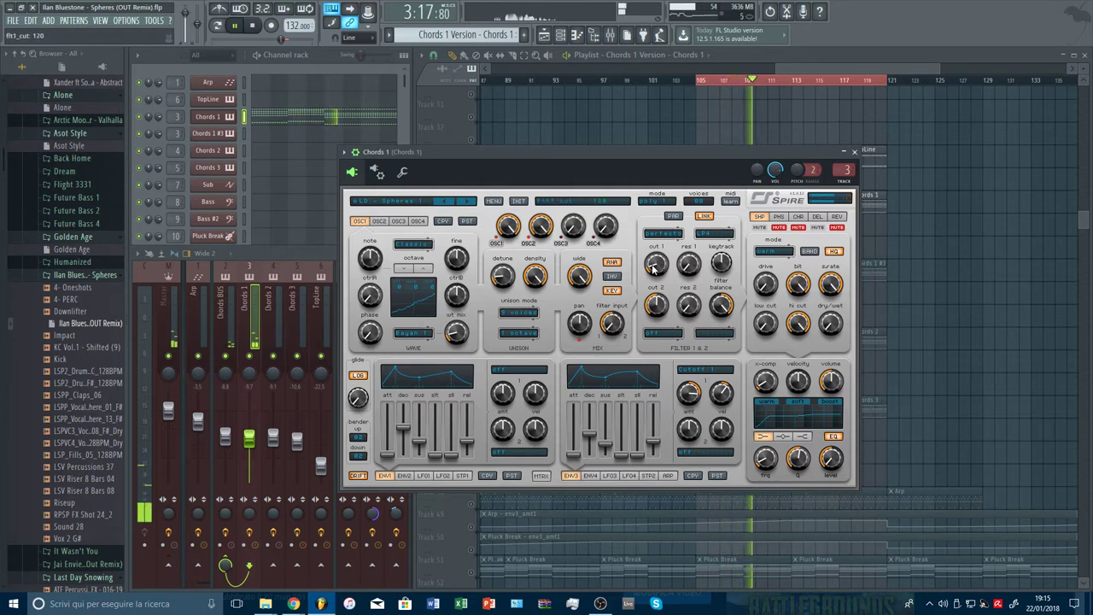
left_click(147, 24)
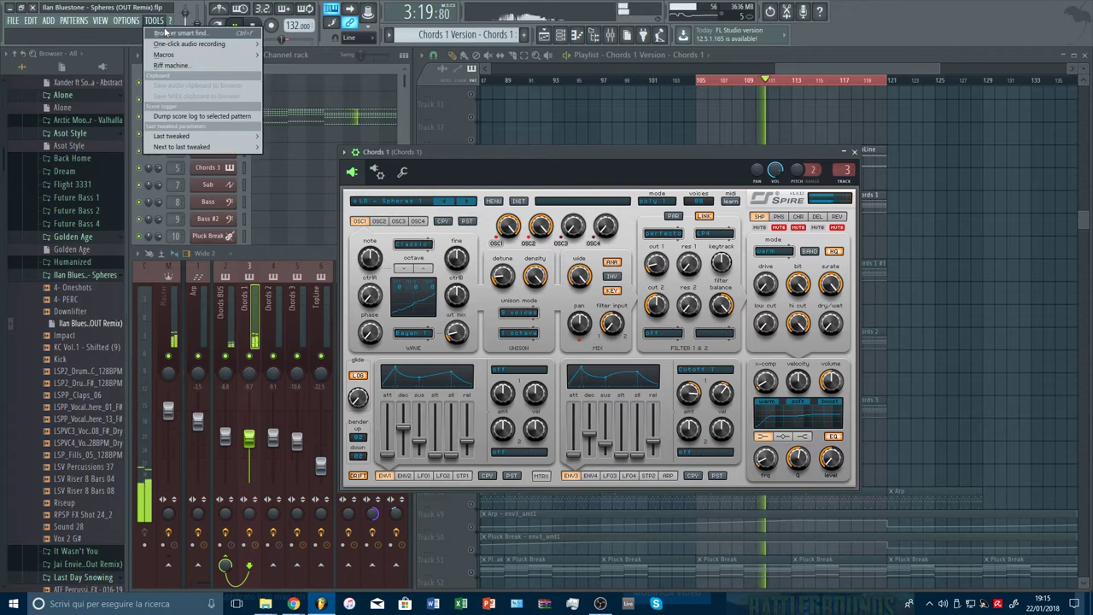
mouse_move(197, 137)
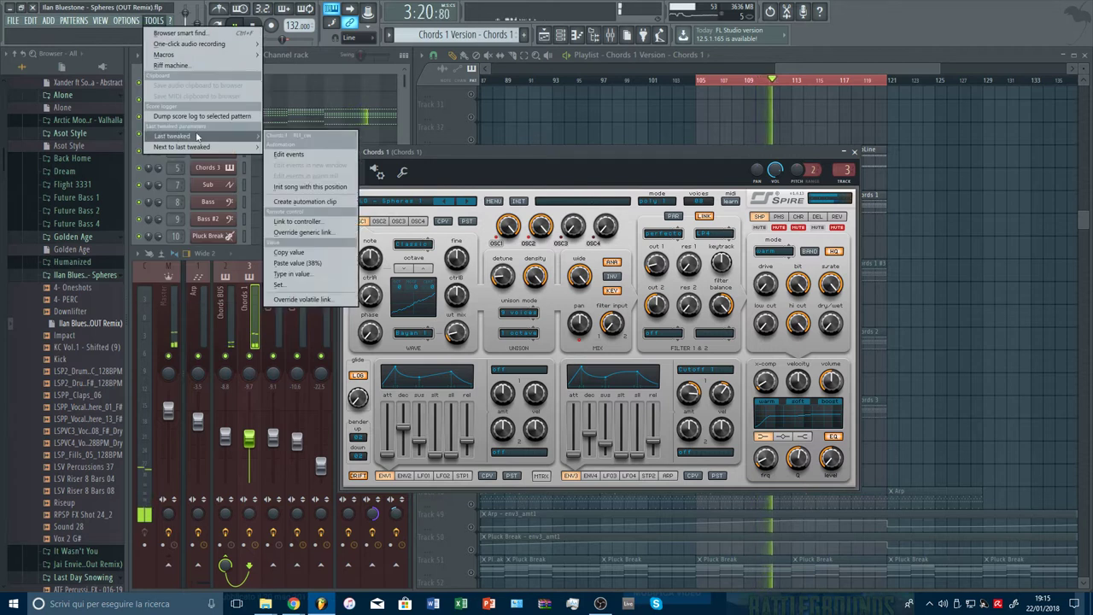
left_click(311, 203)
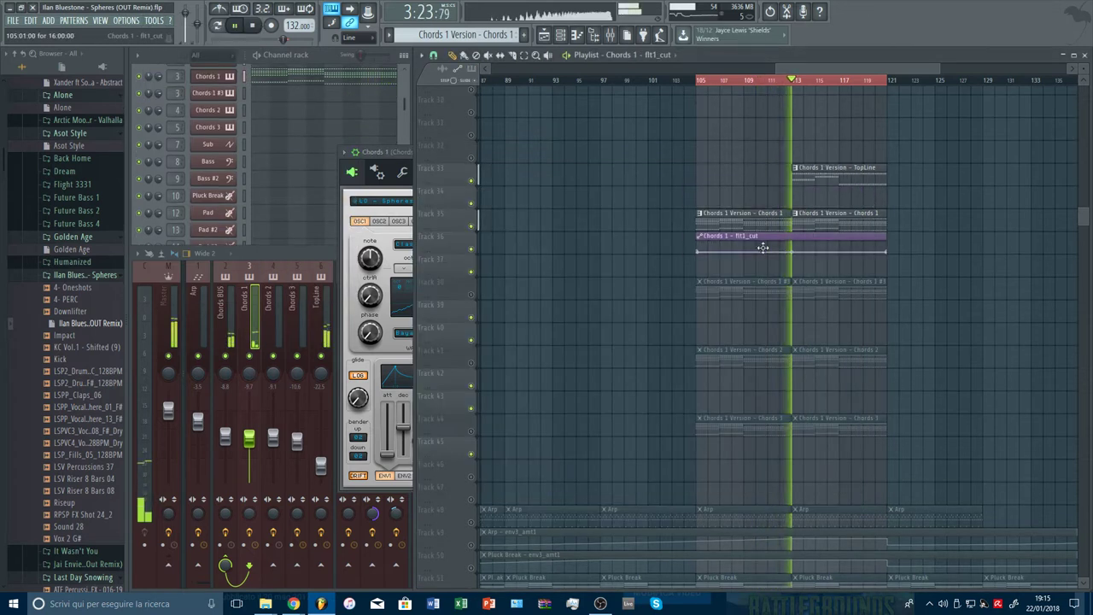
Shape the flt1_cut automation as a curved rise to a new point at bar 113, held level until bar 121
right_click(793, 248)
left_click_drag(792, 247, 793, 242)
left_click_drag(744, 247, 749, 260)
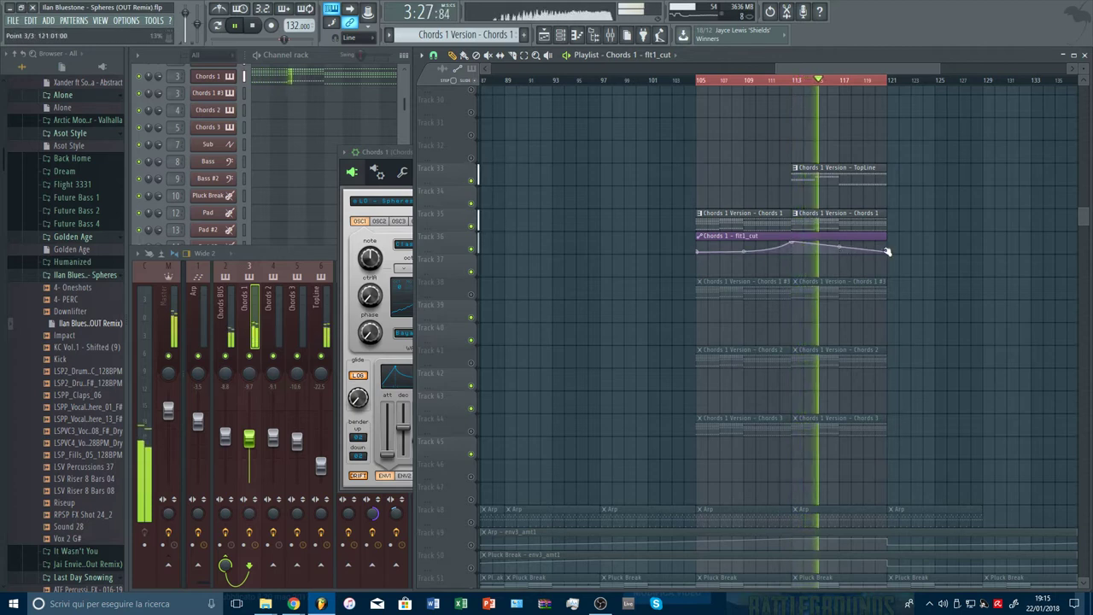
left_click_drag(886, 251, 890, 239)
Place further Chords 1 Version - Chords 1 clips on Track 35 at bars 121, 129 and 137
left_click_drag(921, 68, 954, 70)
scroll(917, 212, "down", 1)
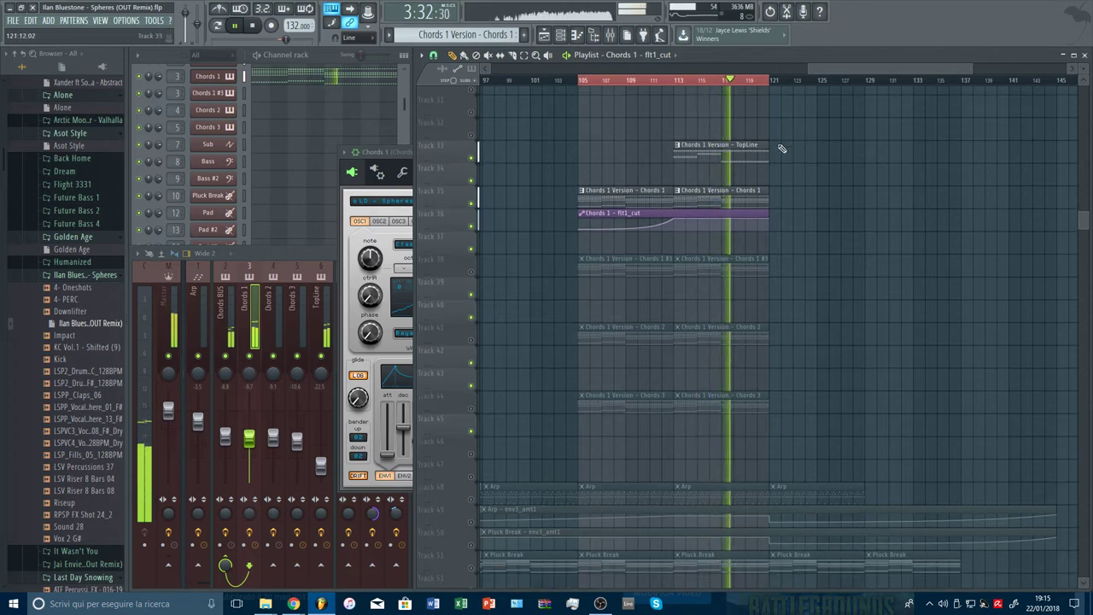
left_click(773, 196)
left_click(868, 197)
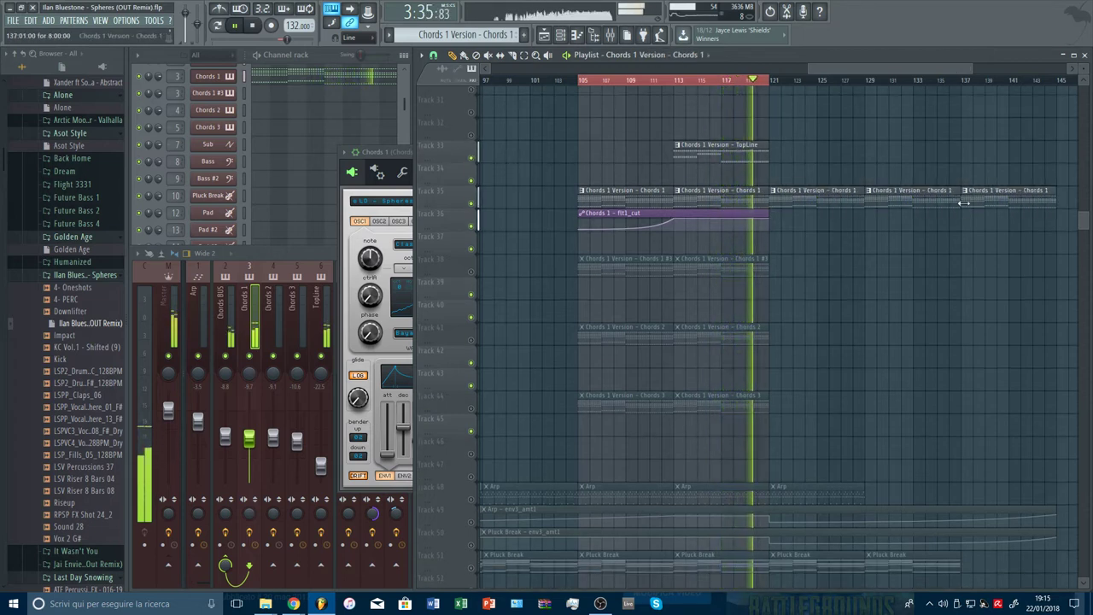
left_click(963, 197)
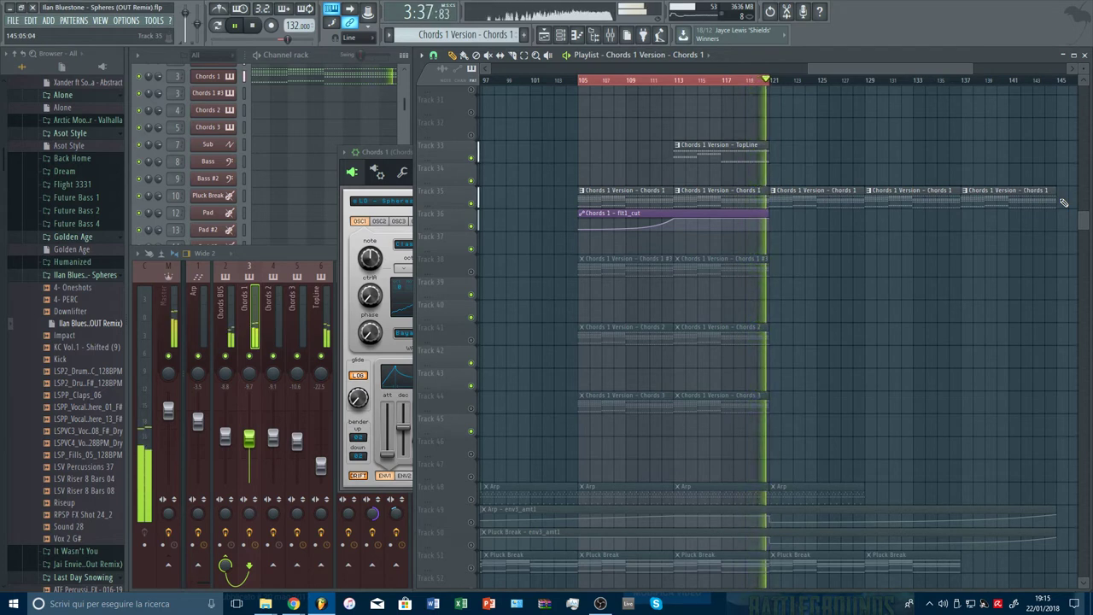
Shorten the Track 35 clip at bar 137 to two bars and repeat it at bars 139, 141 and 143
left_click_drag(1062, 202, 985, 202)
left_click(989, 202)
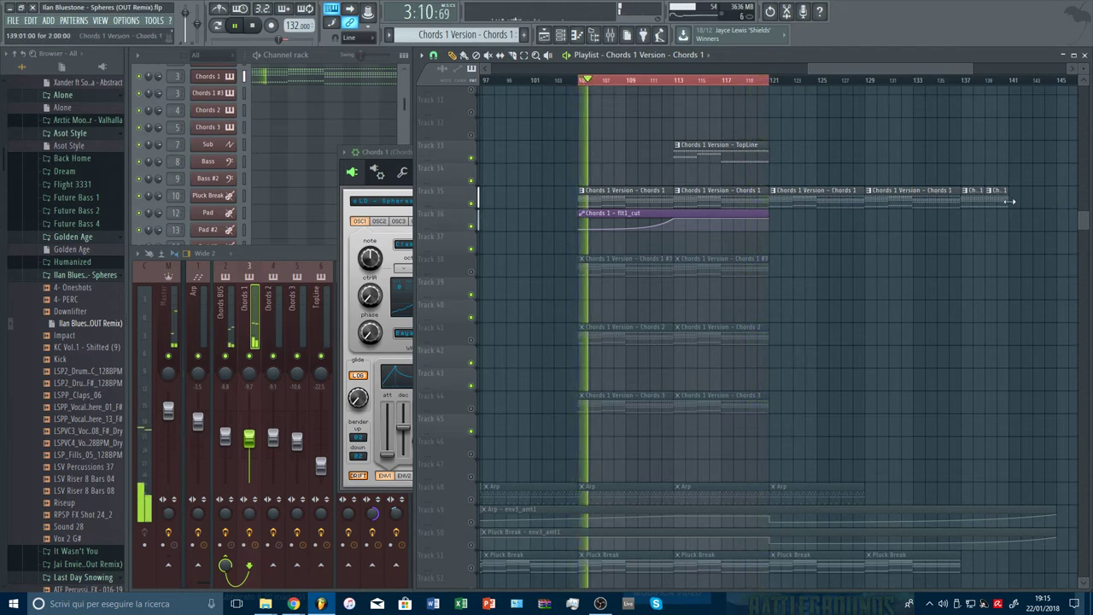
left_click(1021, 201)
left_click(1036, 199)
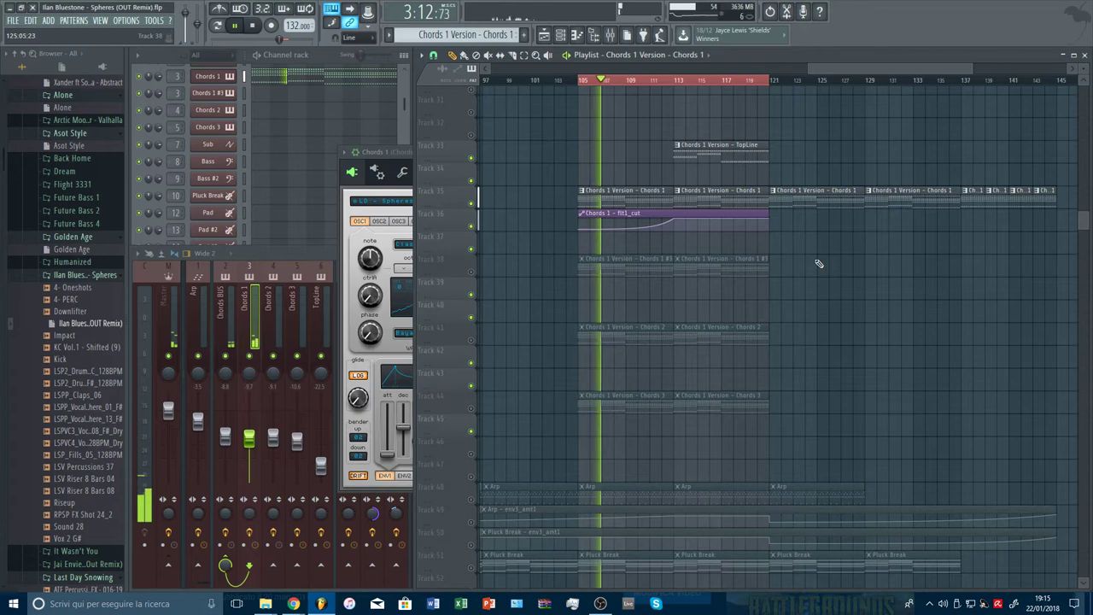
Repeat the Chords 1 #3, Chords 2 and Chords 3 clips at bars 121, 129 and 137, shortening the bar 137 clips to two bars
left_click(757, 269)
left_click(525, 54)
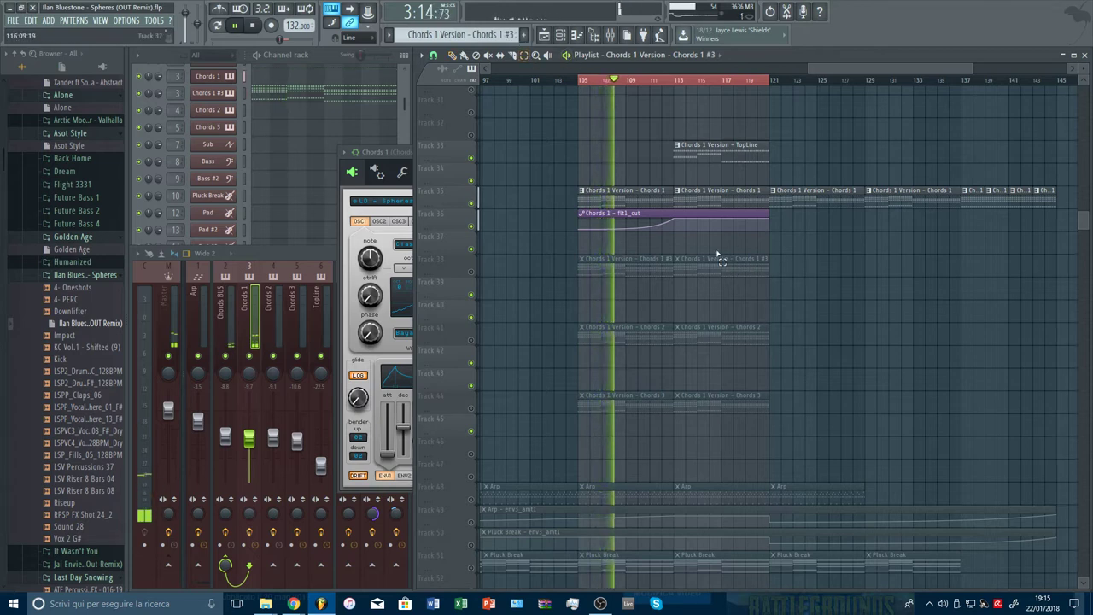
left_click_drag(718, 253, 720, 401)
key("ctrl+b")
key("ctrl+b")
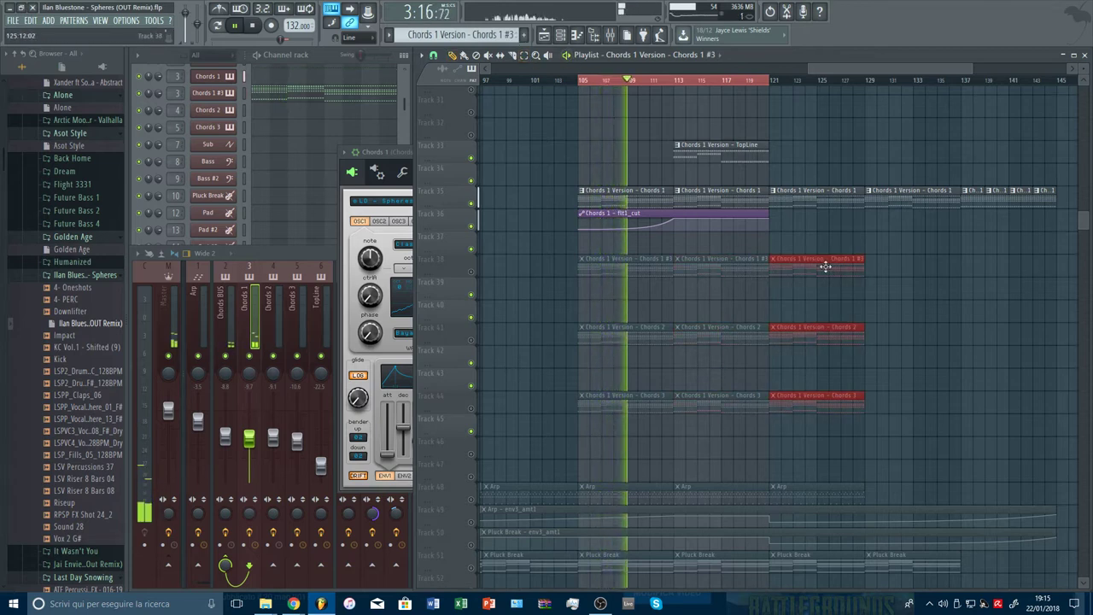
key("ctrl+b")
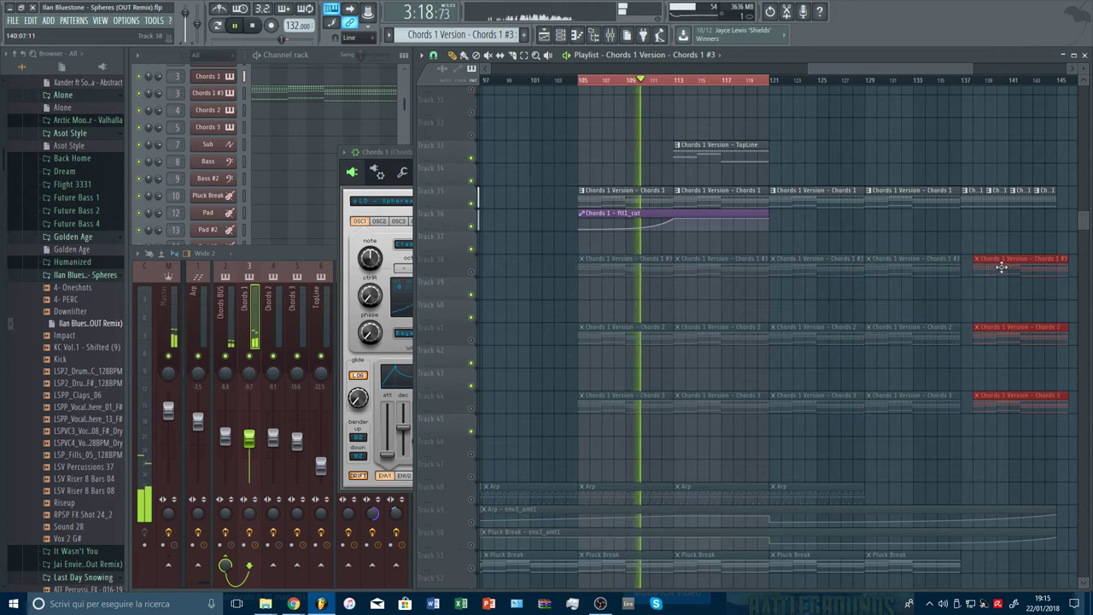
left_click_drag(1040, 265, 980, 269)
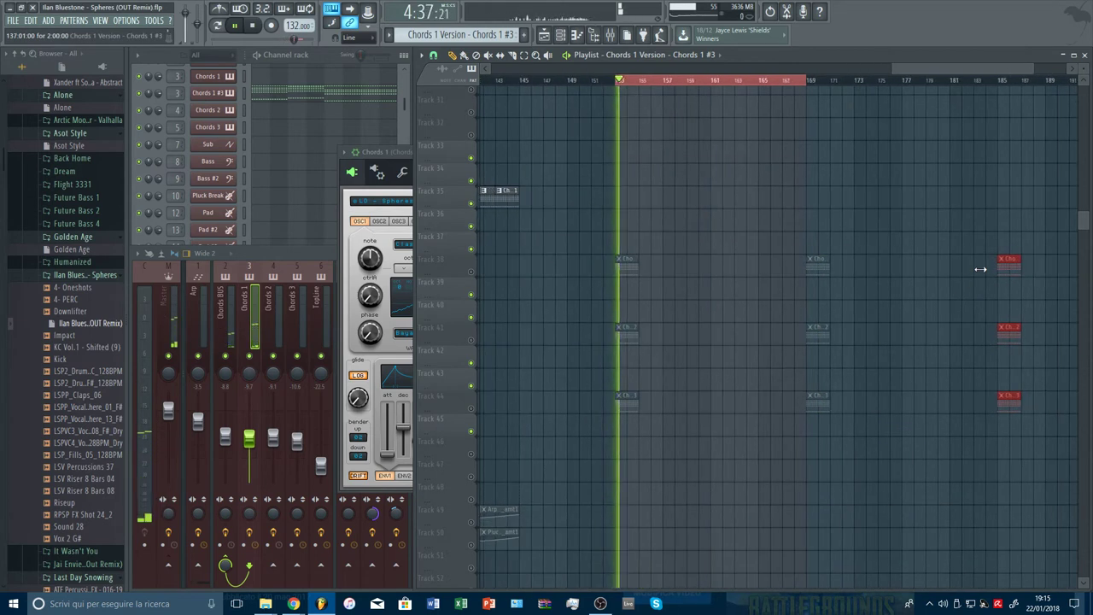
Delete the stray short chord clips at bars 153, 169 and 185 on Tracks 38, 41 and 44
scroll(818, 80, "down", 2)
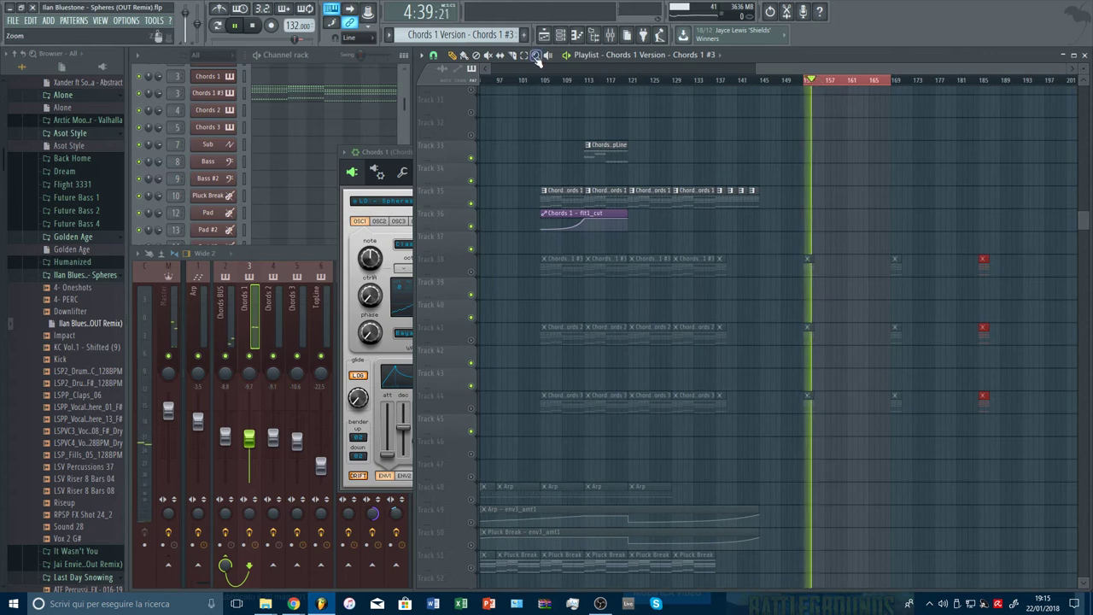
scroll(923, 236, "up", 3)
scroll(922, 240, "down", 5)
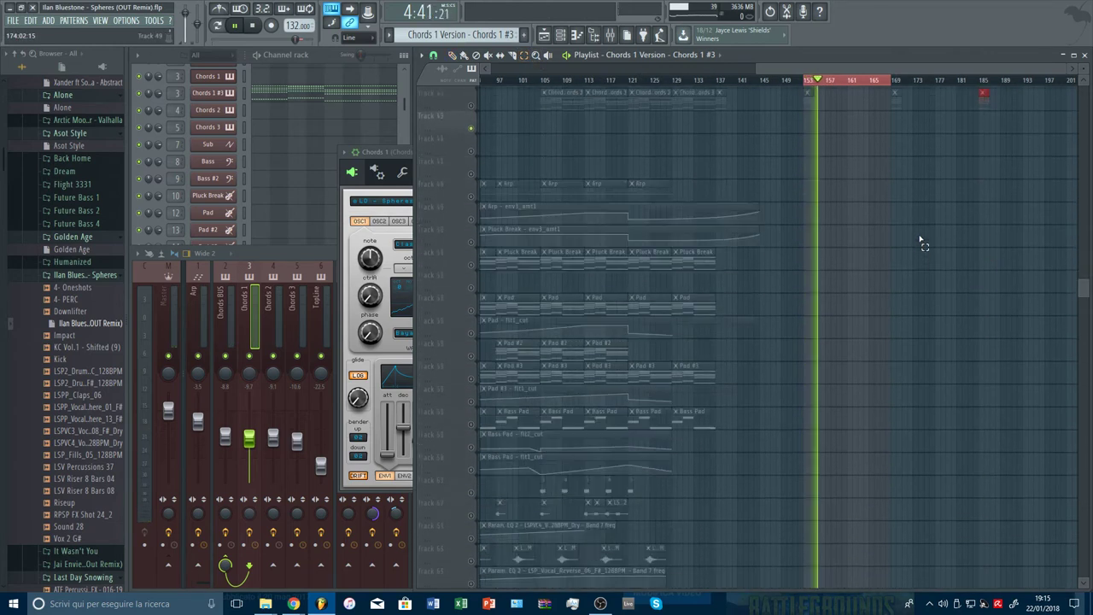
scroll(918, 239, "up", 2)
left_click_drag(803, 186, 1023, 519)
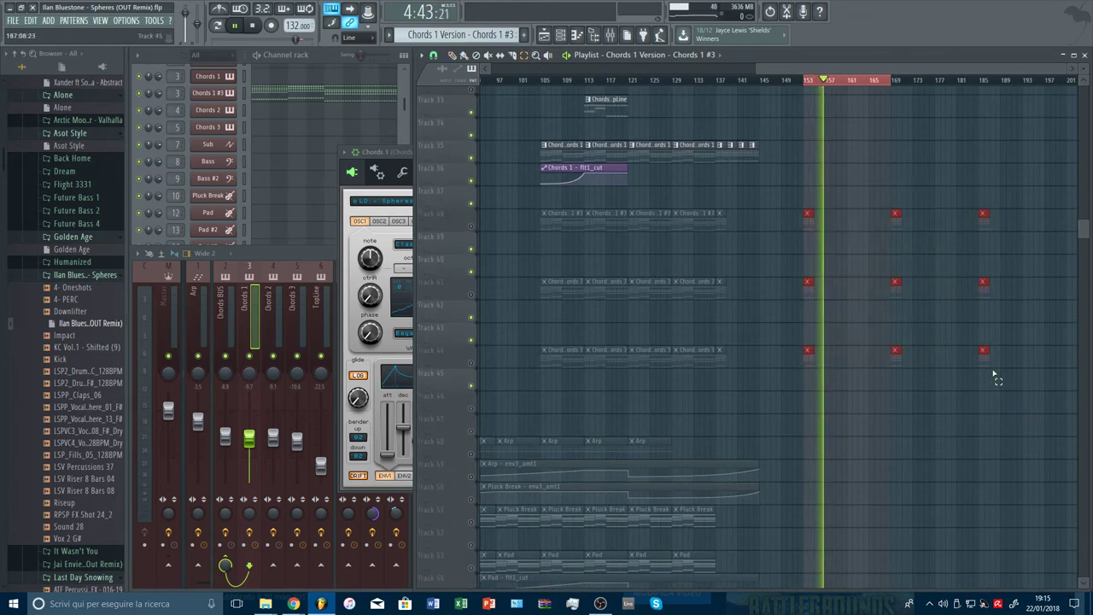
left_click_drag(996, 391, 853, 139)
left_click_drag(859, 184, 805, 390)
key("Delete")
Repeat the two-bar Chords 1 #3, Chords 2 and Chords 3 clips from bar 137 at bars 139, 141 and 143
left_click_drag(720, 229, 749, 383)
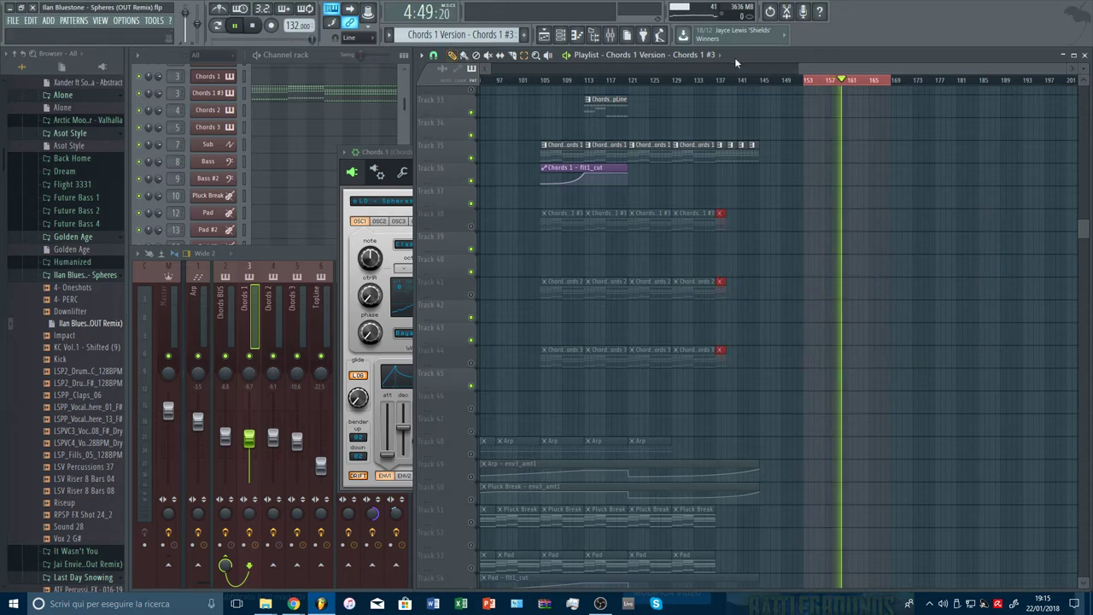
left_click(712, 80)
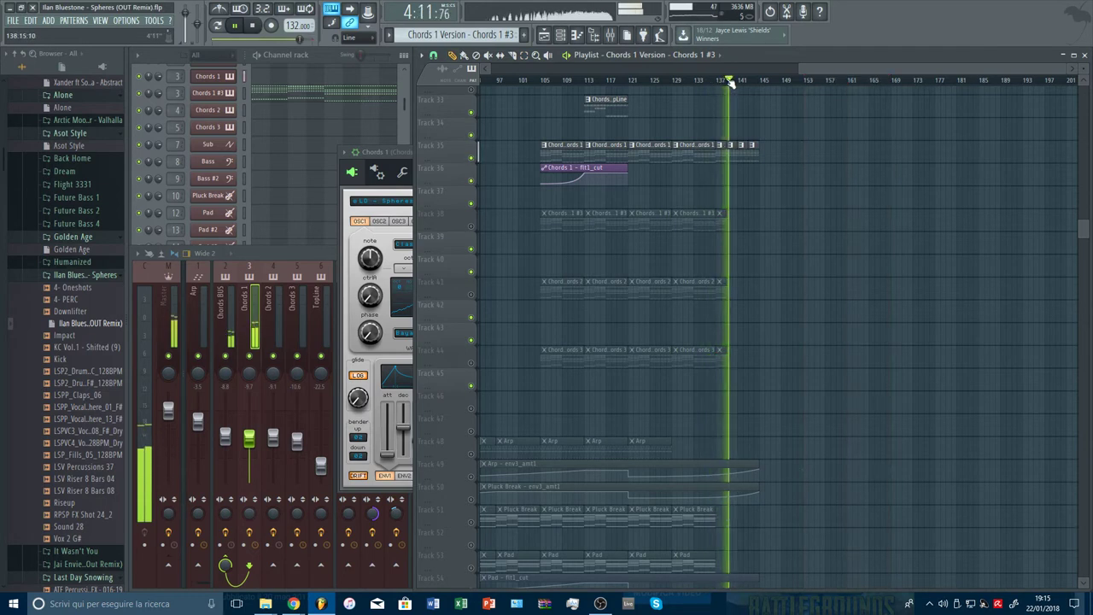
left_click(526, 55)
left_click_drag(721, 224, 744, 395)
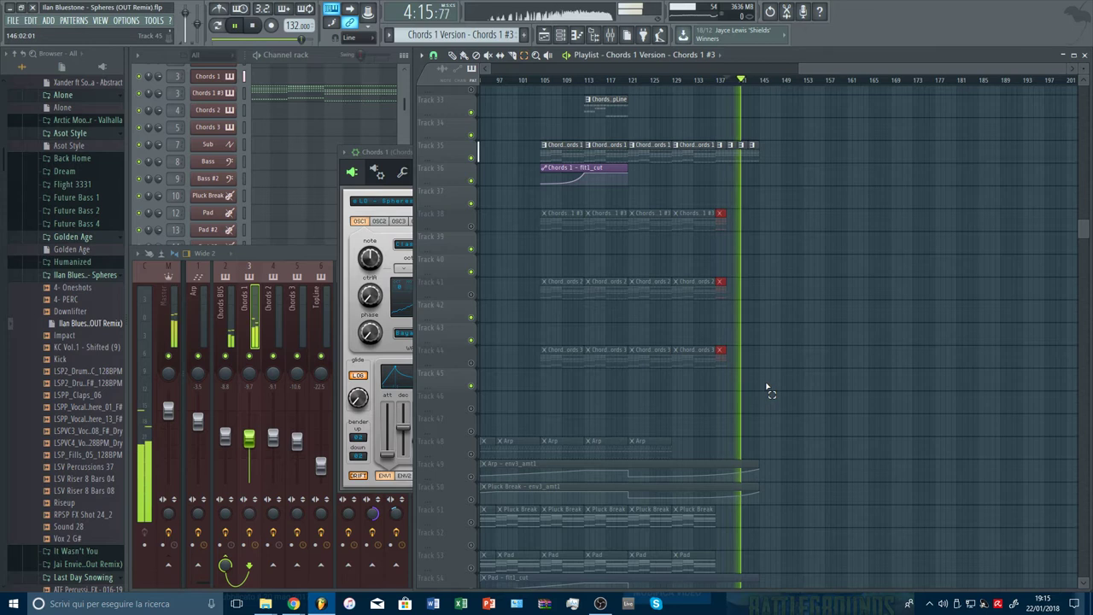
key("ctrl+b")
key("ctrl+b")
left_click(791, 343)
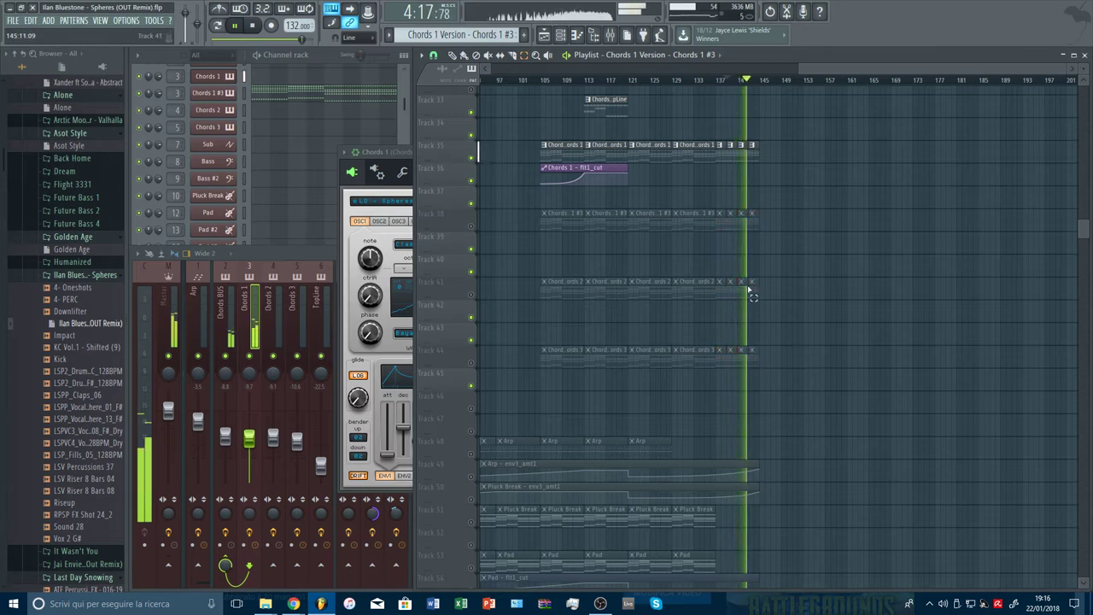
Extend the Chords 1 flt1_cut automation to bar 145, with a drop to a low point at bar 121 and a curved rise to the end
key("space")
left_click(613, 79)
key("space")
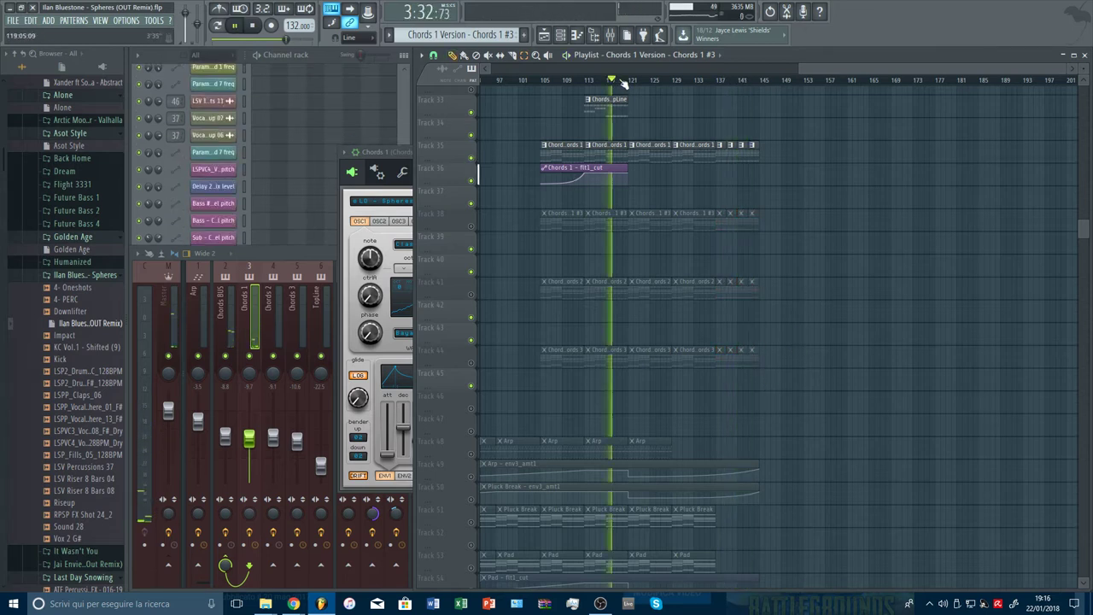
scroll(624, 81, "up", 3)
left_click_drag(801, 171, 1004, 169)
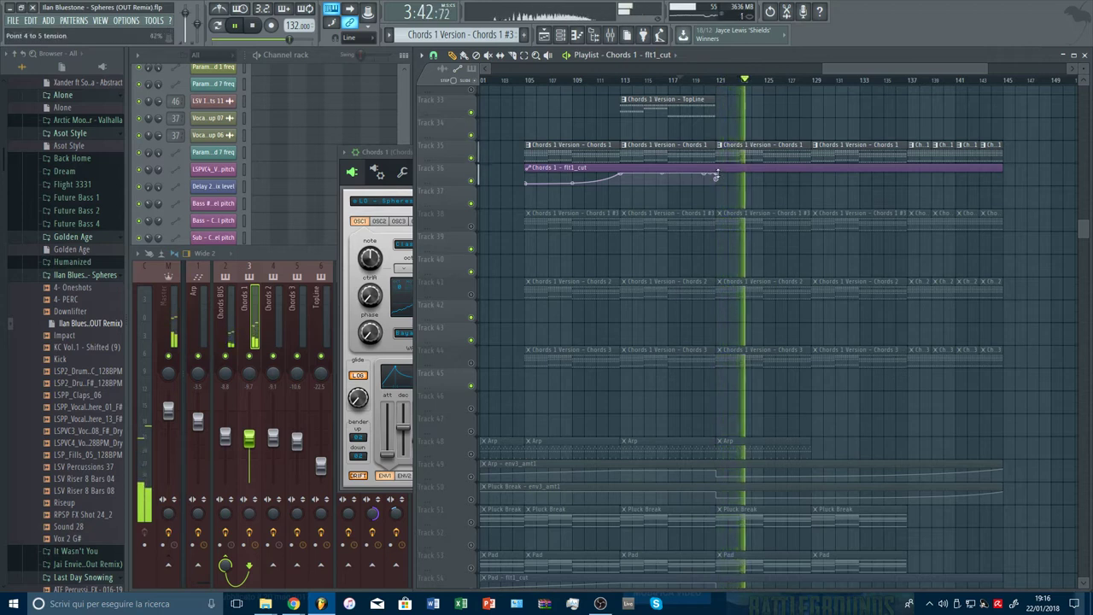
right_click(716, 174)
left_click(737, 190)
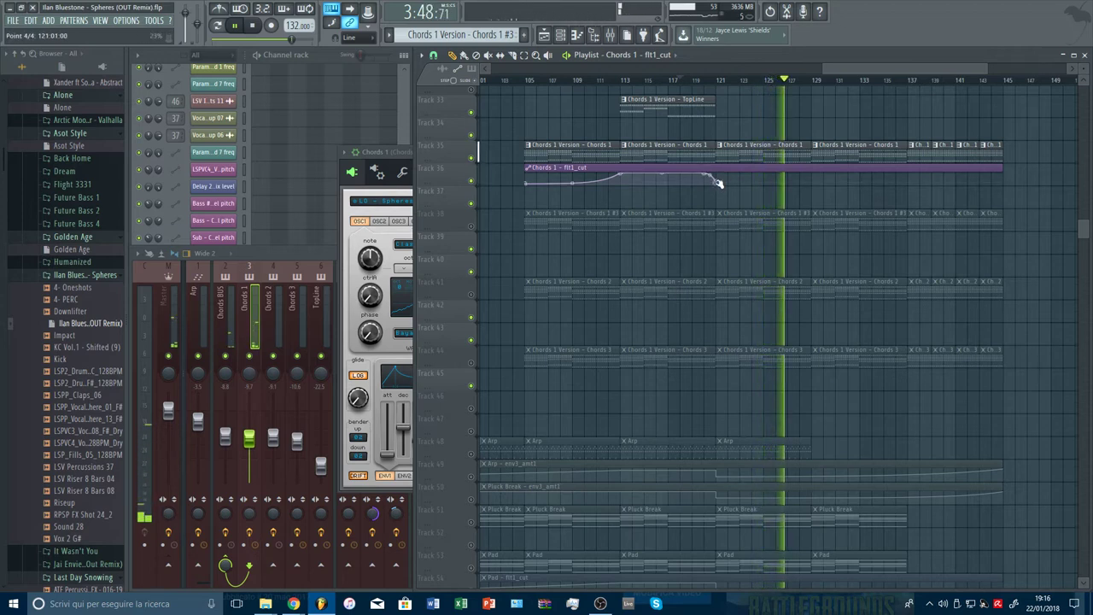
left_click_drag(997, 182, 1000, 173)
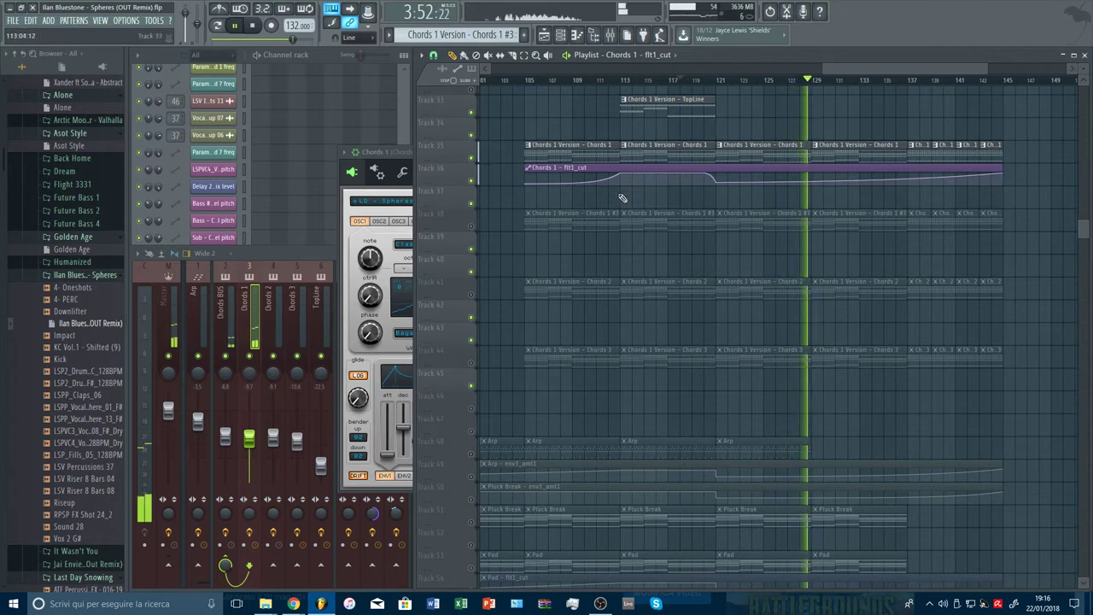
Play from bar 105 with Track 35 muted and Track 38 unmuted, and set the Chords 1 #3 synth's env1_att to 11
left_click(524, 80)
left_click(471, 225)
left_click(472, 158)
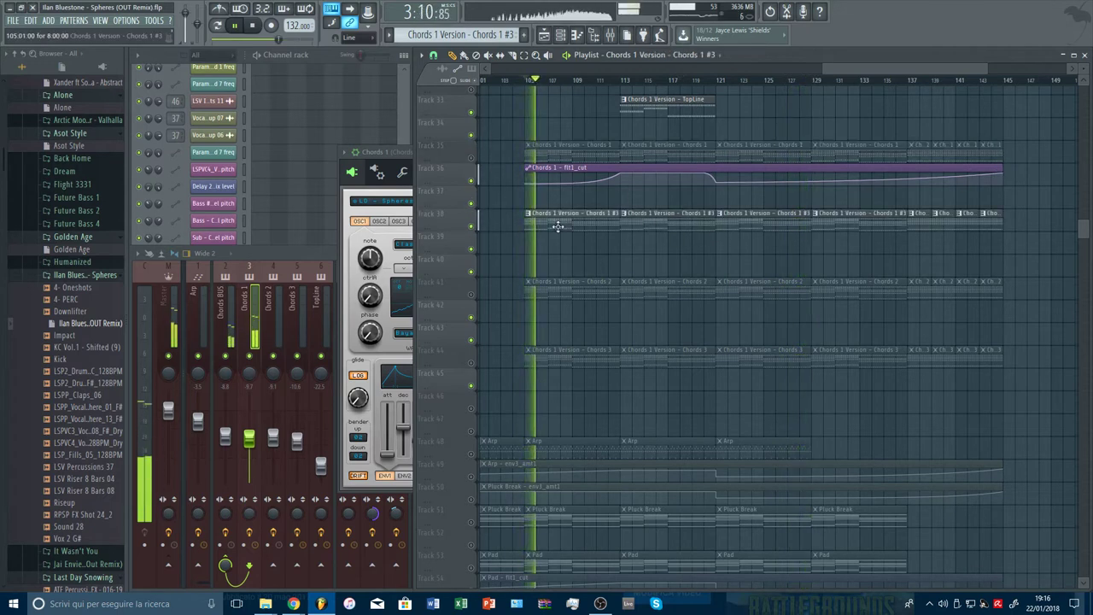
scroll(304, 139, "up", 10)
scroll(303, 139, "up", 1)
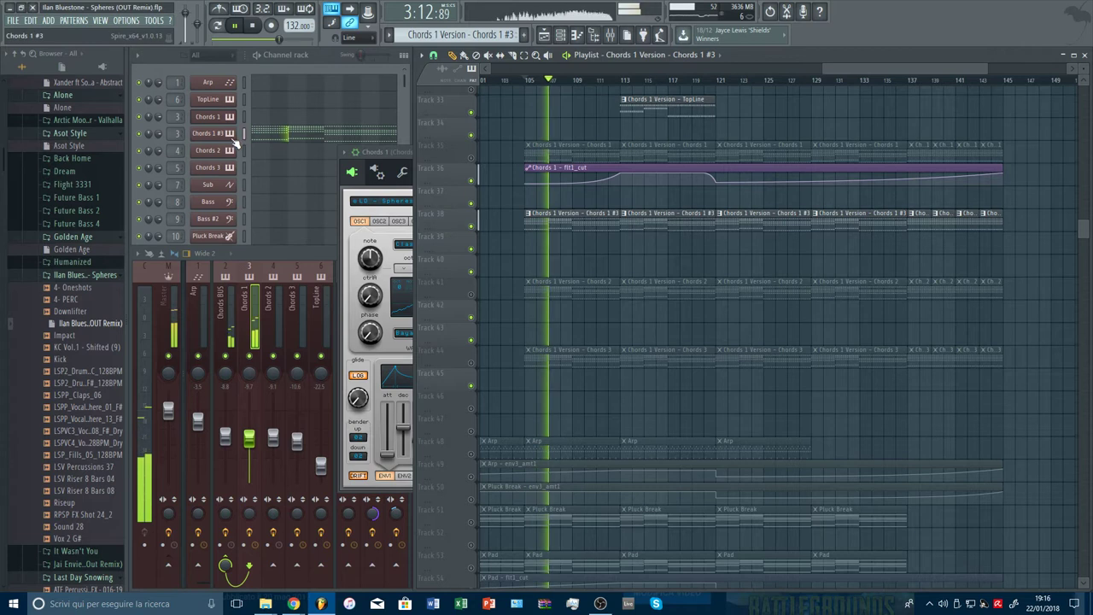
left_click(227, 135)
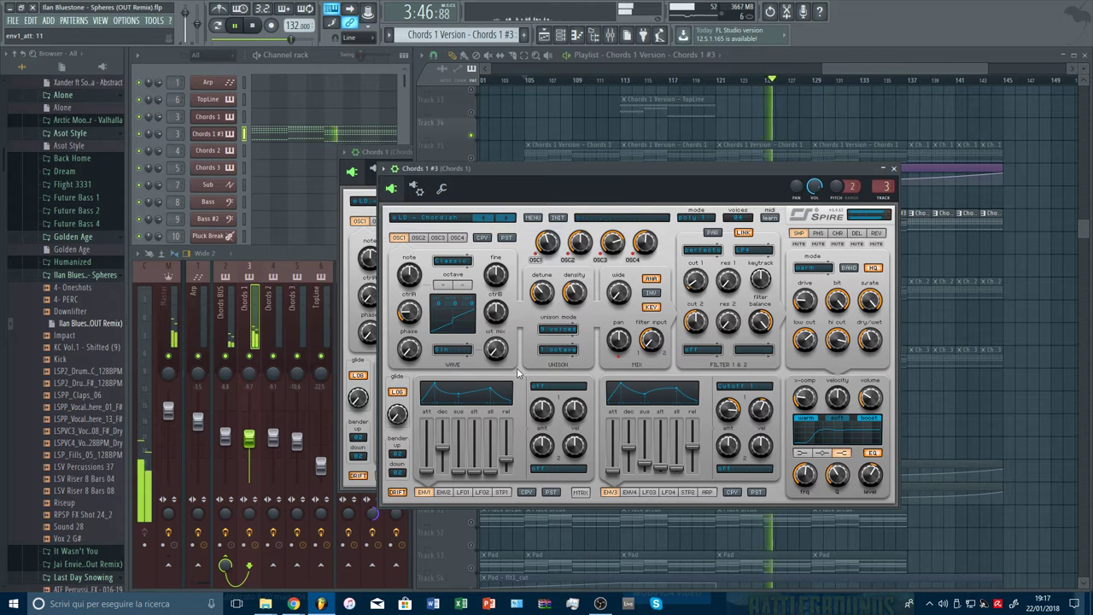
key("Escape")
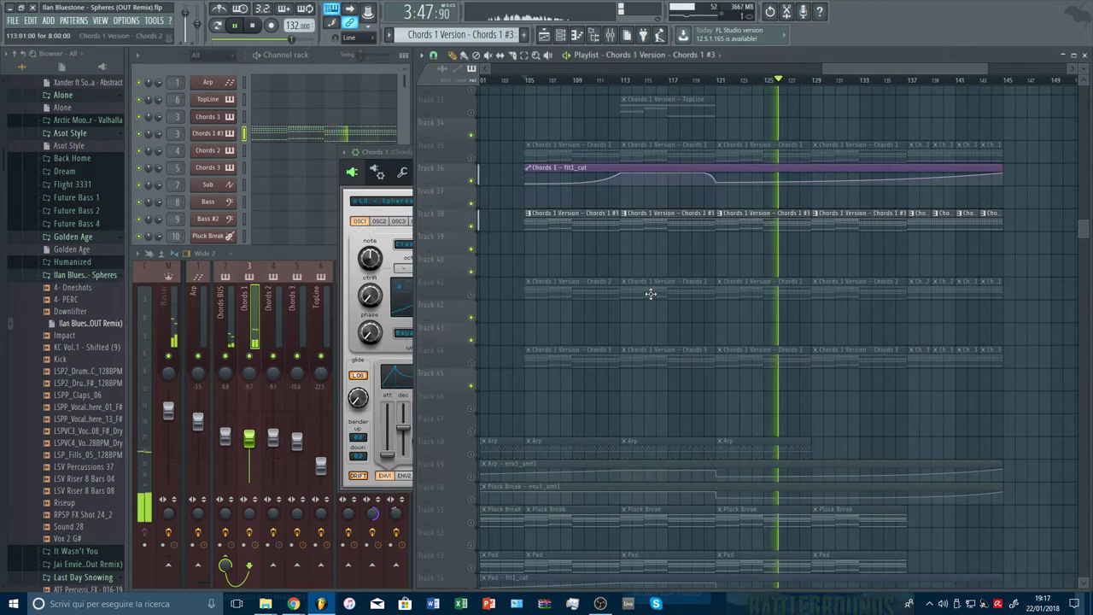
Set the Chords 1 #3 synth's flt1_cut to 0 and create an automation clip for it
left_click(401, 157)
key("Escape")
left_click(207, 133)
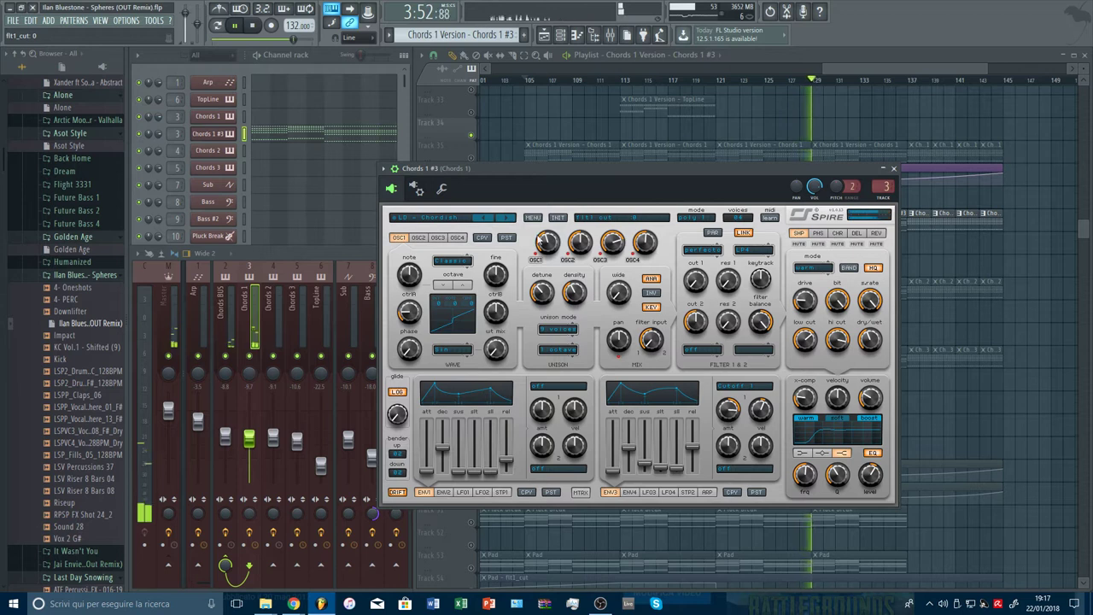
left_click(125, 20)
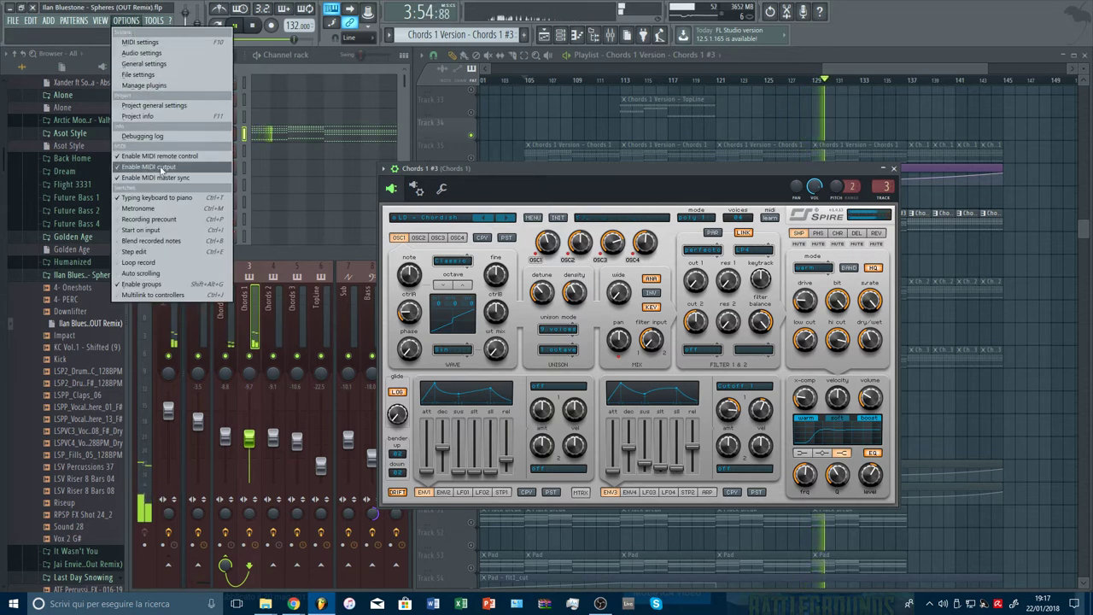
mouse_move(154, 20)
mouse_move(205, 136)
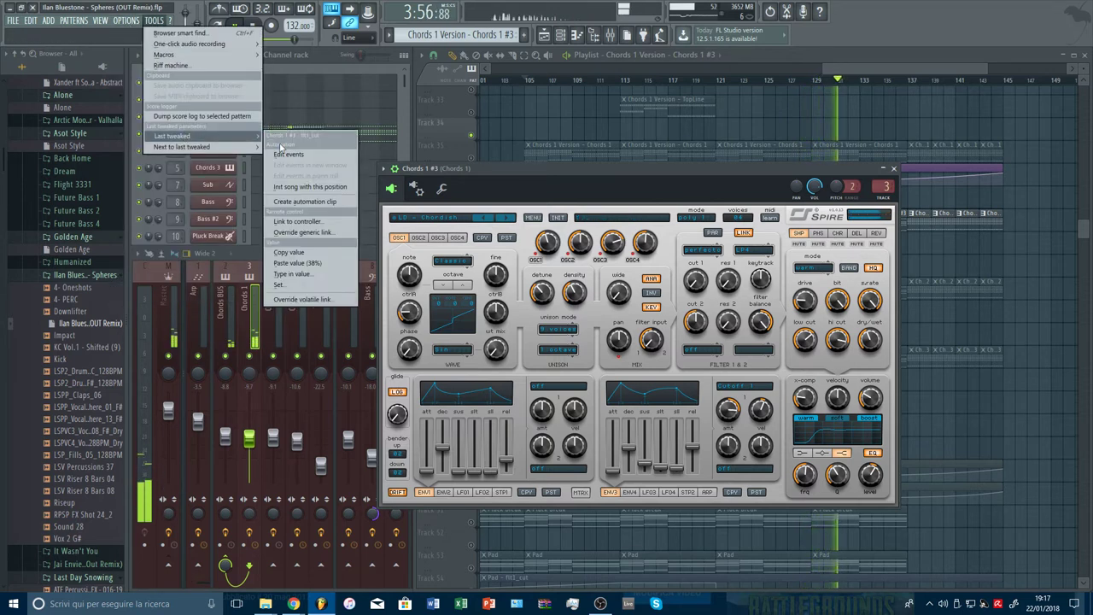
left_click(296, 205)
Move the Chords 1 #3 flt1_cut automation clip to Track 39 at bar 105 and shorten it to end at bar 145
left_click(827, 72)
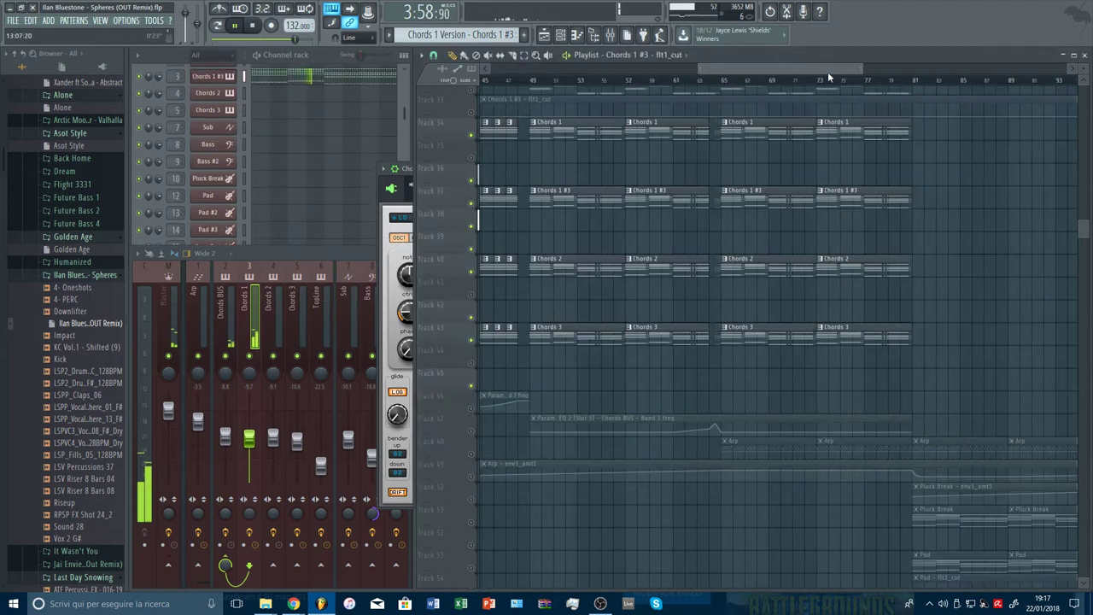
scroll(897, 80, "down", 3)
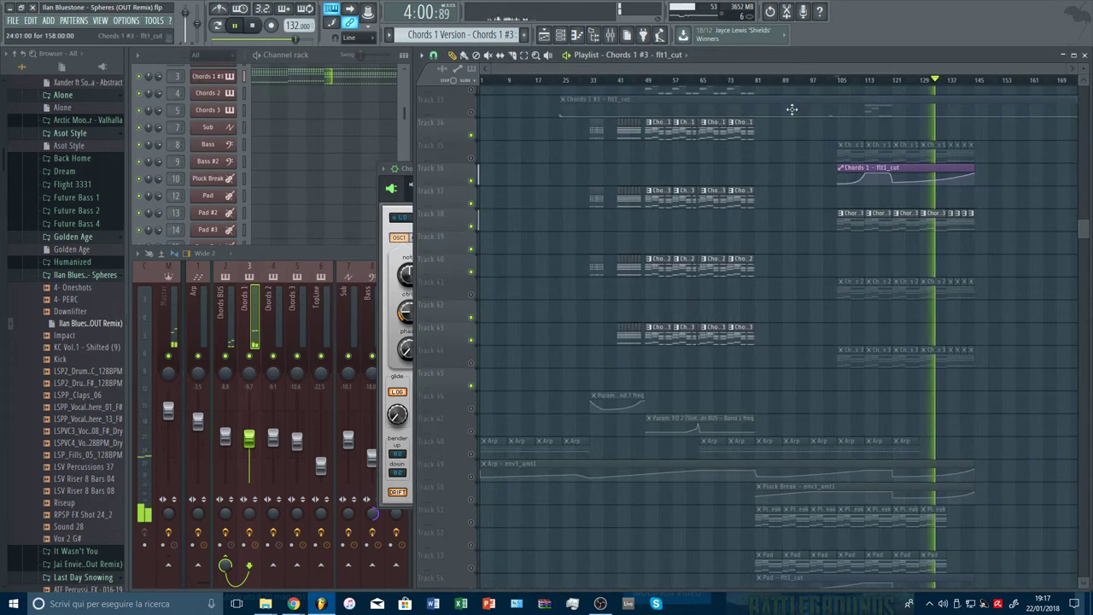
left_click_drag(791, 109, 1066, 245)
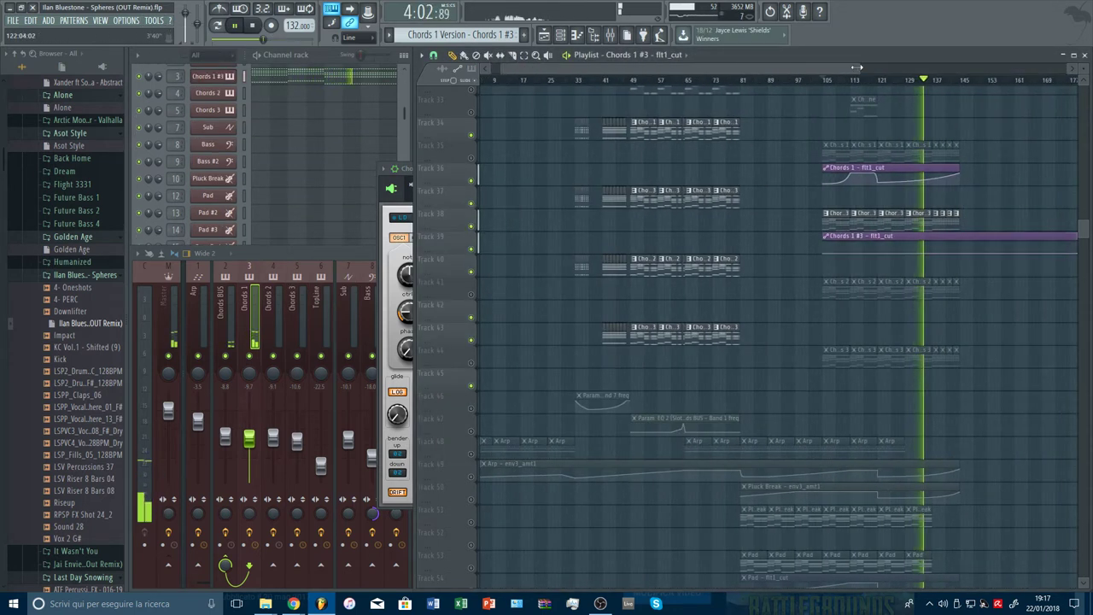
left_click_drag(856, 67, 1063, 68)
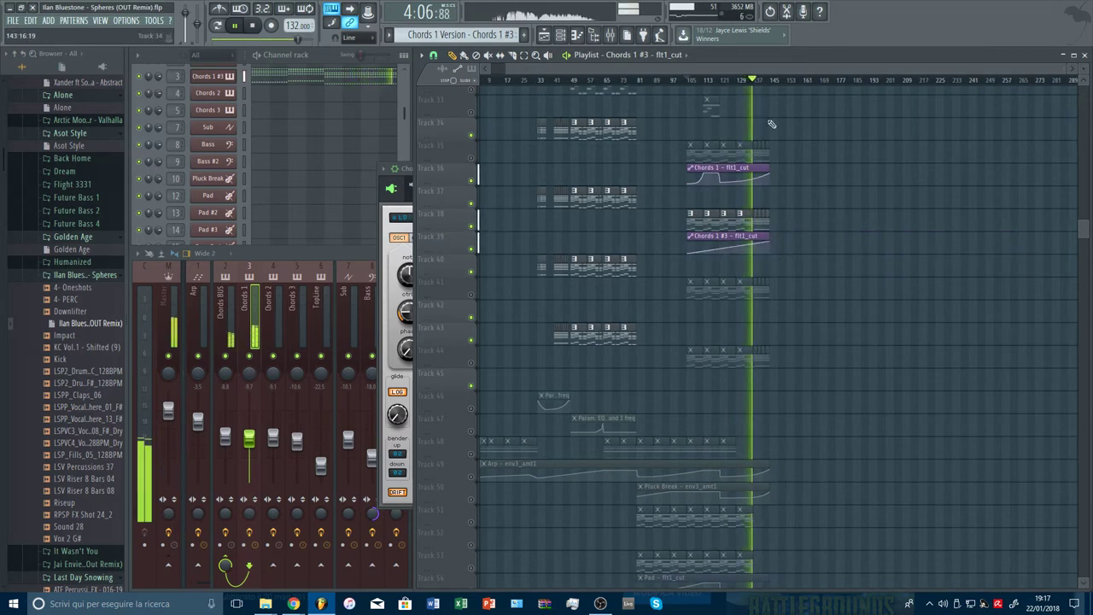
scroll(740, 75, "up", 4)
left_click_drag(740, 72, 857, 76)
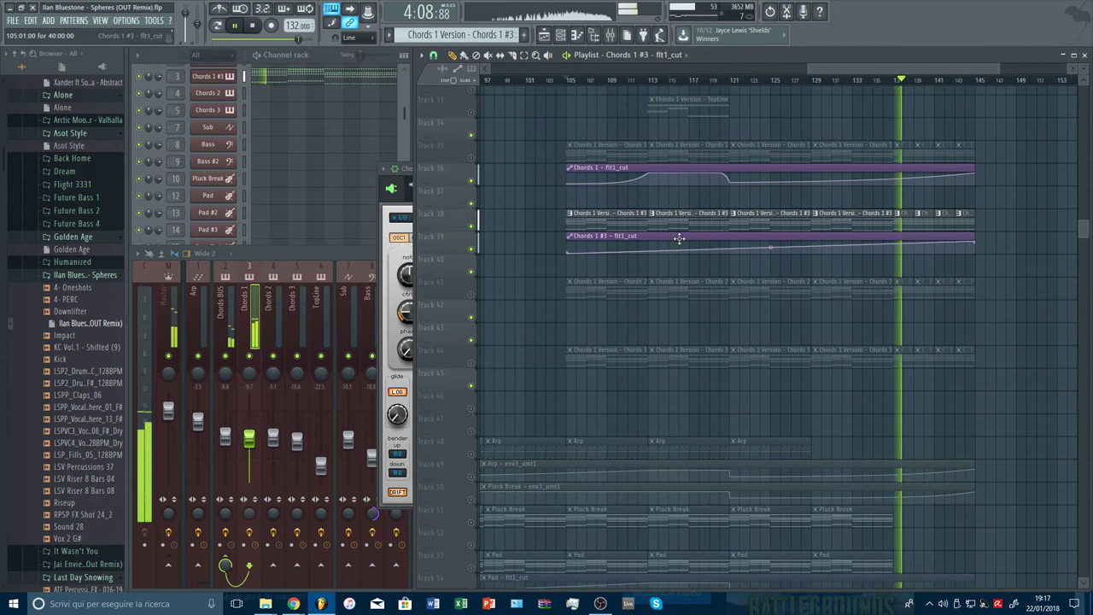
Shape the Chords 1 #3 flt1_cut automation as a curved rise to bar 113, a drop at bar 121 and a curved rise to bar 145
right_click(649, 244)
right_click(720, 246)
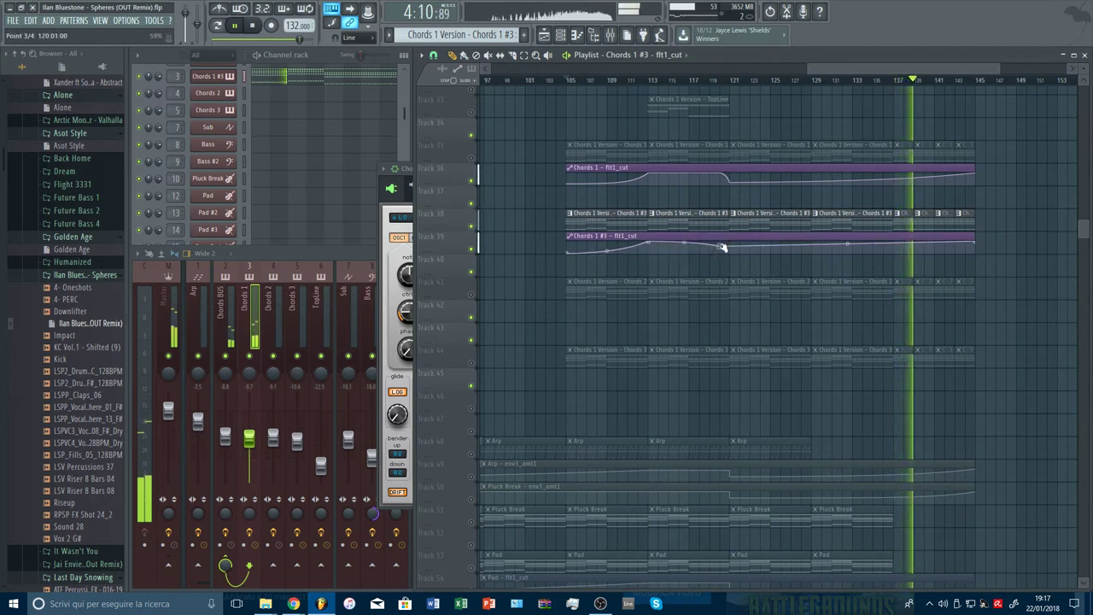
left_click_drag(723, 247, 727, 253)
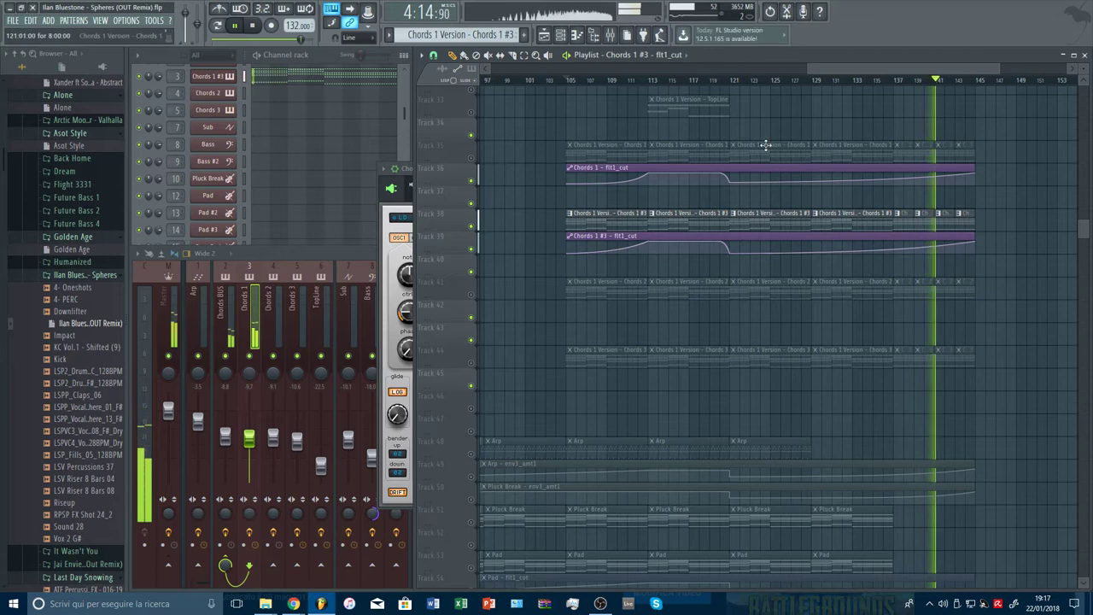
Play from bar 121 with Track 38 muted and the Chords 2 clips on Track 41 unmuted
left_click(729, 80)
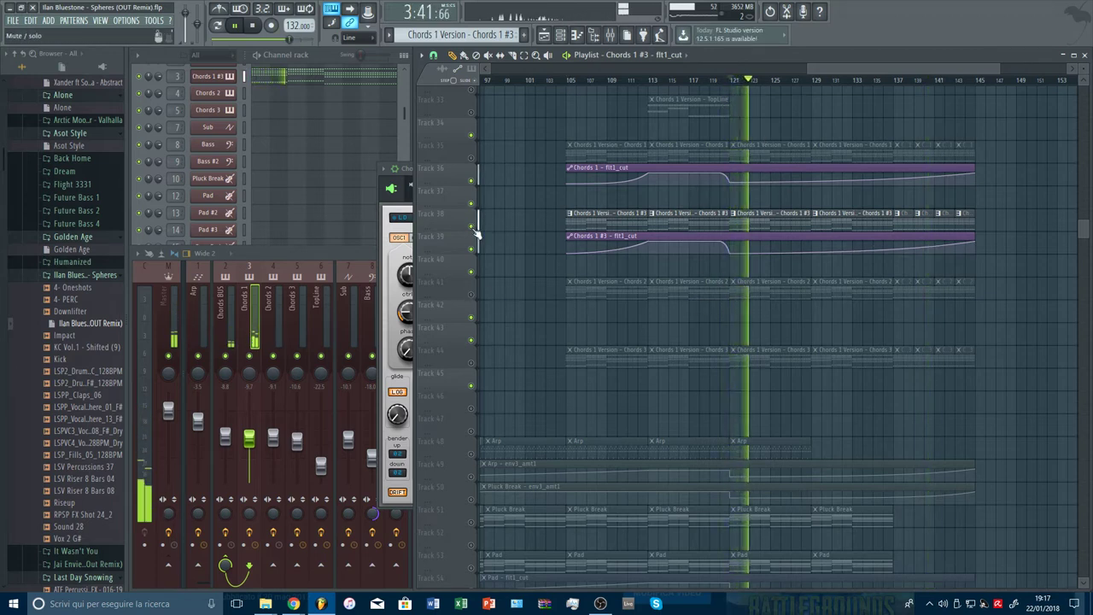
left_click(718, 289)
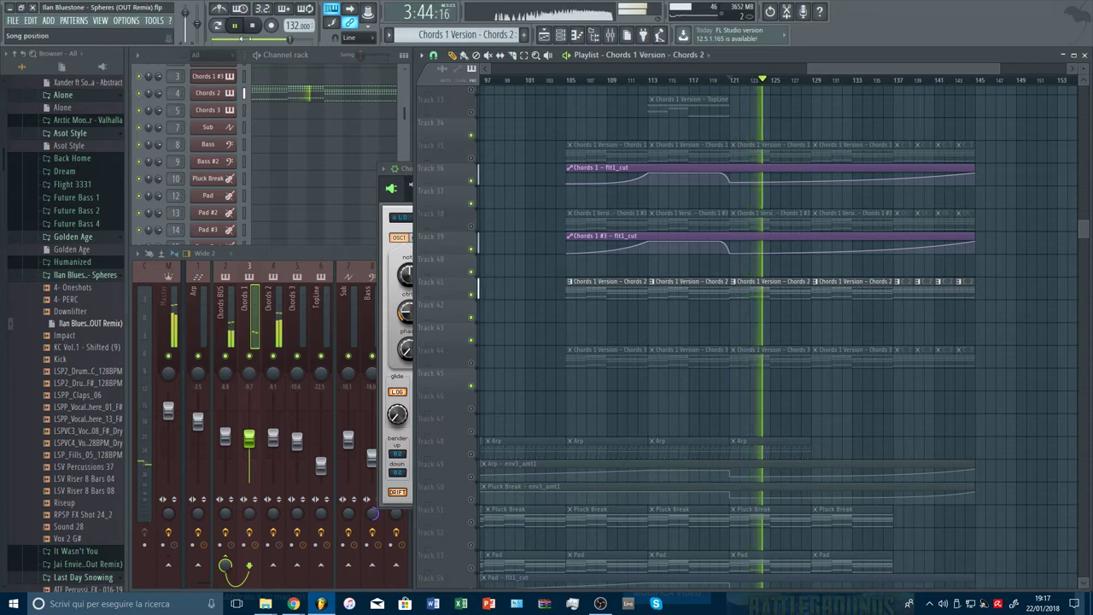
left_click(222, 26)
Loop song playback over bars 105 to 145 and set the Chords 2 synth's amp envelope attack to 0.28 for Part B and 0.26 for Part A
left_click(224, 94)
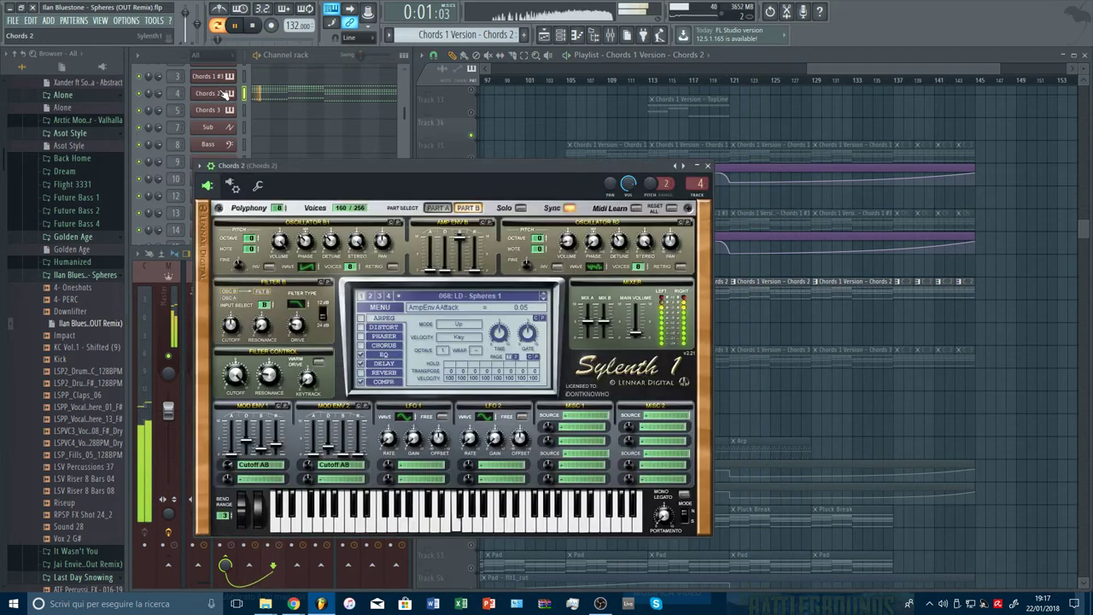
left_click_drag(566, 81, 982, 116)
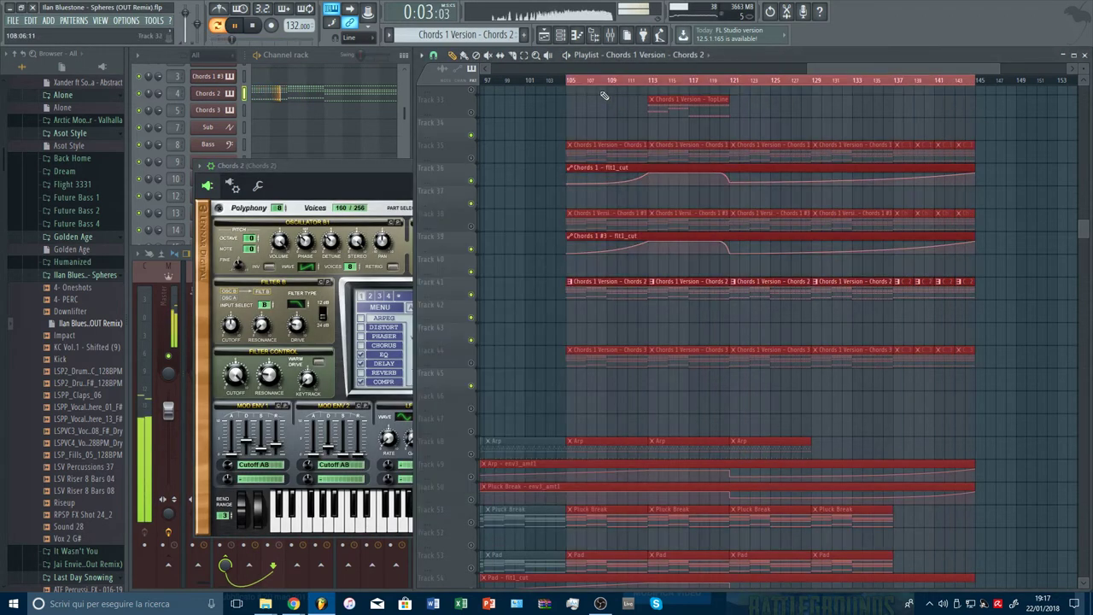
key("l")
left_click(277, 402)
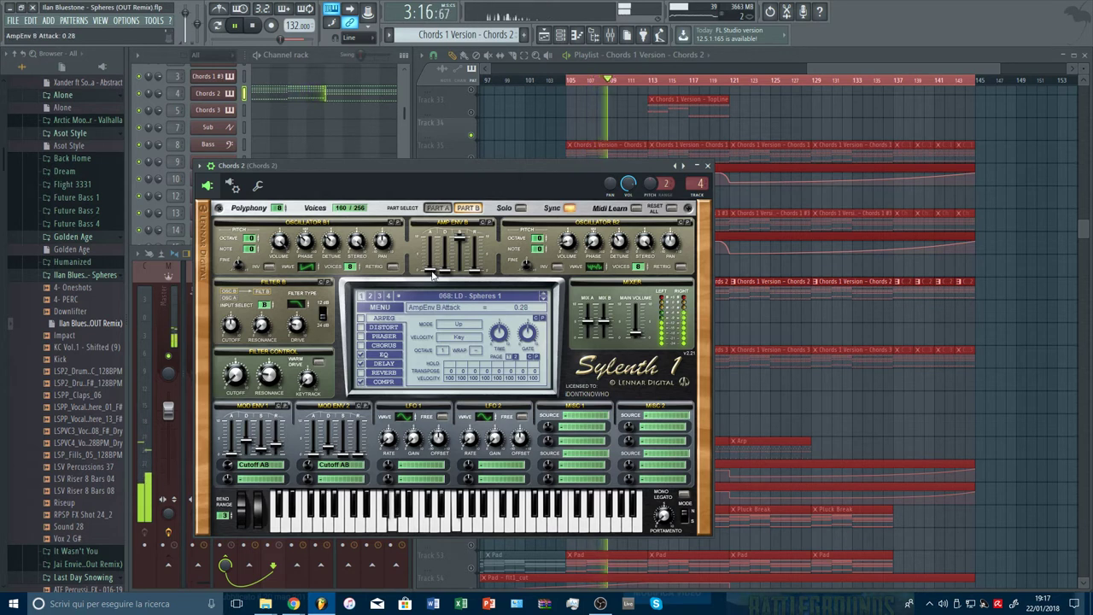
left_click(437, 208)
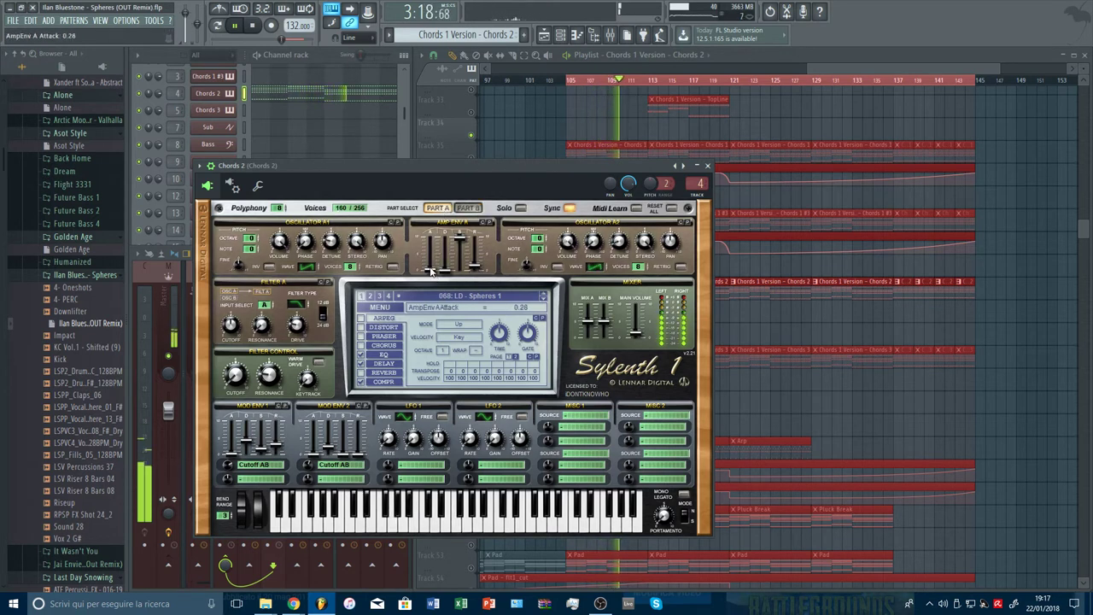
Fine-tune the Chords 2 synth's Part B amp envelope attack, trying 0.62 and comparing it with Part A
left_click(468, 207)
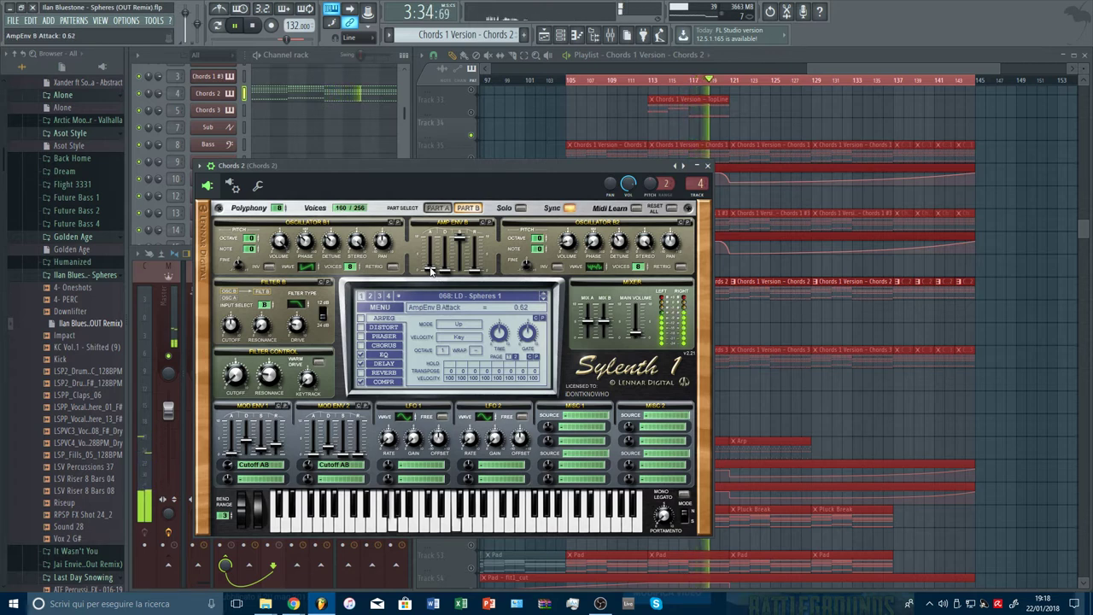
left_click(437, 207)
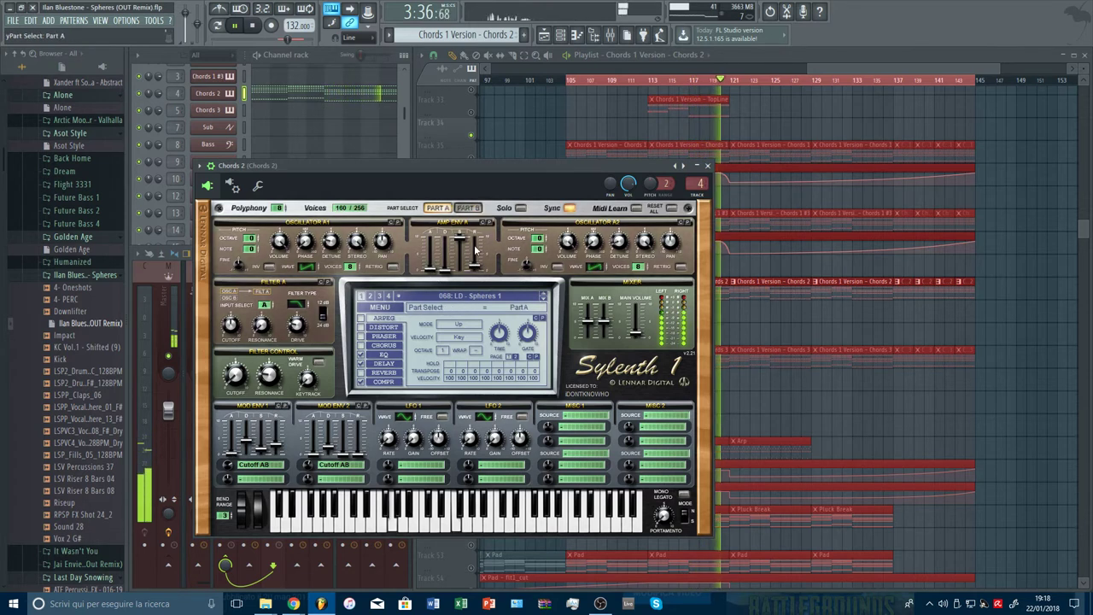
left_click(468, 207)
left_click(431, 270)
left_click_drag(432, 271, 432, 277)
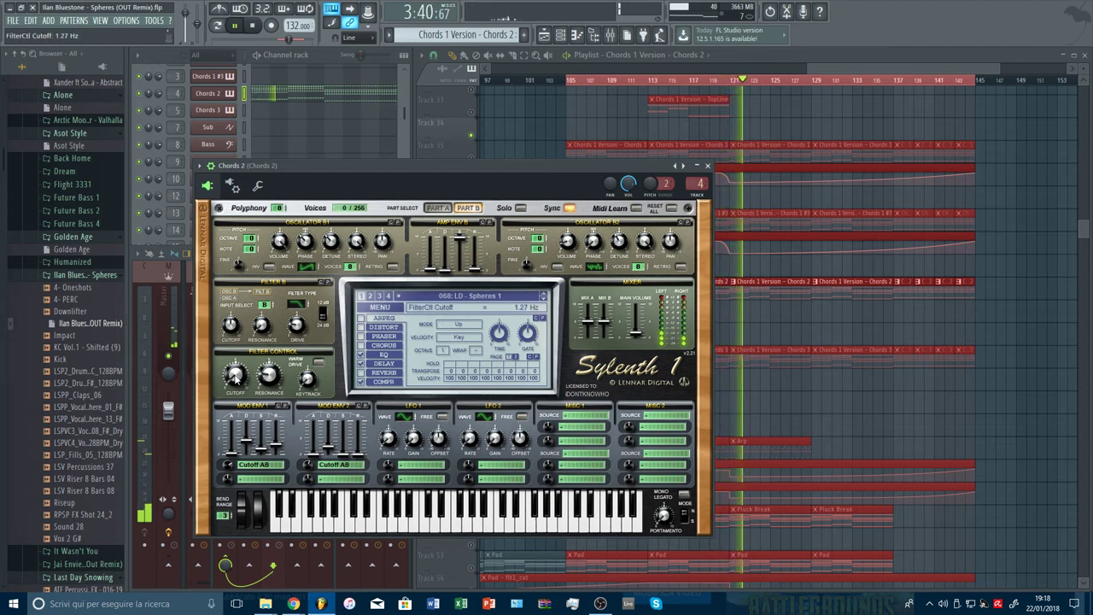
Create an automation clip for the Chords 2 filter control cutoff and place it on Track 42 from bar 105 to 145
left_click(154, 19)
mouse_move(173, 136)
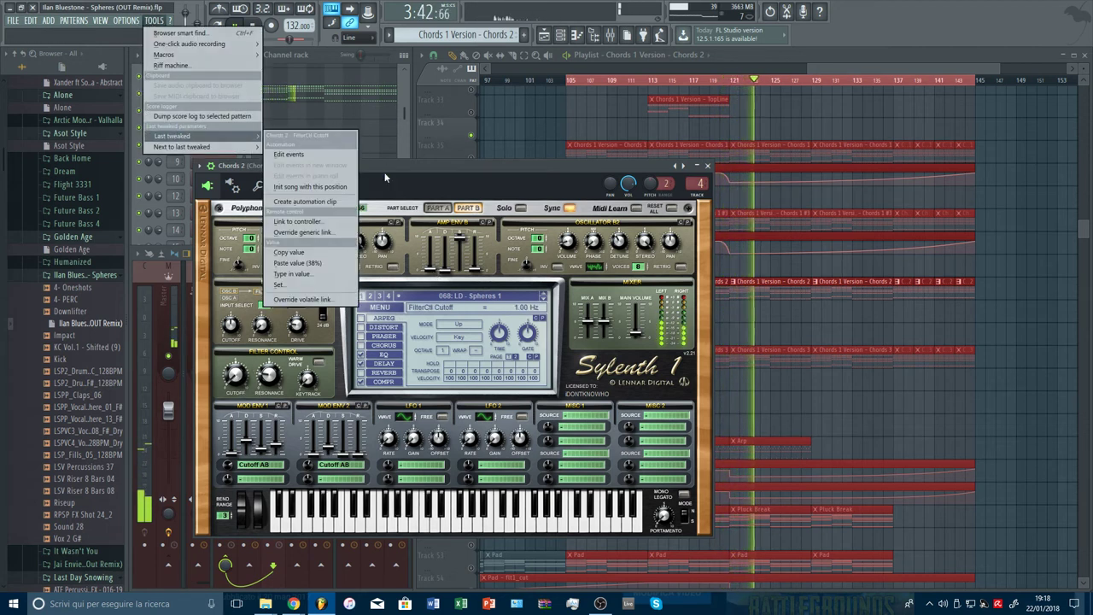
left_click(318, 203)
left_click_drag(651, 123, 648, 310)
Shape the Chords 2 cutoff automation to hold from bar 113, drop at bar 121 and rise in a curve to bar 145
right_click(730, 315)
left_click_drag(730, 316, 732, 343)
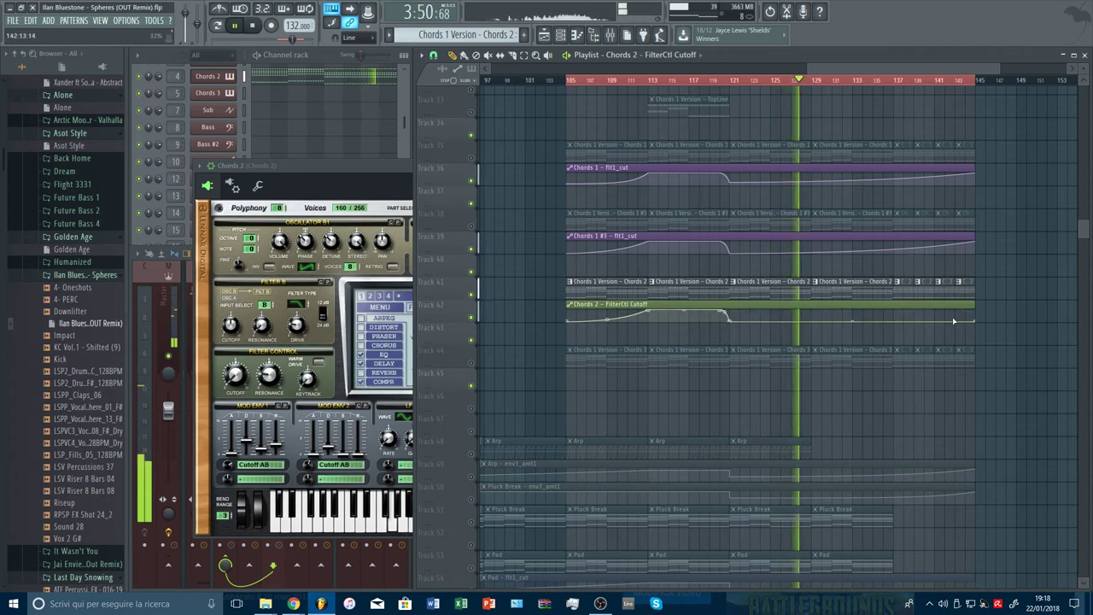
left_click_drag(974, 321, 975, 311)
left_click_drag(852, 315, 853, 320)
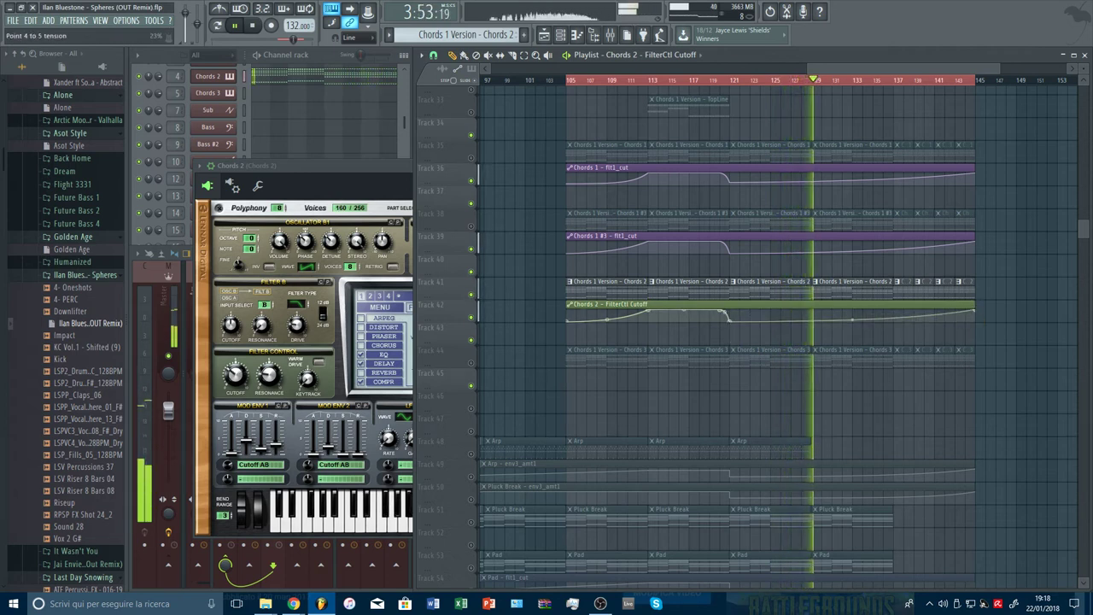
Mute the Chords 2 clips on Track 41, unmute the Chords 3 clips on Track 44 and open the Chords 3 synth
left_click(470, 362)
left_click(470, 294)
left_click(617, 362)
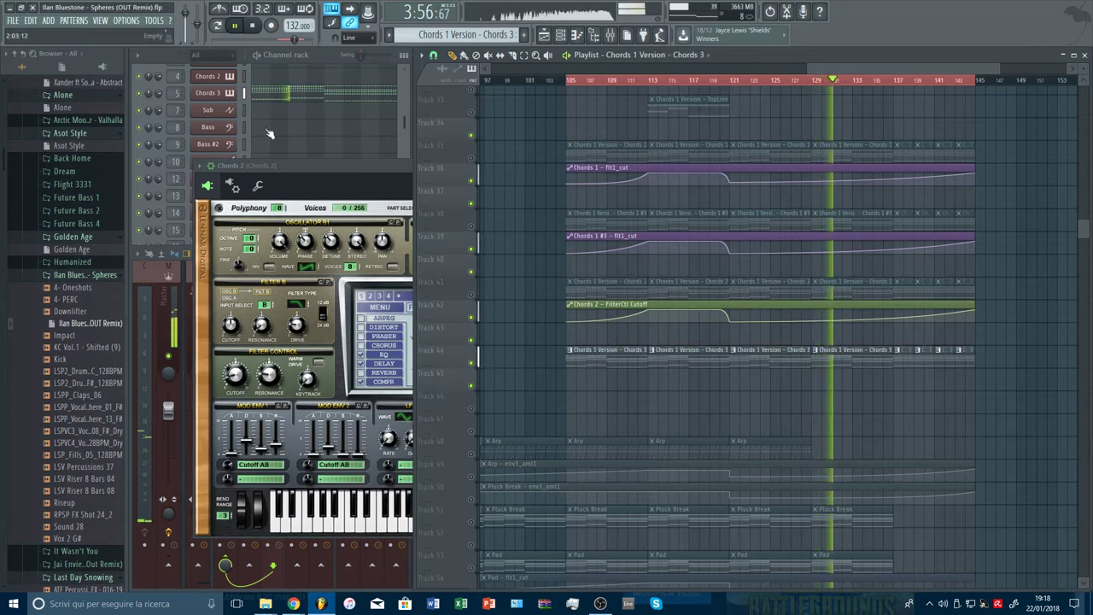
left_click(210, 93)
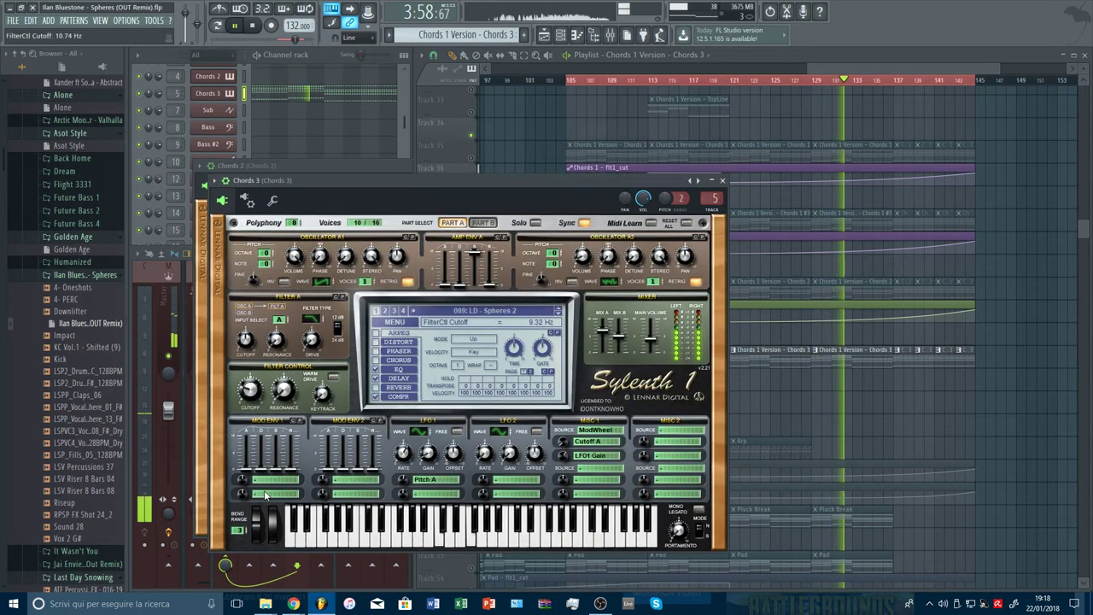
Route the Chords 3 synth's mod envelope 1 to Cutoff AB with amount 2.19 and attack 0.11, and adjust its decay and the filter cutoff
left_click_drag(248, 395, 249, 376)
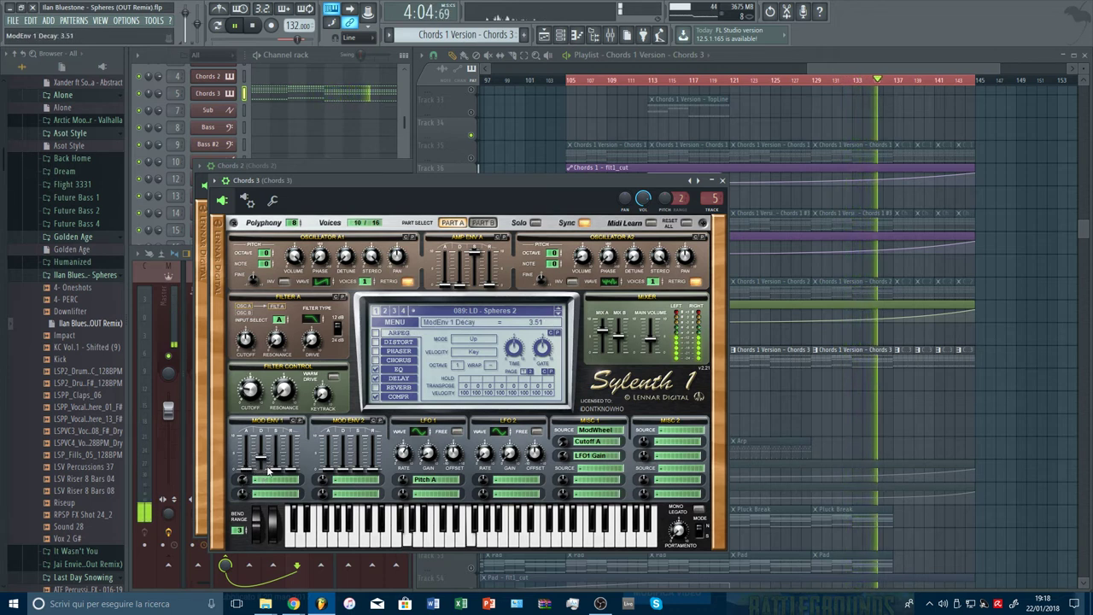
left_click(256, 481)
left_click(273, 482)
left_click(273, 482)
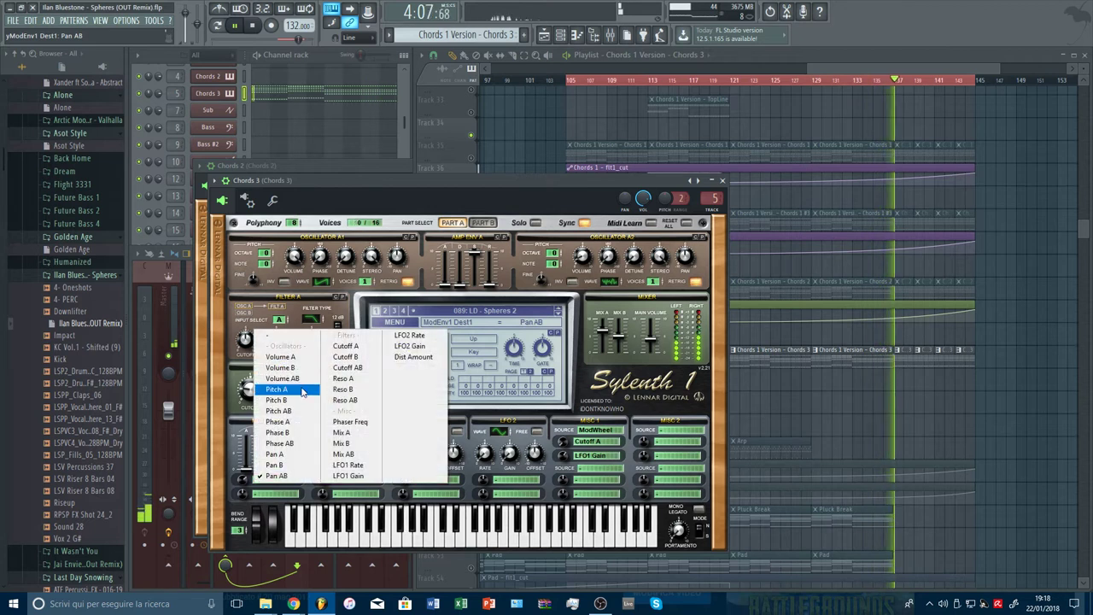
left_click(347, 367)
left_click(243, 480)
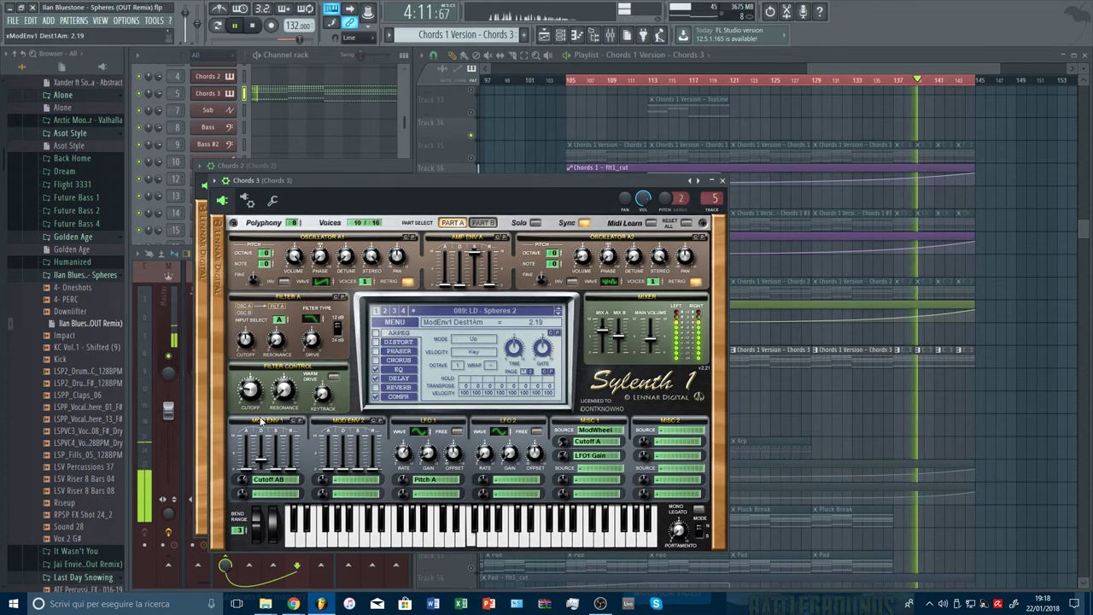
left_click(245, 470)
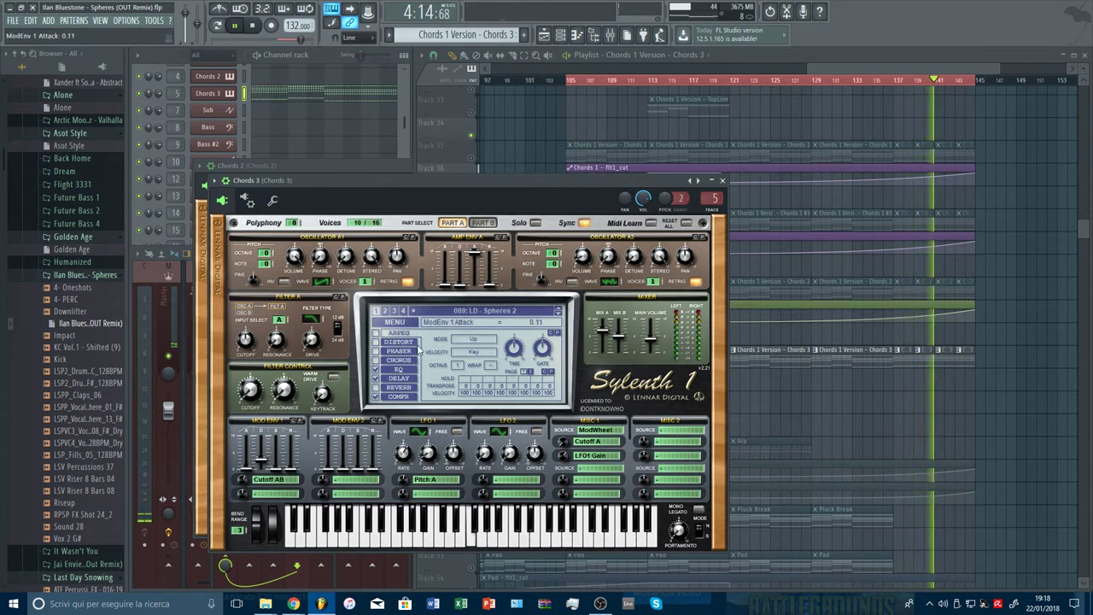
Set the Chords 3 synth's amp envelope attack to 0.34 for Parts A and B, and Part A's release to 0.85
left_click(444, 285)
left_click(488, 286)
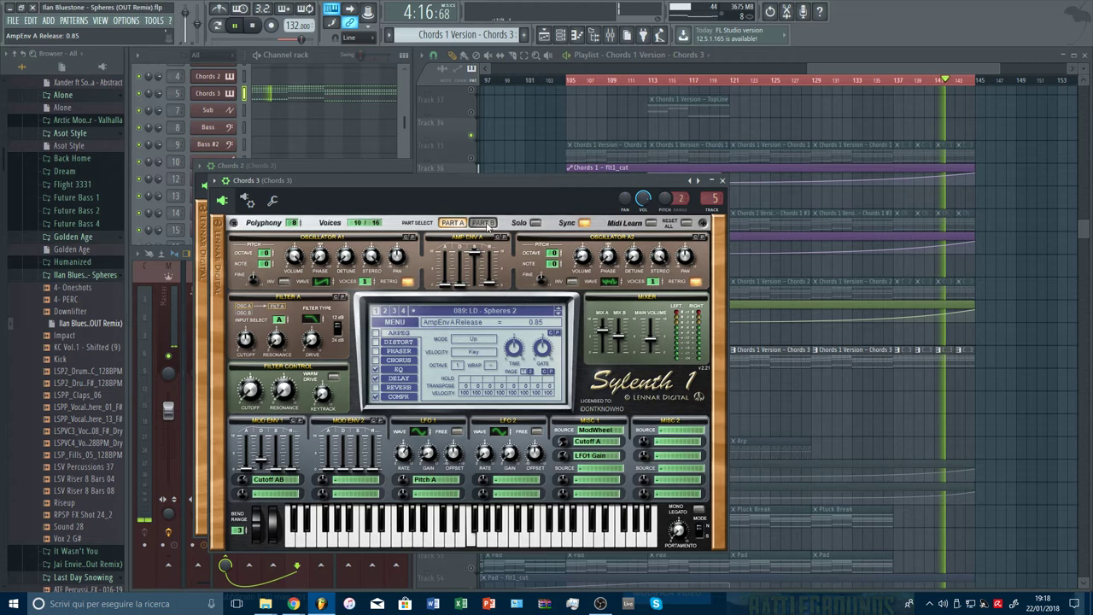
left_click(483, 223)
left_click(488, 286)
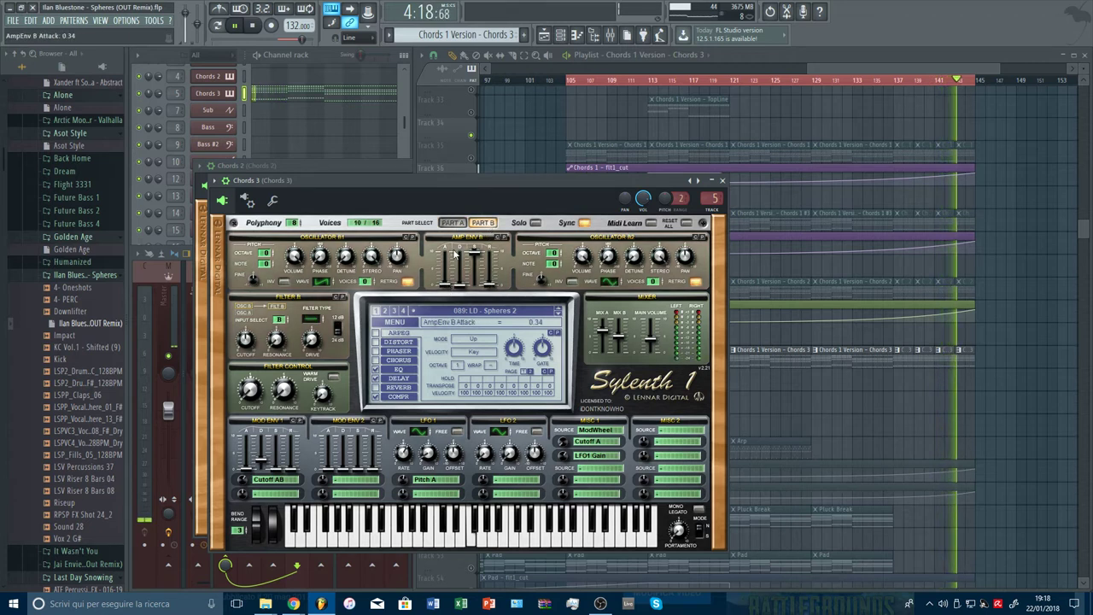
left_click(452, 222)
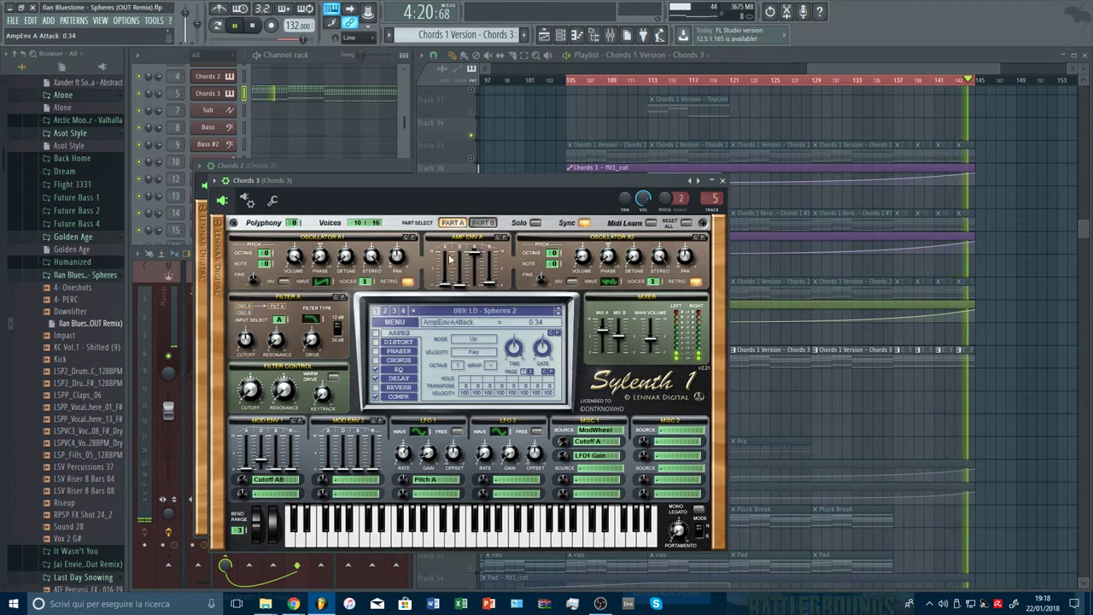
Lower the Chords 3 filter control cutoff to 1.00 Hz and create its automation clip on Track 45 from bar 105 to 145
left_click(252, 395)
left_click_drag(253, 393, 260, 449)
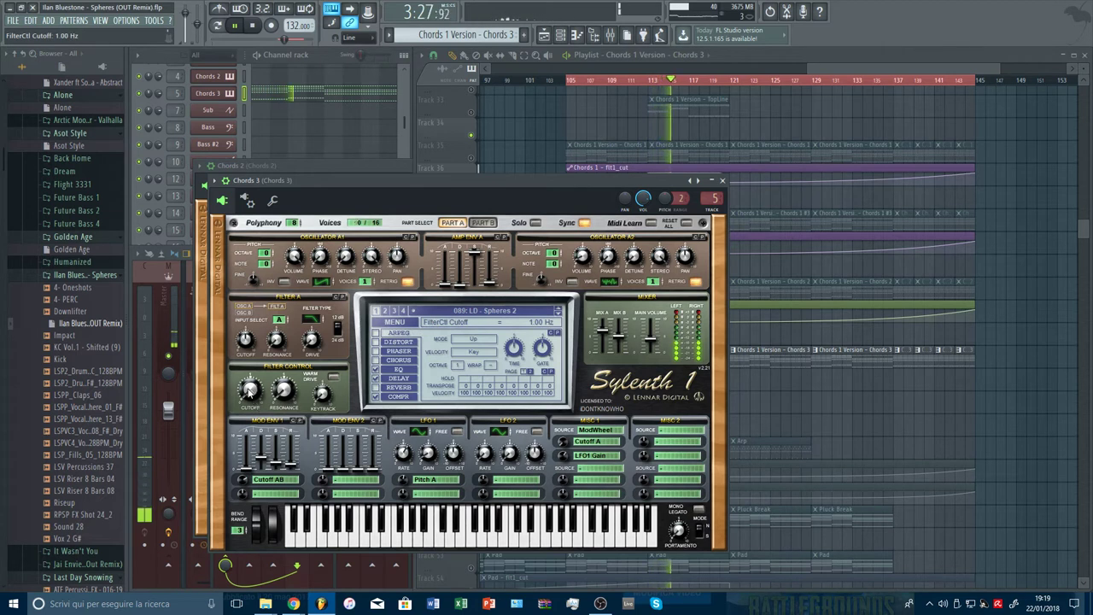
left_click(154, 19)
mouse_move(205, 136)
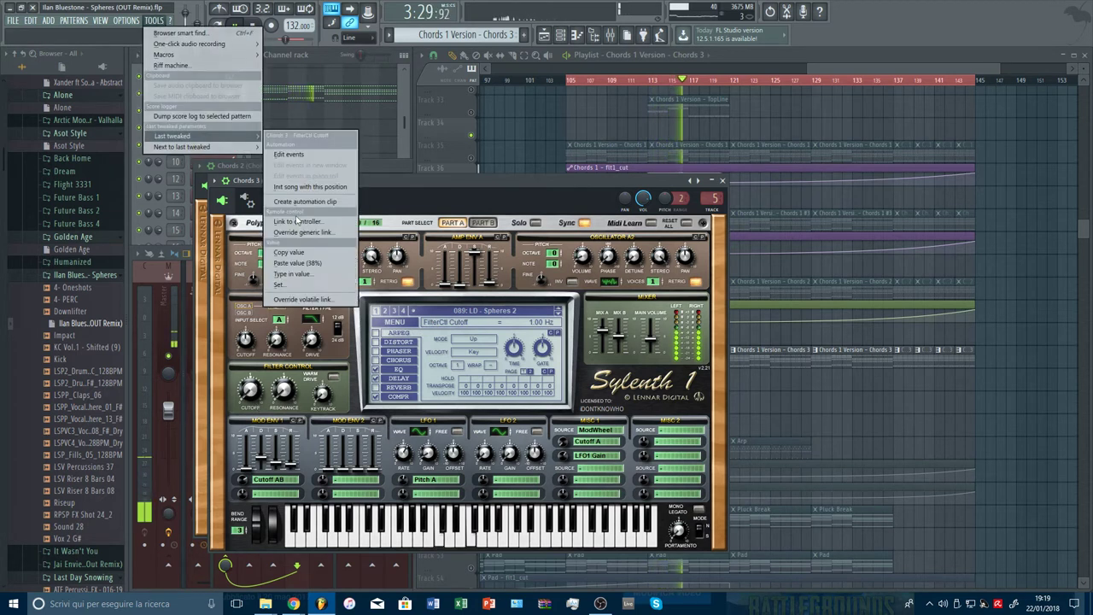
left_click(305, 202)
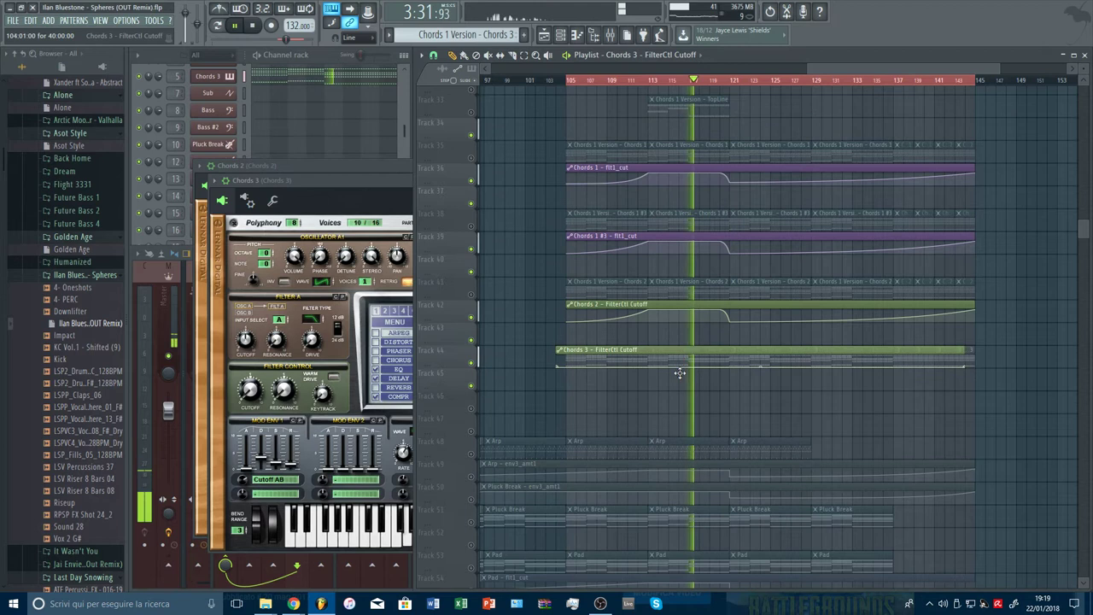
left_click_drag(680, 374, 678, 385)
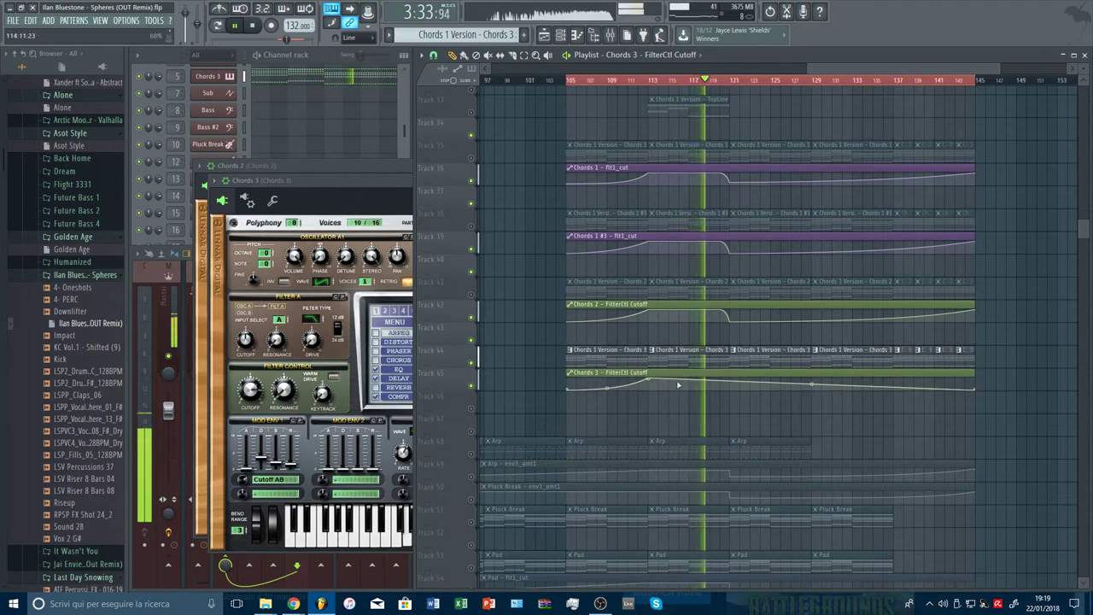
Shape the Chords 3 cutoff automation to hold until a drop at bar 121, followed by a curved rise to bar 145
right_click(719, 378)
right_click(729, 389)
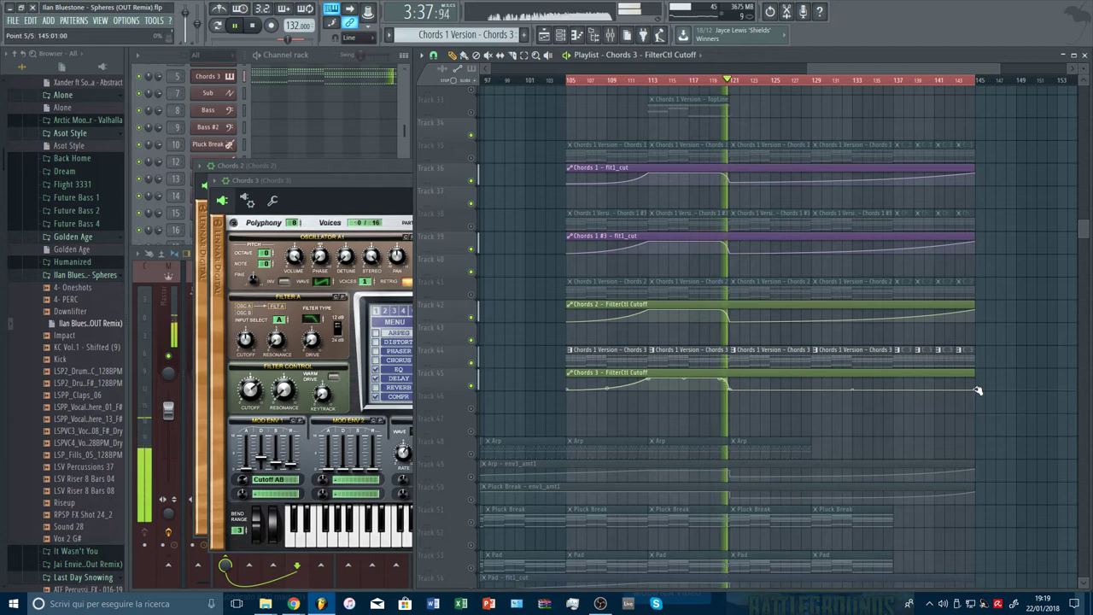
left_click_drag(978, 390, 975, 377)
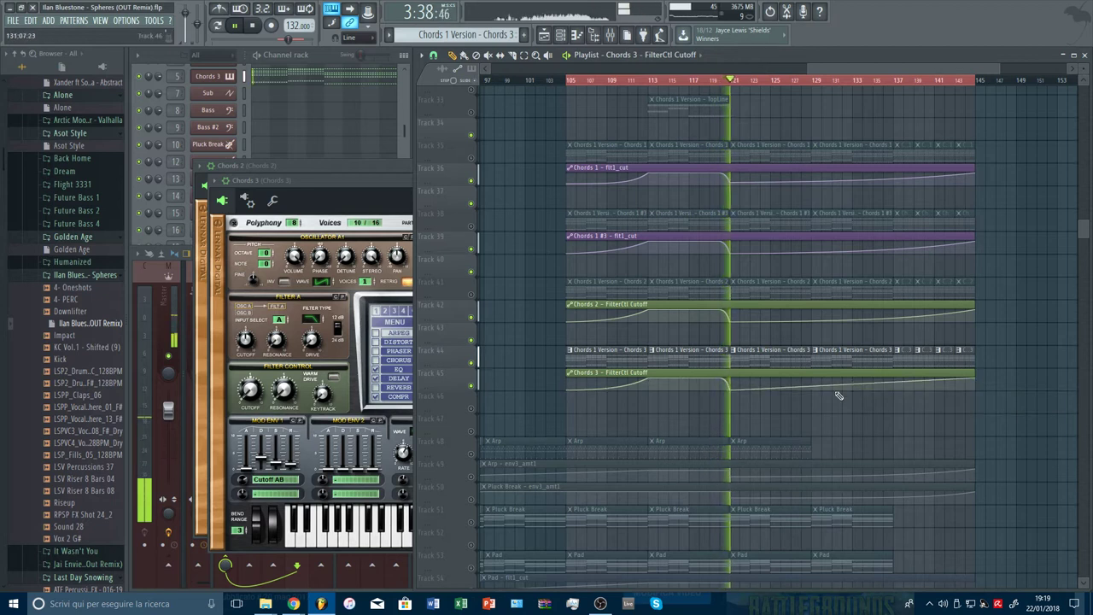
left_click(602, 603)
left_click(322, 603)
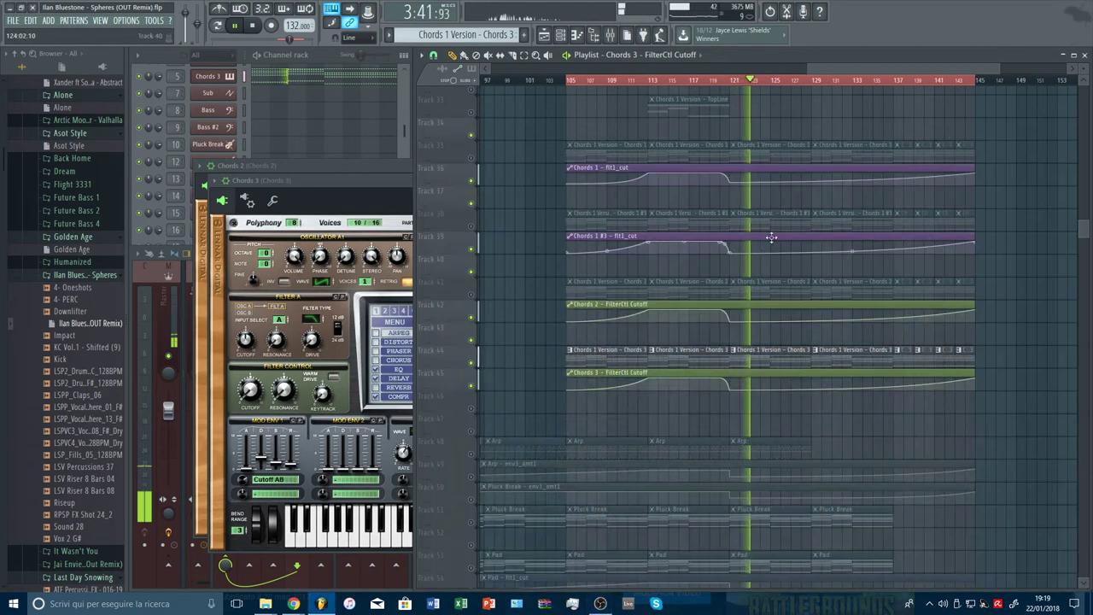
Unmute the chord clips on Tracks 41, 38 and 35, and re-enable all remaining playlist tracks
left_click(471, 294)
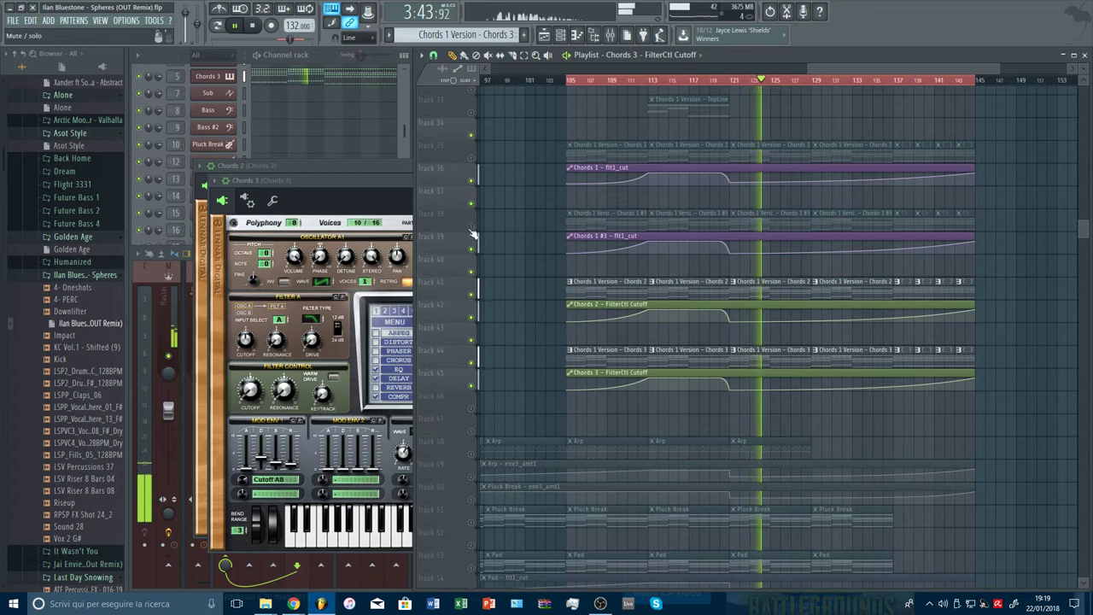
left_click(471, 226)
left_click(472, 158)
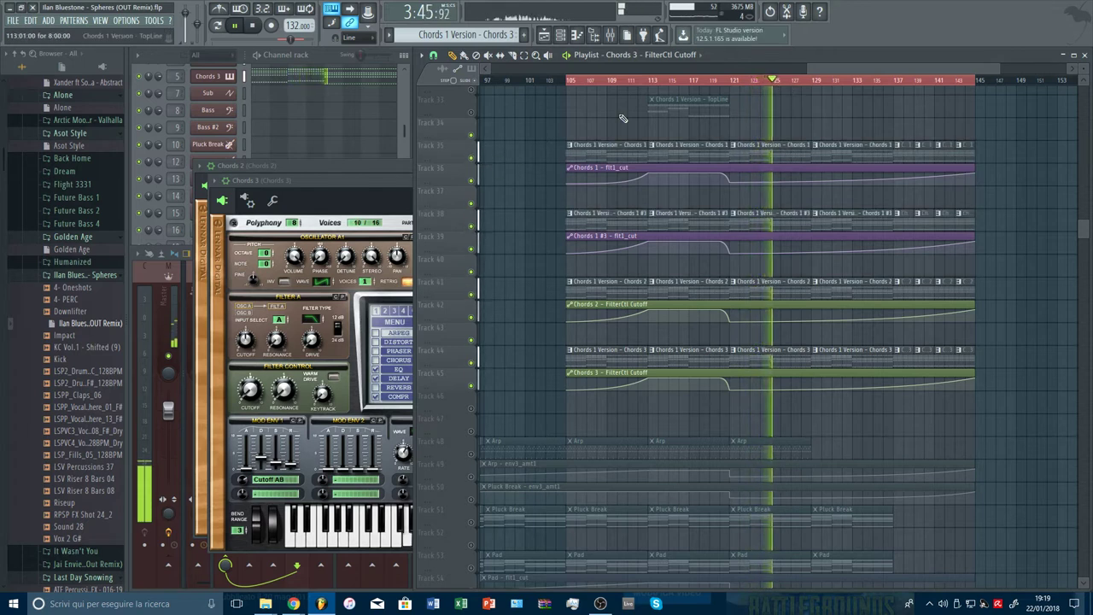
right_click(472, 114)
right_click(472, 114)
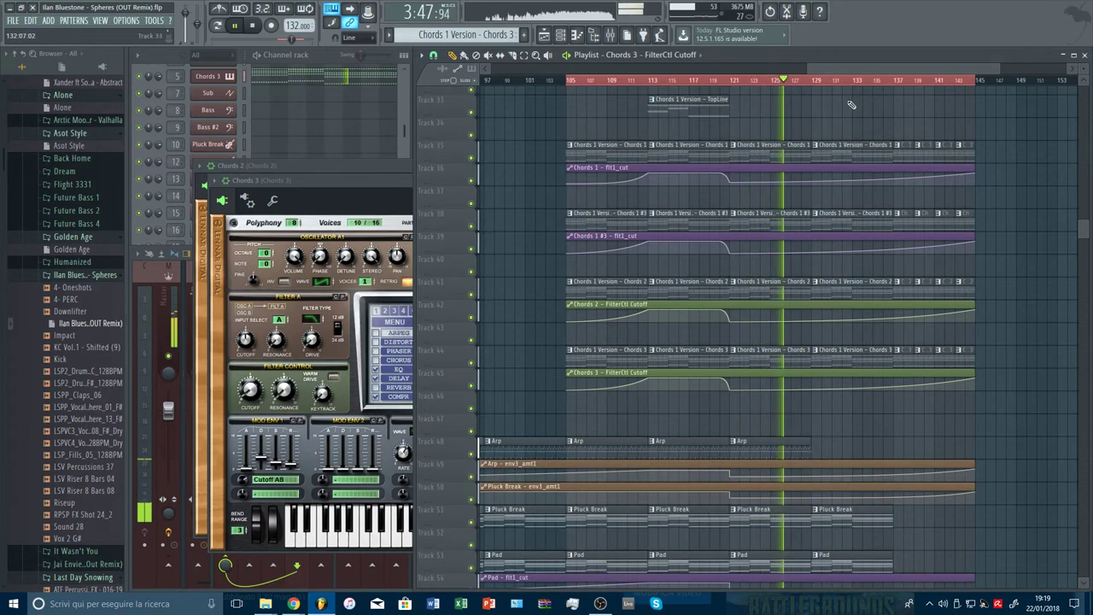
Extend the Pad #3 flt1_cut automation to bar 145 and give both pad cutoff curves a curved rise to about bar 143
scroll(963, 185, "down", 6)
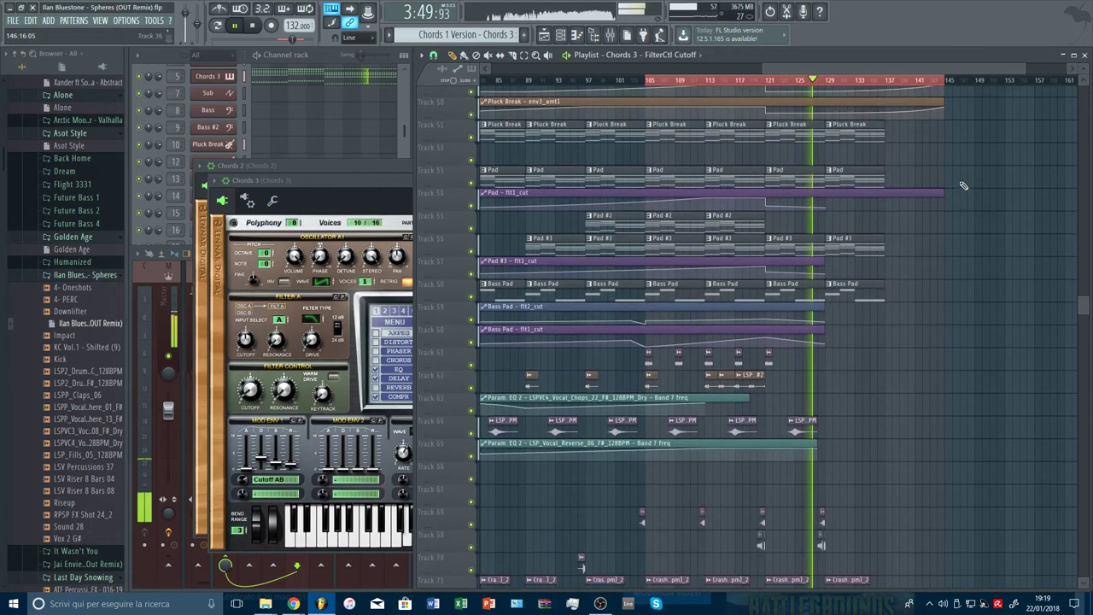
left_click_drag(870, 70, 911, 72)
left_click(912, 287)
right_click(922, 291)
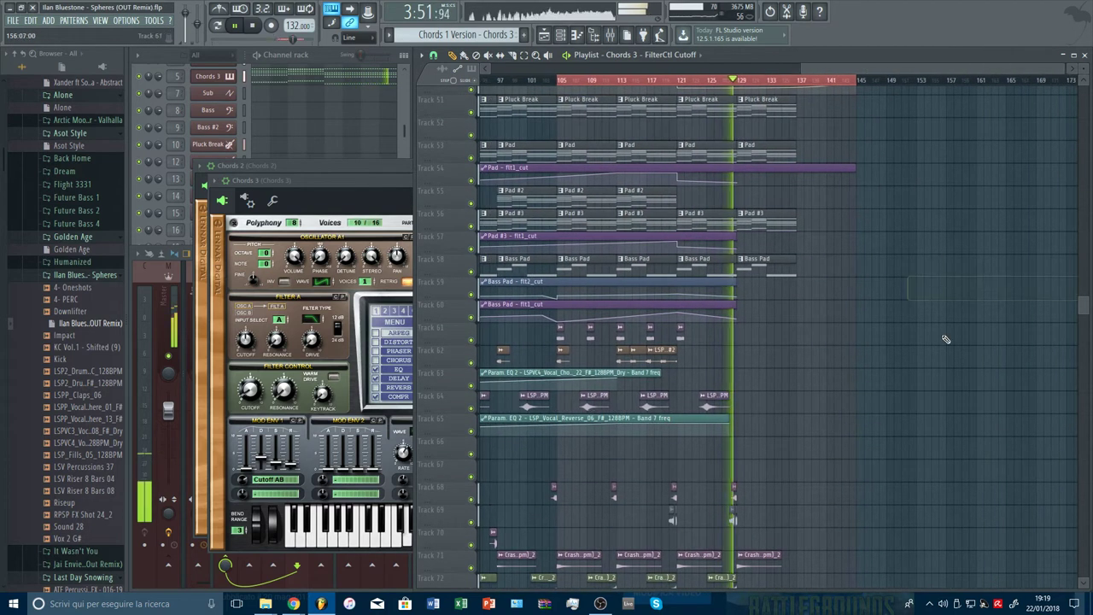
scroll(946, 340, "down", 3)
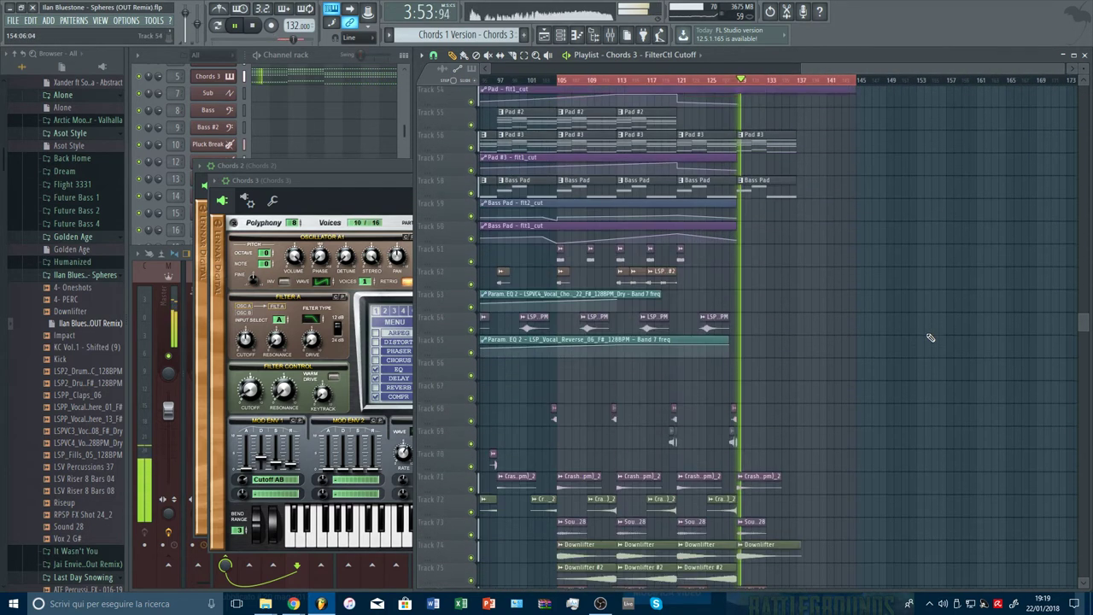
scroll(931, 337, "up", 5)
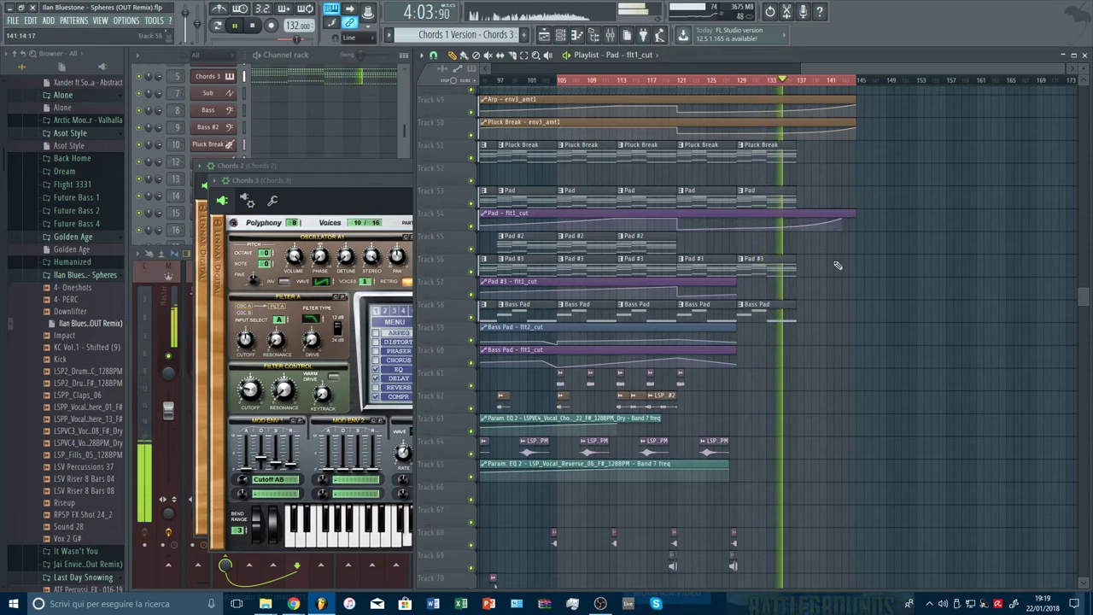
left_click_drag(736, 282, 856, 284)
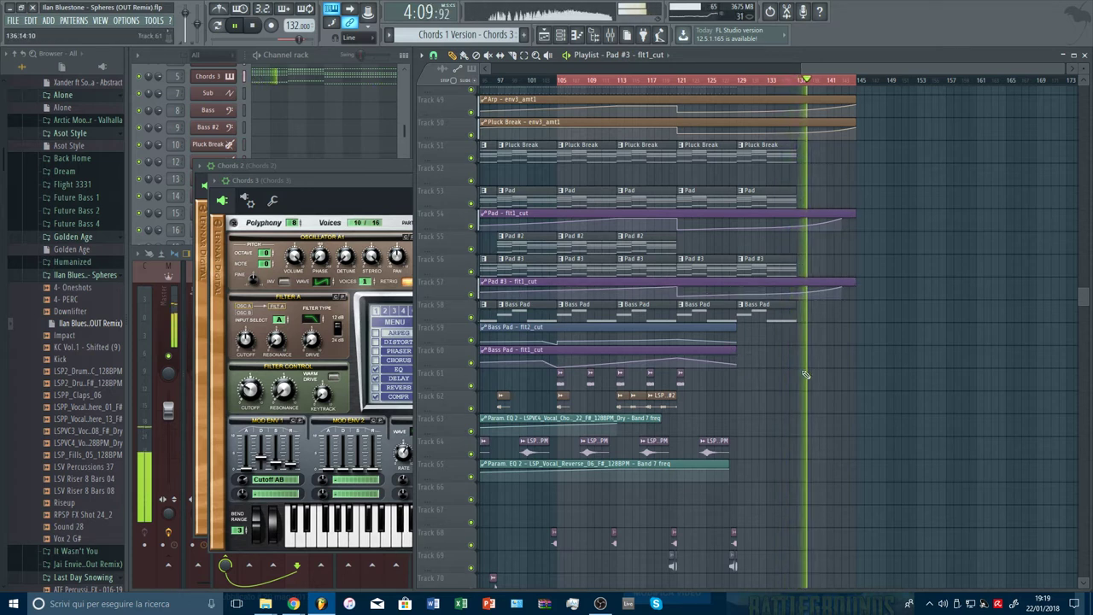
Duplicate the crash, downlifter, impact and other selected effect clips around bar 129 so they repeat at bar 137, and play from there
scroll(816, 379, "down", 3)
scroll(816, 379, "down", 3)
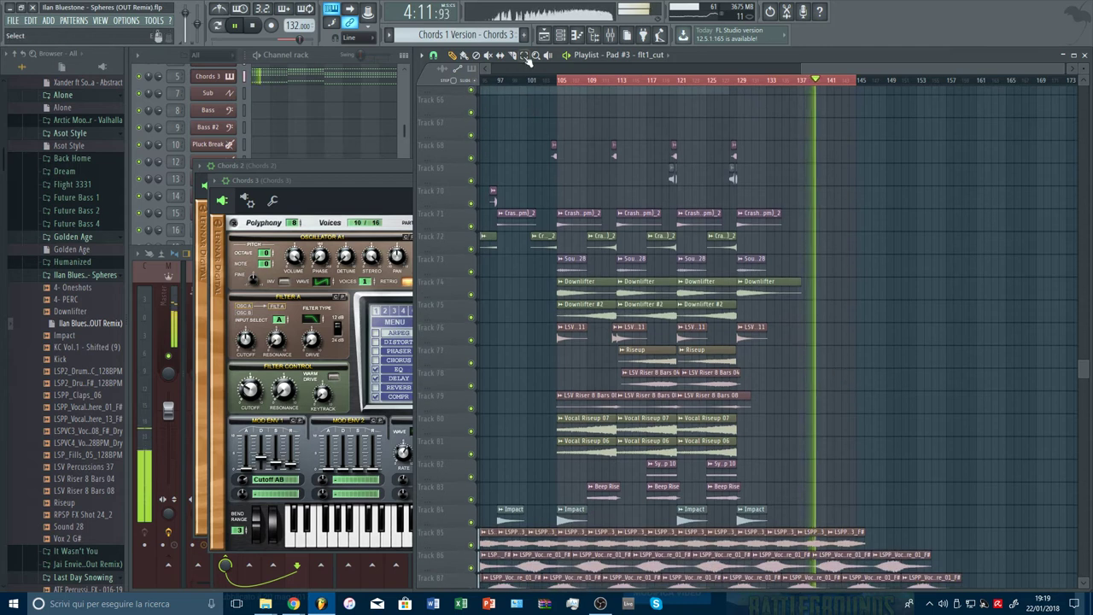
left_click_drag(710, 152, 742, 179)
left_click(752, 512, "ctrl+shift")
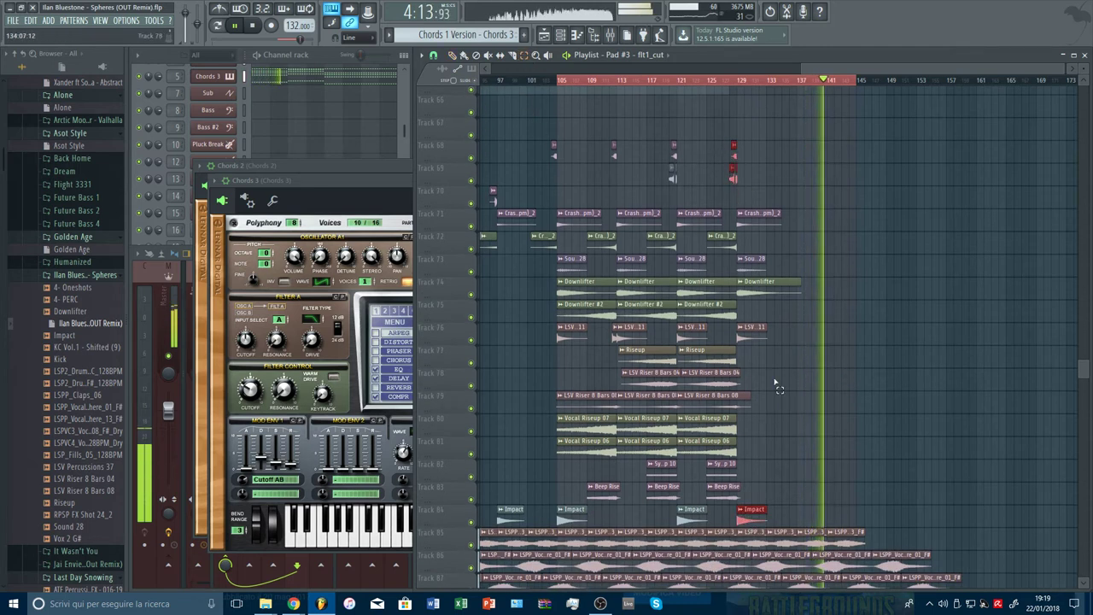
left_click(758, 329, "ctrl+shift")
left_click(757, 280)
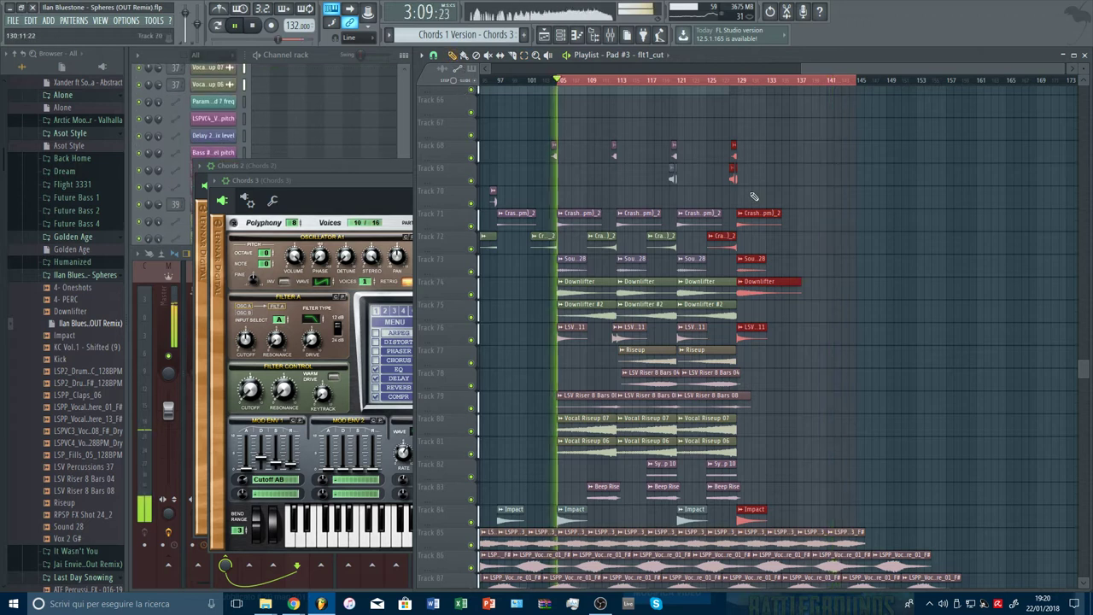
key("ctrl+b")
left_click(791, 82)
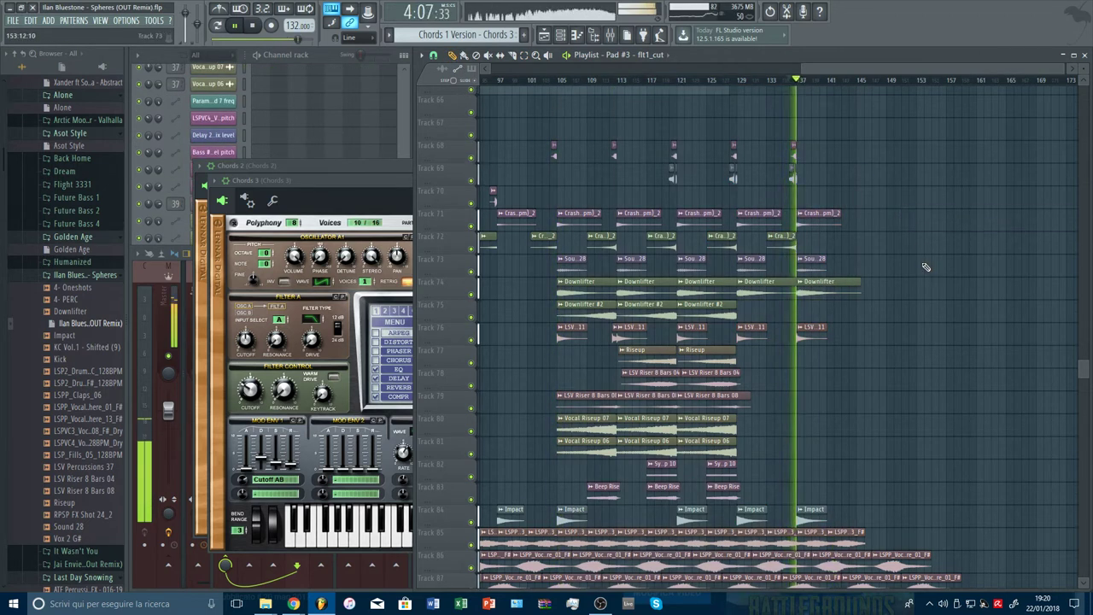
scroll(918, 394, "up", 6)
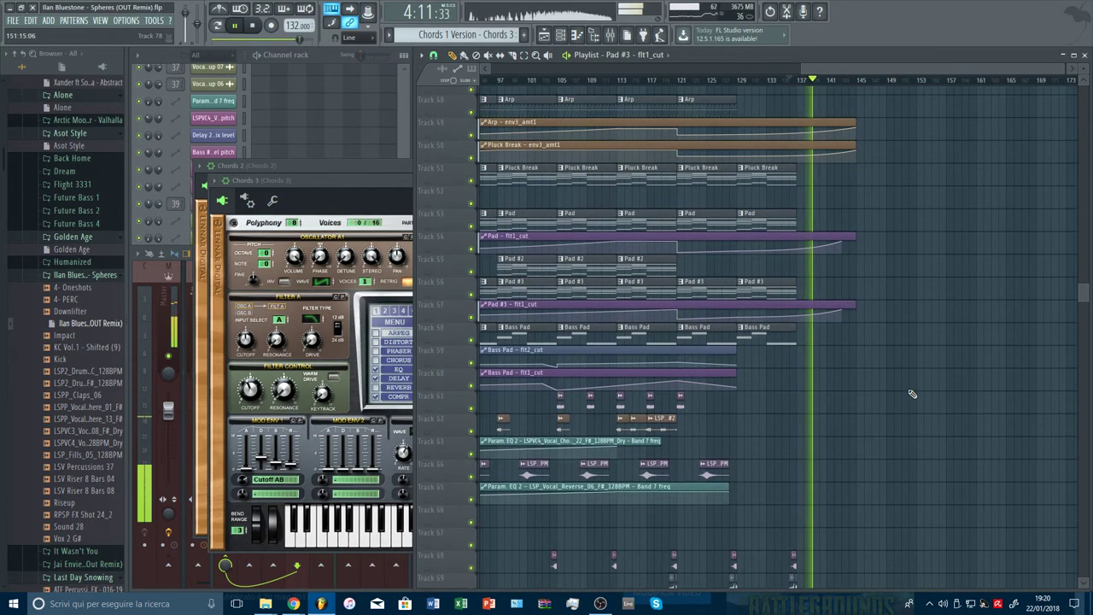
Duplicate the effect clips before bar 137 on Tracks 68 and 69 so they repeat just before bar 145
scroll(912, 394, "down", 3)
scroll(912, 393, "down", 1)
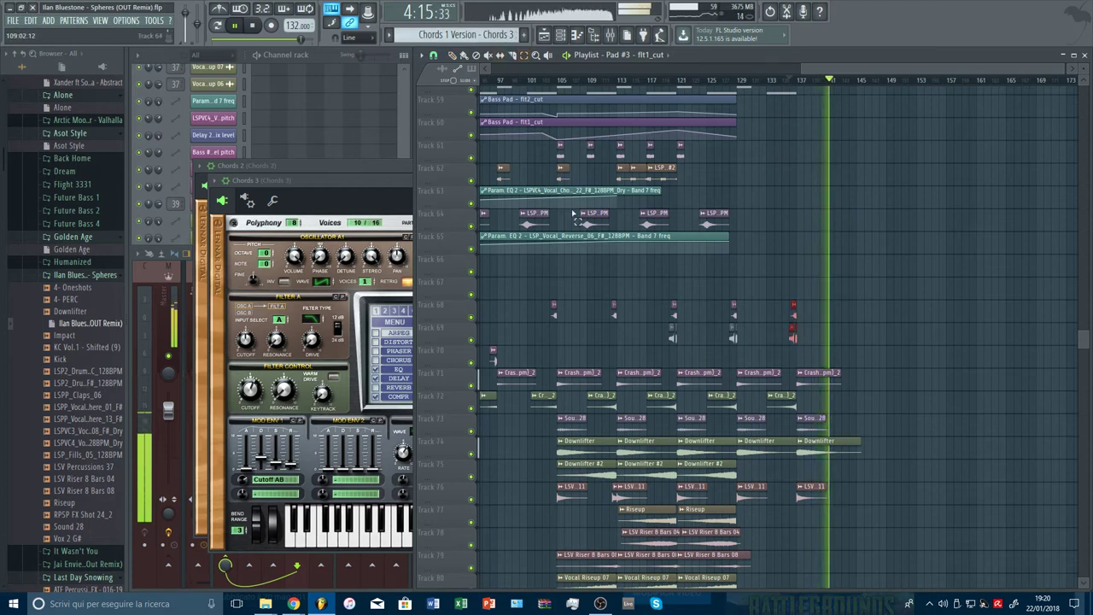
key("ctrl+b")
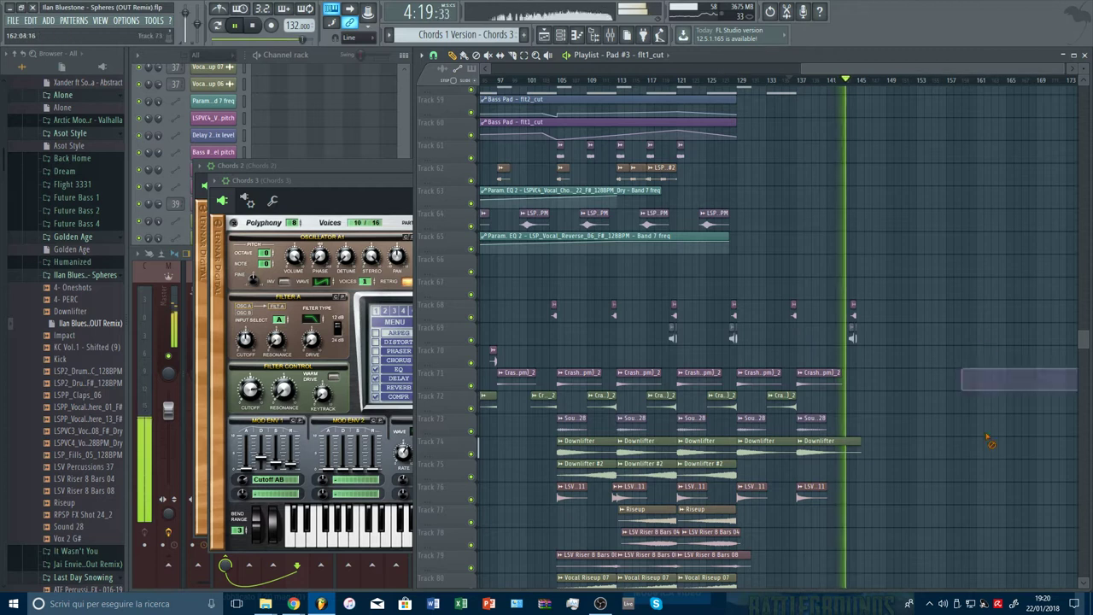
Copy the crash, downlifter, riser, vocal riseup and other effect clips around bars 121–129 16 bars onward, and play from about bar 142
scroll(938, 381, "down", 3)
scroll(938, 382, "down", 2)
key("space")
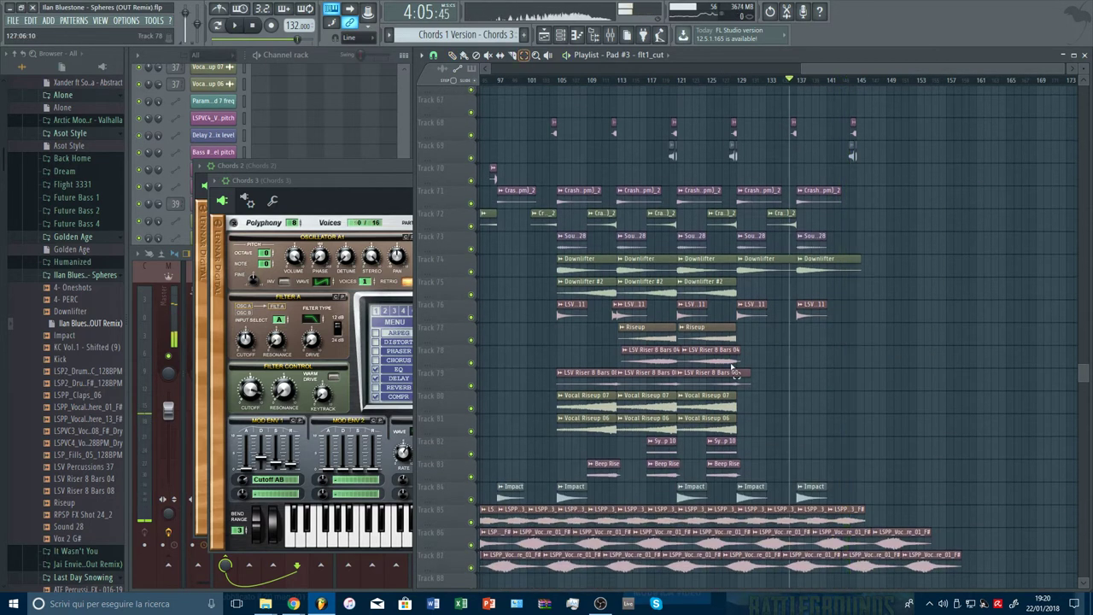
left_click_drag(730, 324, 726, 474)
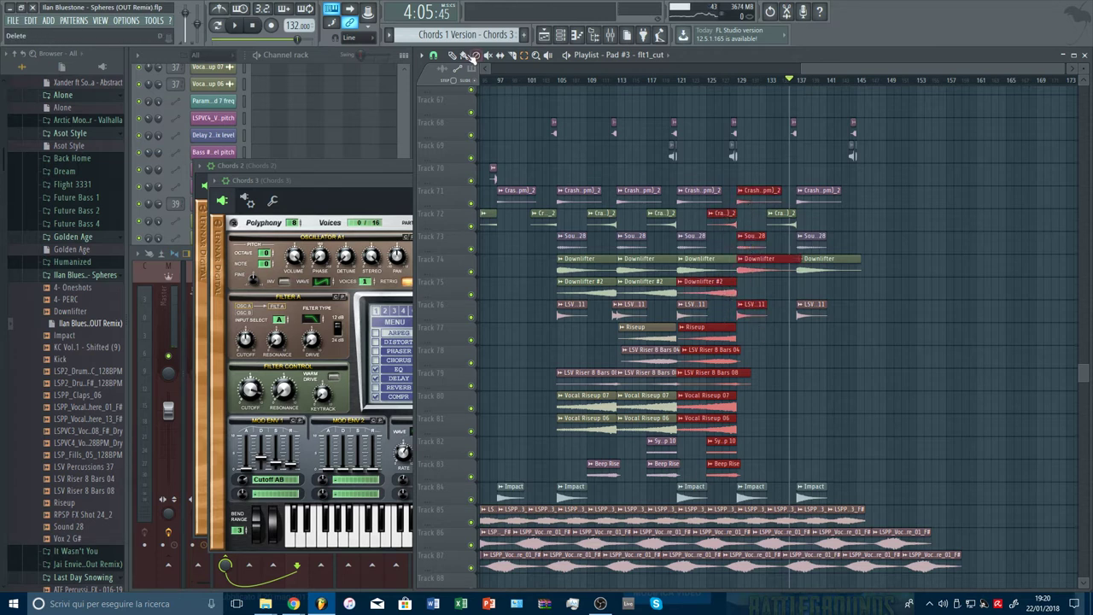
left_click_drag(742, 196, 874, 206)
left_click(903, 220)
right_click(929, 227)
scroll(956, 243, "up", 2)
key("space")
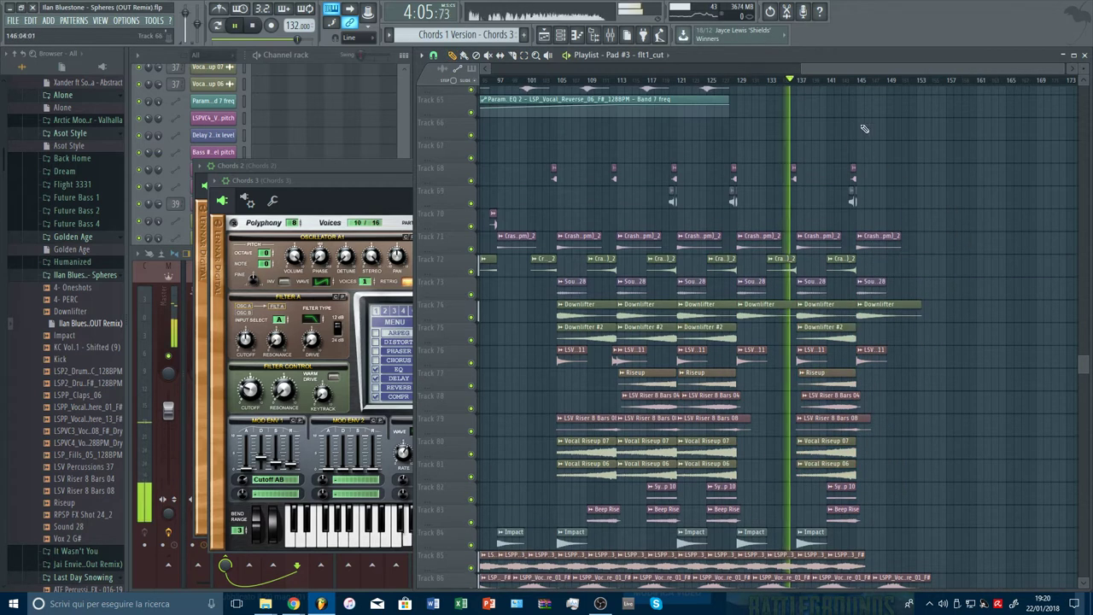
left_click(839, 80)
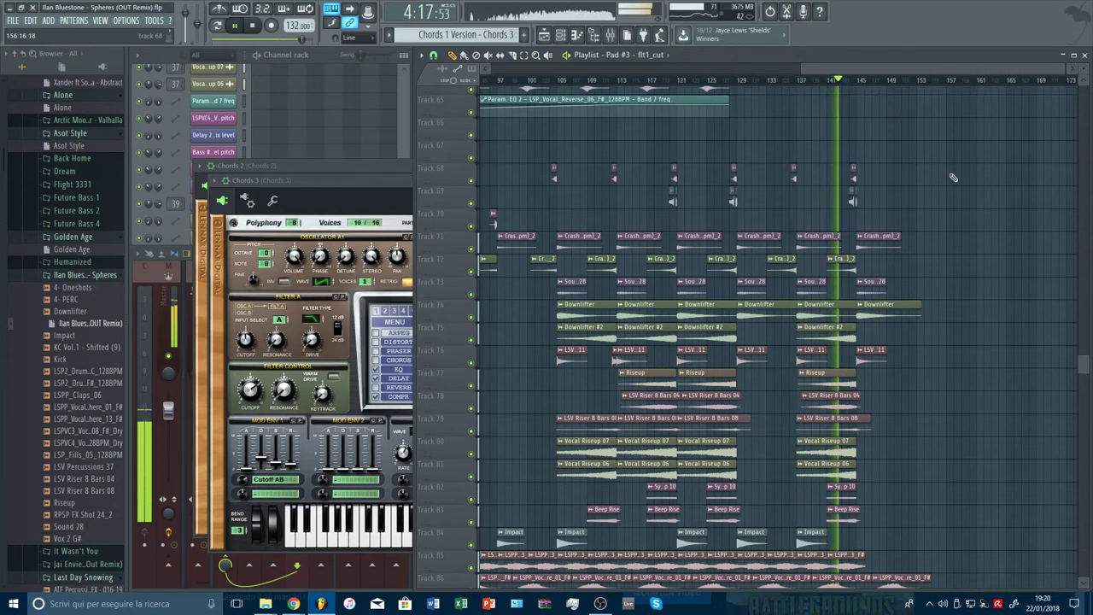
scroll(954, 178, "down", 5)
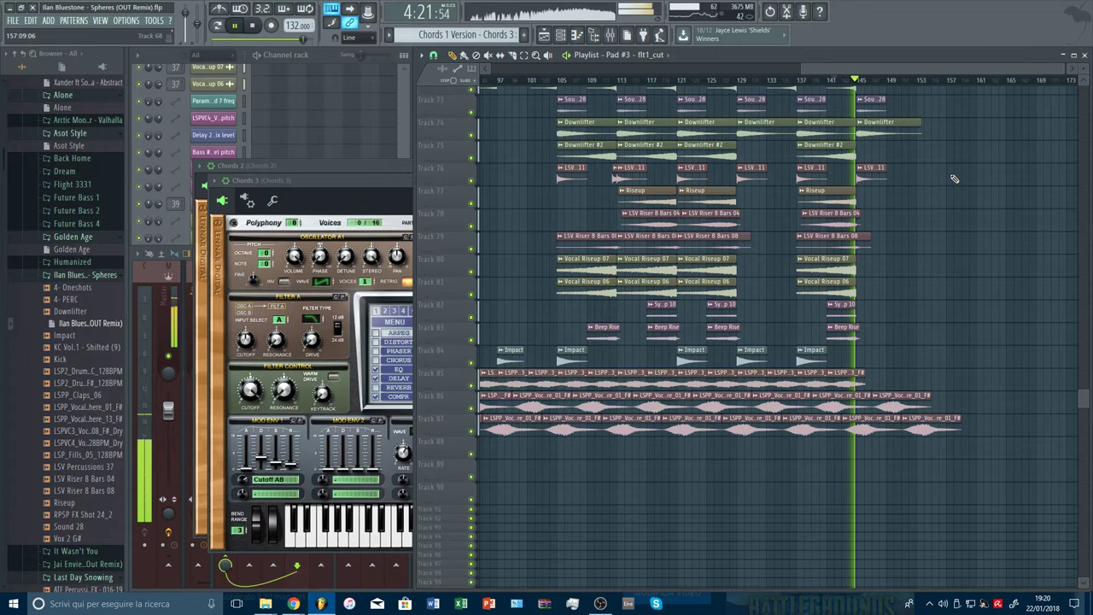
key("space")
Move Downlifter #2, Riseup, both LSV Risers, both Vocal Riseups, Synth Riseup 10 and Beep Rise one bar earlier, and play from about bar 143
scroll(865, 80, "up", 5)
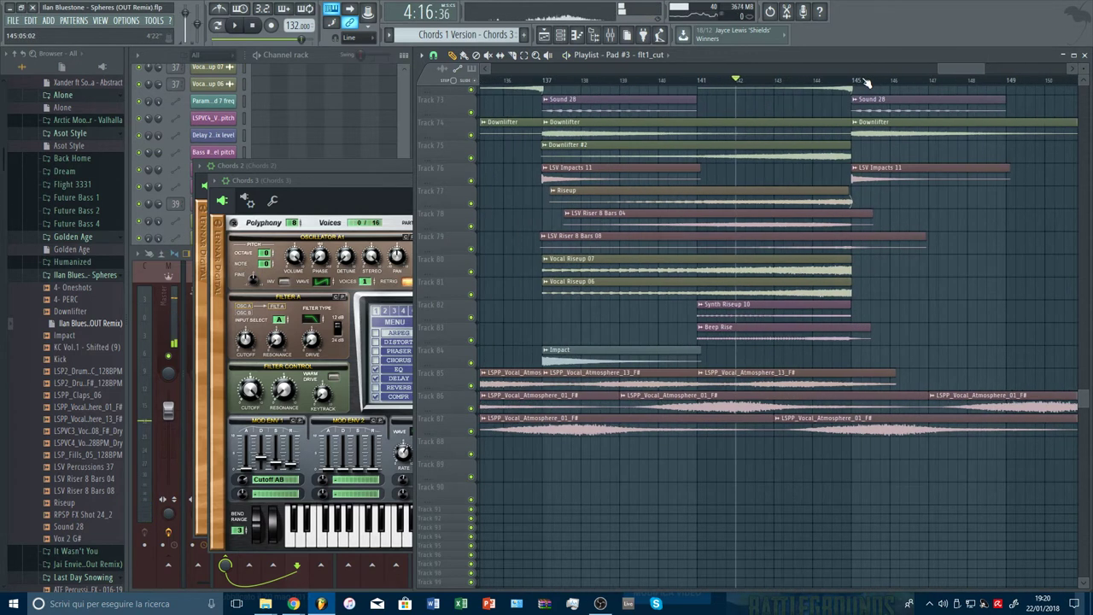
scroll(841, 199, "up", 2)
scroll(857, 202, "up", 3)
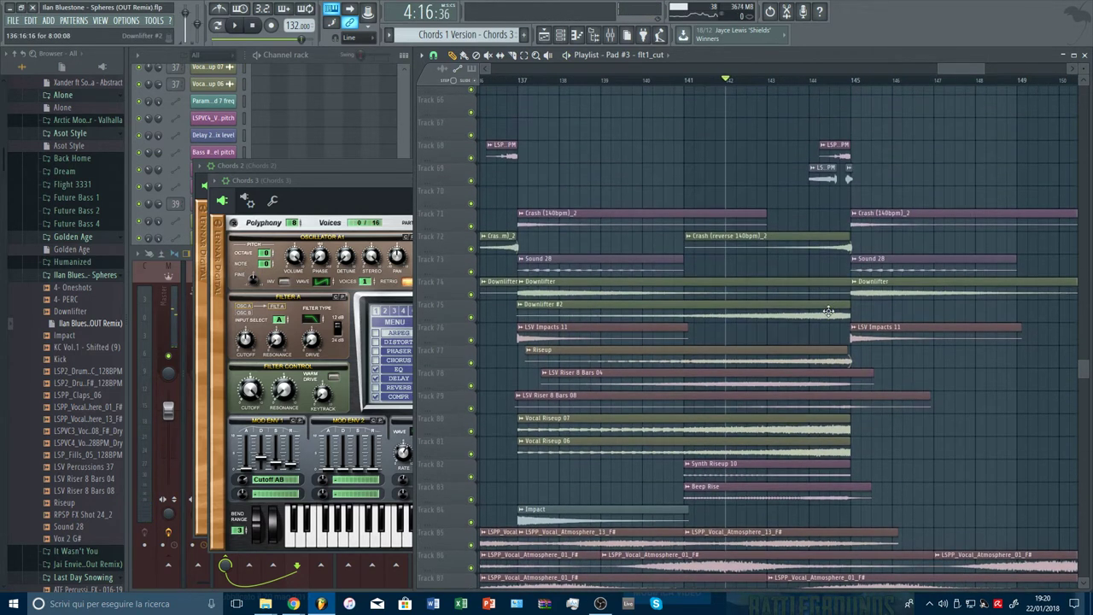
left_click_drag(829, 310, 786, 313)
left_click_drag(806, 357, 766, 357)
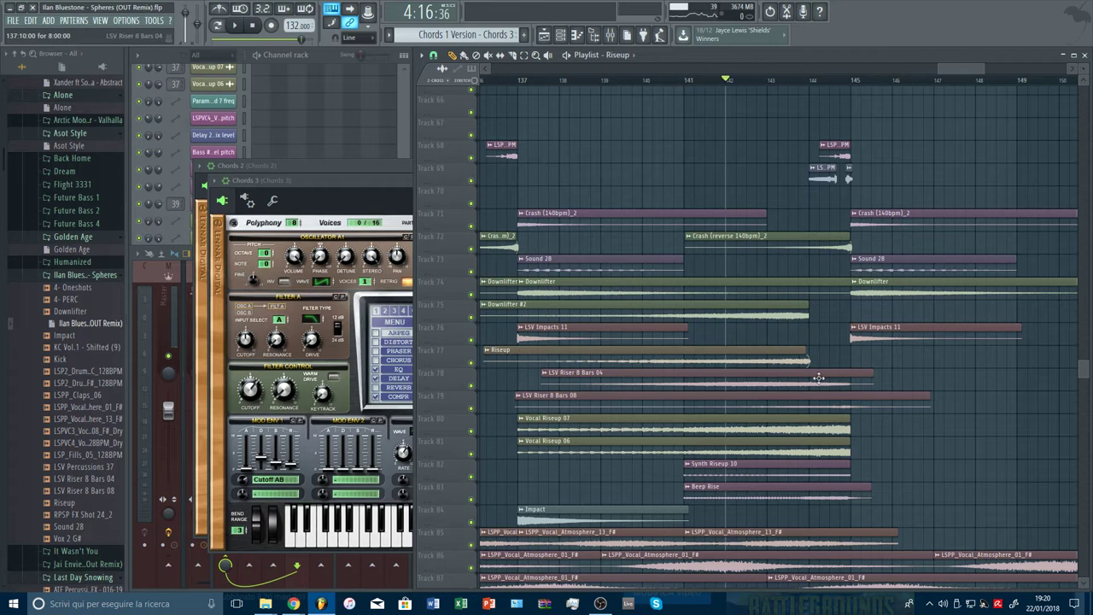
left_click_drag(827, 381, 775, 382)
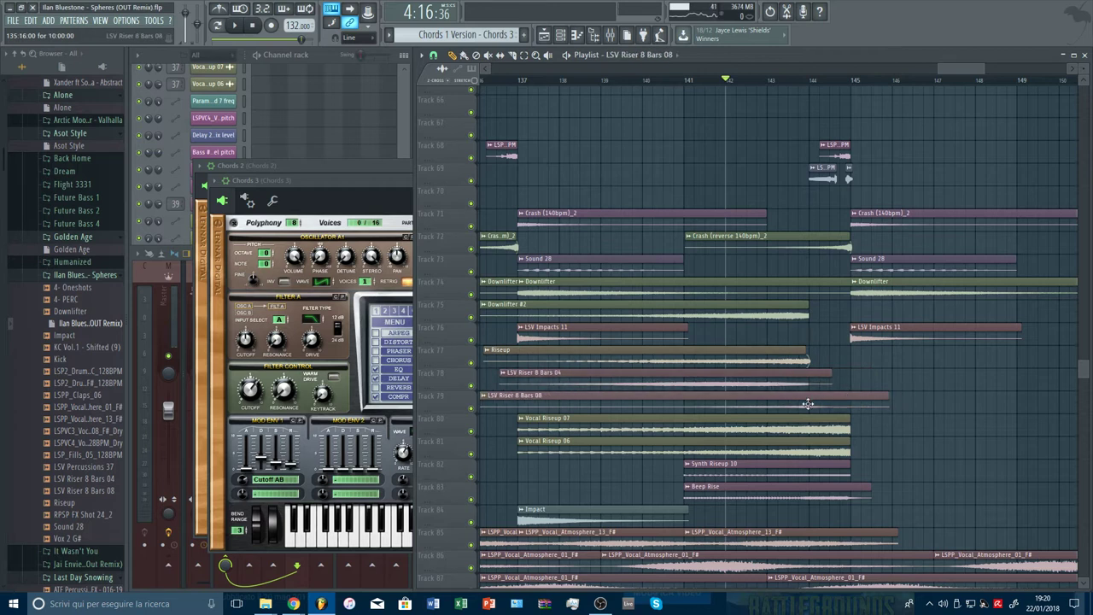
left_click_drag(846, 433, 765, 449)
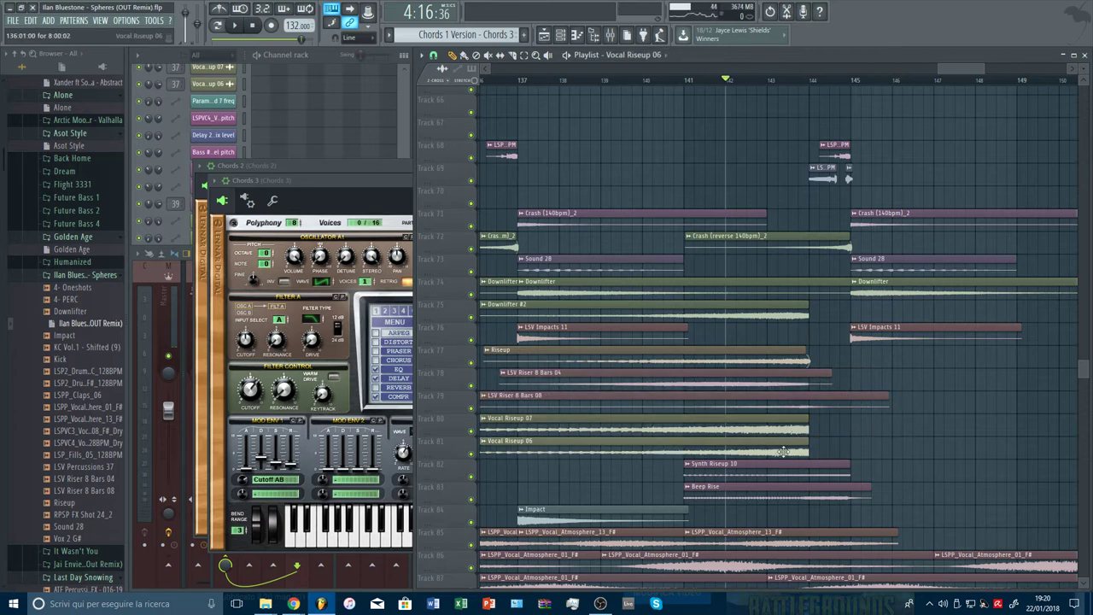
left_click_drag(817, 488, 774, 488)
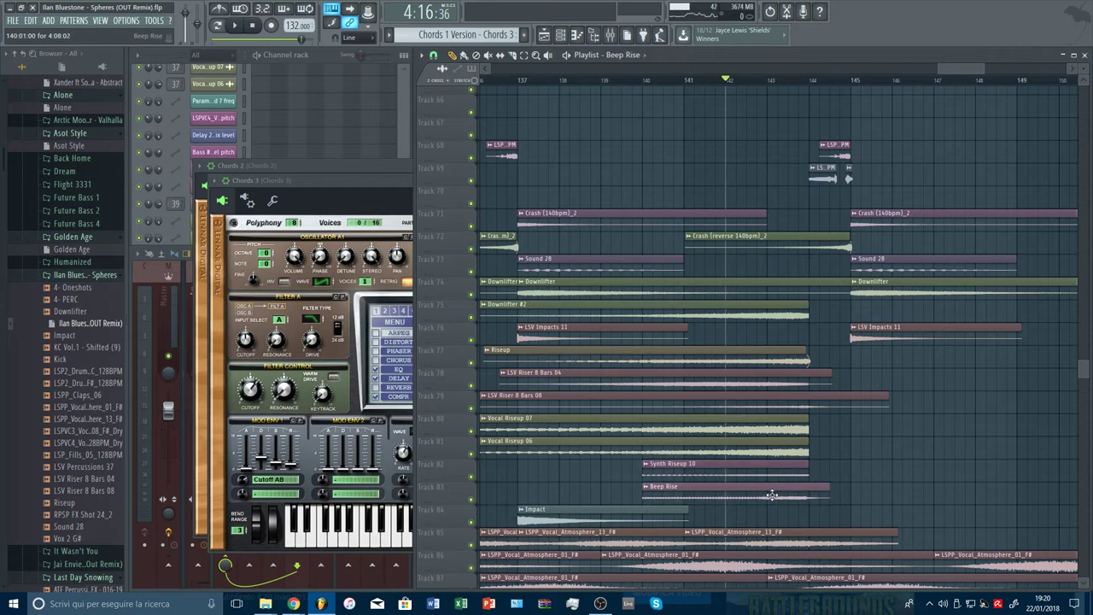
key("space")
left_click(779, 80)
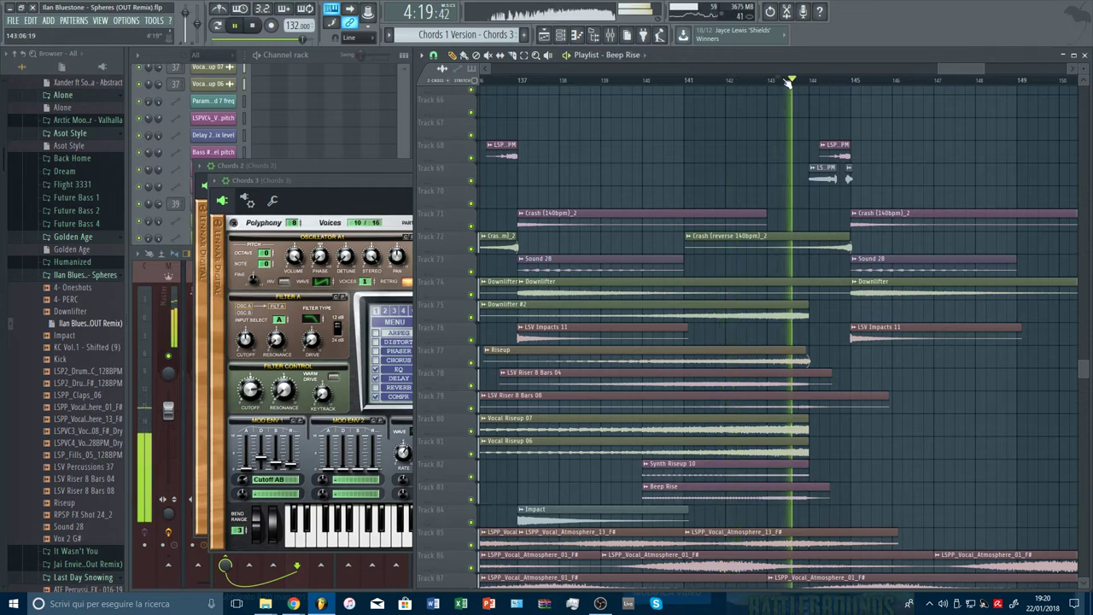
Extend the Chords BUS Band 7 freq automation on Track 46 to bar 145 and add a short dip near its end
scroll(879, 230, "up", 10)
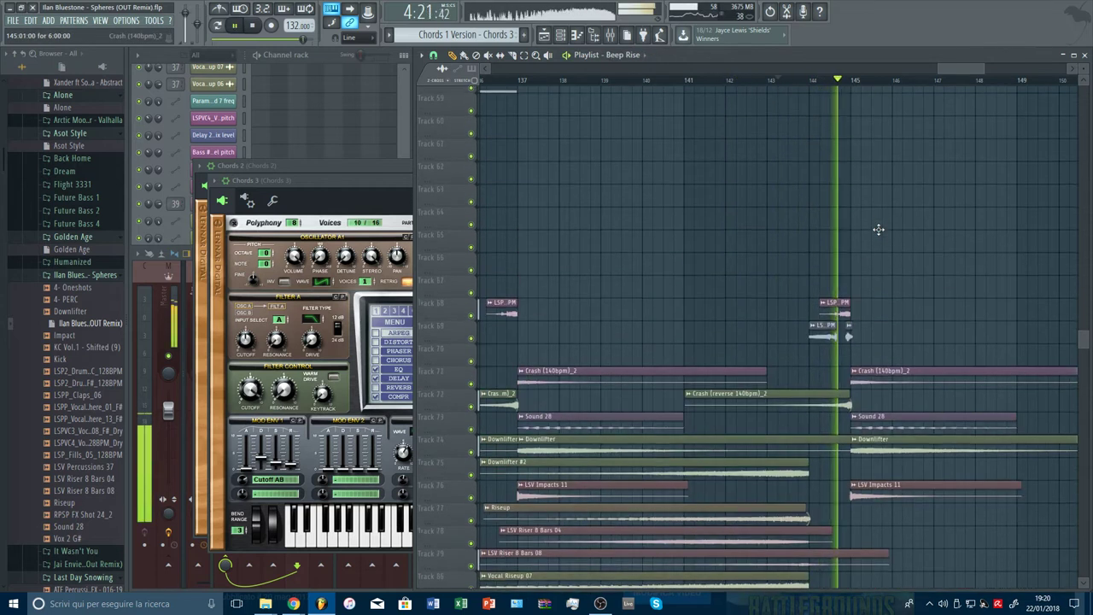
scroll(879, 229, "up", 3)
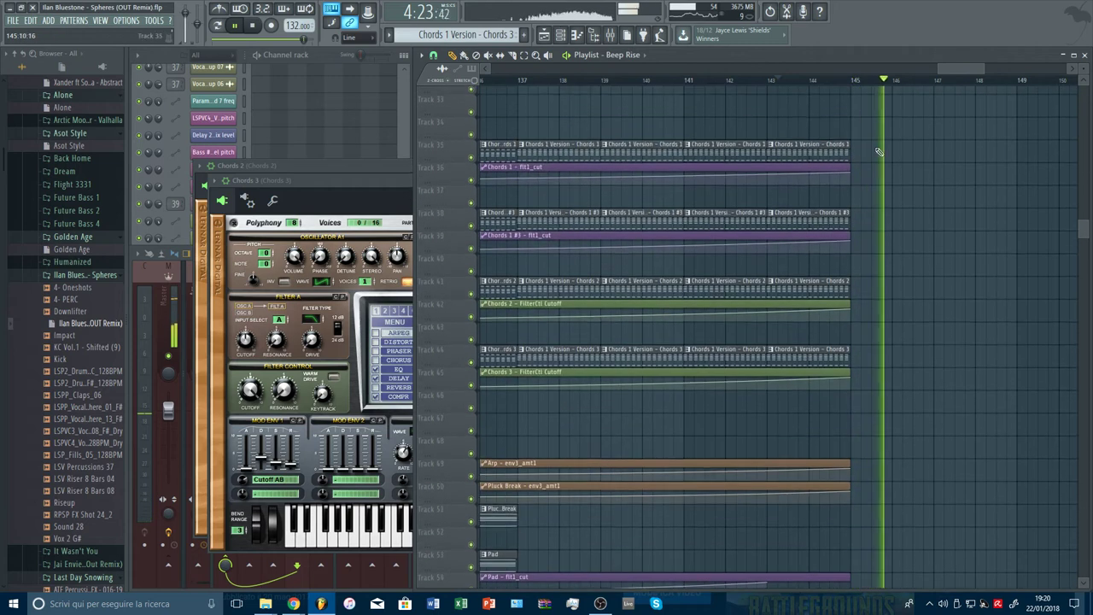
scroll(865, 82, "down", 3)
scroll(866, 82, "down", 5)
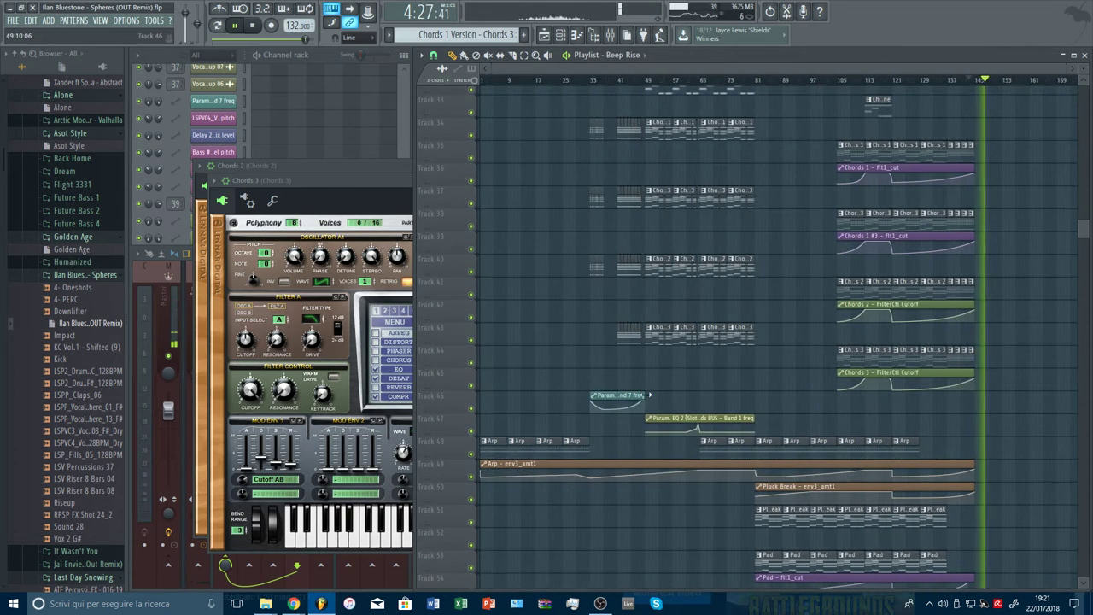
left_click_drag(647, 396, 950, 402)
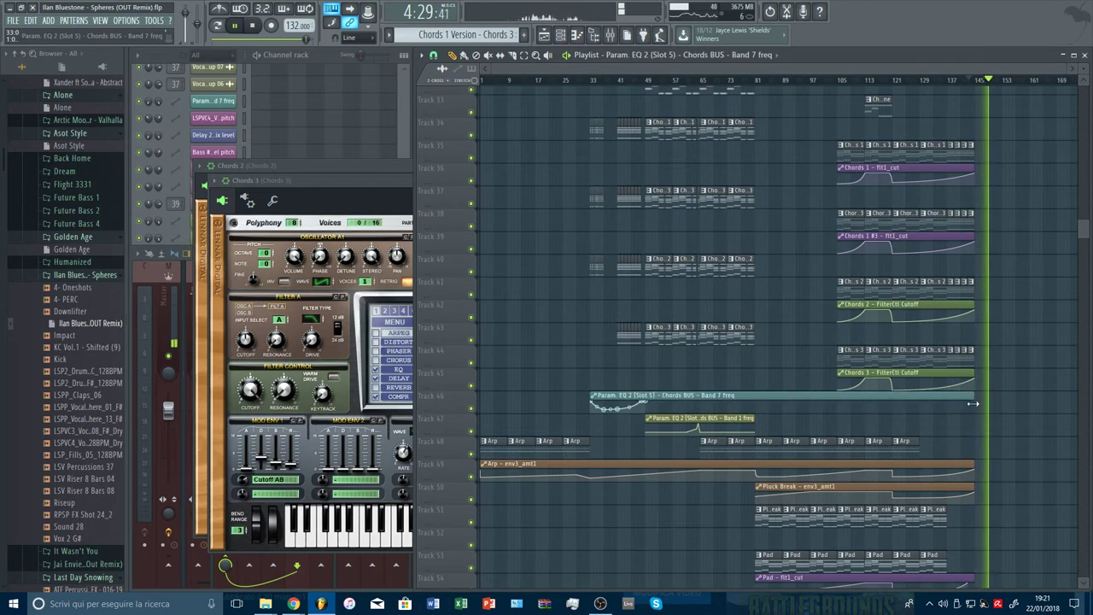
right_click(947, 405)
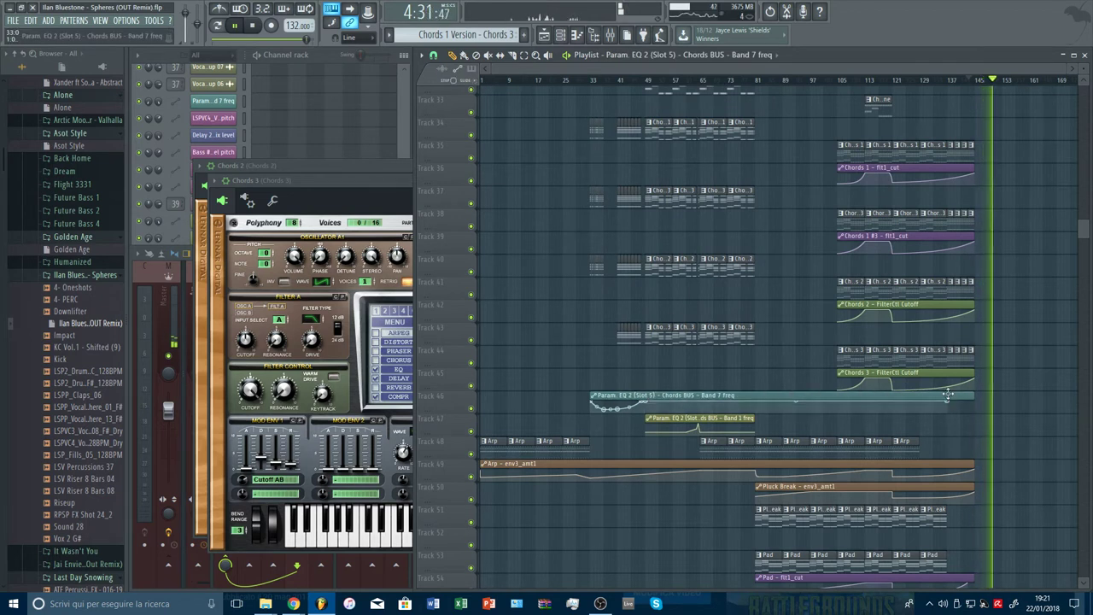
scroll(968, 407, "up", 3, "ctrl")
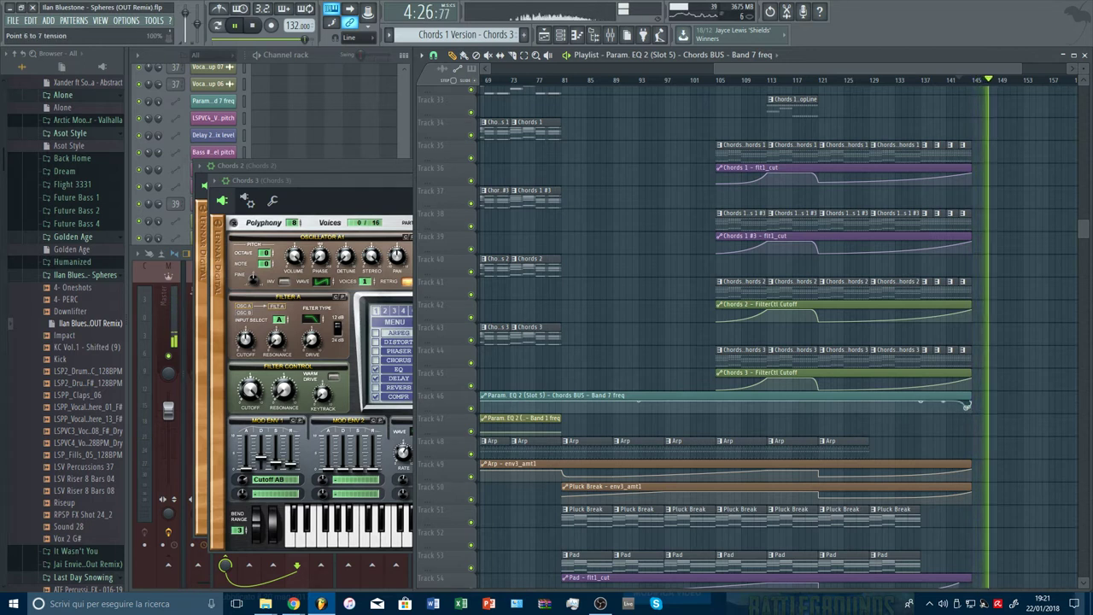
Adjust the Band 7 freq dip to bottom out at about bar 144 while replaying the last bars before bar 145
left_click(953, 81)
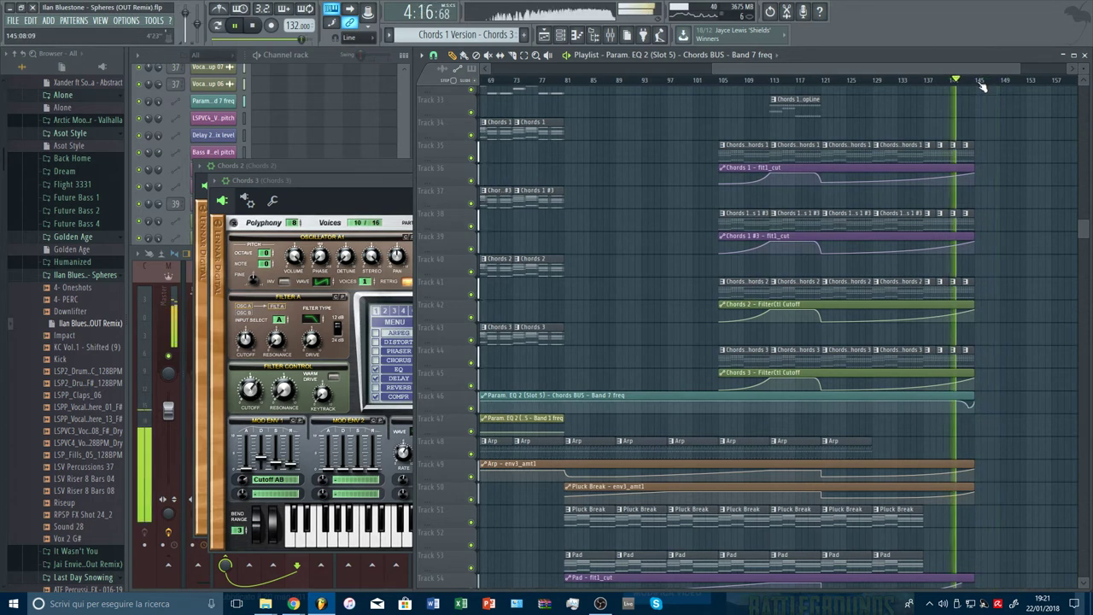
scroll(981, 88, "up", 3)
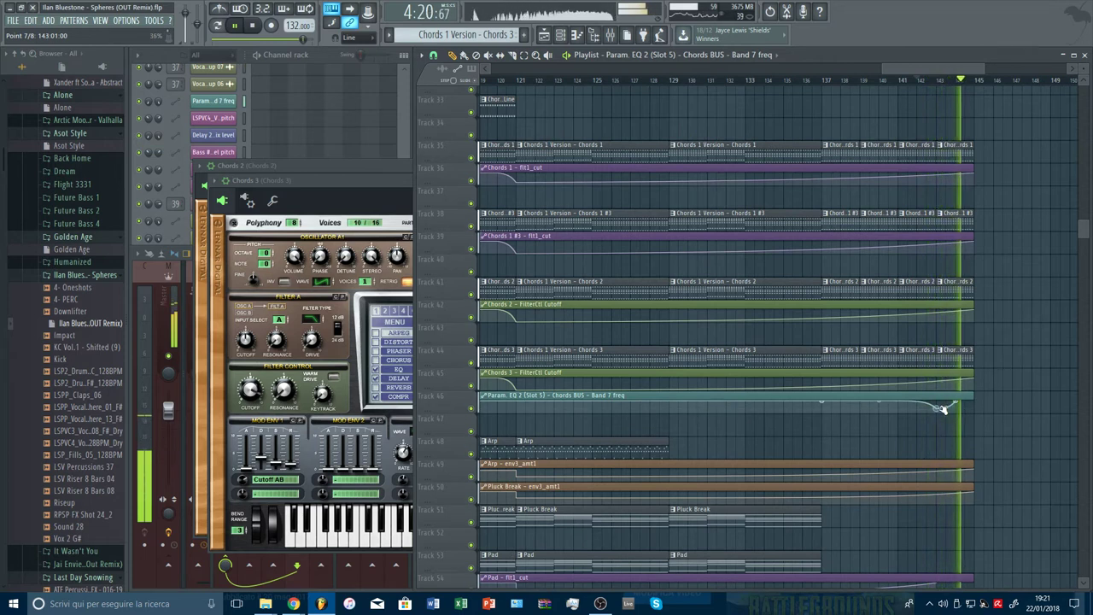
key("space")
key("space")
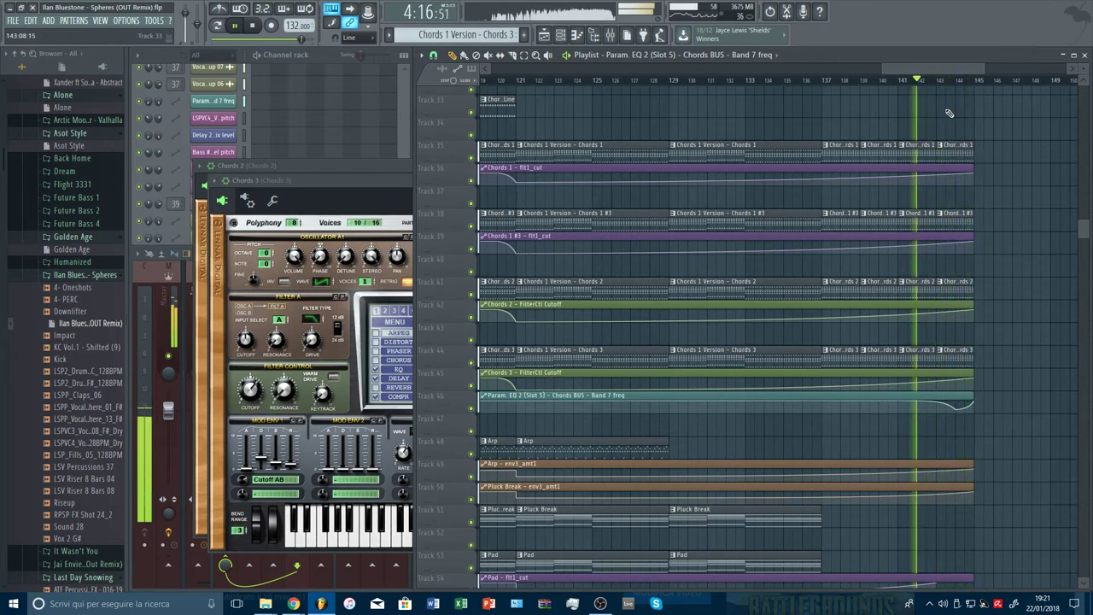
left_click(957, 81)
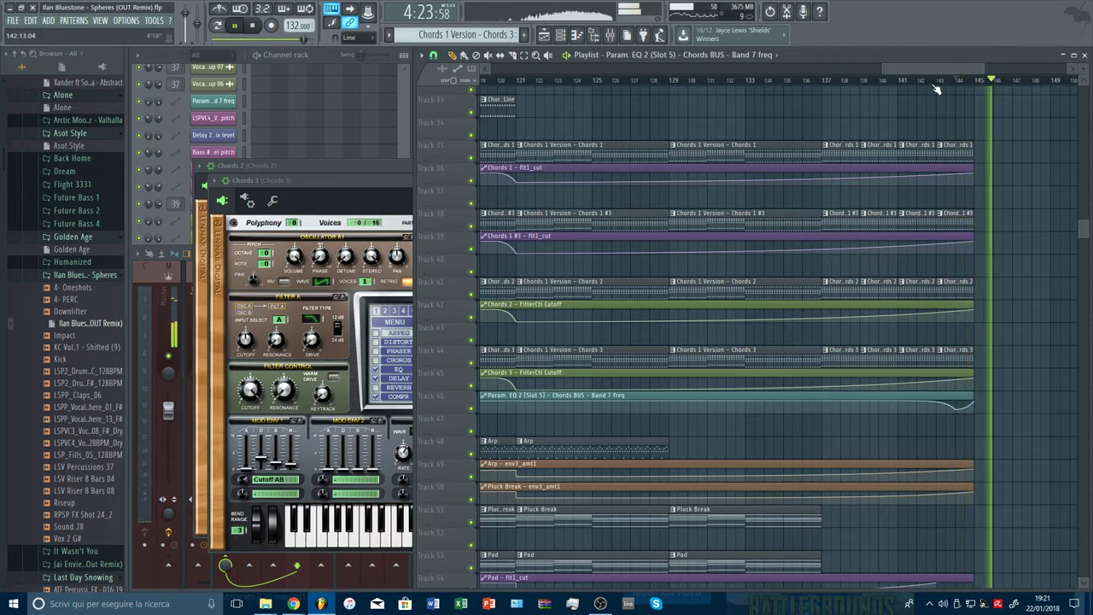
Extend the Chords BUS Band 1 freq automation on Track 47 to bar 145 and paste its bar 81 value of 29% at bar 129
scroll(937, 89, "down", 5)
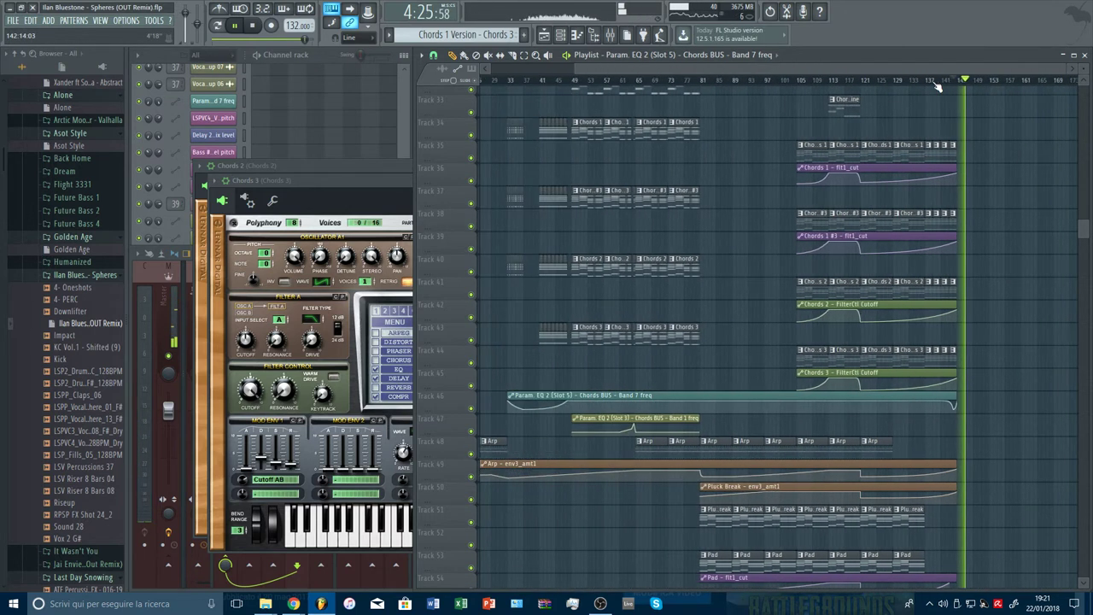
left_click_drag(703, 419, 903, 425)
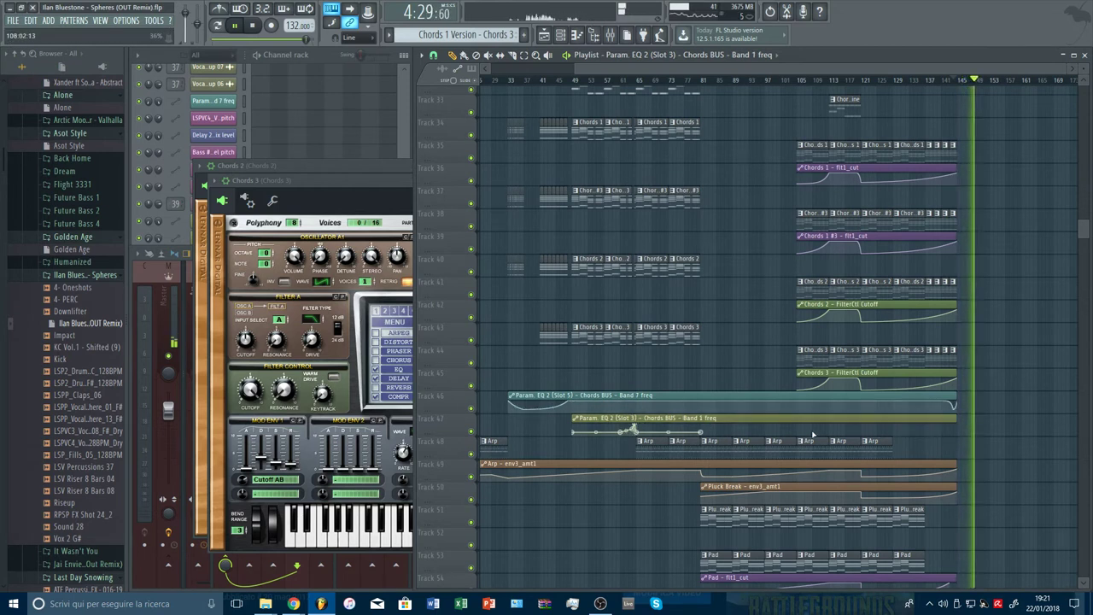
right_click(703, 433)
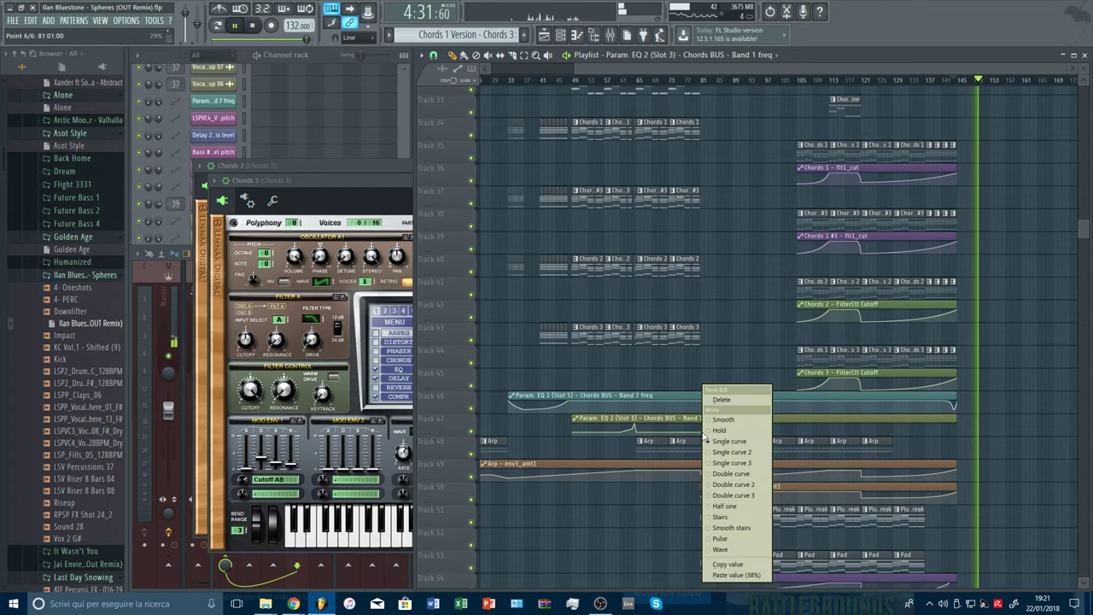
left_click(731, 565)
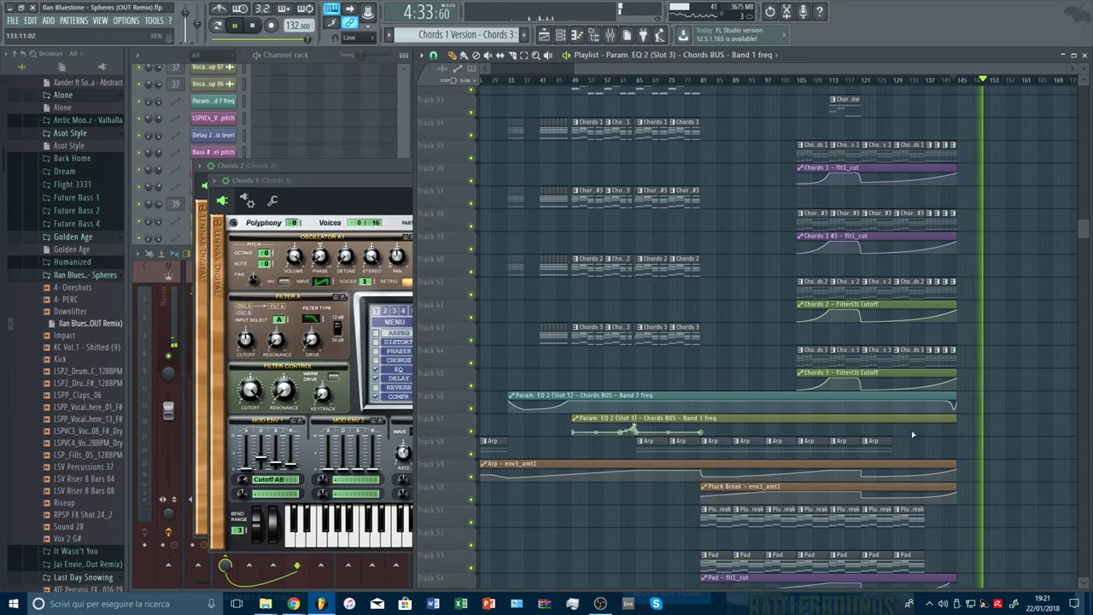
scroll(854, 432, "up", 3)
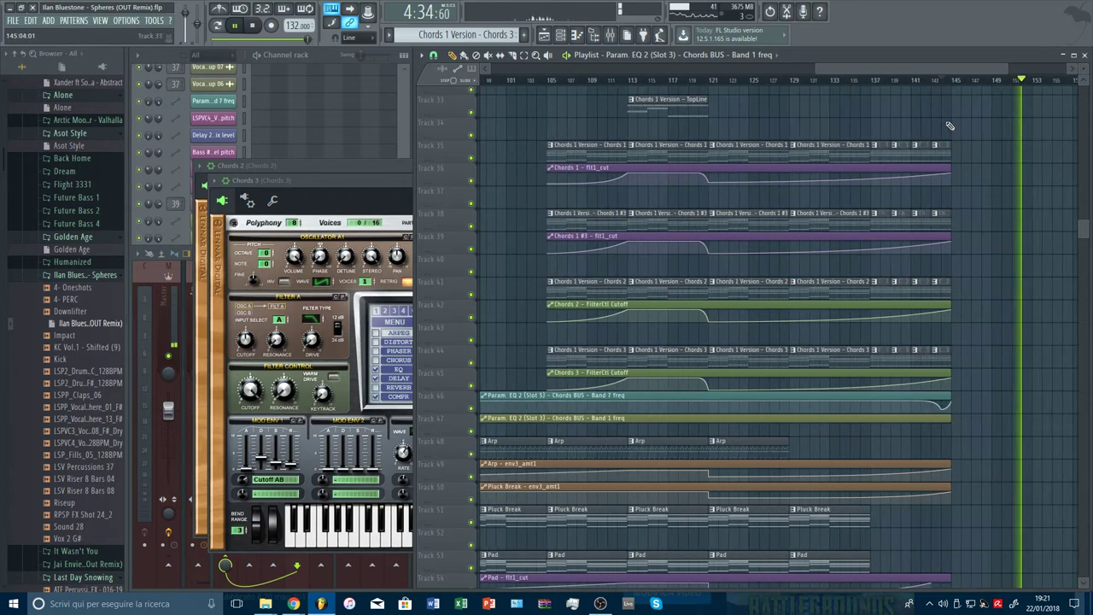
right_click(790, 433)
left_click(822, 574)
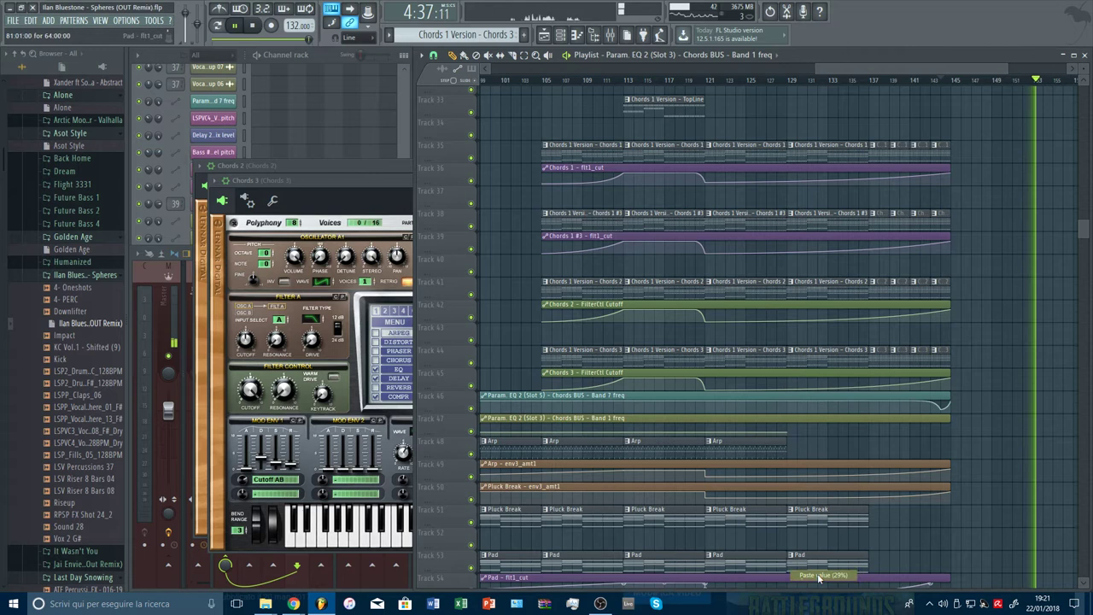
Shape the Band 1 freq automation to rise until about bar 143 and fall back at bar 145, and replay the transition
right_click(930, 432)
left_click_drag(931, 431, 931, 425)
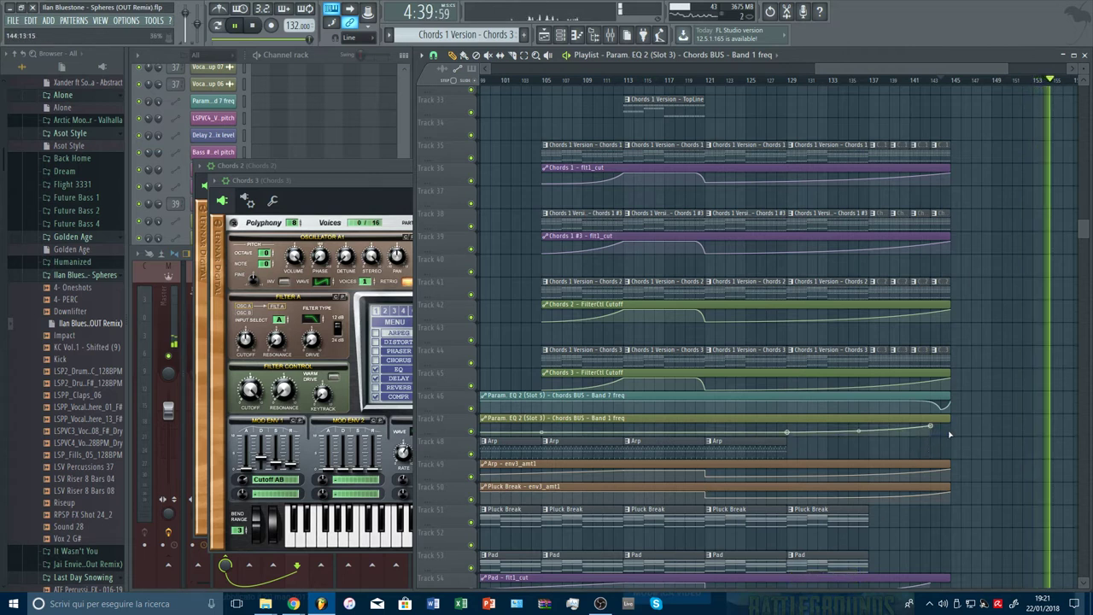
right_click(950, 432)
key("space")
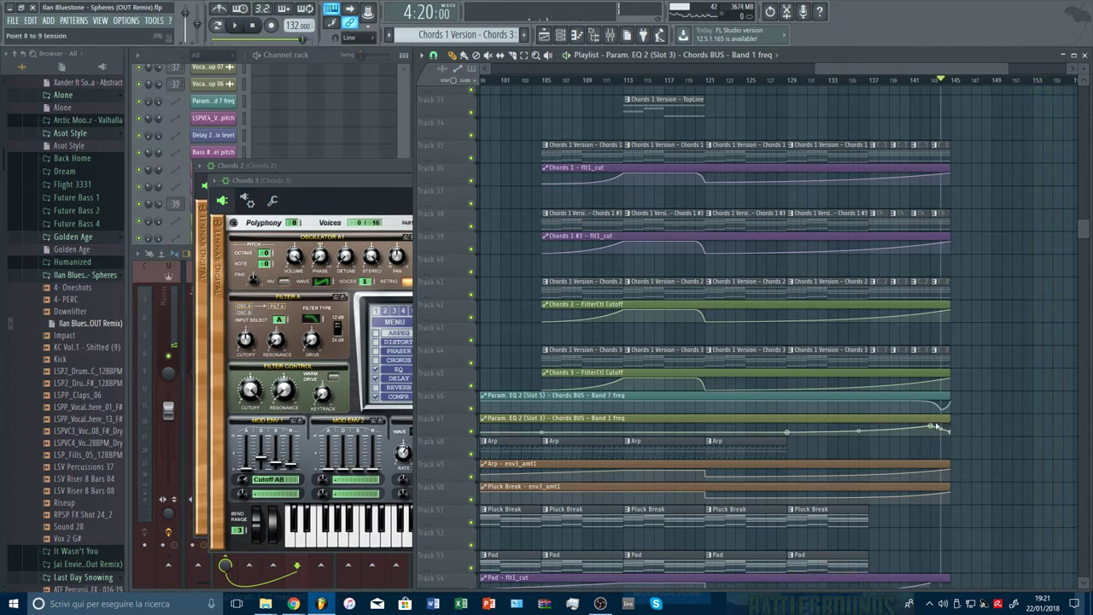
key("space")
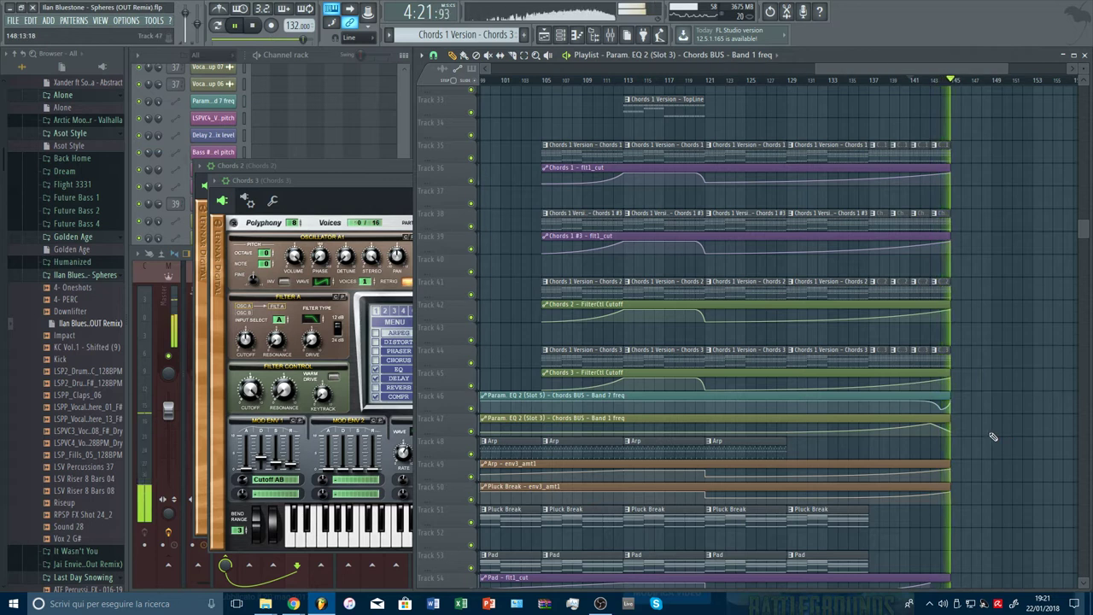
scroll(1016, 171, "up", 5)
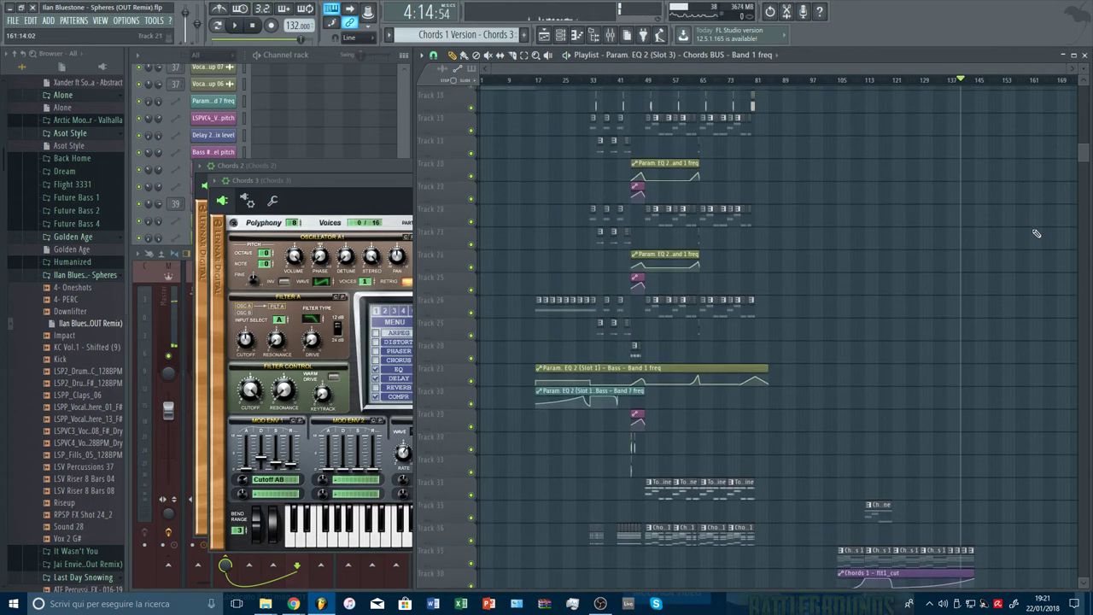
scroll(1035, 234, "down", 4)
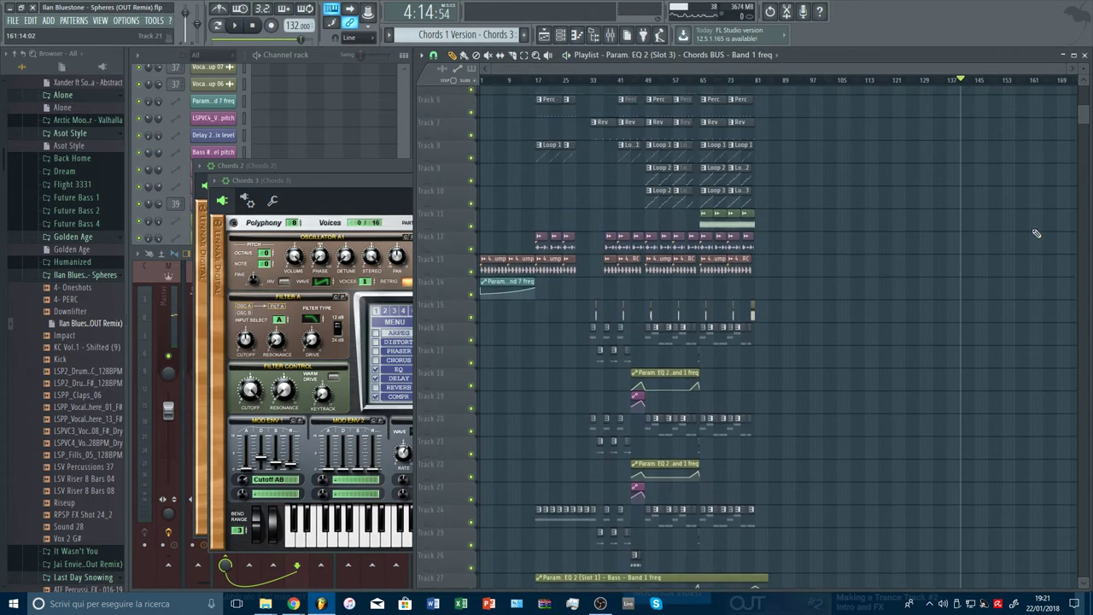
Add an Arp clip at bar 137 on Track 48 and play the transition
scroll(1034, 235, "down", 9)
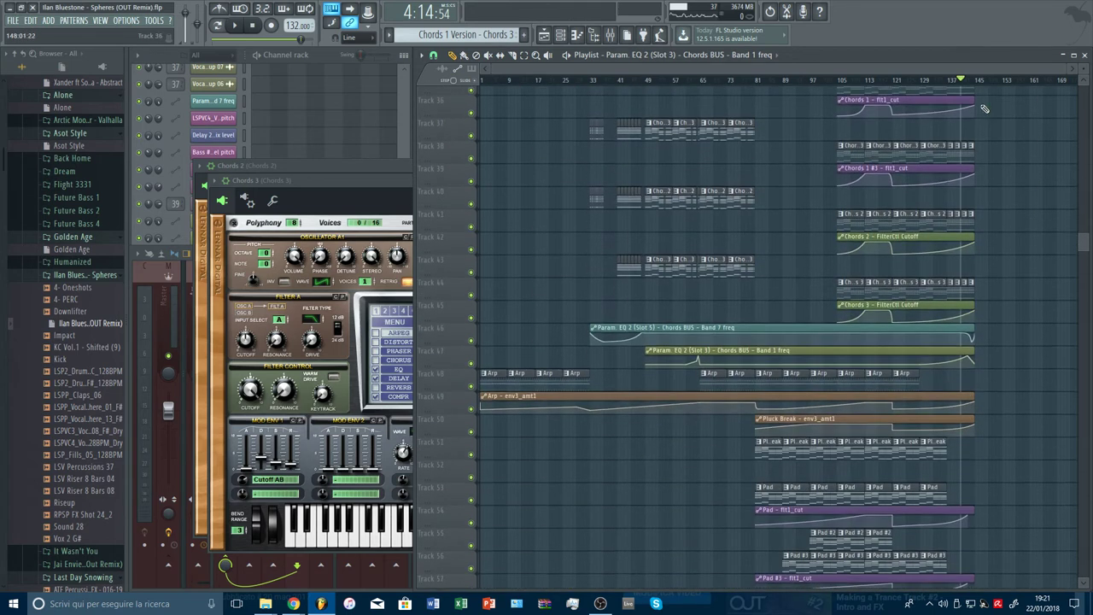
left_click_drag(939, 67, 1029, 68)
scroll(1025, 117, "down", 5)
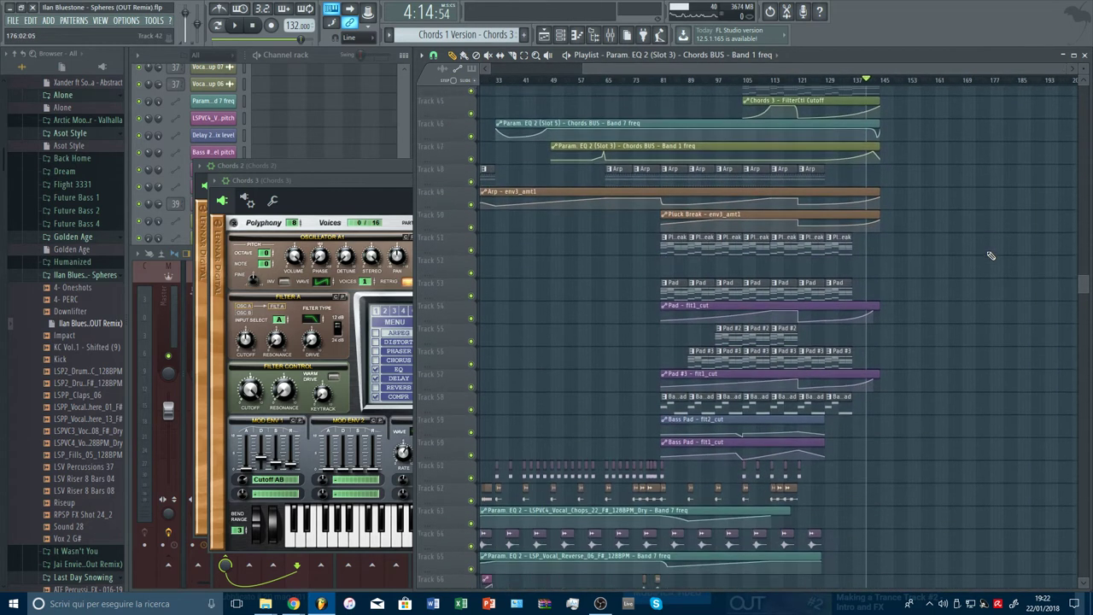
scroll(903, 92, "up", 3)
scroll(954, 159, "up", 2)
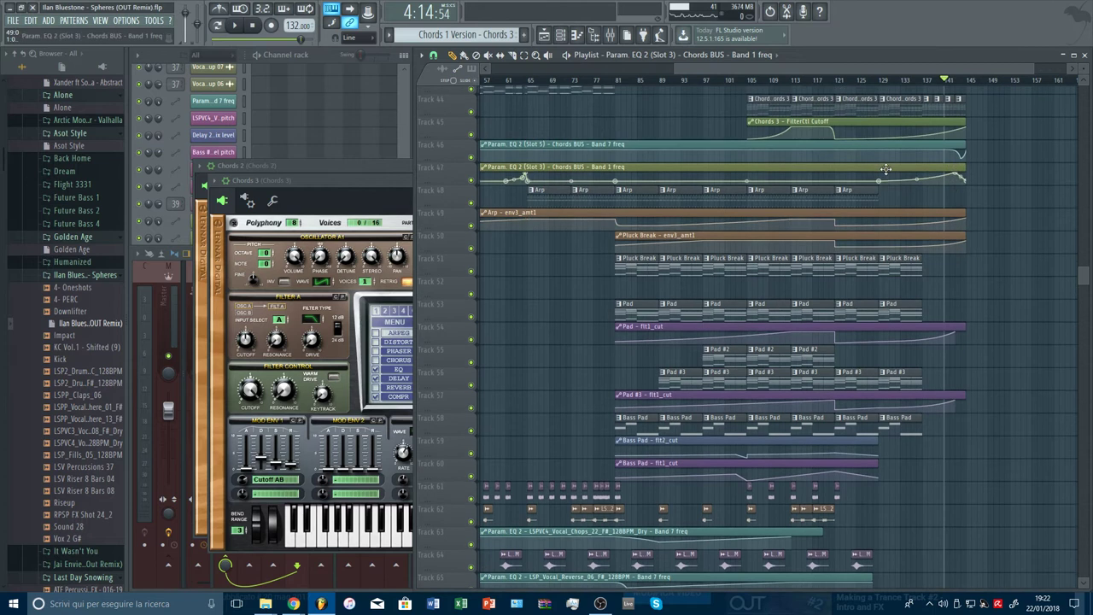
left_click(874, 197)
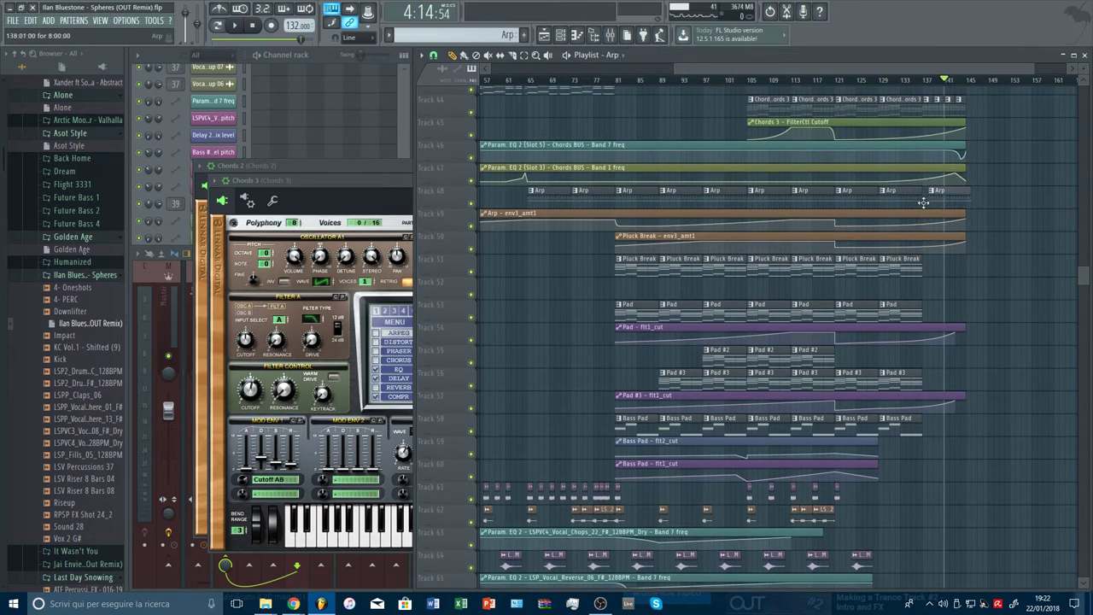
key("space")
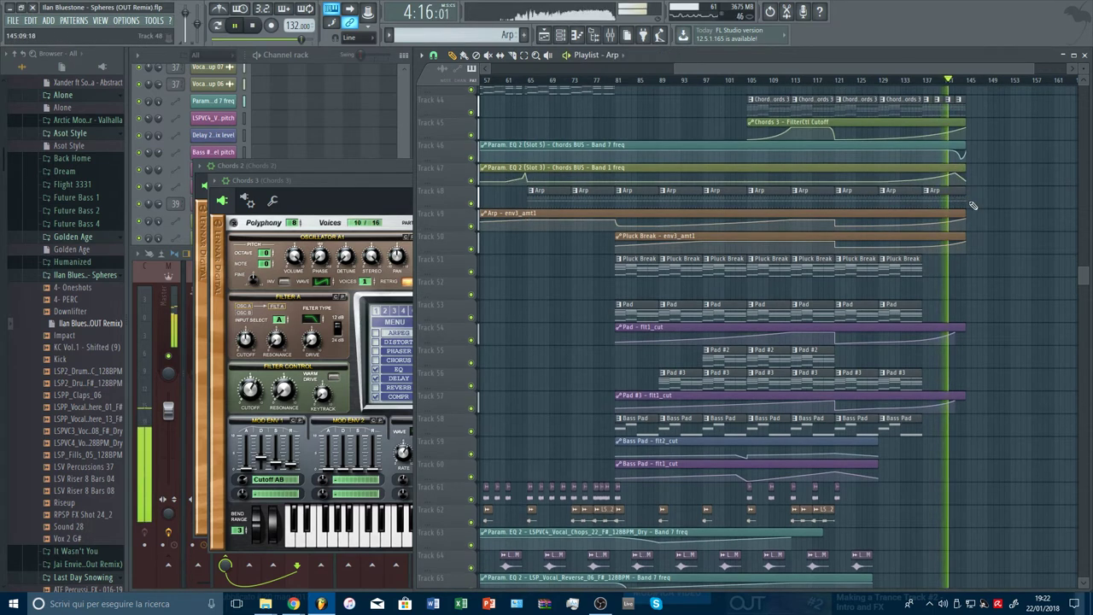
Add another Arp clip starting exactly at bar 145 and shorten the preceding Arp clip to end at about bar 144
left_click(973, 204)
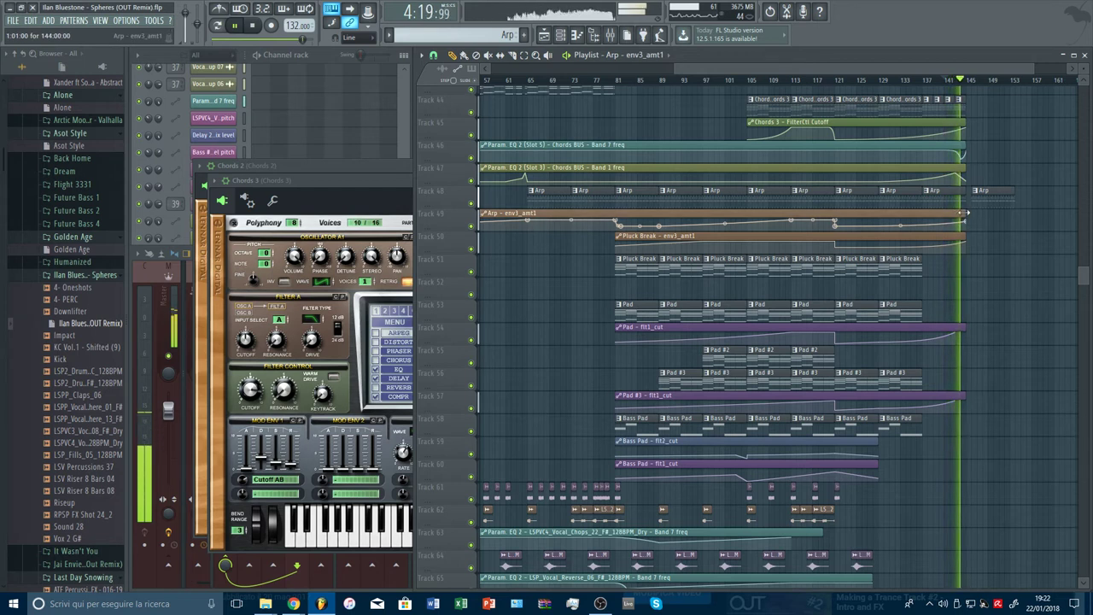
scroll(972, 83, "up", 4)
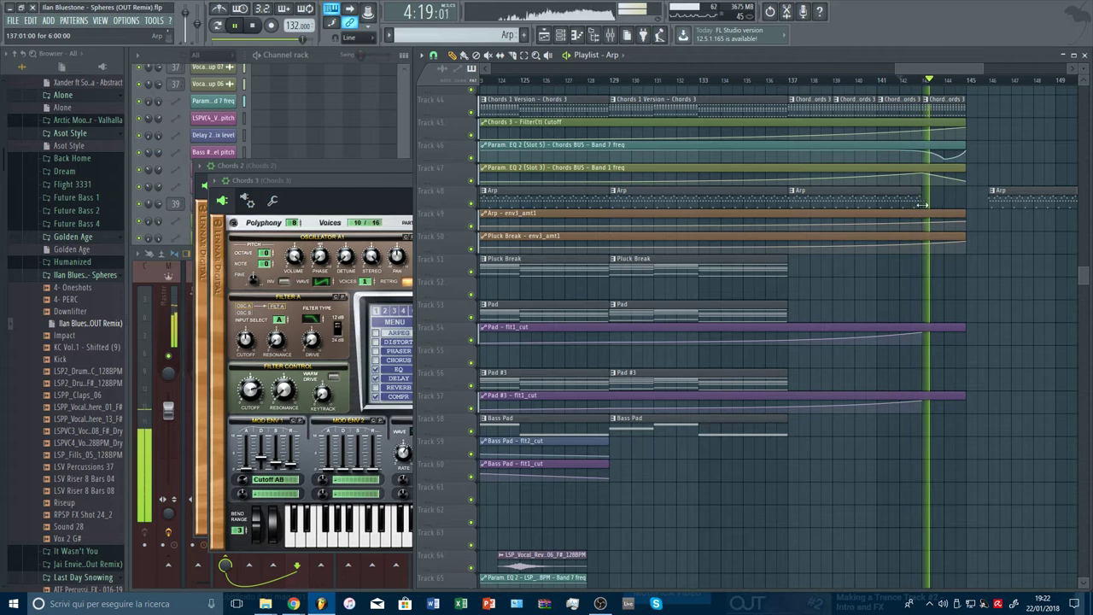
left_click_drag(1003, 197, 989, 197)
left_click_drag(982, 65, 1072, 67)
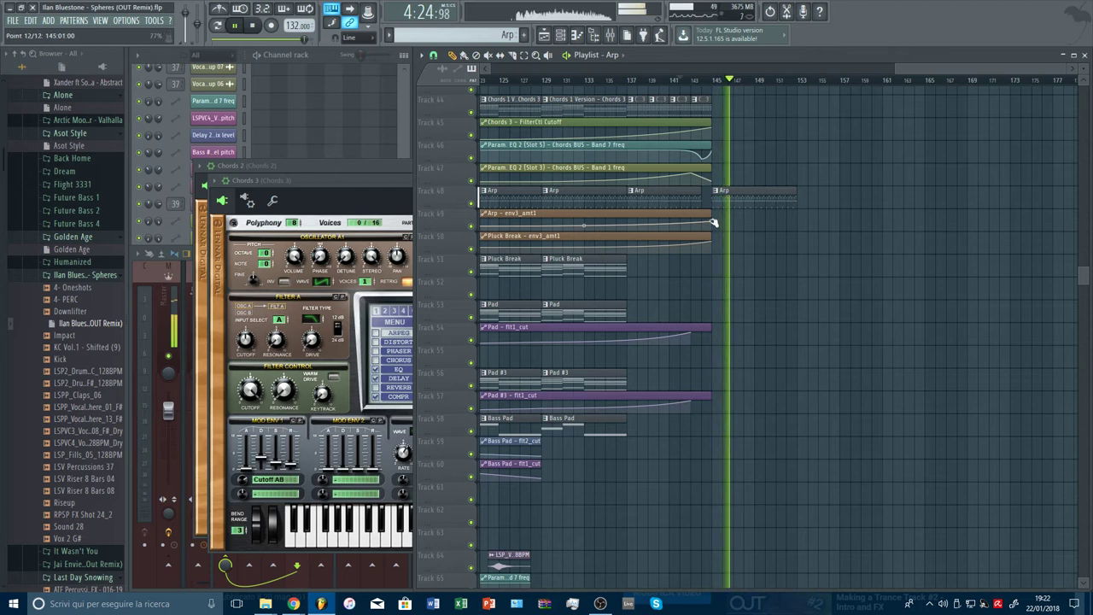
Copy the 89% value from the bar 121 point of the Arp env3_amt1 automation and paste it at bar 145
scroll(714, 224, "down", 4)
right_click(885, 222)
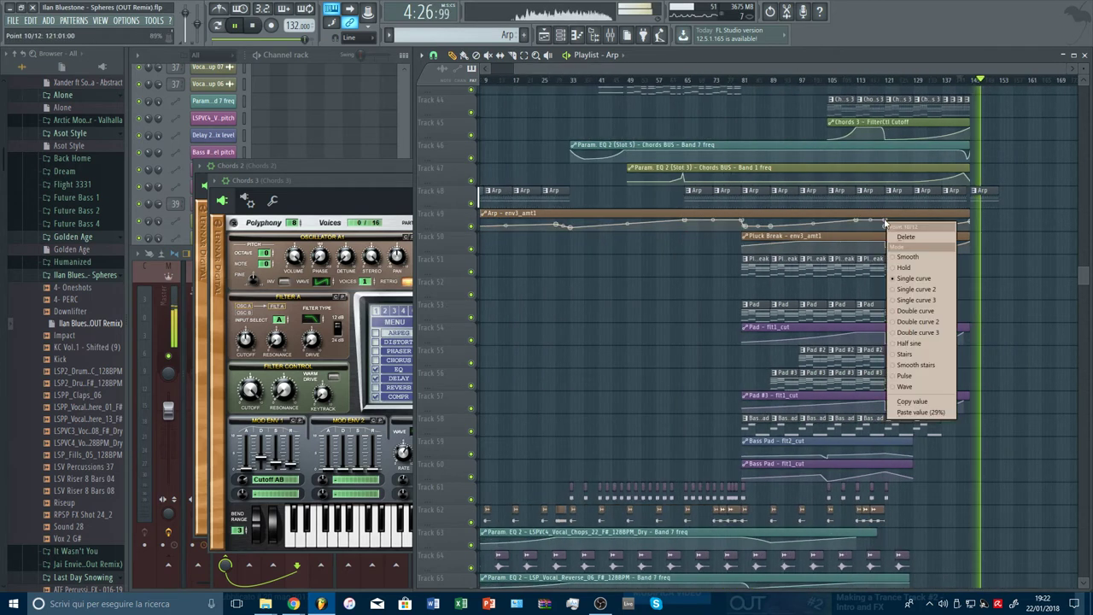
left_click(907, 403)
right_click(972, 221)
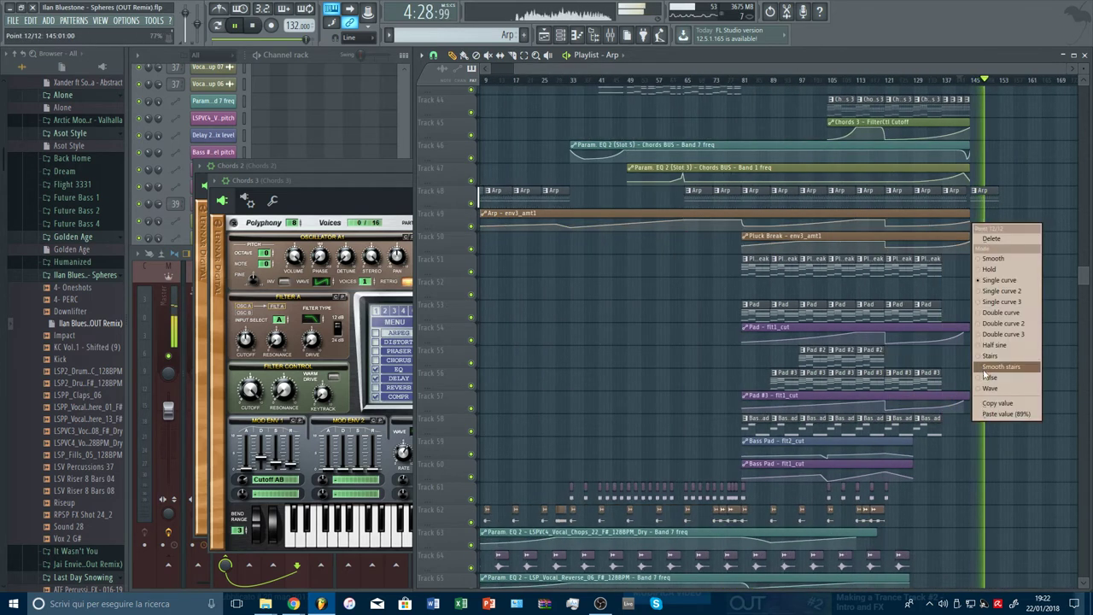
left_click(987, 417)
Extend the Arp env3_amt1 automation to bar 177 and repeat the Arp clips up to its end
left_click_drag(971, 214, 1015, 224)
left_click(1064, 191)
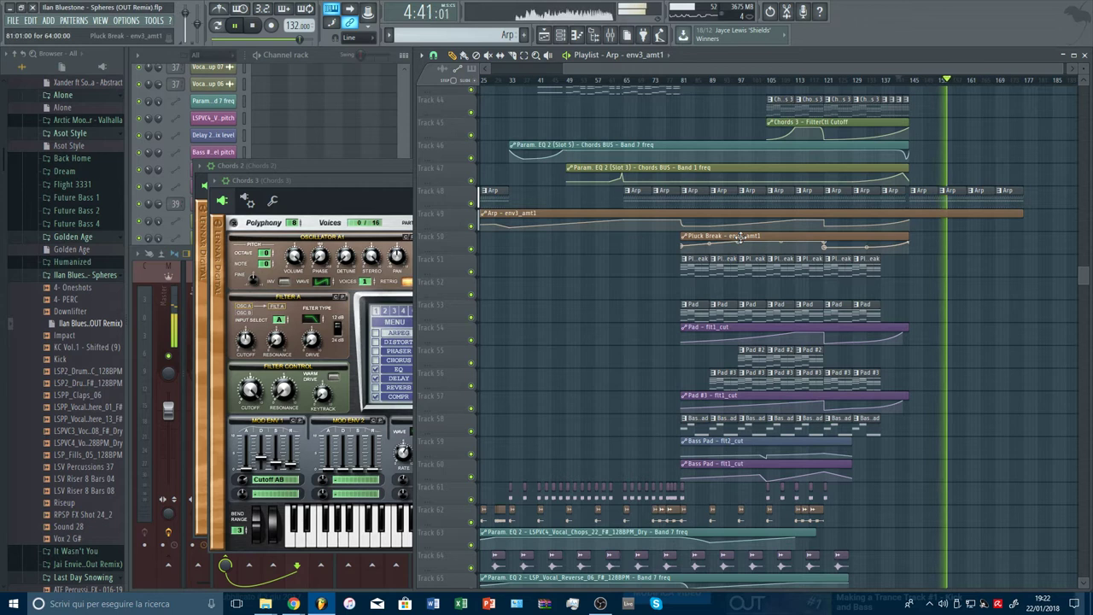
Move the Pluck Break env3_amt1 automation down to Track 52, directly below its clips, and stop playback
left_click_drag(739, 236, 740, 282)
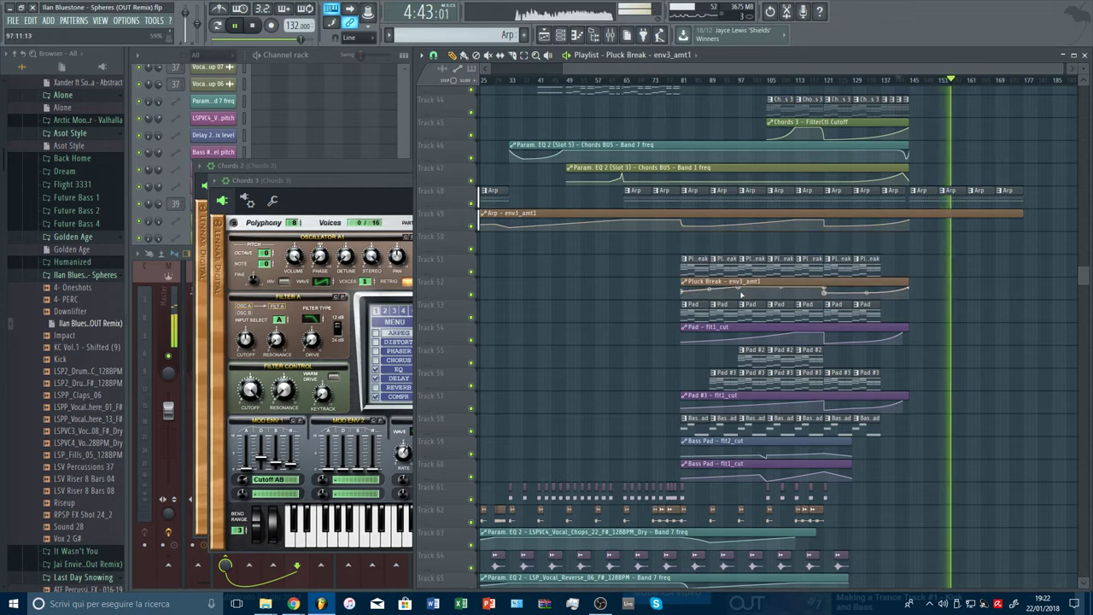
left_click_drag(946, 68, 1013, 68)
scroll(968, 246, "up", 5)
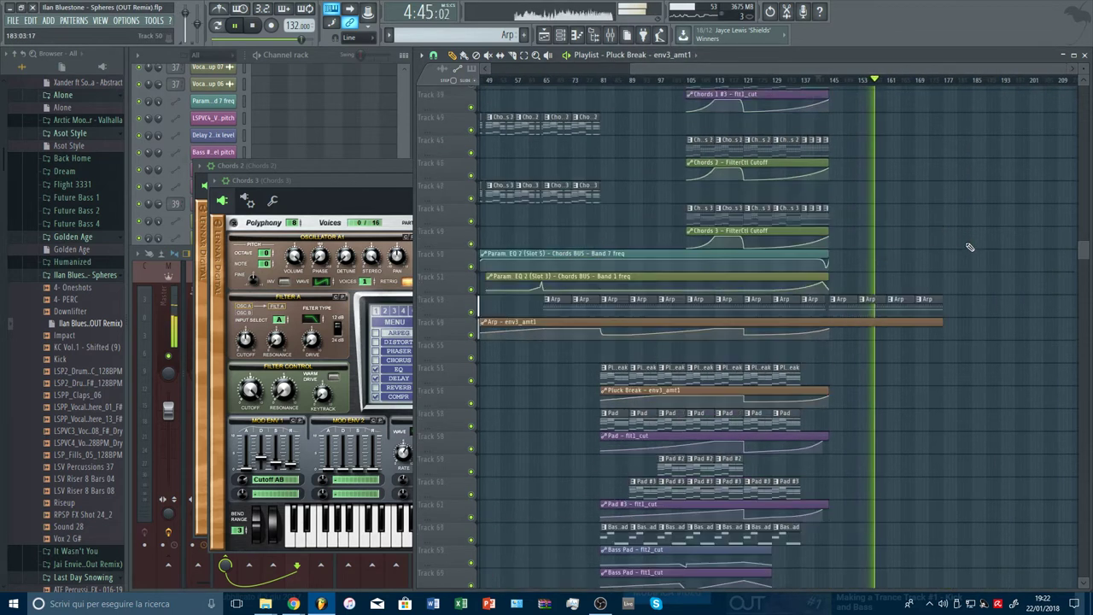
key("space")
scroll(971, 257, "up", 1)
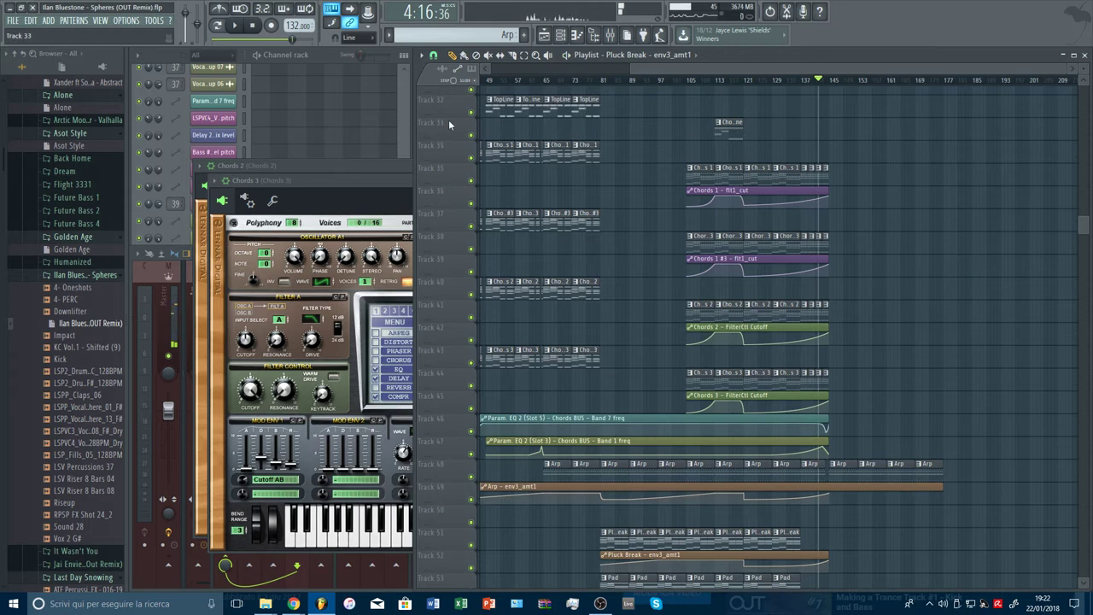
Close the open synth windows and bring the playlist back with the whole arrangement around bar 145 in view
key("Escape")
key("Escape")
key("Escape")
key("Escape")
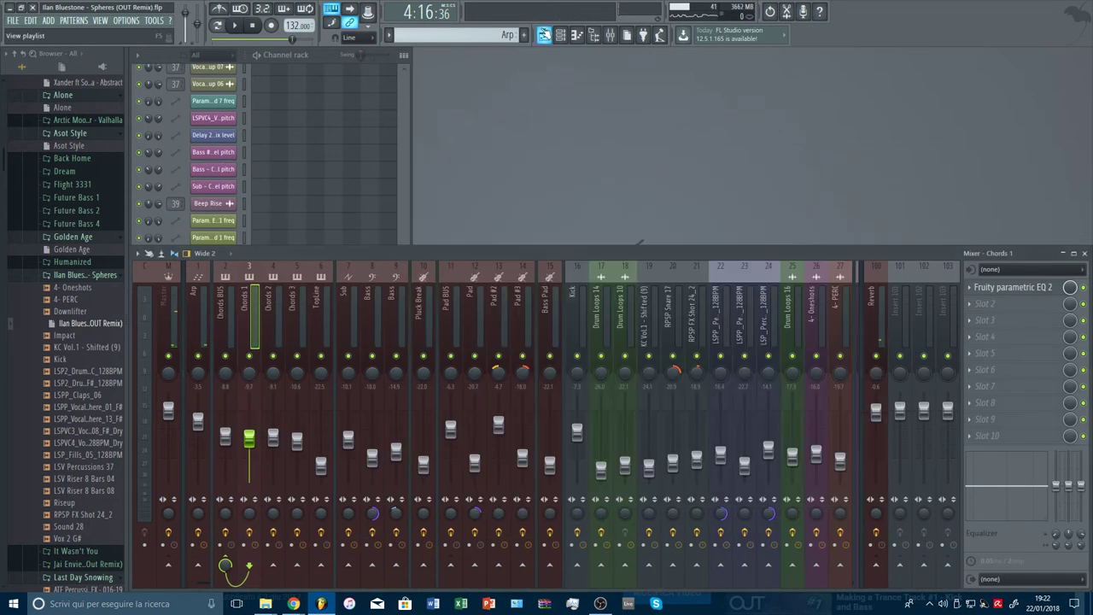
key("F5")
scroll(851, 84, "up", 2)
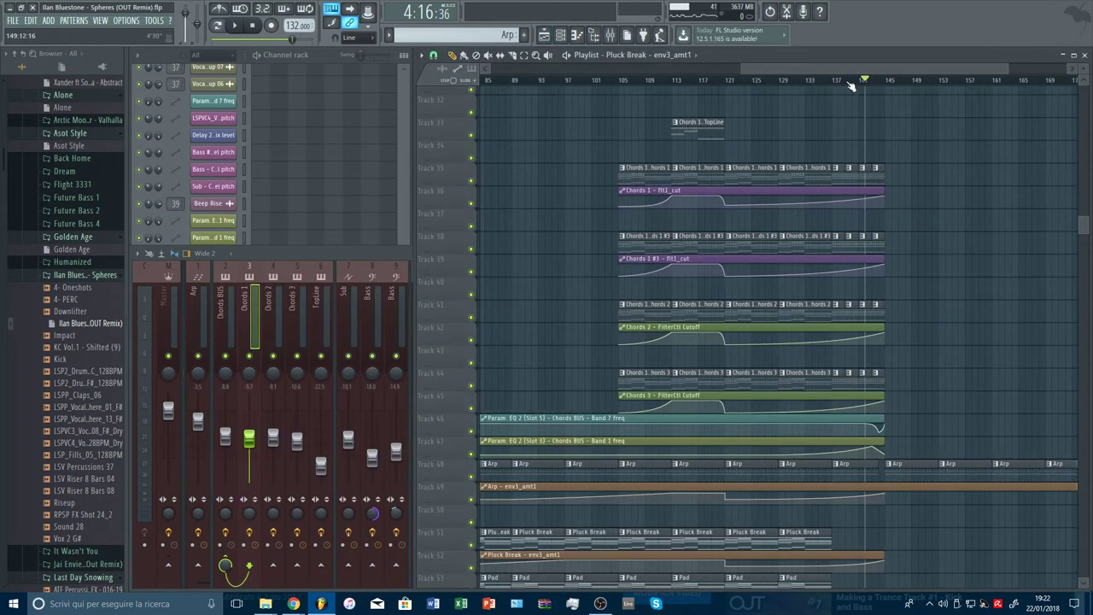
scroll(851, 85, "down", 3)
scroll(976, 171, "down", 5)
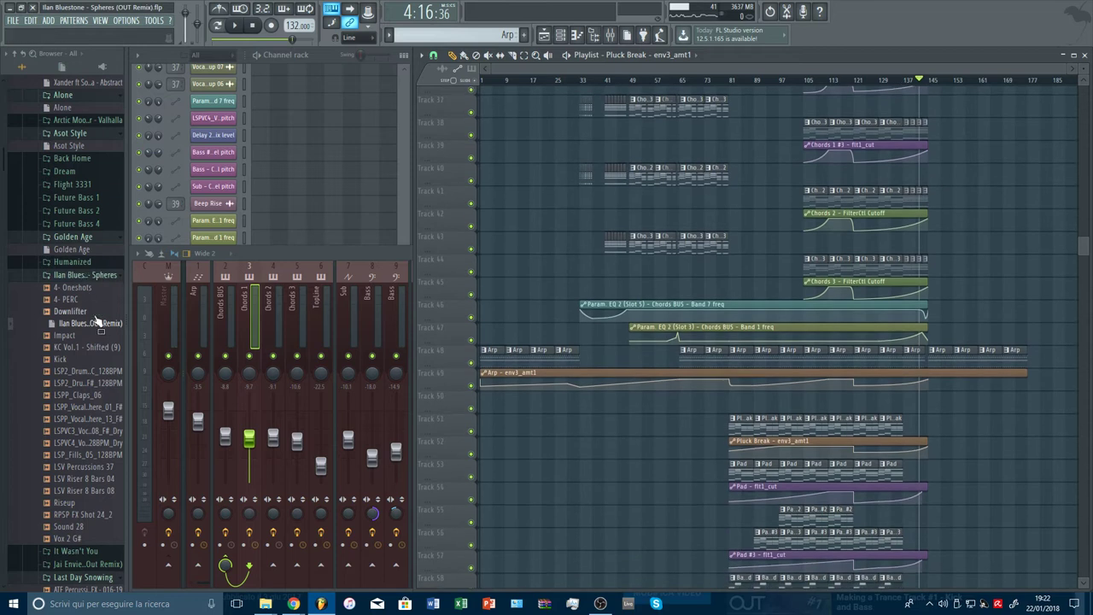
Look through the sample library, including the drum loops of the Laniakea Best Of 2017 collection, and collapse that collection
scroll(76, 317, "down", 20)
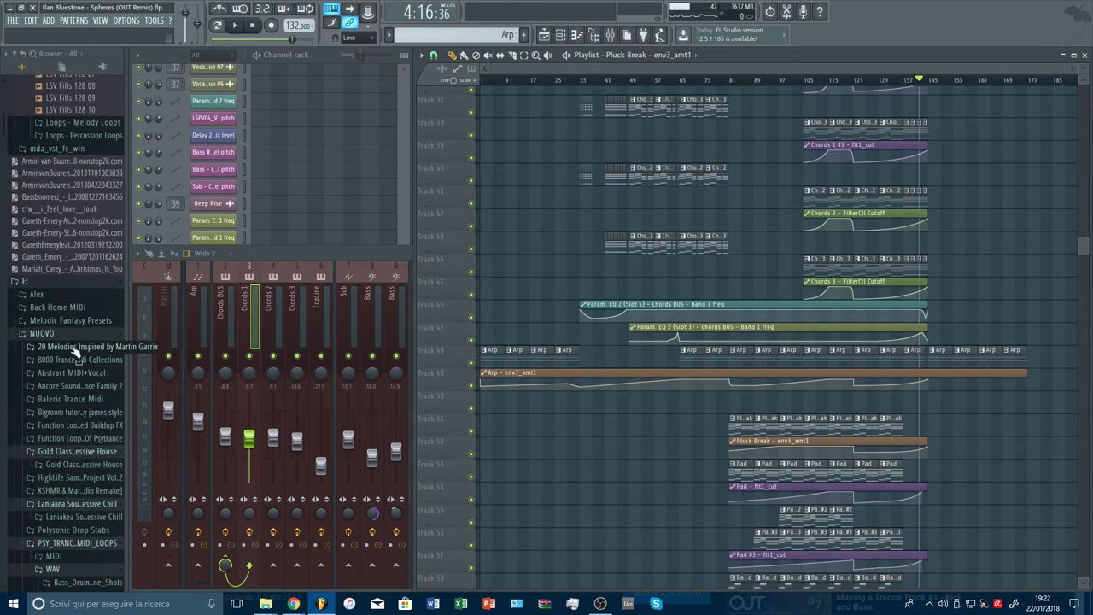
scroll(75, 341, "up", 15)
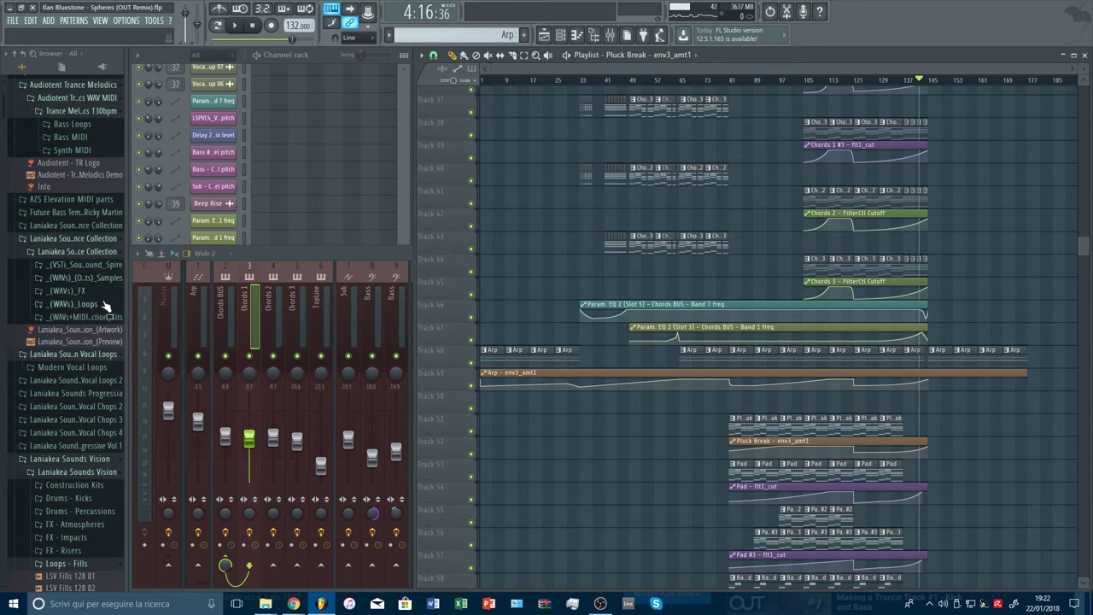
left_click(77, 304)
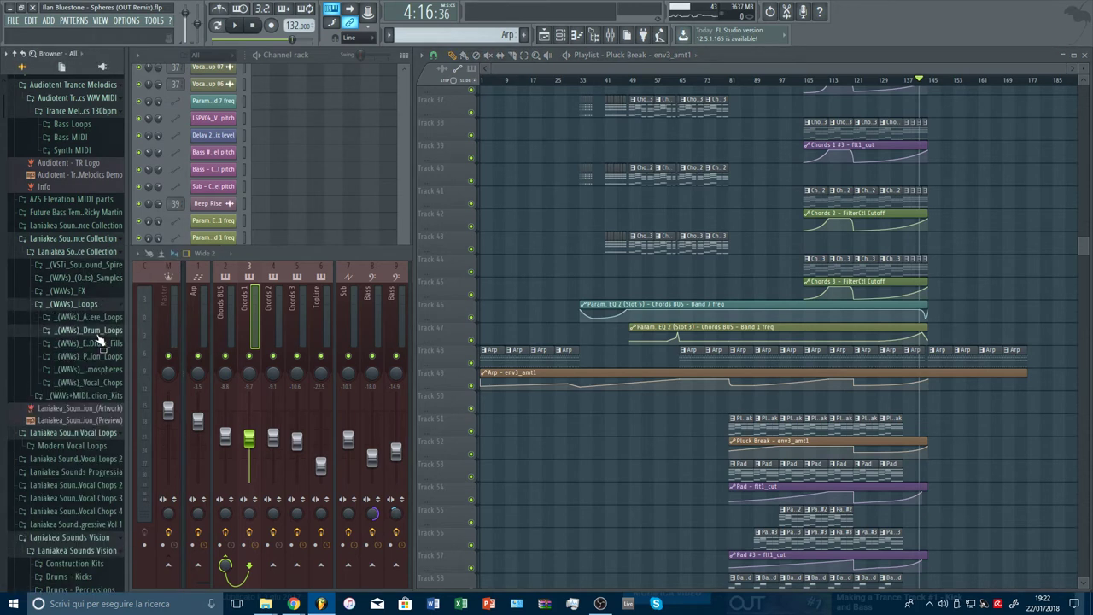
left_click(96, 331)
left_click(101, 330)
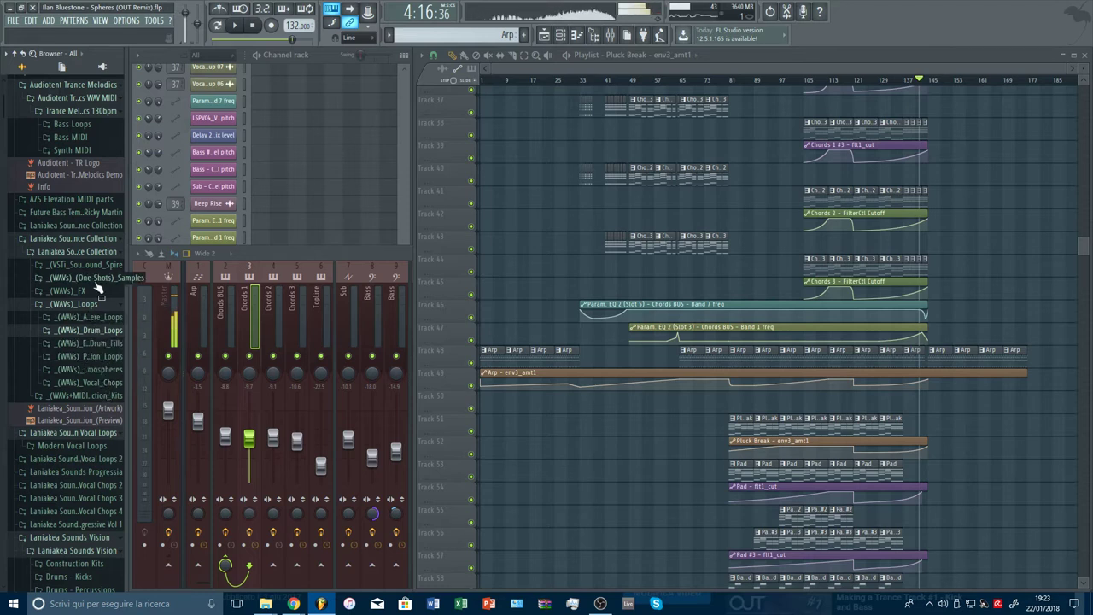
left_click(98, 251)
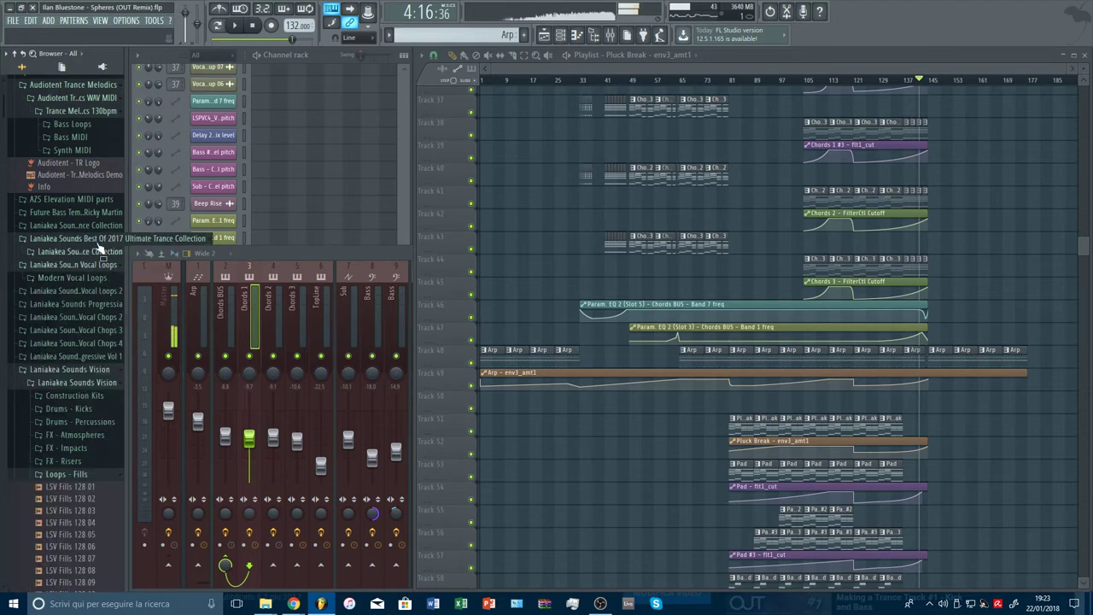
Expand the Best Of 2016 Ultimate Trance Collection down to its Whole Snare Rolls folder
left_click(98, 228)
left_click(99, 240)
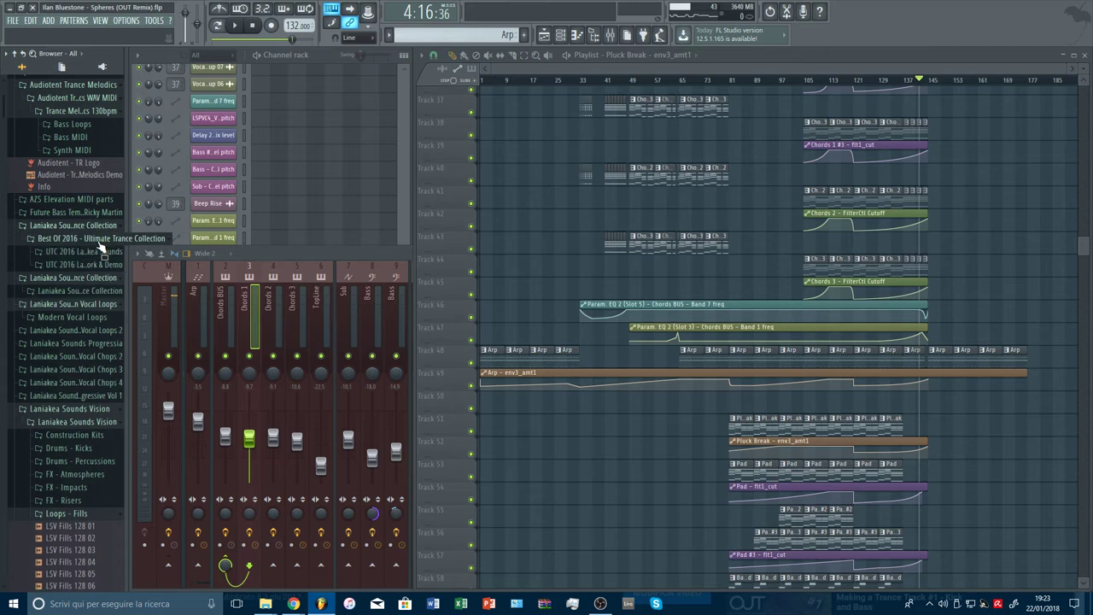
left_click(103, 252)
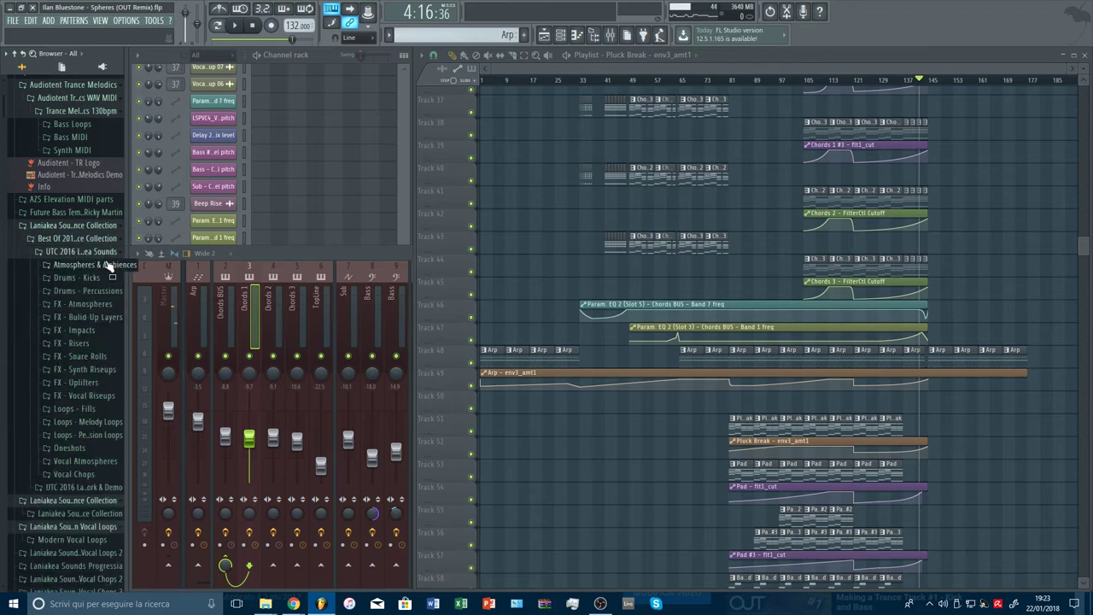
left_click(108, 351)
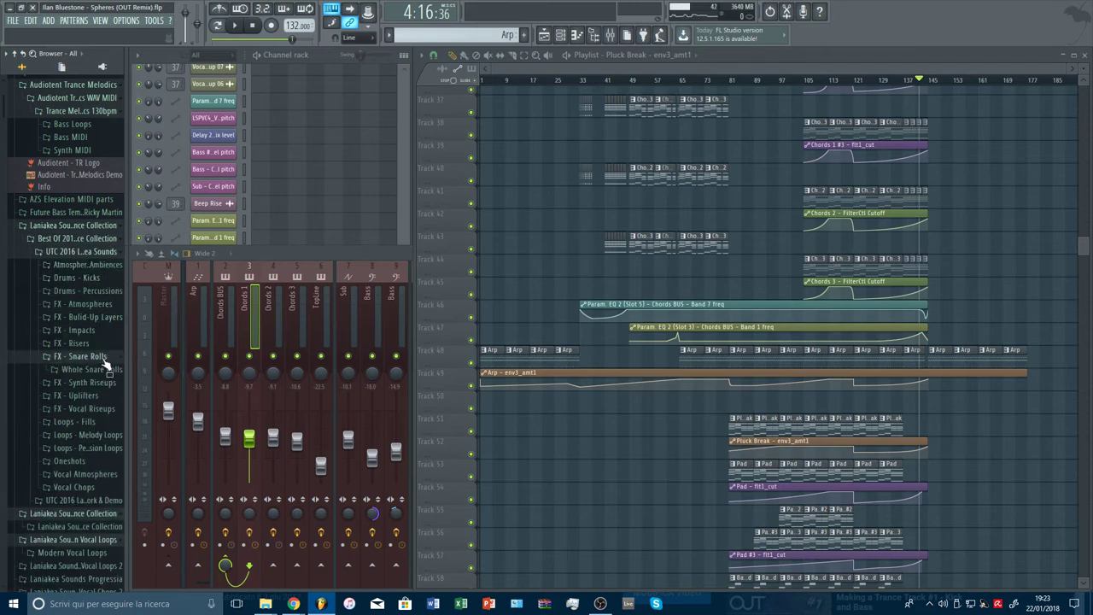
left_click(92, 369)
Preview Whole Snare Roll 01 and place it on Track 56 at bar 153
left_click(97, 382)
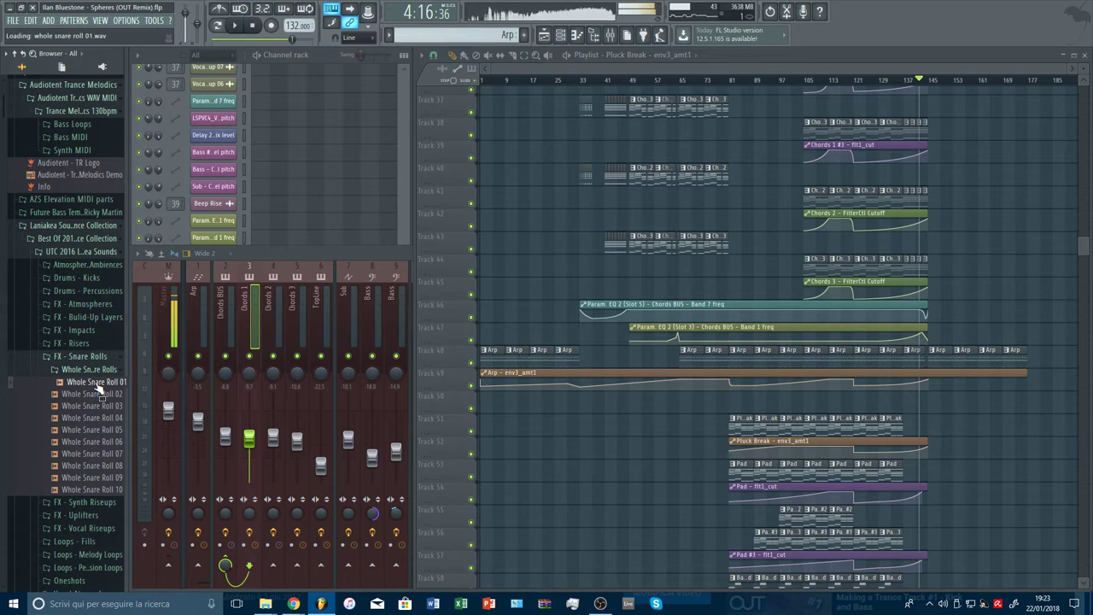
scroll(96, 385, "down", 4)
left_click_drag(107, 243, 957, 539)
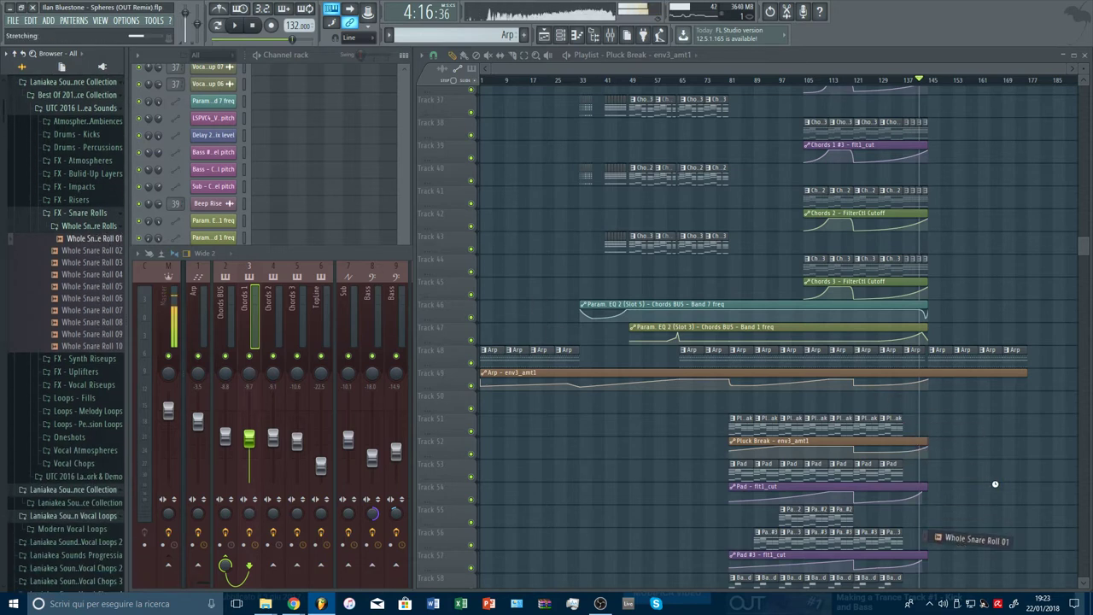
Insert an empty track at Track 71, directly above the crash clips
scroll(996, 454, "down", 5)
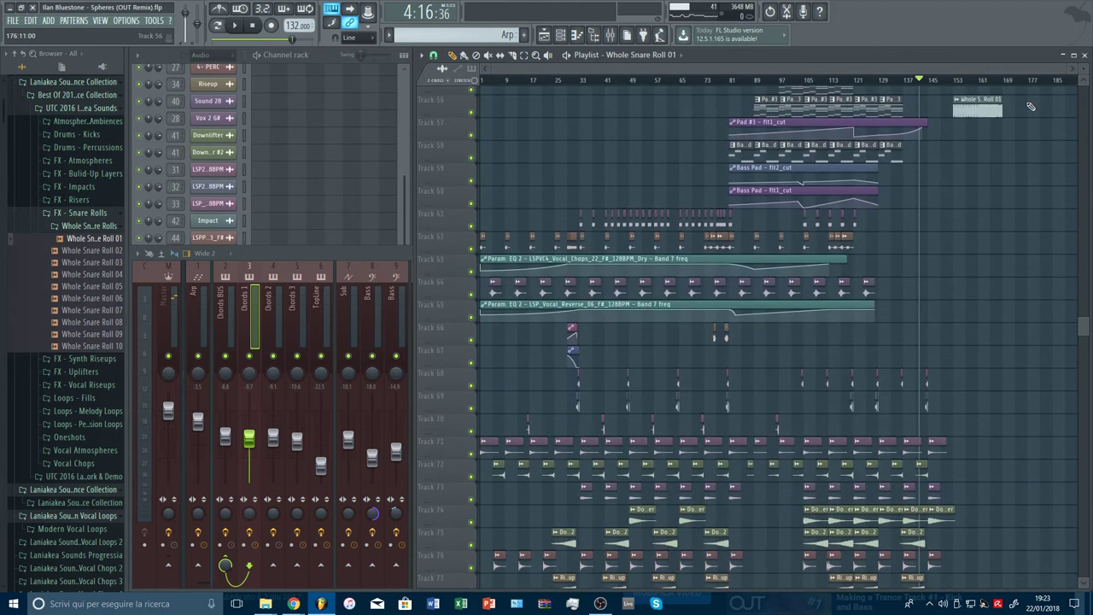
scroll(1036, 78, "up", 4)
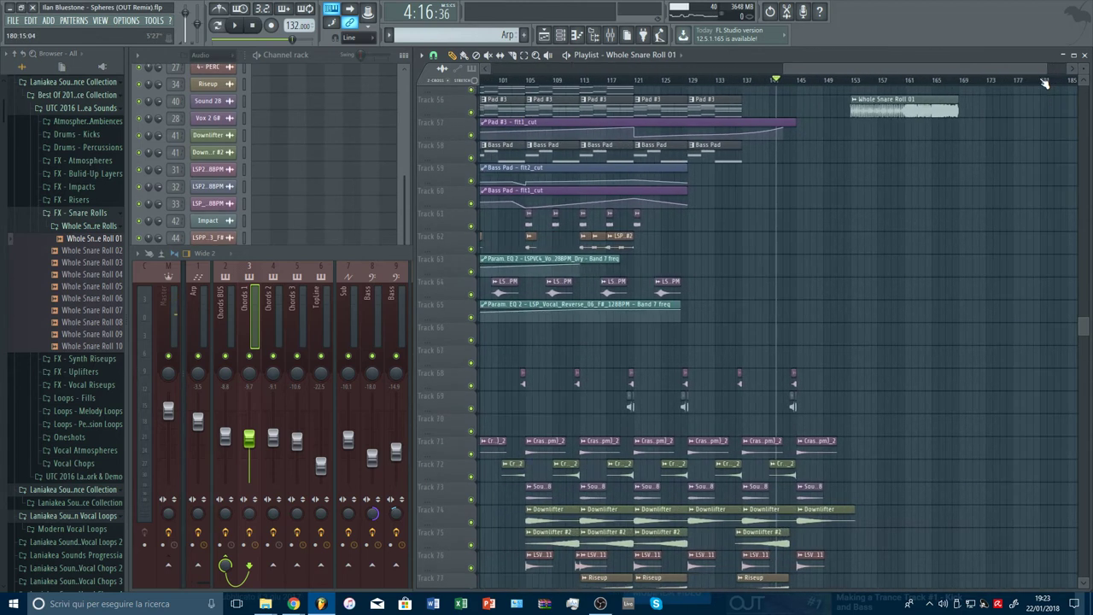
scroll(996, 285, "down", 5)
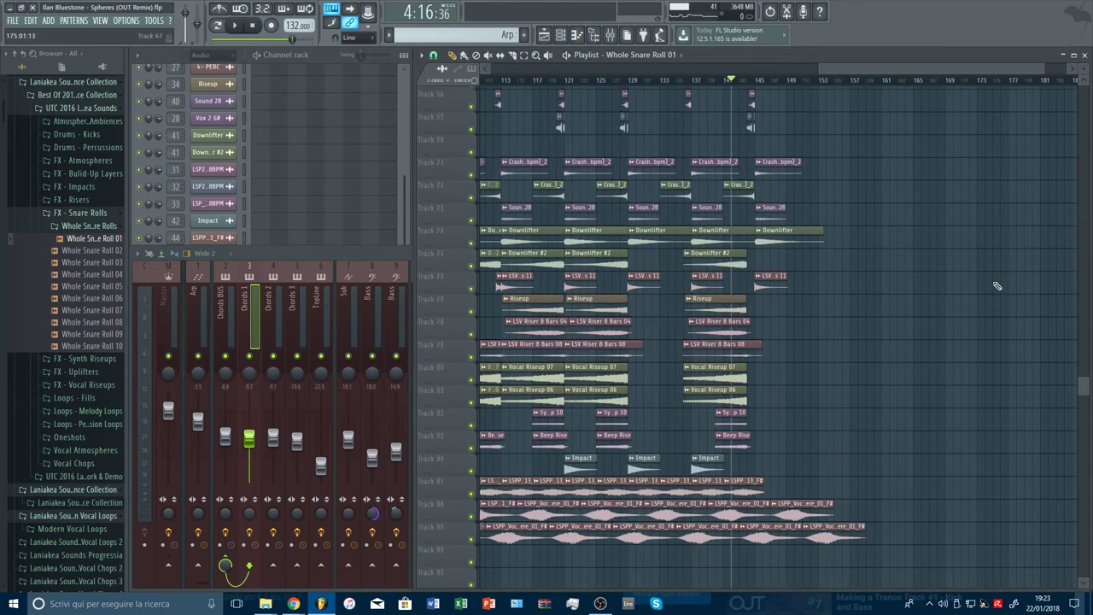
scroll(681, 293, "up", 1)
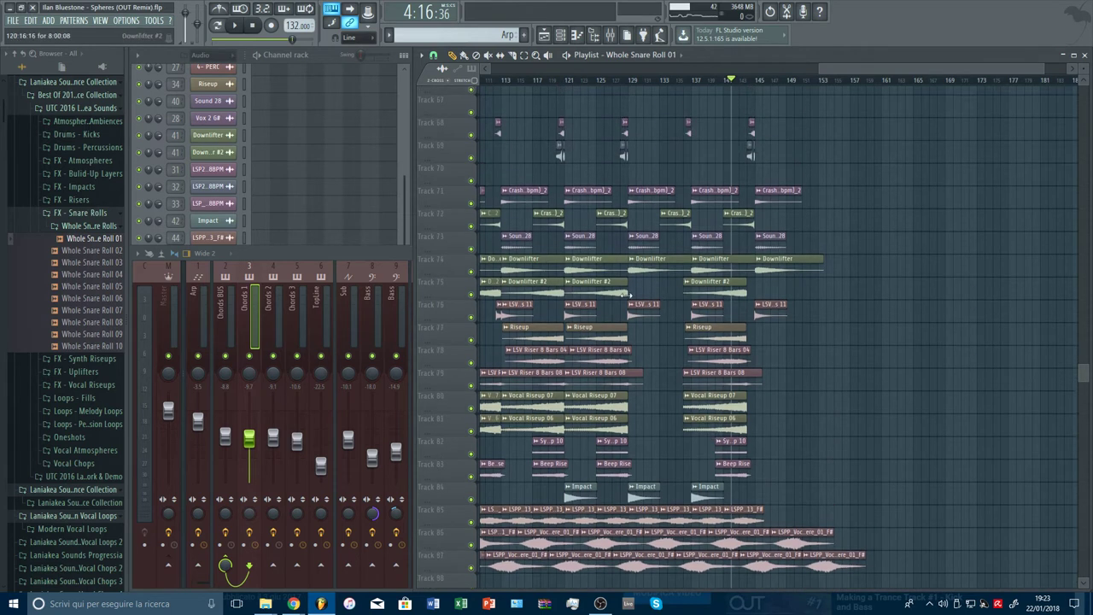
scroll(498, 284, "up", 1)
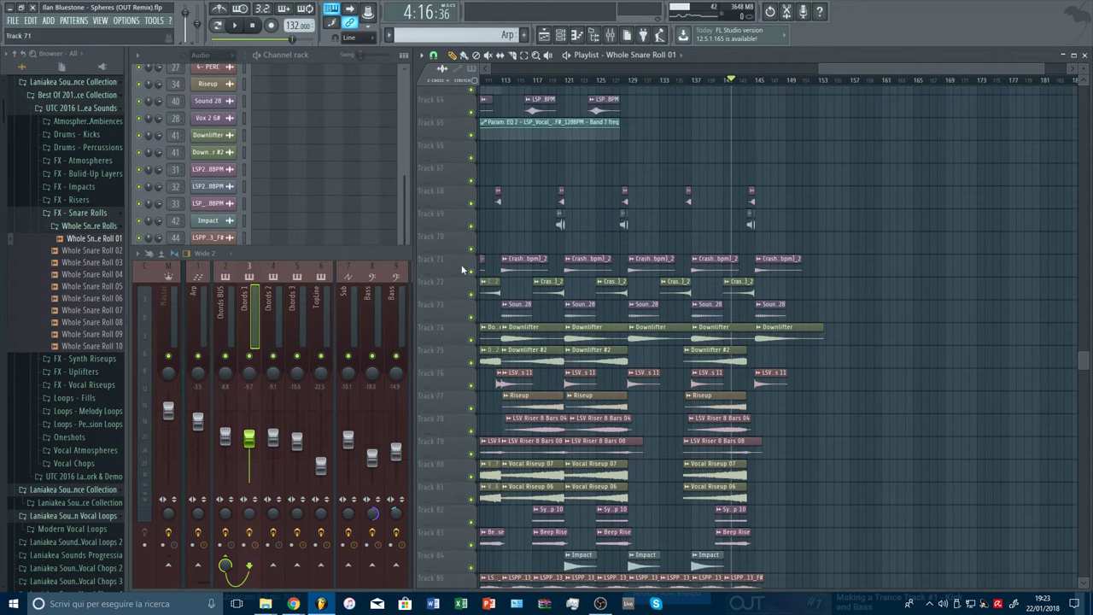
right_click(462, 270)
left_click(468, 433)
Move the Whole Snare Roll 01 clip to Track 71 starting at bar 129 and play the build-up
scroll(914, 288, "up", 3)
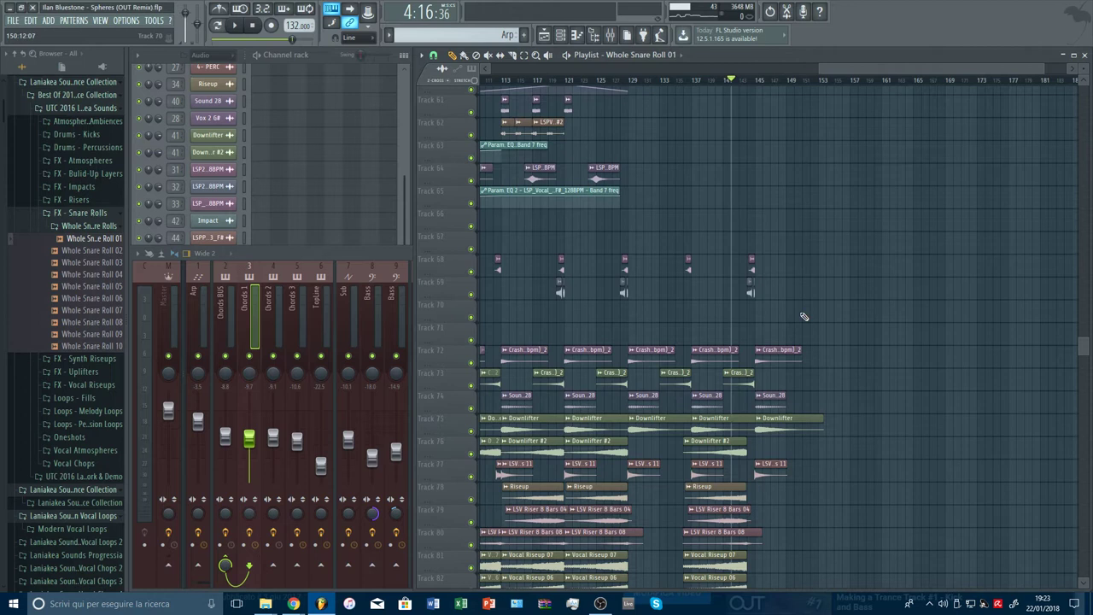
left_click_drag(853, 147, 671, 484)
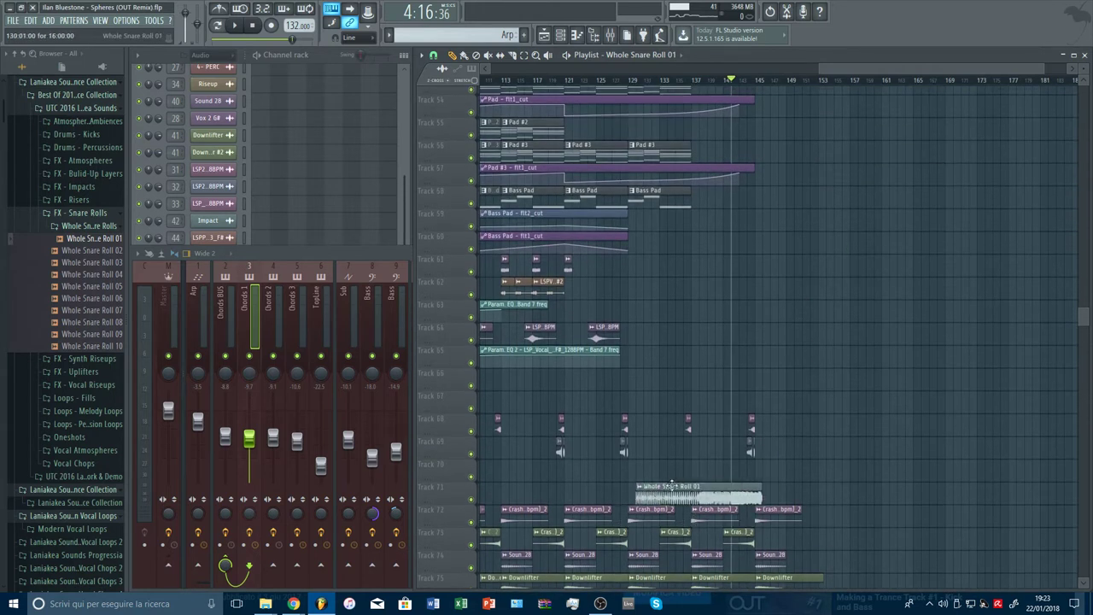
key("space")
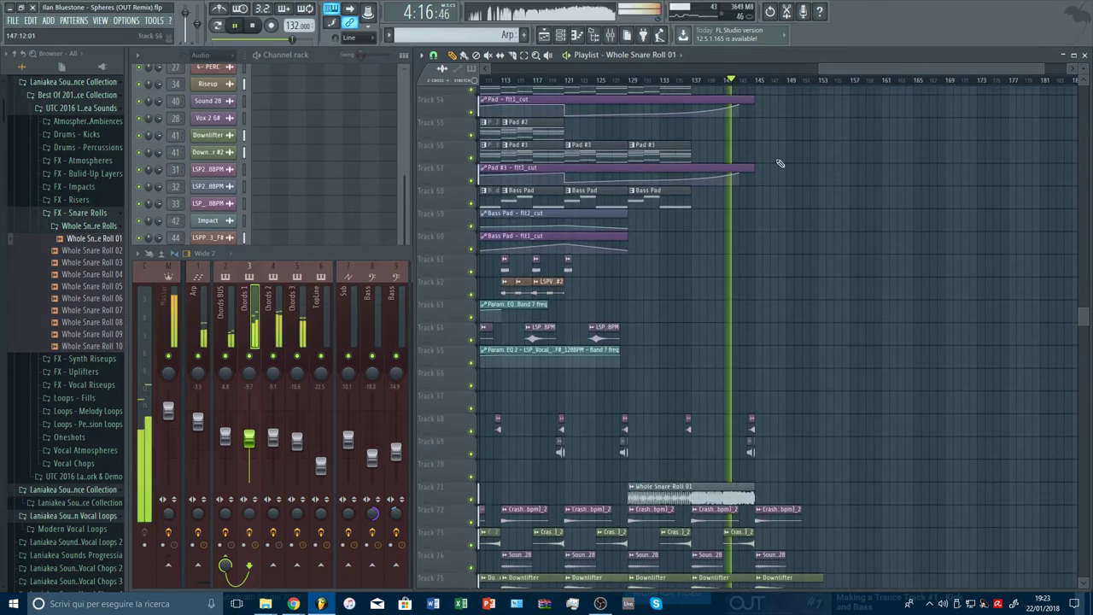
Solo Track 71, route Whole Snare Roll 01 to mixer track 50 and lower its fader to about -20.7 dB
right_click(471, 498)
double_click(666, 494)
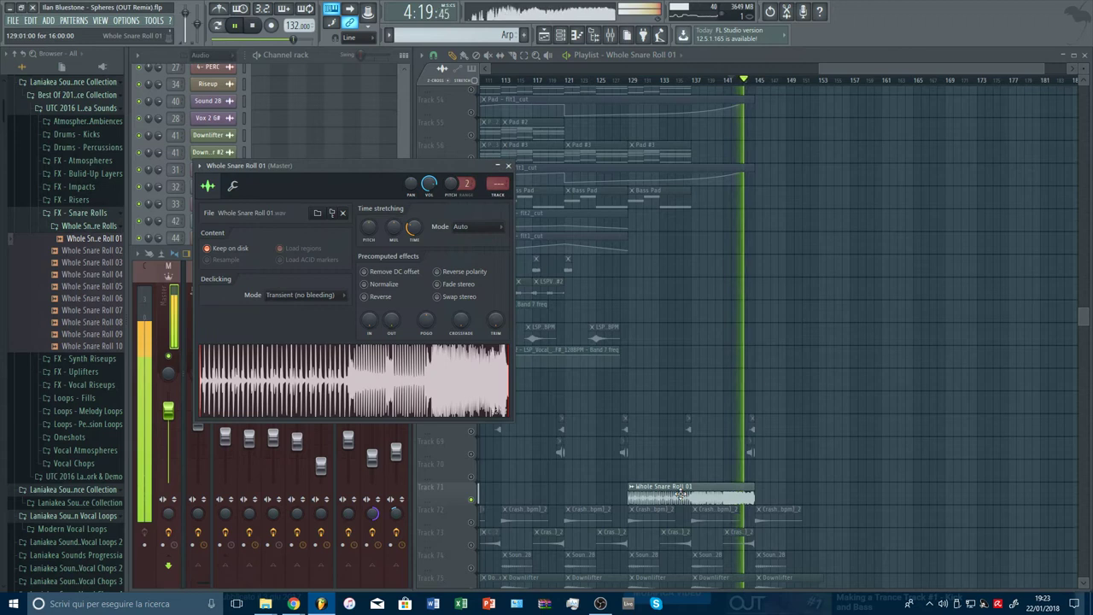
key("ctrl+l")
key("space")
key("space")
left_click(851, 463)
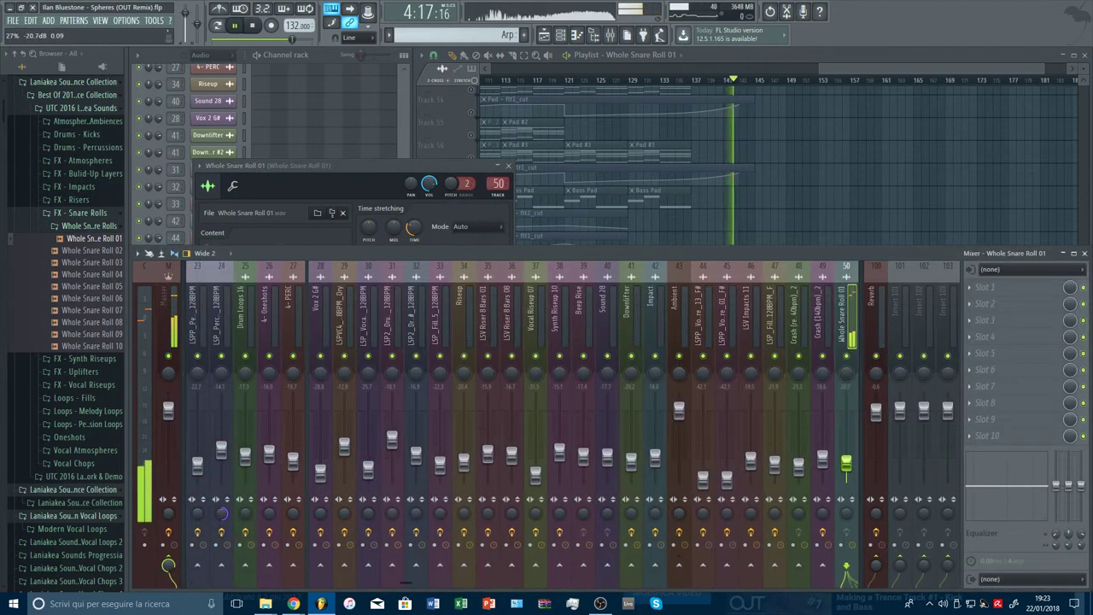
key("F9")
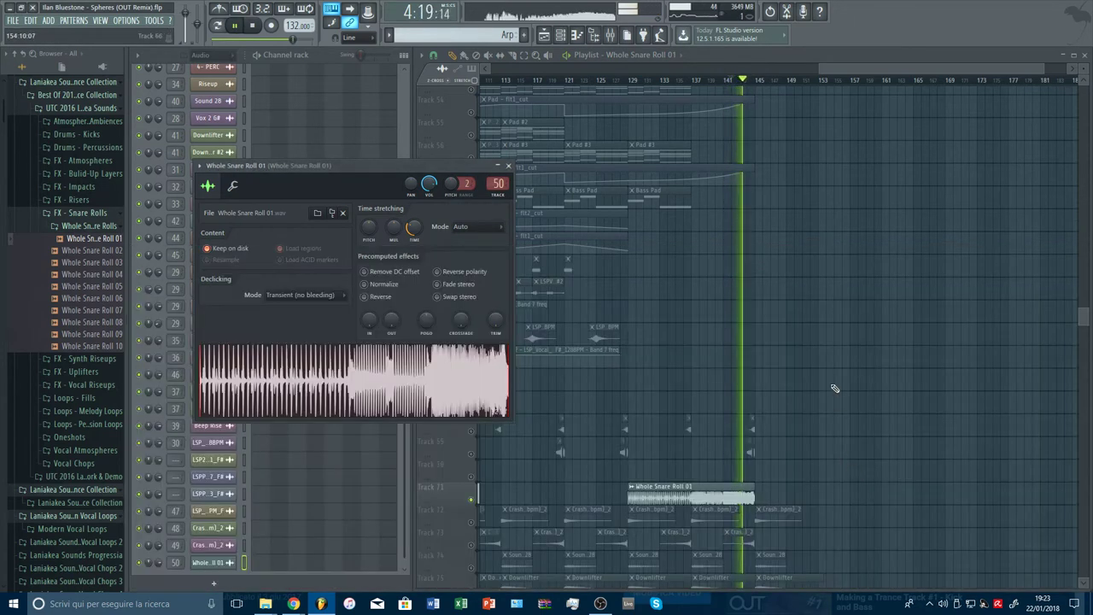
key("Escape")
Replace the snare roll on Track 71 with Whole Snare Roll 02 and play its ending with Tracks 68 and 69 unmuted
scroll(760, 83, "up", 6)
scroll(821, 324, "down", 1)
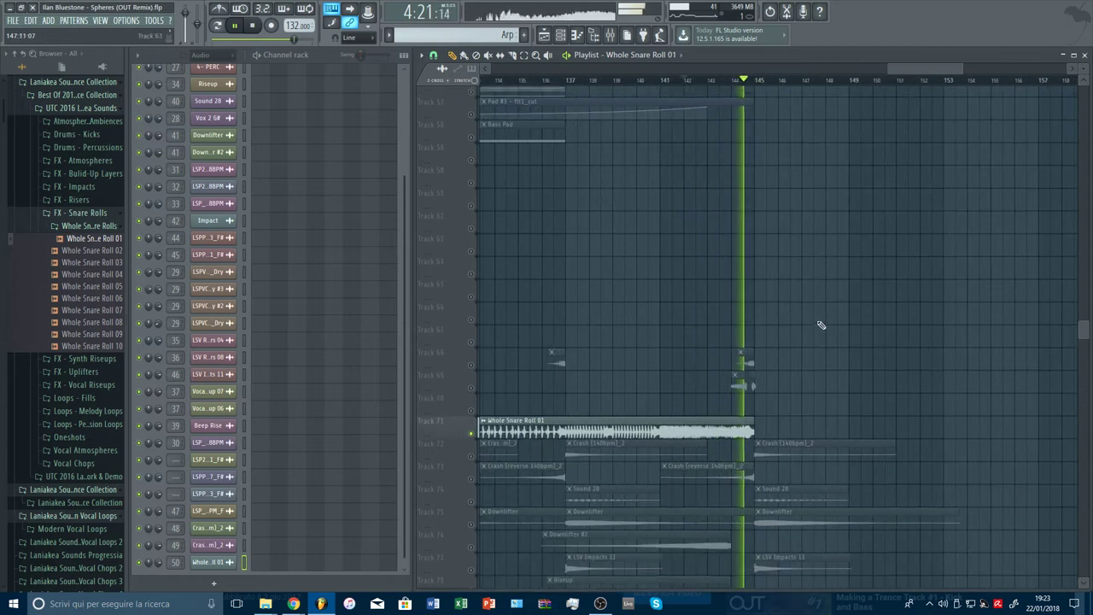
scroll(821, 325, "down", 1)
key("space")
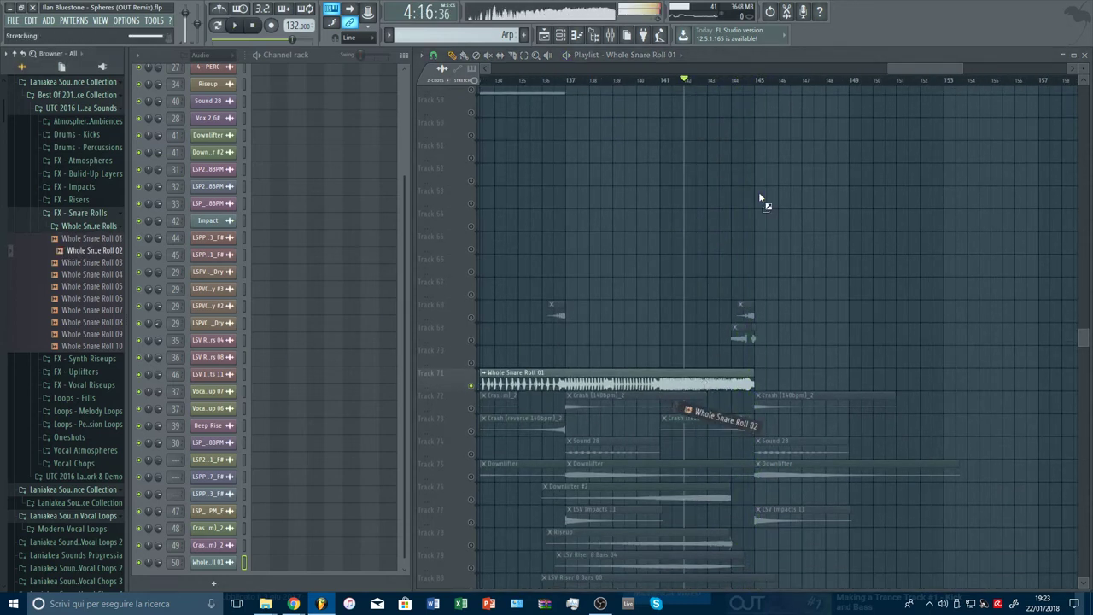
key("space")
left_click(732, 82)
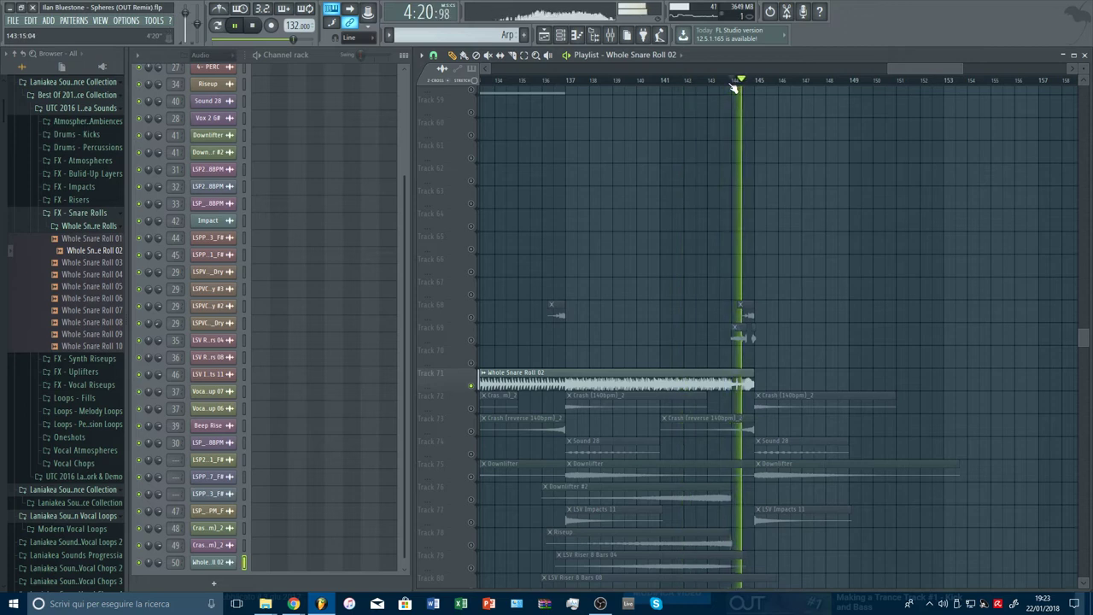
key("space")
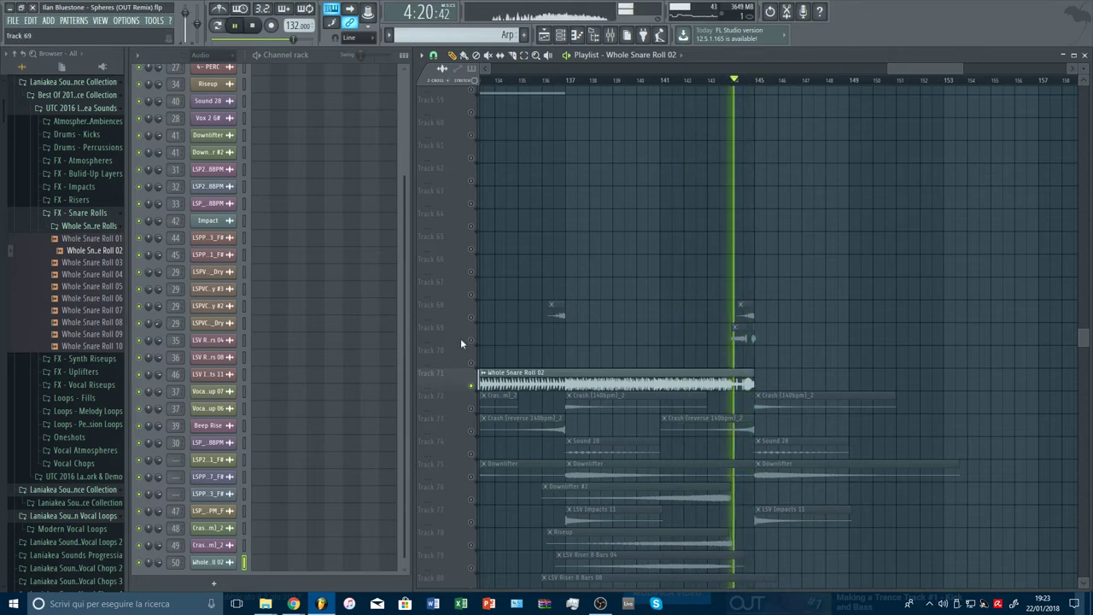
left_click(470, 340)
left_click(470, 317)
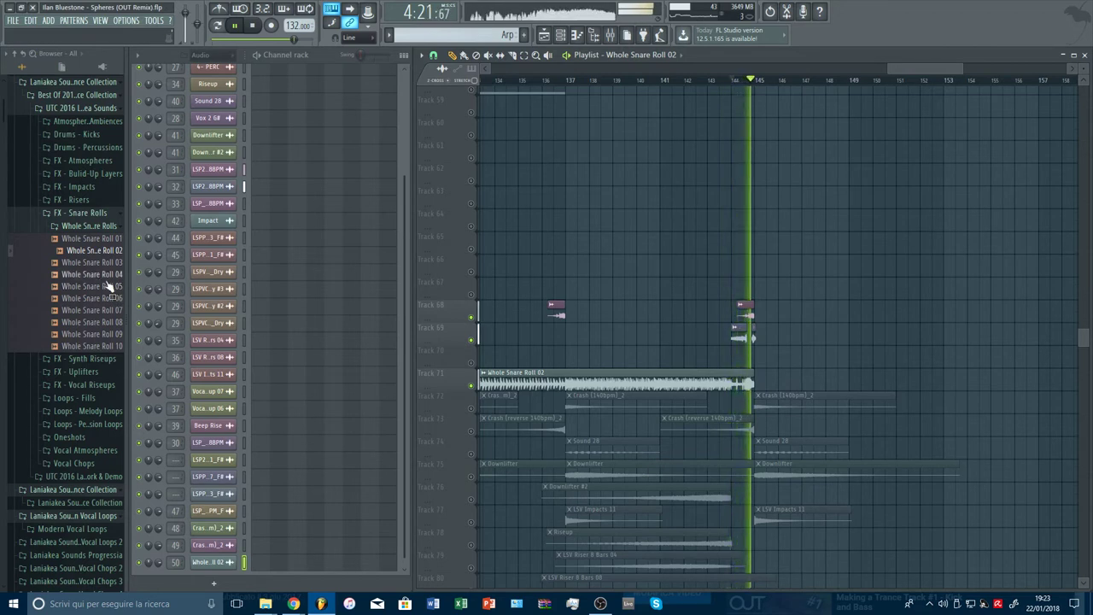
Try Whole Snare Roll 03 and Whole Snare Roll 04 in place of the snare roll on Track 71
key("space")
left_click_drag(691, 380, 693, 382)
key("space")
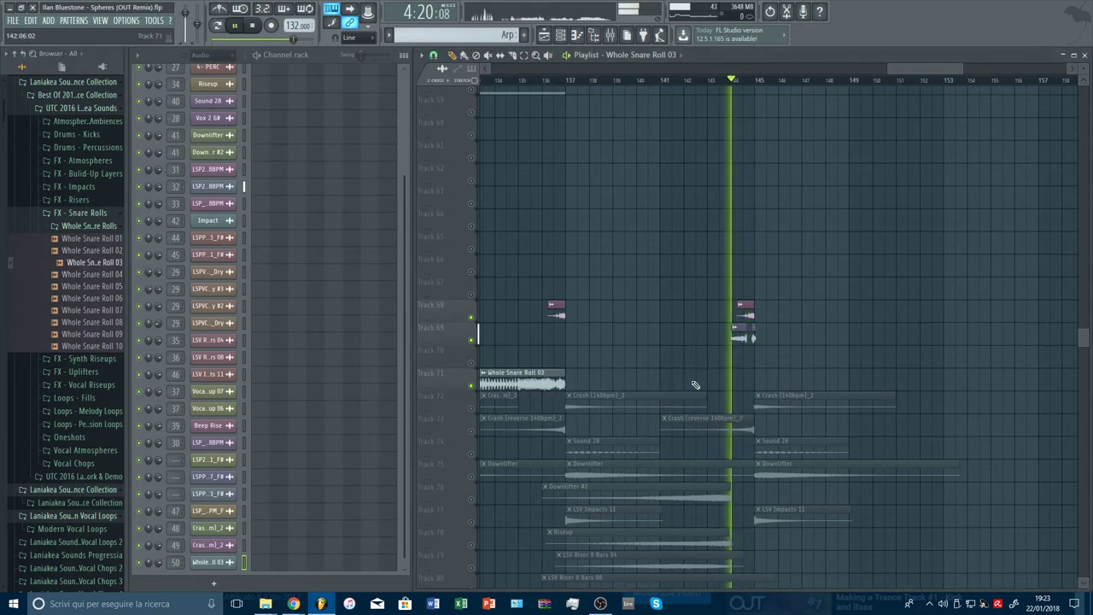
key("space")
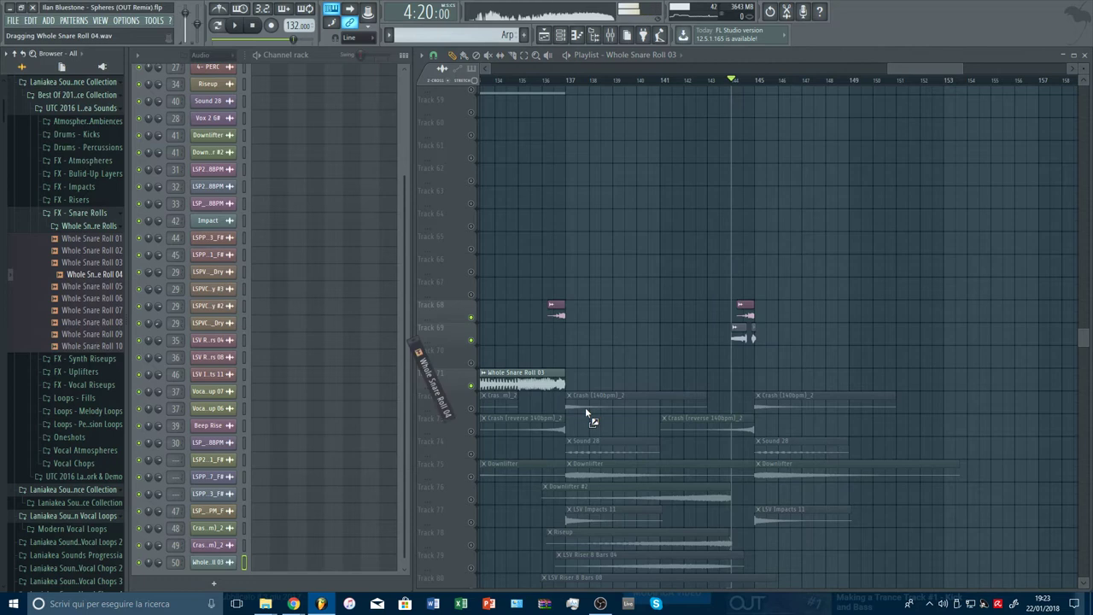
left_click_drag(617, 384, 591, 385)
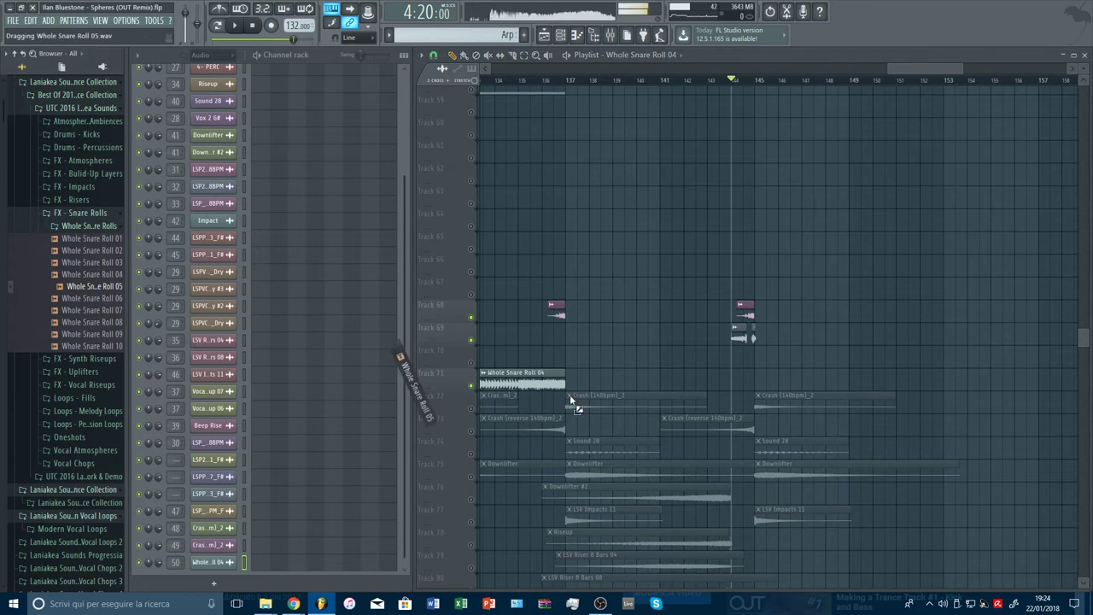
Try Whole Snare Roll 05 on Track 71, playing its ending from bar 141 and sliding the clip back to an earlier start
left_click_drag(583, 382, 647, 384)
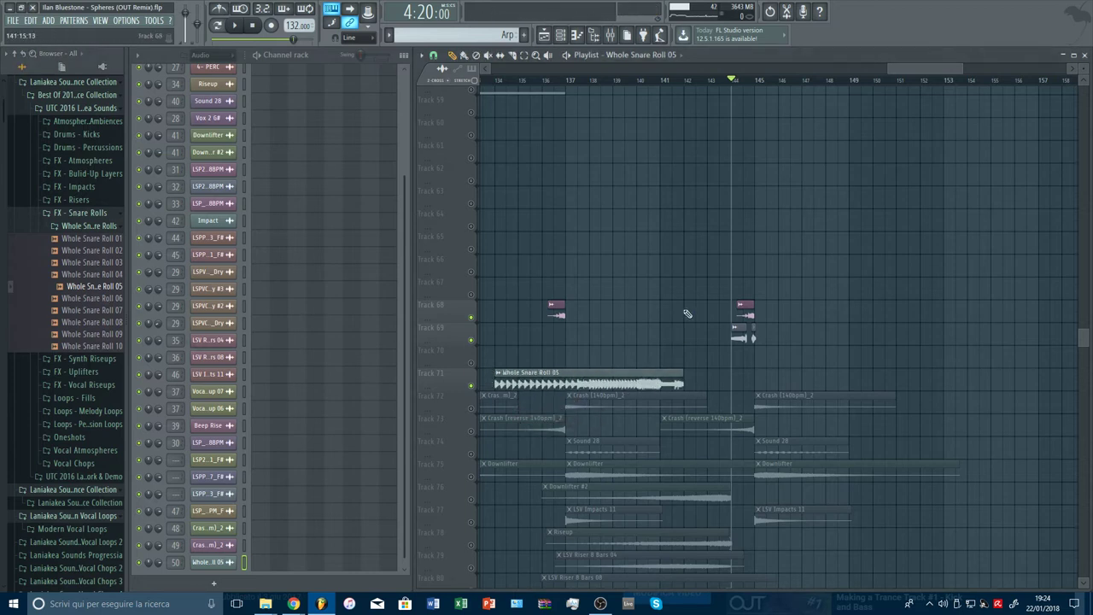
left_click(663, 81)
key("space")
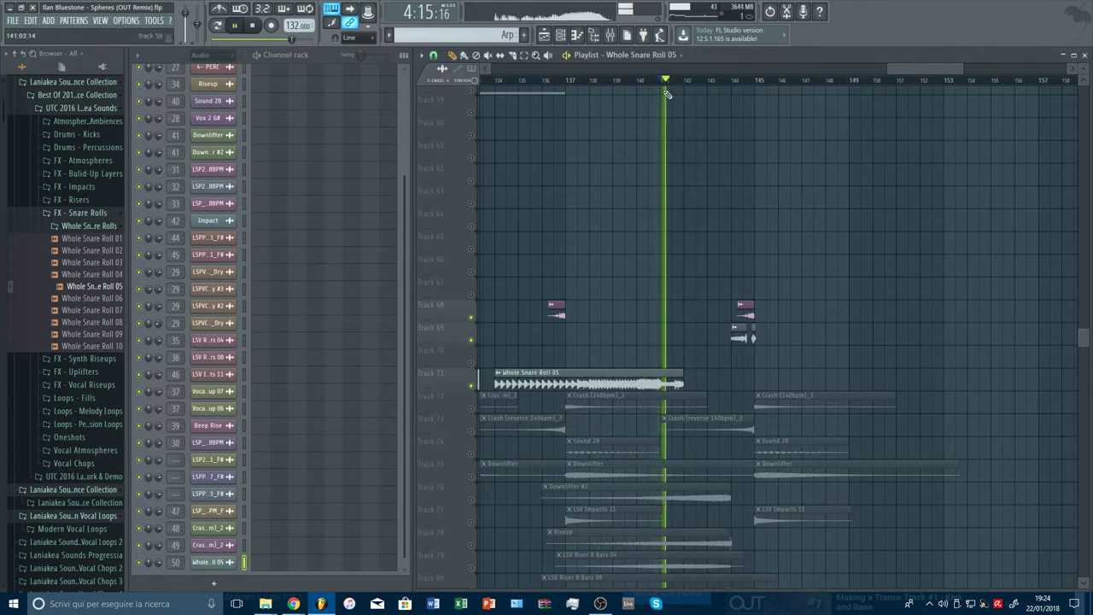
left_click_drag(618, 381, 500, 383)
key("space")
Try Whole Snare Roll 06 on Track 71, playing its ending with and without Track 68
left_click_drag(98, 298, 510, 375)
key("space")
left_click(538, 79)
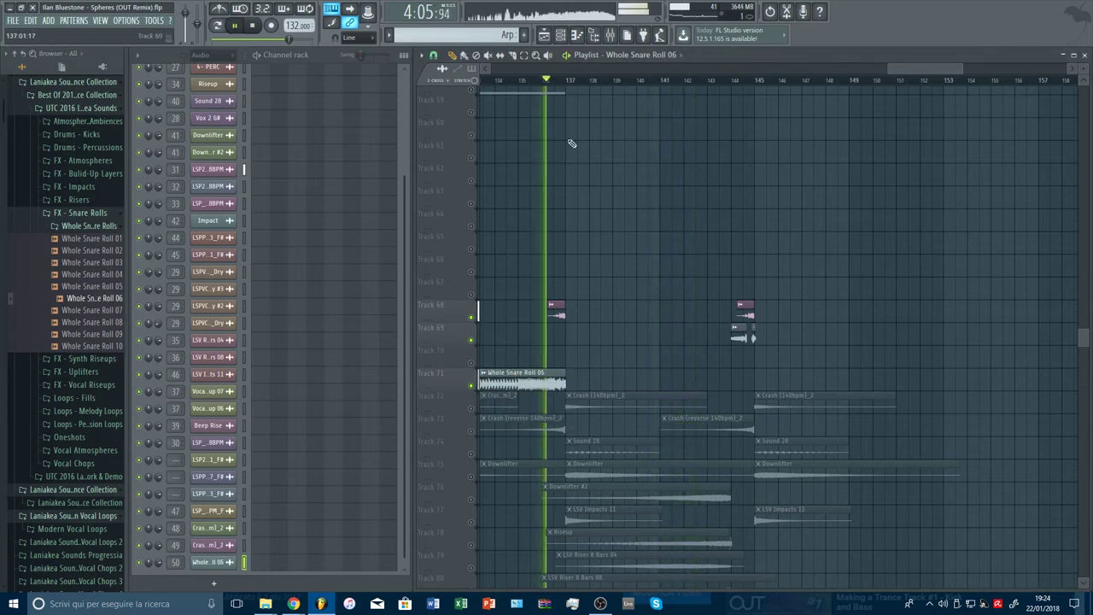
left_click(472, 316)
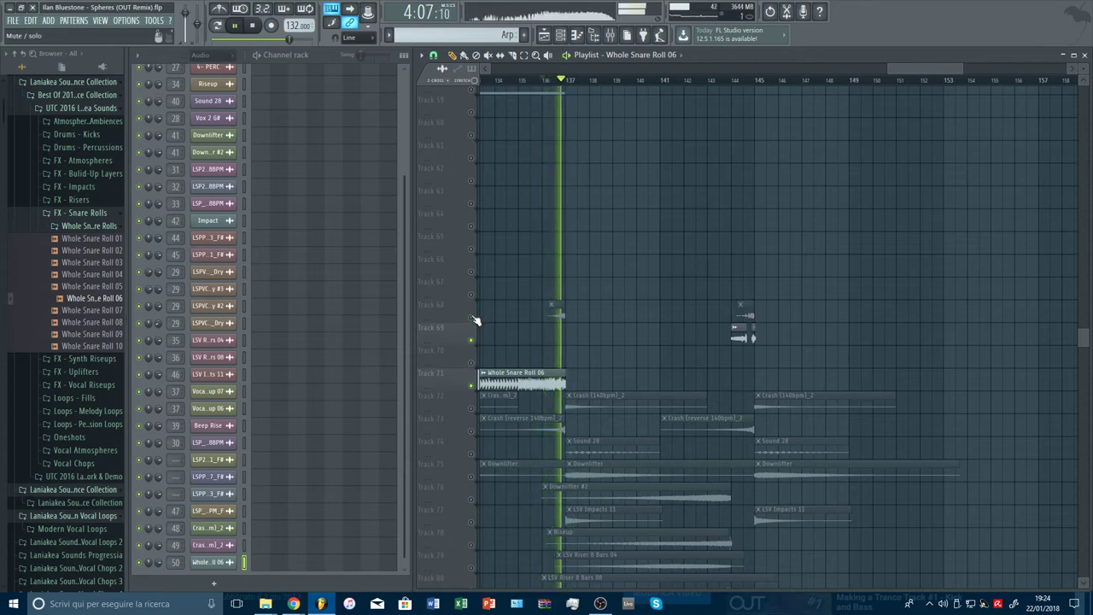
left_click(472, 316)
key("space")
Audition Whole Snare Roll 07 and Whole Snare Roll 08 on Track 71 by playing their endings
left_click_drag(94, 310, 502, 363)
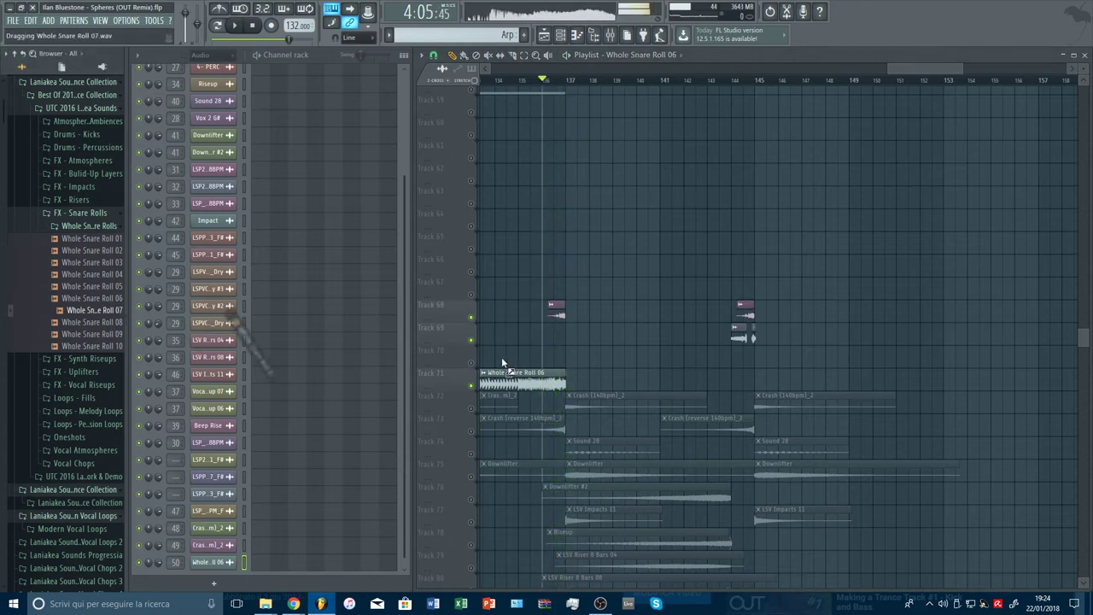
key("space")
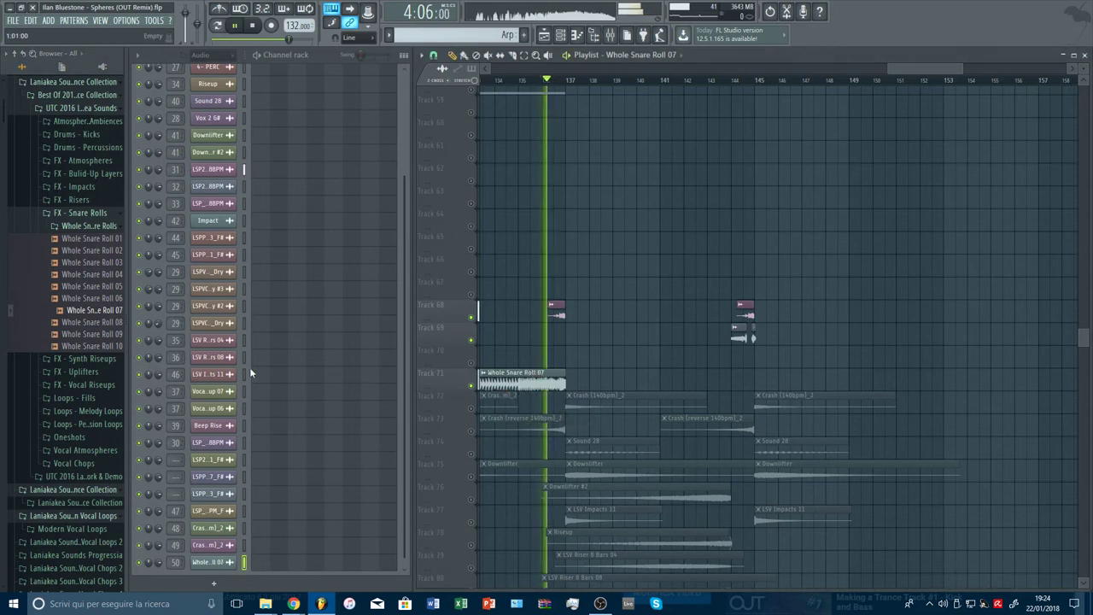
left_click(93, 322)
left_click_drag(153, 331, 531, 385)
key("space")
key("space")
Audition Whole Snare Roll 09 and Whole Snare Roll 10 on Track 71 by playing their endings
left_click_drag(94, 334, 531, 383)
key("space")
key("space")
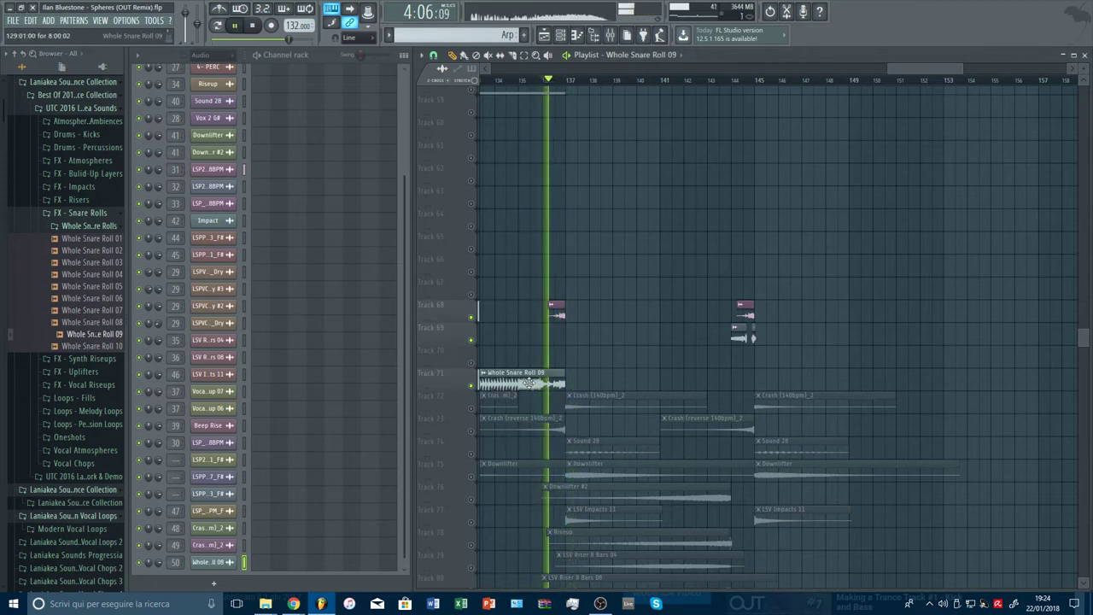
key("space")
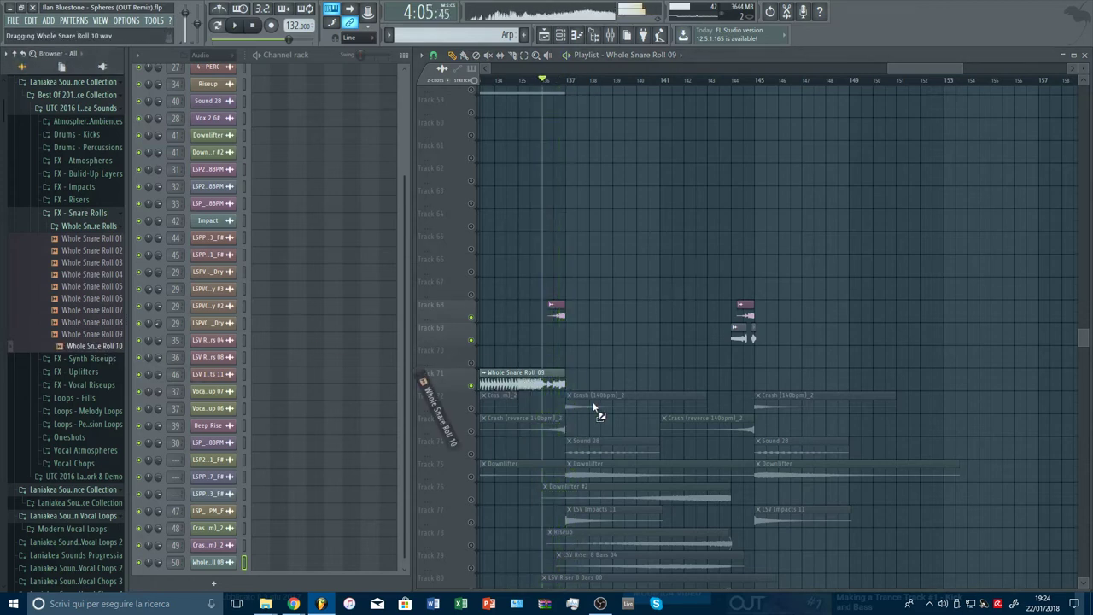
key("space")
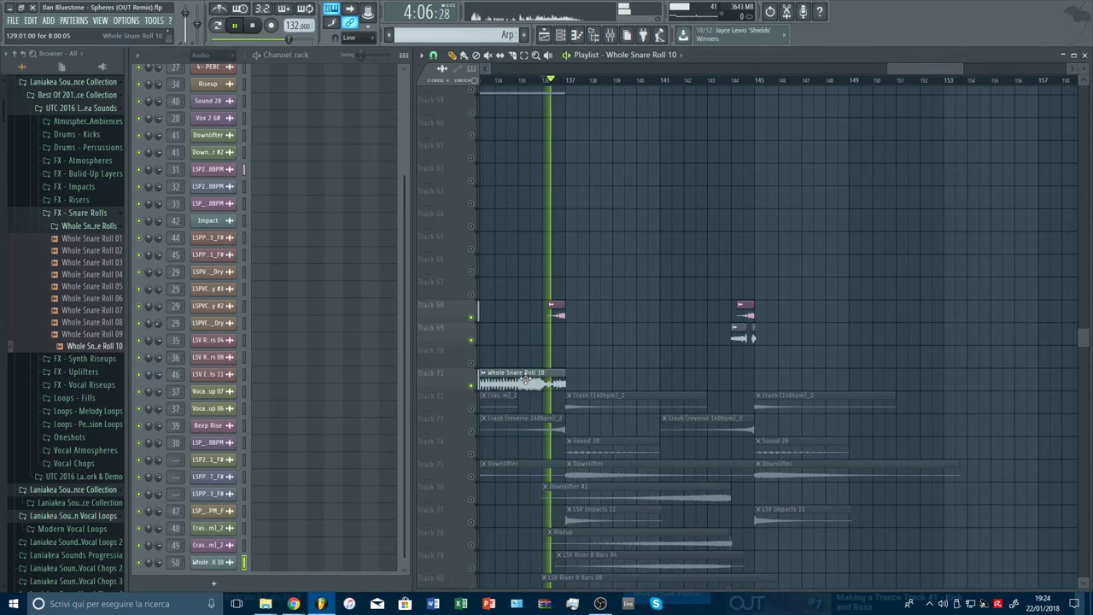
left_click(519, 80)
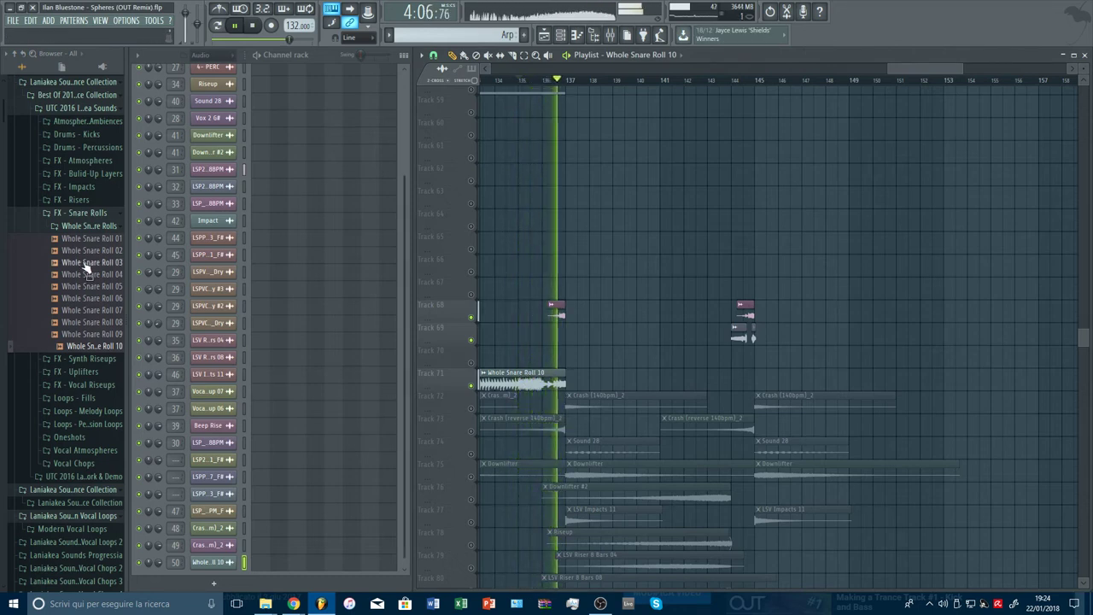
Retry Whole Snare Roll 03, restore Whole Snare Roll 02 on Track 71, and play the unsoloed arrangement from bar 129
left_click_drag(85, 265, 538, 384)
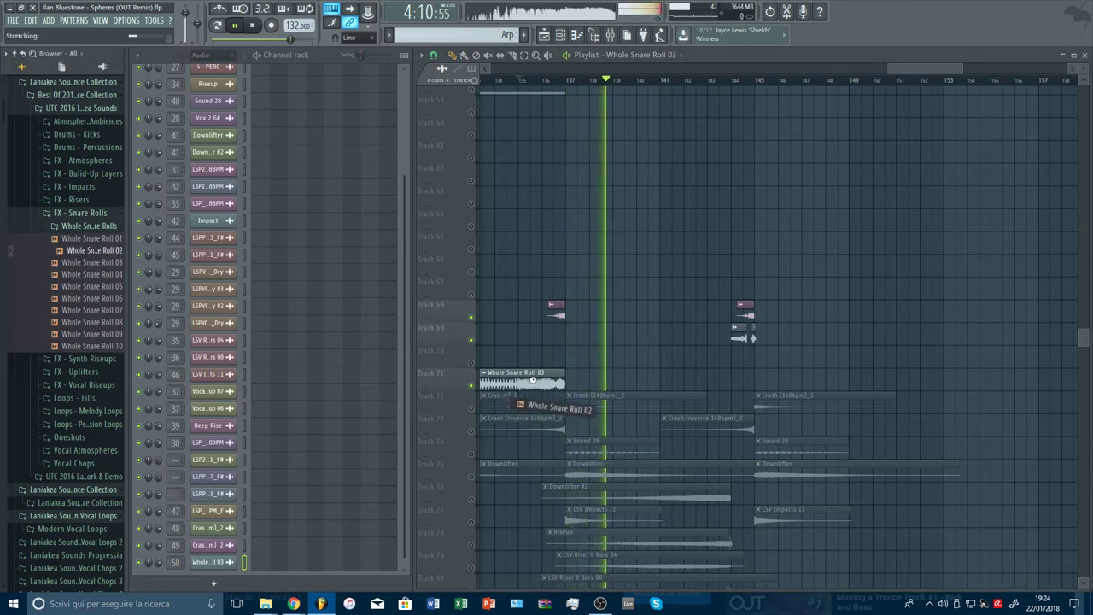
left_click_drag(533, 382, 533, 382)
key("space")
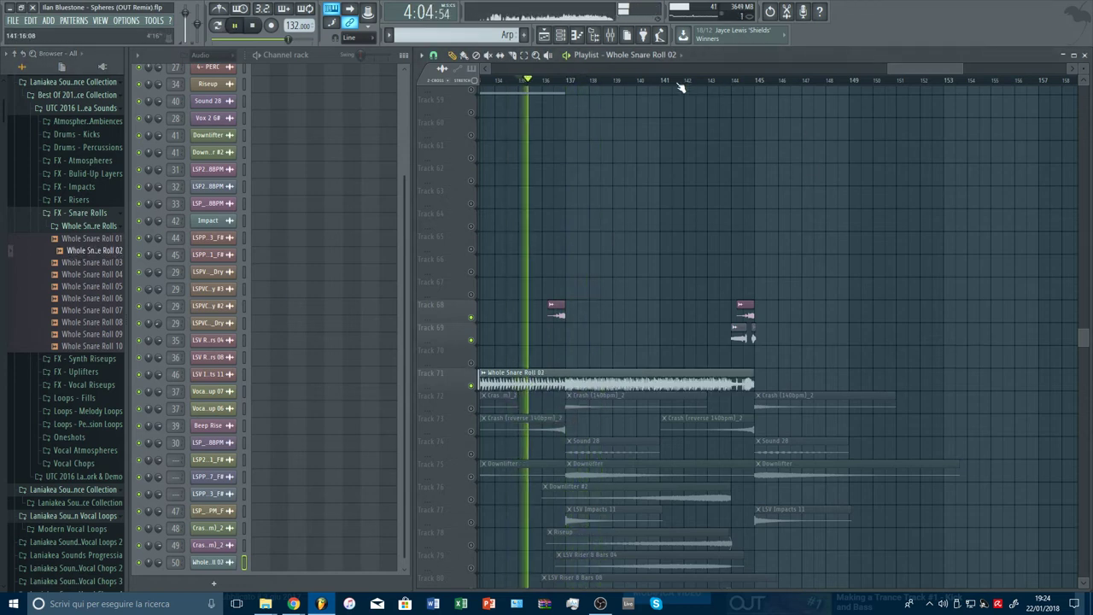
scroll(651, 83, "down", 3)
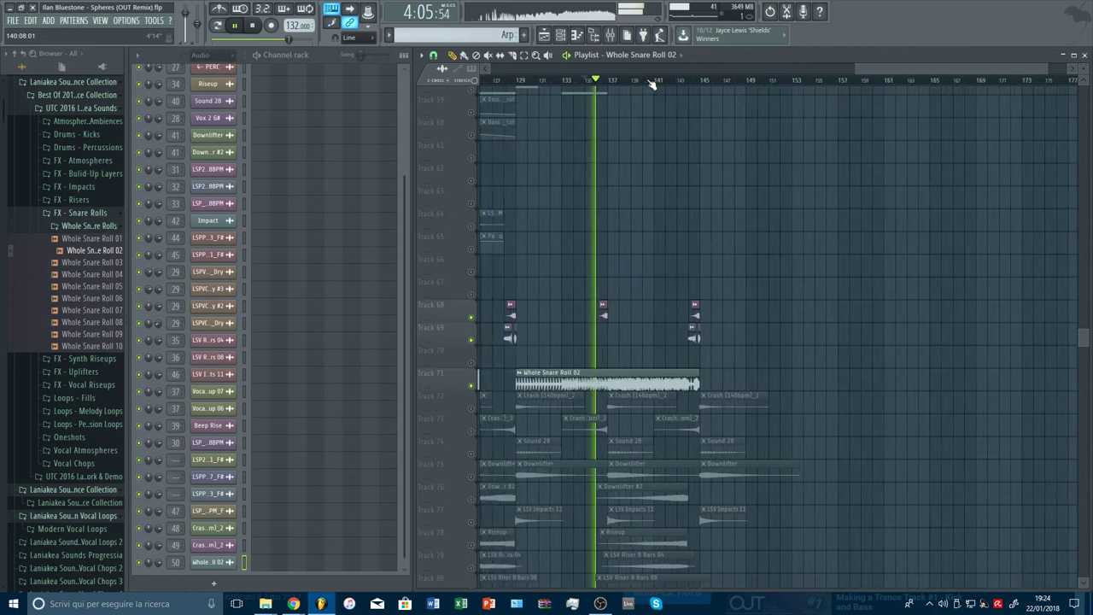
left_click(542, 80)
right_click(472, 386)
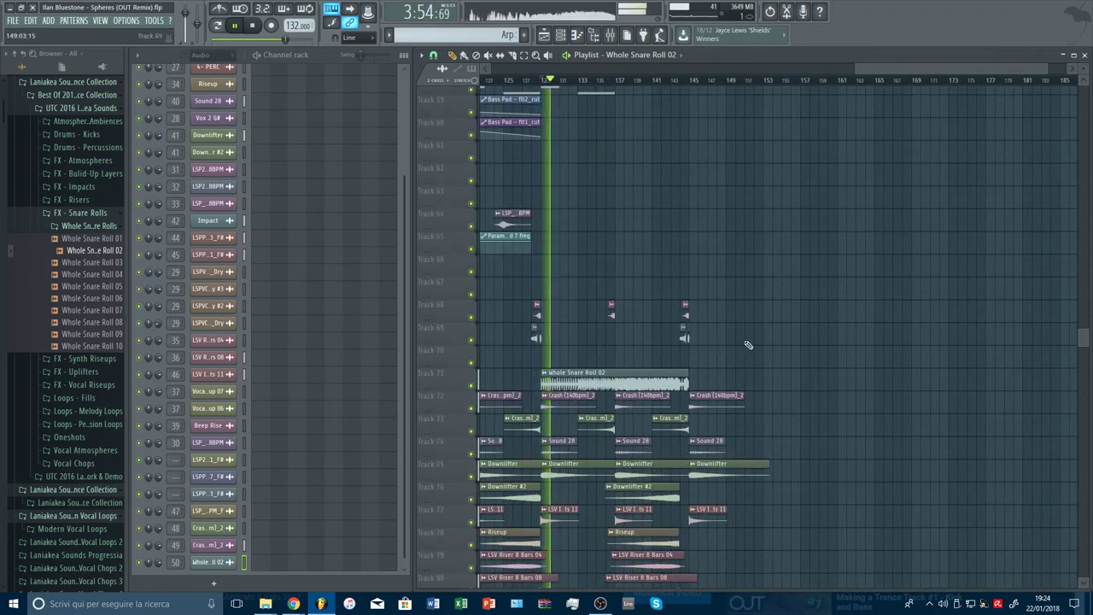
Extend the Bass Pad flt2_cut and flt1_cut automation clips to bar 137, adding an end point to the flt1_cut curve
scroll(748, 345, "up", 8)
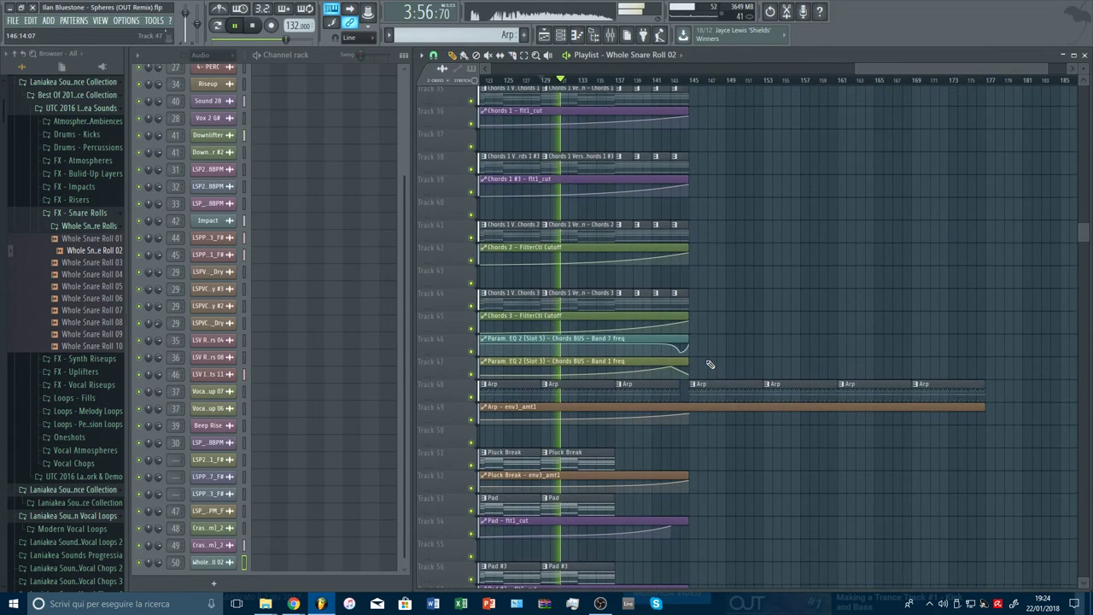
scroll(710, 365, "up", 11)
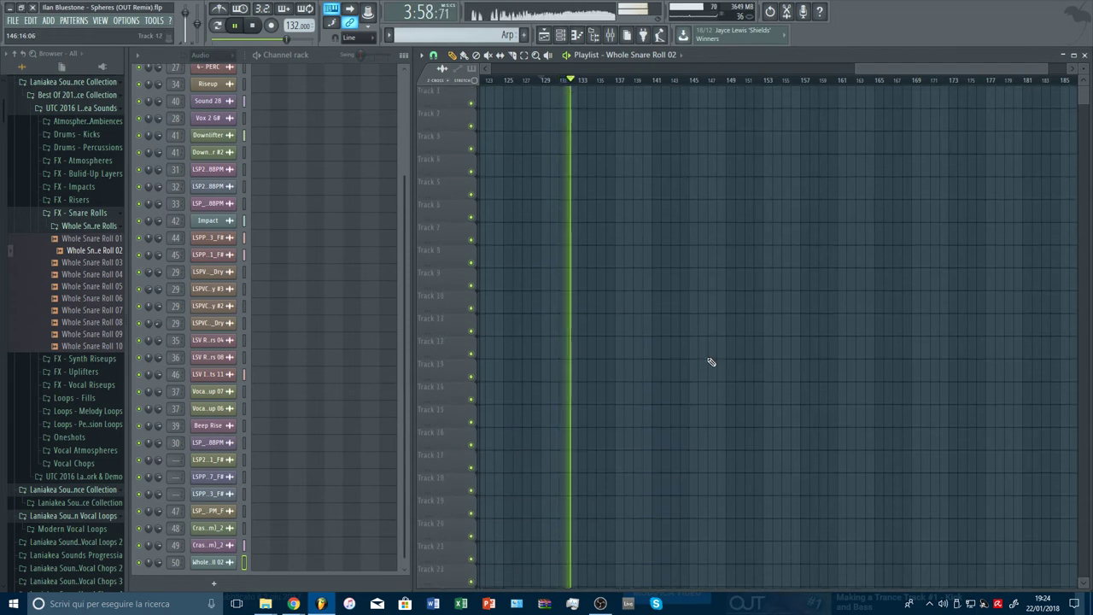
scroll(710, 362, "down", 16)
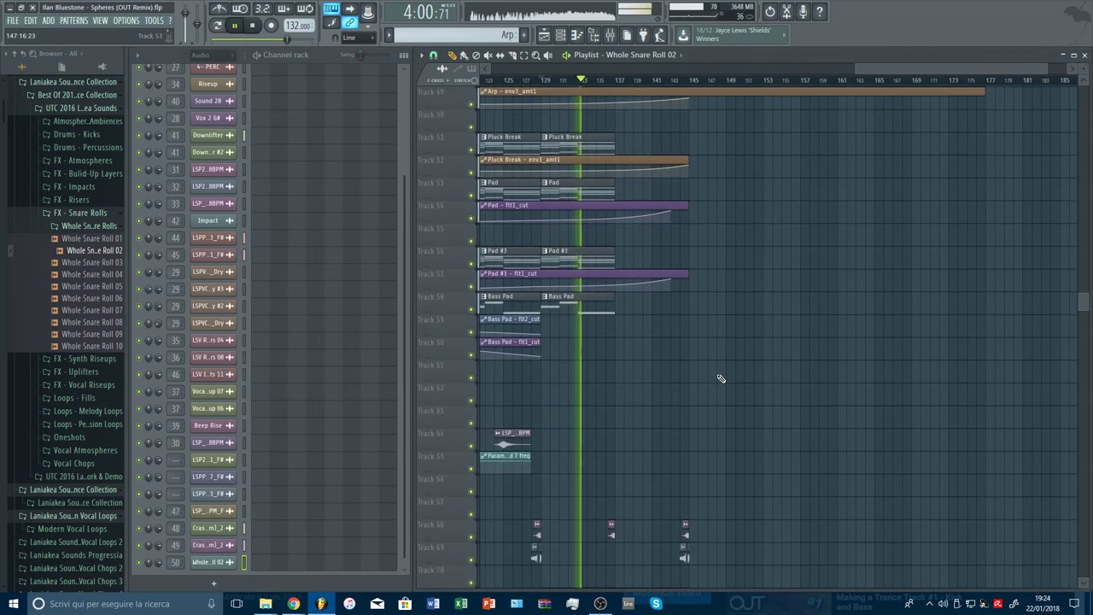
scroll(553, 287, "down", 1)
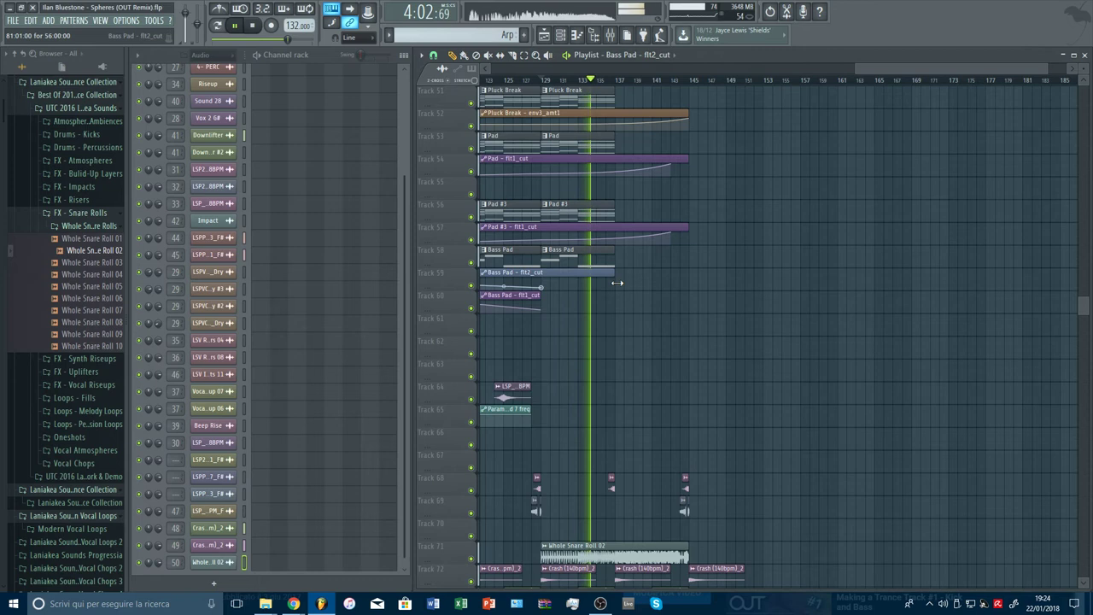
left_click_drag(541, 296, 614, 299)
right_click(614, 312)
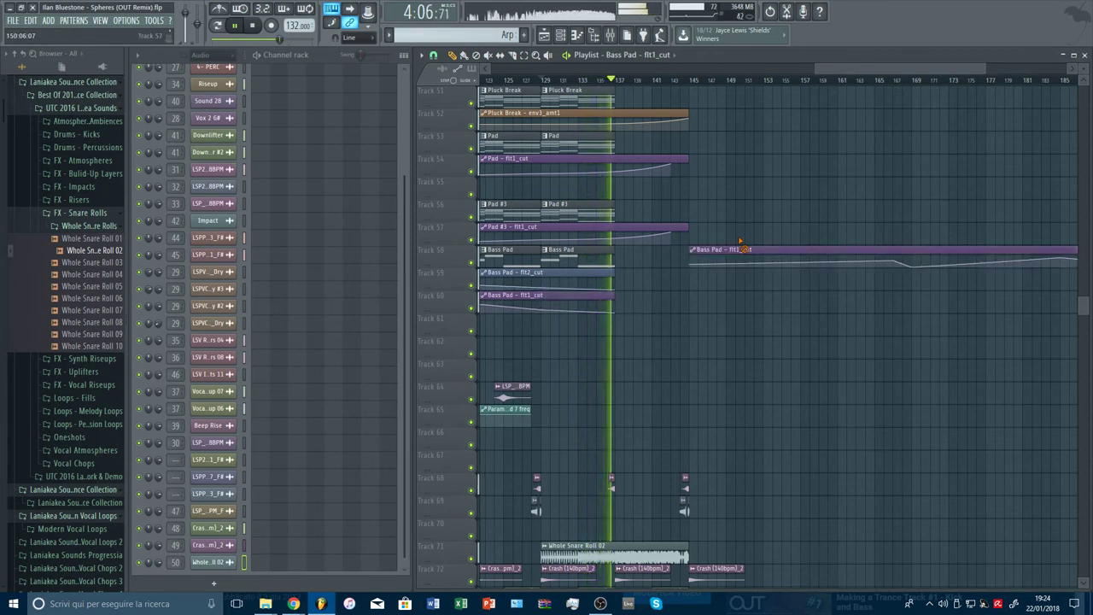
Add a fade-in to the Whole Snare Roll 02 sample in its channel settings and close them
scroll(742, 317, "down", 5)
scroll(818, 303, "up", 5)
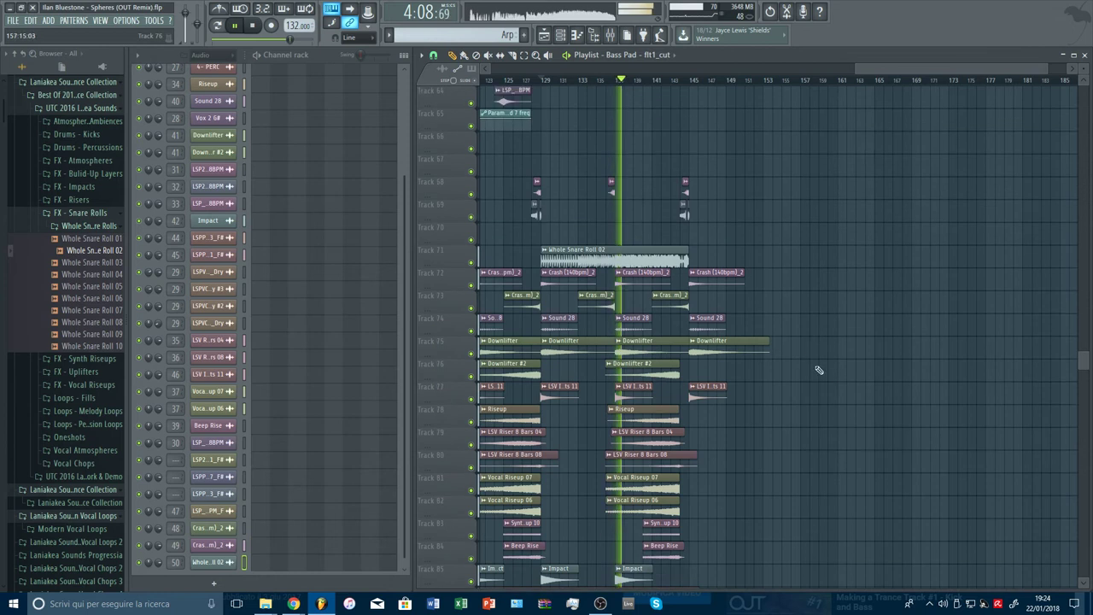
scroll(801, 404, "down", 1)
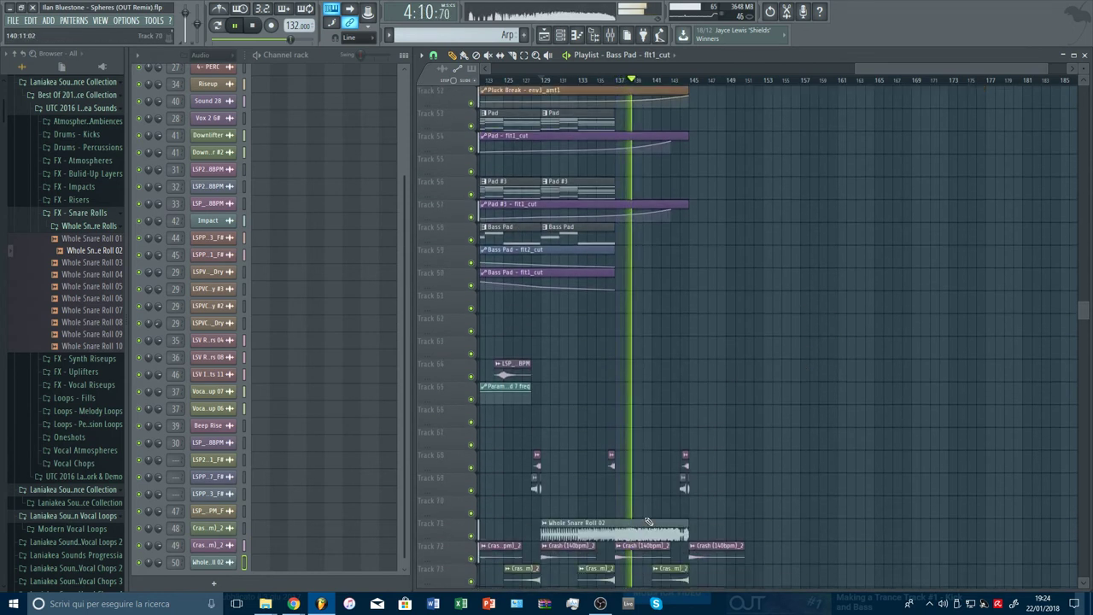
double_click(639, 523)
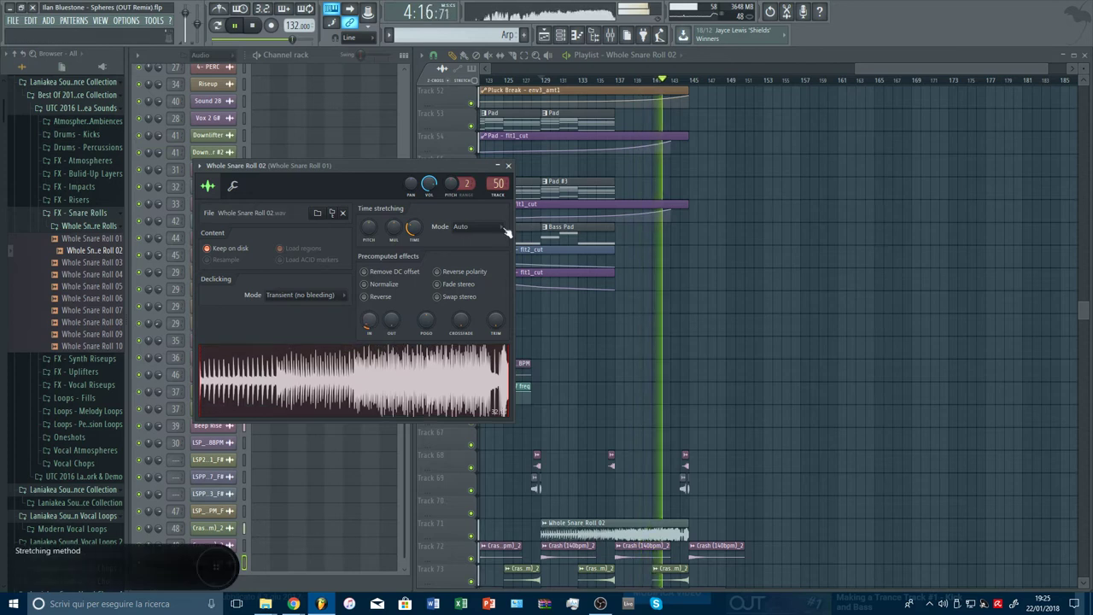
left_click(508, 166)
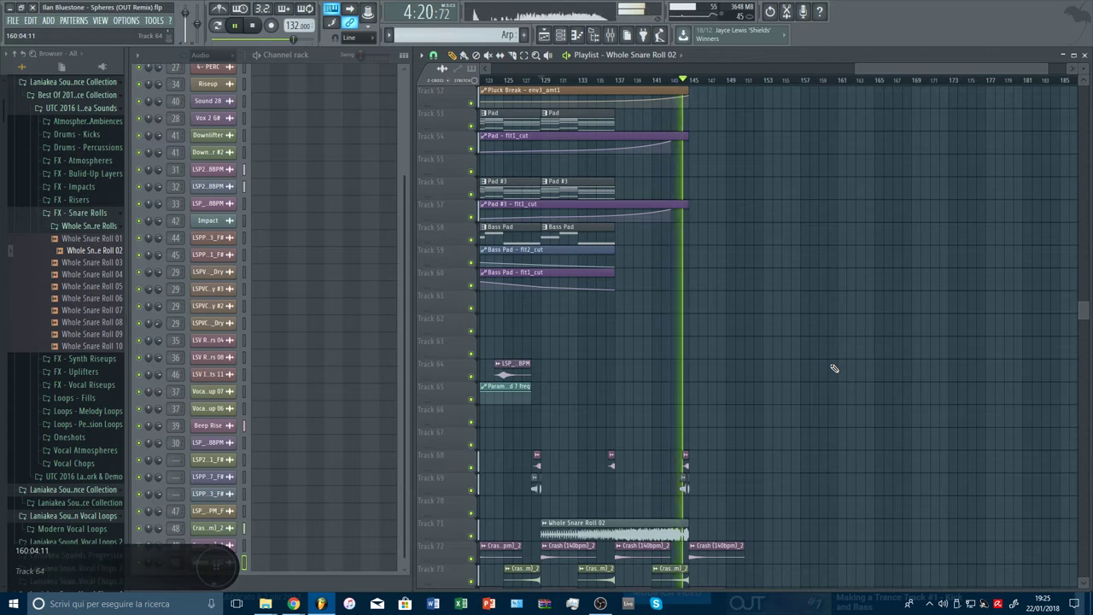
scroll(844, 395, "up", 6)
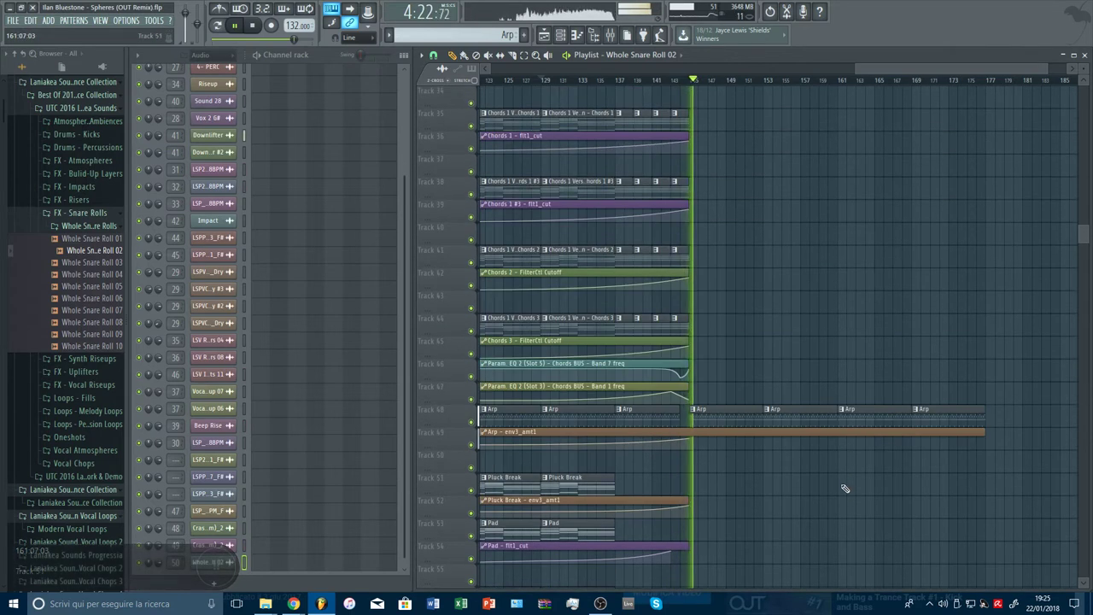
Stop the arrangement and play the Chords 1 and Chords 1 #3 patterns on their own in pattern mode
scroll(760, 342, "up", 3)
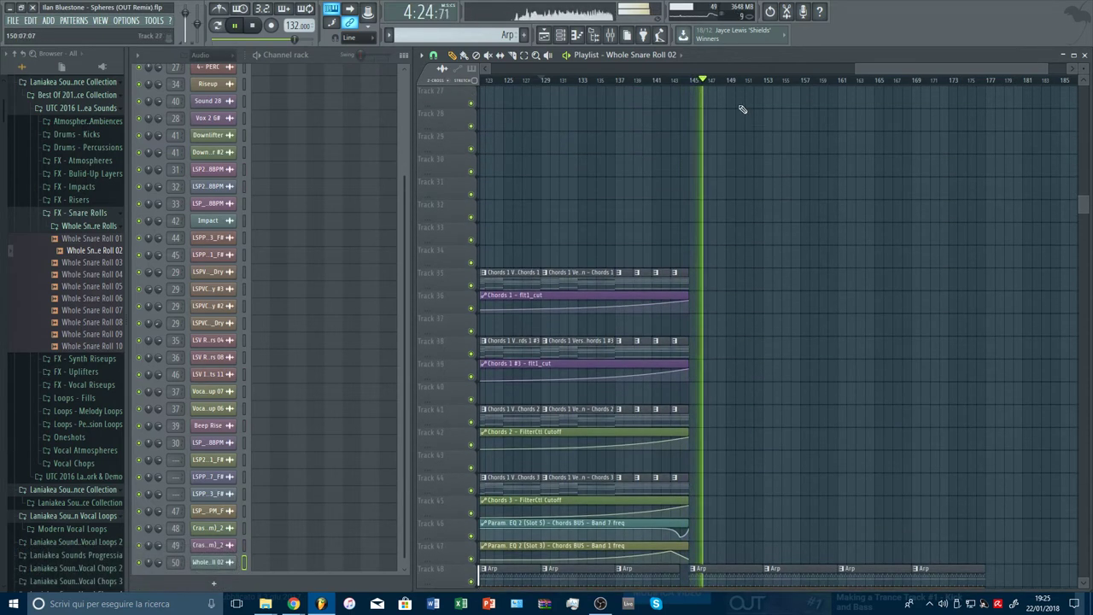
scroll(739, 85, "down", 2)
scroll(739, 86, "down", 2)
key("space")
left_click(568, 254)
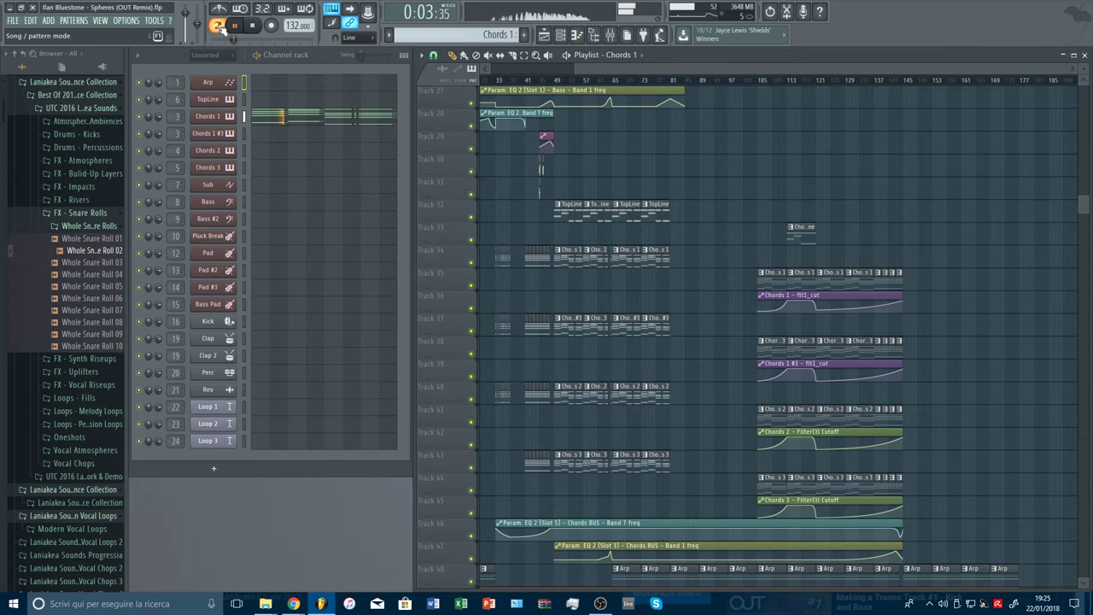
left_click(646, 321)
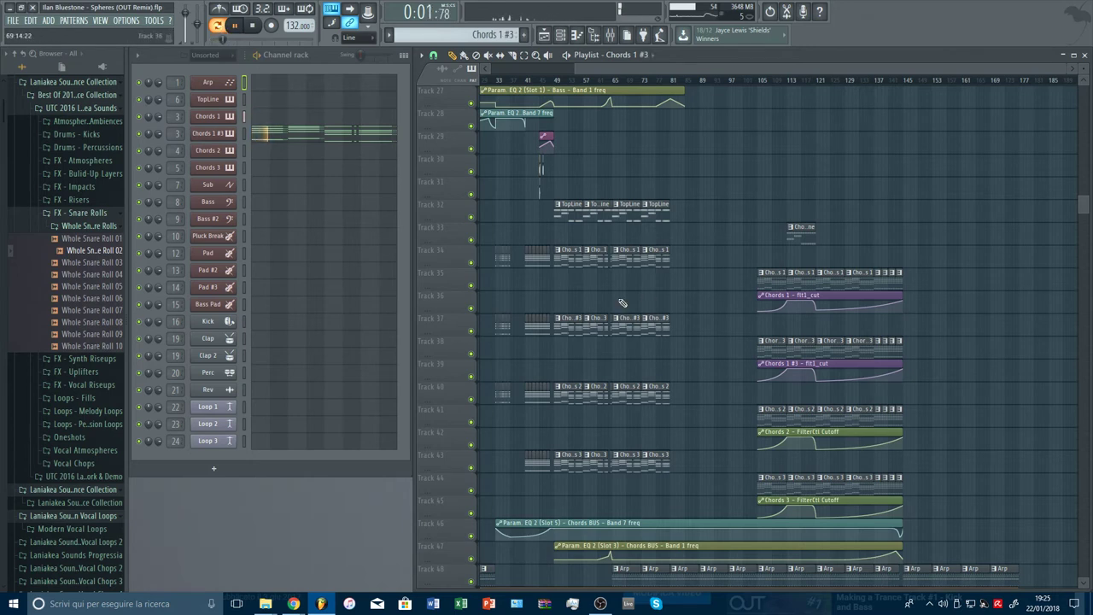
Duplicate the drum, loop and percussion clips on Tracks 1 to 13 from bars 65–80 further along the playlist
left_click_drag(729, 69, 768, 76)
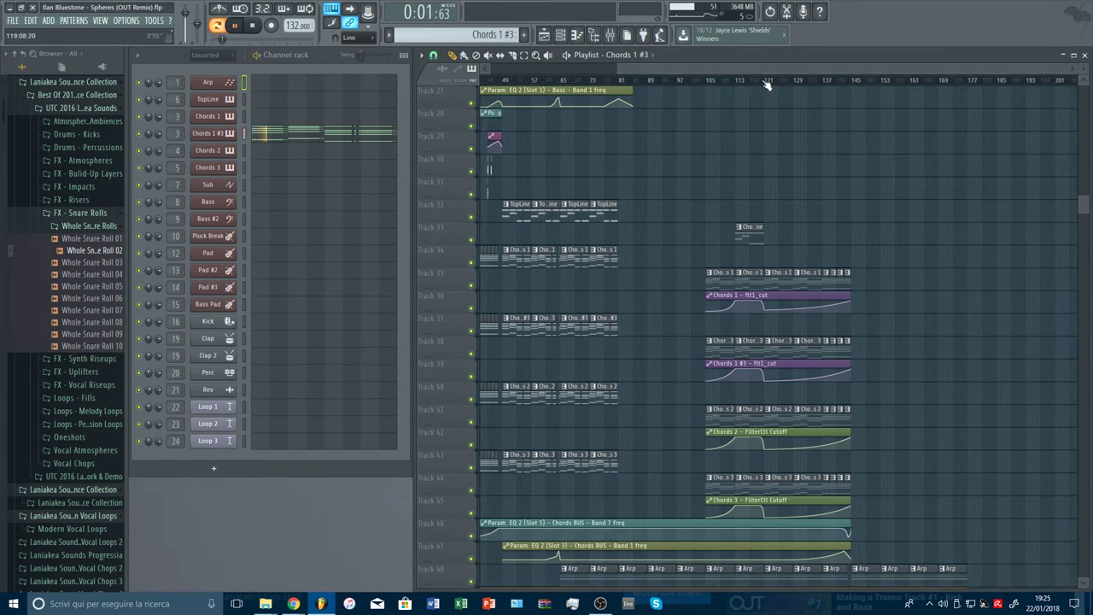
scroll(873, 196, "up", 5)
scroll(873, 197, "up", 3)
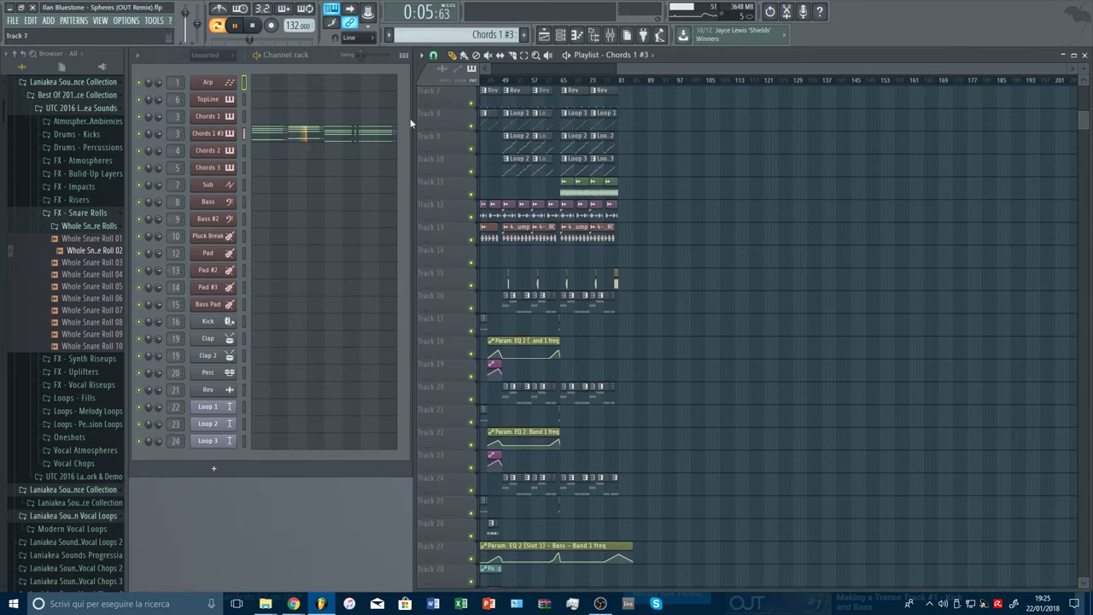
scroll(584, 81, "up", 5)
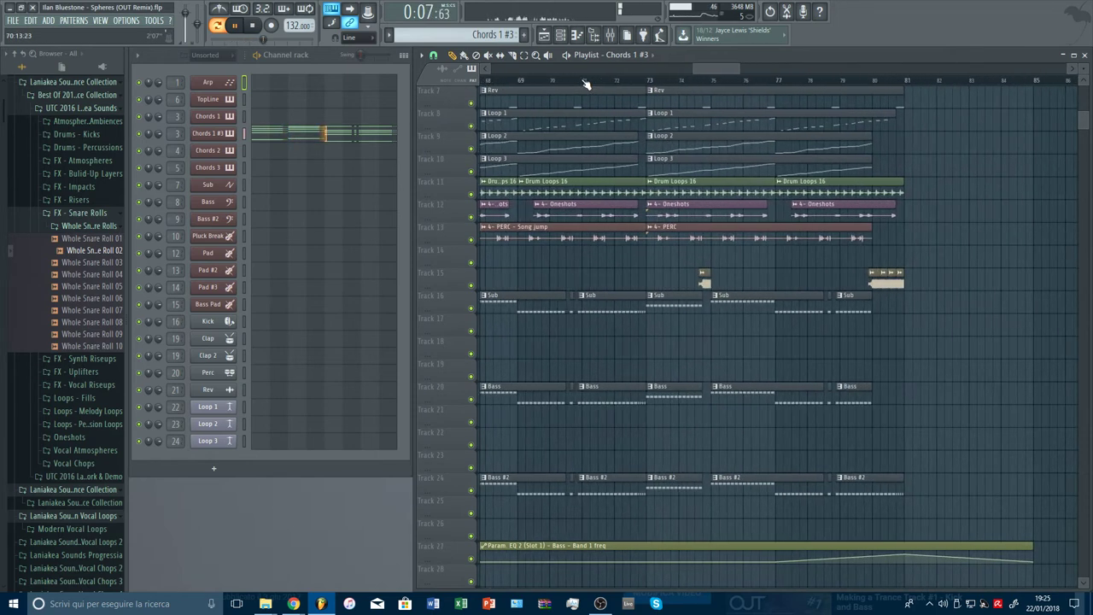
scroll(584, 80, "down", 4)
scroll(585, 83, "down", 2)
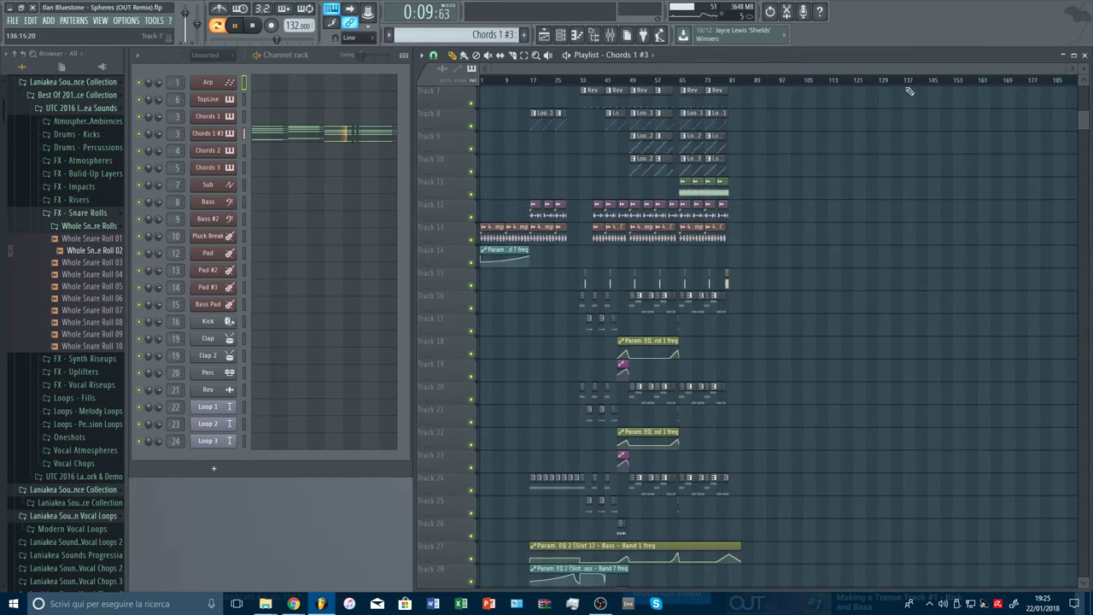
scroll(889, 171, "up", 2)
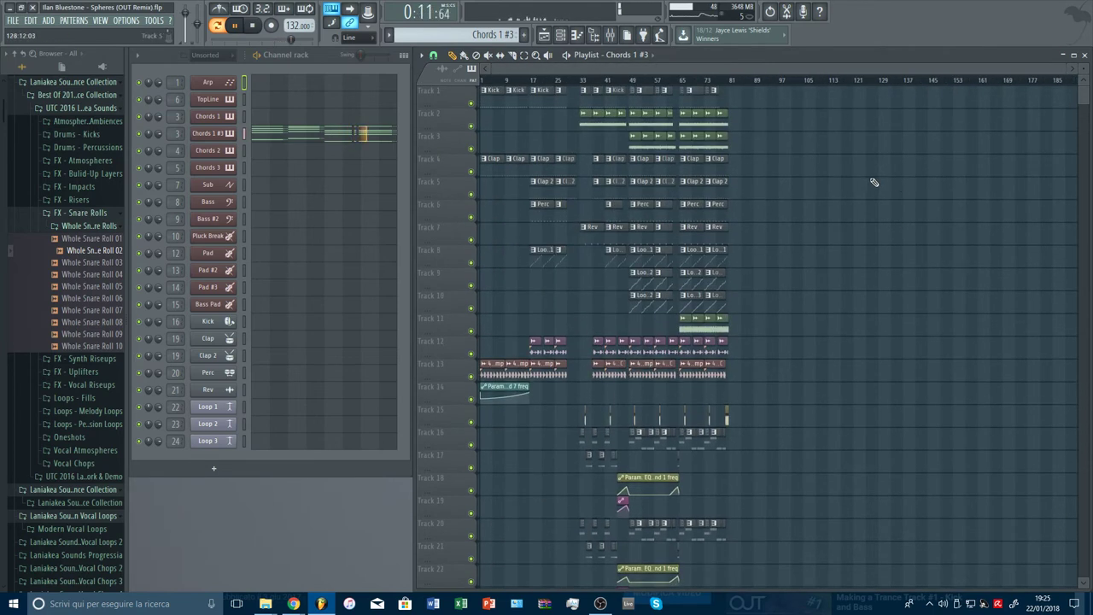
scroll(721, 82, "up", 3)
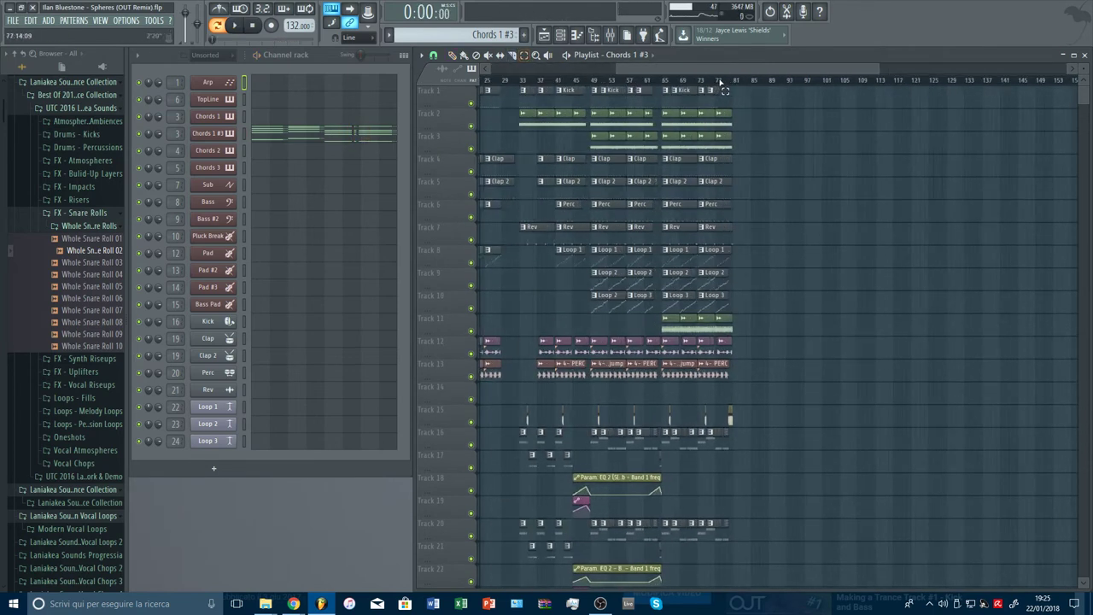
left_click_drag(610, 378, 773, 85)
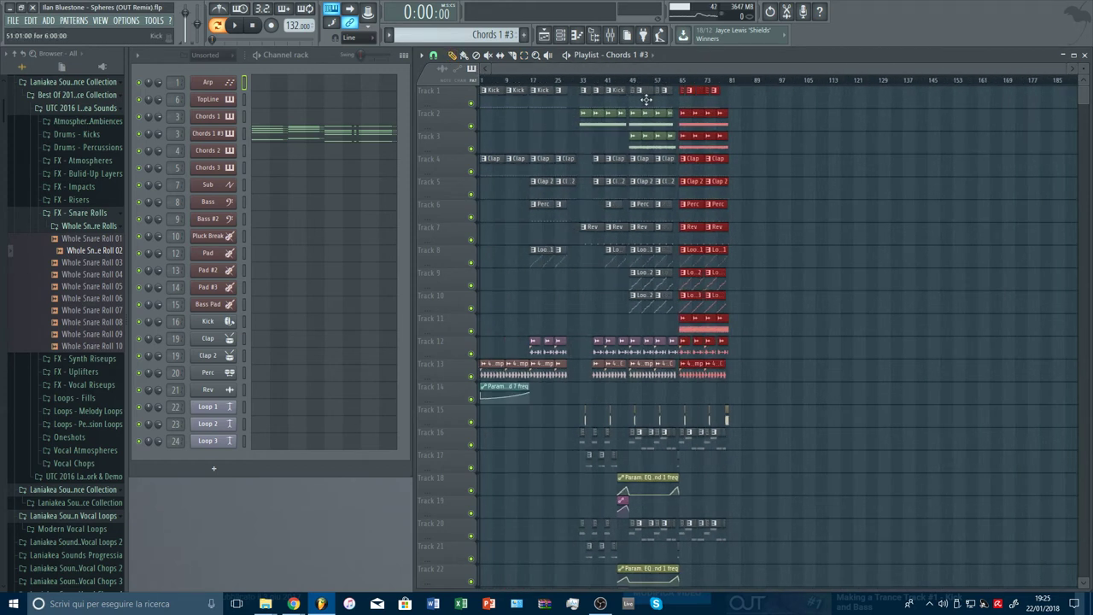
left_click_drag(1090, 150, 1045, 163)
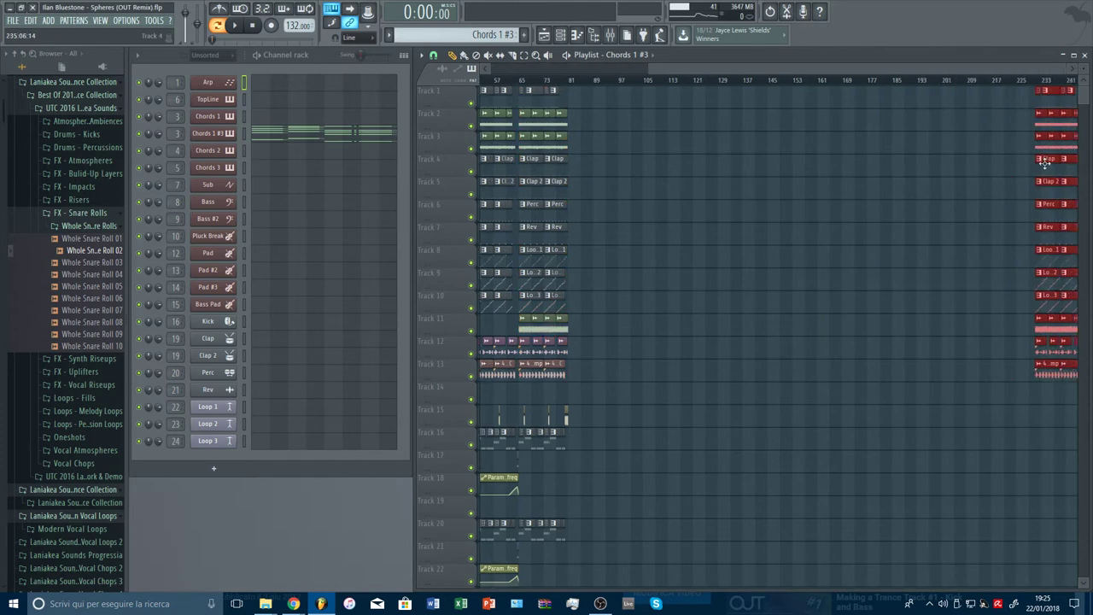
Move the duplicated drum, loop and percussion clips so they start at bar 145, right after the break
scroll(866, 271, "down", 6)
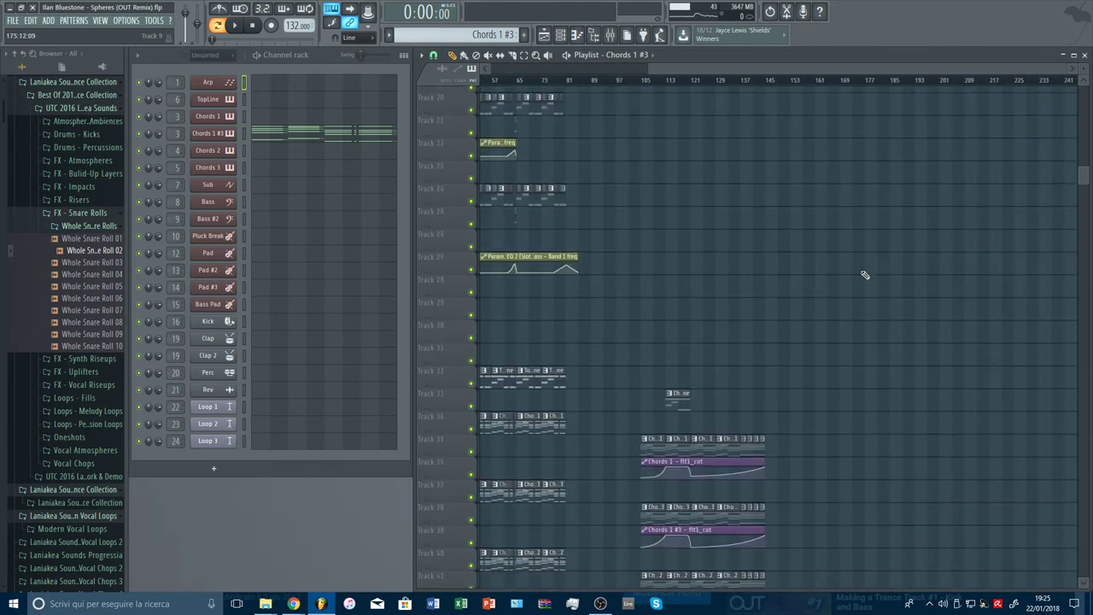
scroll(796, 296, "up", 10)
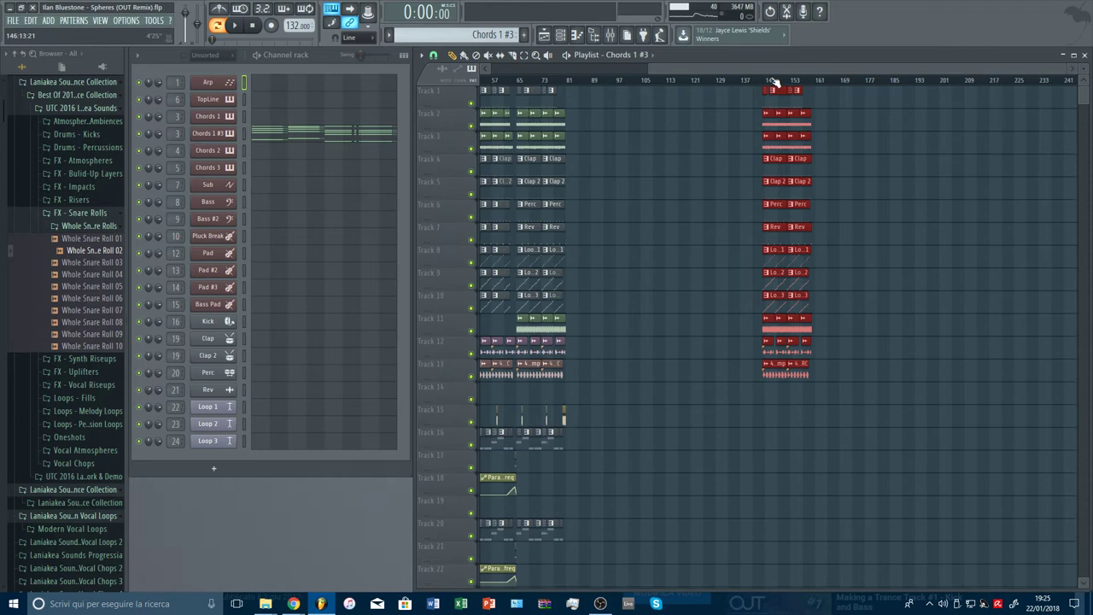
scroll(776, 81, "up", 3)
scroll(775, 80, "up", 3)
left_click_drag(802, 70, 888, 69)
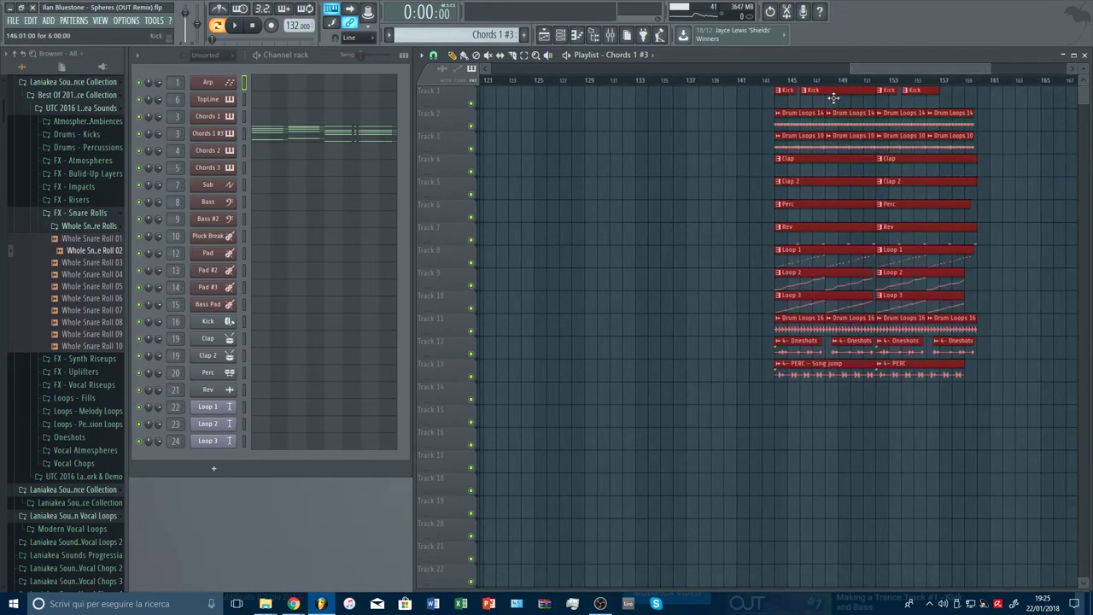
left_click_drag(833, 96, 844, 94)
Play the arrangement from just before bar 145 to hear the break lead into the duplicated drums
key("space")
scroll(784, 84, "down", 3)
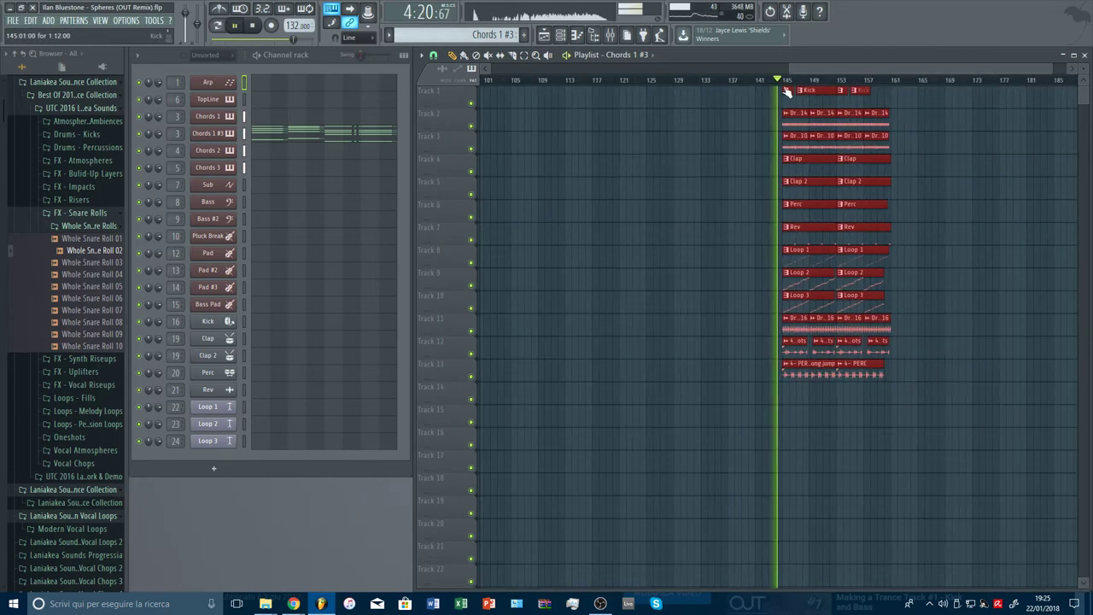
scroll(922, 277, "down", 8)
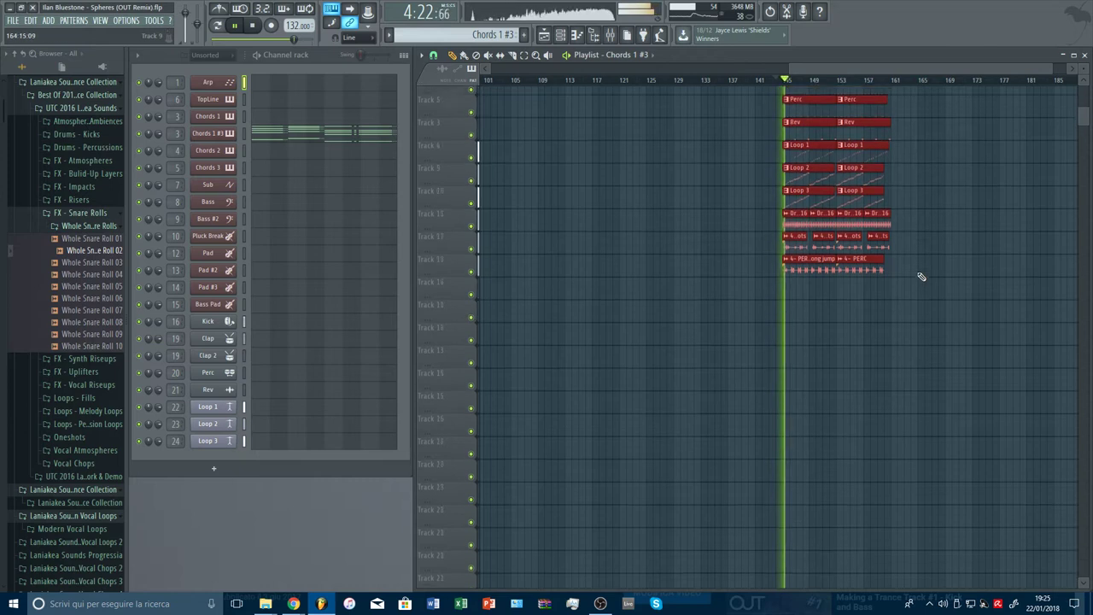
scroll(922, 277, "down", 2)
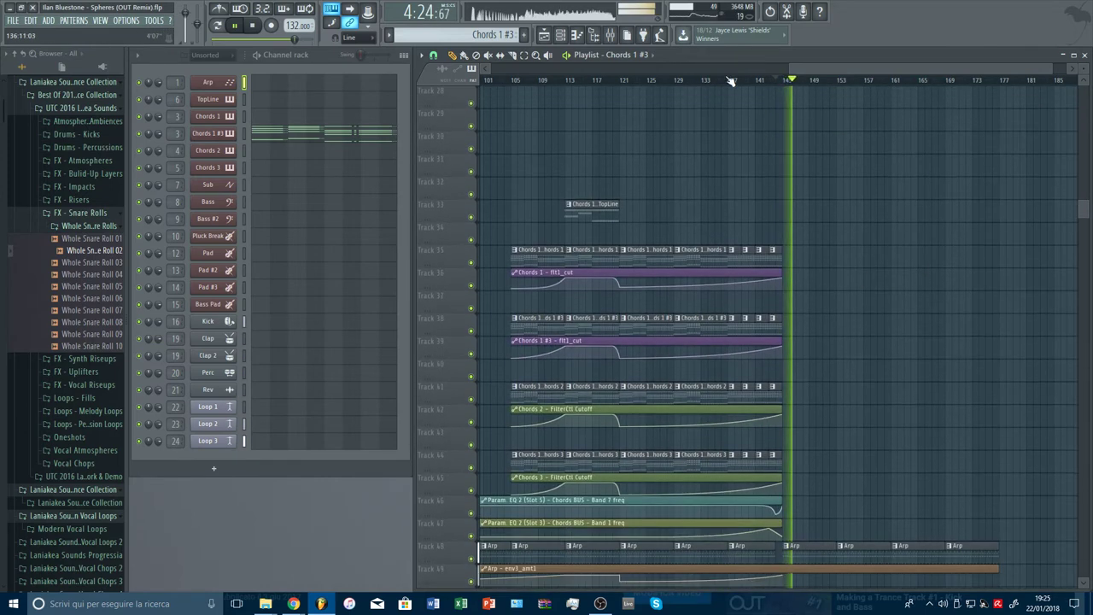
scroll(737, 85, "down", 3)
key("space")
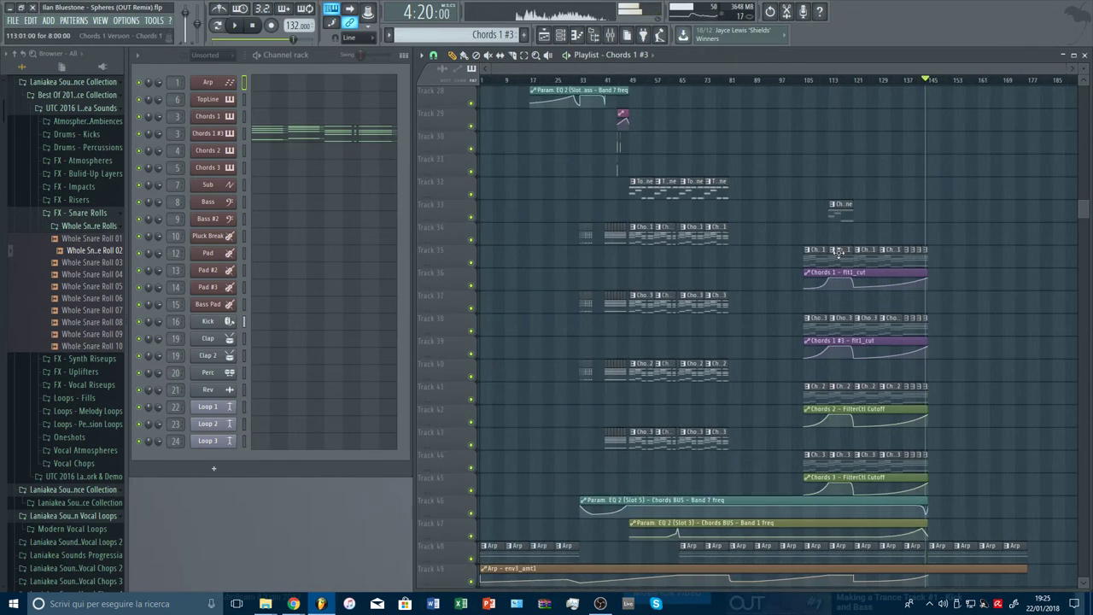
Place the Bass 2 Version pattern on Track 33 and the Chords 2 Version pattern on Track 34 at bar 145
left_click(839, 252)
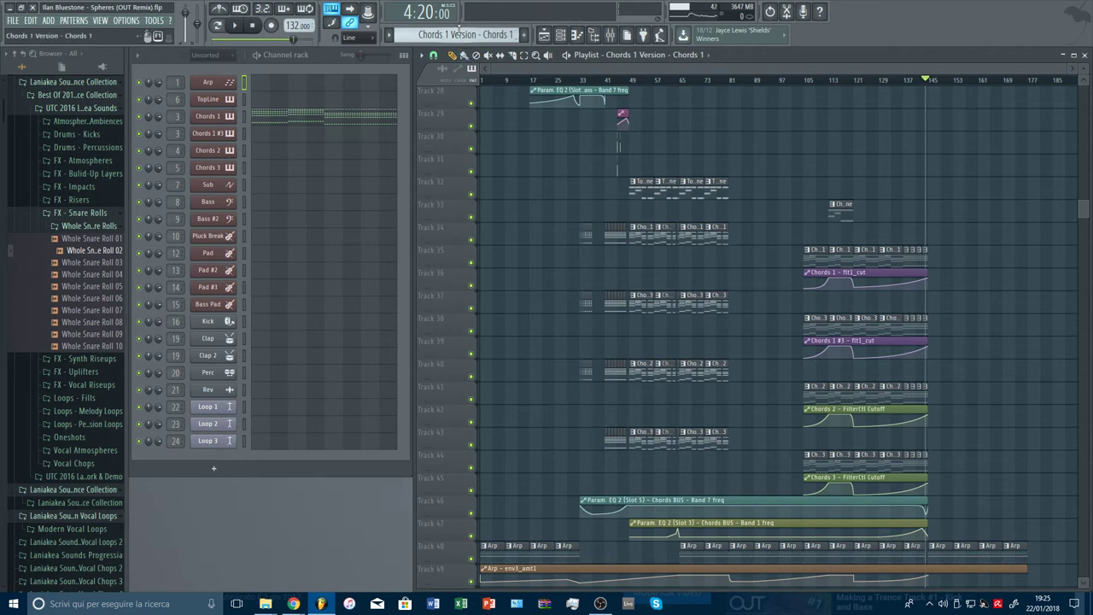
scroll(459, 33, "down", 3)
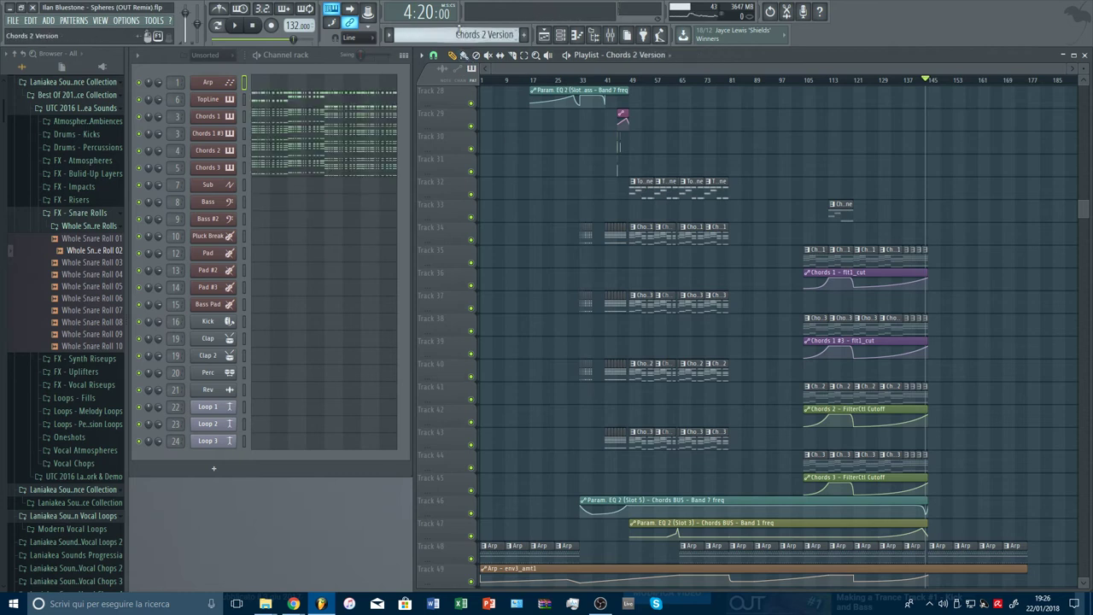
scroll(459, 32, "down", 1)
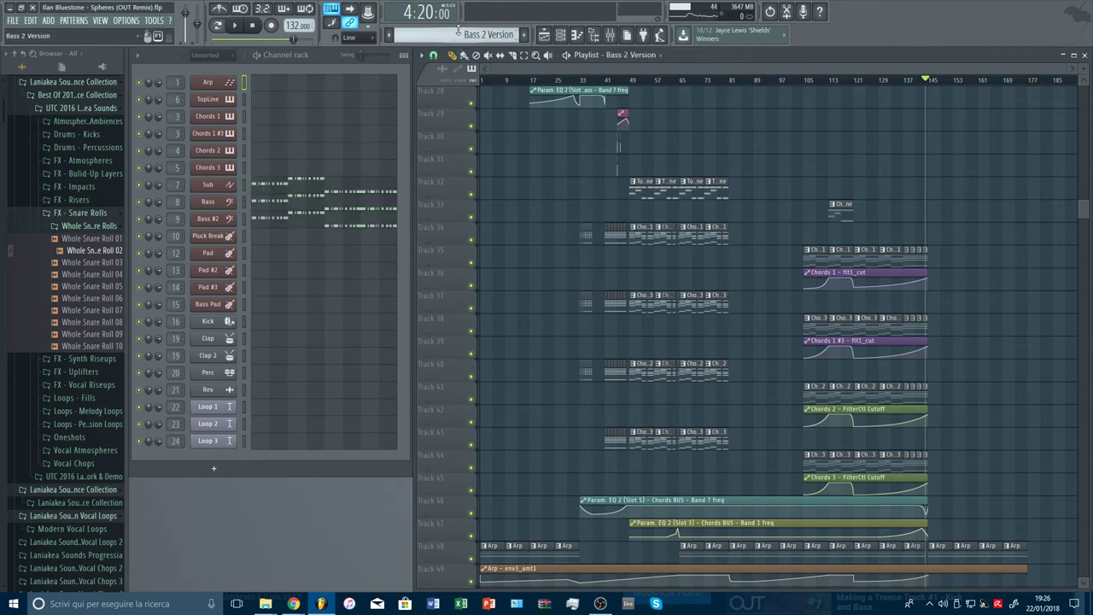
scroll(459, 33, "up", 1)
scroll(458, 31, "down", 1)
scroll(1029, 81, "up", 2)
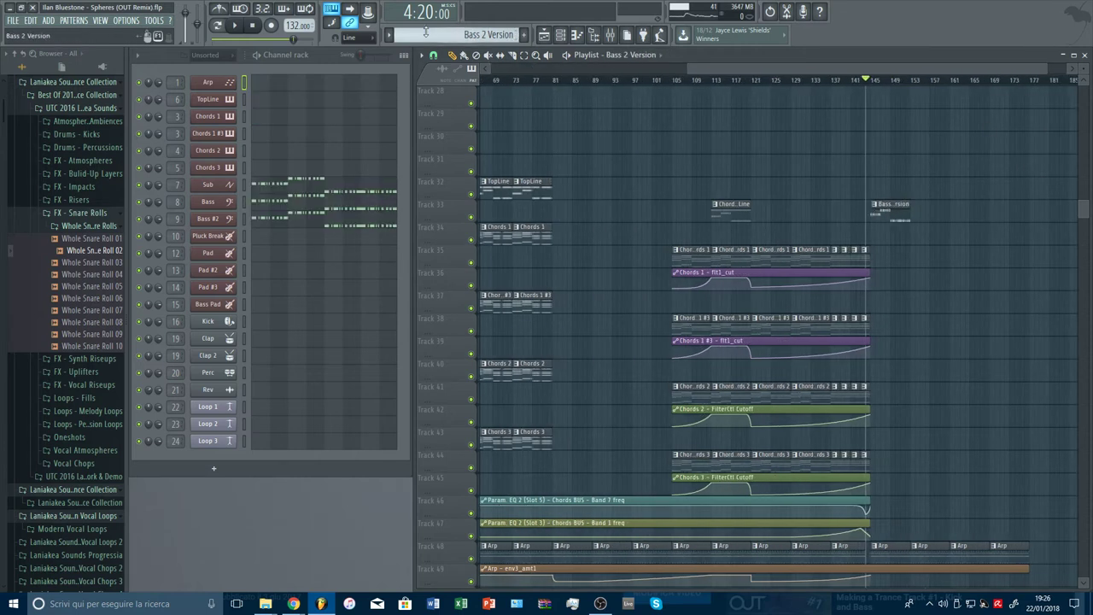
scroll(425, 32, "up", 1)
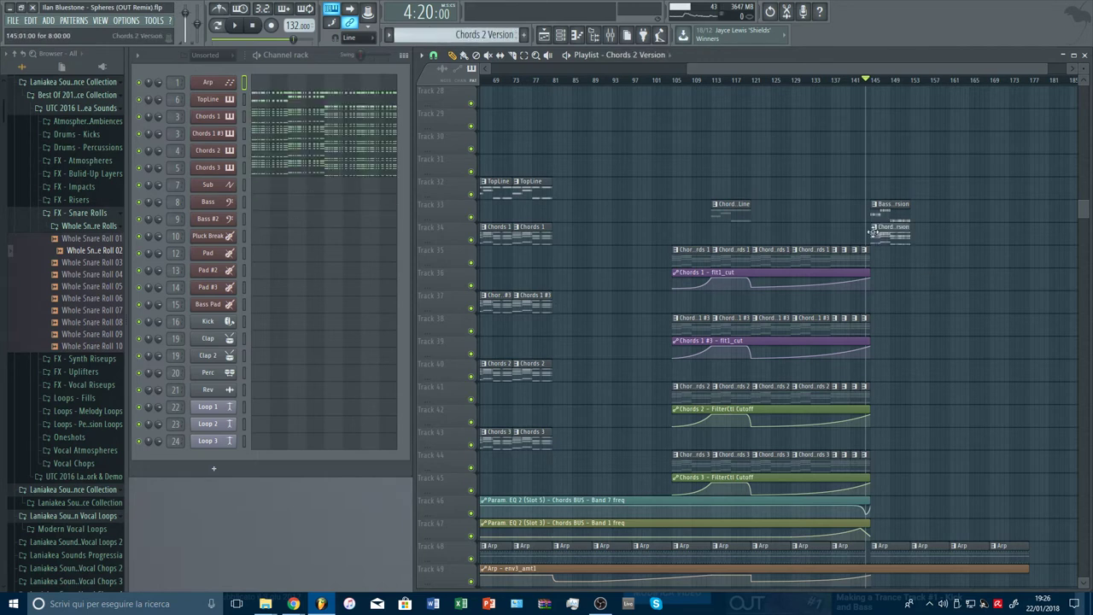
Play the arrangement from just before bar 145 to bar 153, checking the bass and chord patterns against the drums and effects
key("space")
scroll(928, 85, "up", 3)
scroll(957, 281, "down", 5)
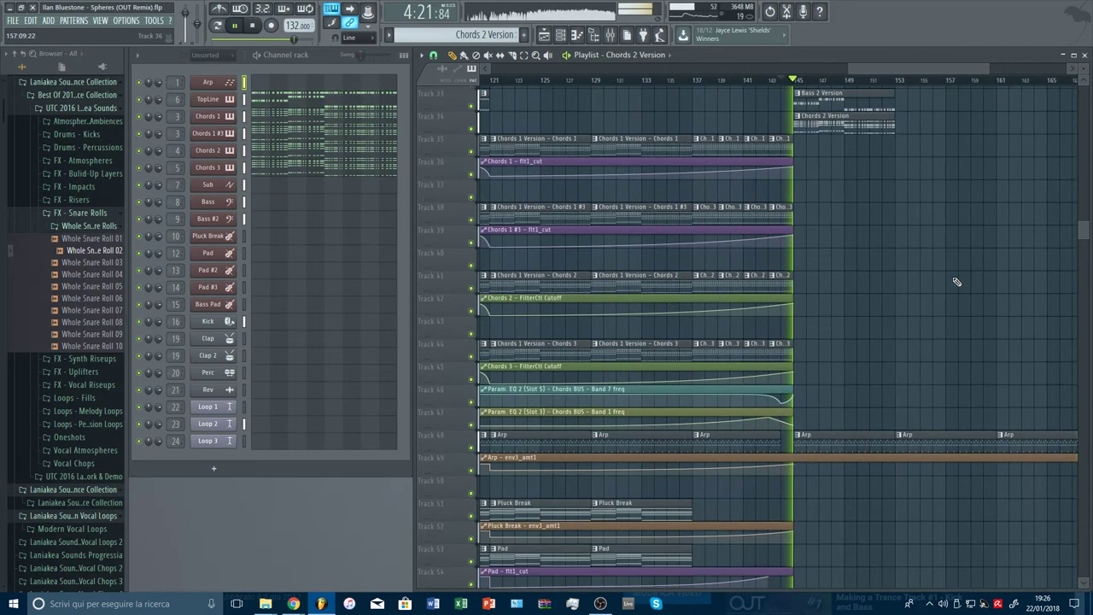
scroll(957, 281, "up", 4)
scroll(956, 282, "up", 3)
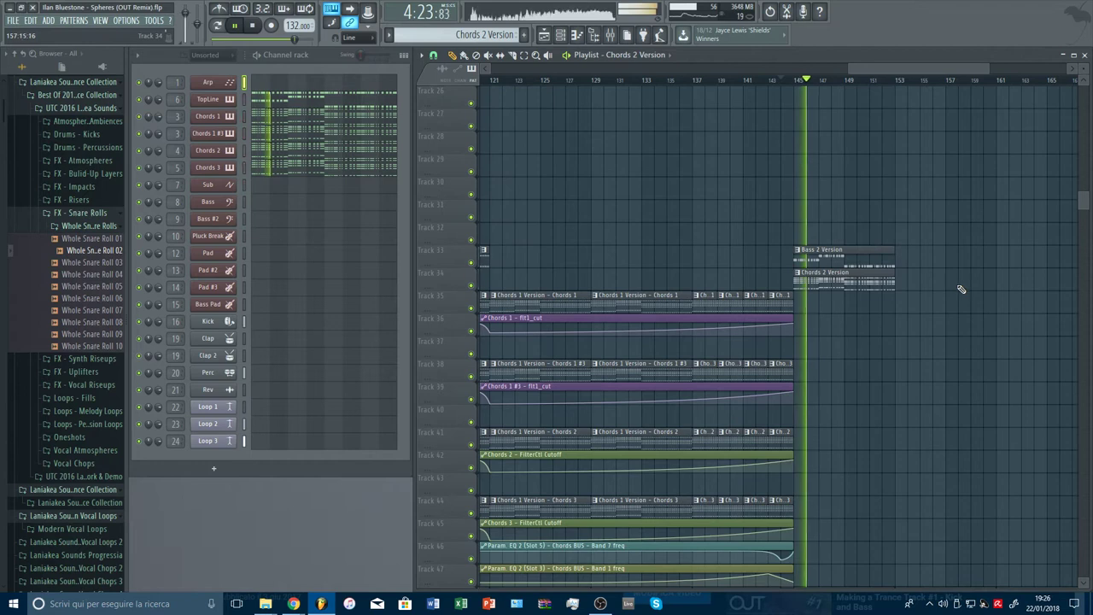
scroll(978, 280, "down", 1)
scroll(978, 281, "down", 10)
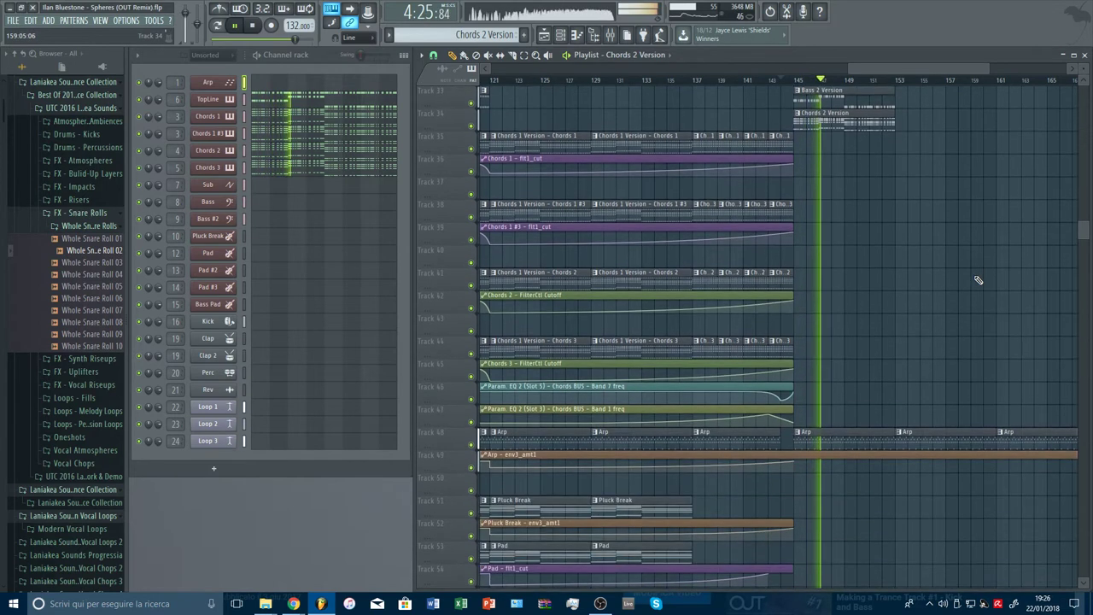
scroll(979, 281, "down", 7)
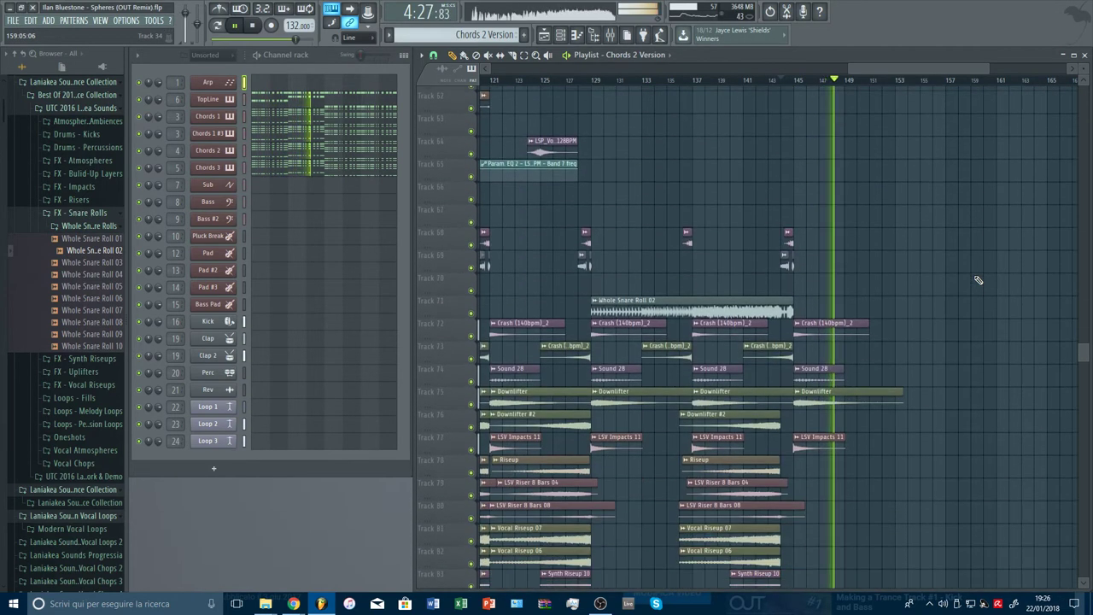
scroll(979, 280, "up", 8)
scroll(978, 280, "up", 12)
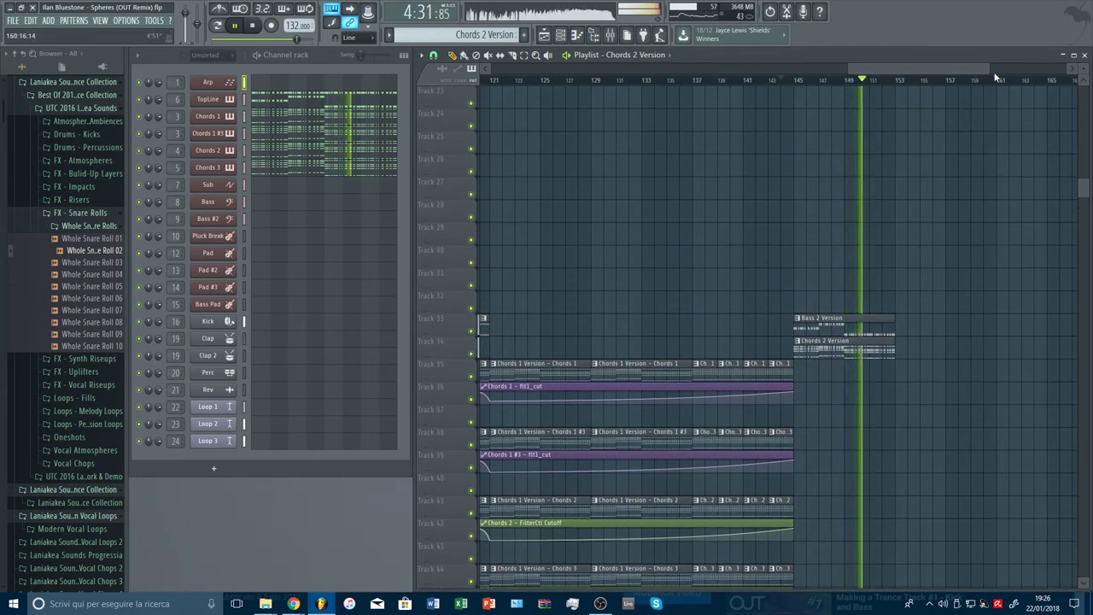
scroll(997, 73, "down", 3)
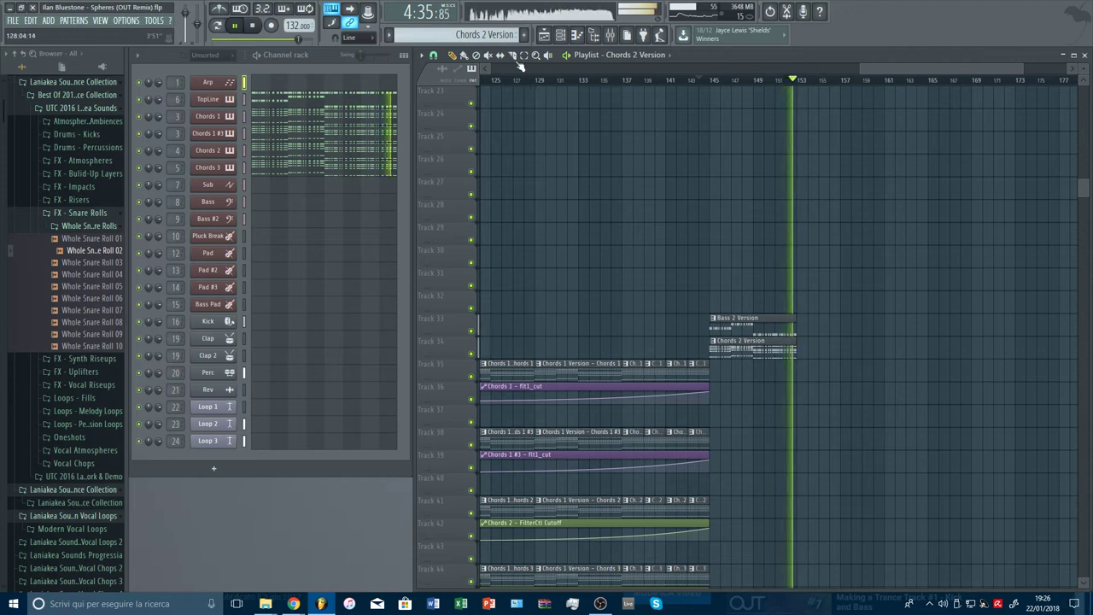
scroll(484, 35, "down", 1)
key("space")
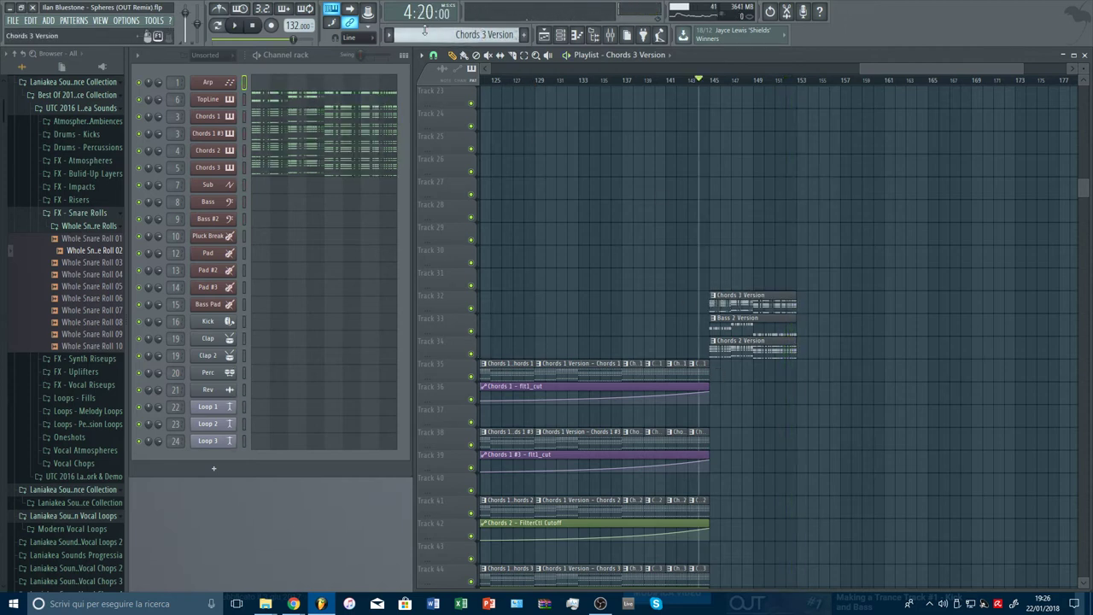
Replace Bass 2 Version and Chords 2 Version at bar 145 with Chords 3 Version on Track 32 and Bass 3 version on Track 31, and play them
scroll(425, 30, "down", 1)
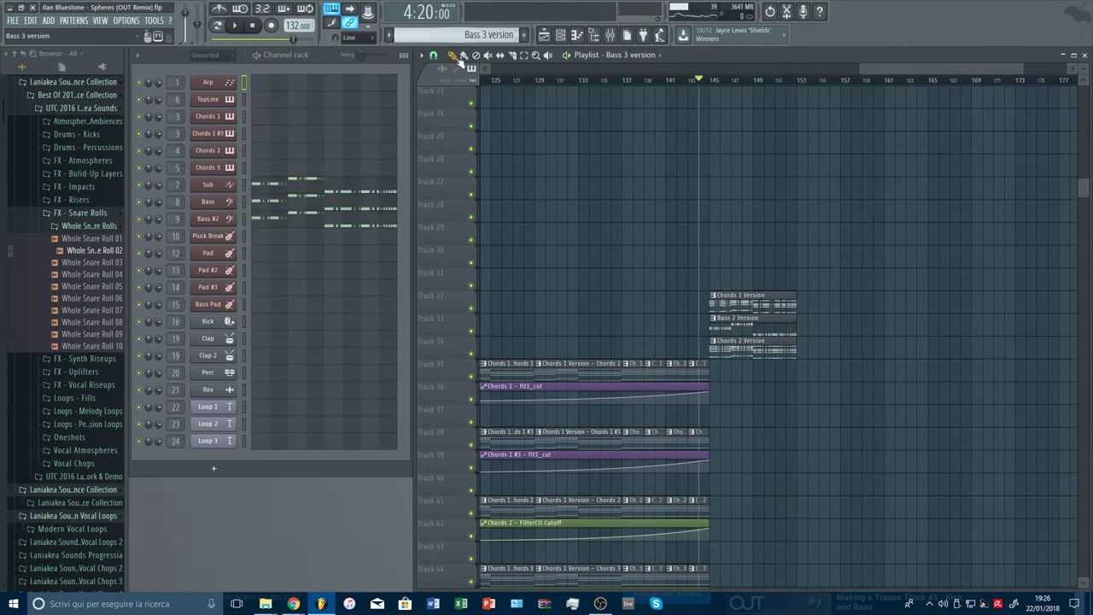
right_click(737, 327)
right_click(763, 350)
key("space")
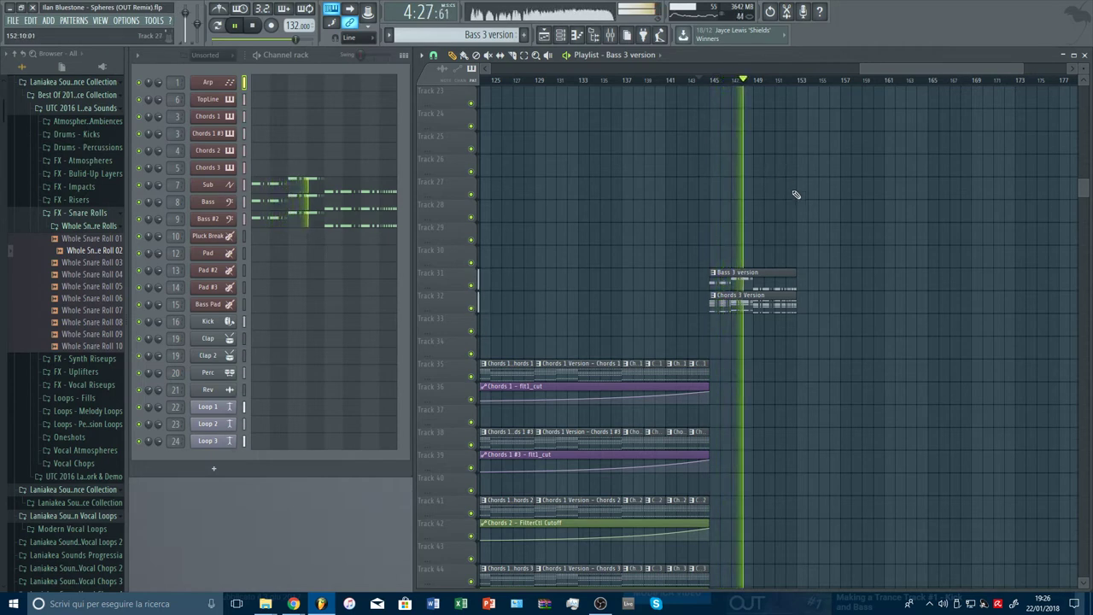
Move the Chords 3 Version and Bass 3 version clips to bar 161 and add a copy of each at bar 169
left_click_drag(750, 303, 925, 302)
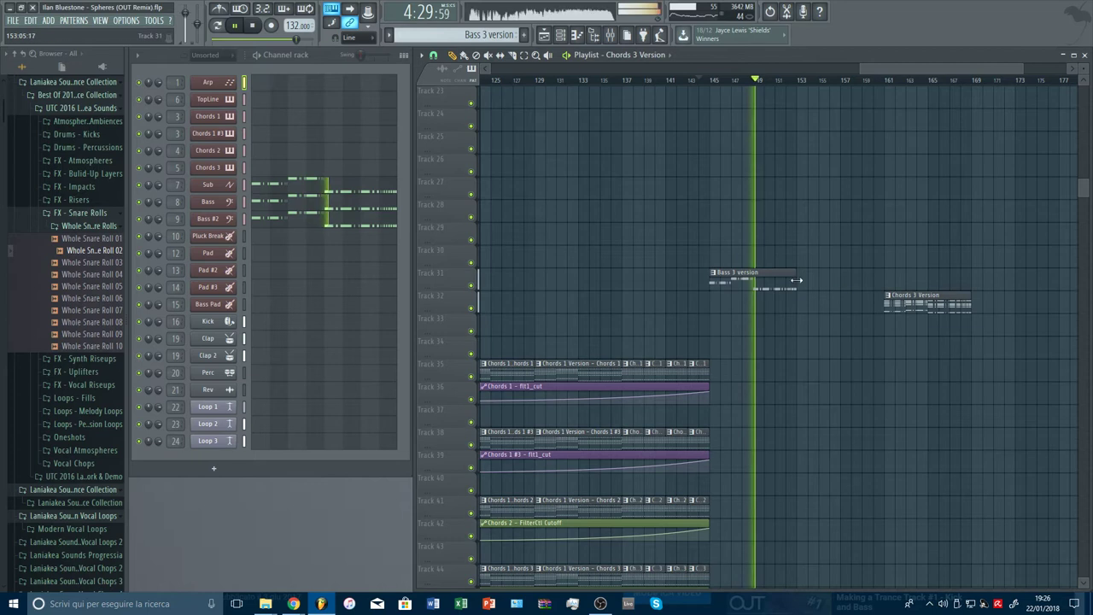
left_click_drag(780, 280, 955, 280)
left_click(980, 282)
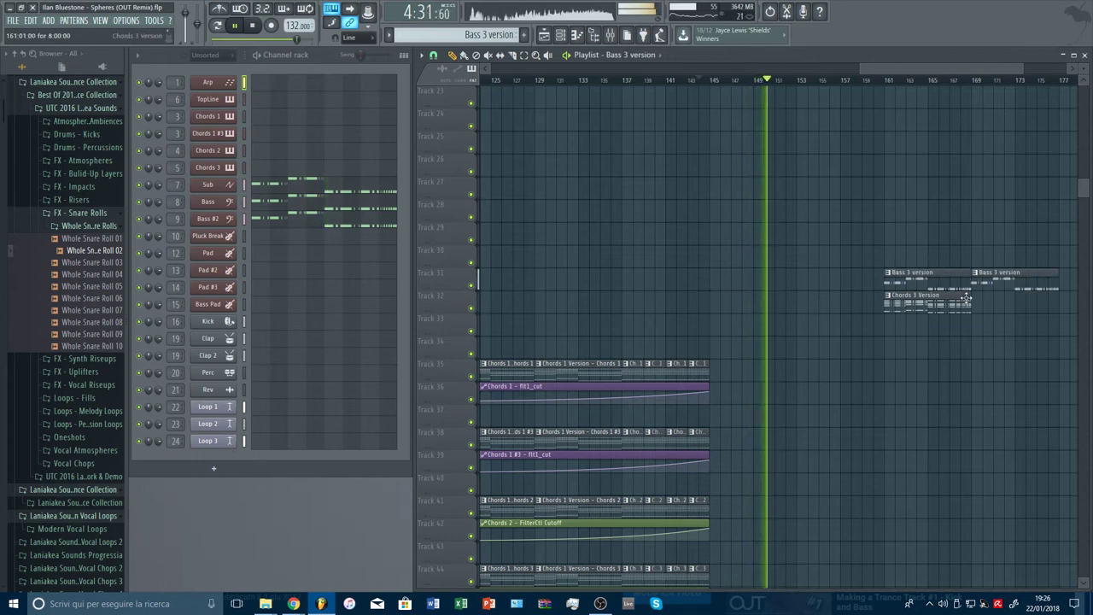
left_click(964, 298)
key("ctrl+b")
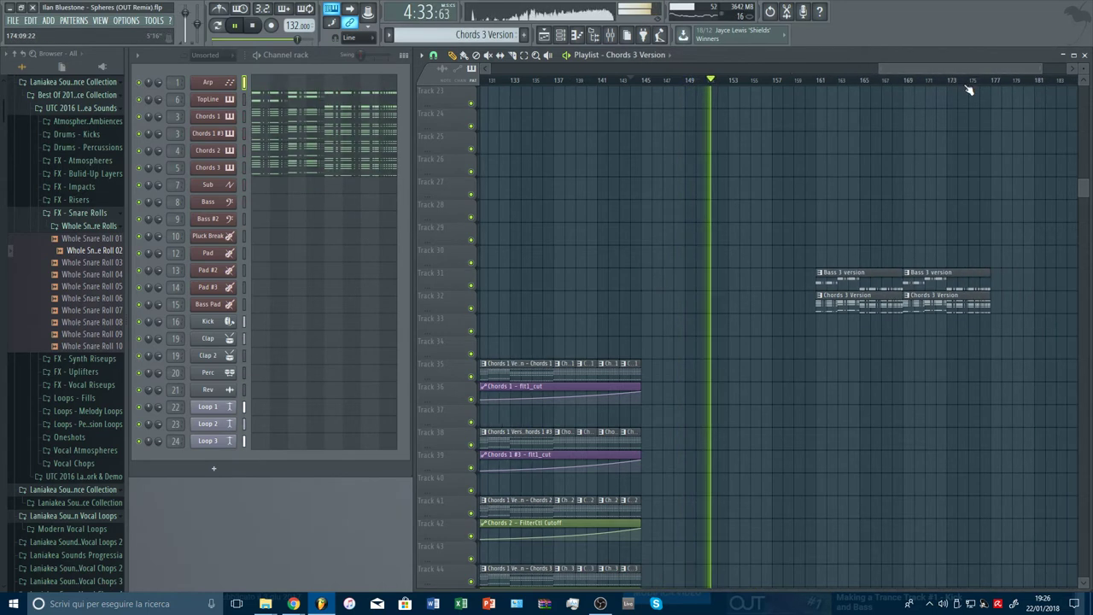
Duplicate all drum clips on Tracks 1 to 13 from bars 145–161 so the copy starts at bar 161
scroll(974, 86, "down", 2)
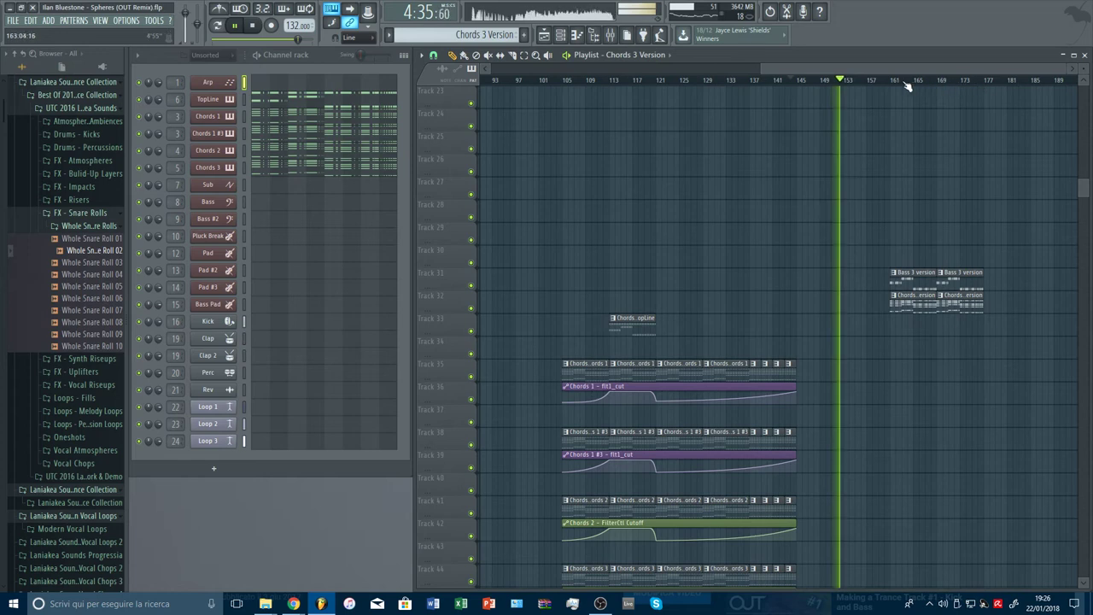
scroll(1008, 168, "up", 7)
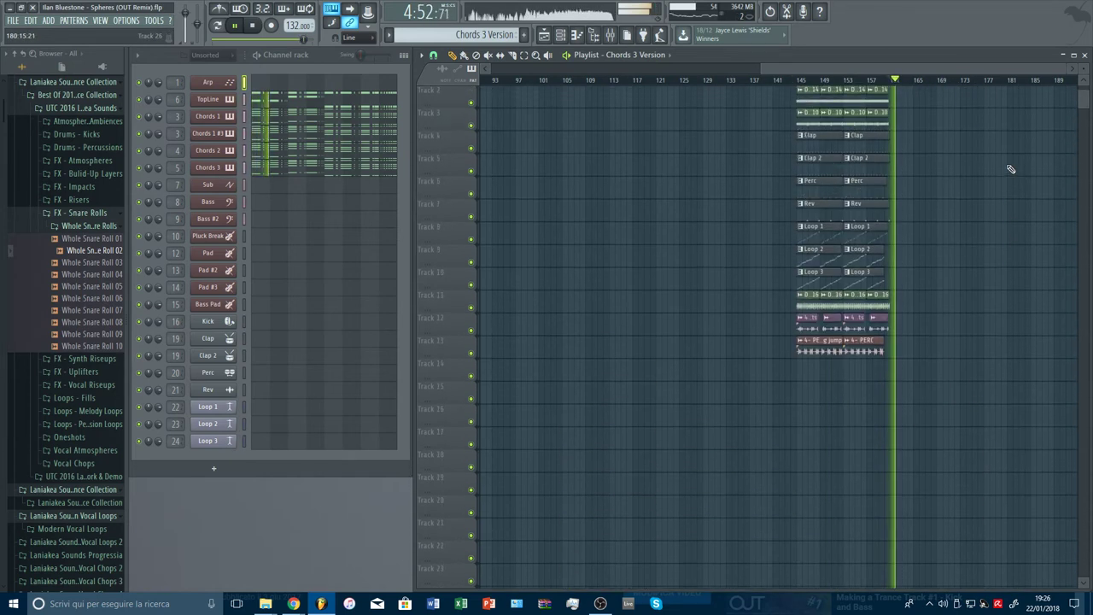
scroll(999, 85, "up", 2)
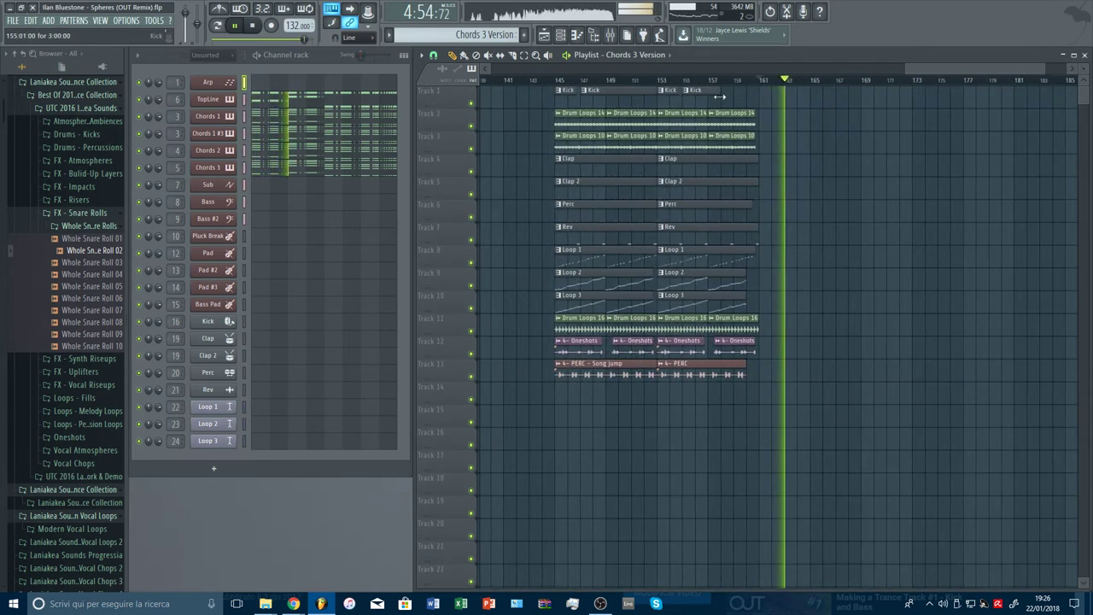
left_click(524, 56)
left_click_drag(544, 104, 812, 410)
left_click(452, 55)
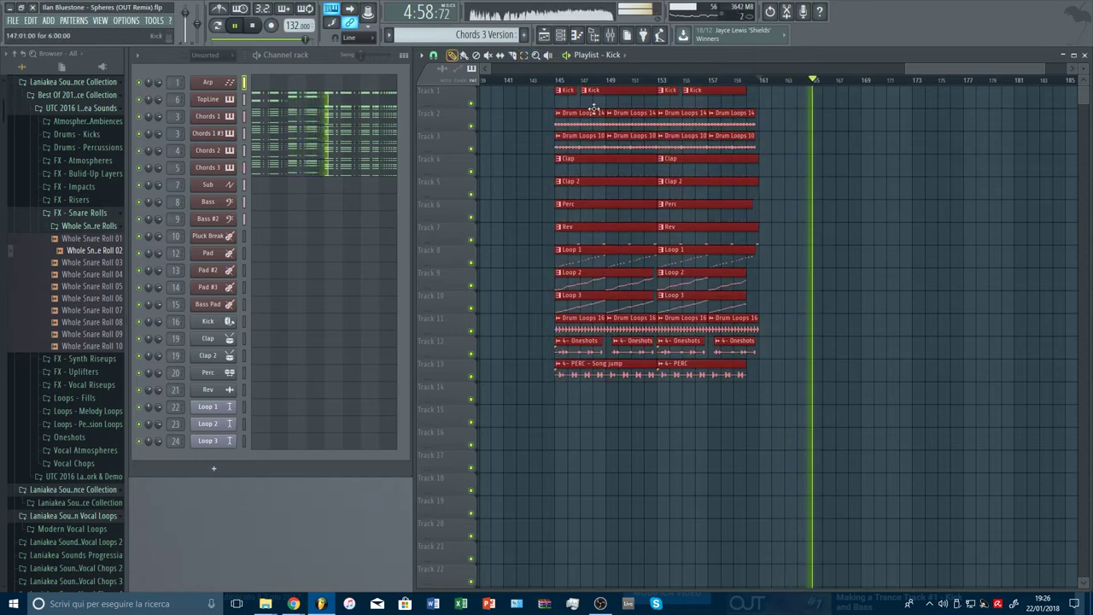
key("ctrl+b")
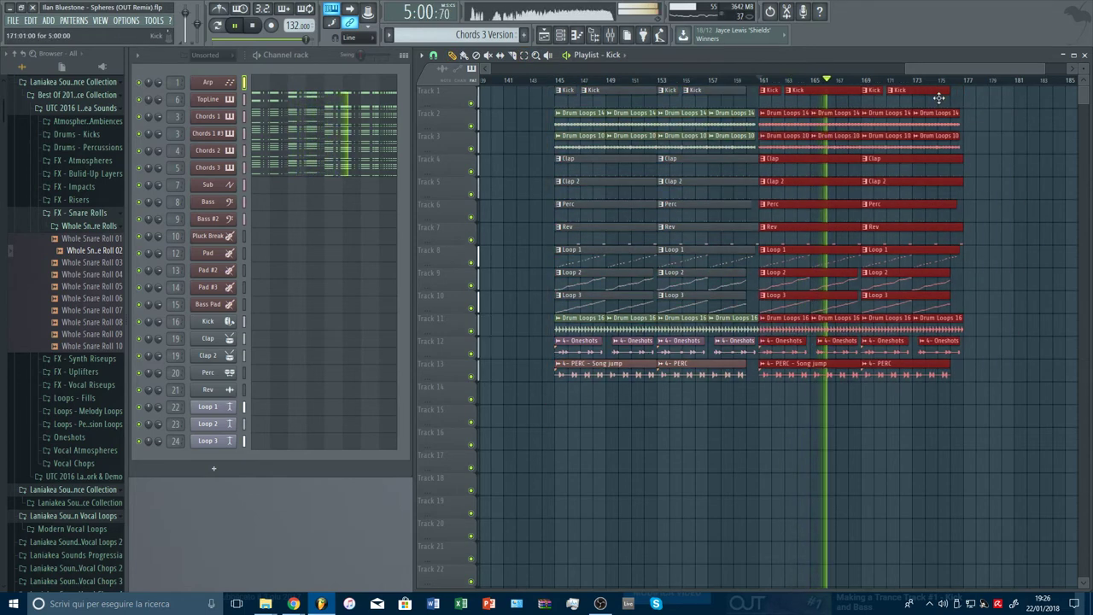
left_click(974, 100)
right_click(973, 100)
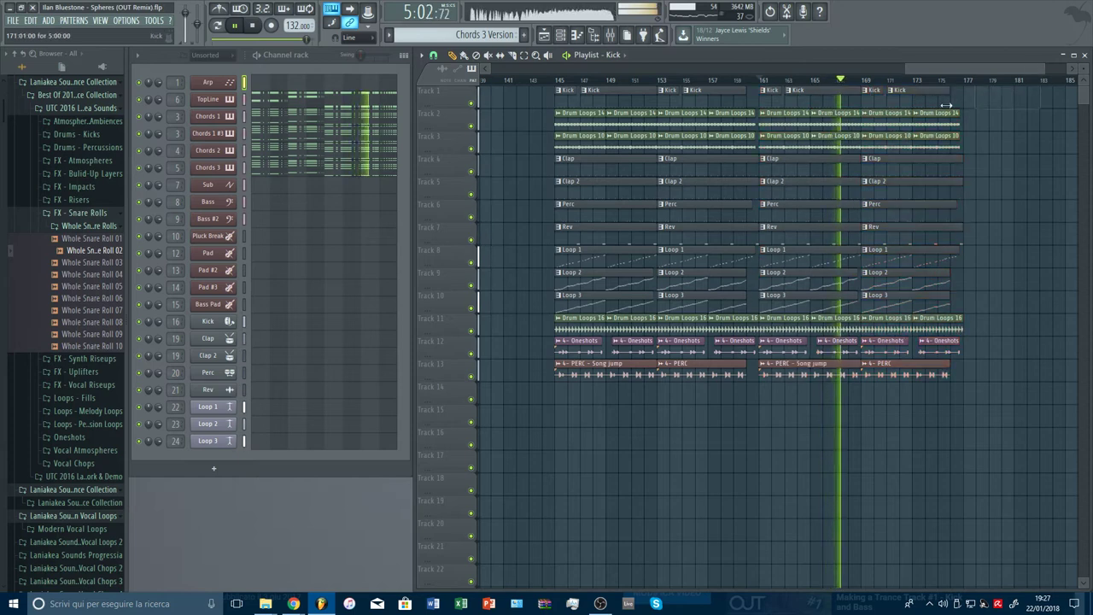
Trim the last kick clip to end around bar 173, and duplicate the Track 1–13 drum clips from bars 161–177 to bar 177
left_click(524, 55)
left_click_drag(976, 401, 762, 86)
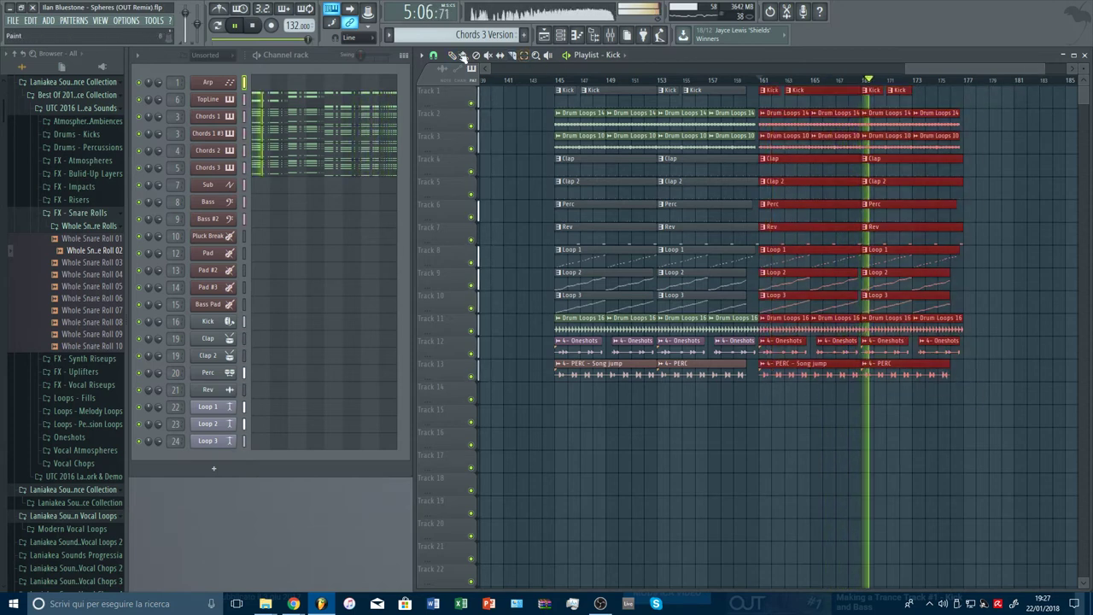
key("ctrl+b")
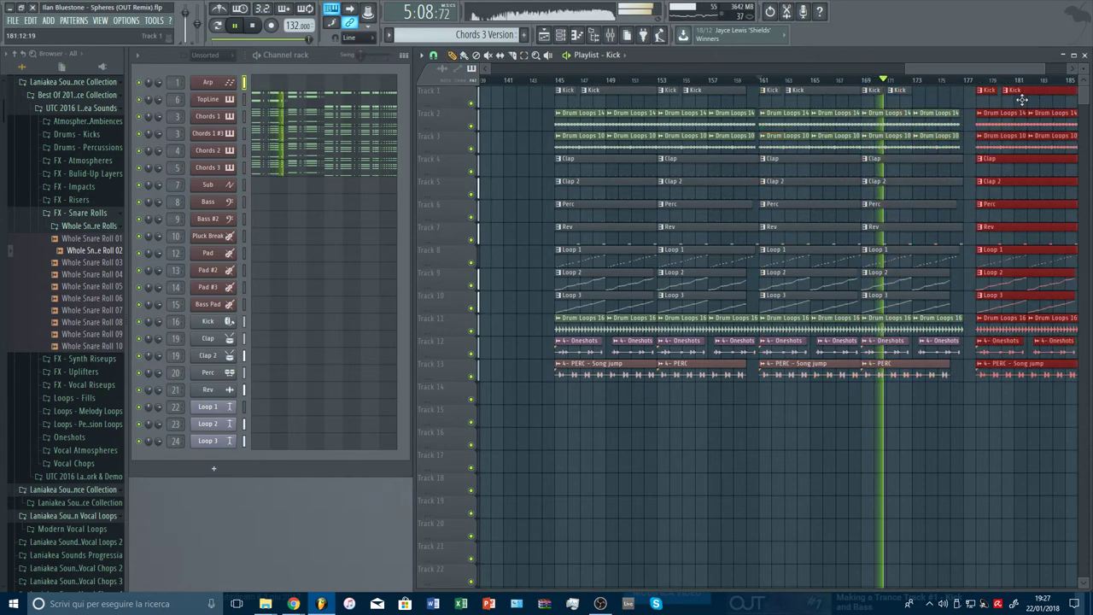
left_click_drag(991, 69, 1022, 69)
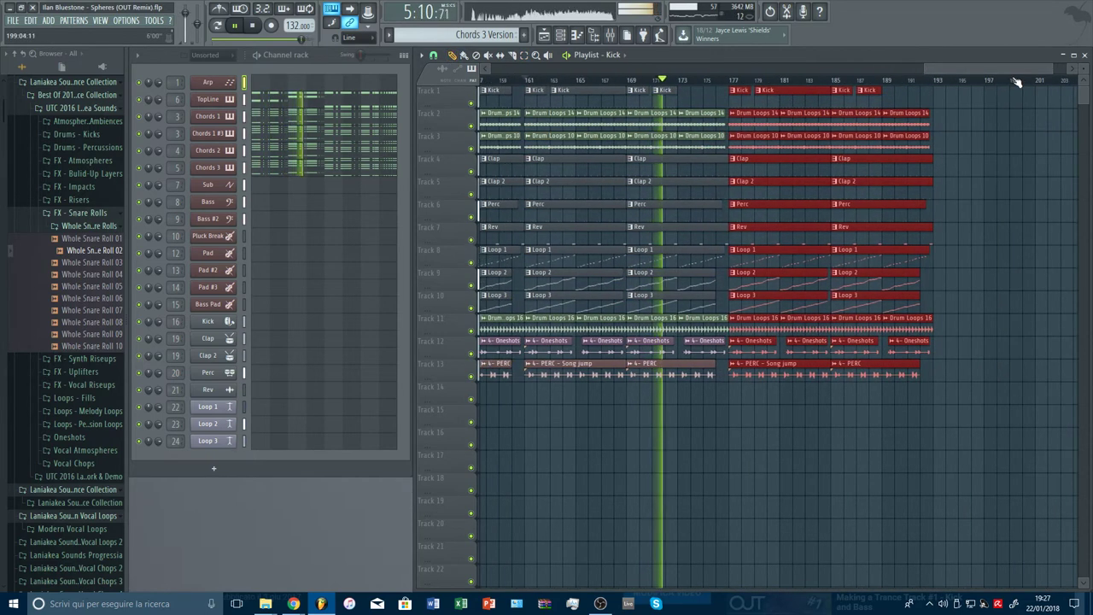
Copy the drum fill clips on Track 15 so they repeat across bars 145–161, 161–177 and 177–193, and stop playback
scroll(1016, 81, "down", 6)
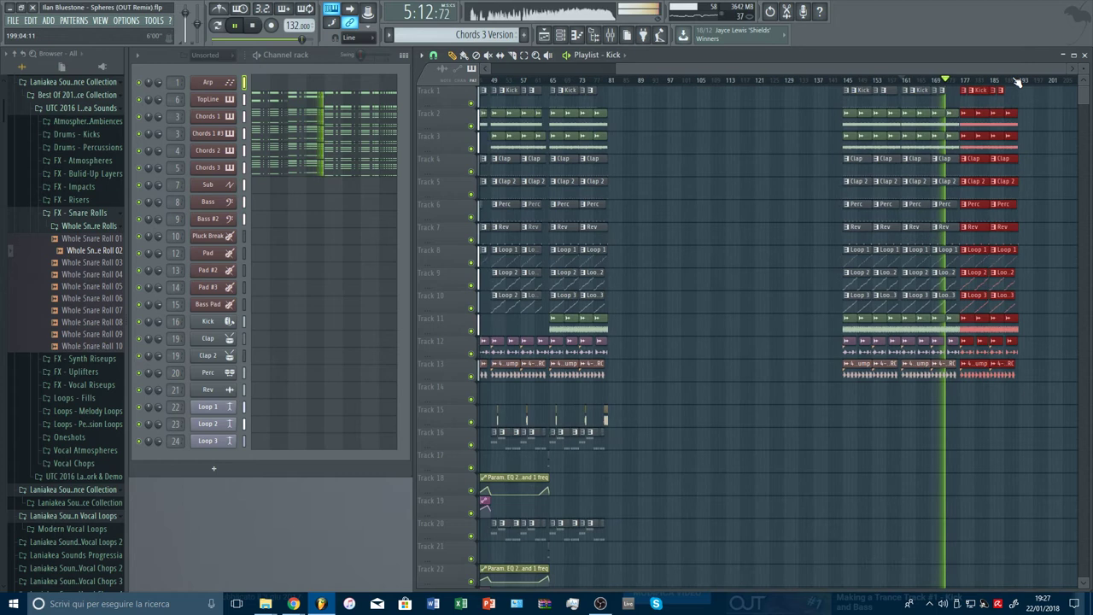
scroll(1018, 82, "down", 2)
left_click(791, 316, "ctrl")
scroll(787, 325, "down", 3)
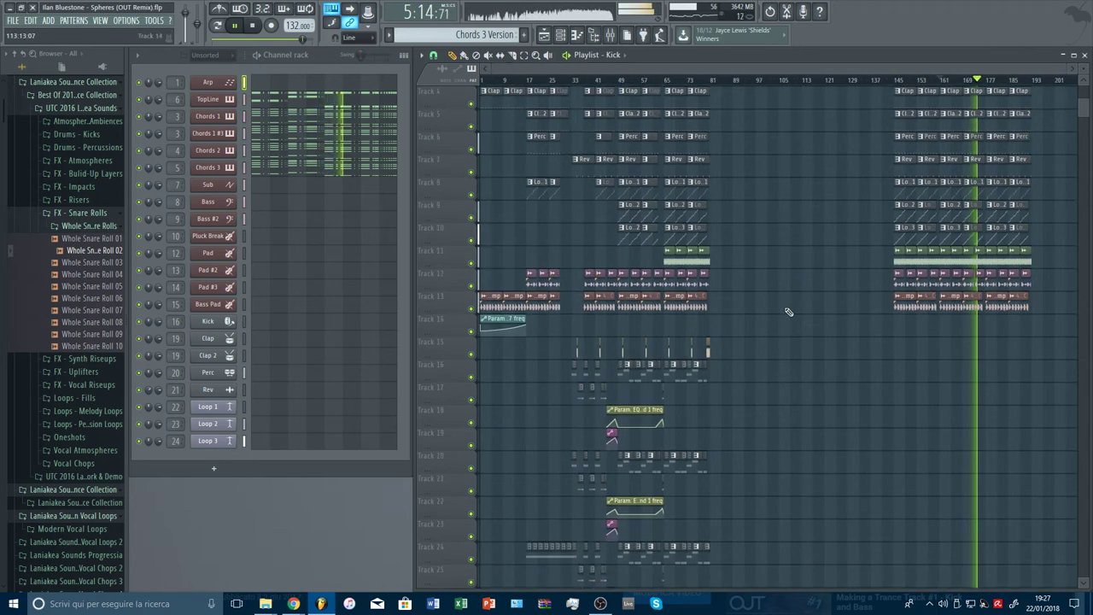
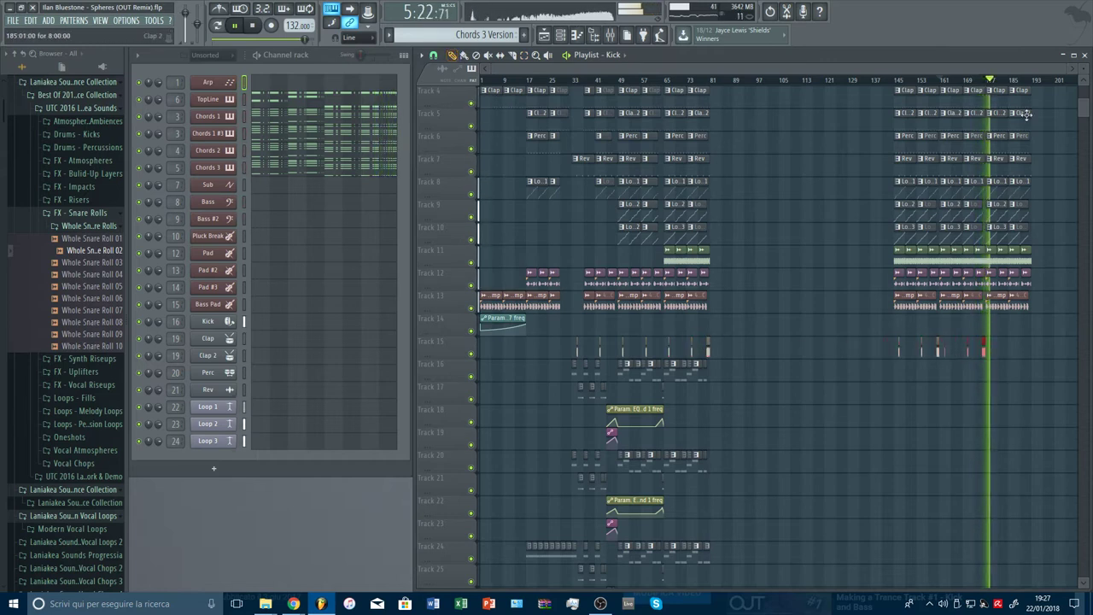
scroll(1052, 82, "up", 4)
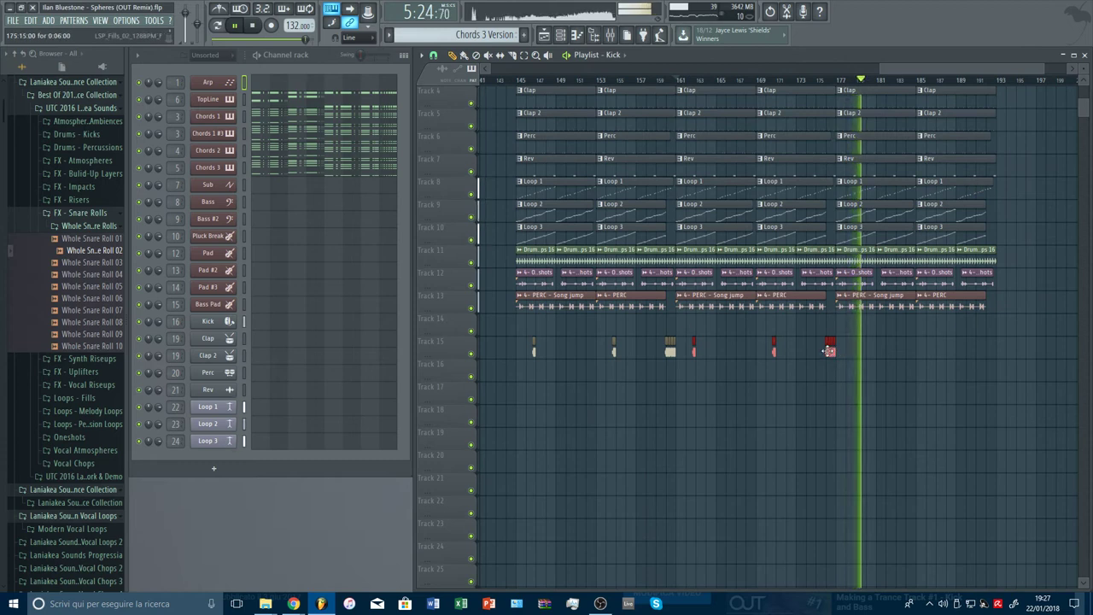
mouse_move(989, 347)
left_mouse_down()
mouse_move(1001, 349)
mouse_move(990, 350)
left_mouse_up()
key("space")
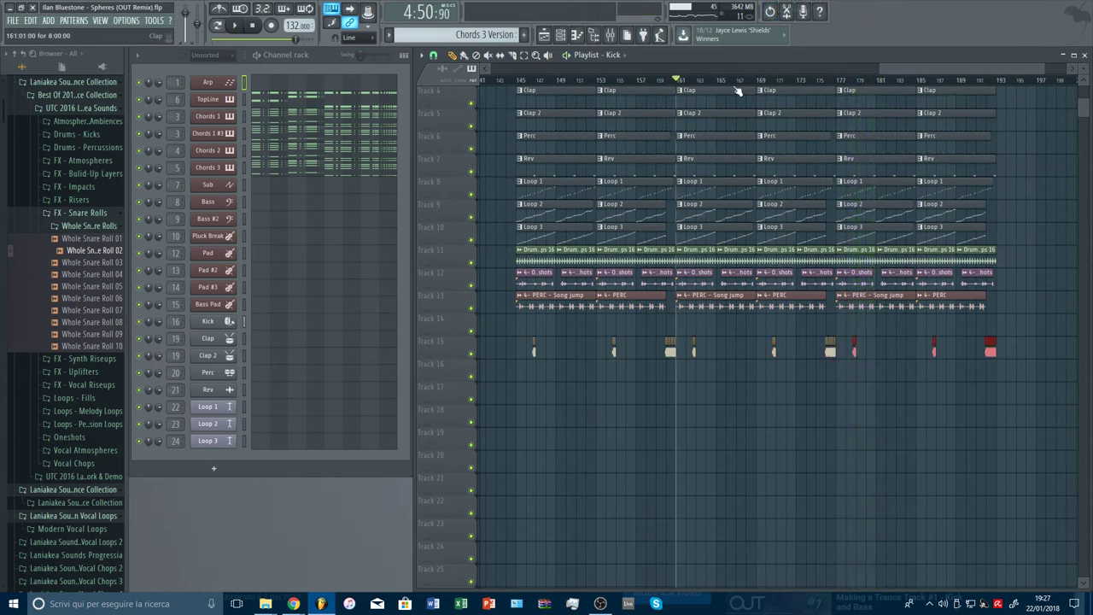
Place the Chords 1 Version clips for Chords 1 on Track 35 and TopLine on Track 33 at bars 145 and 153
scroll(706, 81, "down", 2)
scroll(720, 324, "down", 7)
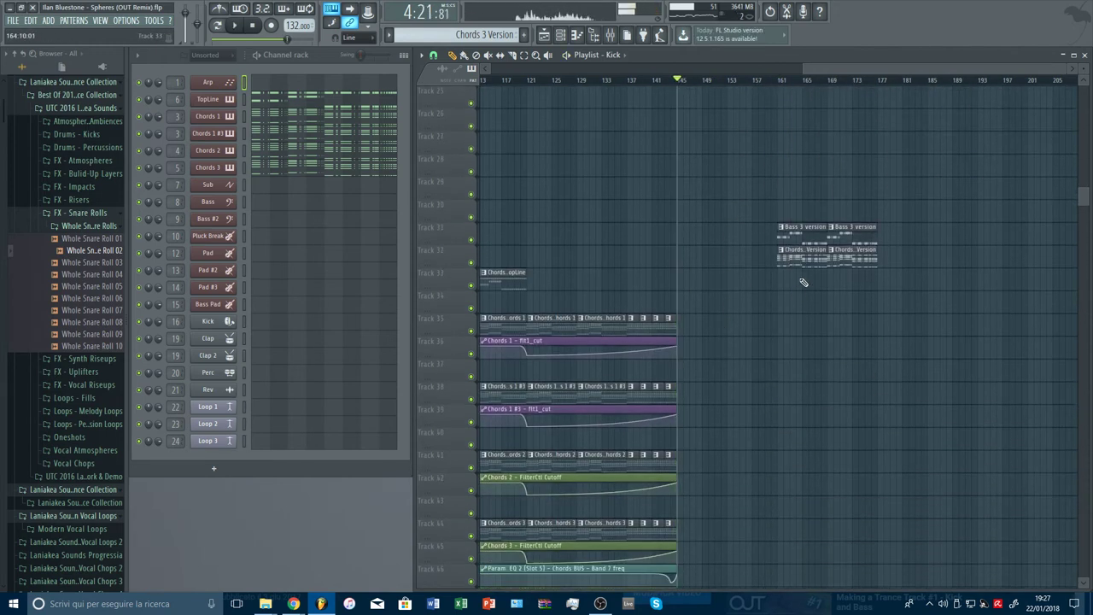
left_click(522, 325)
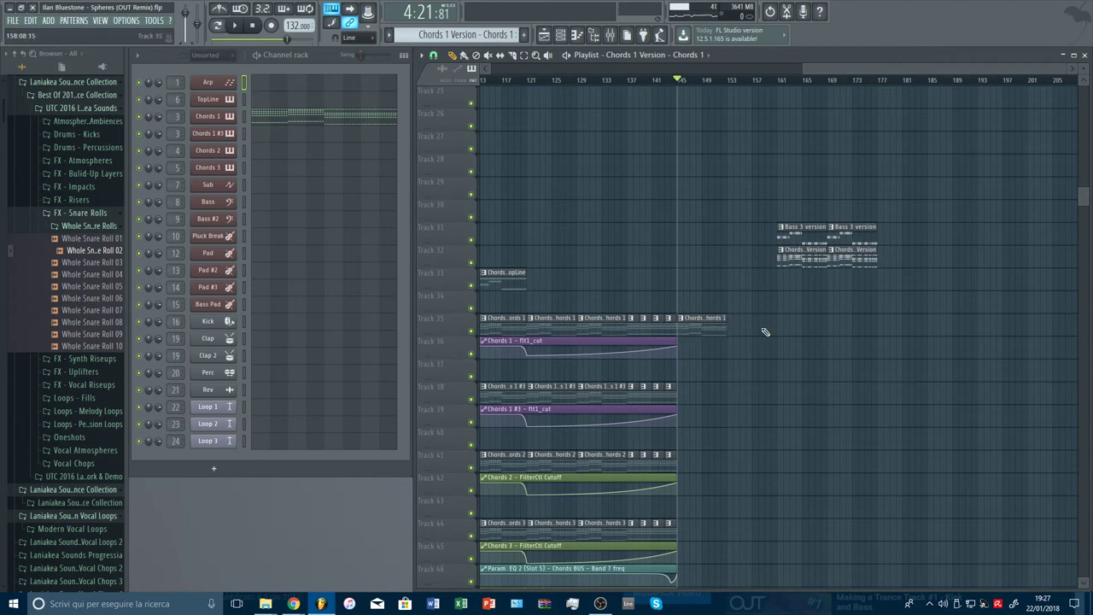
left_click(618, 280)
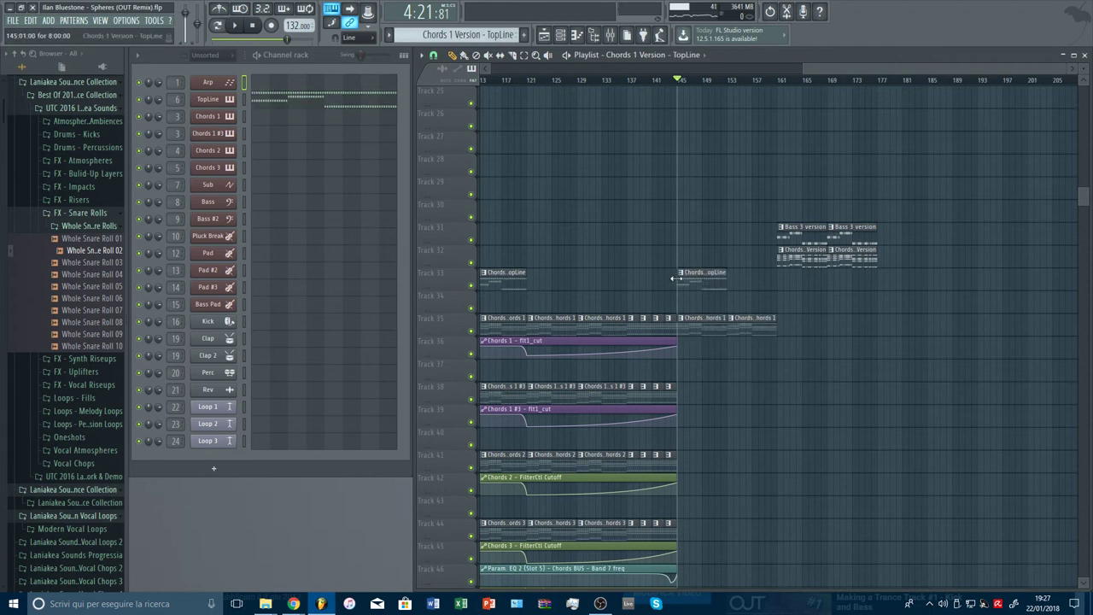
scroll(709, 365, "down", 1)
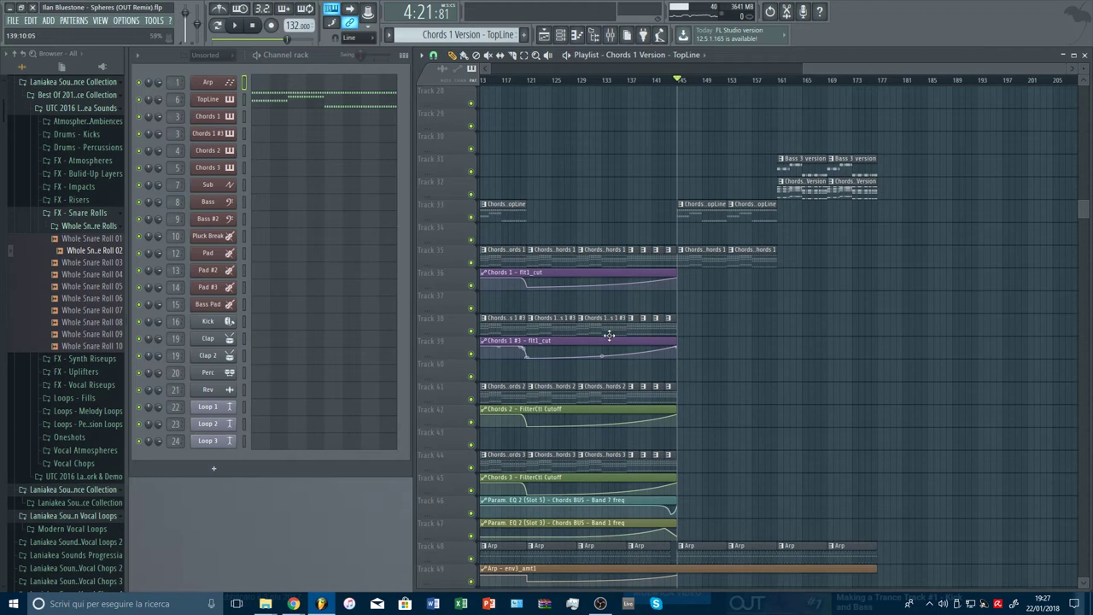
Place the Chords 1 Version clips for Chords 1 #3, Chords 2 and Chords 3 on Tracks 38, 41 and 44 at bars 145 and 153
left_click(503, 327)
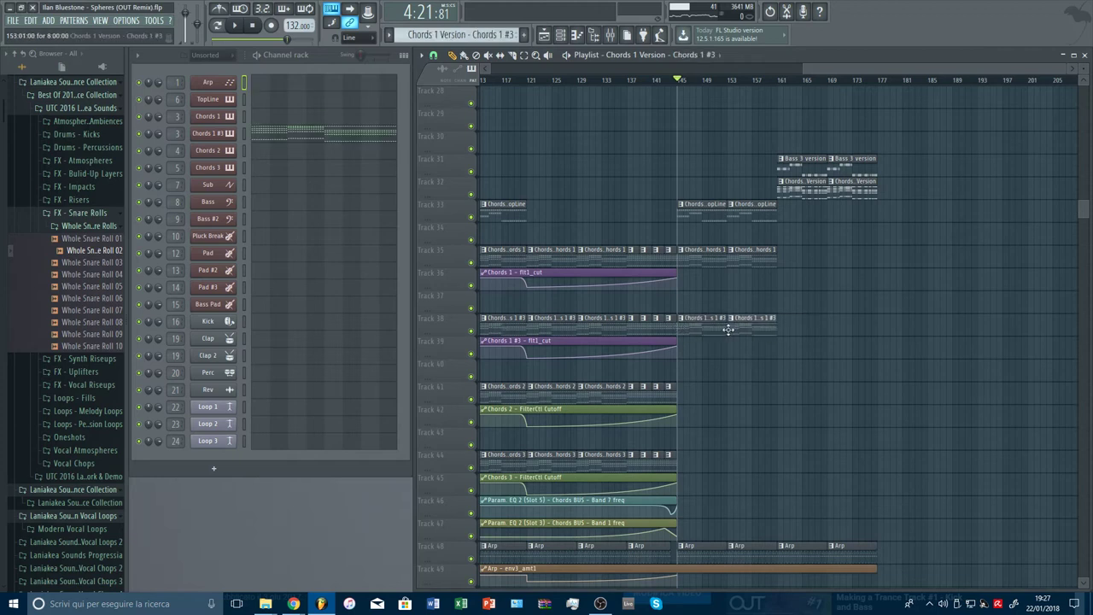
left_click(548, 391)
left_click(689, 394)
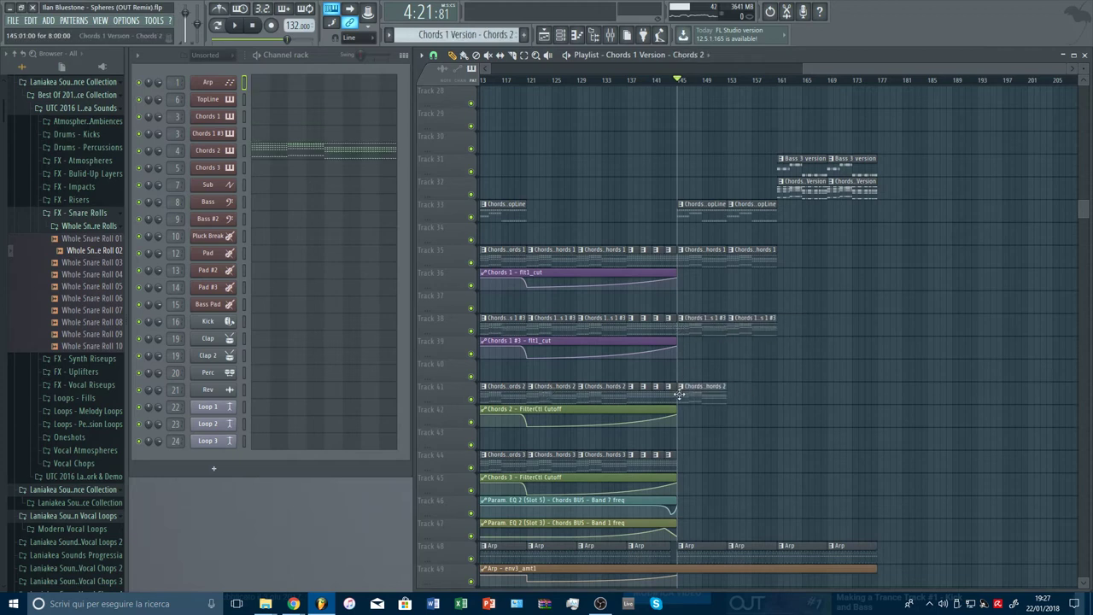
left_click(569, 459)
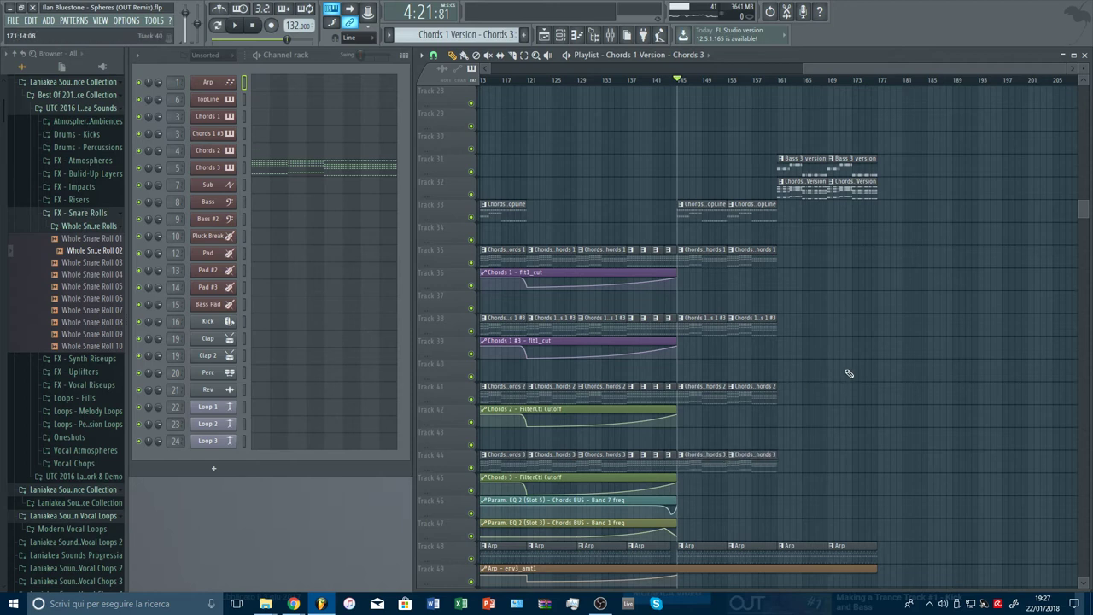
Play the drop from bar 145 and examine its new chord and topline clips alongside the first drop's arrangement
scroll(849, 374, "down", 2)
key("space")
scroll(871, 331, "up", 3)
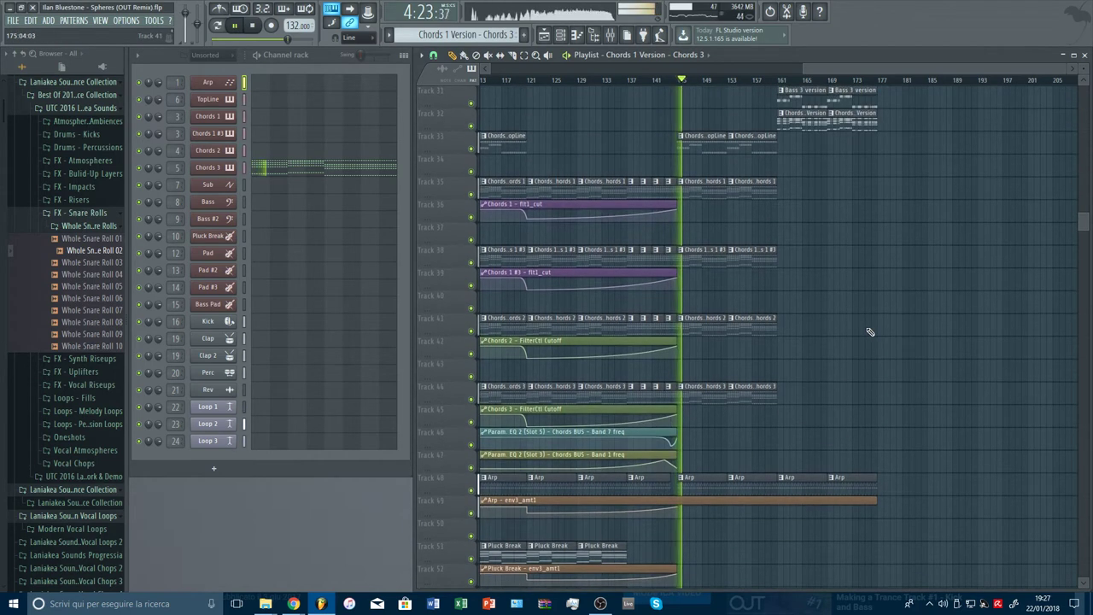
scroll(717, 171, "up", 2)
scroll(715, 82, "down", 3)
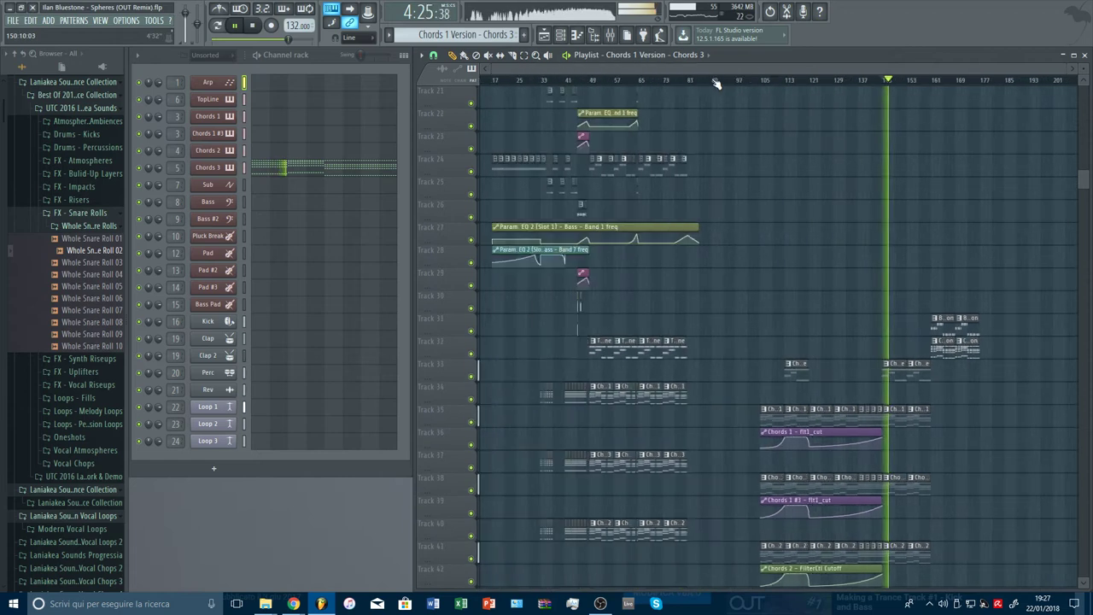
scroll(973, 278, "up", 3)
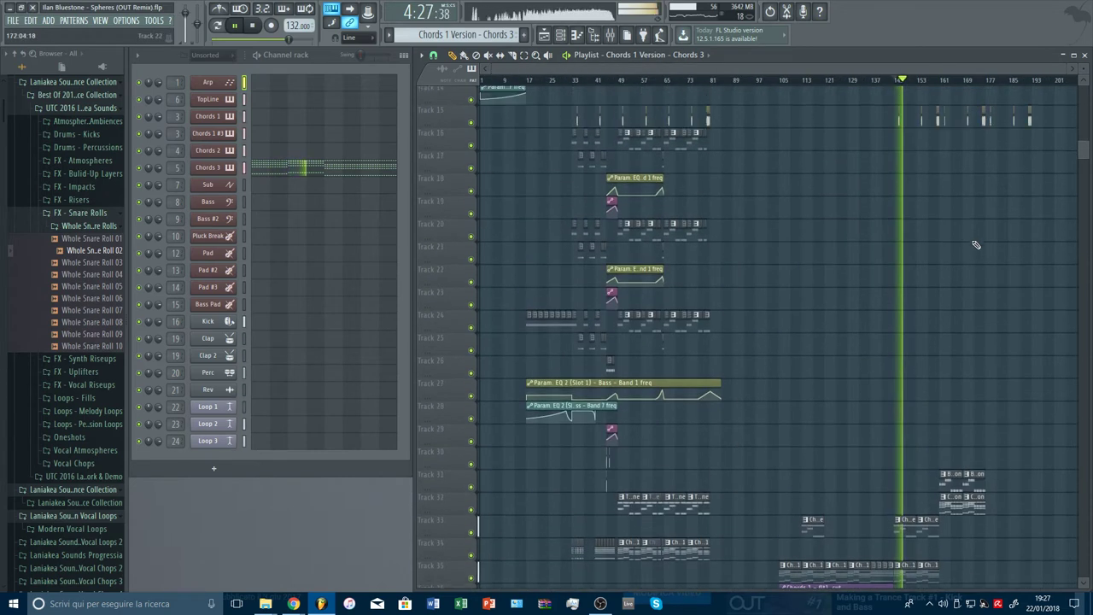
scroll(939, 231, "up", 1)
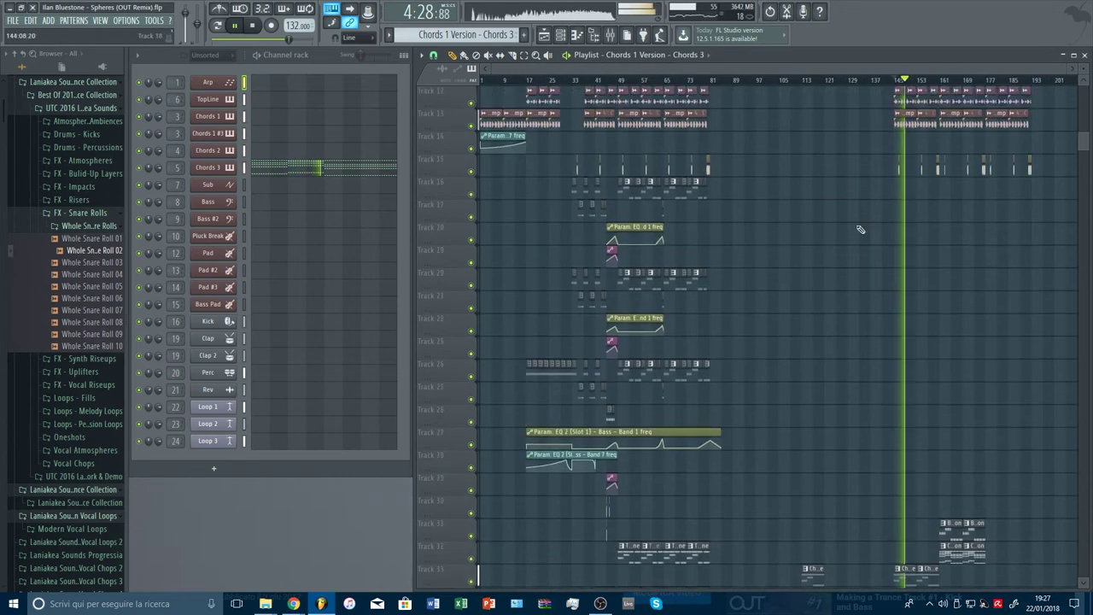
Place the 8-bar Sub pattern on Track 16 at bar 145 and repeat it at bar 153
left_click(675, 192)
scroll(956, 81, "up", 2)
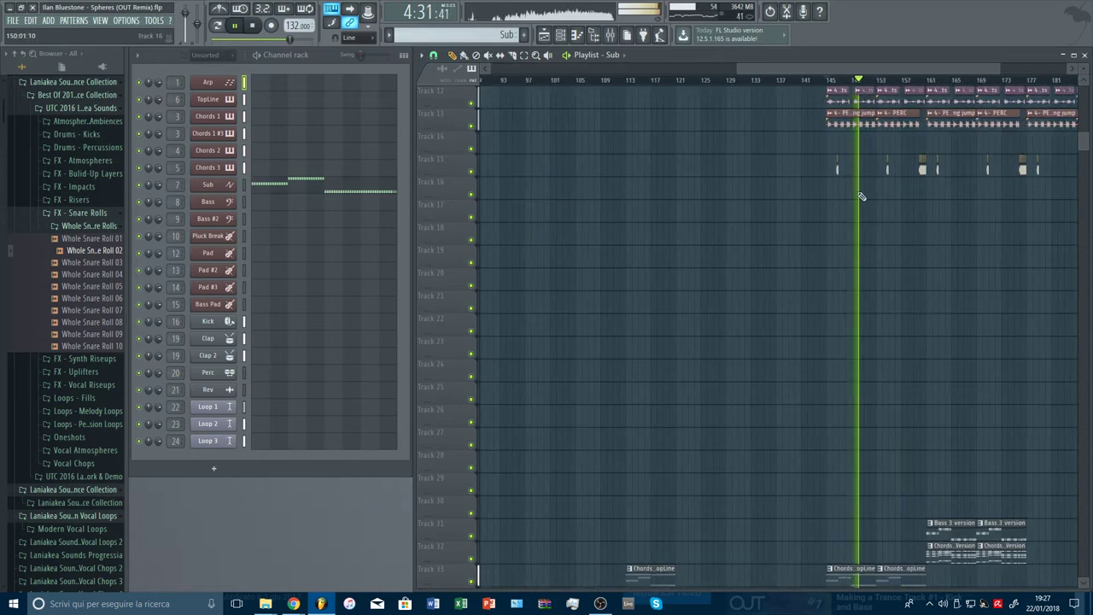
left_click_drag(858, 191, 842, 193)
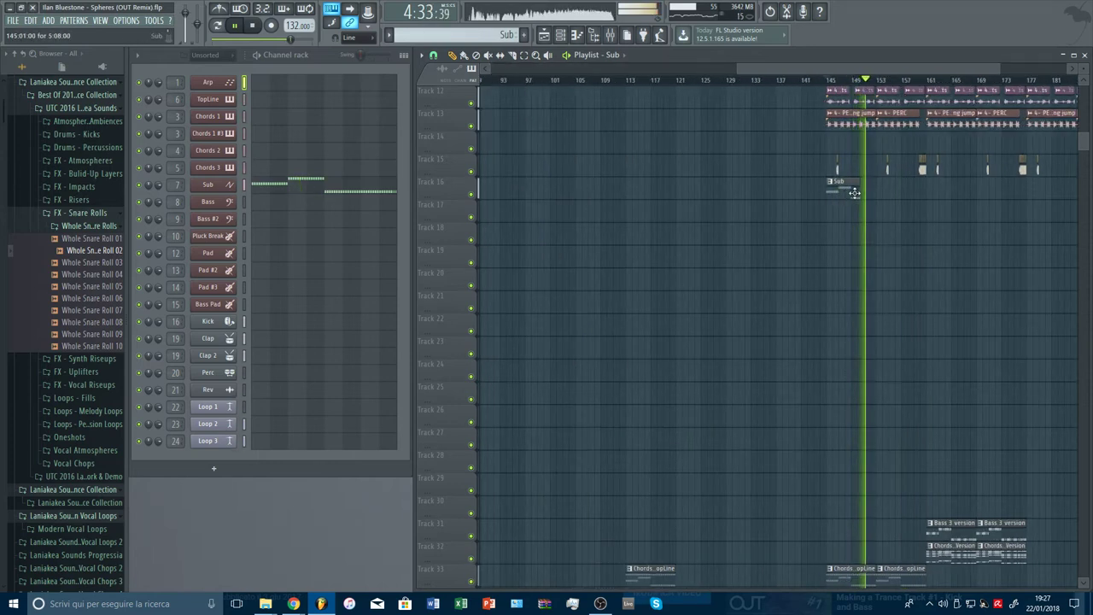
key("space")
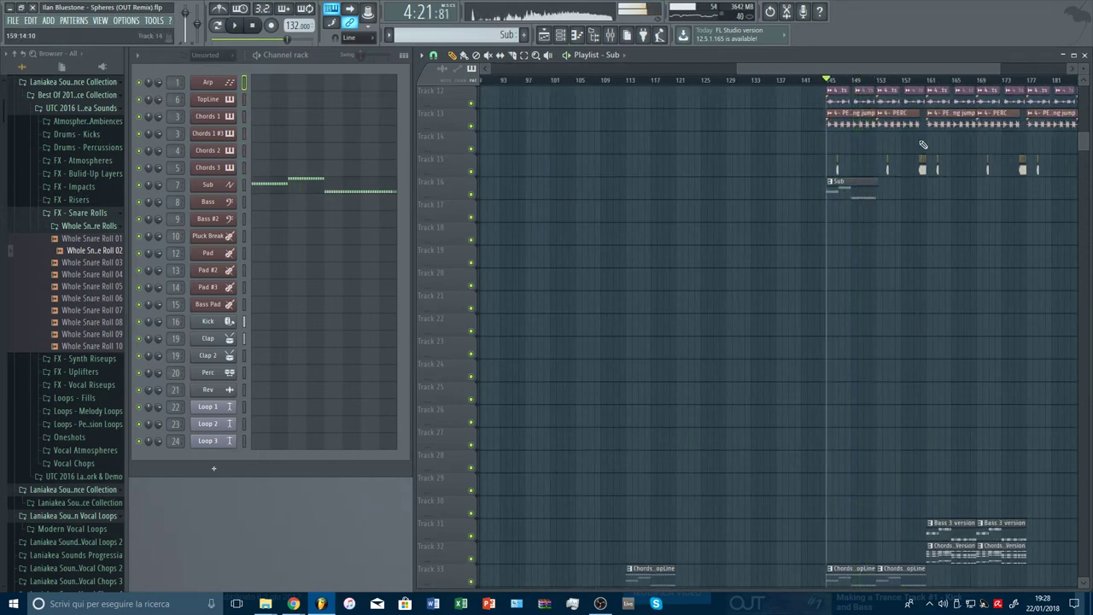
scroll(878, 196, "up", 4)
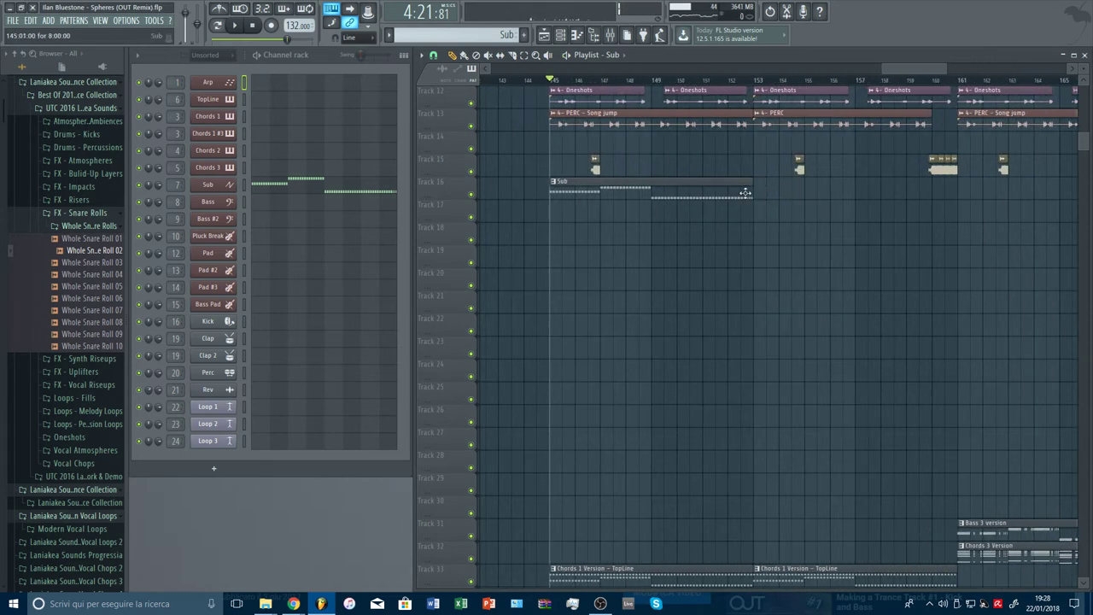
key("space")
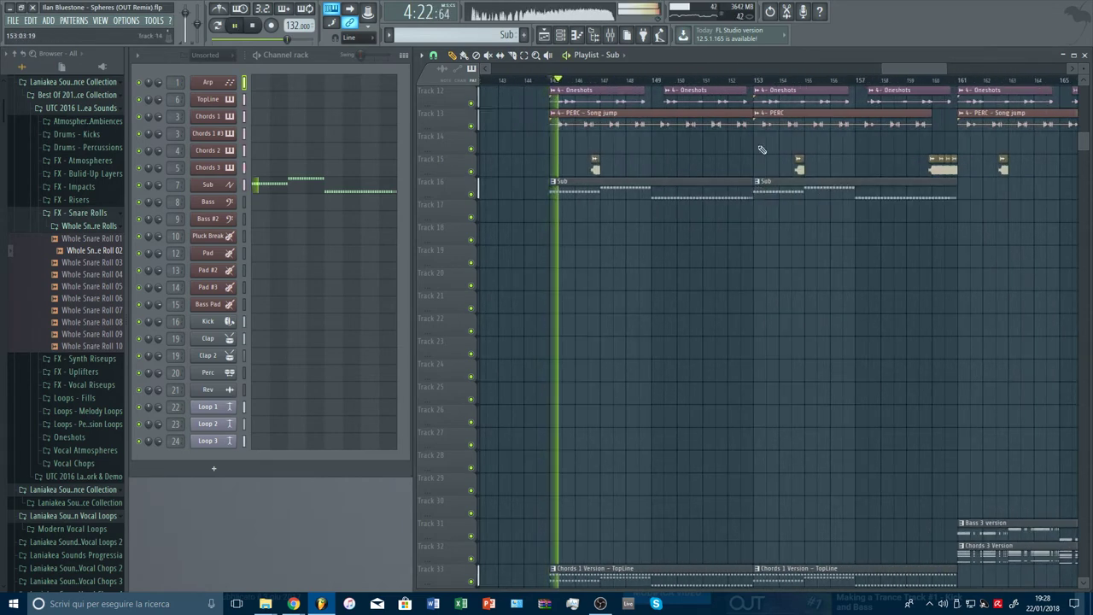
Place the Bass pattern on Track 20 and the Bass #2 pattern on Track 24, both starting at bar 145
scroll(762, 82, "down", 3)
scroll(763, 83, "down", 3)
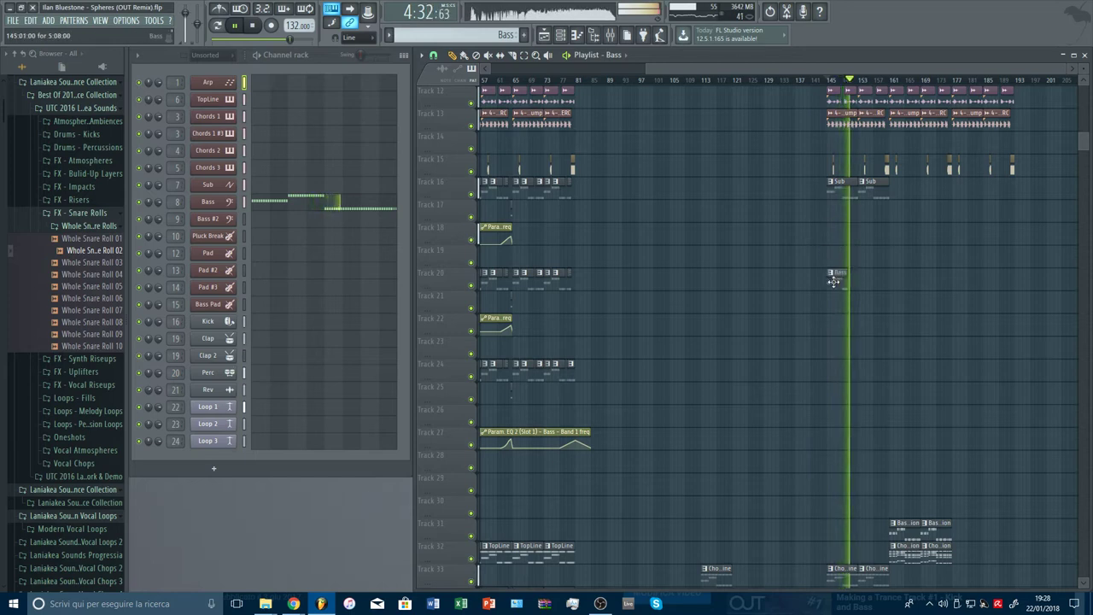
left_click(524, 373)
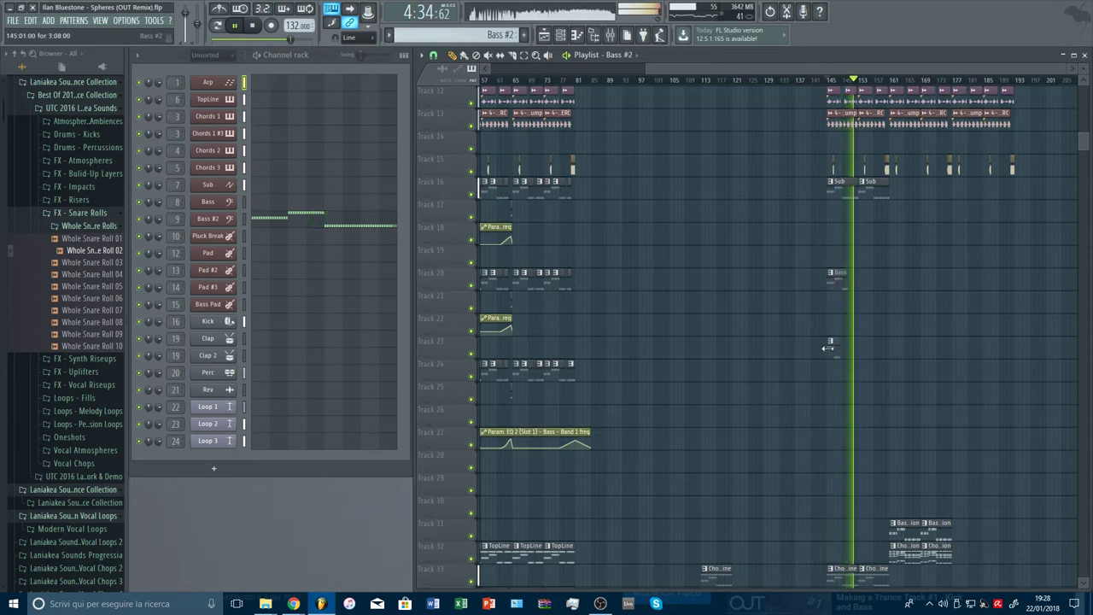
double_click(828, 346)
key("F7")
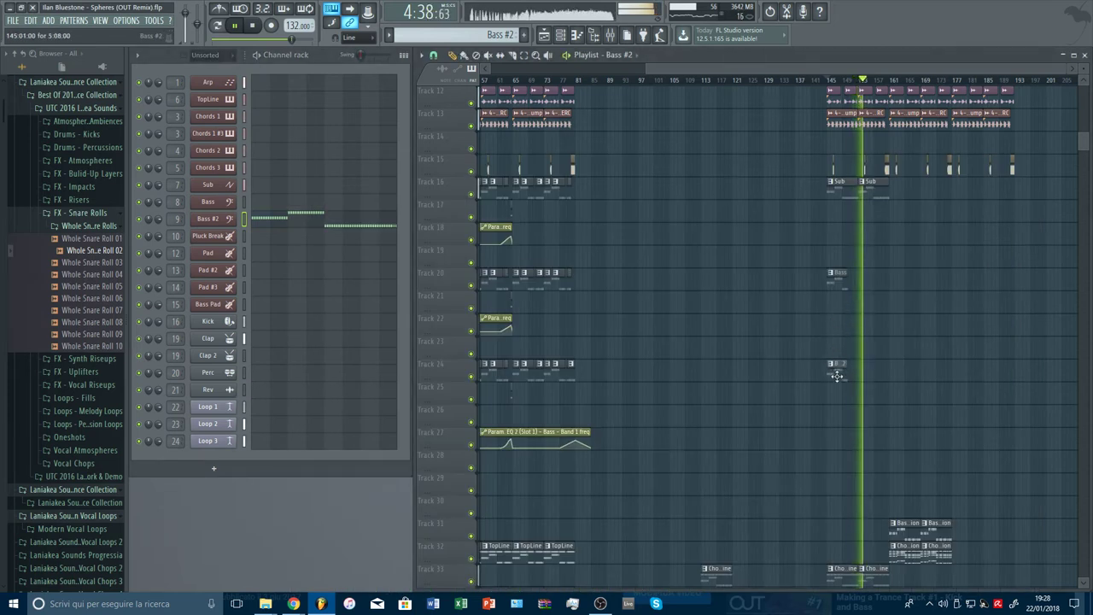
Lengthen the new Bass and Bass #2 clips to end at bar 153 and repeat both from bar 153
left_click(828, 80)
scroll(869, 85, "up", 5)
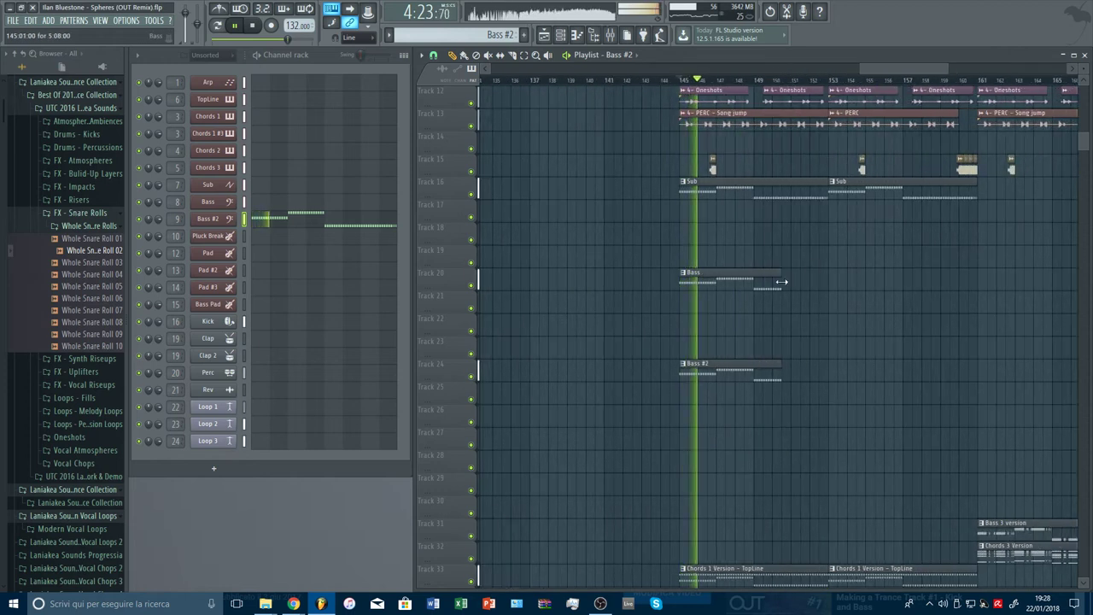
left_click_drag(834, 287, 827, 287)
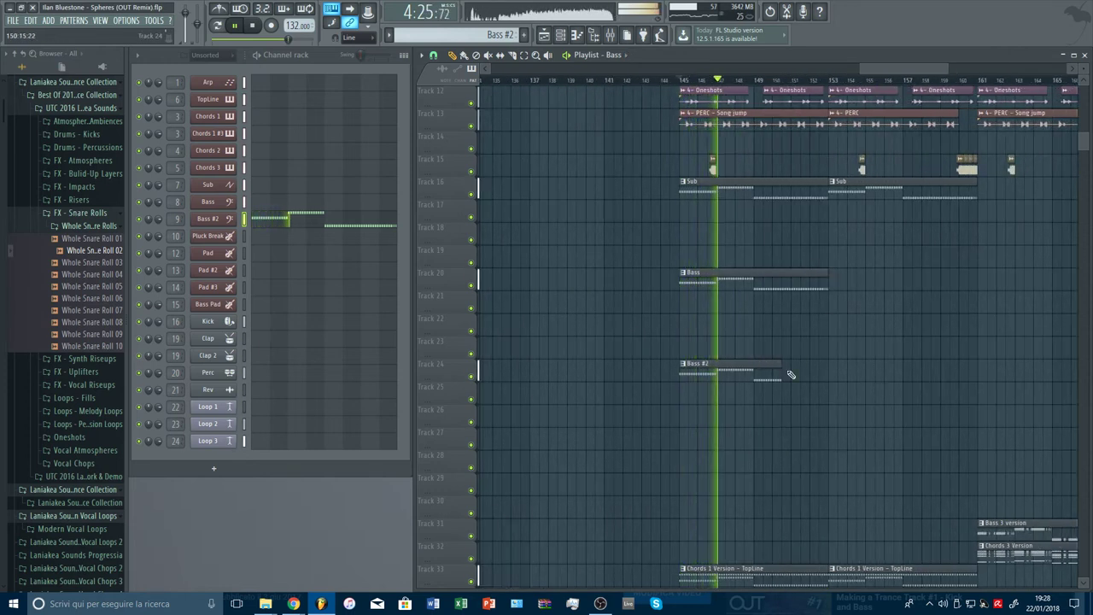
left_click_drag(781, 373, 918, 370)
left_click_drag(732, 273, 881, 281)
scroll(848, 86, "down", 6)
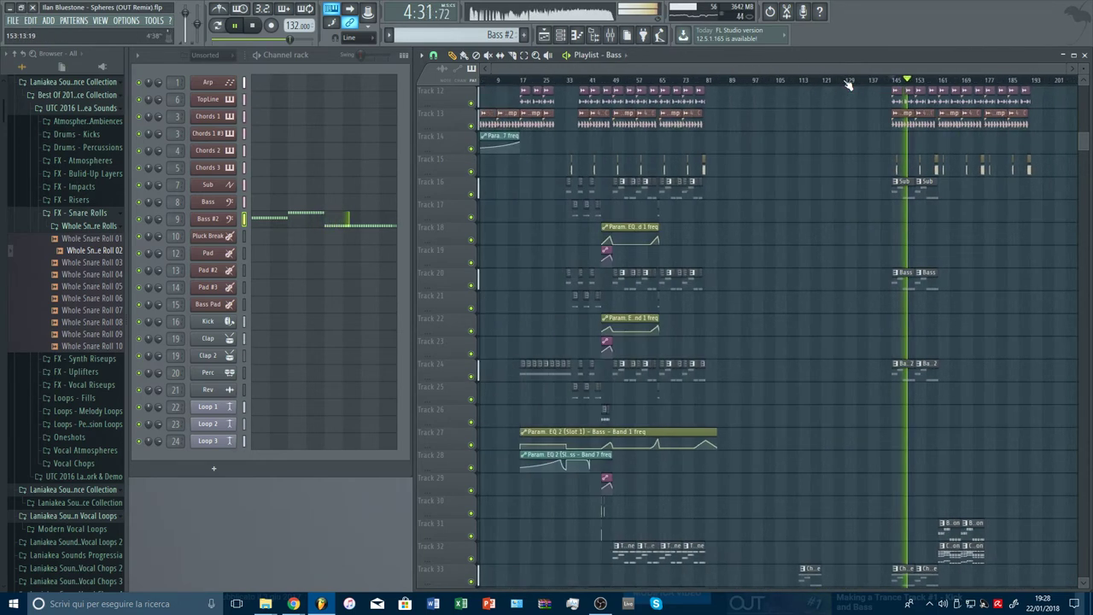
Examine the chord, top line, arp and pad tracks of the arrangement around bars 105 to 177
scroll(835, 260, "down", 2)
scroll(835, 260, "down", 1)
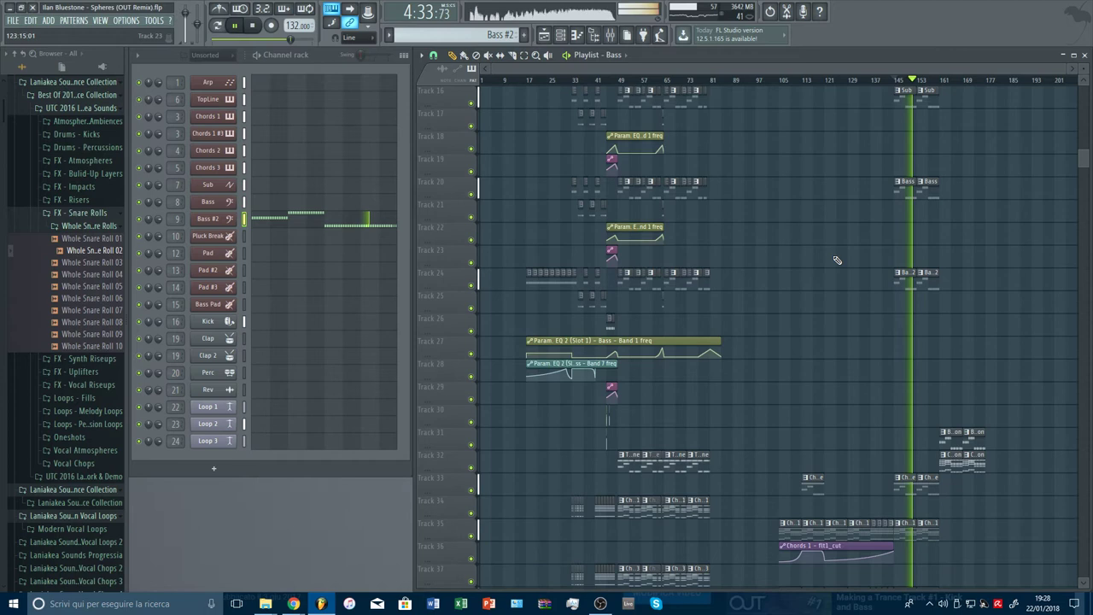
scroll(837, 260, "down", 7)
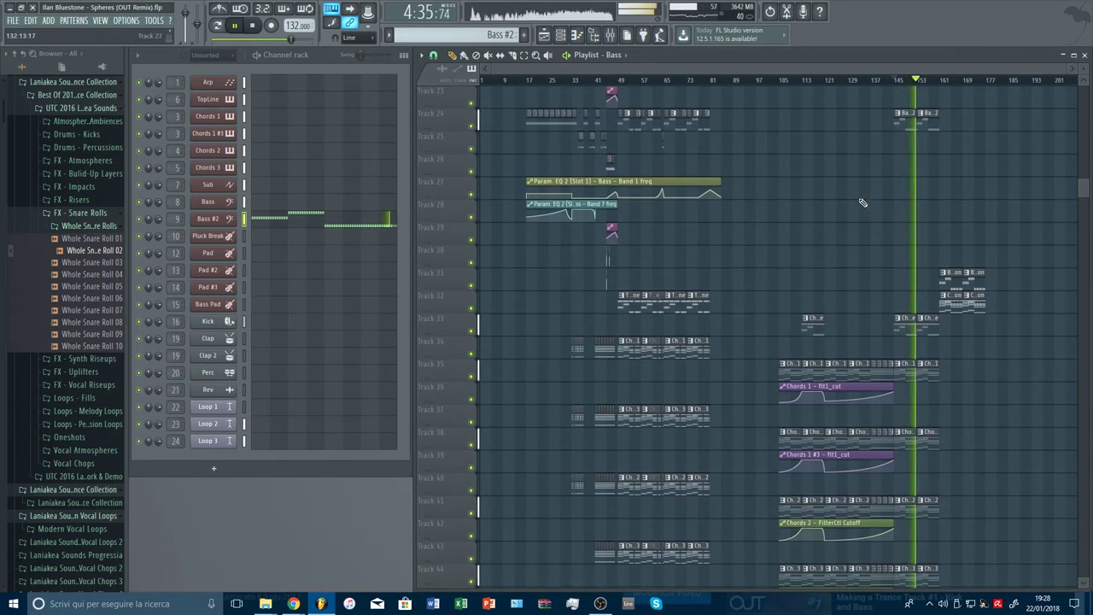
scroll(861, 201, "down", 3)
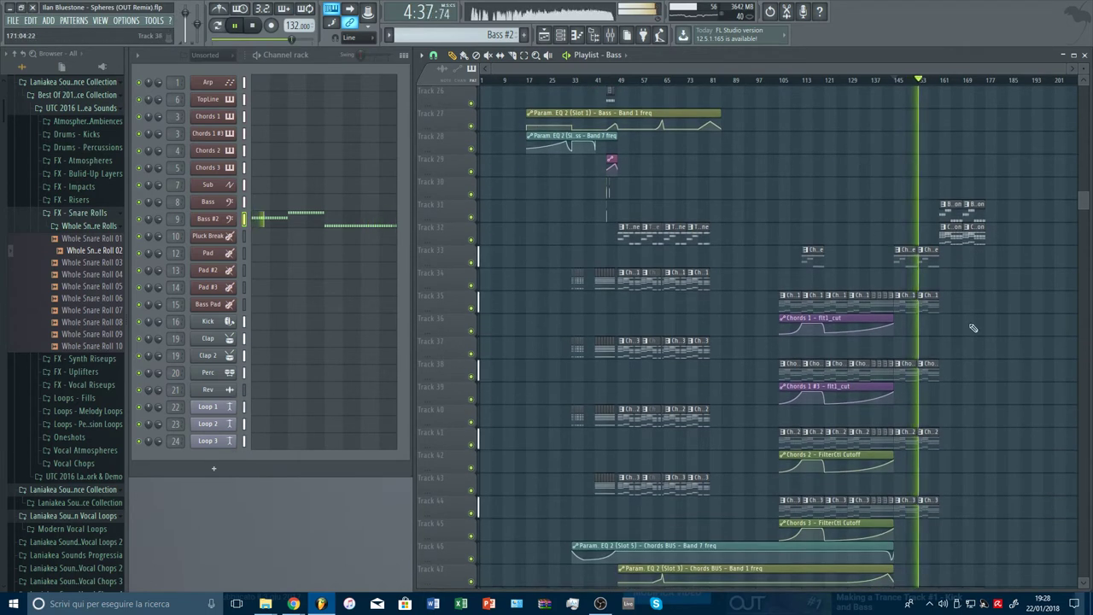
scroll(973, 328, "down", 2)
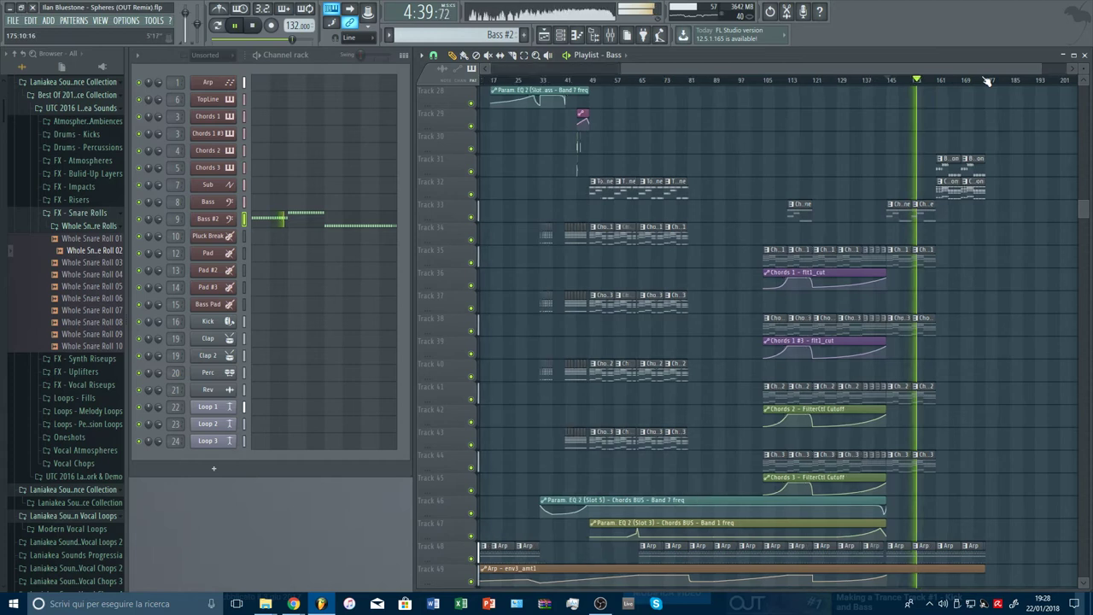
scroll(988, 80, "up", 2)
scroll(988, 80, "up", 2)
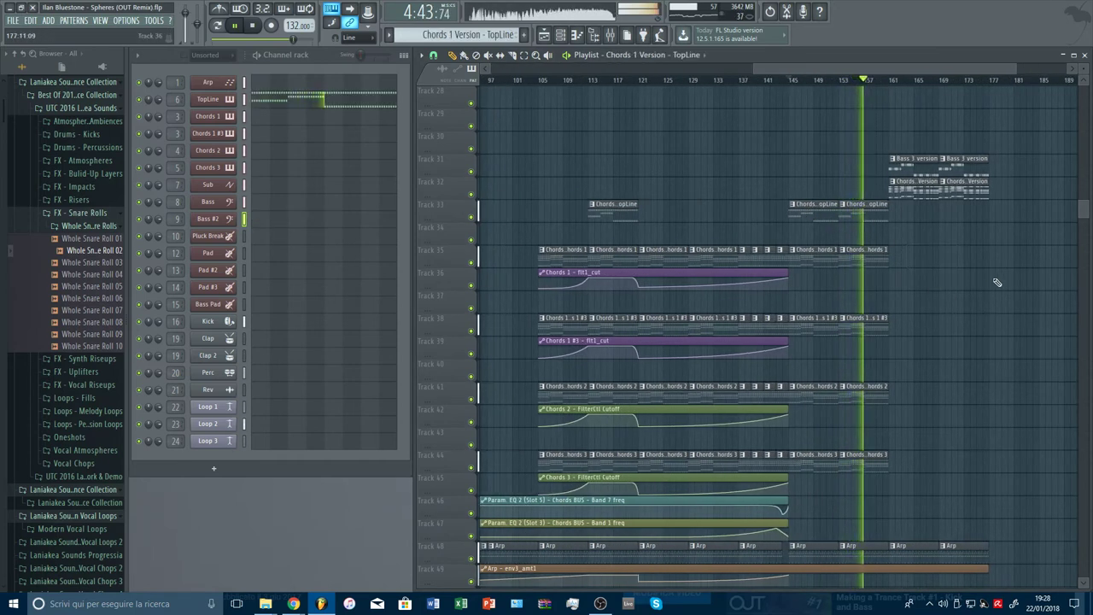
scroll(959, 261, "down", 9)
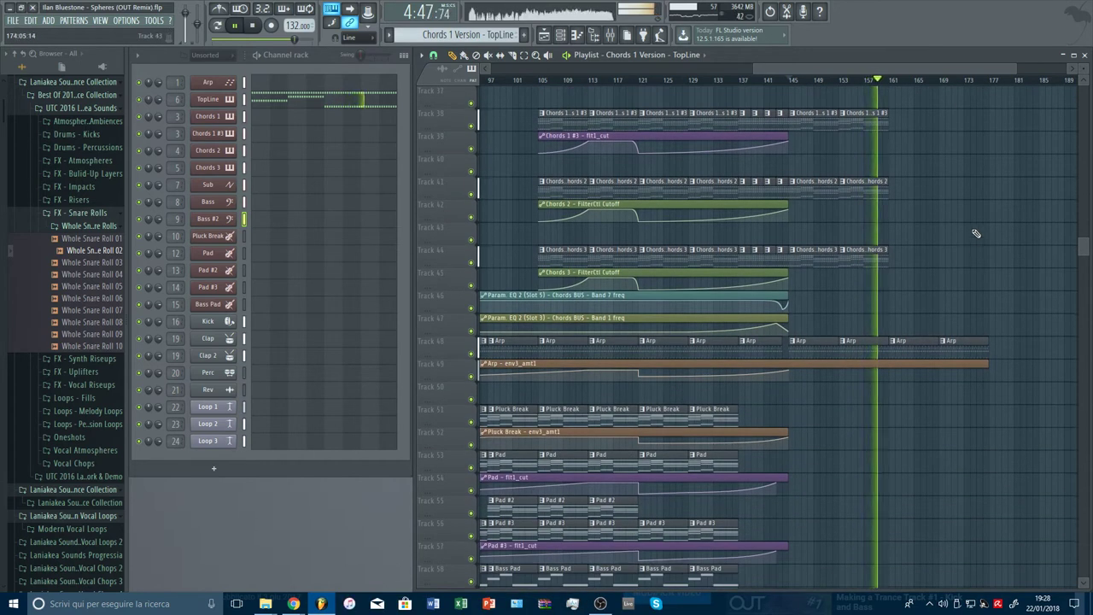
scroll(977, 234, "down", 8)
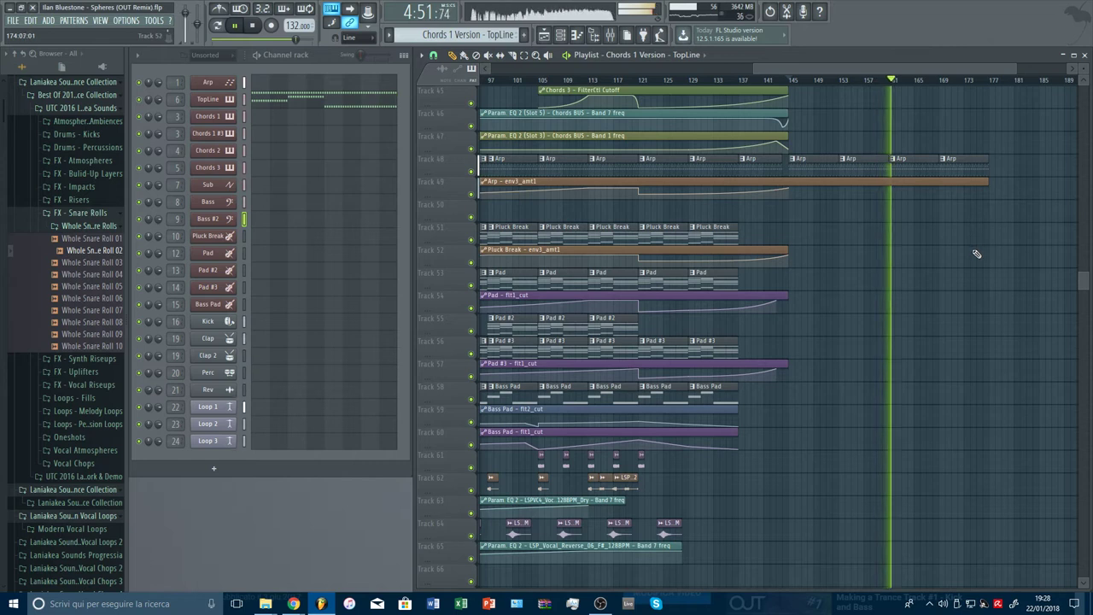
scroll(982, 260, "up", 12)
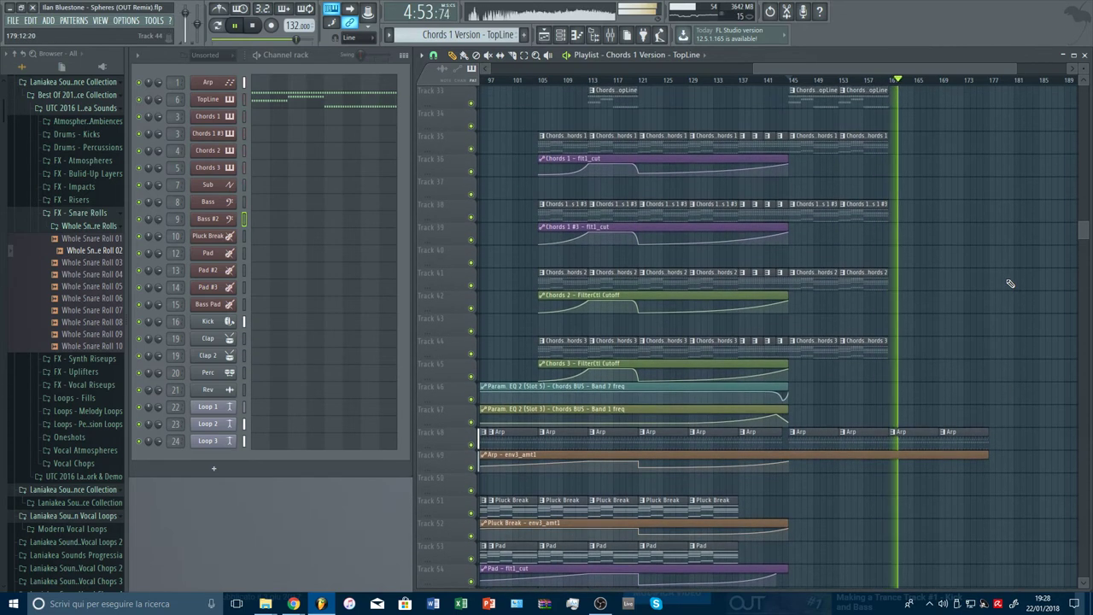
Extend the Arp env3_amt1 automation clip on Track 49 to bar 193
scroll(1009, 282, "down", 9)
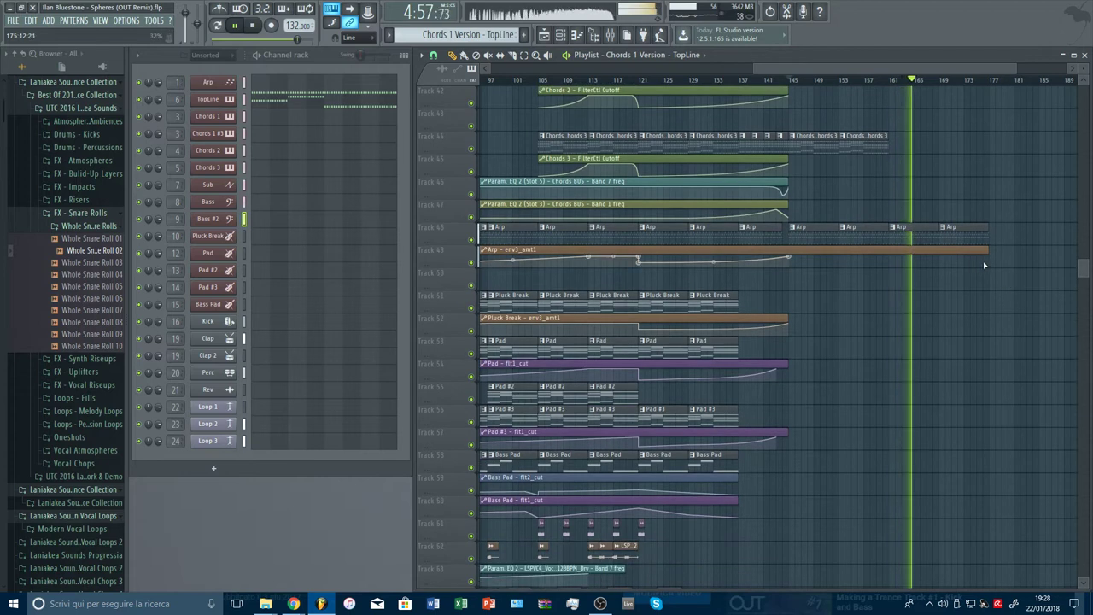
left_click_drag(986, 250, 1087, 253)
left_click_drag(1029, 259, 980, 258)
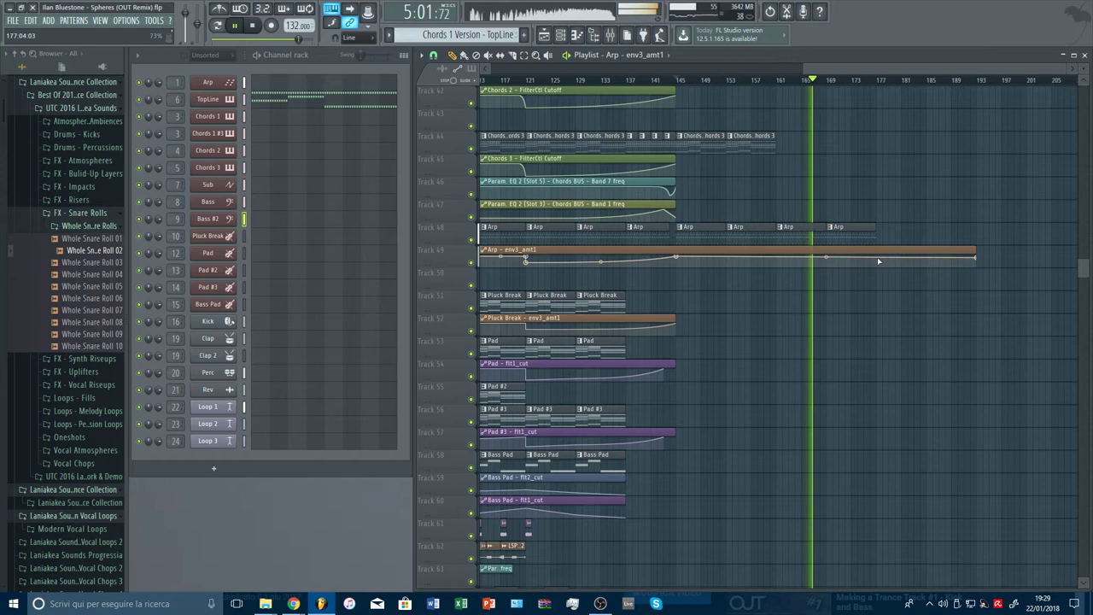
Copy the value of the Arp env3_amt1 automation point at bar 145 and paste it onto the point at bar 177
right_click(677, 258)
left_click(709, 438)
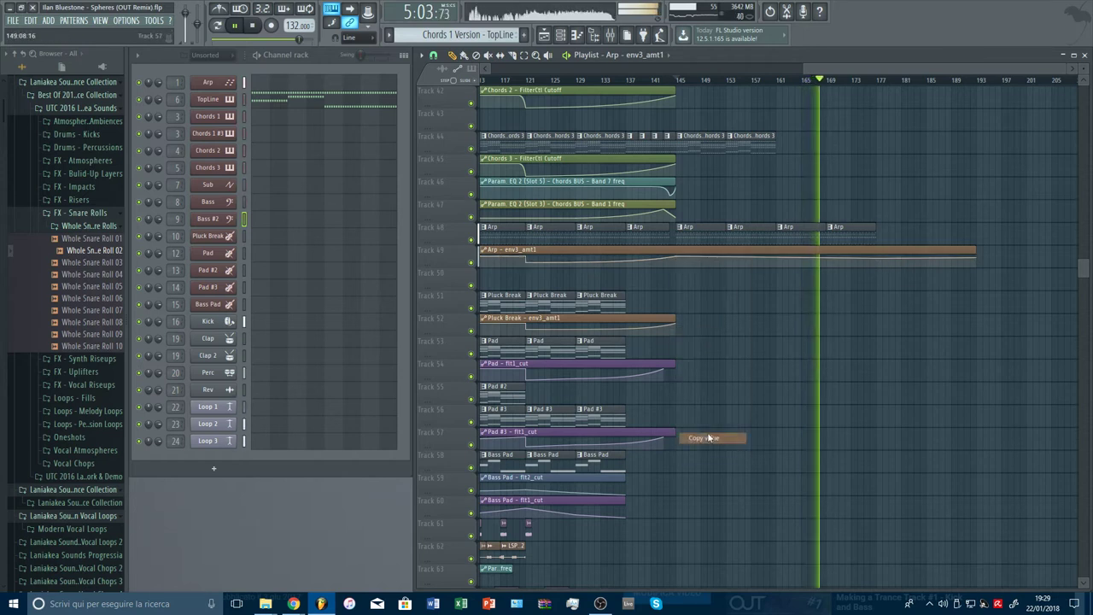
right_click(878, 260)
left_click(908, 451)
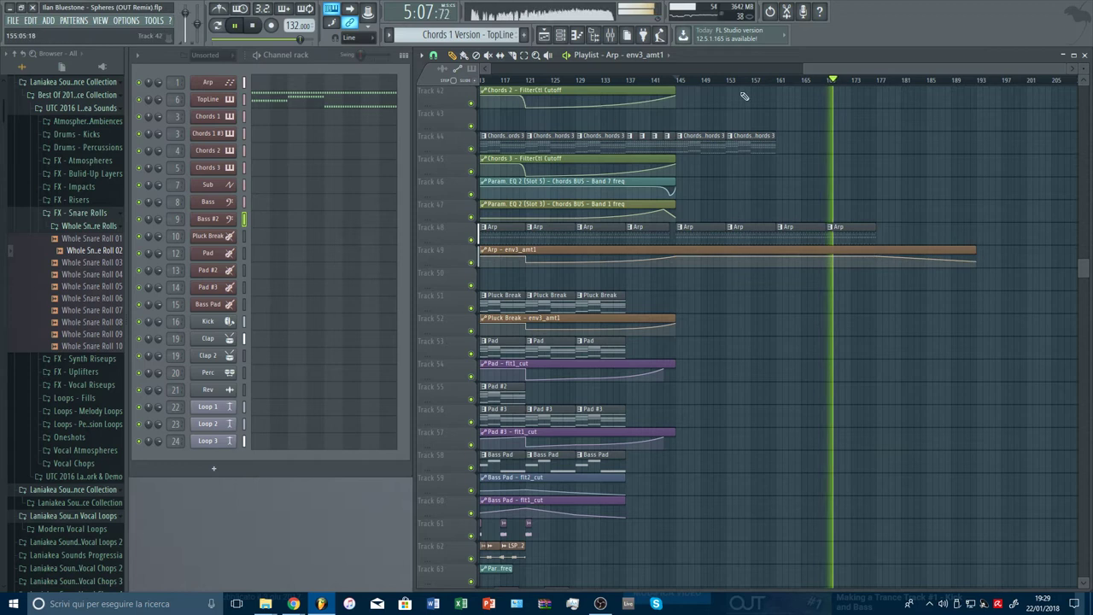
Play the break from bar 103 and review the vocal, fill, crash, riser and impact tracks up to bar 145
left_click_drag(801, 70, 653, 72)
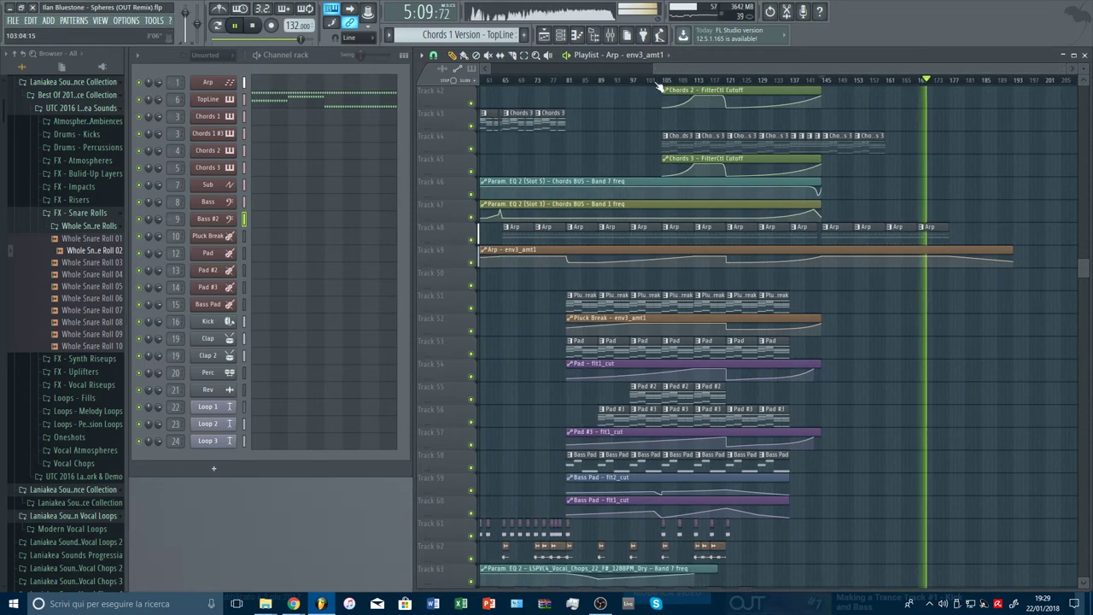
left_click(651, 80)
scroll(837, 332, "down", 5)
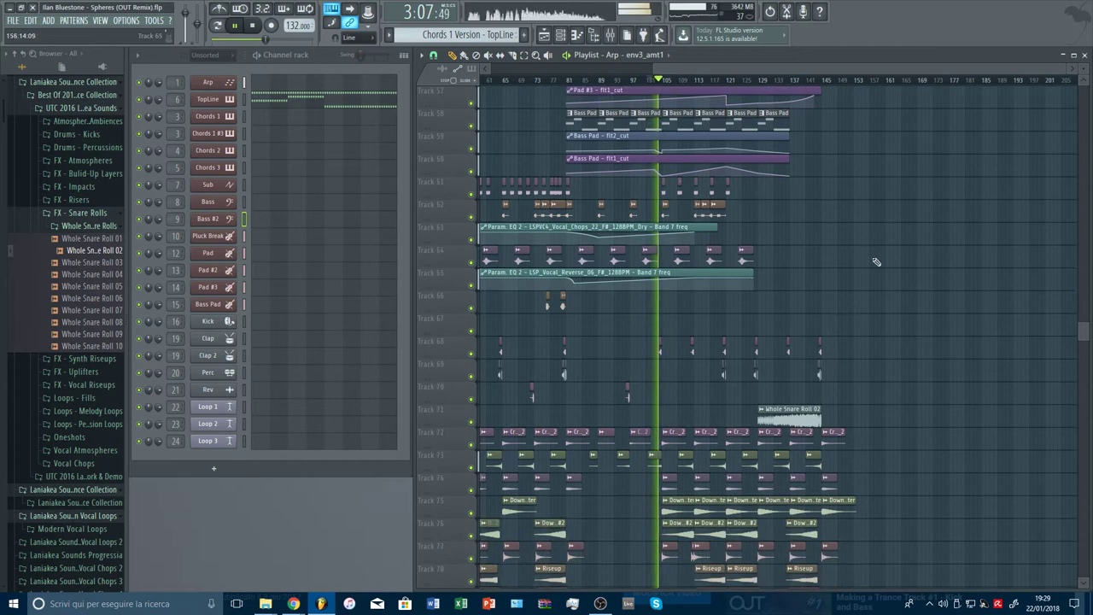
scroll(741, 83, "up", 2)
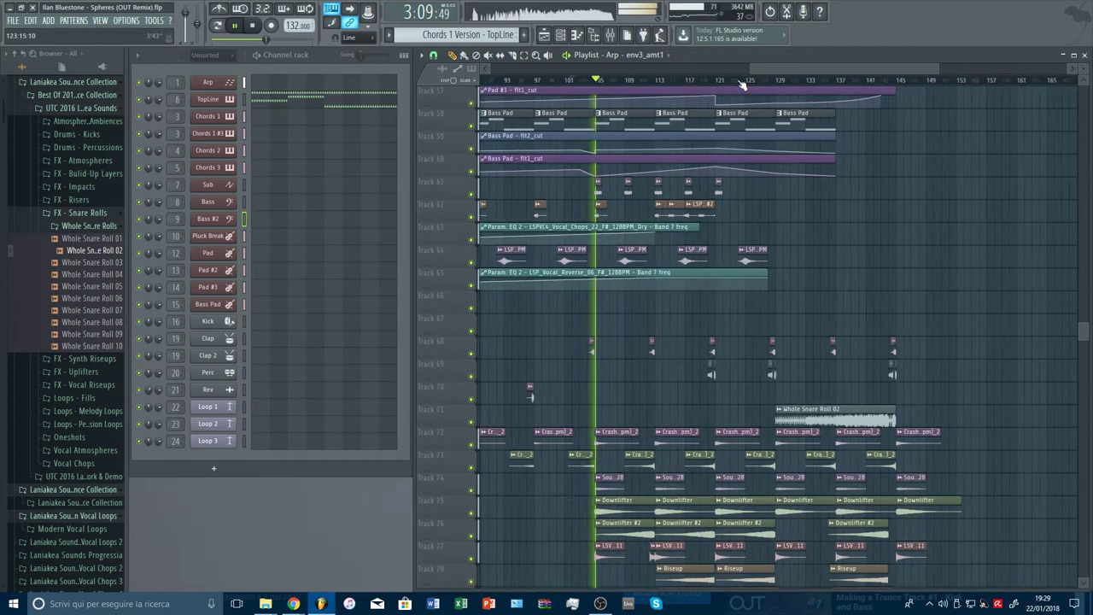
scroll(741, 83, "down", 3)
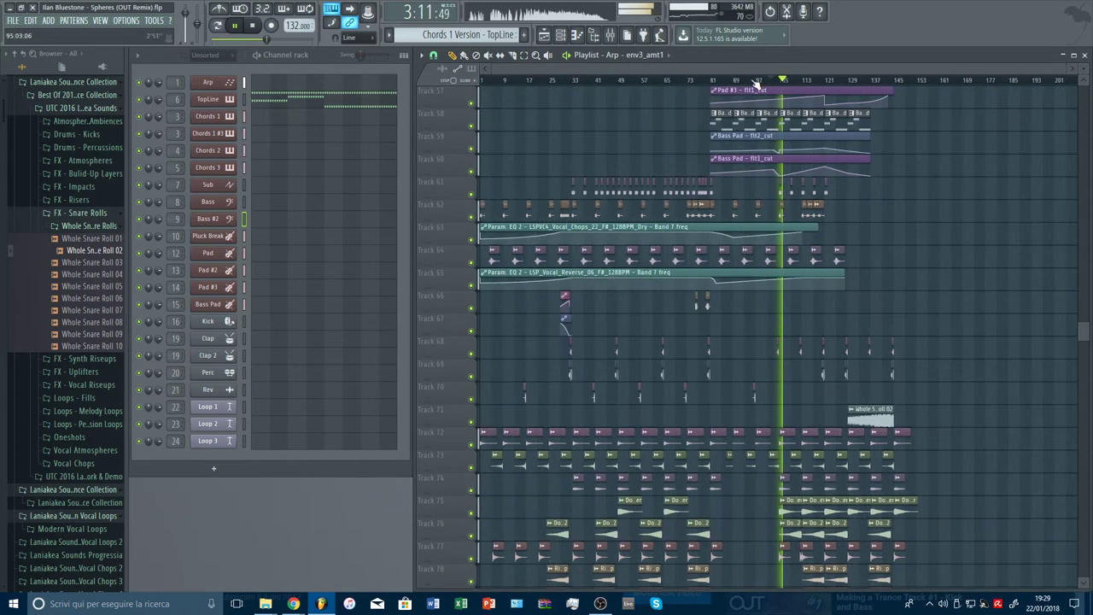
scroll(755, 83, "up", 5)
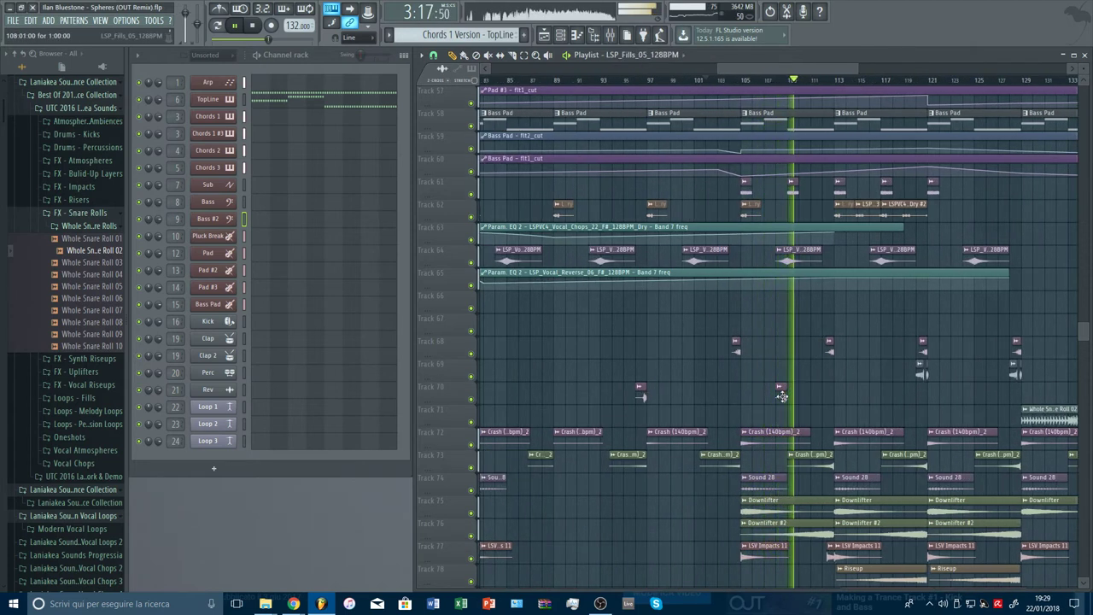
left_click_drag(859, 67, 947, 68)
scroll(907, 250, "down", 2)
scroll(908, 249, "down", 6)
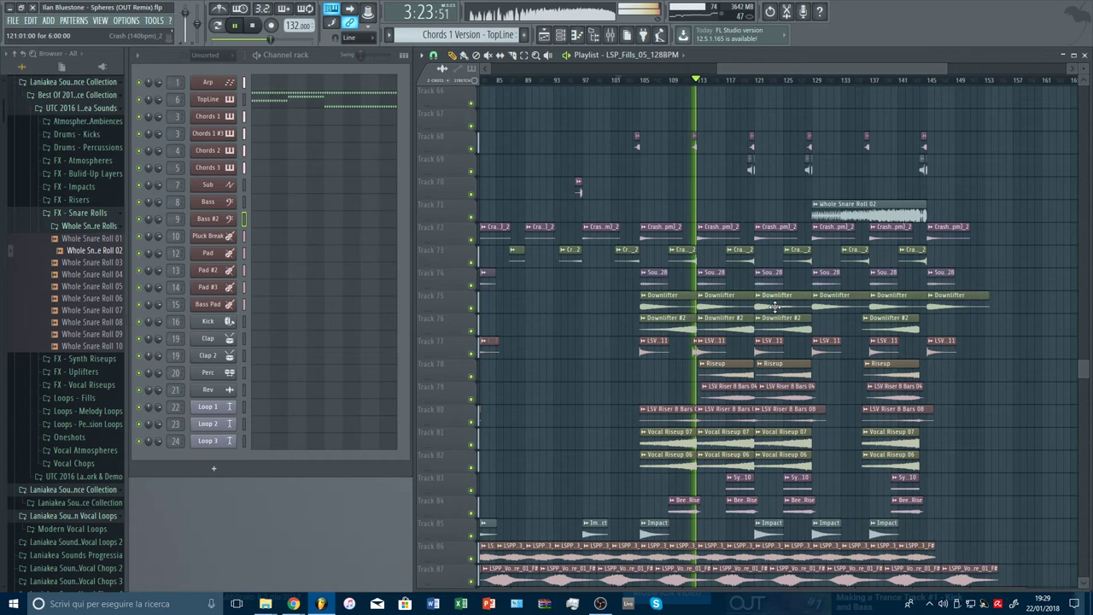
scroll(775, 305, "up", 20)
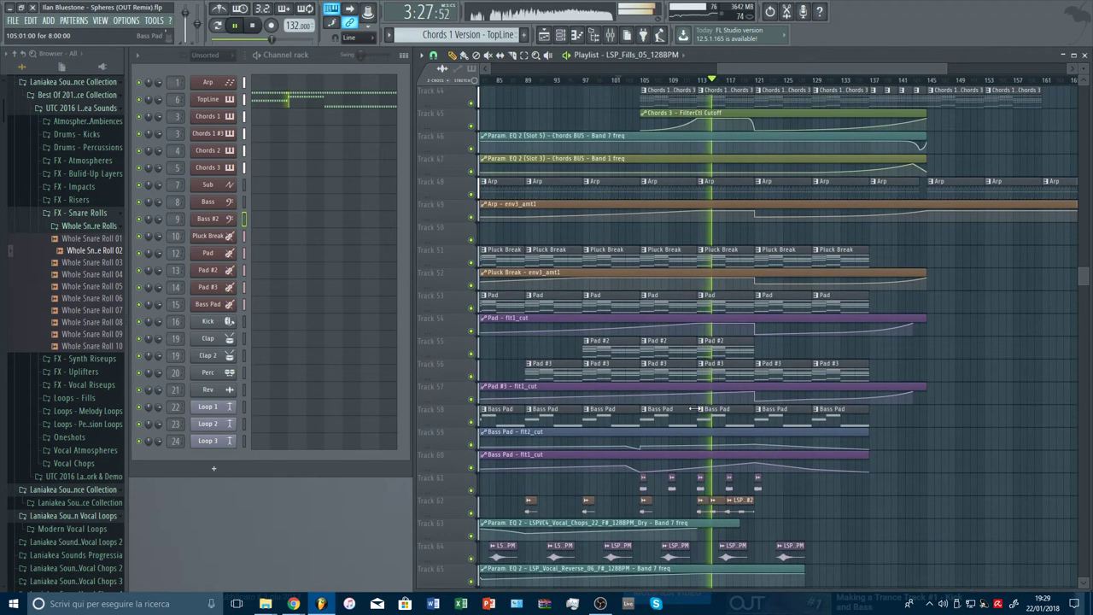
Shorten the Chords 1, Chords 1 #3, Chords 2 and Chords 3 clips starting at bar 105 to end half a bar before bar 113
left_click(690, 82)
scroll(698, 83, "up", 4)
scroll(694, 122, "up", 4)
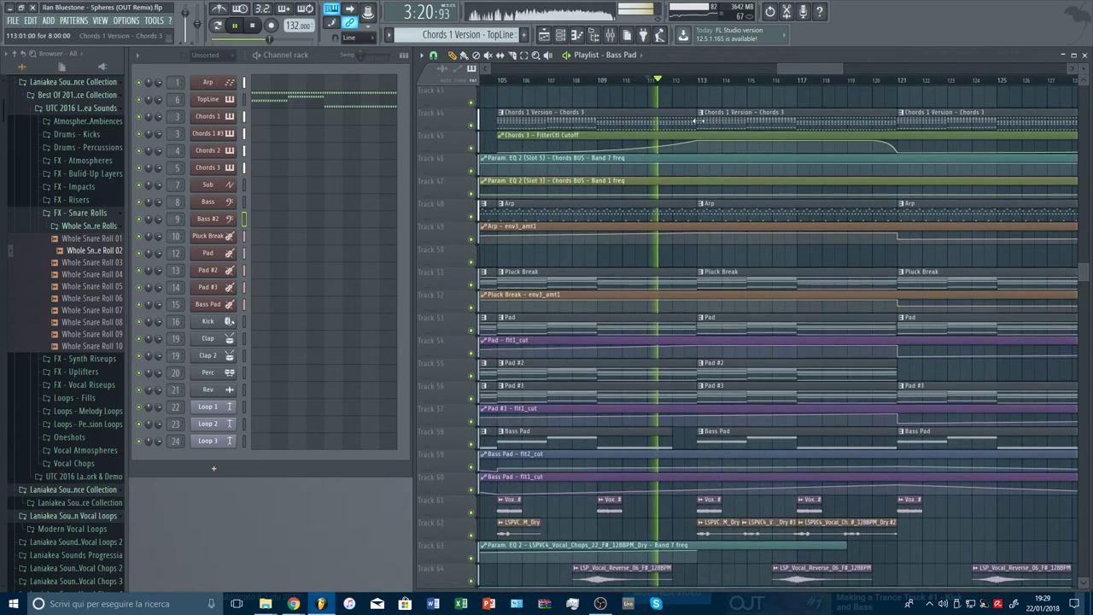
scroll(693, 128, "up", 2)
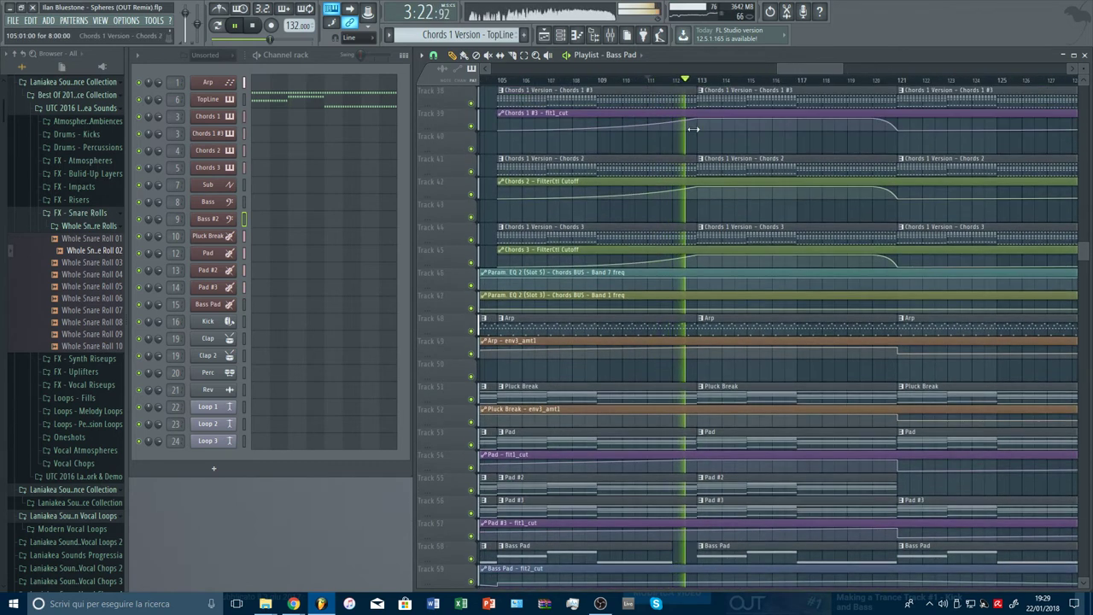
scroll(693, 128, "up", 7)
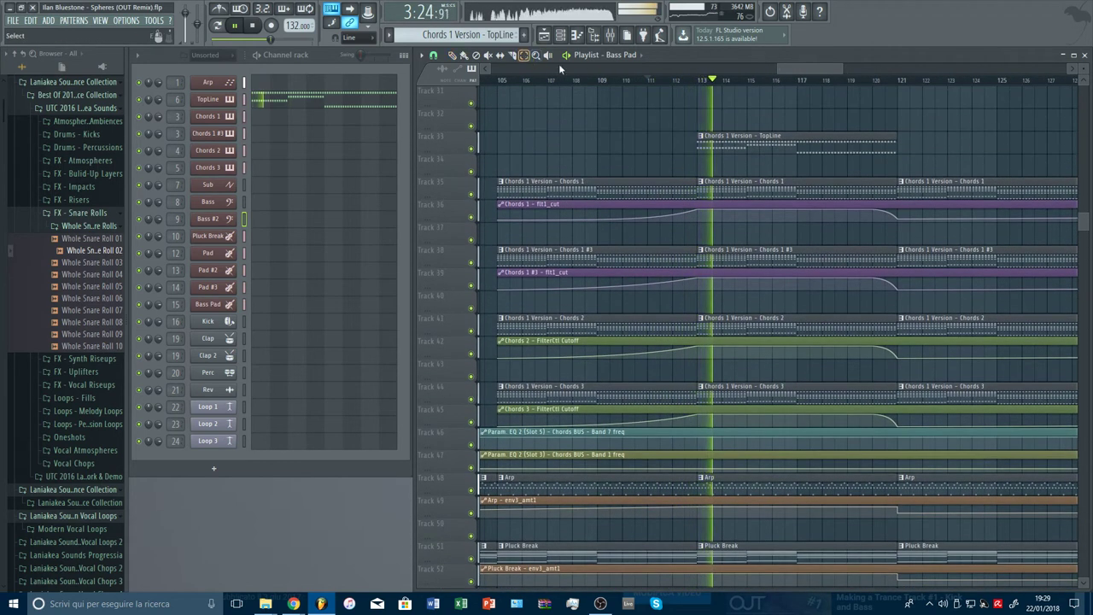
left_click_drag(682, 258, 680, 278)
left_click(682, 282, "ctrl+shift")
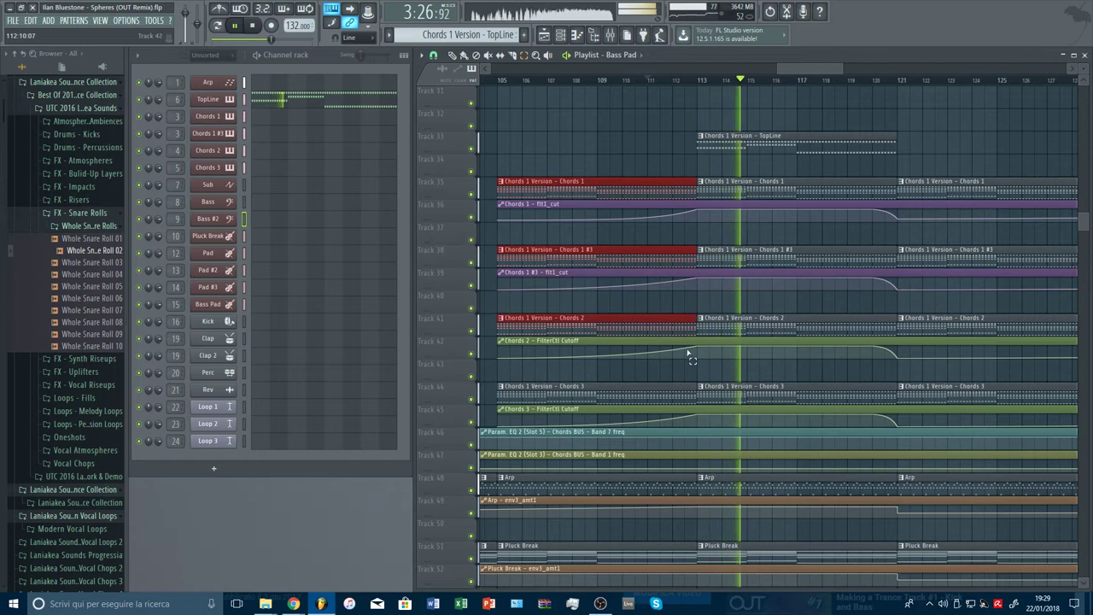
left_click(679, 392, "ctrl+shift")
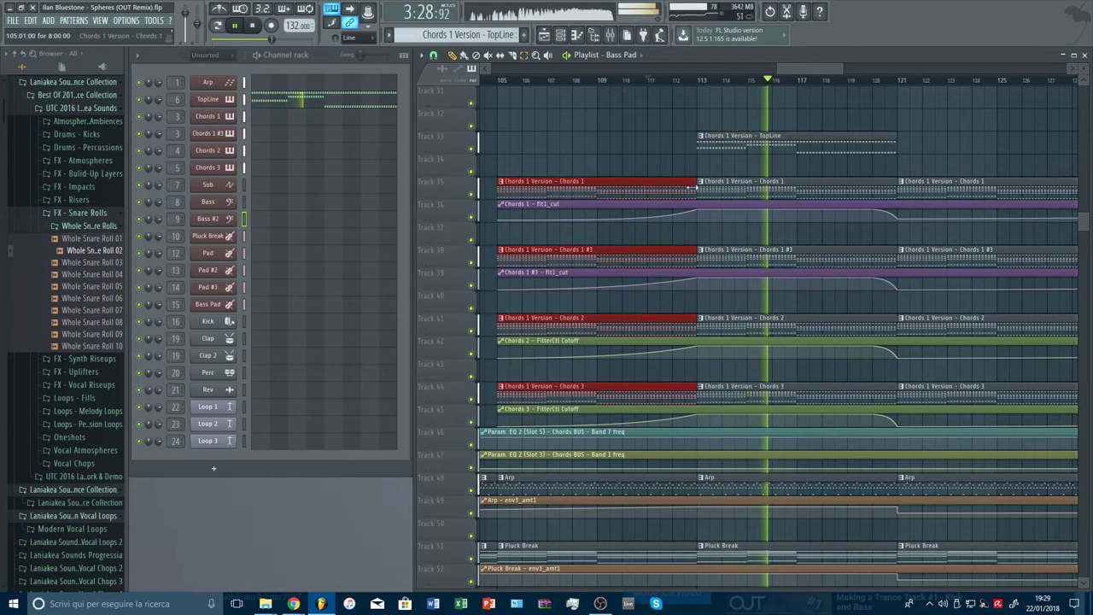
left_click_drag(696, 187, 684, 187)
key("space")
key("space")
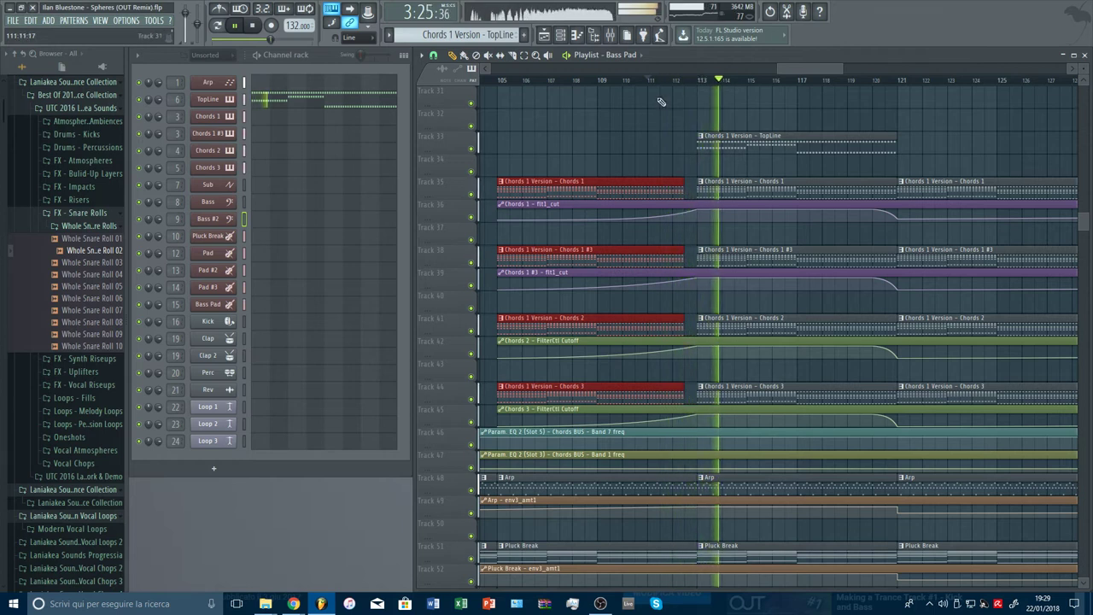
Trim the Arp clip starting at bar 105 on Track 48 to end half a bar before bar 113
left_click(674, 81)
scroll(737, 124, "down", 3)
scroll(737, 124, "down", 3)
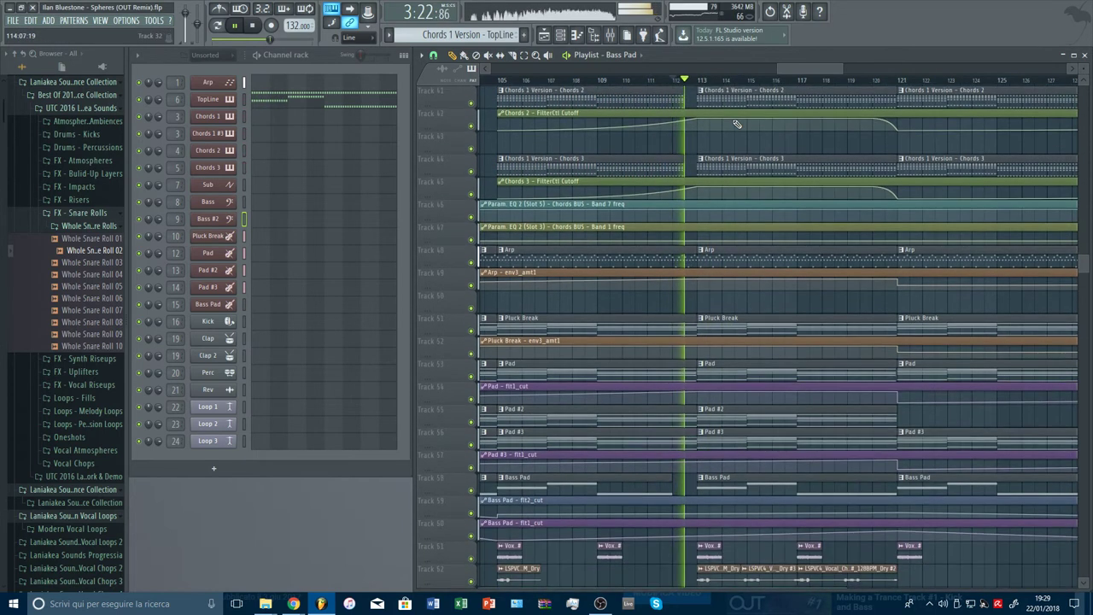
left_click(683, 260)
key("space")
key("space")
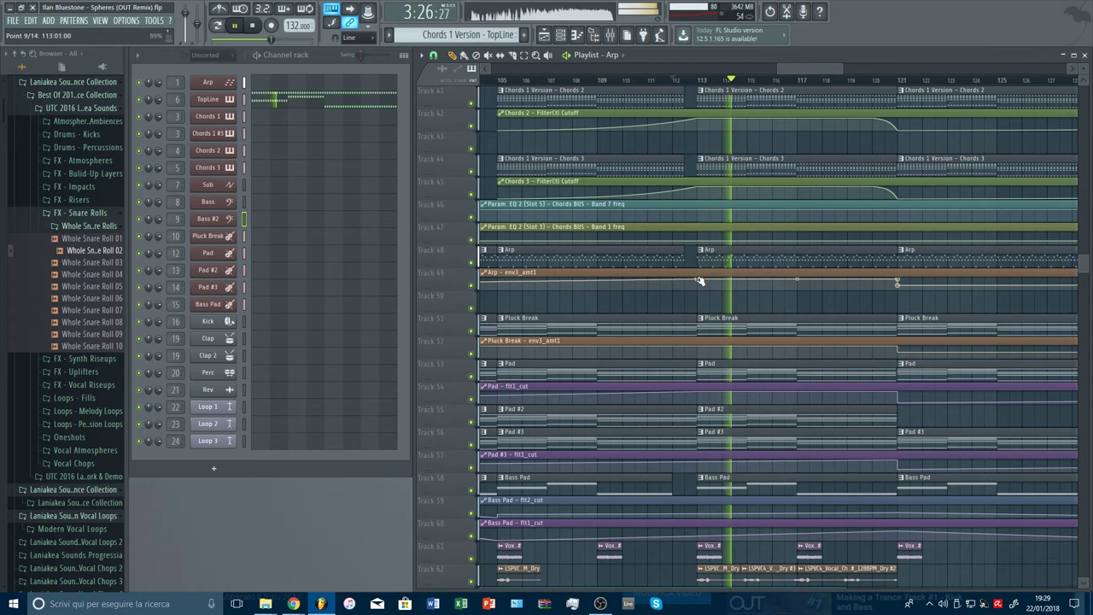
Add a stepped jump at bar 113 in the Arp env3_amt1 automation, with the lower point at 68%
right_click(698, 280)
left_click(731, 461)
left_click_drag(698, 279, 700, 281)
right_click(699, 286)
left_click(716, 472)
left_click_drag(1082, 83, 1081, 162)
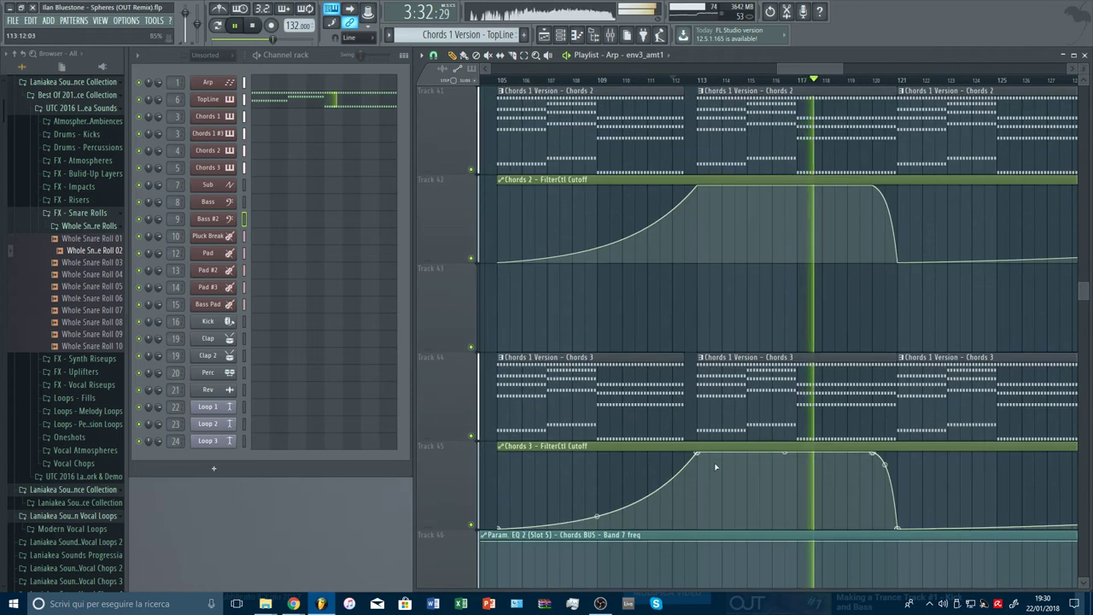
scroll(715, 467, "down", 3)
left_click(674, 82)
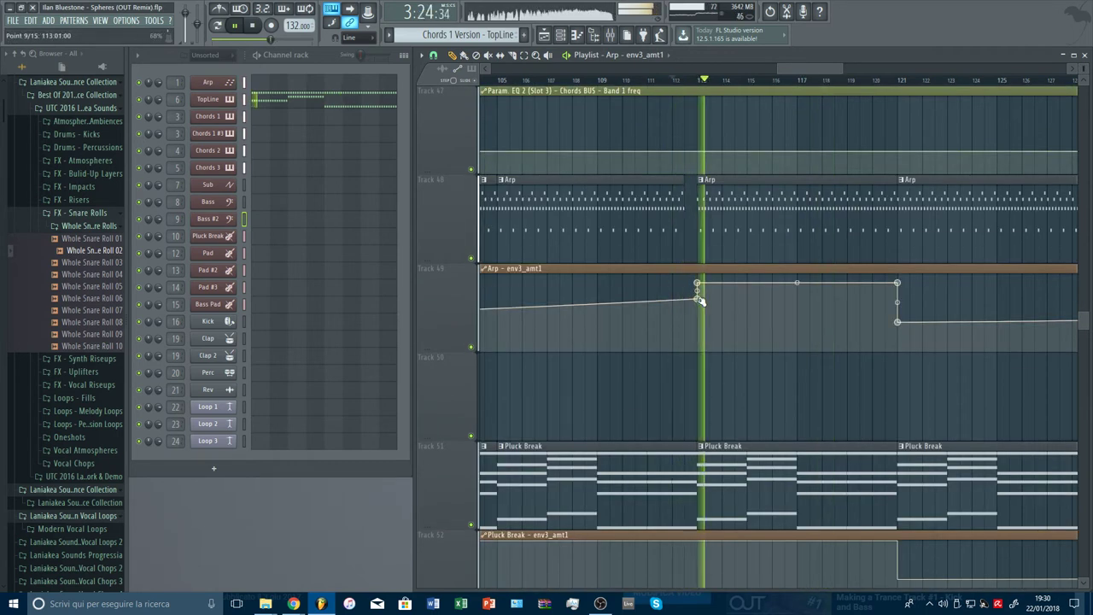
Copy the vocal chop clips on Track 62 from bars 105 to 121 so the copies start at bar 145
scroll(920, 84, "down", 5)
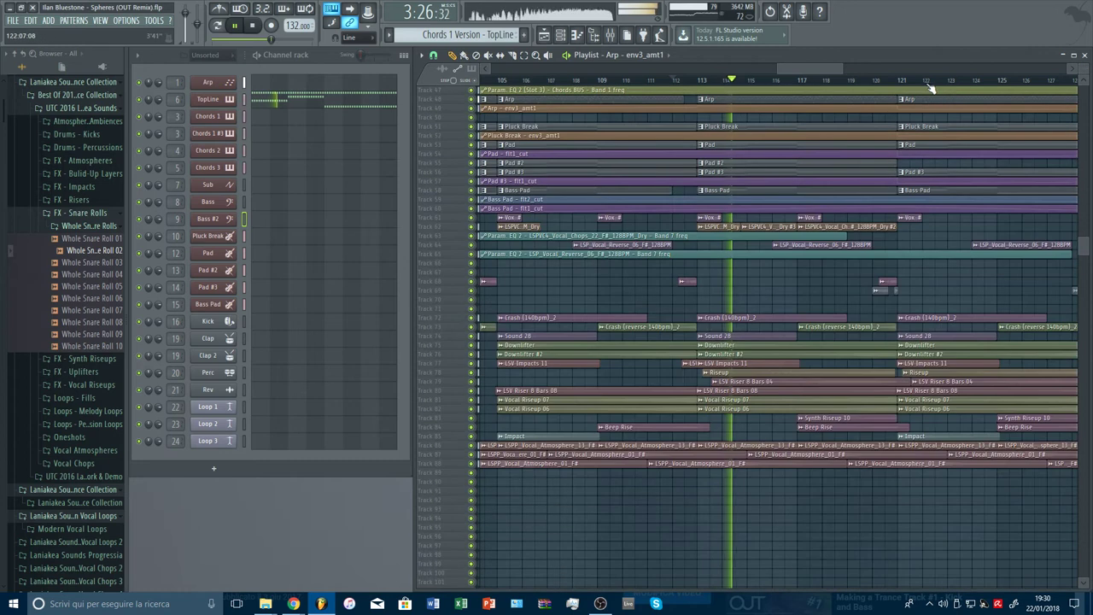
left_click_drag(874, 71, 1067, 69)
scroll(914, 182, "up", 1)
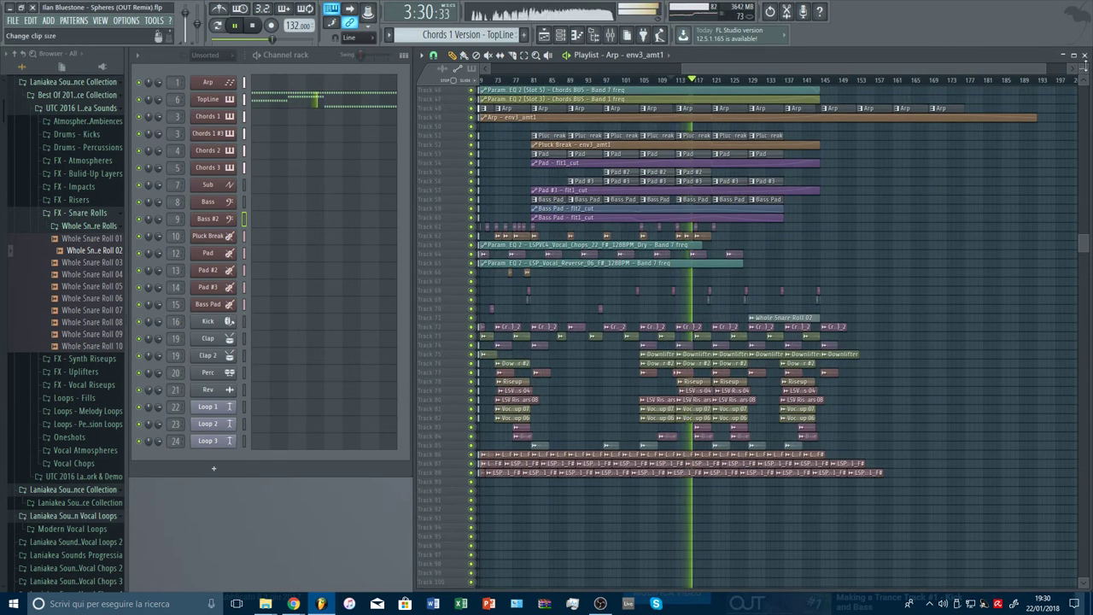
scroll(694, 172, "up", 3)
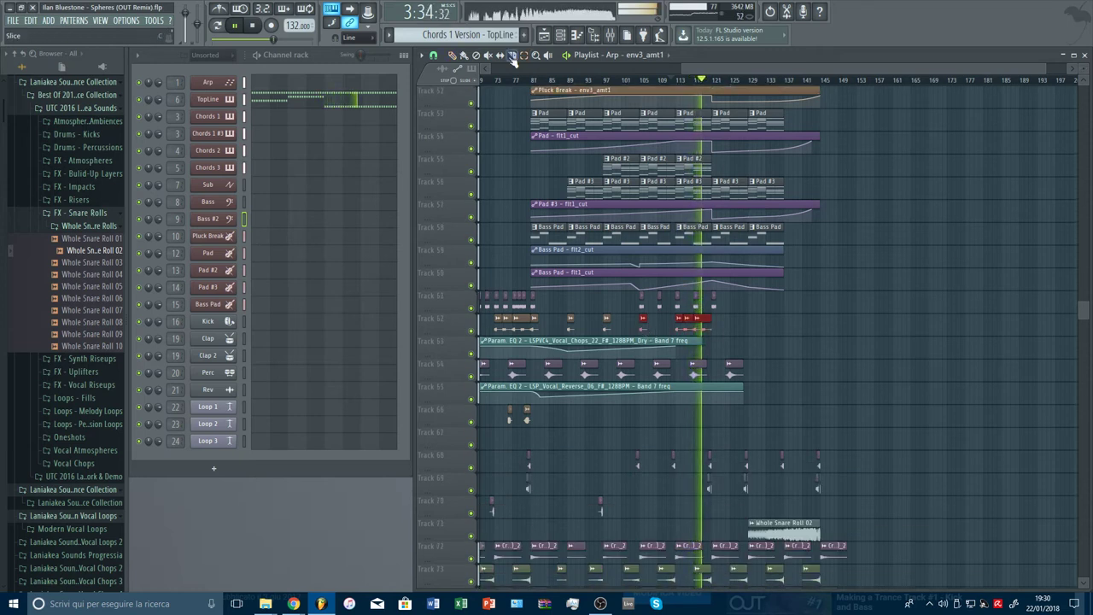
scroll(809, 79, "up", 2)
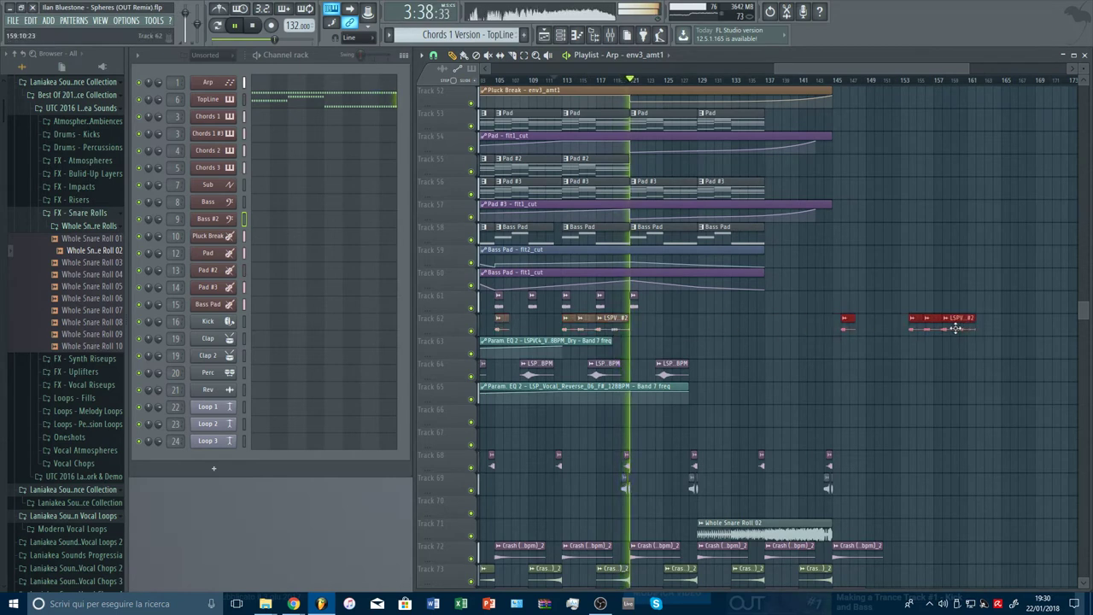
left_click(937, 367)
right_click(962, 373)
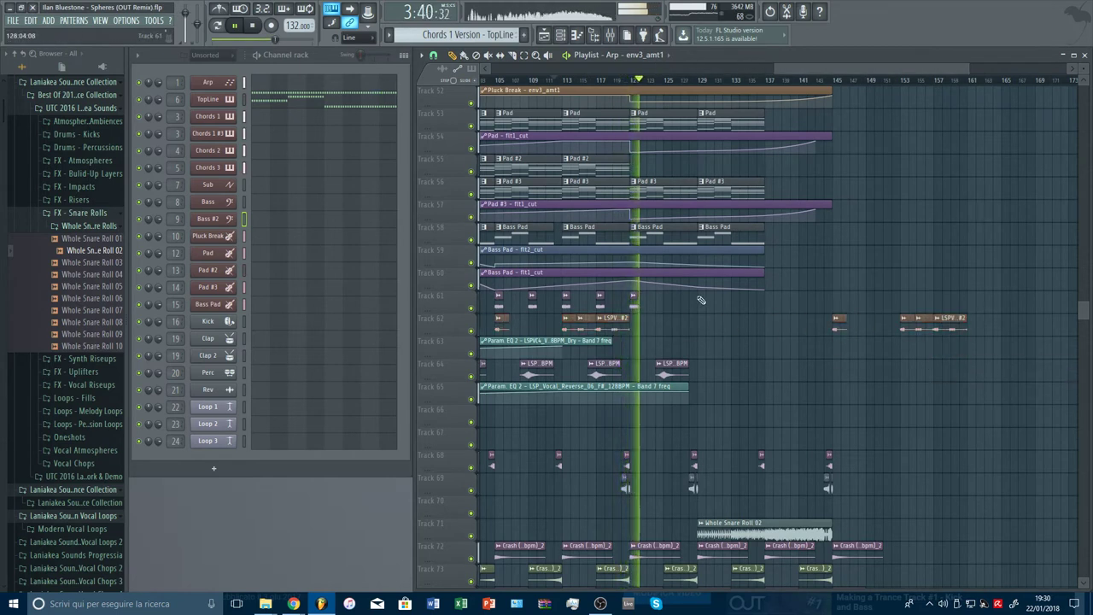
Play around bar 121 and review the chord, arp, pad, vocal and effects tracks up to bar 145
scroll(700, 300, "up", 5)
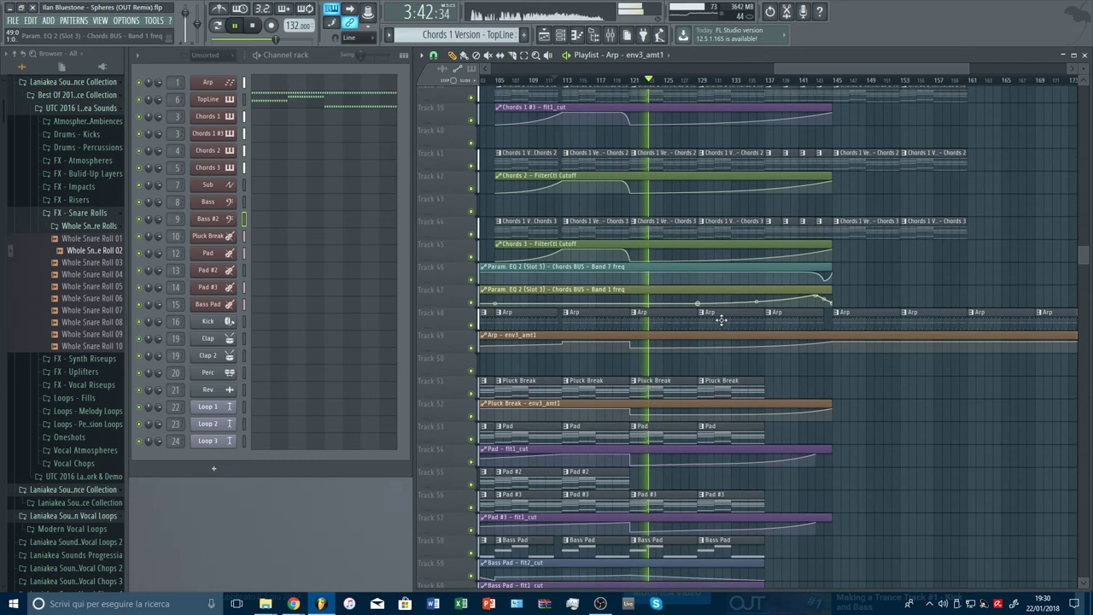
scroll(722, 317, "down", 5)
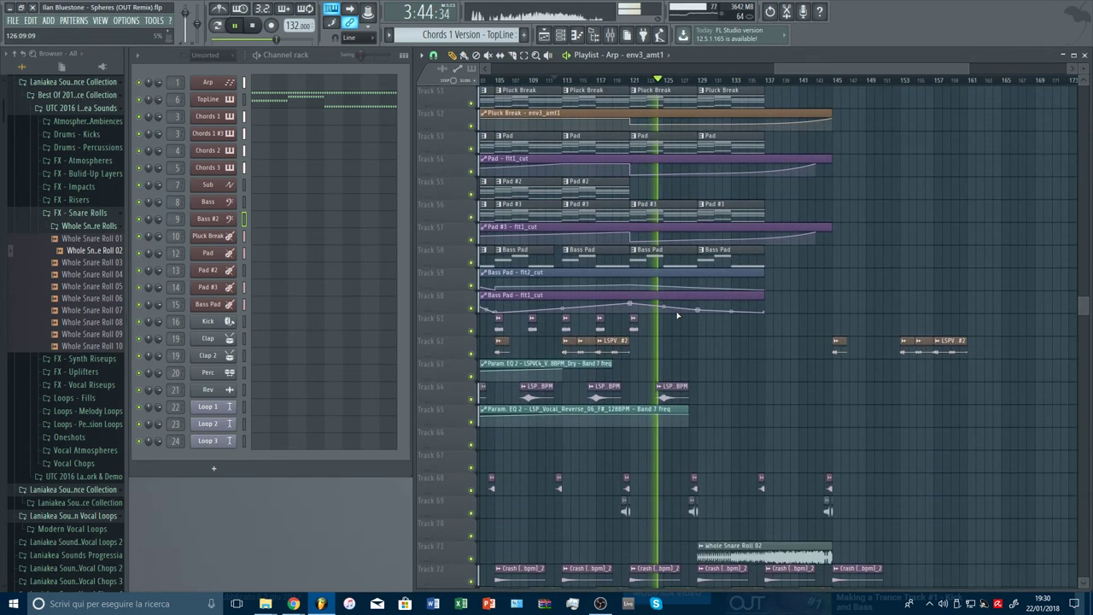
scroll(671, 173, "up", 3)
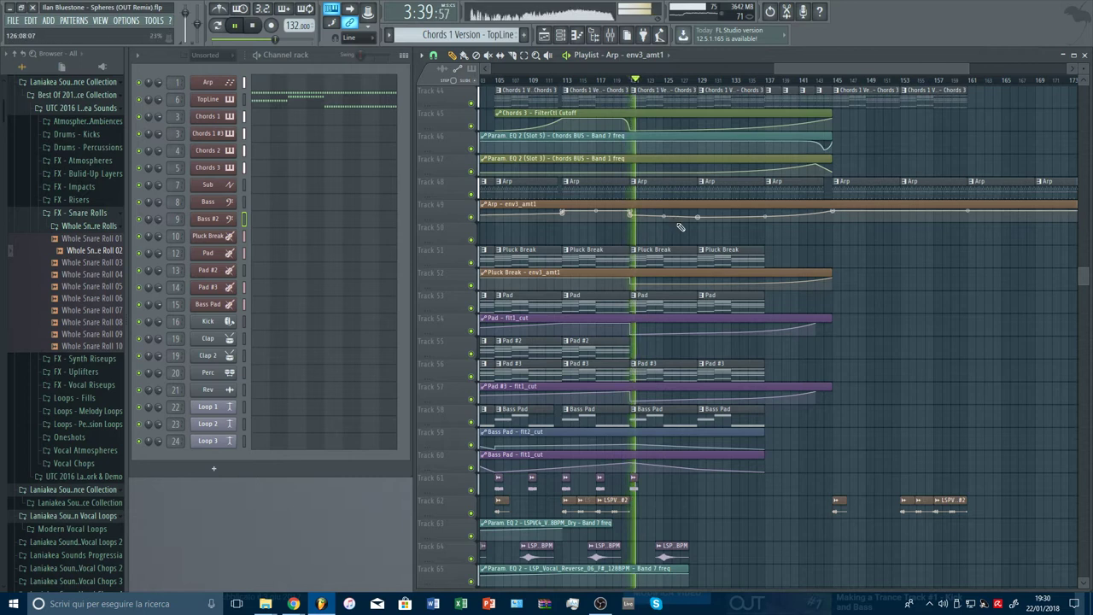
scroll(675, 222, "up", 3)
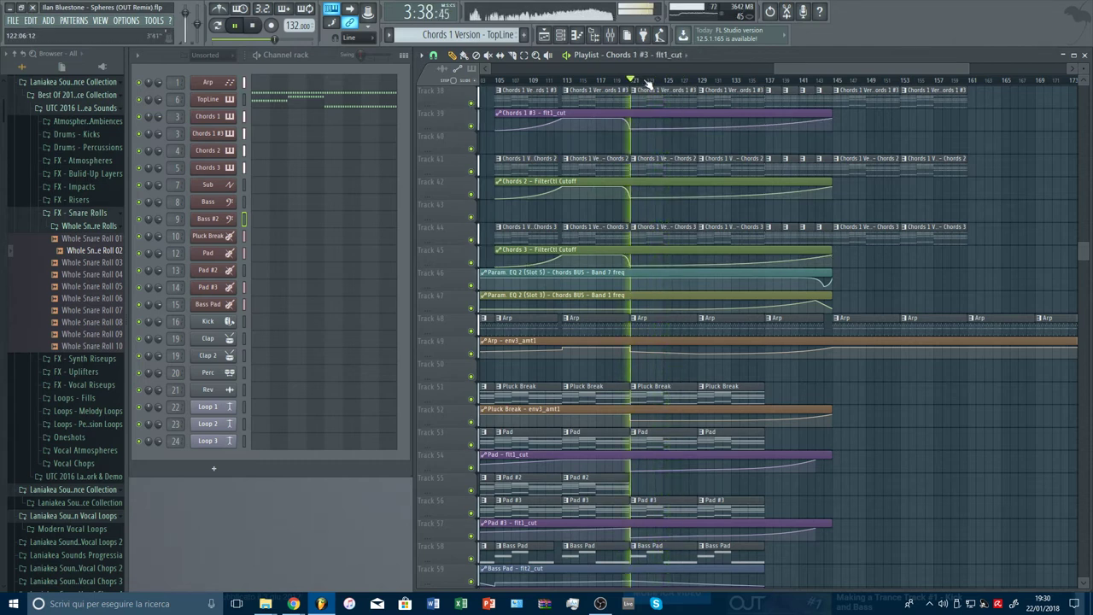
scroll(687, 255, "down", 7)
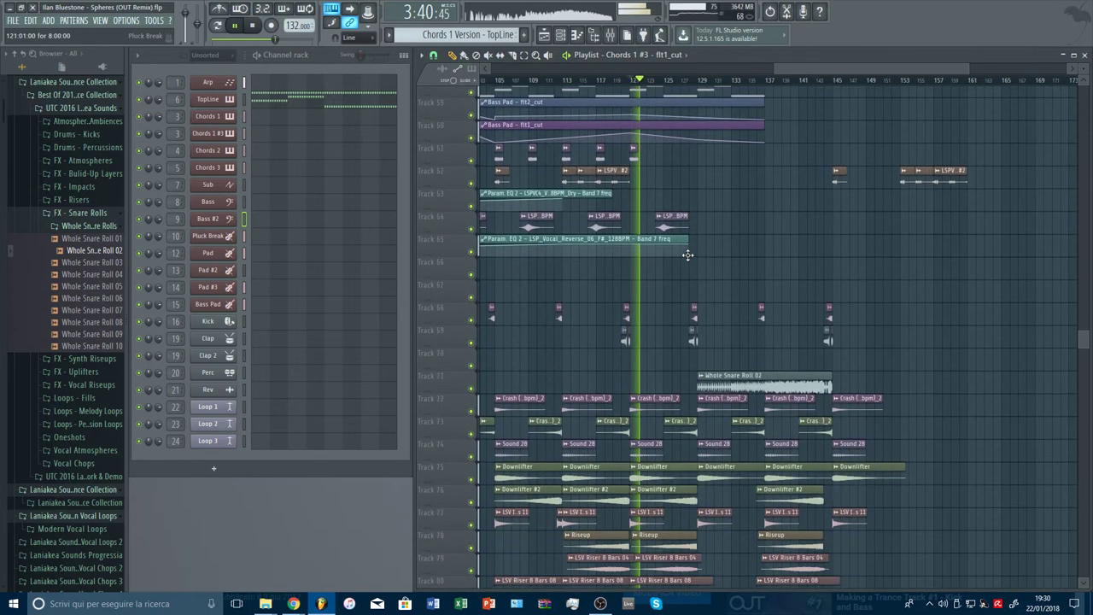
scroll(688, 254, "down", 3)
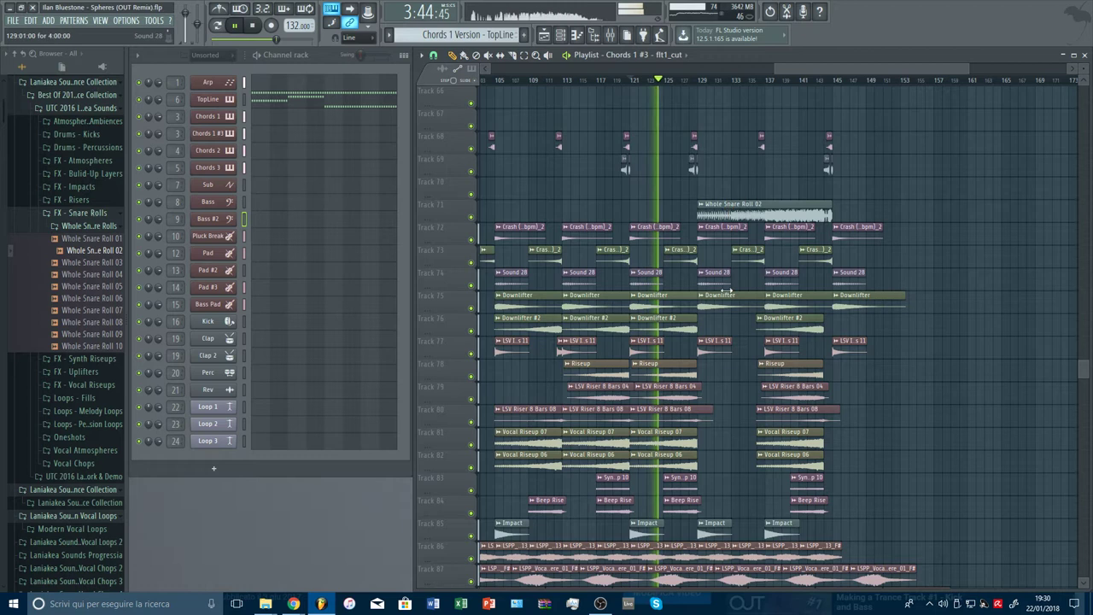
scroll(725, 290, "down", 1)
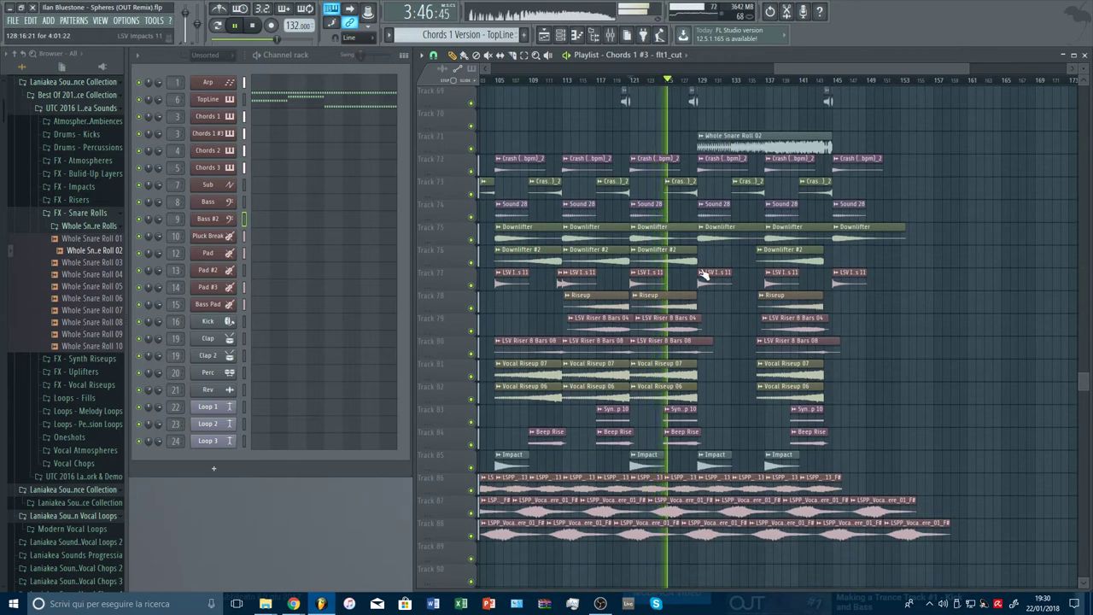
Trim the Riseup clip to start at bar 125 and remove the LSV Riser and Vocal Riseup portions between bars 121 and 125
scroll(666, 85, "up", 3)
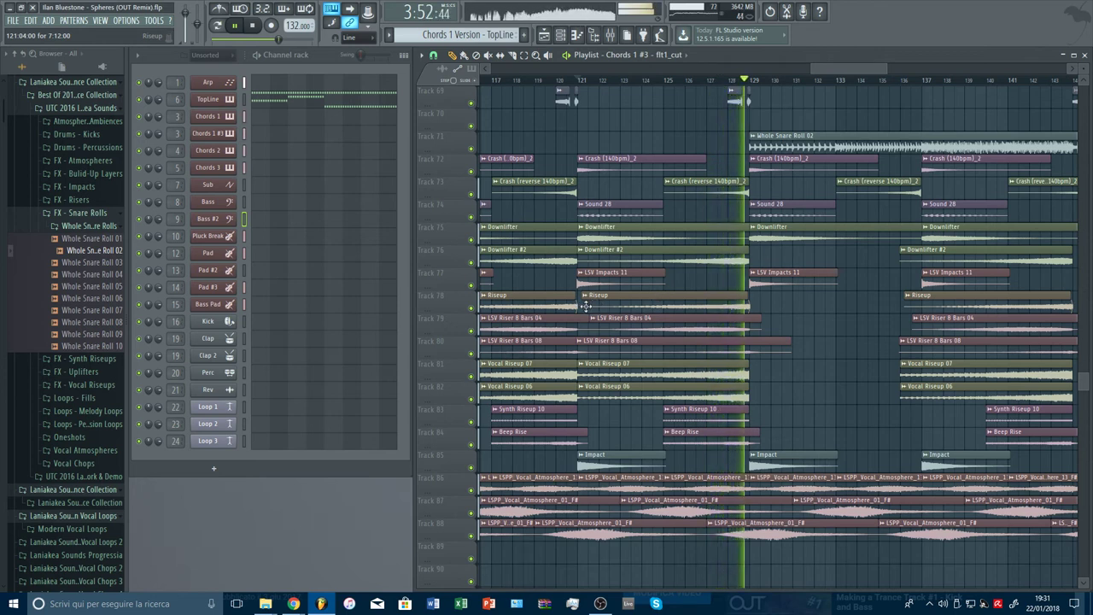
left_click_drag(586, 305, 661, 305)
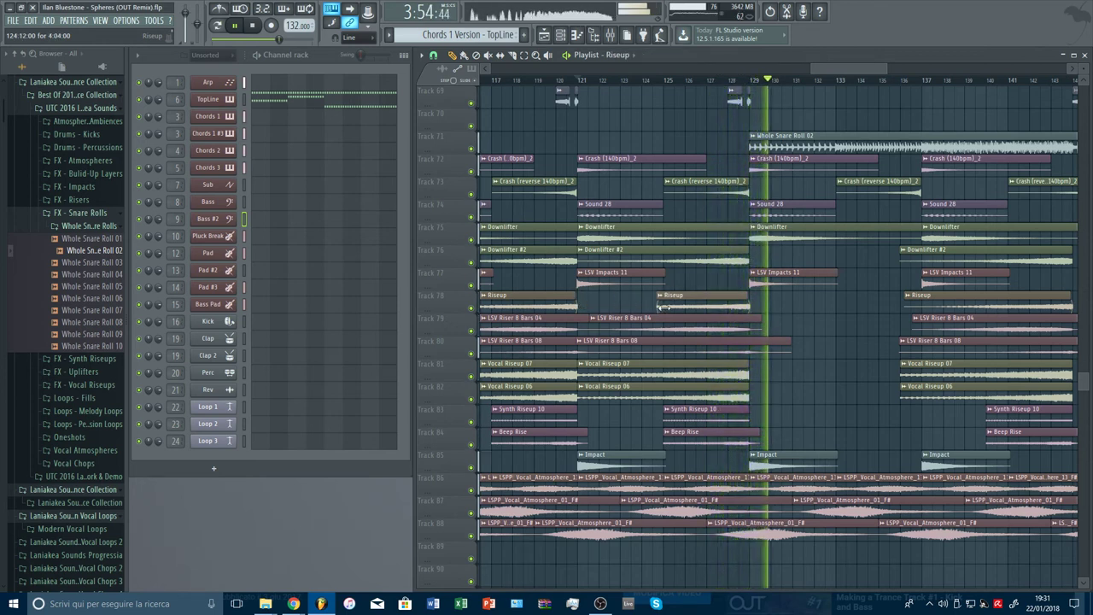
scroll(666, 89, "up", 2)
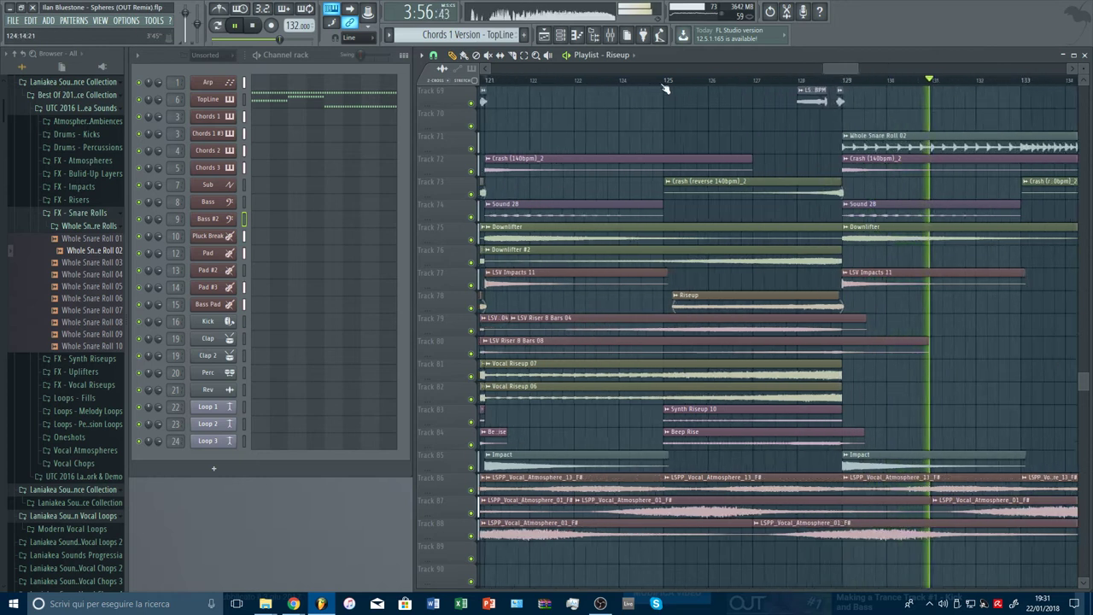
scroll(665, 89, "up", 2)
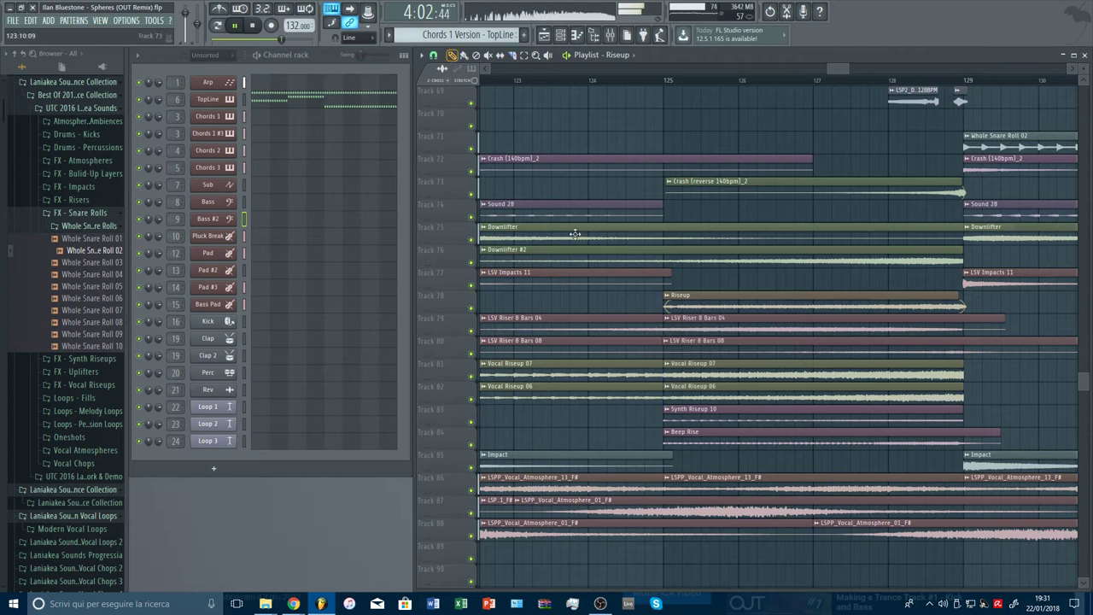
key("Delete")
left_click(626, 81)
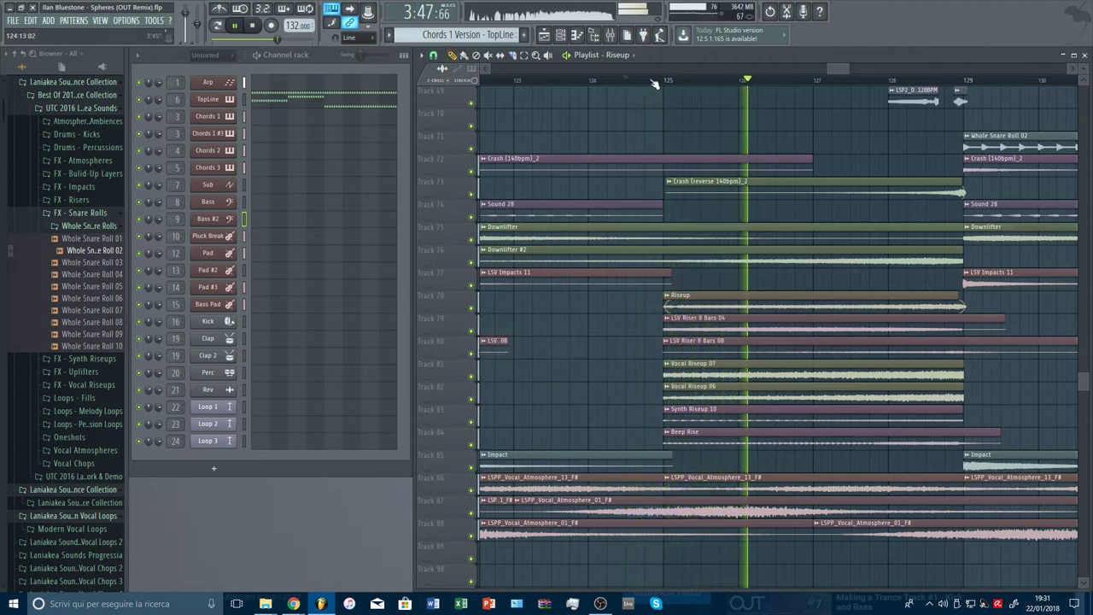
Extend the starts of the Riseup, LSV Riser 8 Bars 04, Vocal Riseup 07 and Vocal Riseup 06 clips back to bar 123
scroll(658, 82, "down", 5)
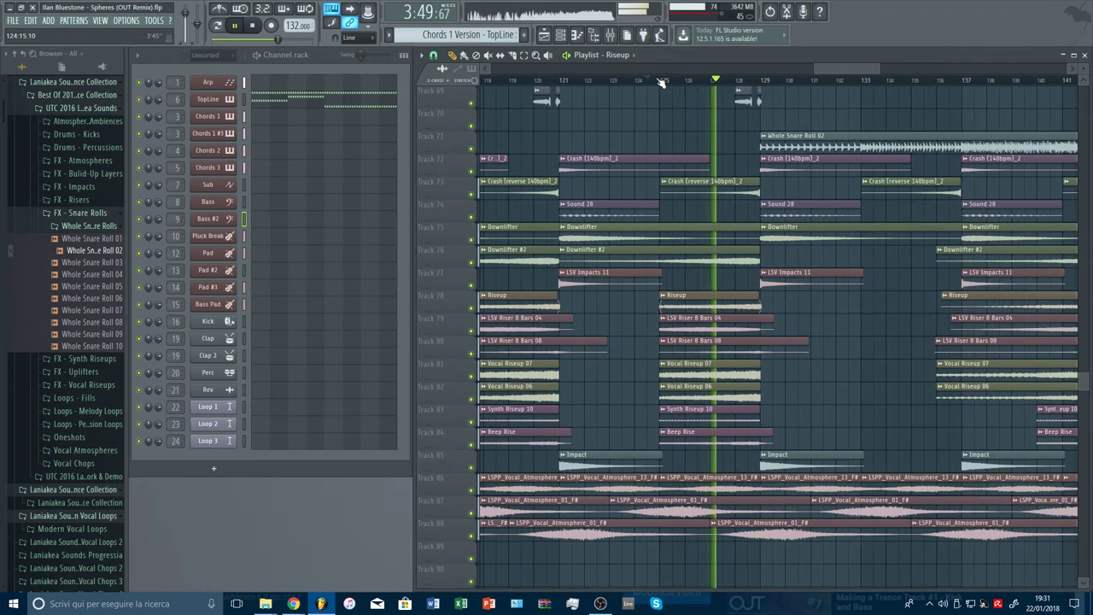
scroll(663, 82, "up", 3)
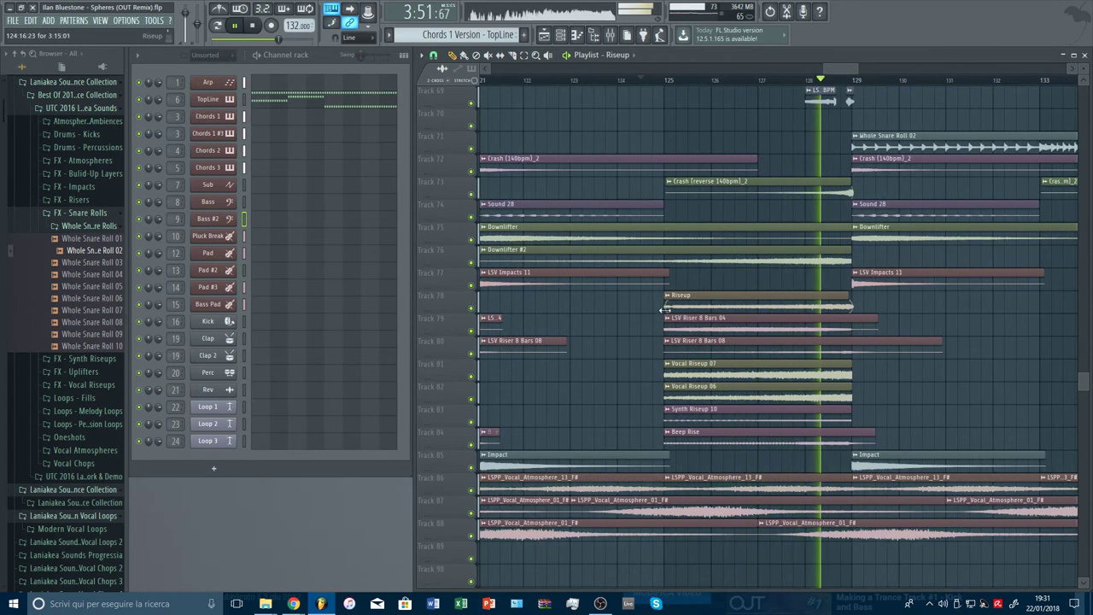
left_click_drag(664, 309, 570, 310)
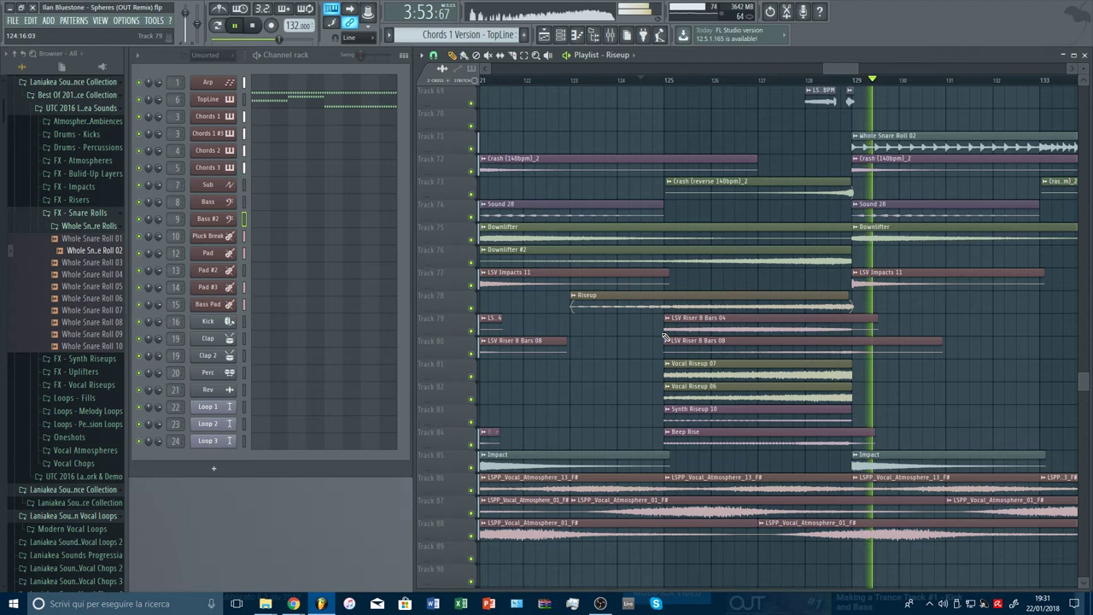
left_click_drag(664, 337, 570, 329)
left_click_drag(665, 374, 571, 375)
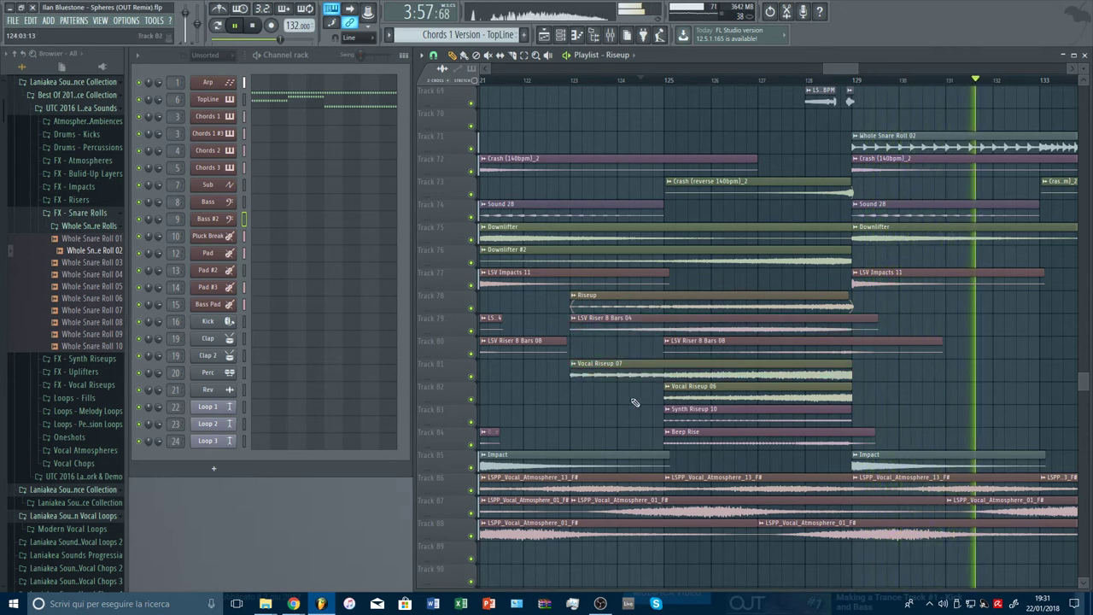
double_click(668, 397)
key("Escape")
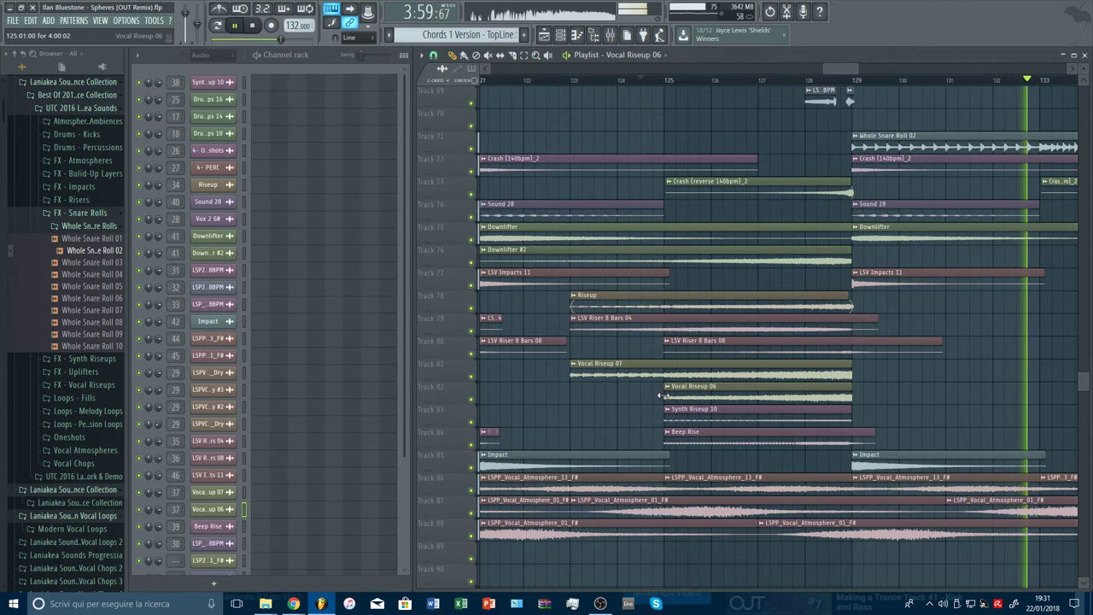
left_click_drag(664, 396, 573, 397)
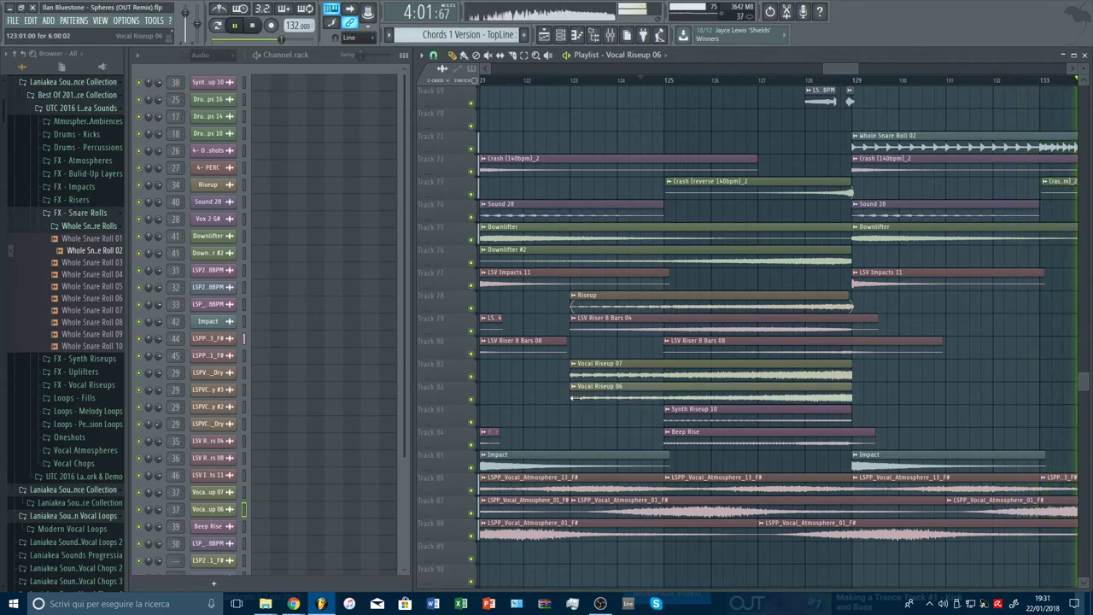
Solo Track 82 and play from just before bar 123 to hear the Vocal Riseup 06 clip
left_click(567, 81)
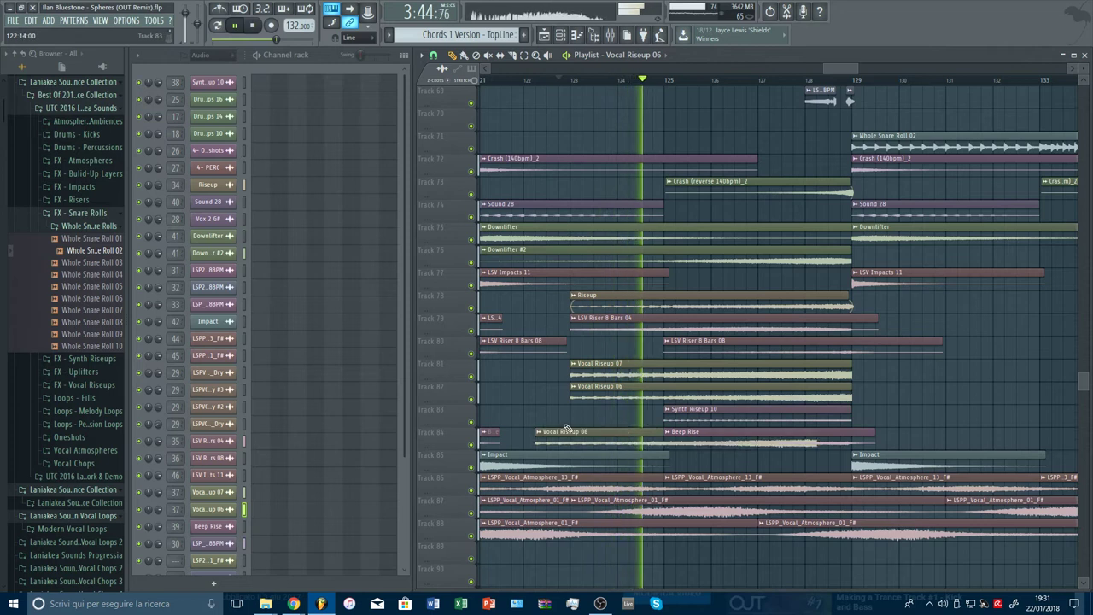
key("space")
right_click(470, 399)
key("space")
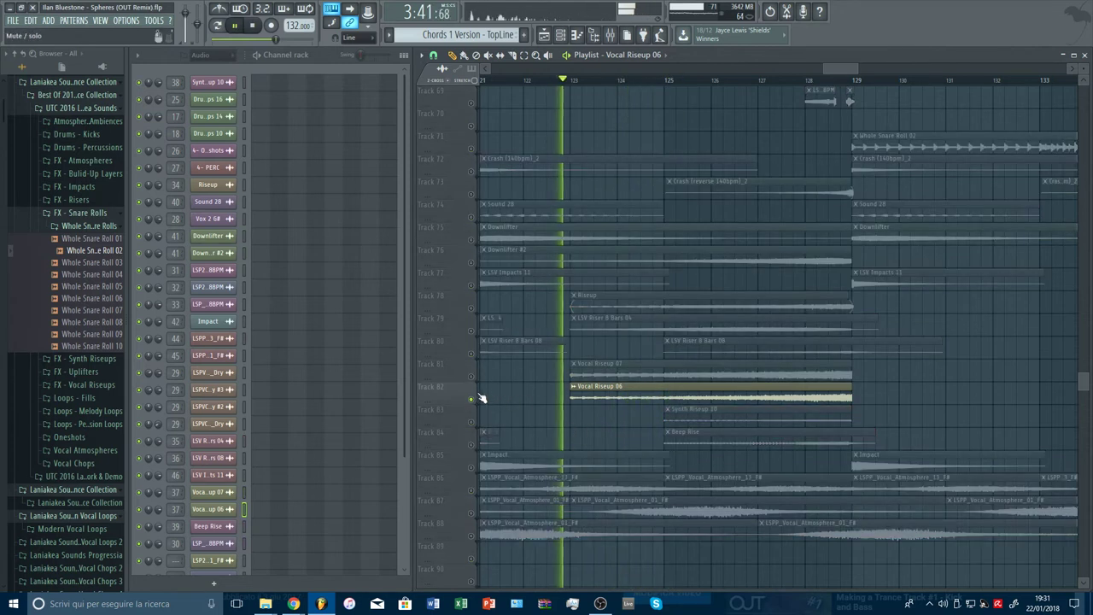
Add Tracks 81 and 78 to the soloed tracks, trim the Riseup clip's start to bar 125 and replay from just before bar 123
left_click(471, 376)
left_click(471, 308)
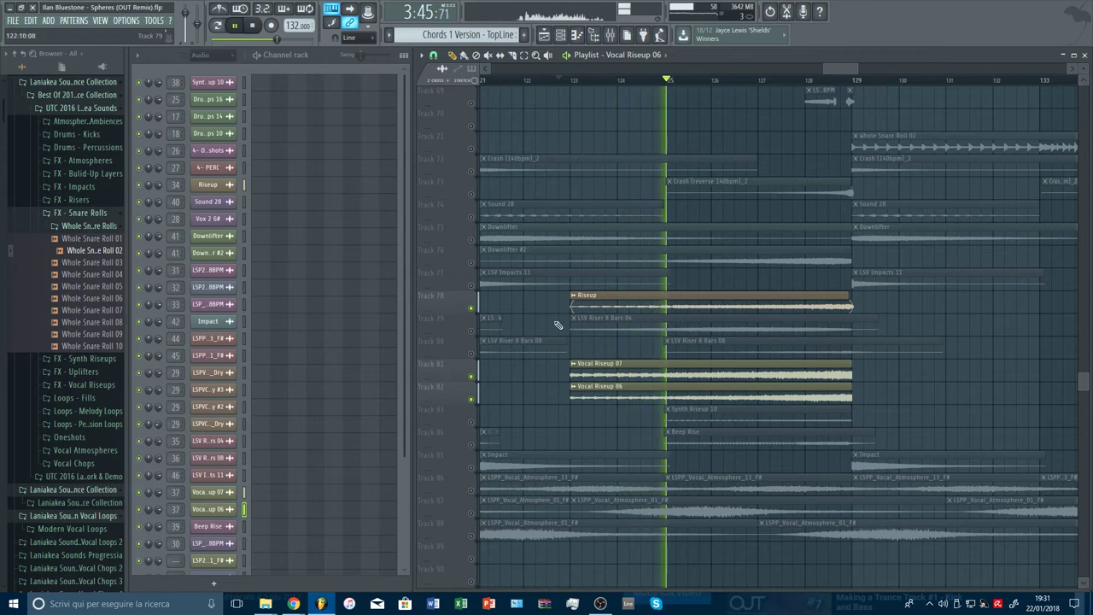
left_click_drag(577, 309, 662, 310)
key("space")
key("space")
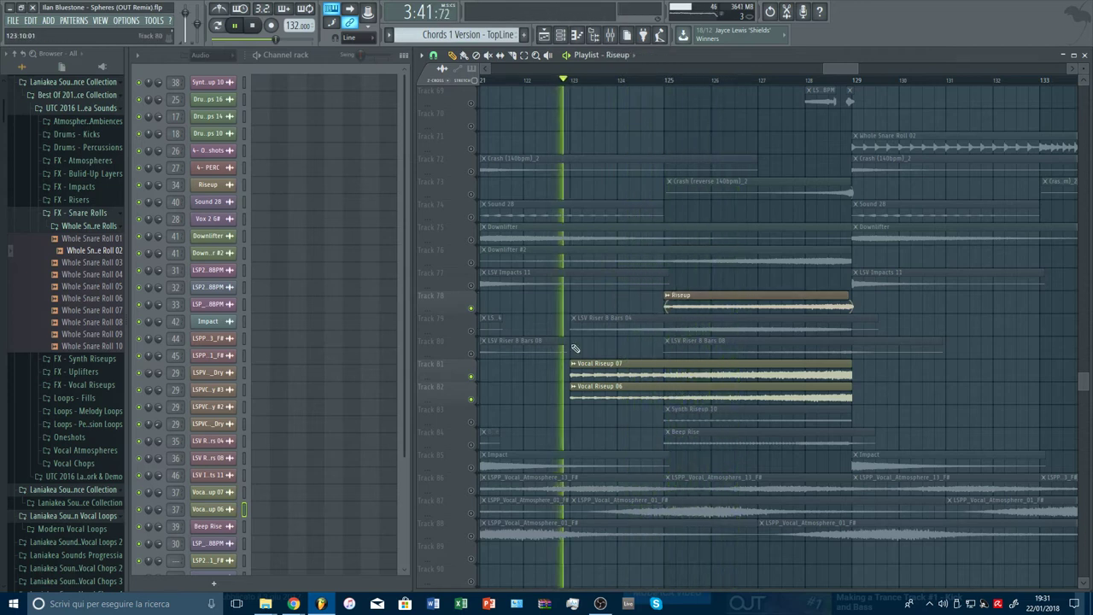
Unsolo the tracks, extend Vocal Riseup 07 and 06 back to bar 121 and both LSV Riser clips back to the preceding clips' ends
right_click(473, 332)
left_click_drag(573, 375, 539, 378)
left_click_drag(654, 391, 561, 396)
left_click(750, 421)
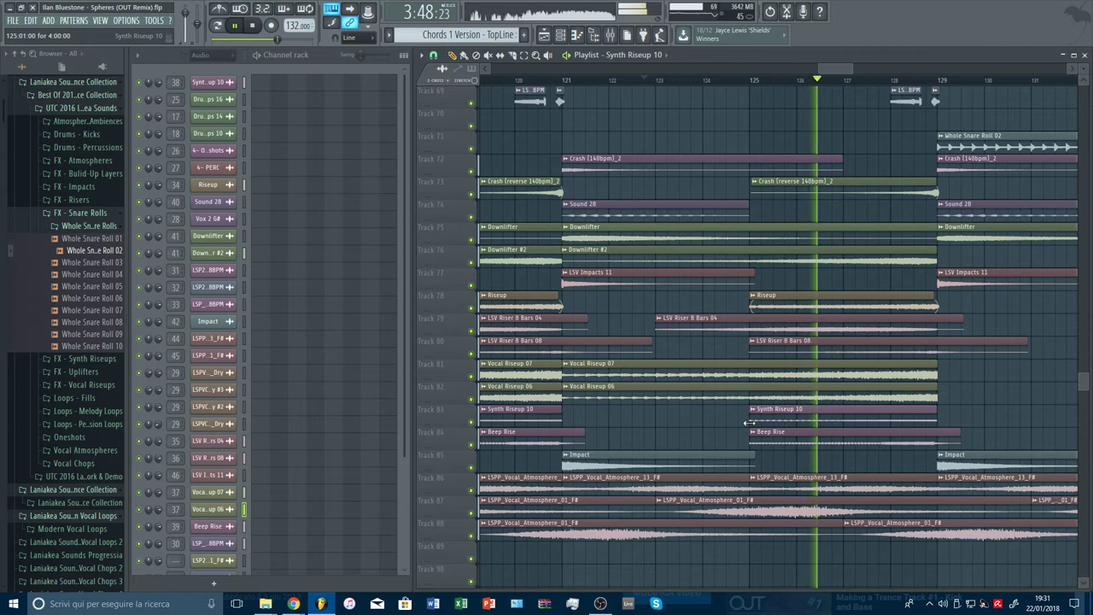
left_click_drag(752, 354, 590, 321)
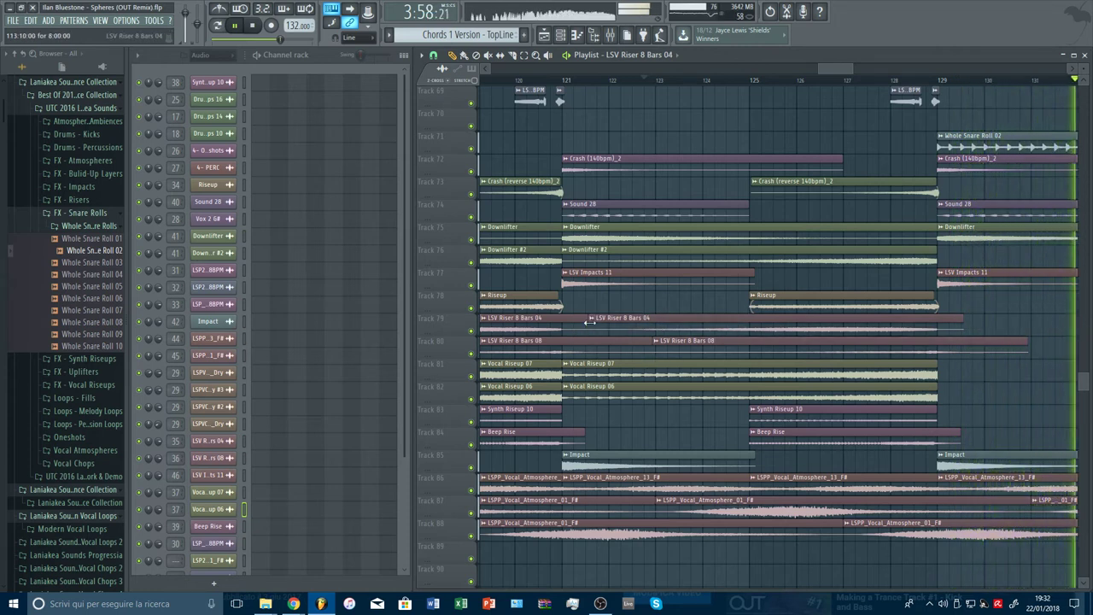
Play from about bar 123 and review the riser, vocal, pad and effects tracks leading into the snare roll
left_click(674, 81)
scroll(715, 88, "down", 5)
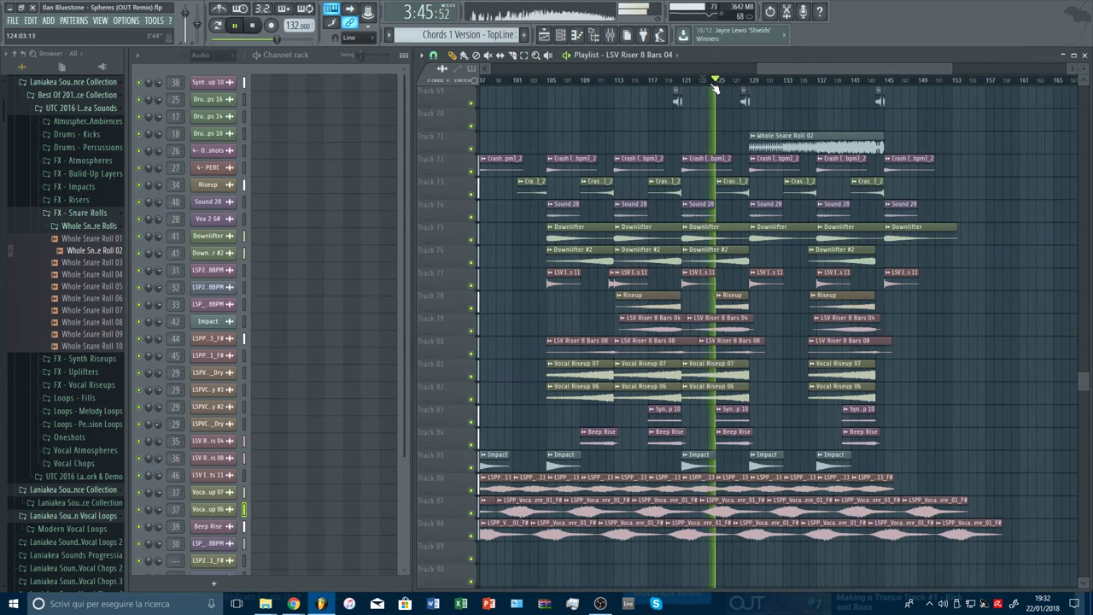
scroll(703, 216, "up", 5)
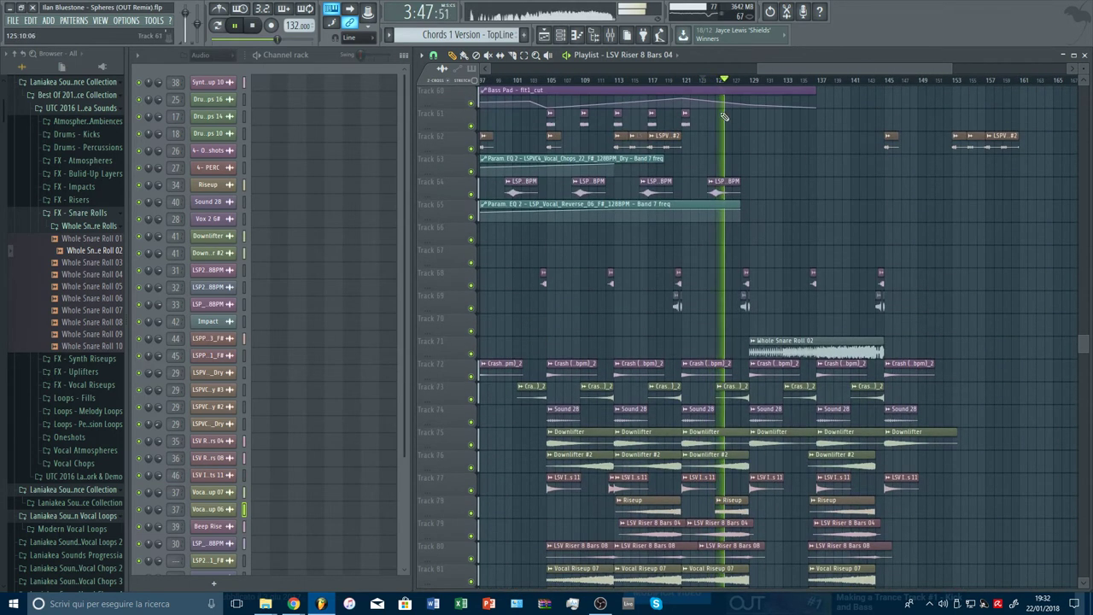
scroll(725, 81, "down", 2)
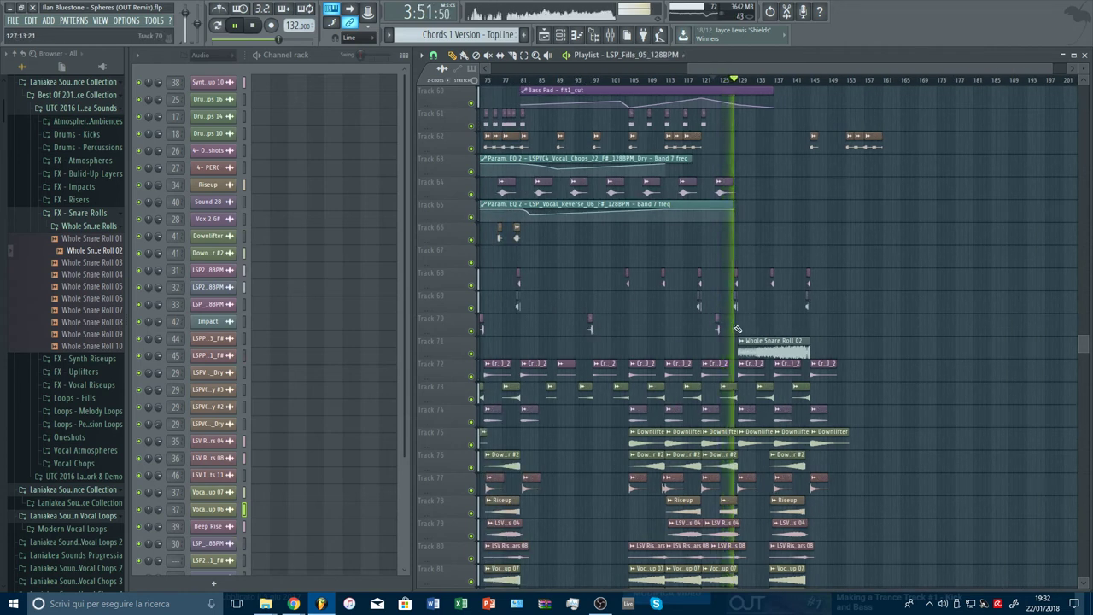
scroll(911, 277, "up", 8)
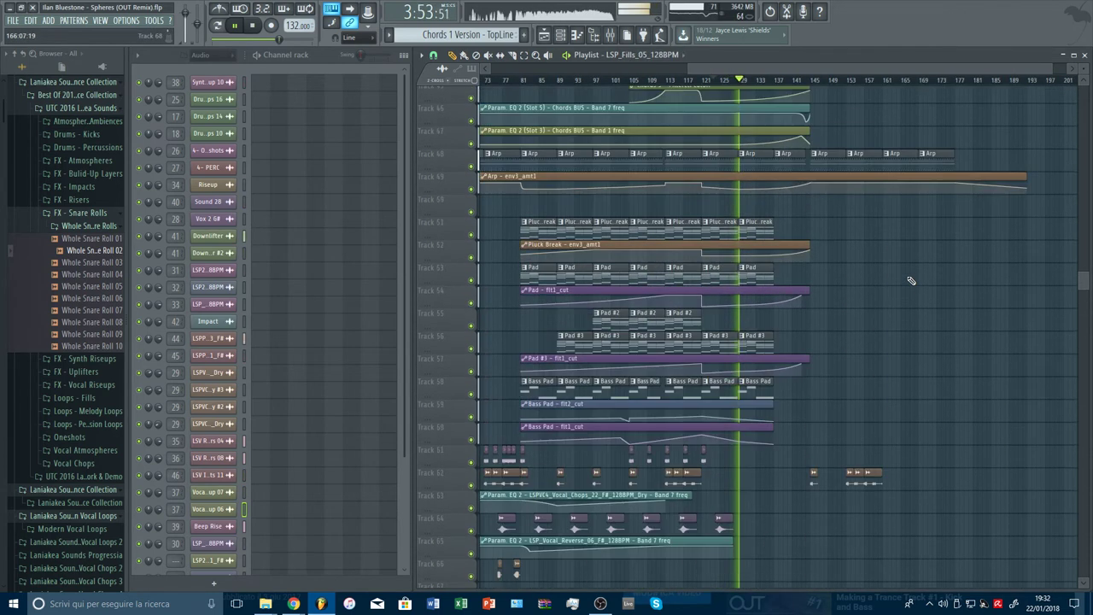
scroll(912, 280, "down", 7)
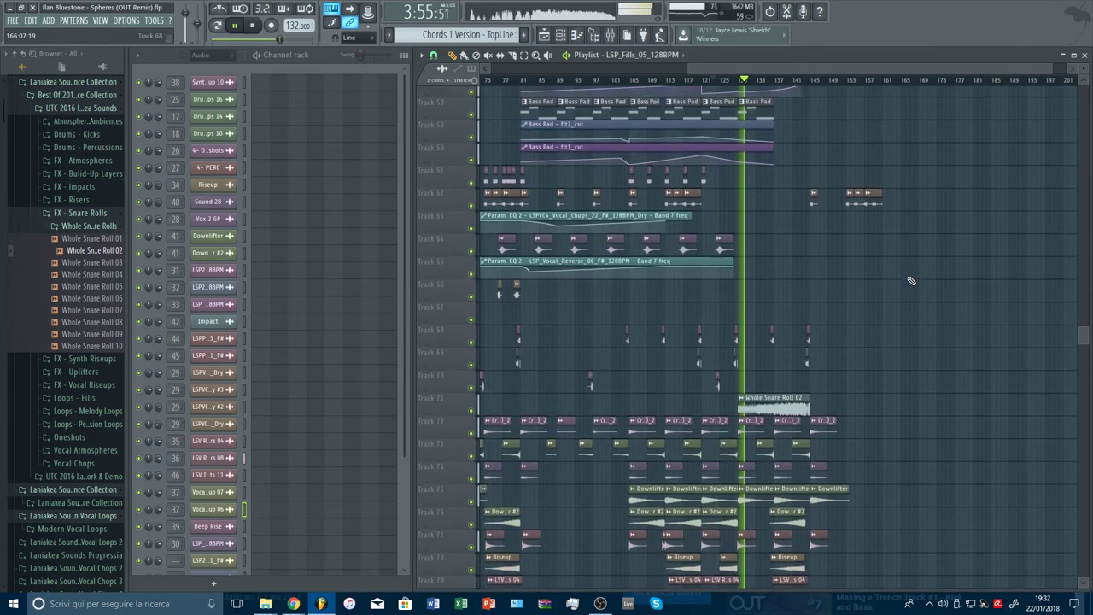
Set the Whole Snare Roll mixer track's level to -20.4 dB and load Fruity parametric EQ 2 in its first effect slot
double_click(760, 387)
key("F9")
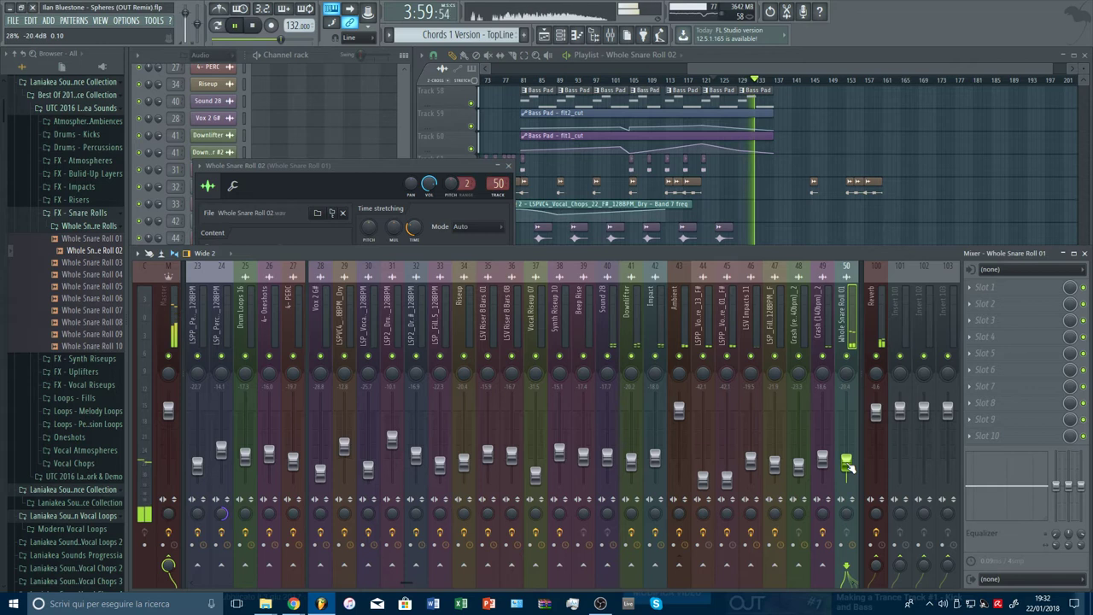
left_click(969, 295)
left_click(806, 533)
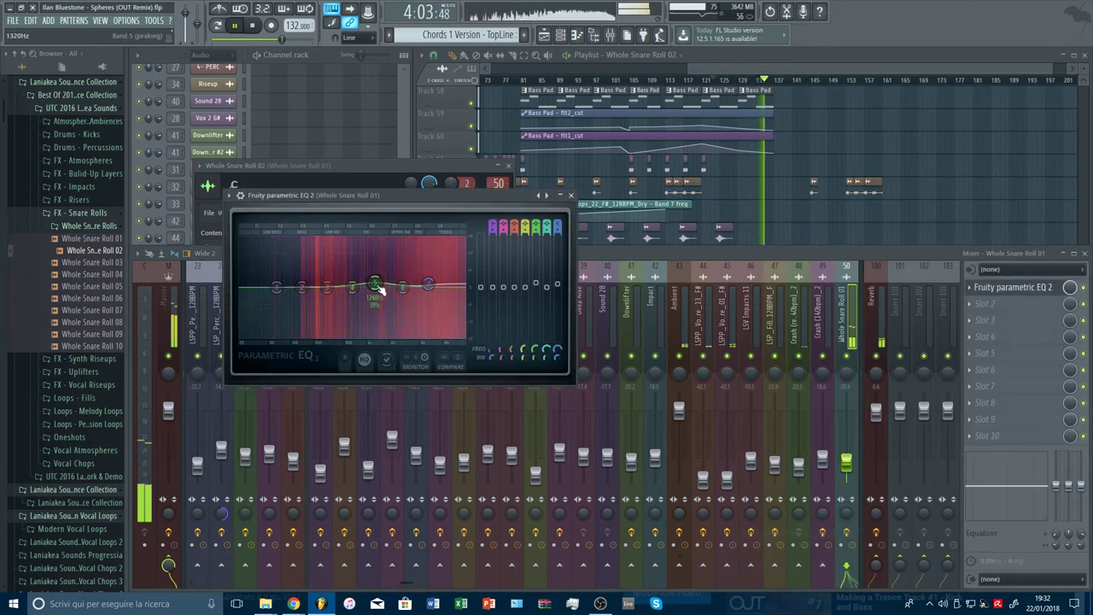
Roll off the snare roll's lows with band 1 and slightly boost band 3 in the EQ, closing the plugin and sample windows
left_click_drag(377, 287, 281, 337)
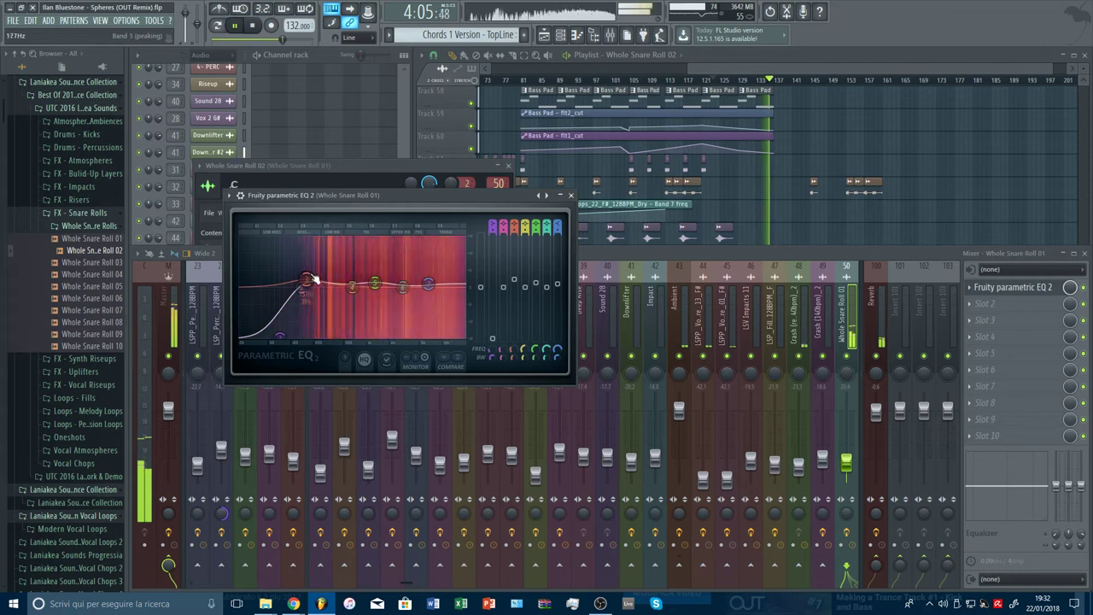
left_click_drag(308, 278, 302, 278)
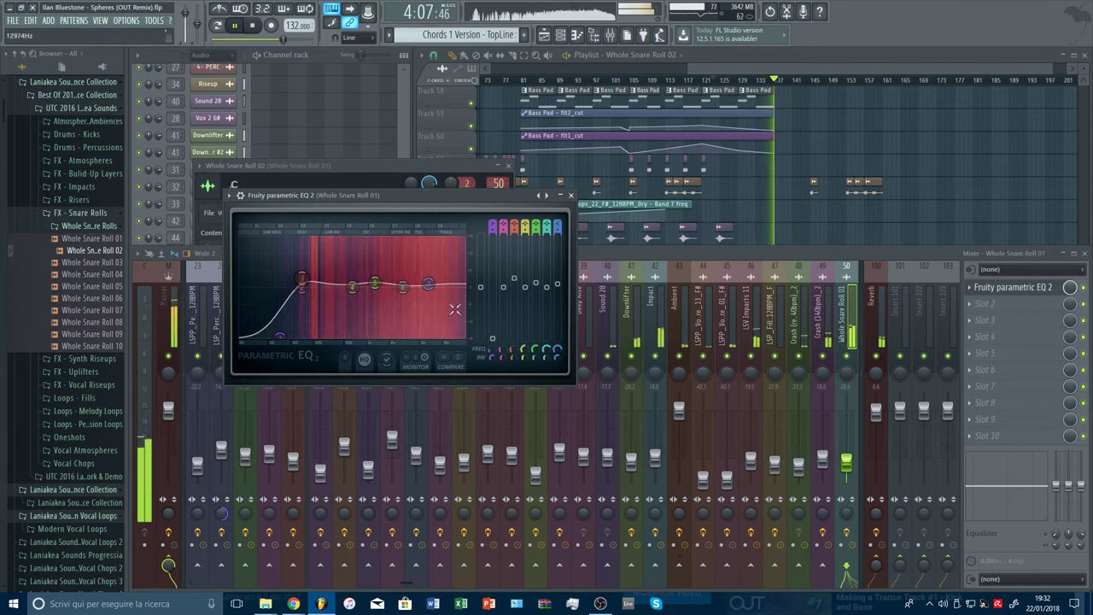
key("Escape")
key("Escape")
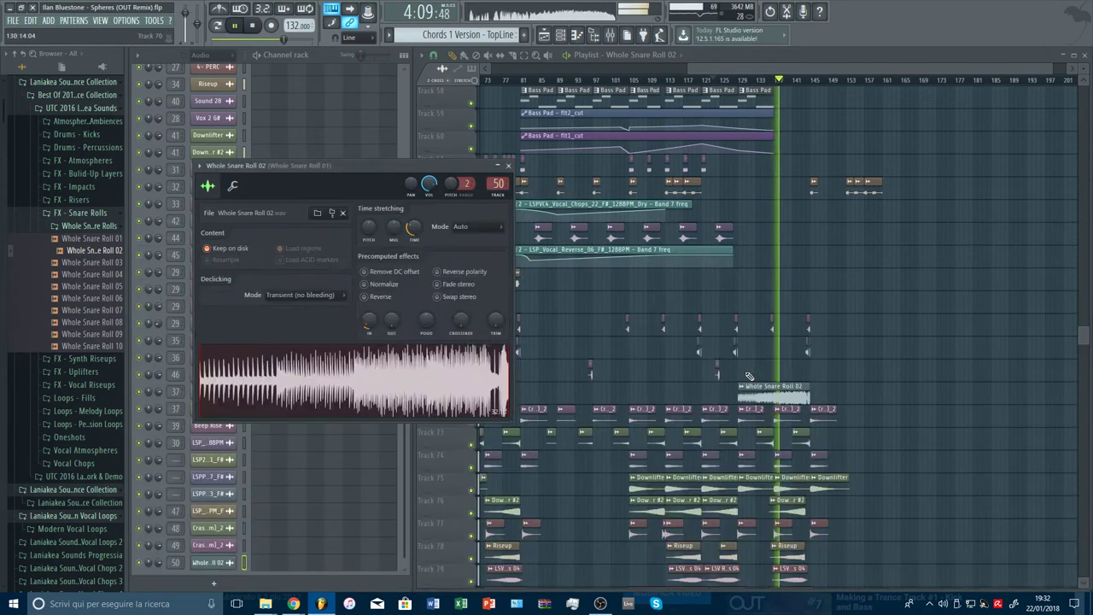
key("Escape")
Adjust the tension of the final descending segment in the Chords BUS Band 1 freq automation clip just before bar 145
scroll(883, 311, "down", 8)
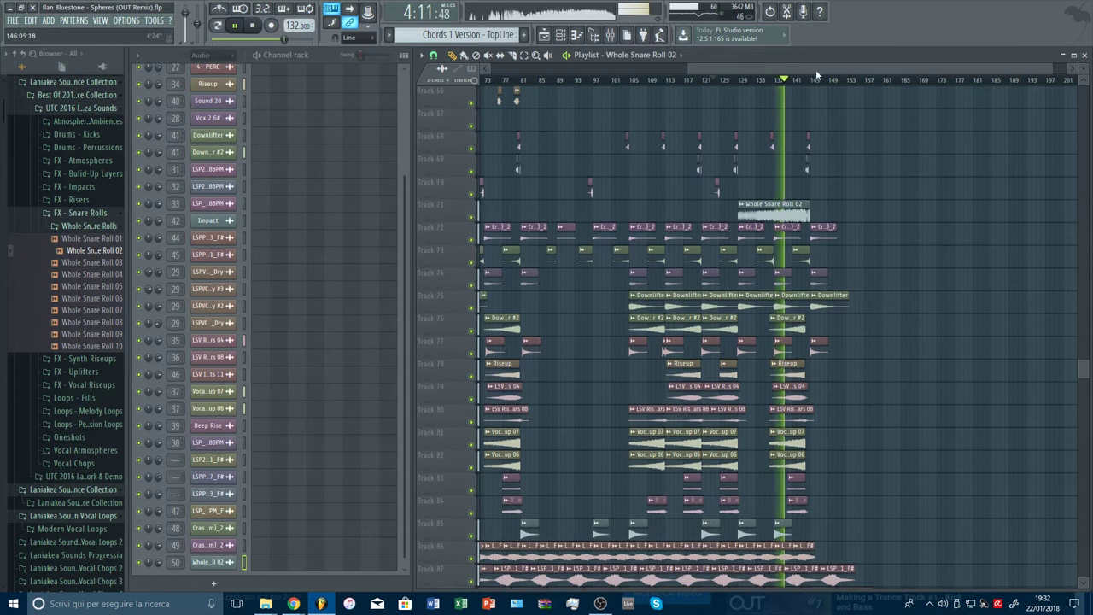
scroll(824, 81, "up", 4)
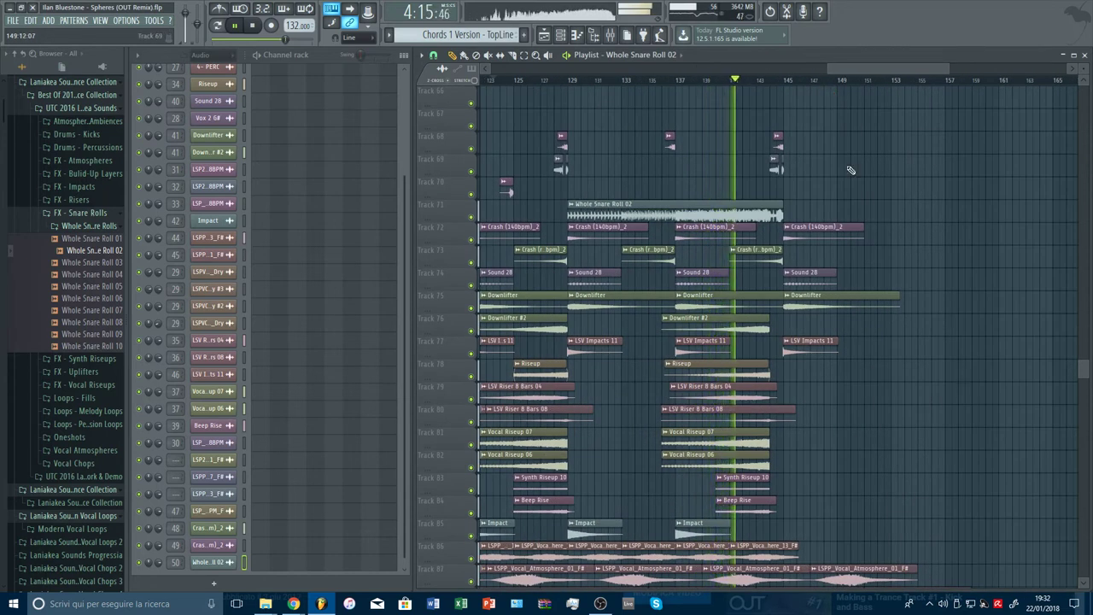
scroll(884, 282, "up", 4)
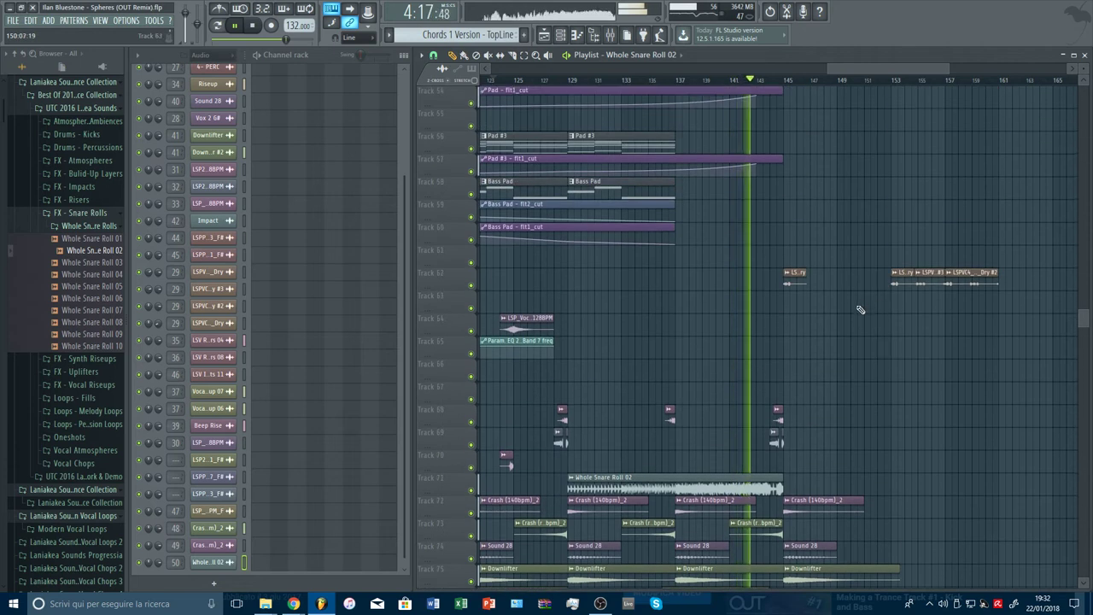
scroll(860, 310, "down", 5)
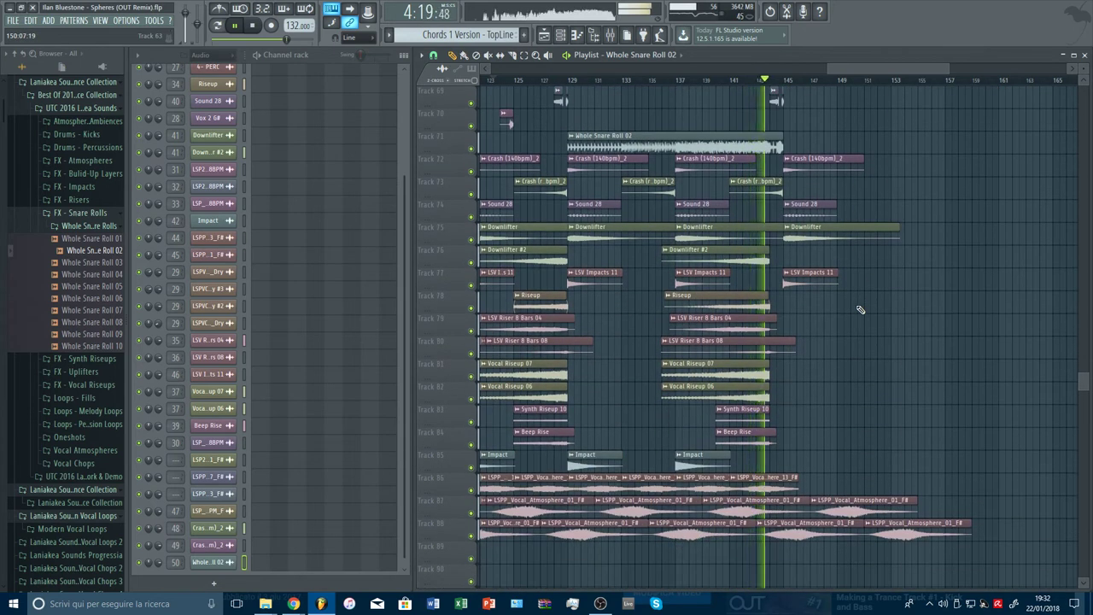
scroll(820, 220, "up", 10)
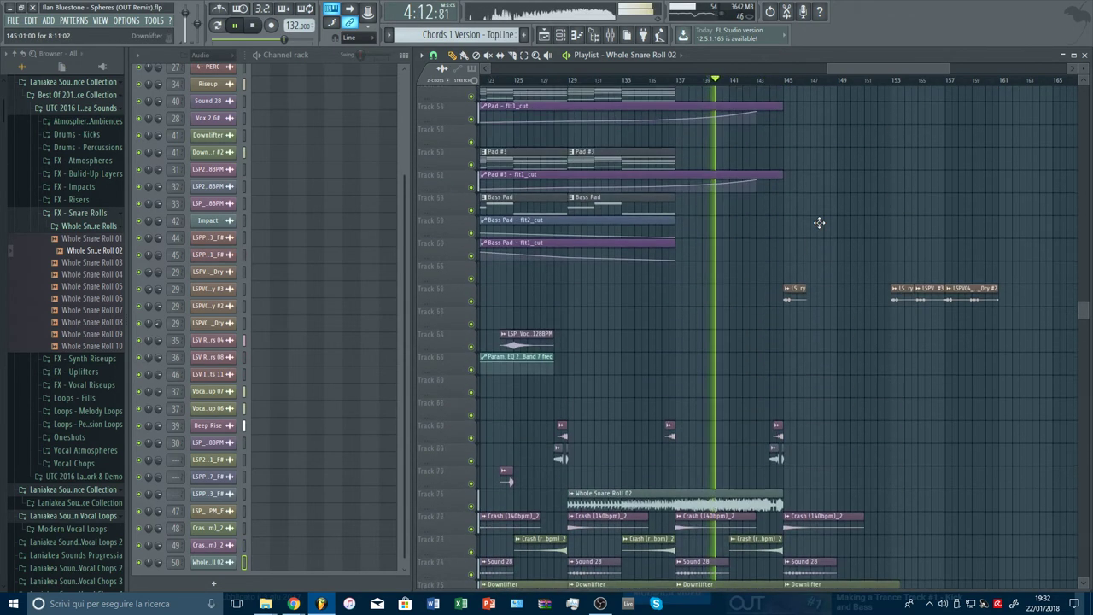
scroll(819, 222, "up", 1)
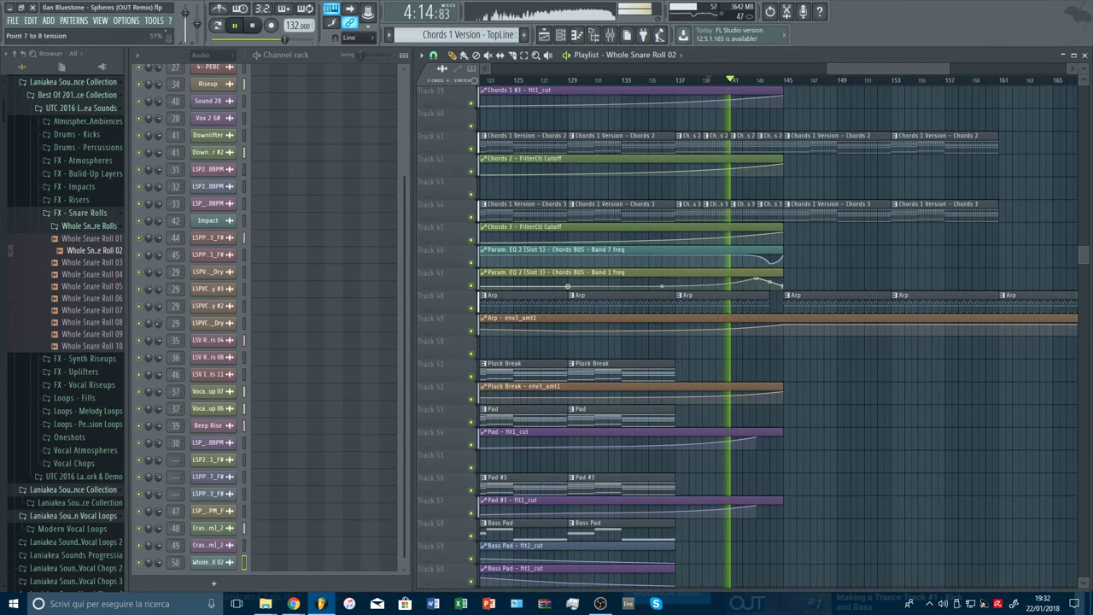
scroll(782, 260, "up", 10)
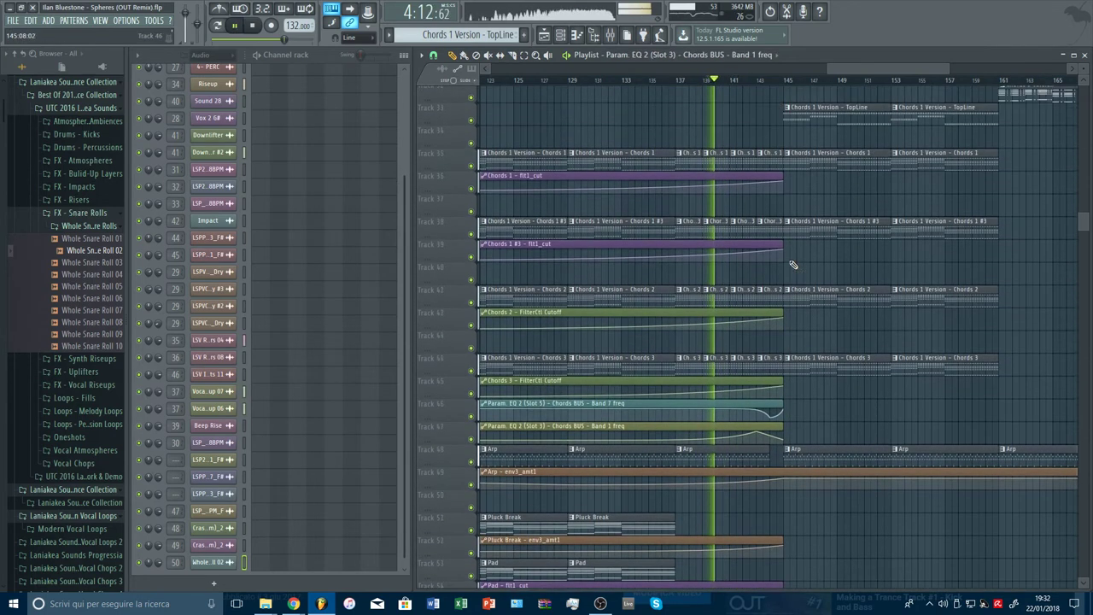
Play into the second drop at bar 145 and review the drum, chord, arp and effects tracks around the transition
scroll(793, 265, "up", 3)
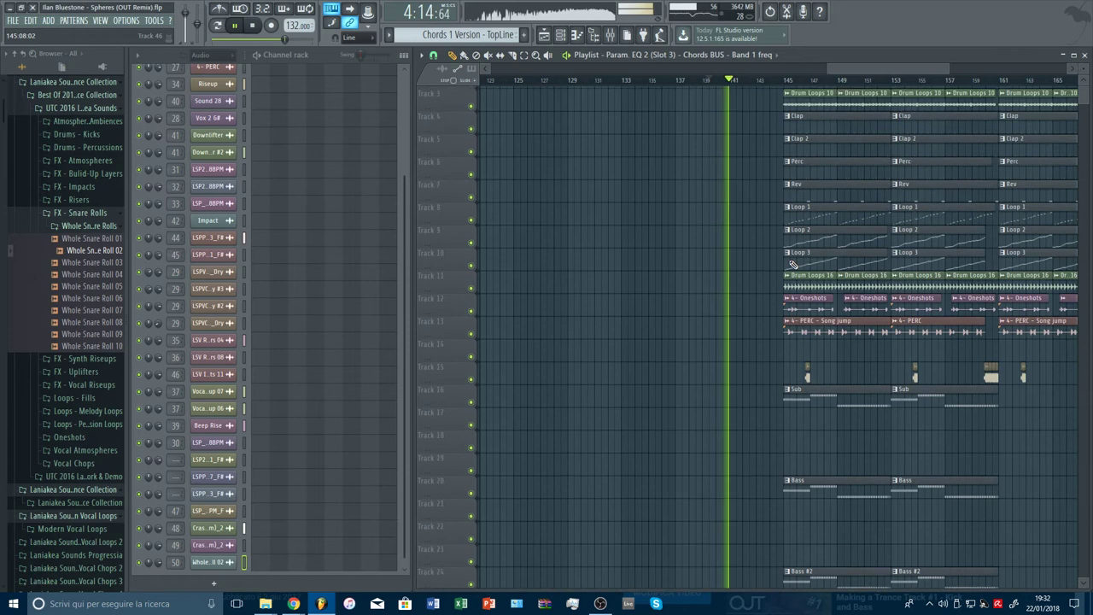
scroll(793, 265, "down", 7)
scroll(793, 264, "down", 9)
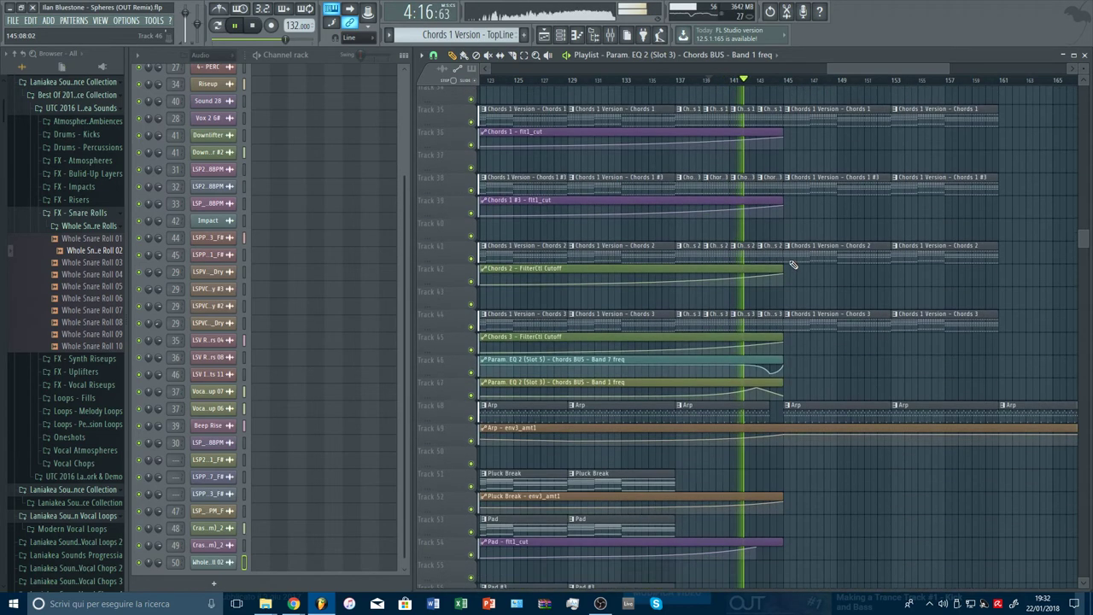
scroll(792, 264, "down", 2)
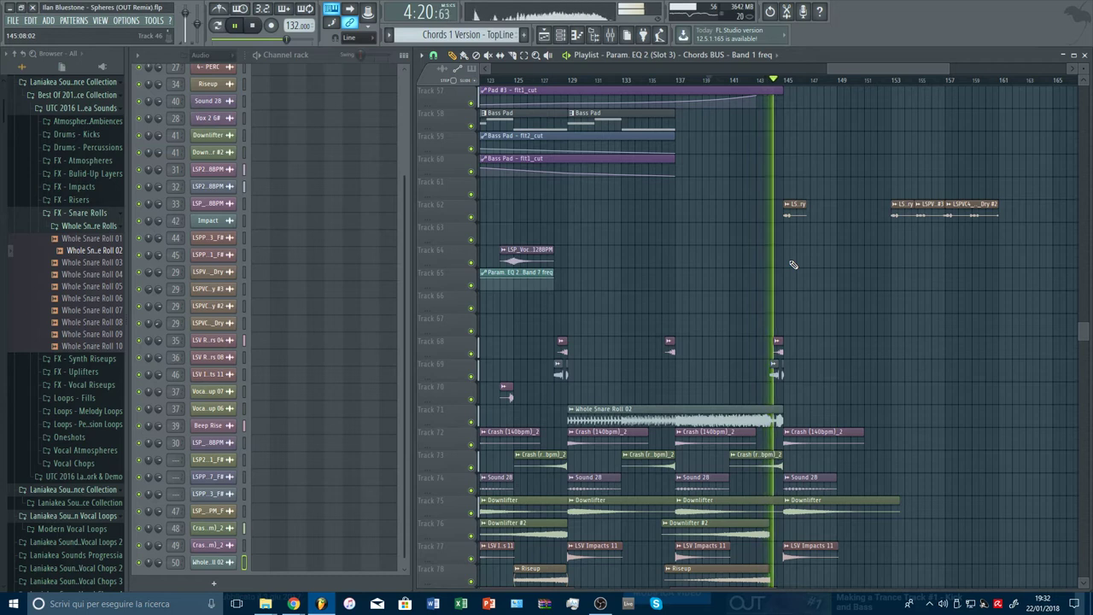
scroll(925, 277, "down", 6)
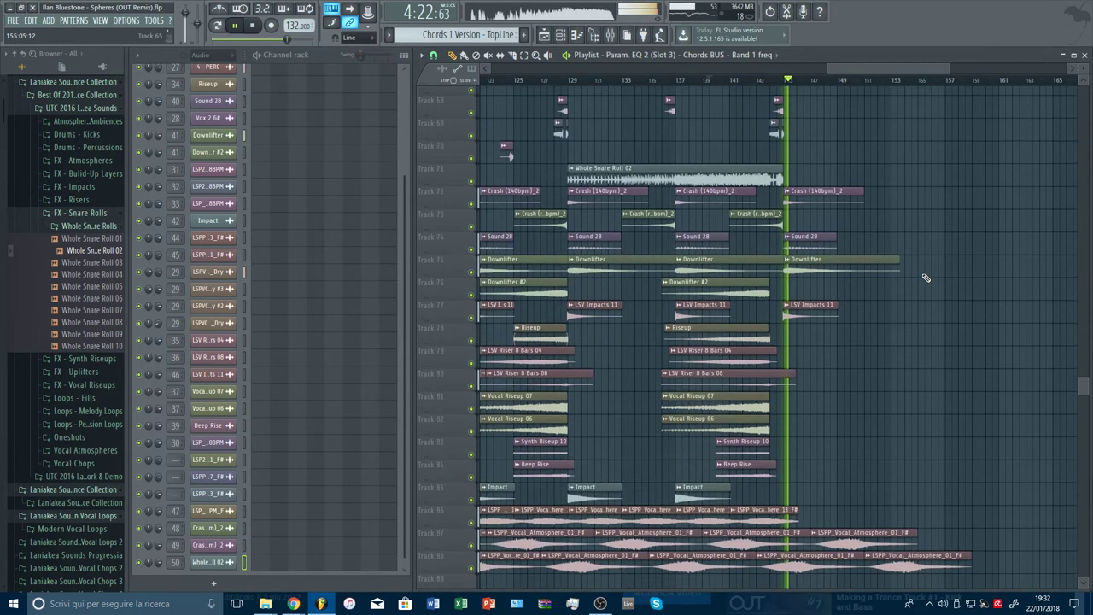
scroll(830, 82, "down", 3)
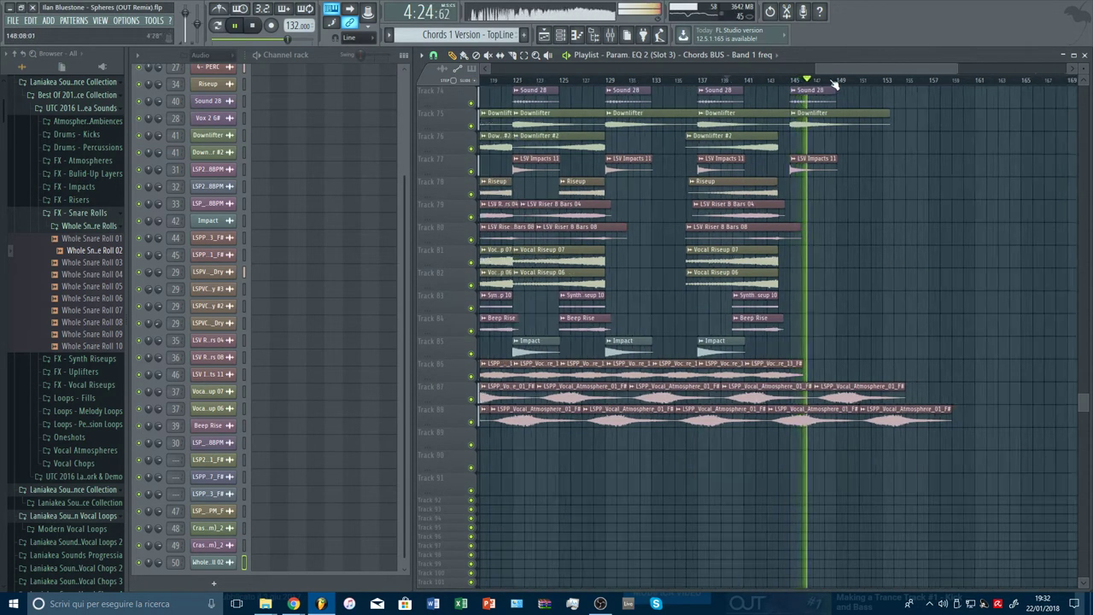
Replay from about bar 141 and set the Whole Snare Roll mixer track's level to -16.6 dB
scroll(851, 135, "up", 2)
left_click(776, 80)
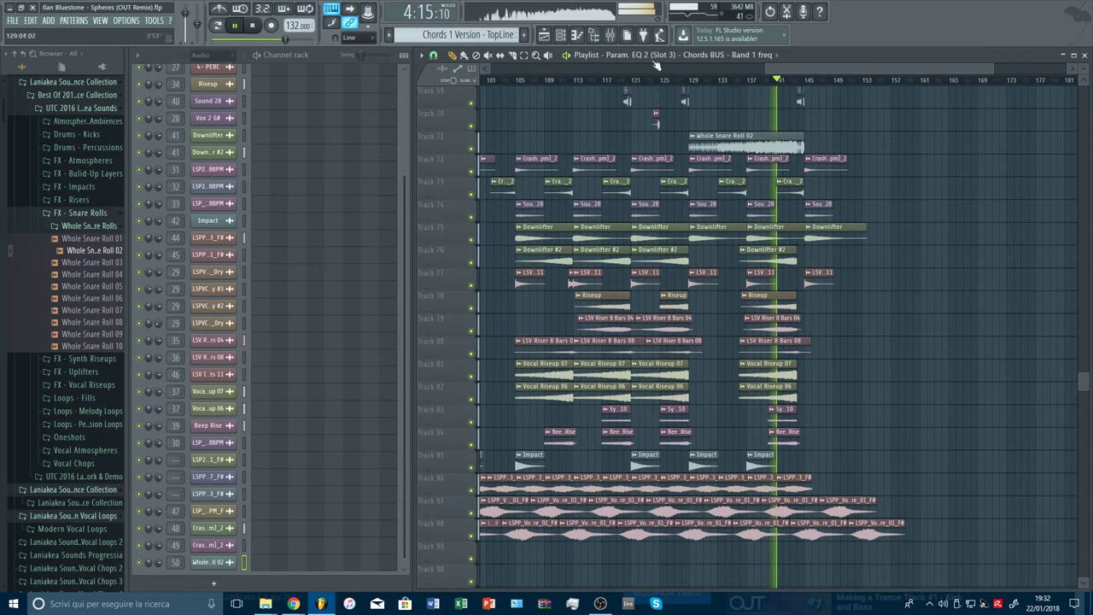
key("F9")
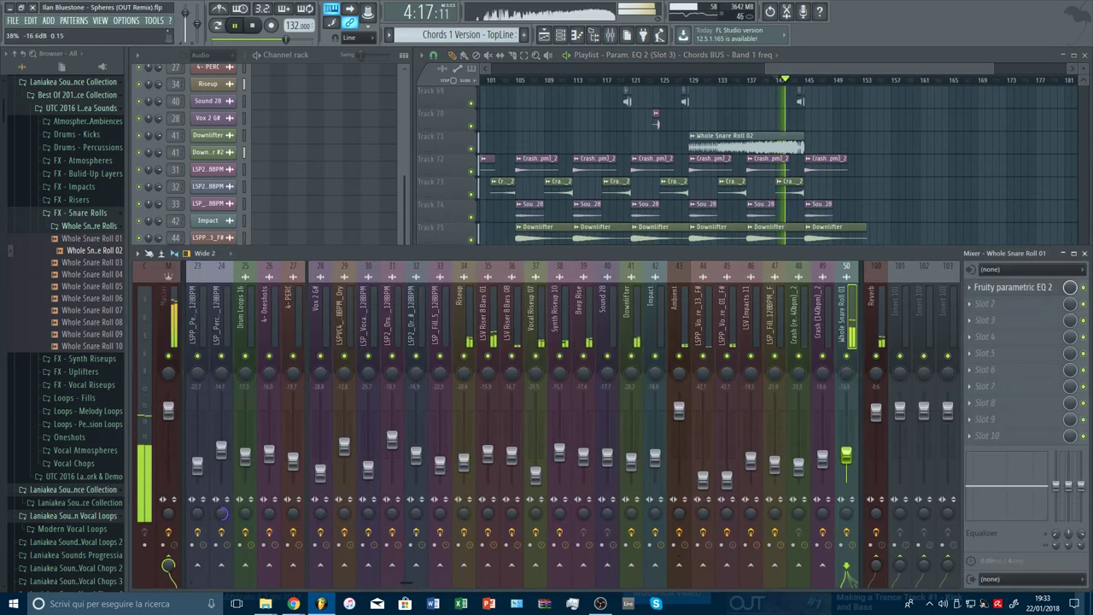
key("F9")
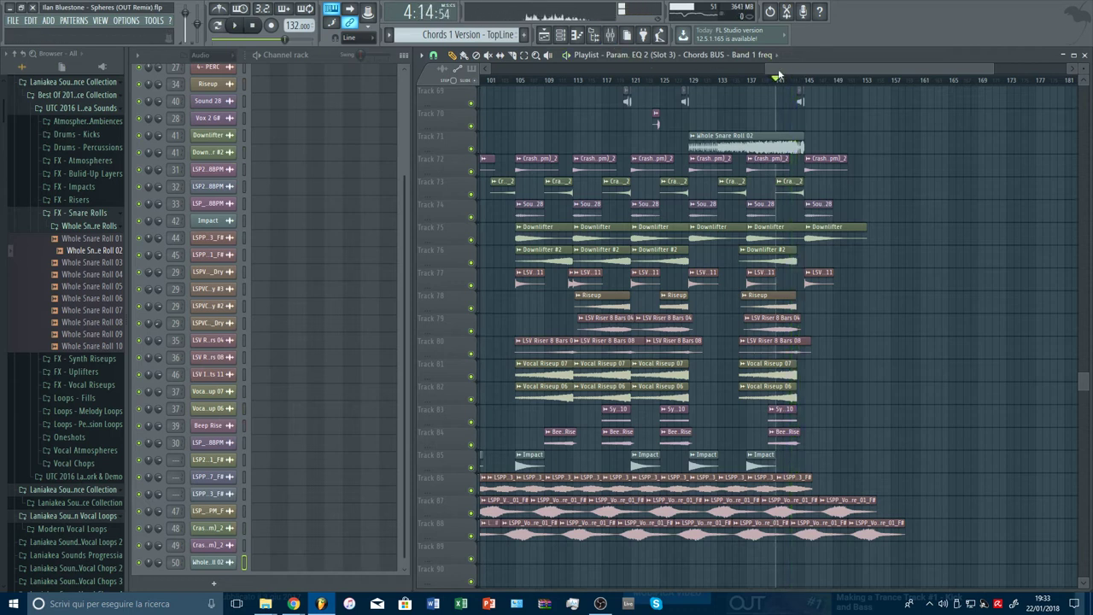
Replace the Whole Snare Roll 02 sample in the Track 71 clip with Whole Snare Roll 01
scroll(777, 75, "up", 3)
left_click_drag(91, 238, 159, 239)
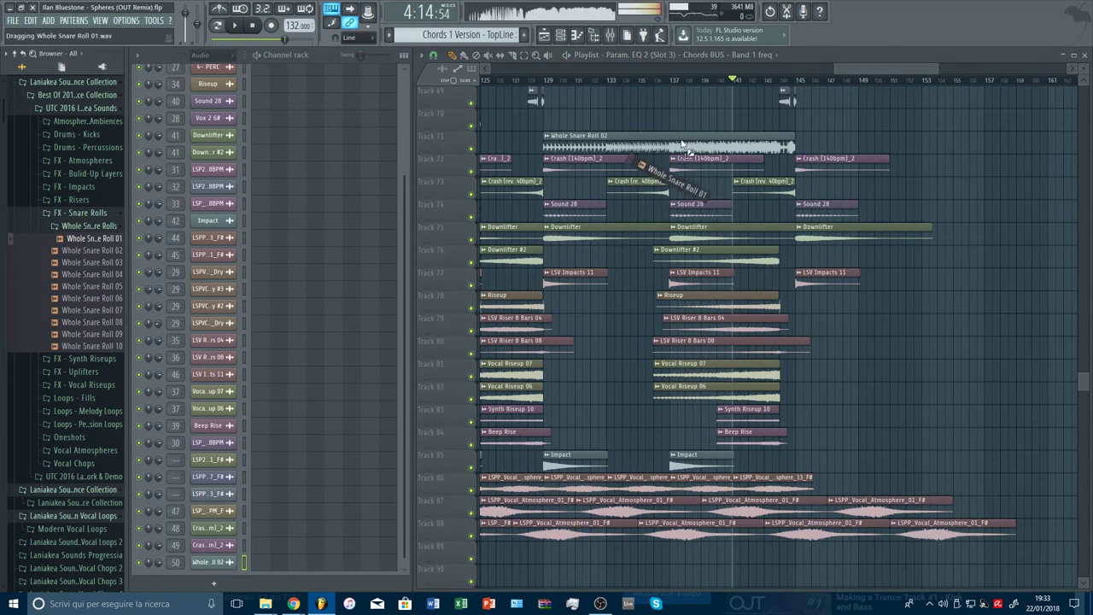
left_click_drag(683, 145, 688, 143)
scroll(795, 94, "up", 3)
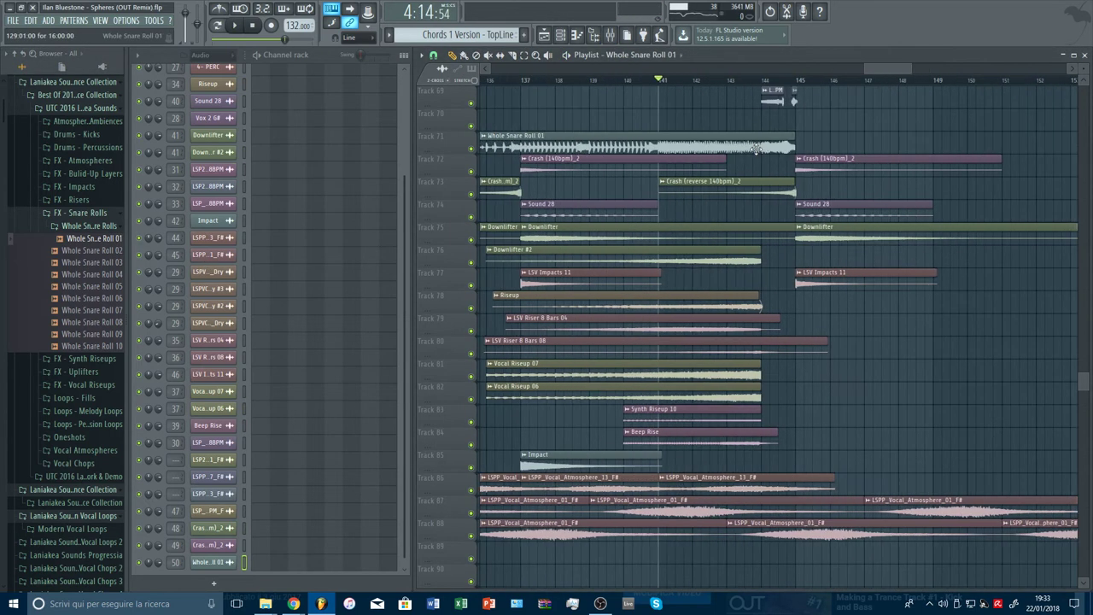
Solo Track 71 to hear the replacement snare roll, restore all tracks and replay the full mix from about bar 141
right_click(471, 148)
key("space")
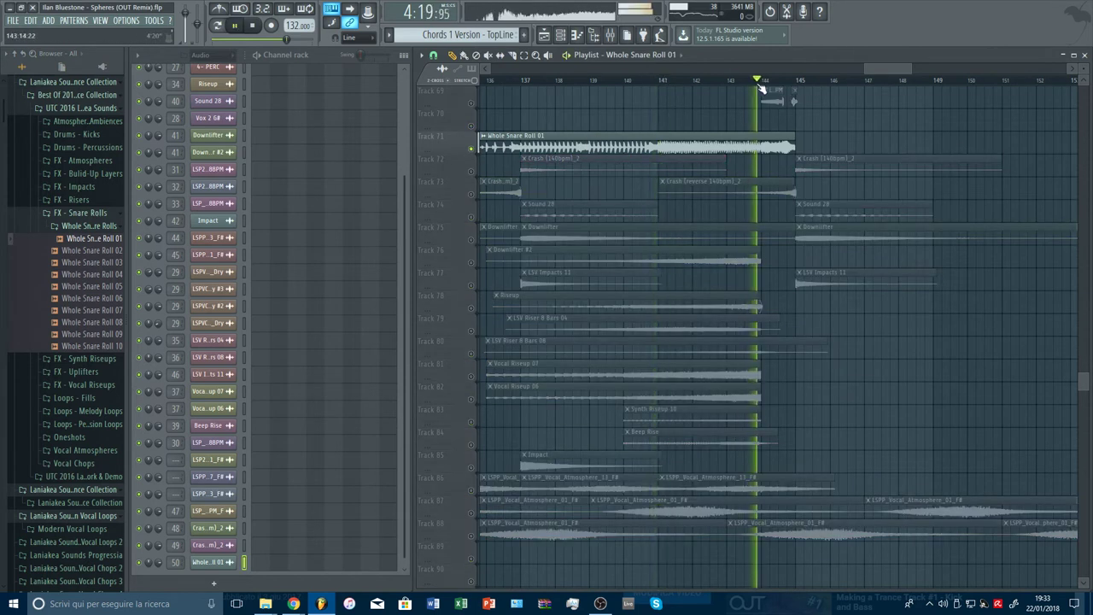
right_click(470, 148)
key("space")
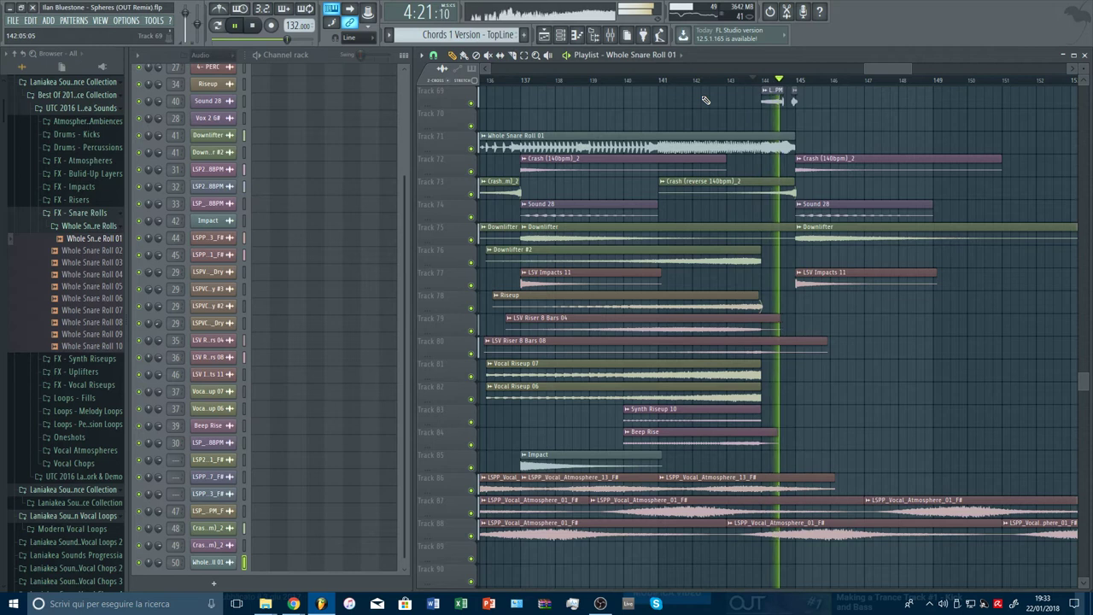
scroll(709, 85, "down", 3)
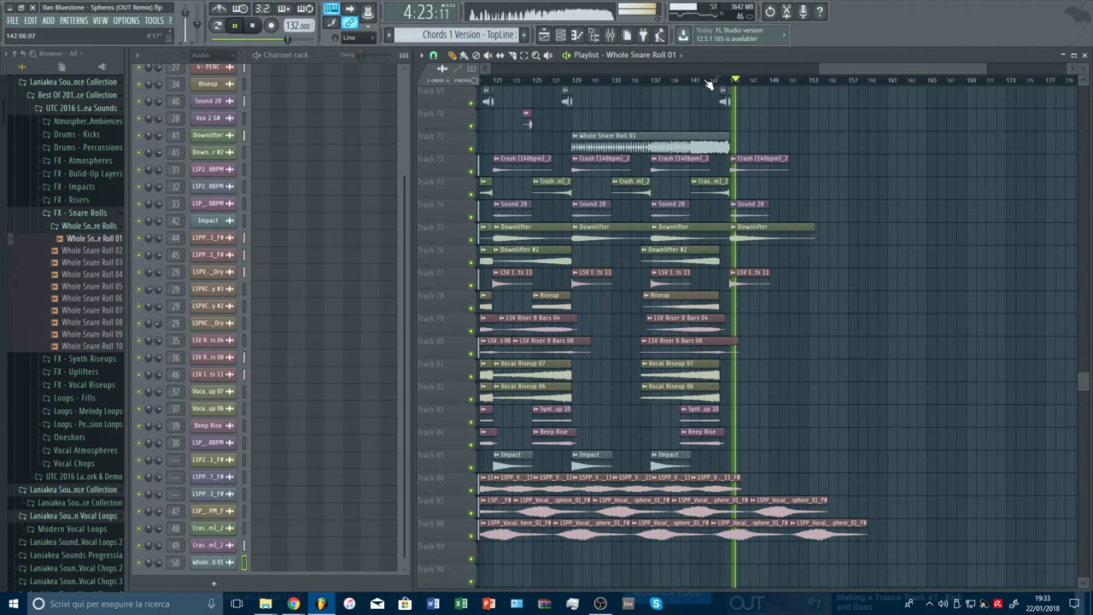
left_click(699, 80)
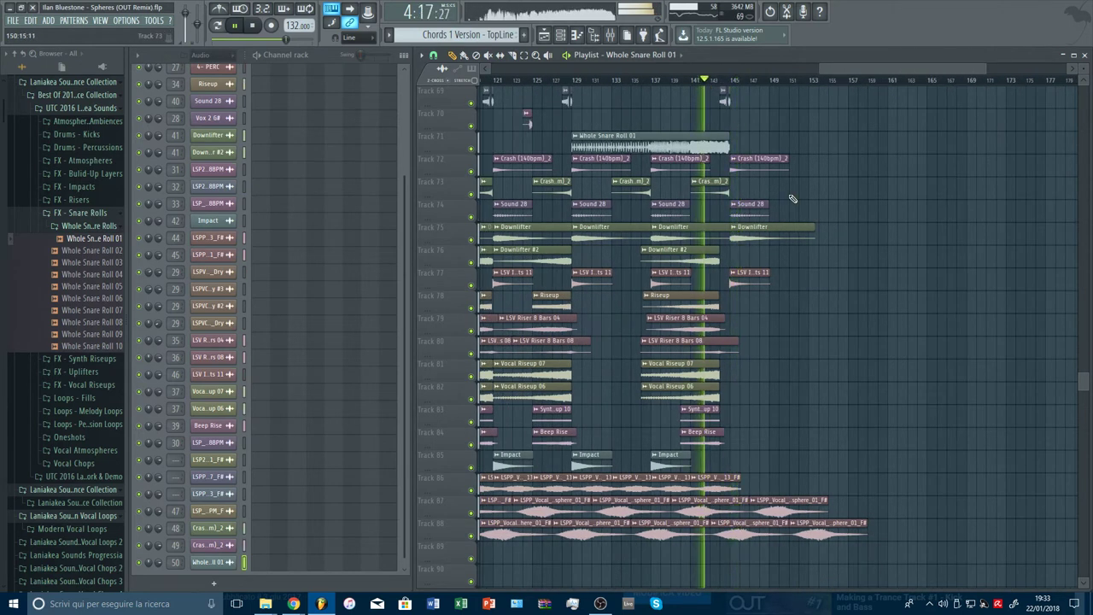
Shorten the Whole Snare Roll 01 clip on Track 71 to 15 bars so it ends at bar 144
scroll(793, 199, "up", 3)
scroll(793, 199, "up", 5)
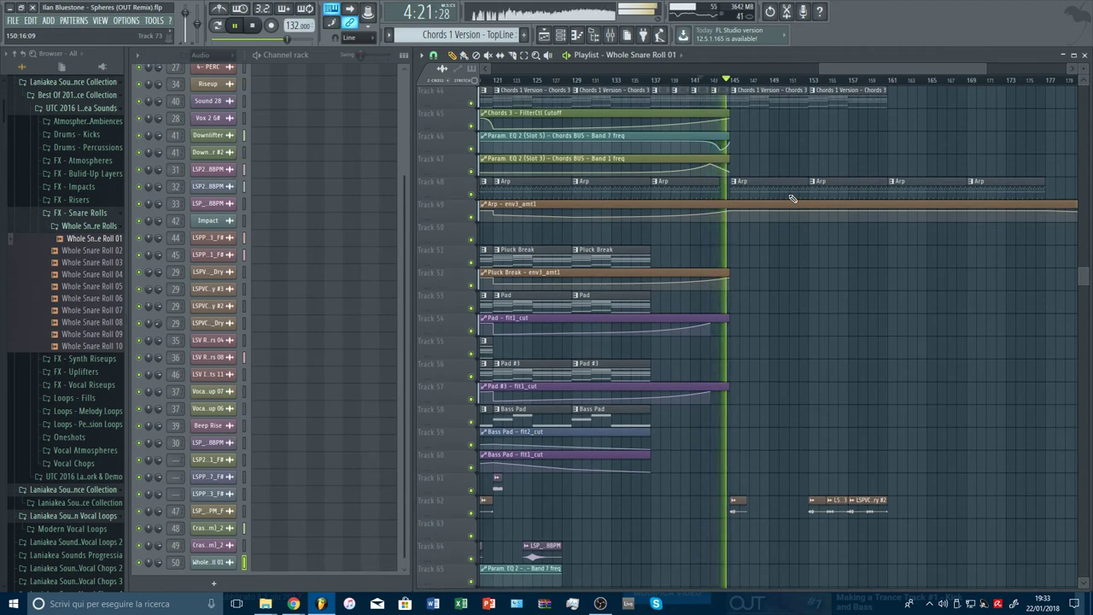
scroll(763, 246, "down", 5)
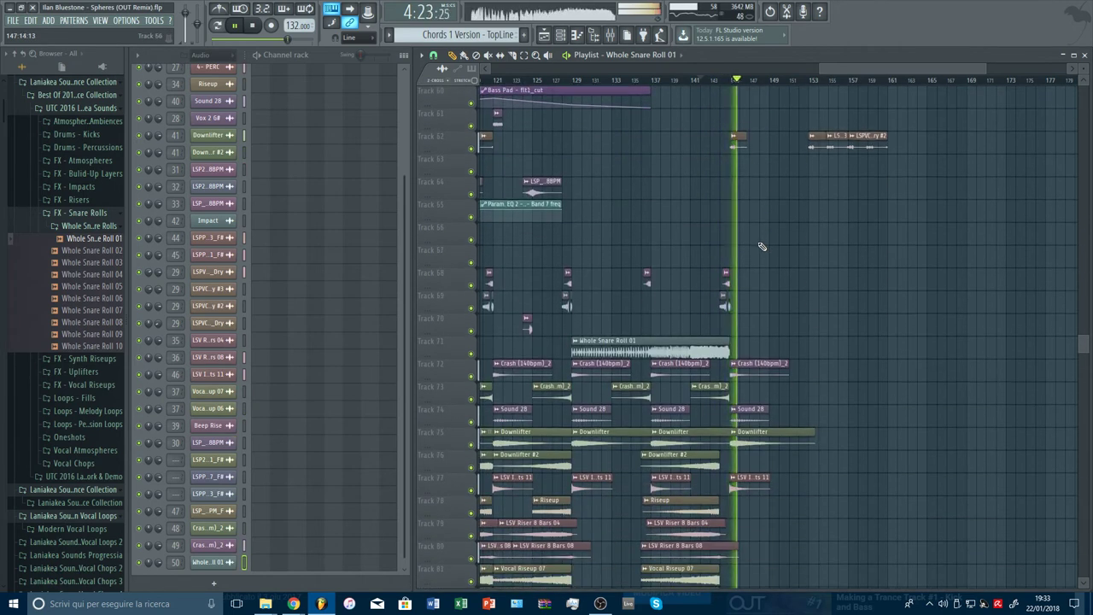
scroll(721, 85, "up", 5)
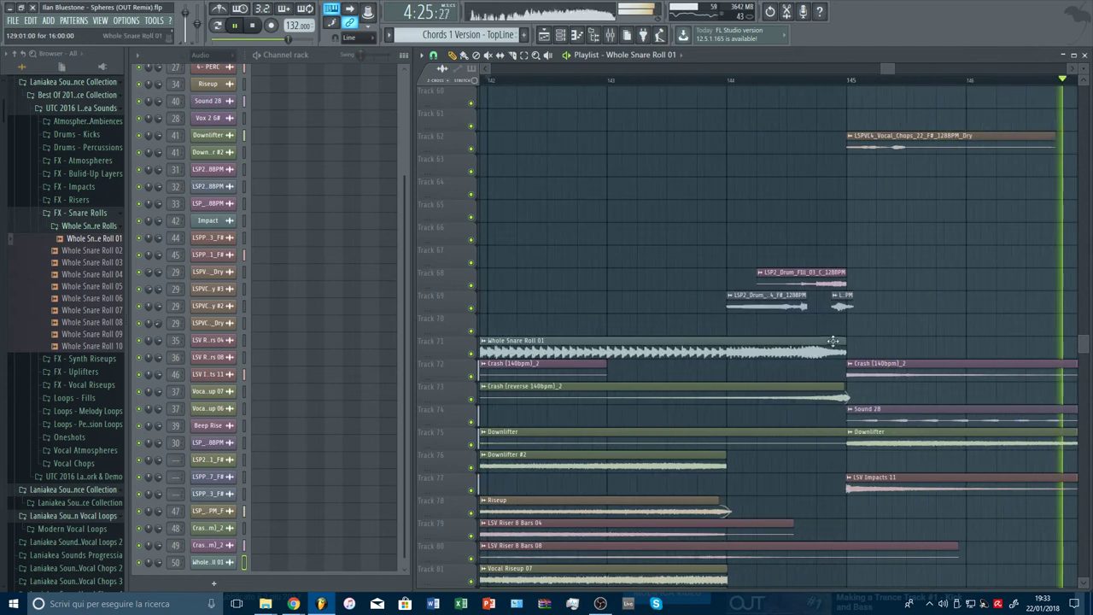
left_click_drag(843, 341, 727, 336)
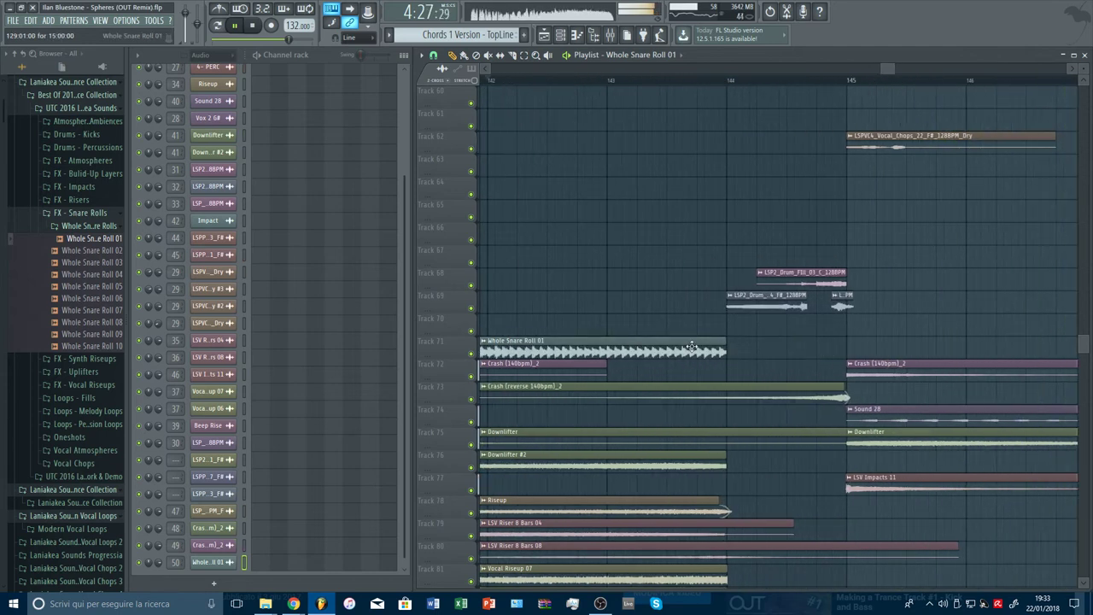
Set the Whole Snare Roll 01 sample's declicking mode to Smooth (bleeding) and replay the transition from about bar 143
double_click(692, 346)
left_click(307, 295)
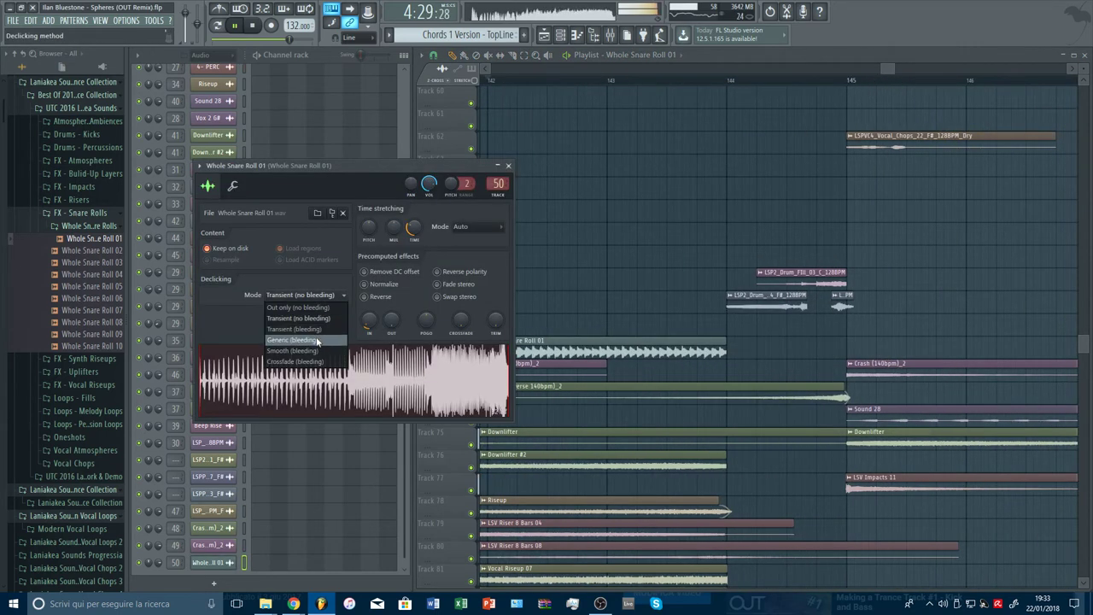
left_click(318, 340)
left_click(309, 295)
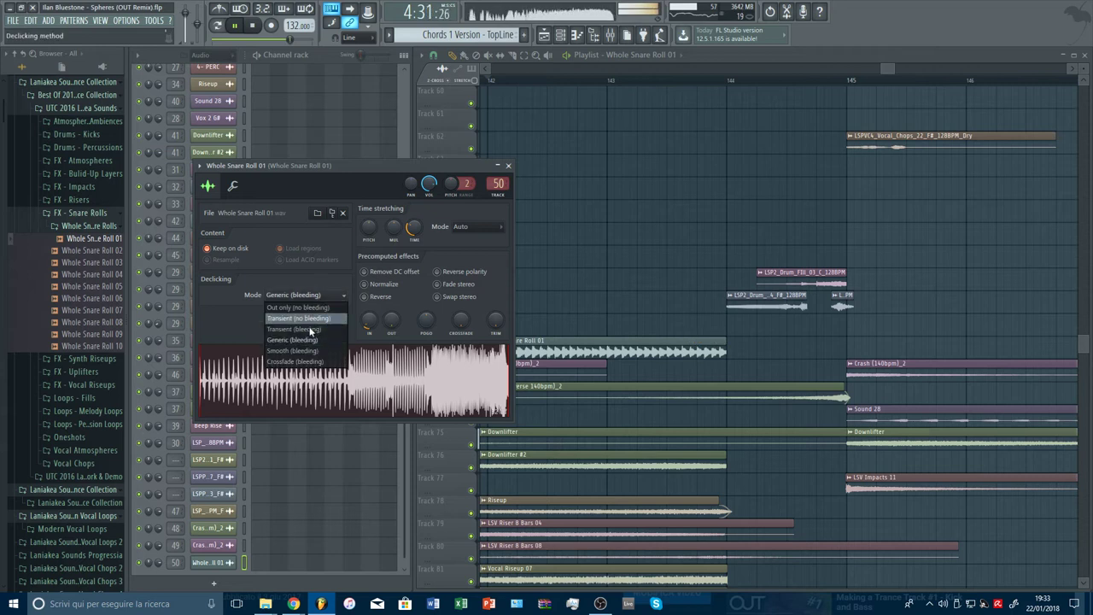
left_click(306, 351)
key("Escape")
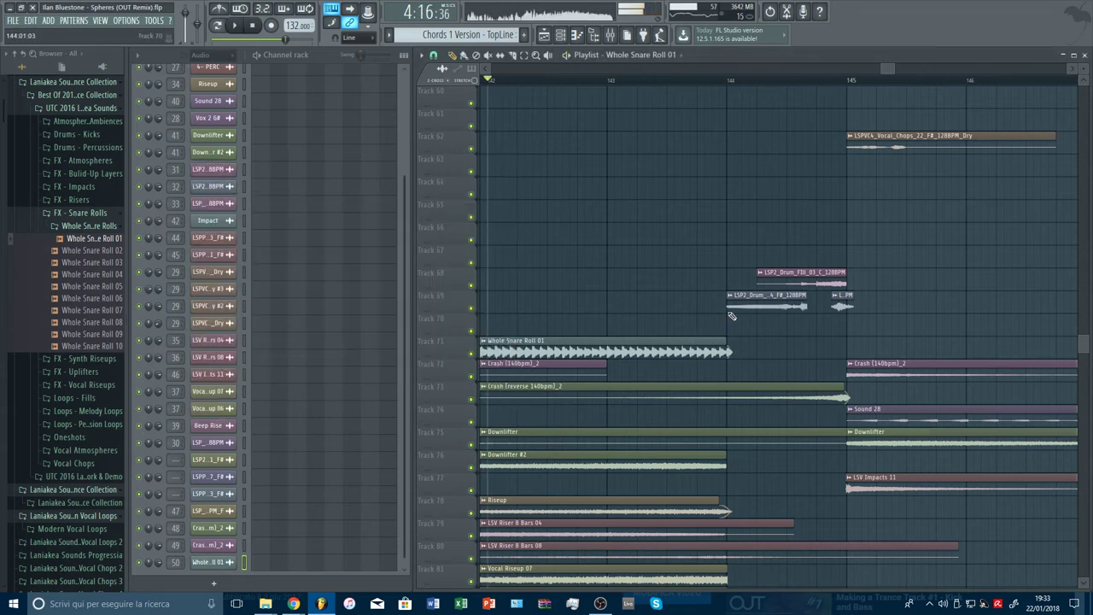
key("space")
left_click(668, 82)
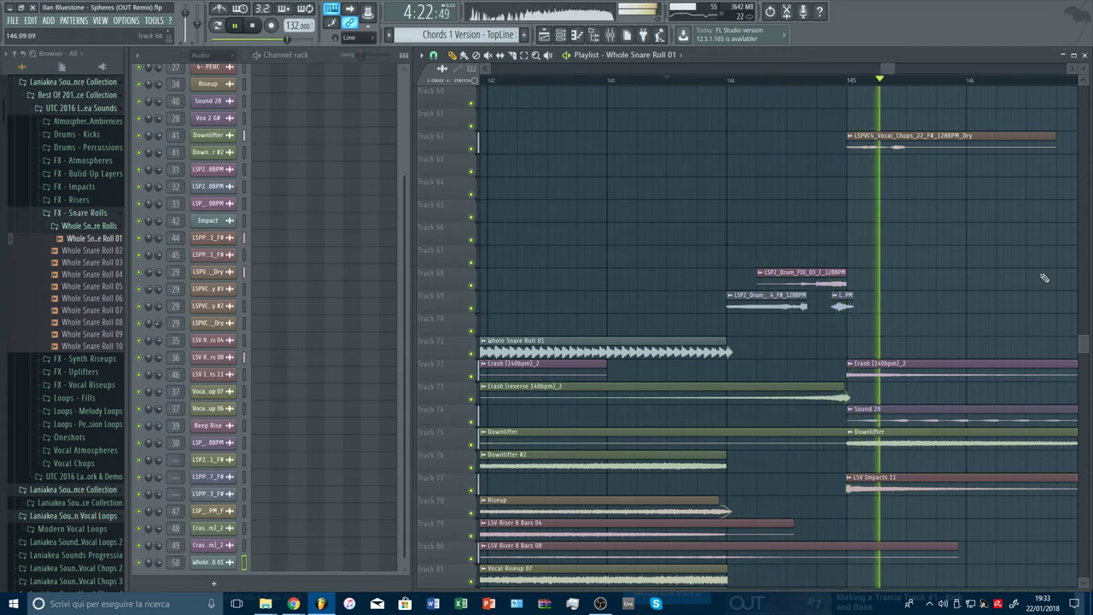
Place 4-bar LSP_Vocal_Reverse_06_F#_128BPM clips on Track 64 at bars 148 and 156
scroll(1044, 278, "down", 5)
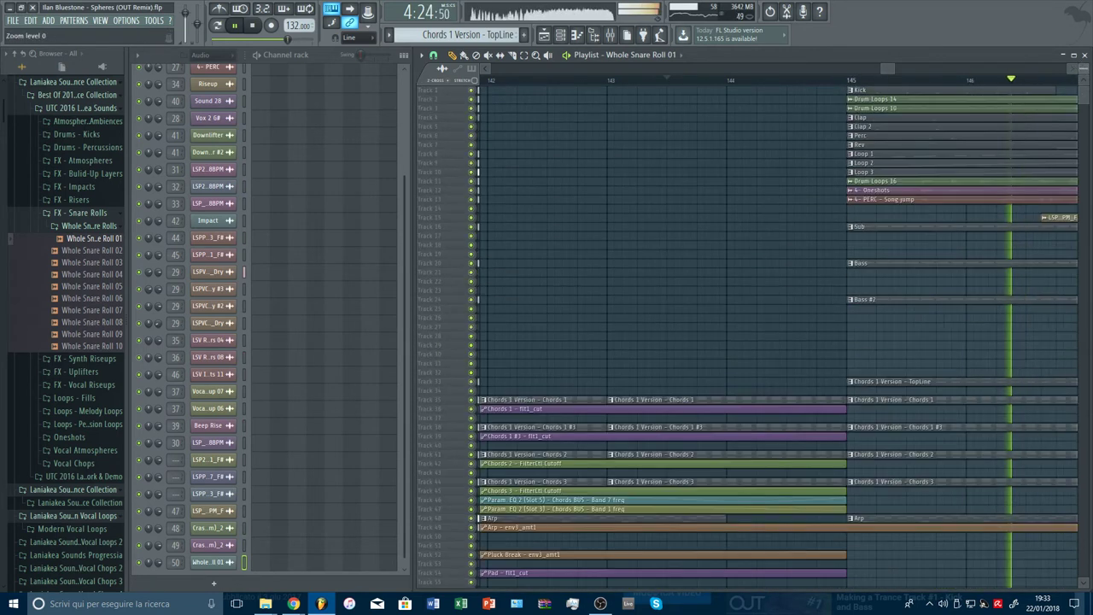
scroll(983, 79, "down", 6)
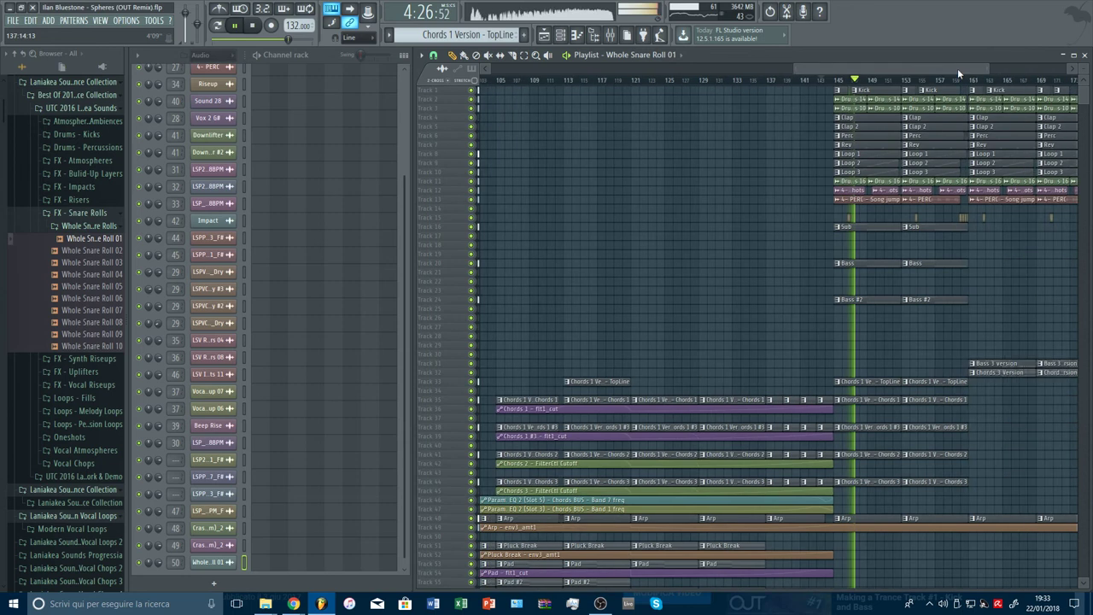
scroll(982, 357, "down", 7)
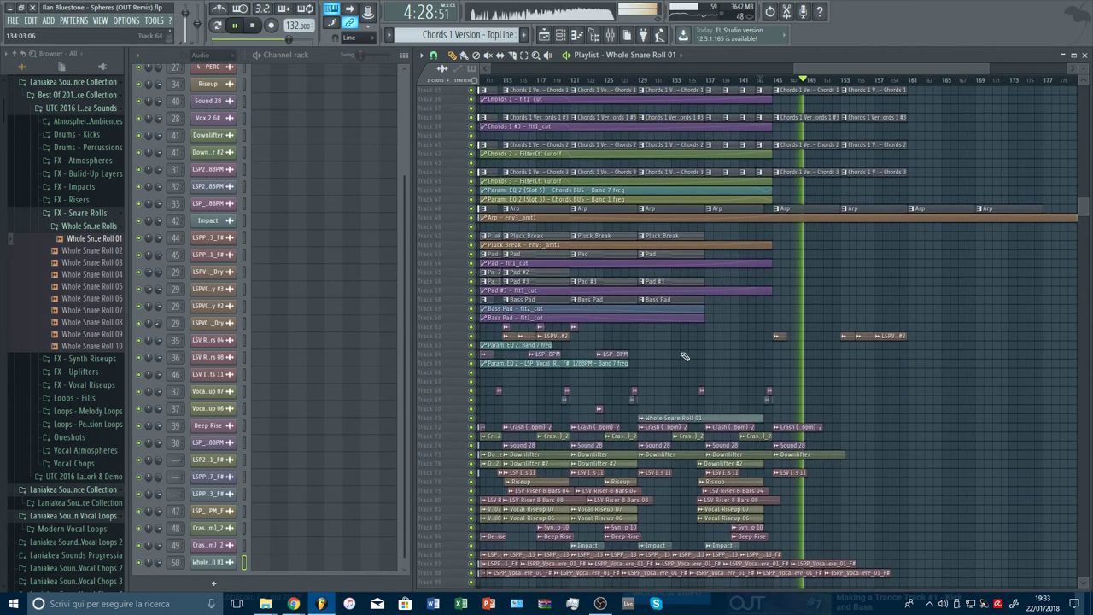
scroll(918, 293, "up", 4)
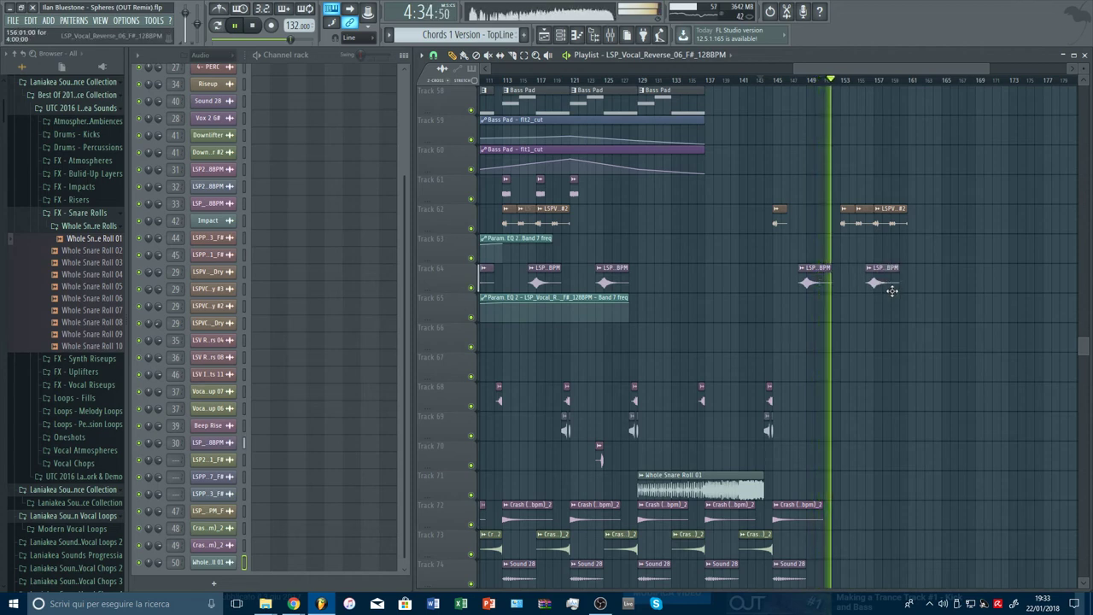
scroll(947, 288, "down", 1)
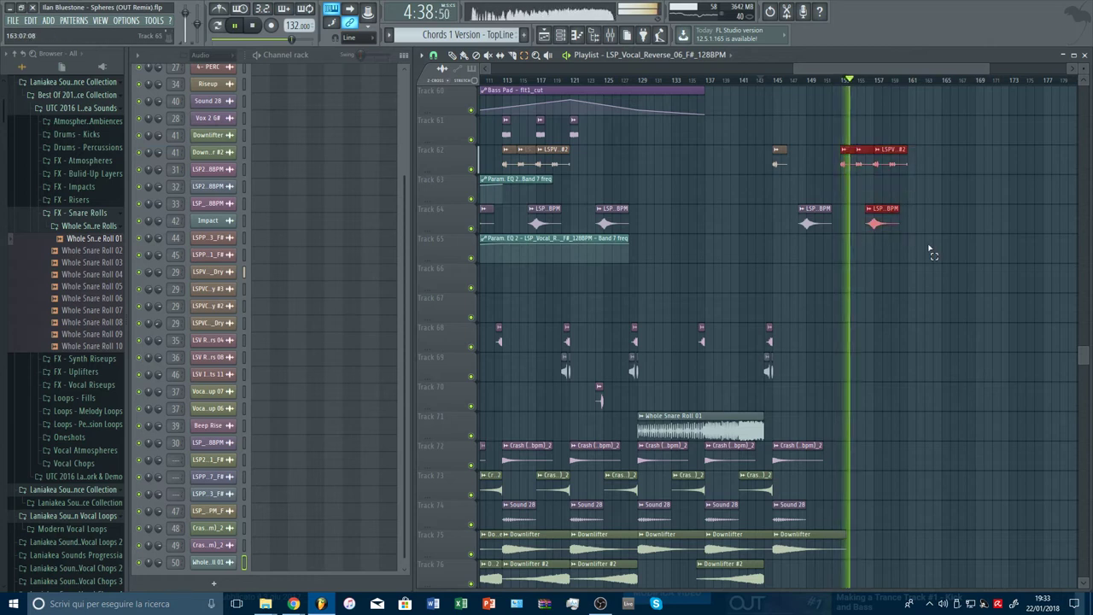
Repeat the Track 62 vocal chops from bars 153–161 and the second reverse vocal on Track 64 up to bar 193
key("ctrl+b")
key("ctrl+b")
key("ctrl+b")
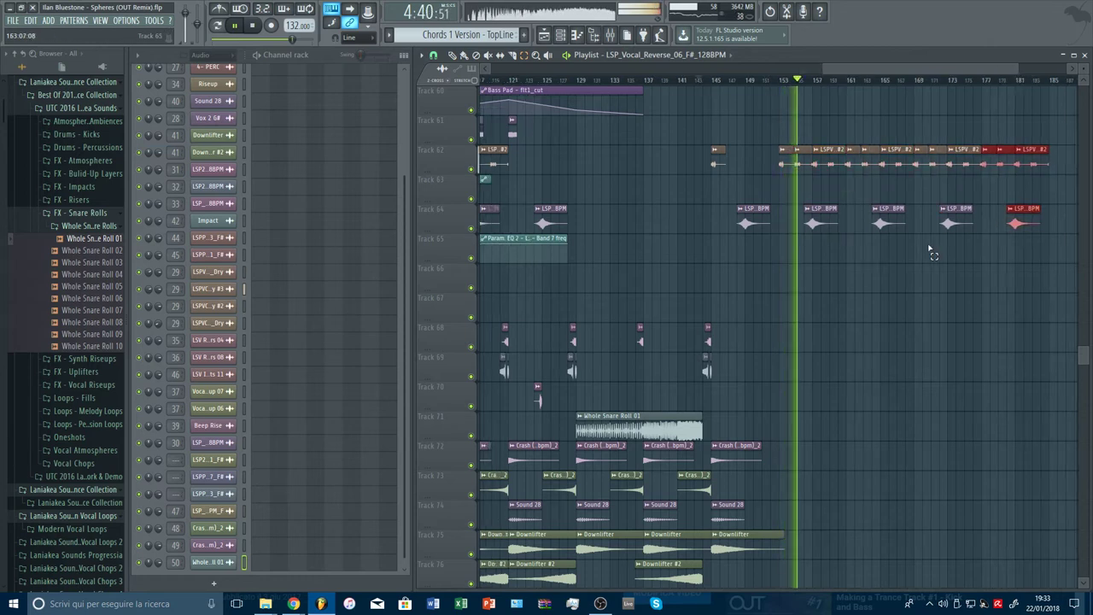
scroll(1042, 289, "up", 1)
scroll(1046, 295, "up", 11)
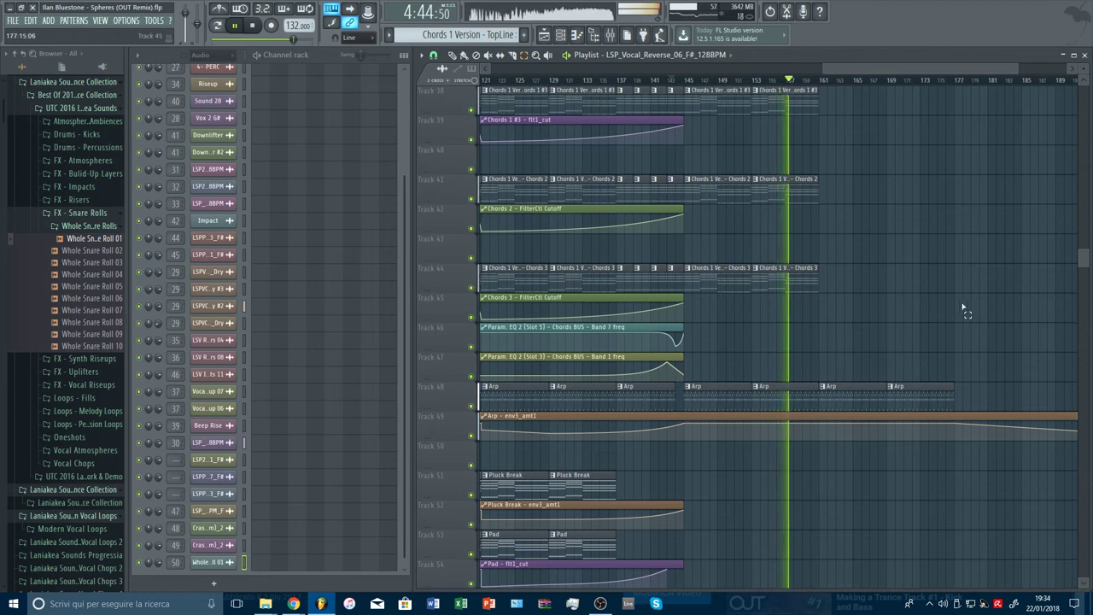
scroll(1022, 317, "up", 3)
scroll(1022, 317, "down", 10)
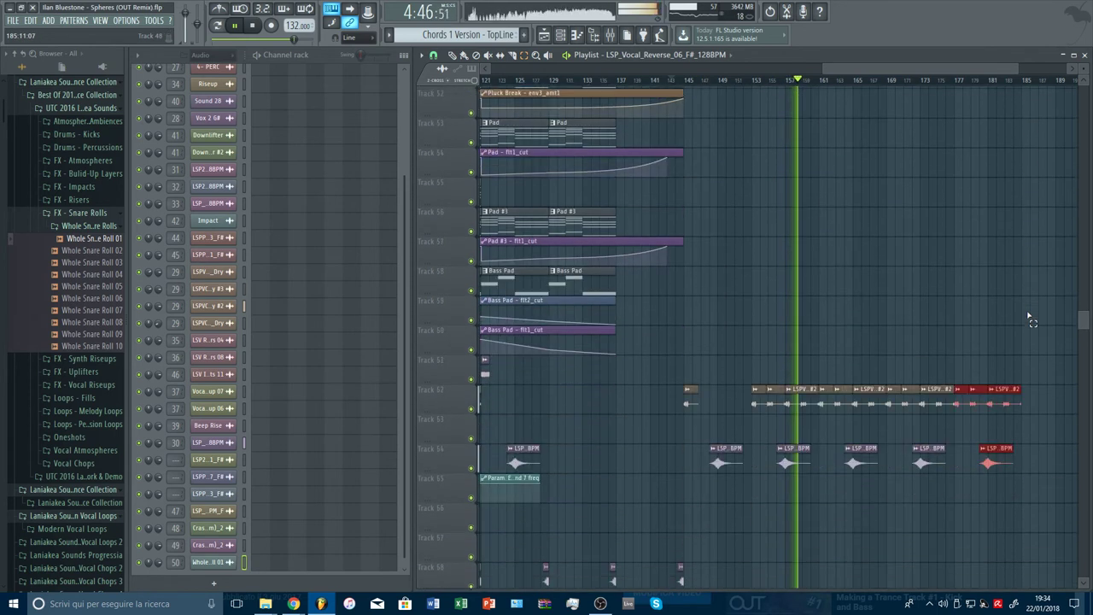
left_click(1029, 318)
scroll(1030, 340, "down", 4)
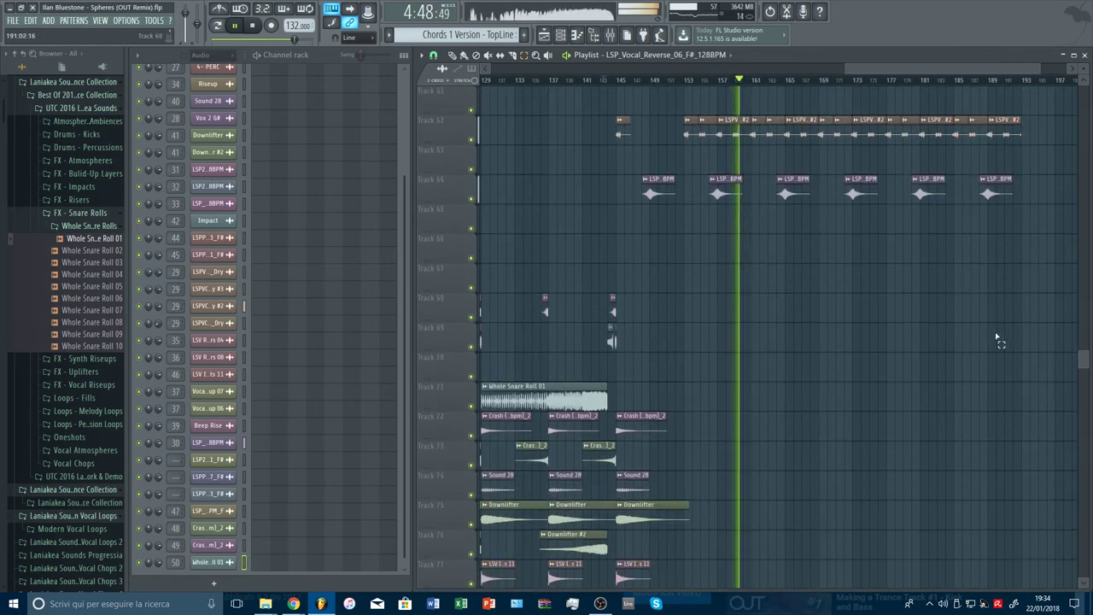
Duplicate the vocal atmosphere clips on Tracks 86 to 88 across the second drop, directly after the existing ones without a gap
scroll(736, 86, "down", 3)
scroll(740, 90, "down", 1)
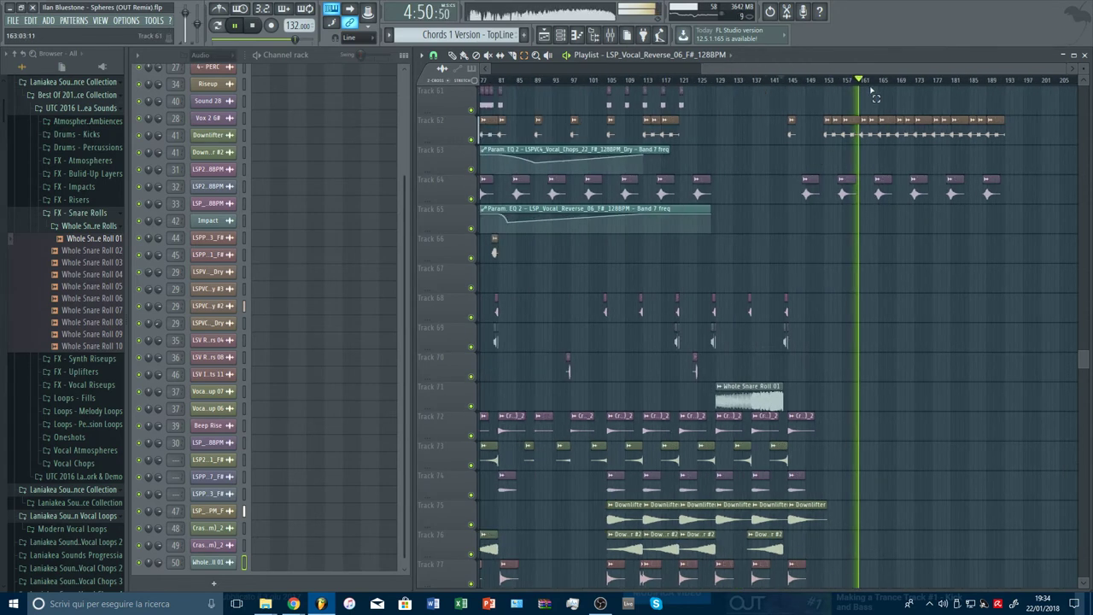
scroll(870, 90, "up", 3)
scroll(858, 205, "down", 5)
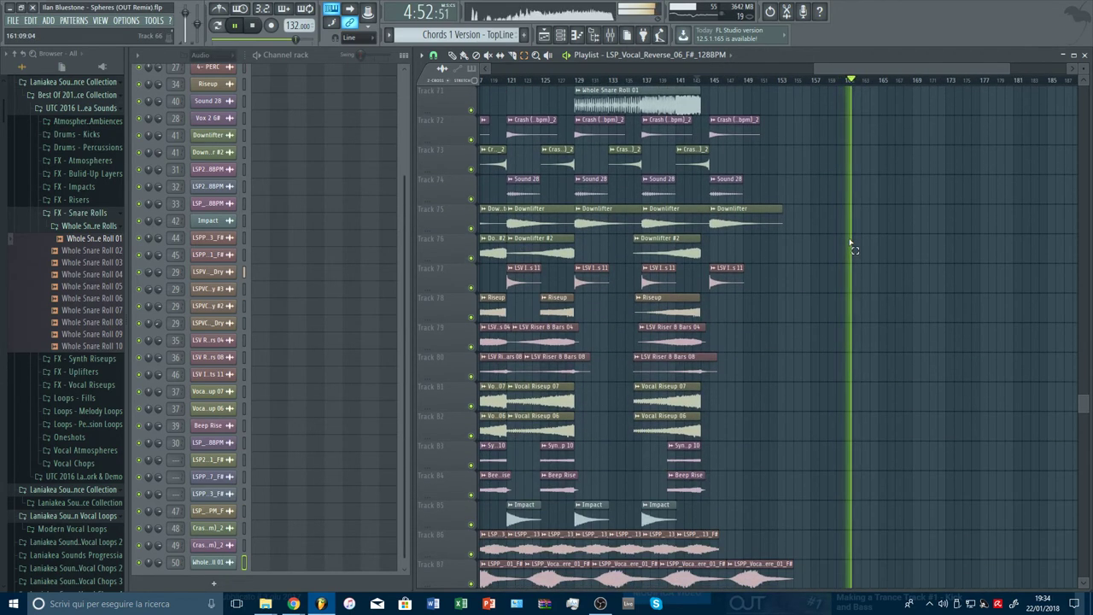
scroll(880, 299, "down", 2)
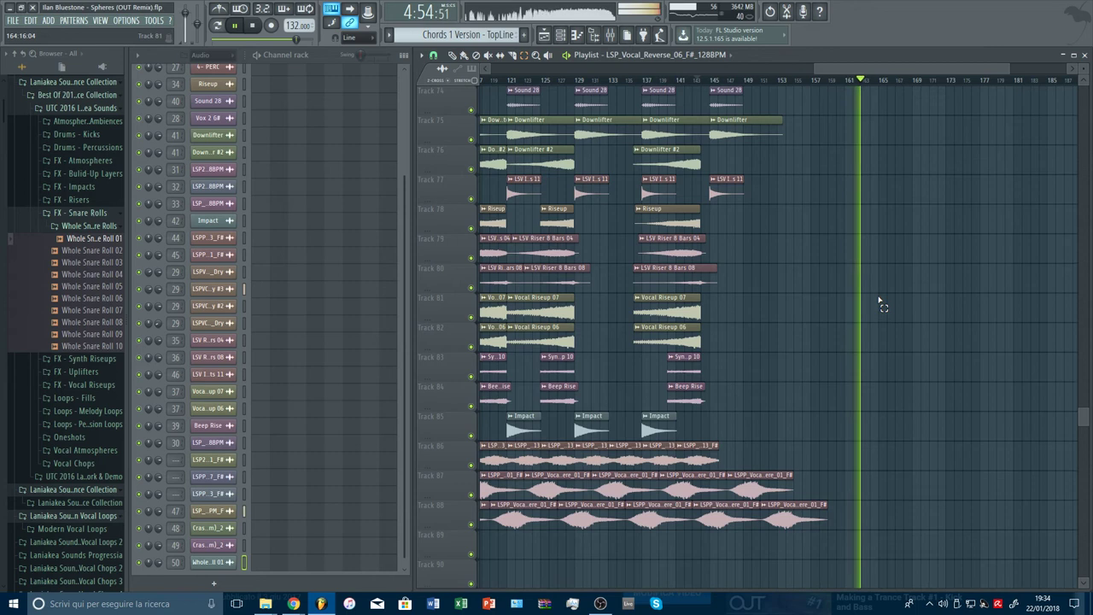
scroll(882, 304, "down", 2)
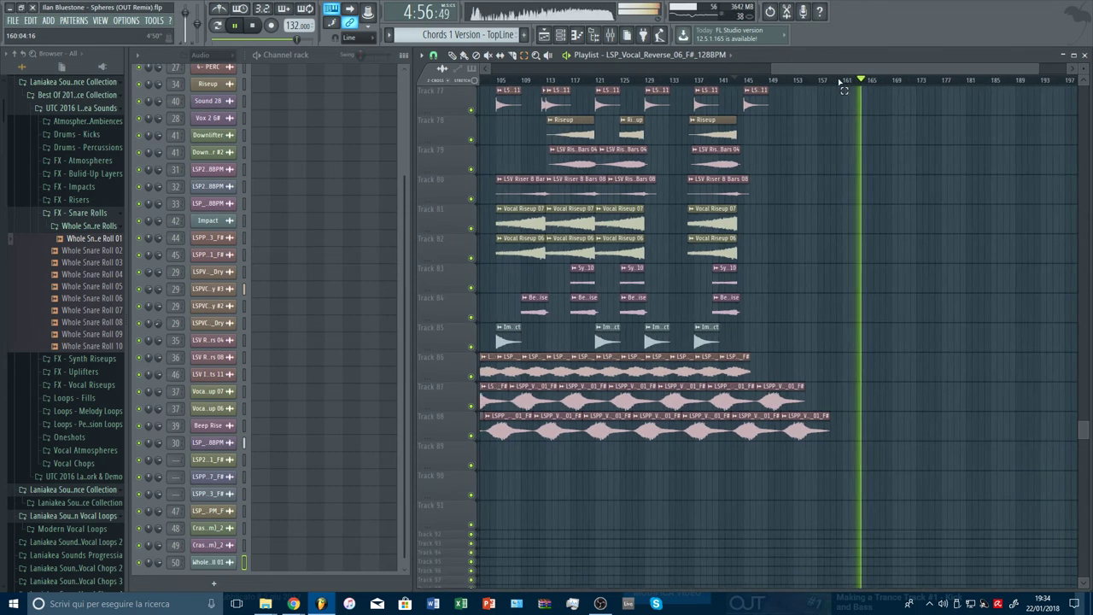
scroll(843, 85, "down", 4)
left_click_drag(927, 438, 740, 376)
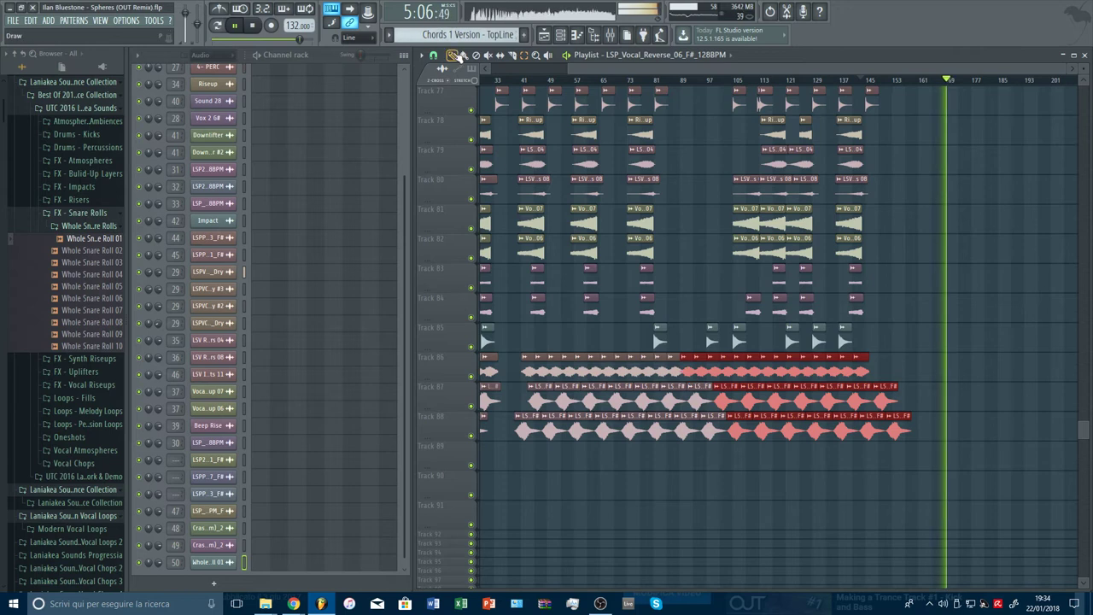
key("ctrl+b")
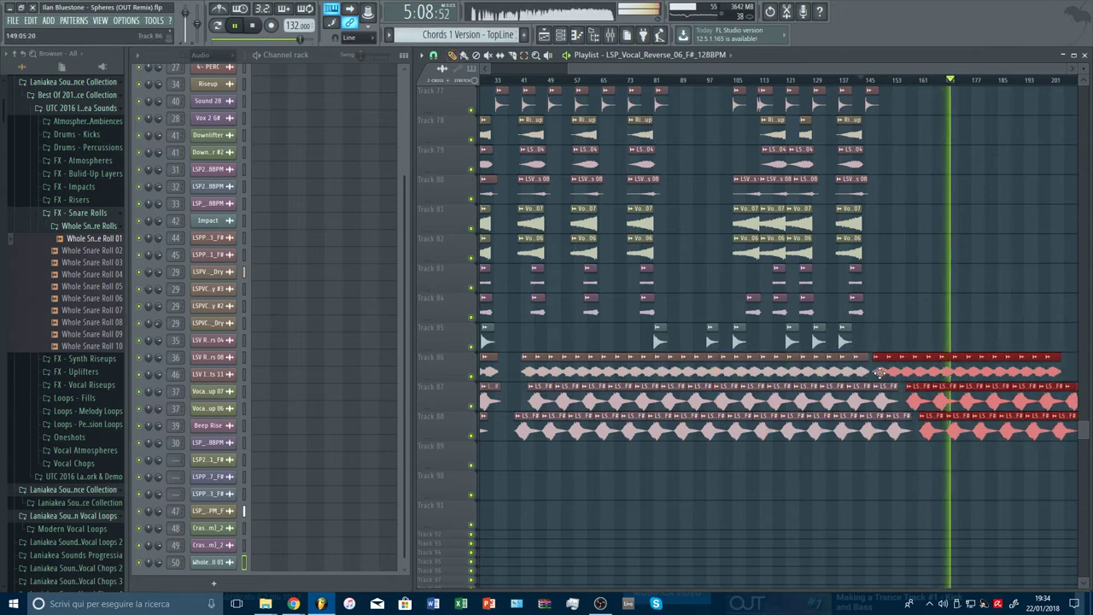
left_click(924, 329)
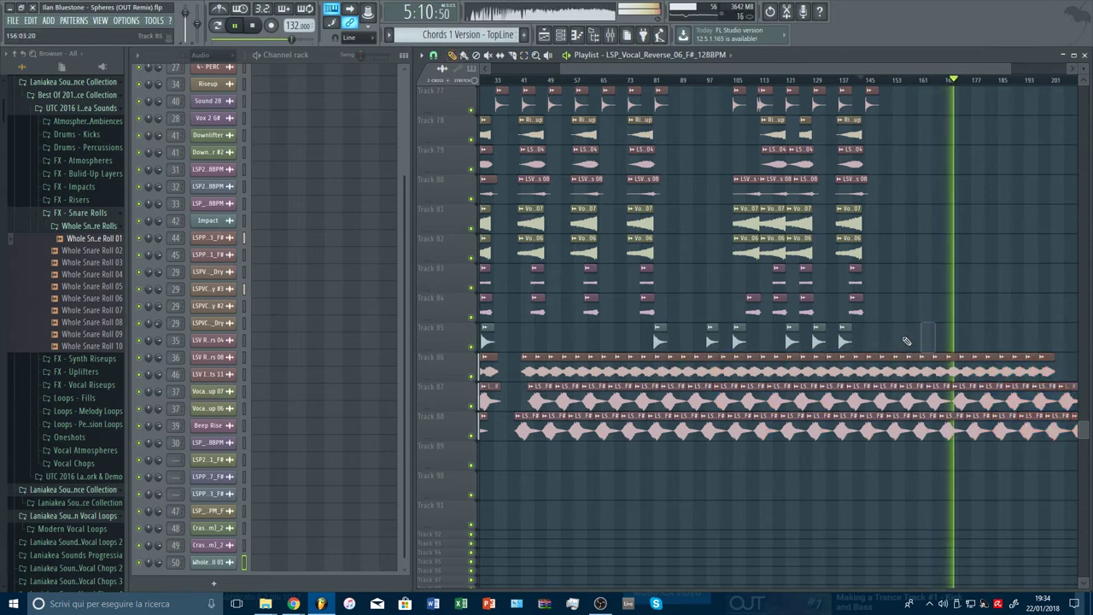
Look over the effects, vocal and pad tracks from bar 145 onward to find what the second drop still lacks
scroll(957, 171, "up", 10)
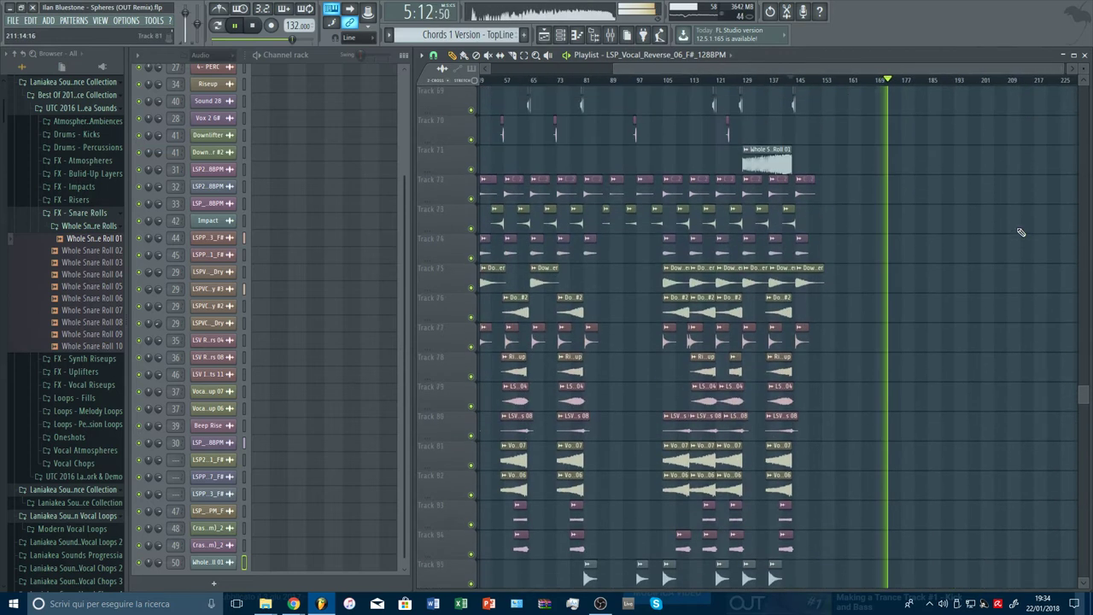
scroll(953, 273, "down", 7)
scroll(950, 273, "up", 10)
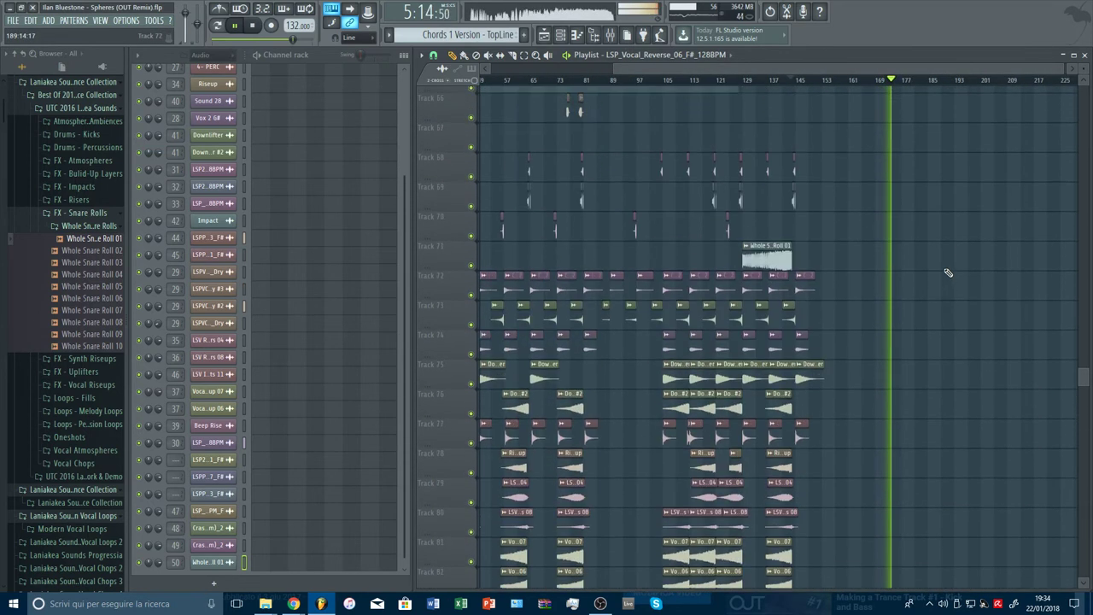
scroll(850, 86, "down", 2)
scroll(971, 242, "up", 3)
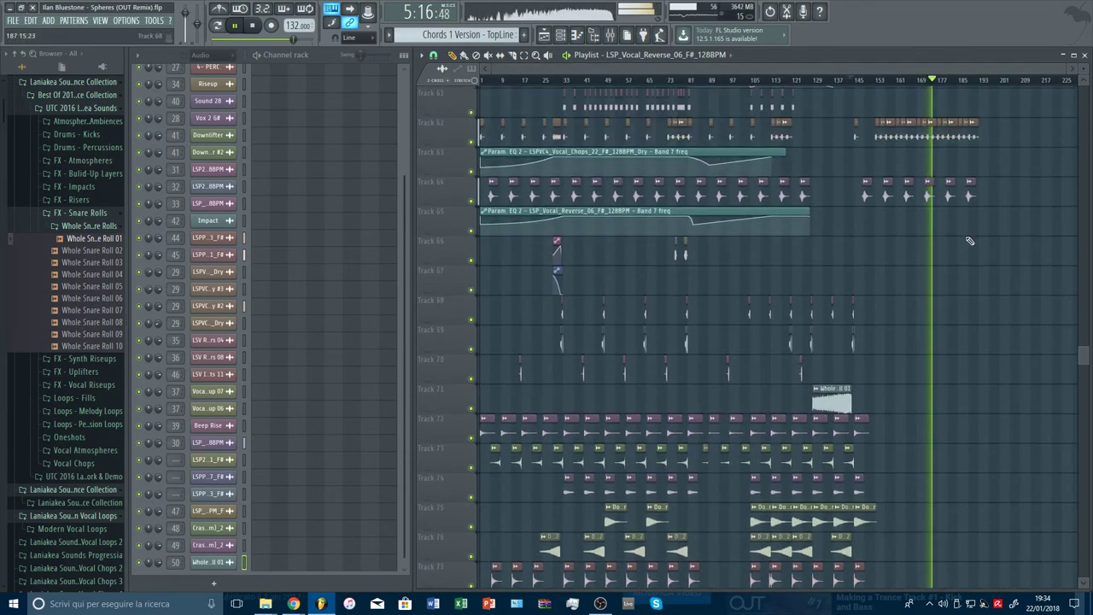
scroll(983, 319, "up", 2)
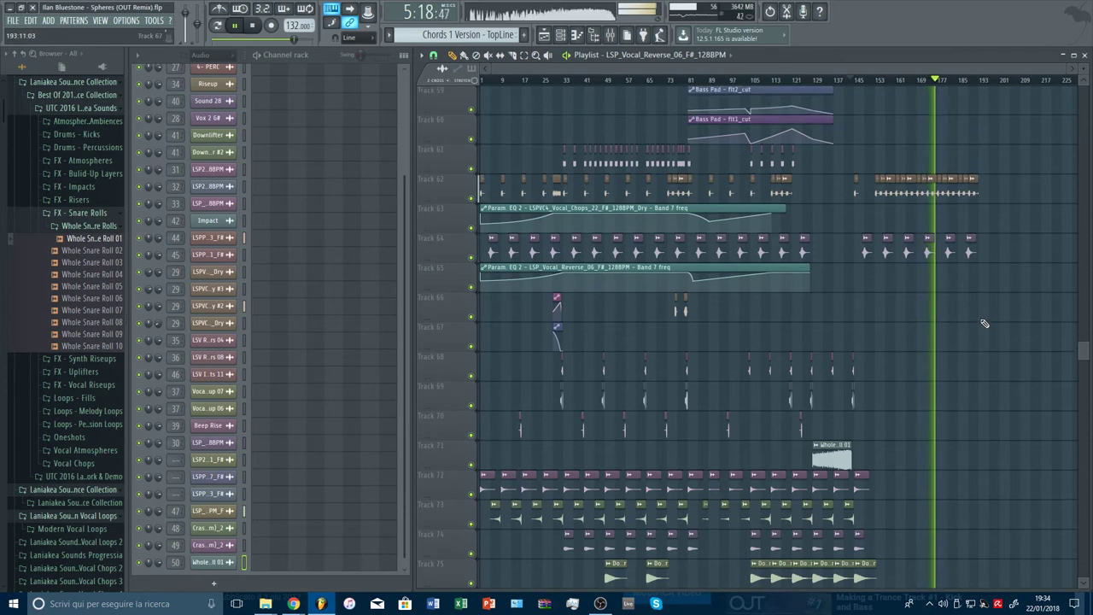
scroll(1016, 376, "up", 9)
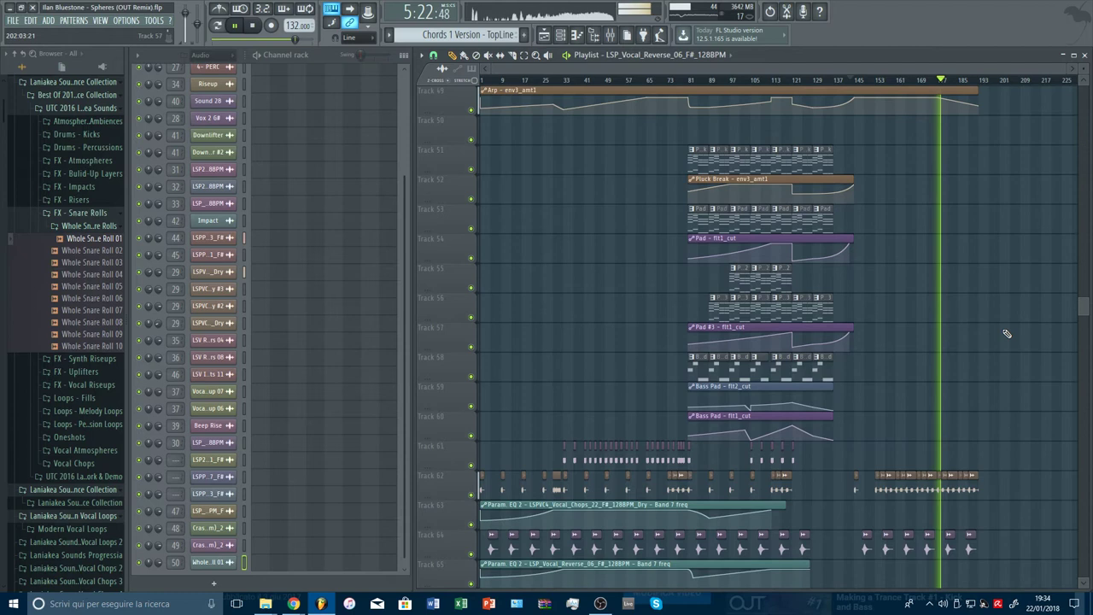
scroll(1007, 334, "up", 3)
scroll(986, 85, "up", 4)
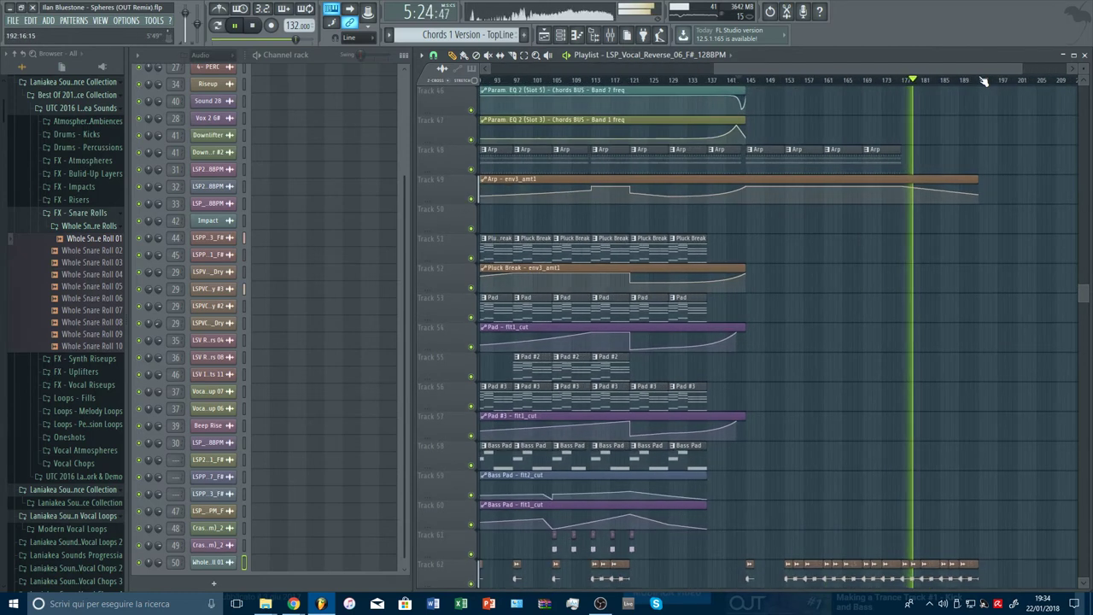
Copy the Pluck Break, Pad, Pad #2 and Pad #3 patterns from bar 113 to bar 145 and repeat them up to bar 193
left_click(627, 299)
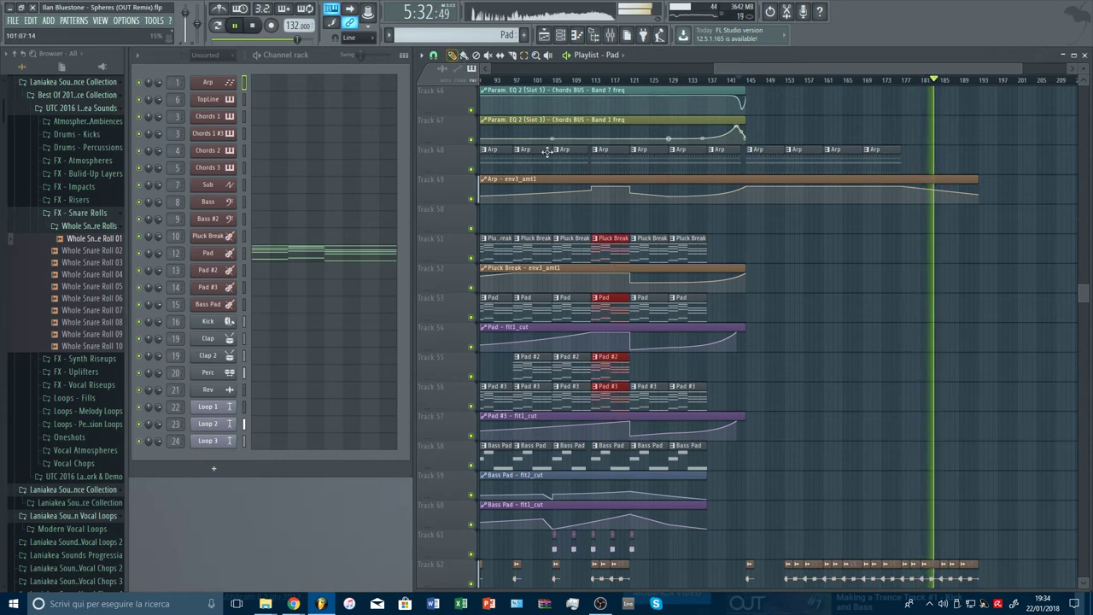
mouse_move(616, 249)
left_mouse_down()
mouse_move(803, 254)
mouse_move(795, 316)
mouse_move(834, 384)
left_mouse_up()
key("ctrl+b")
key("ctrl+b")
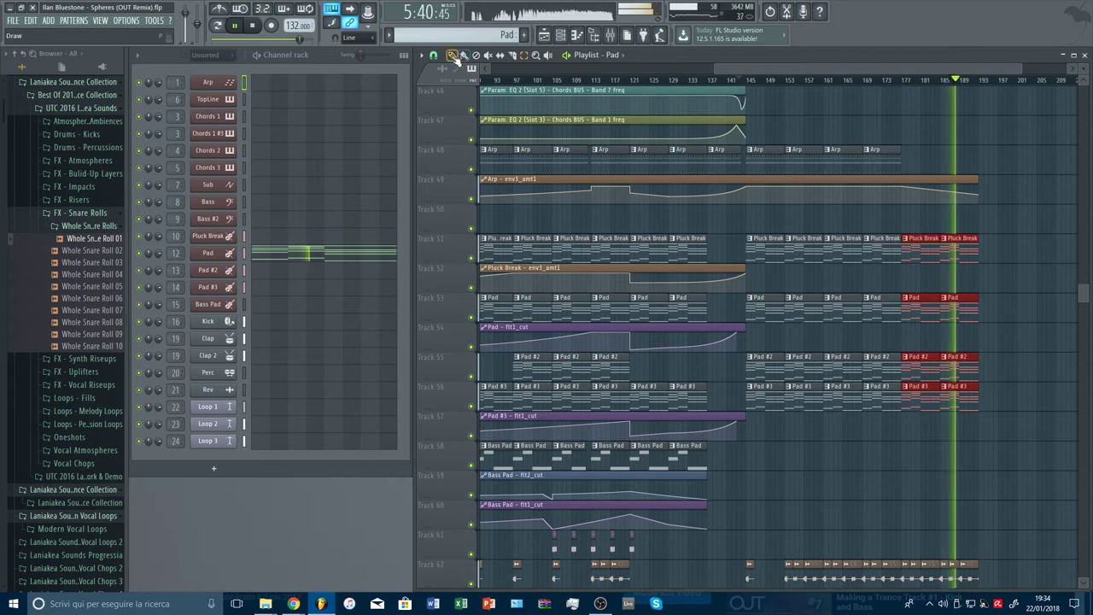
Insert an empty playlist track between the Pad #3 filter automation and the Bass Pad patterns
scroll(514, 450, "down", 3)
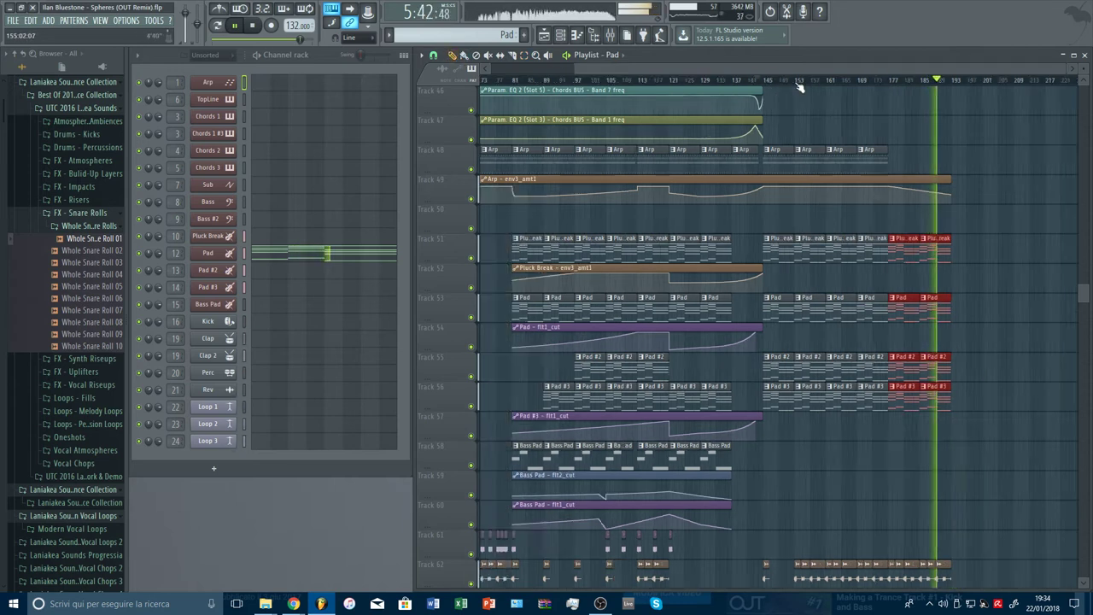
right_click(469, 460)
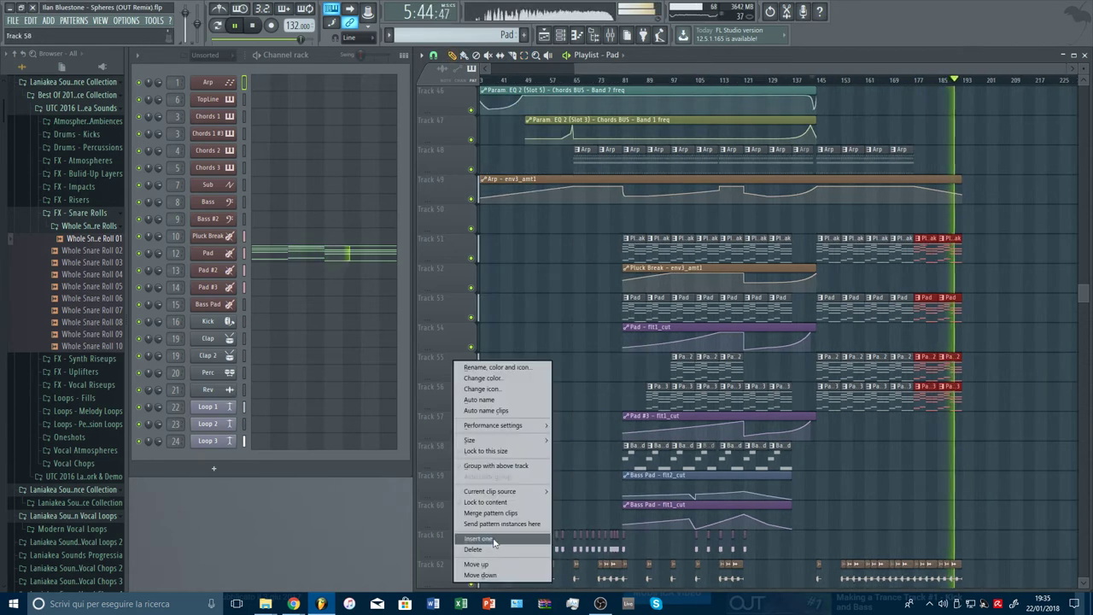
left_click(491, 541)
scroll(649, 81, "up", 3)
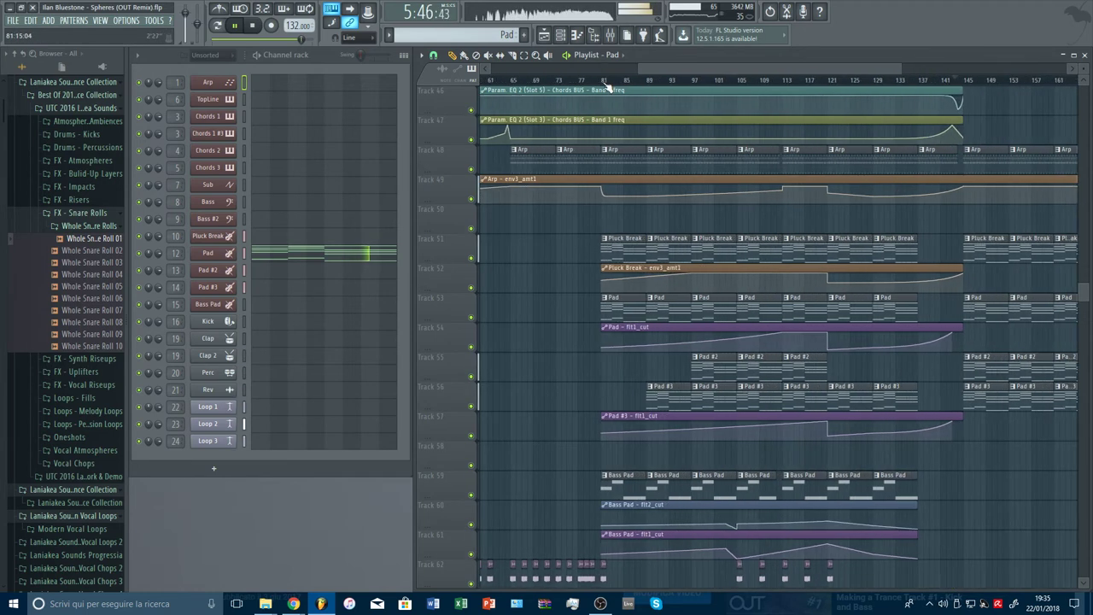
Create an automation clip for the Band 1 frequency of the Pad BUS Fruity parametric EQ 2
left_click_drag(603, 83, 1013, 133)
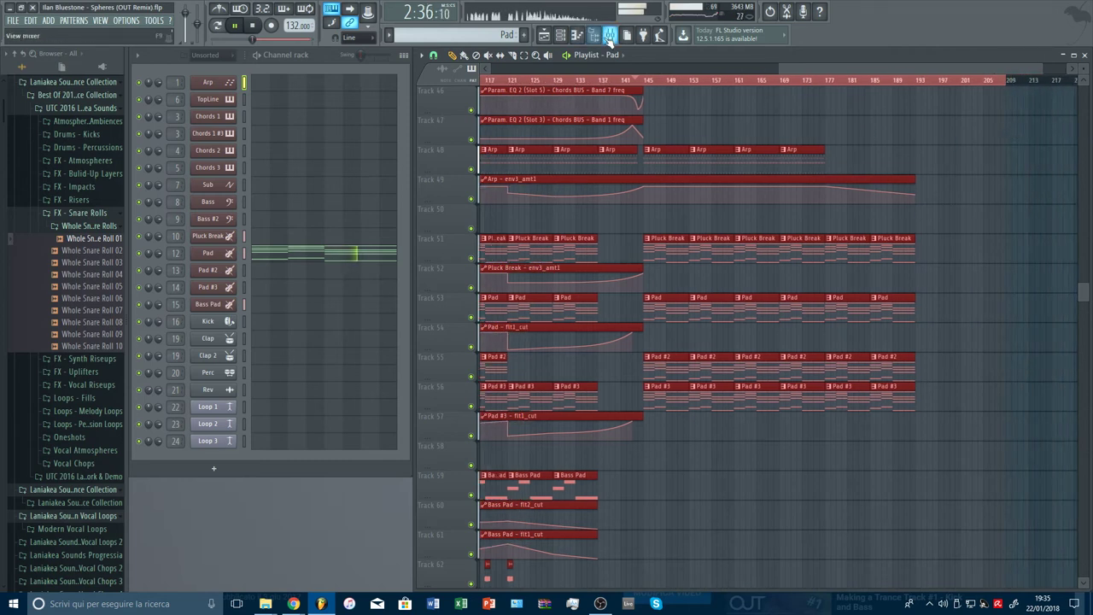
left_click(688, 80)
left_click(841, 80)
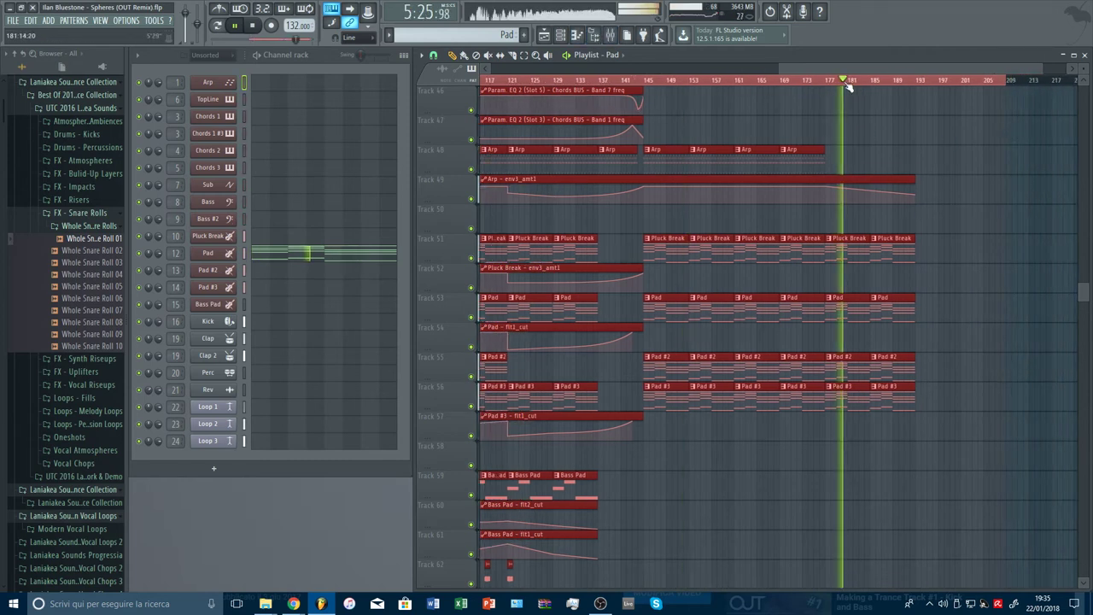
left_click(611, 34)
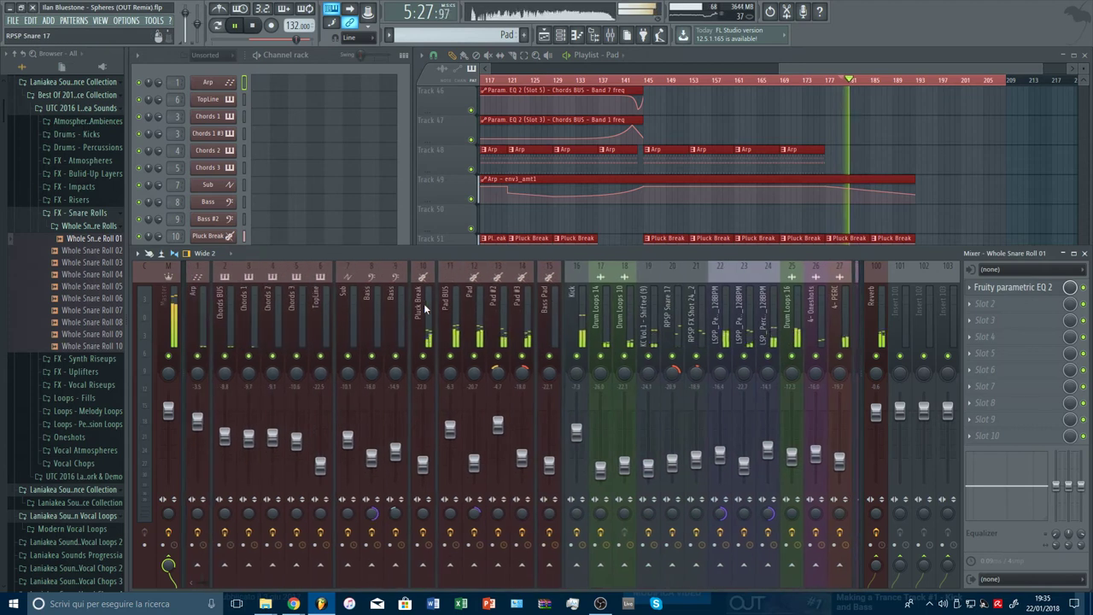
left_click(446, 309)
left_click(1012, 288)
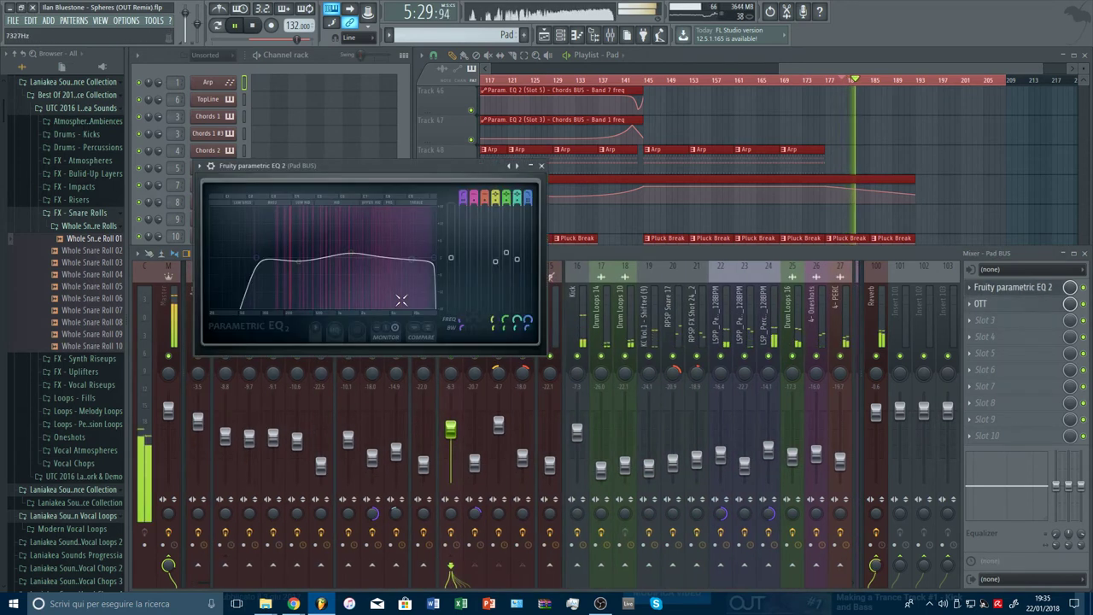
right_click(467, 324)
left_click(508, 392)
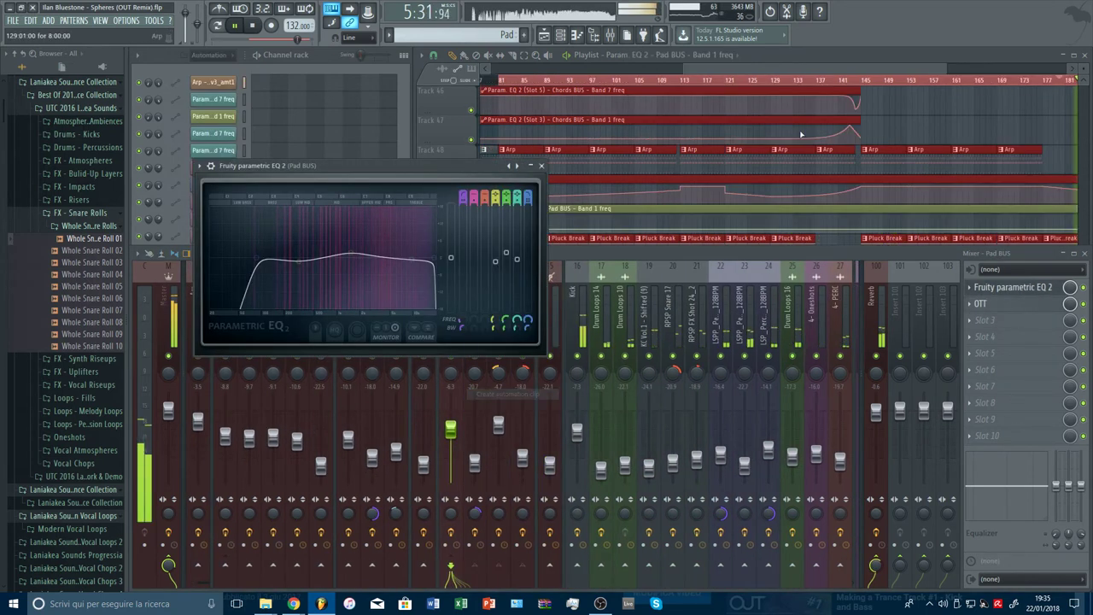
Place the Pad BUS Band 1 frequency automation clip on Track 58, starting at bar 81
left_click(767, 69)
scroll(764, 419, "down", 5)
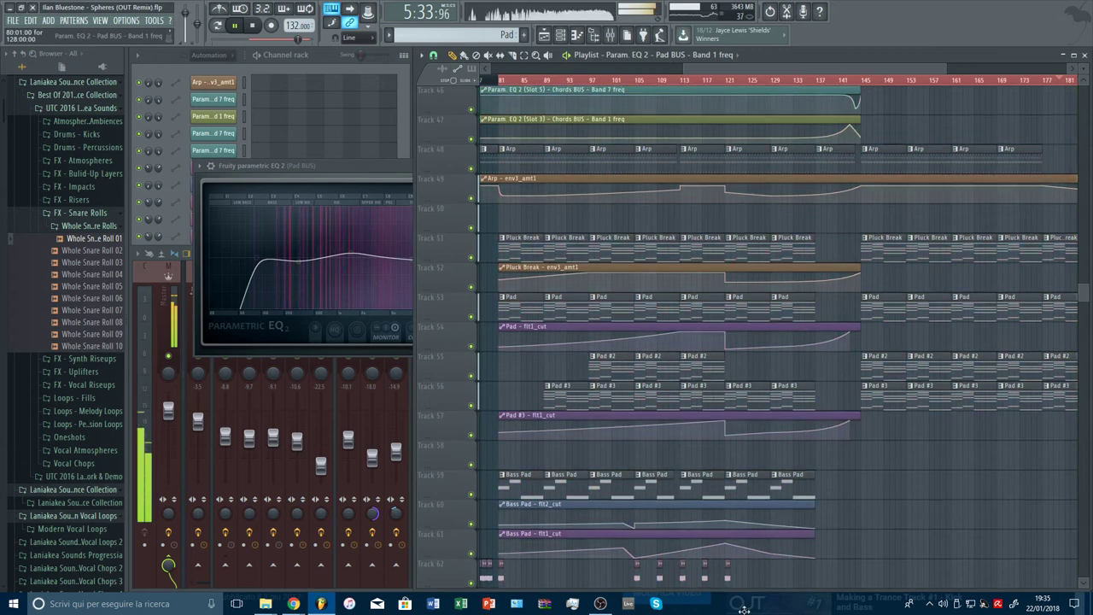
left_click_drag(764, 419, 755, 328)
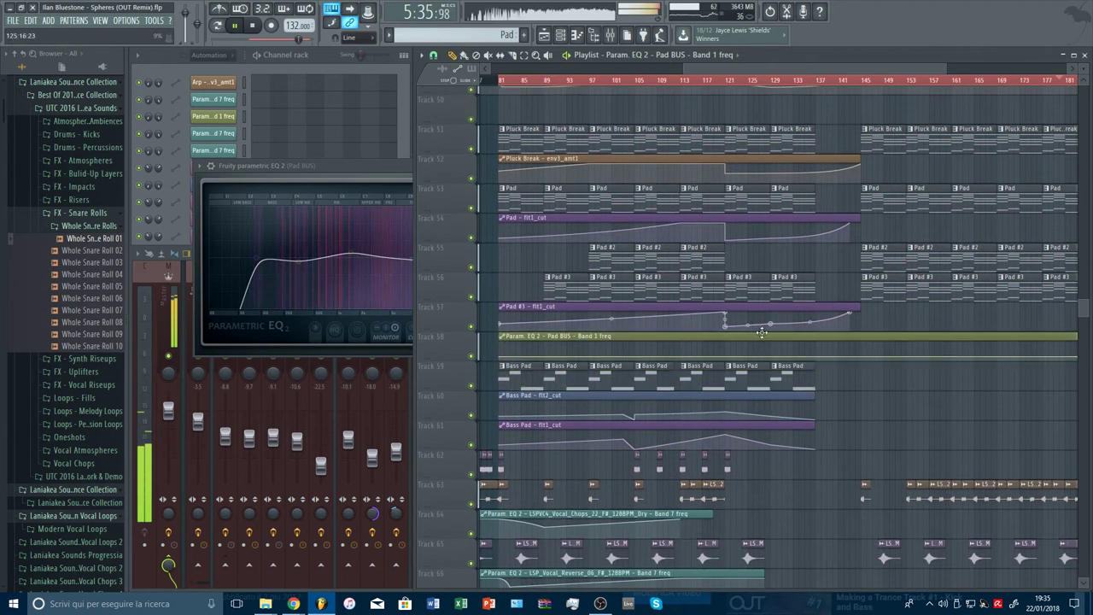
Hold the Pad BUS automation's start value until bar 137, raise it to a peak at about bar 144, and drop it at bar 145
right_click(501, 358)
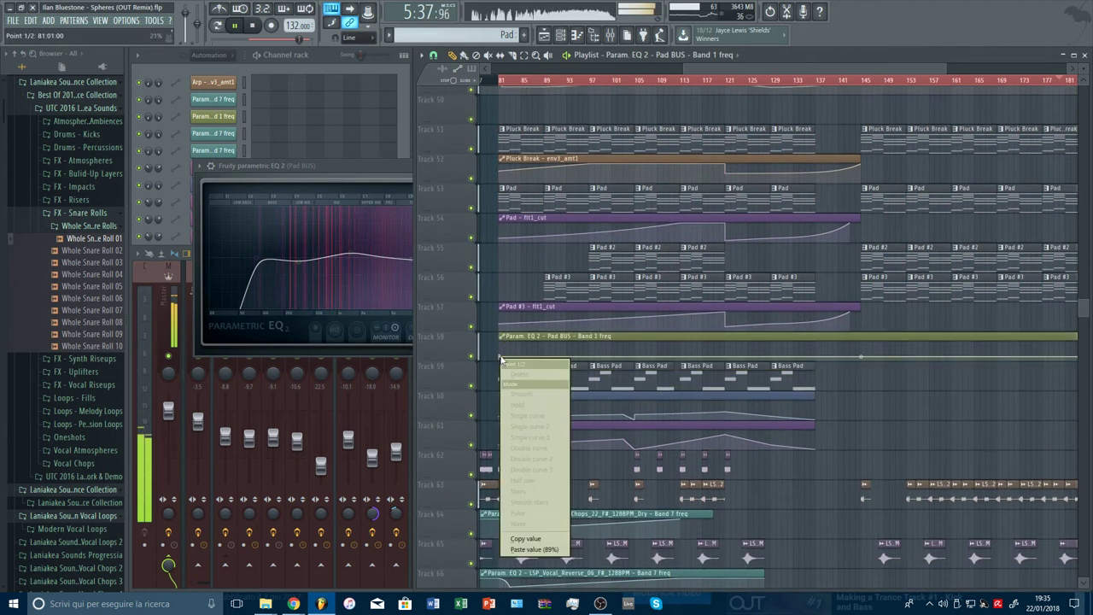
left_click(526, 539)
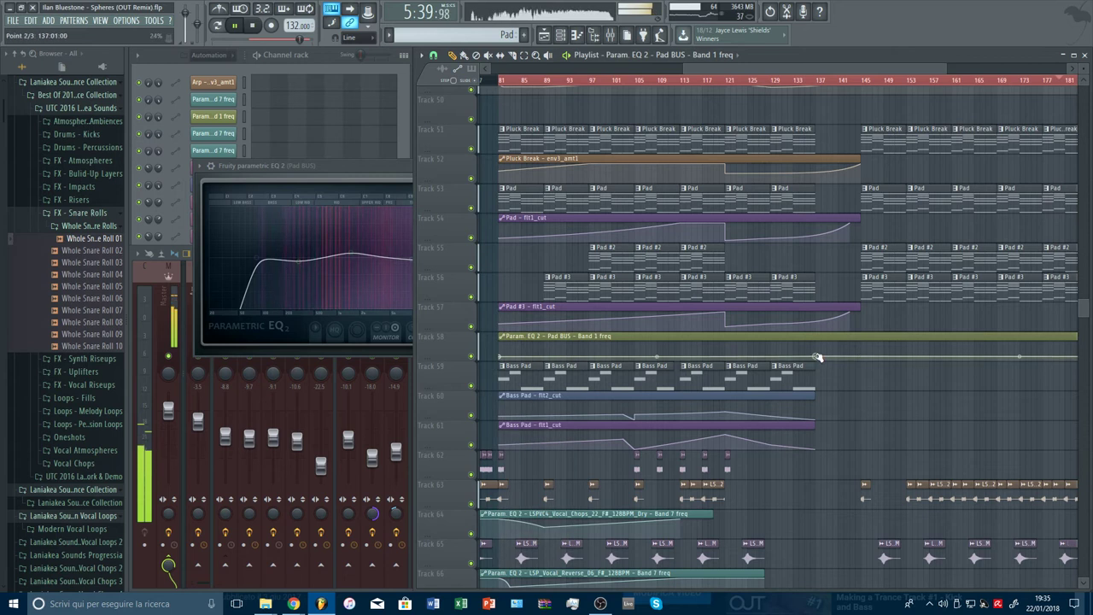
right_click(817, 357)
left_click(842, 544)
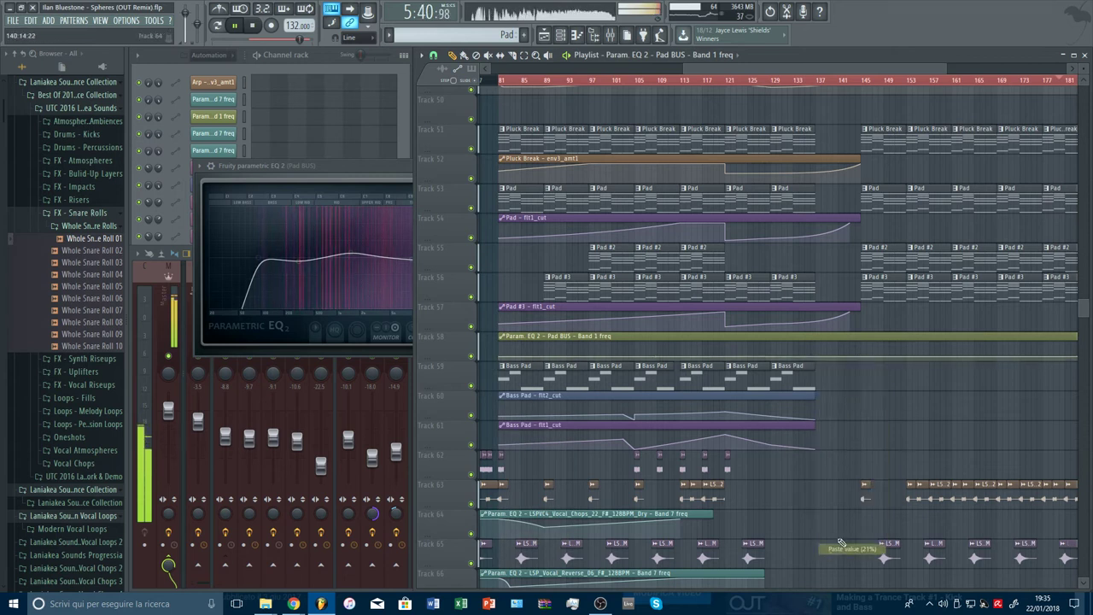
left_click(857, 350)
right_click(862, 357)
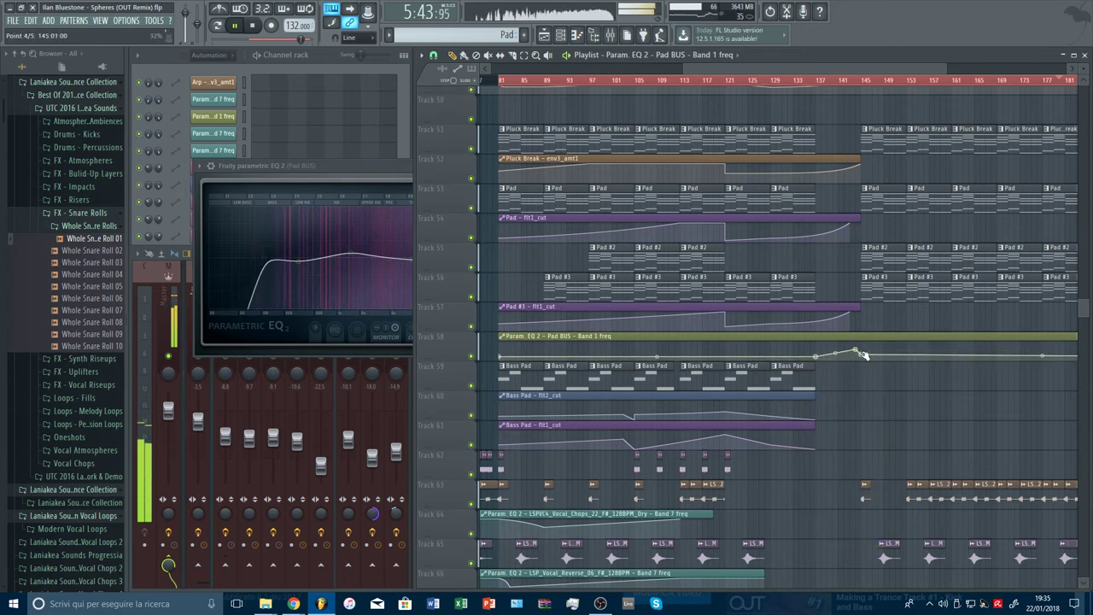
left_click(866, 82)
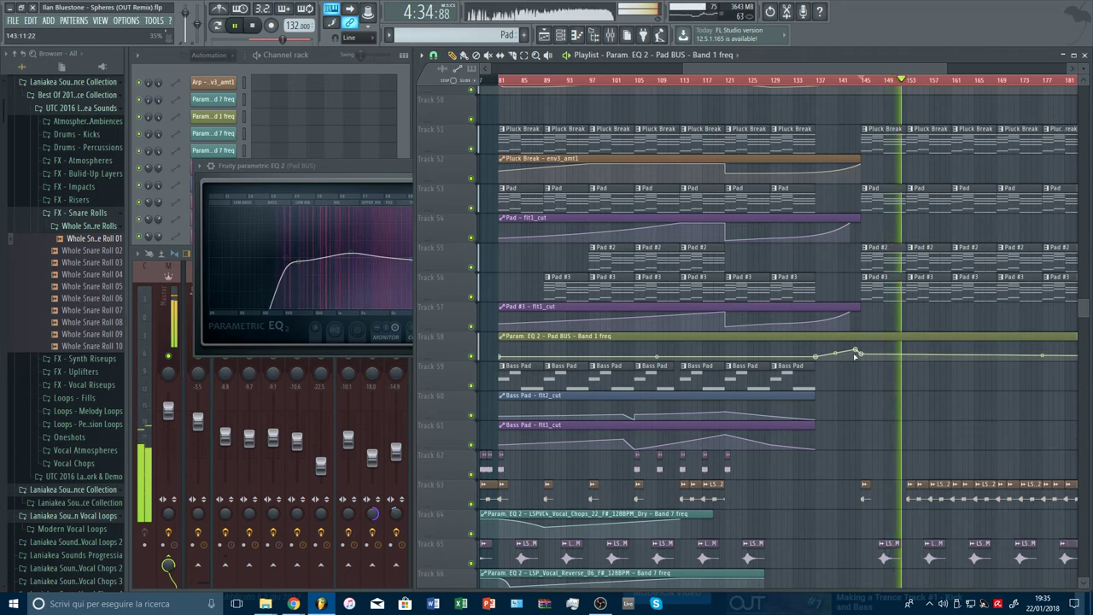
Copy the value of the Pad BUS automation point at bar 145 and paste it onto a new point at bar 193
left_click(425, 180)
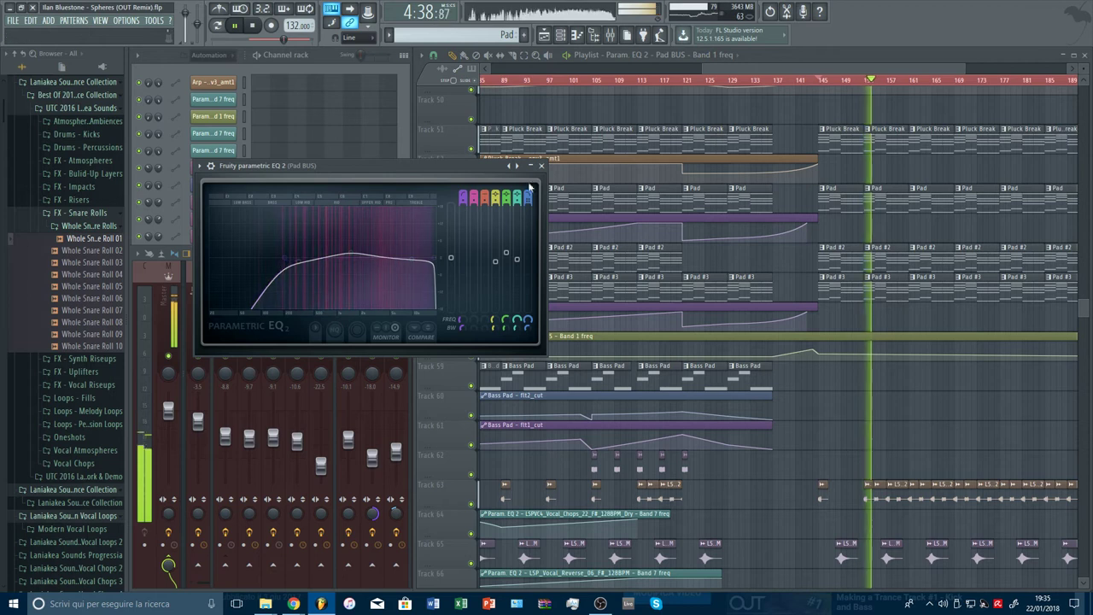
left_click(590, 190)
left_click_drag(744, 61, 814, 68)
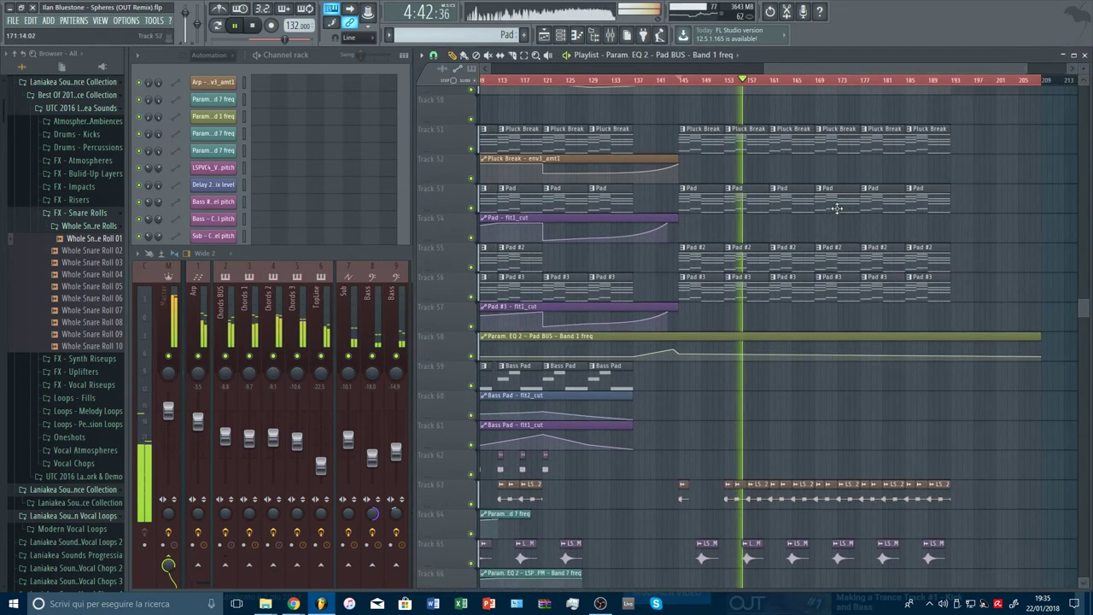
right_click(680, 354)
left_click(713, 524)
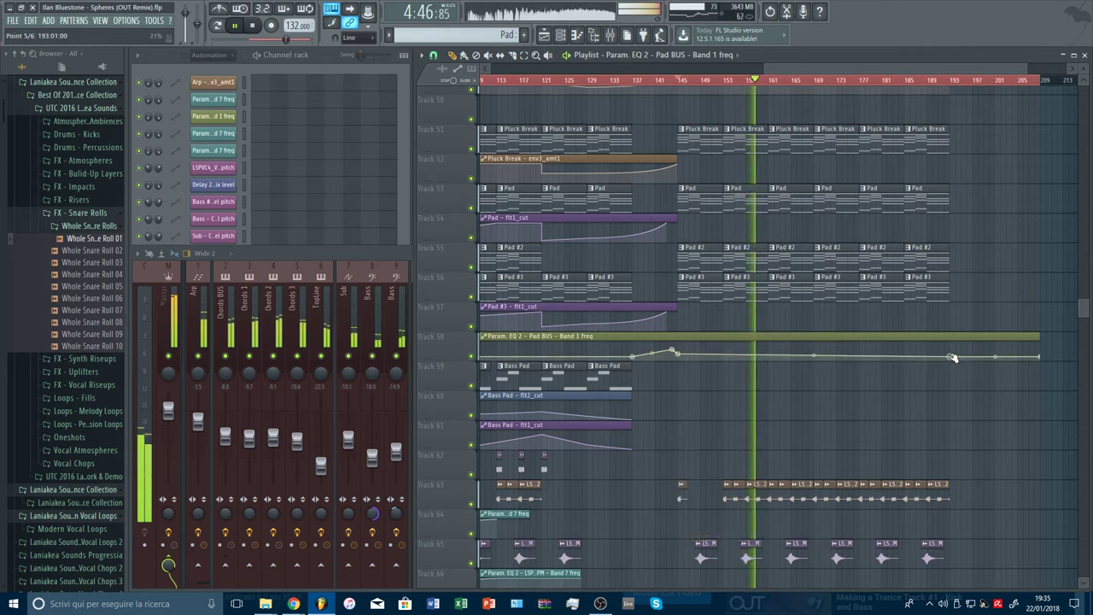
right_click(952, 360)
left_click(979, 550)
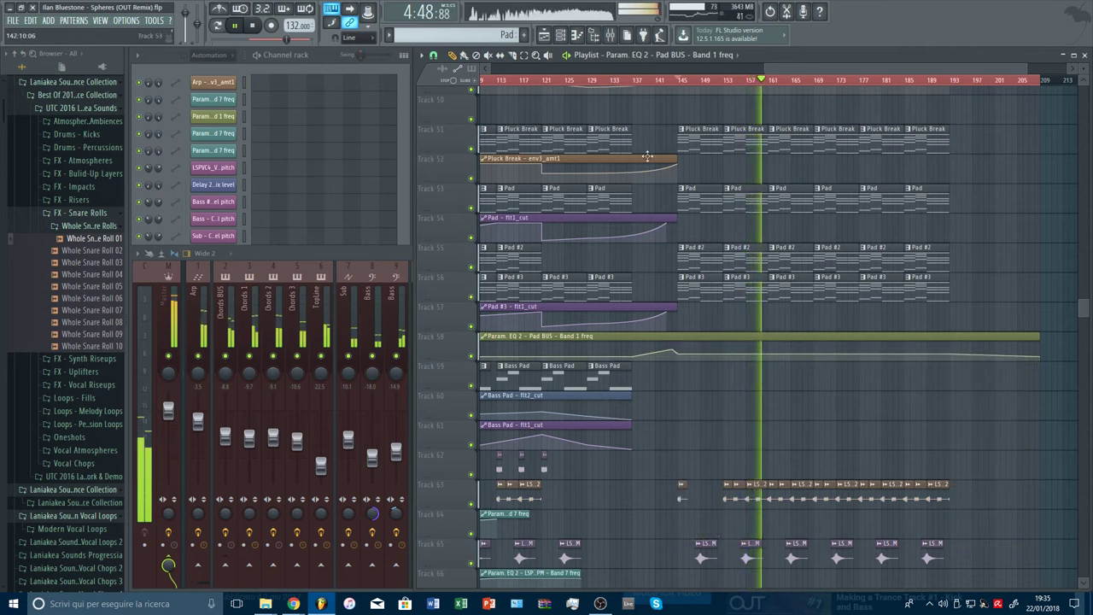
Fill the gap from bar 137 with Pad #3, Pad and Pluck Break patterns, removing the stray Pad #3 clip from Track 57
left_click(634, 82)
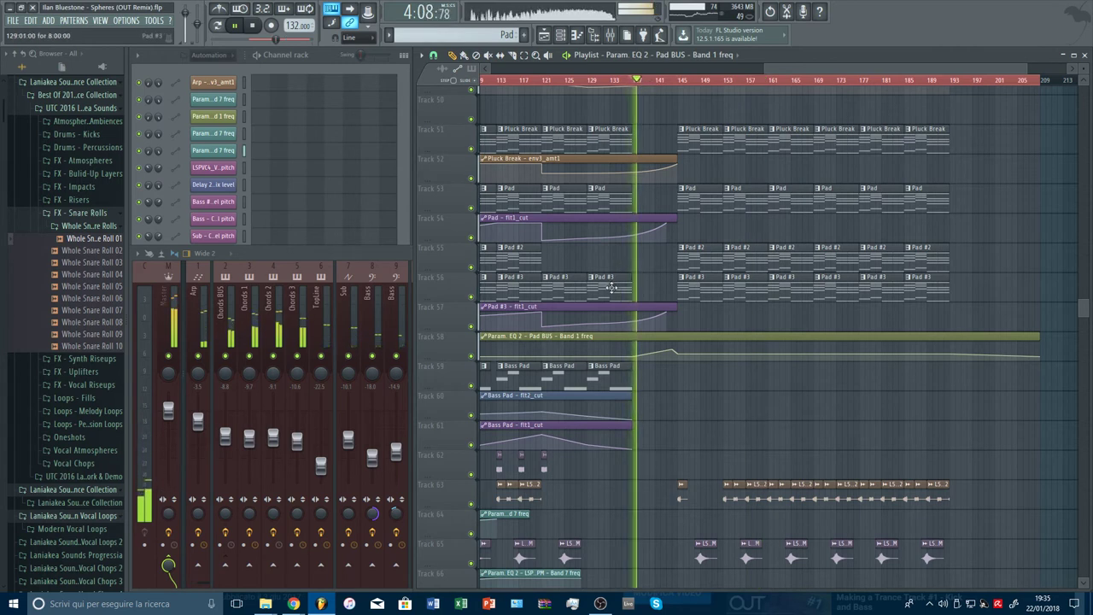
left_click(639, 283)
left_click(646, 203)
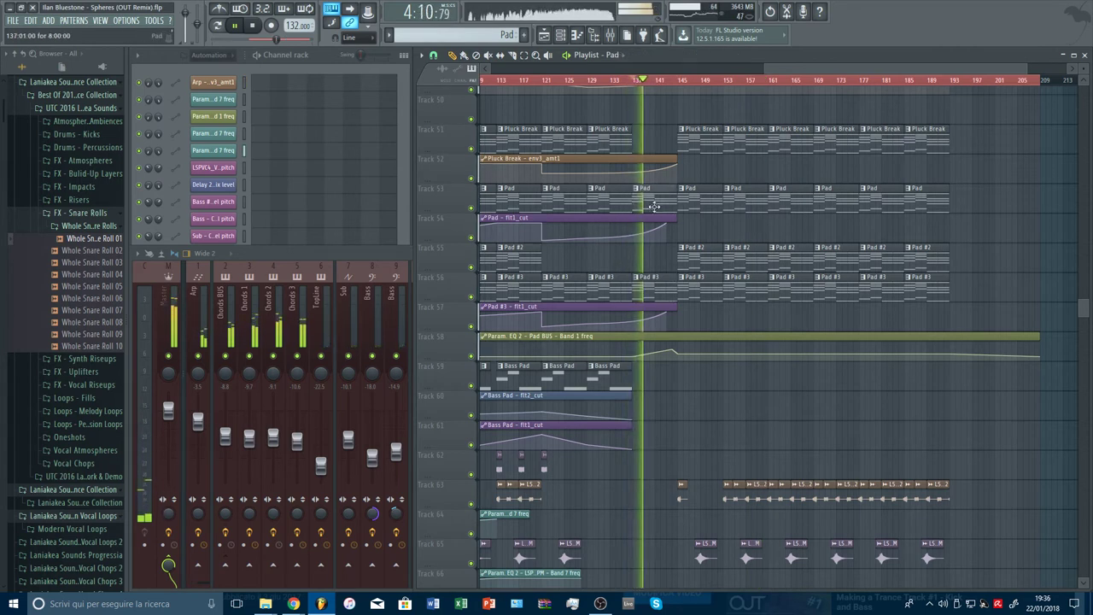
left_click(642, 136)
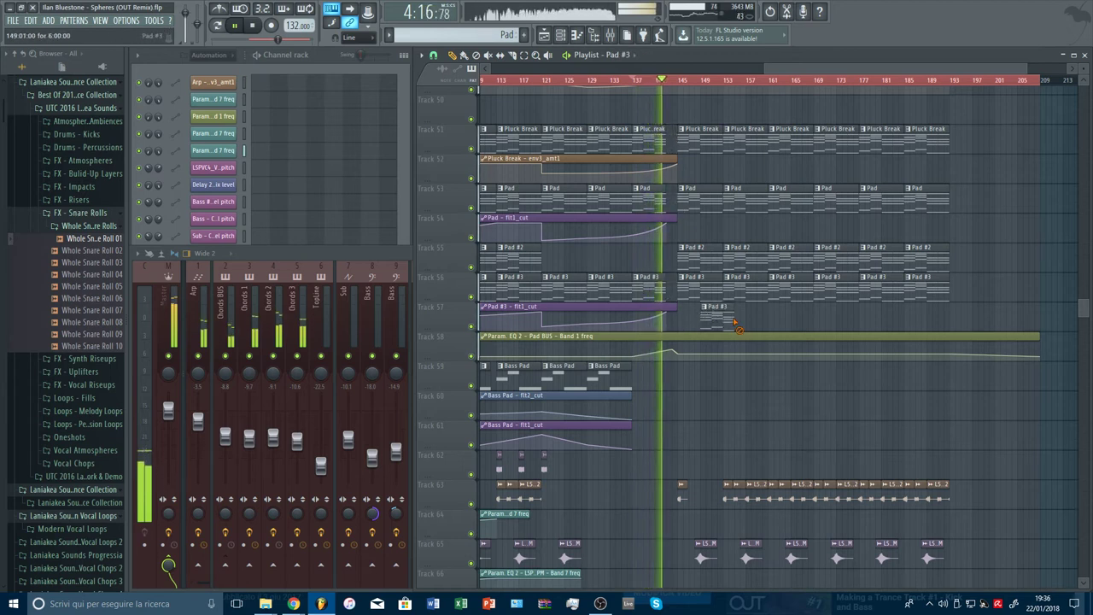
right_click(736, 324)
Play the transition into bar 145 and look over the pad, arp, chord and bass tracks of the second drop
scroll(717, 320, "up", 7)
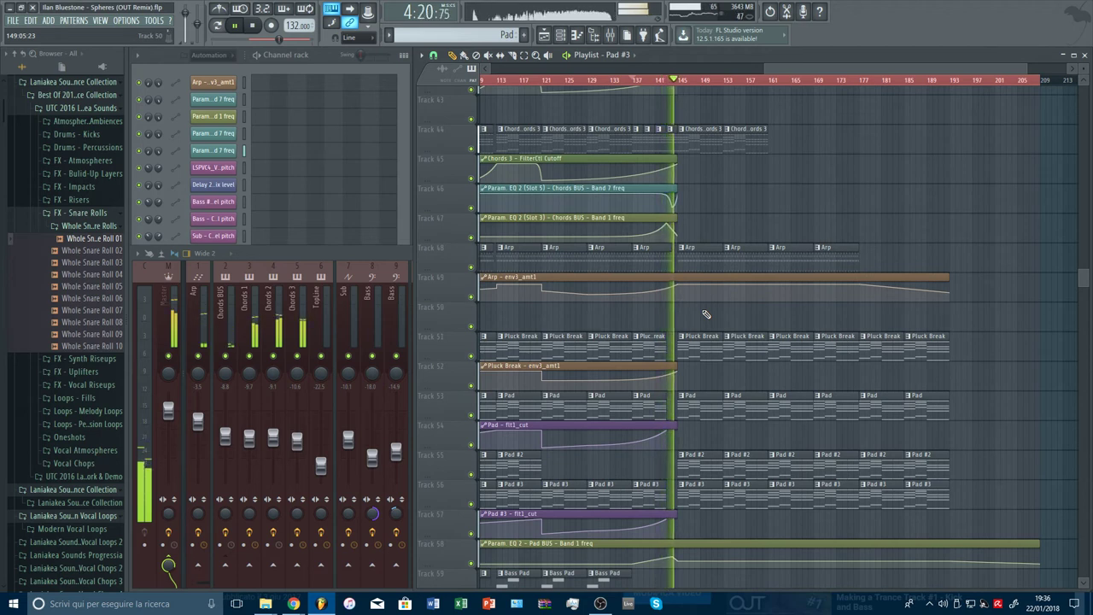
scroll(706, 314, "down", 18)
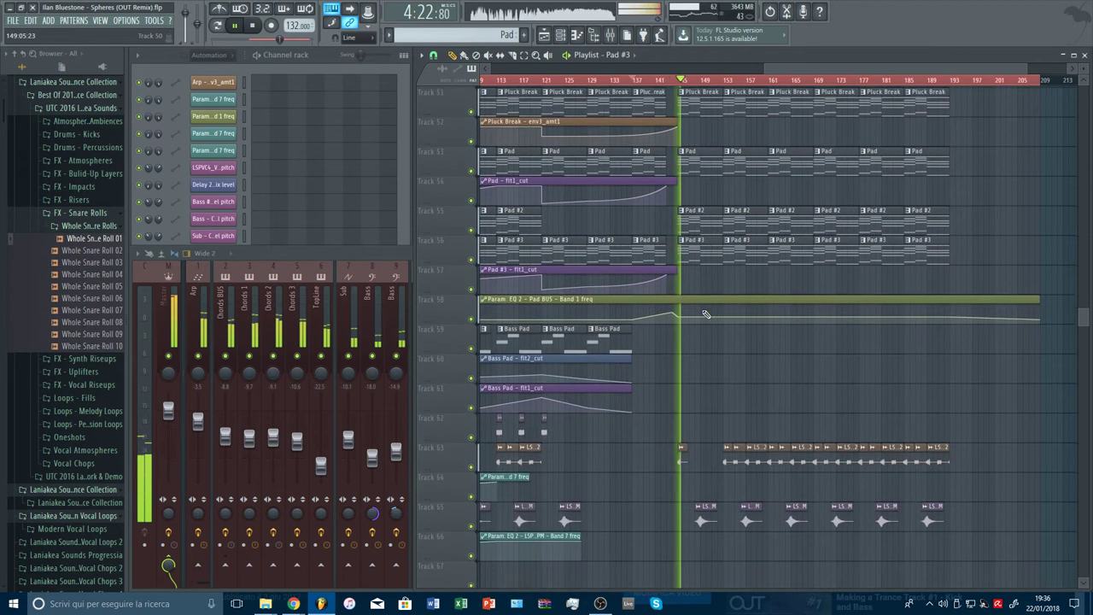
left_click(664, 83)
scroll(716, 347, "up", 20)
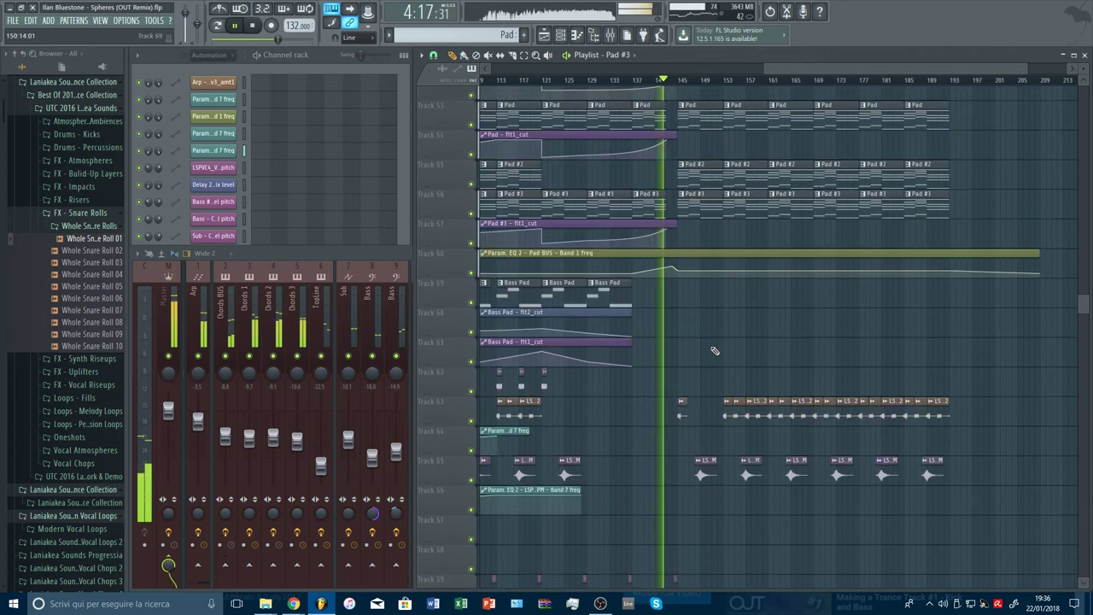
scroll(716, 348, "up", 4)
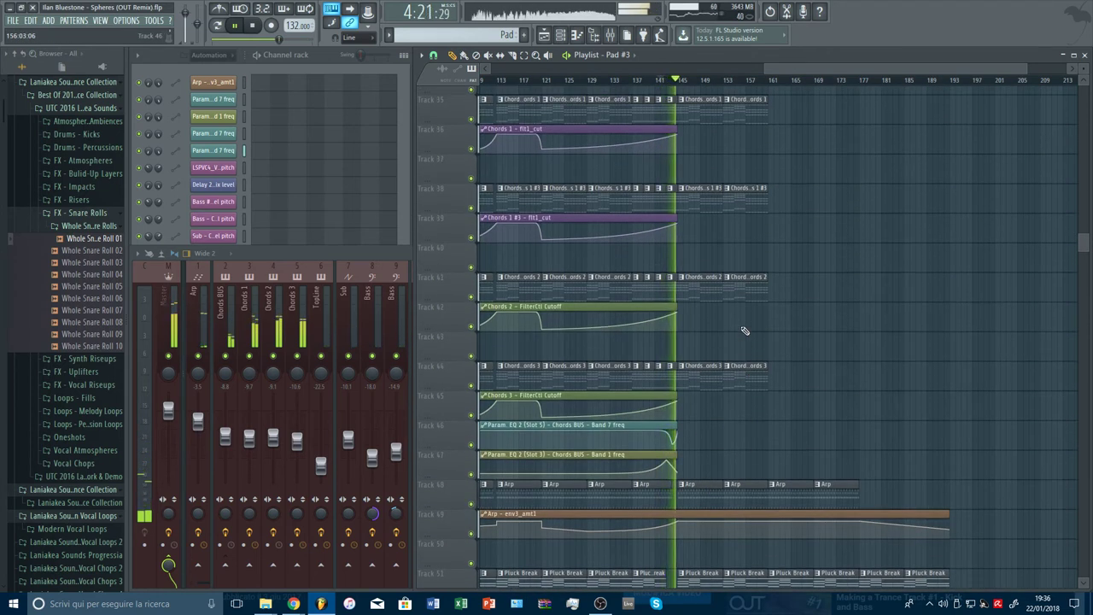
scroll(852, 308, "up", 12)
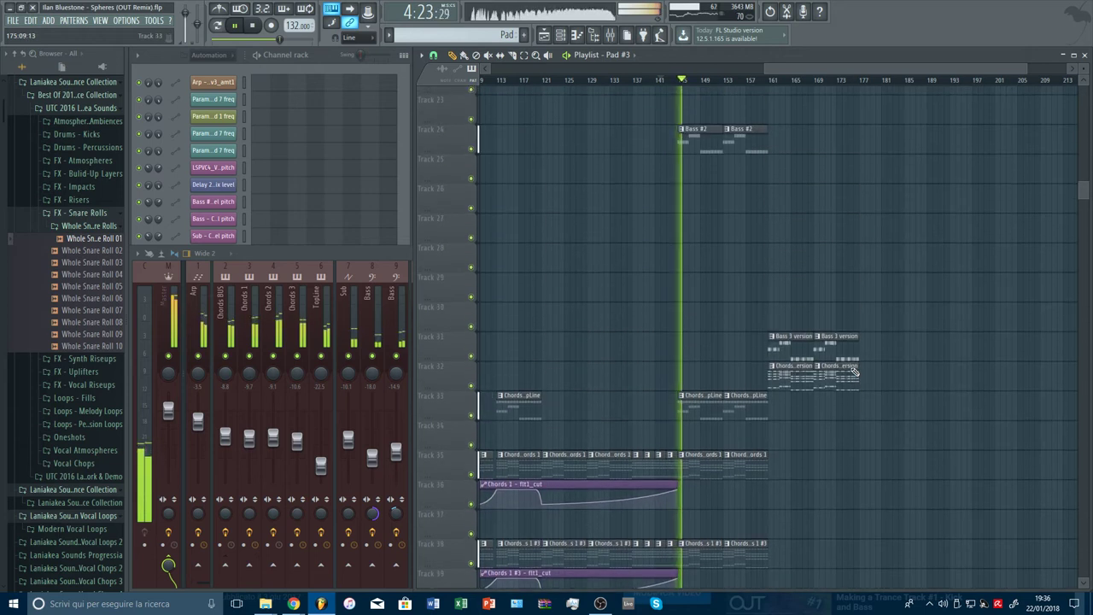
scroll(875, 403, "down", 1)
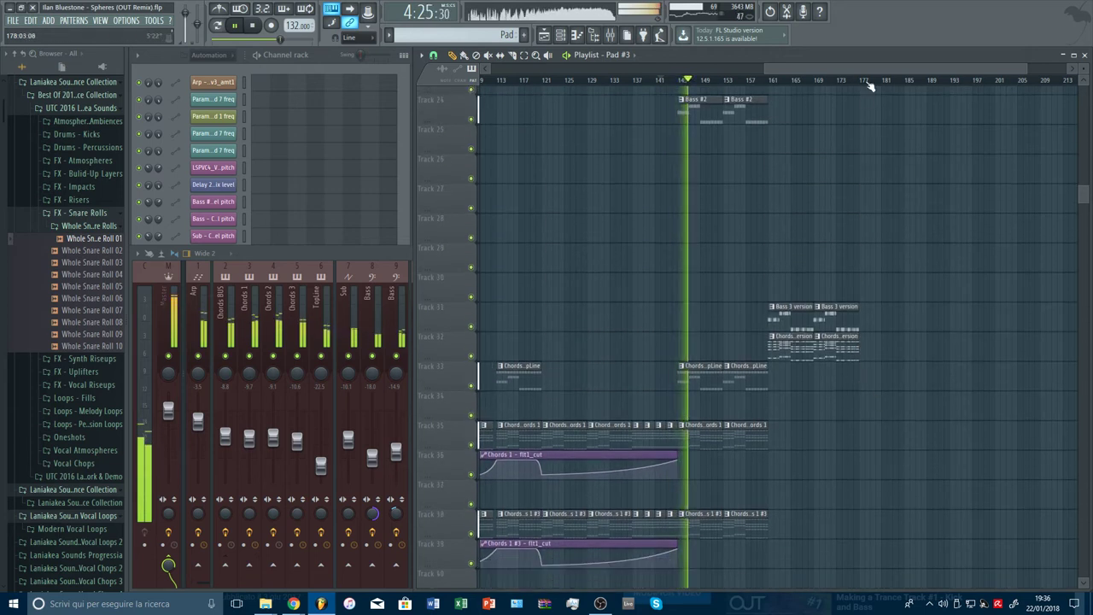
scroll(879, 83, "down", 1)
scroll(911, 84, "up", 2)
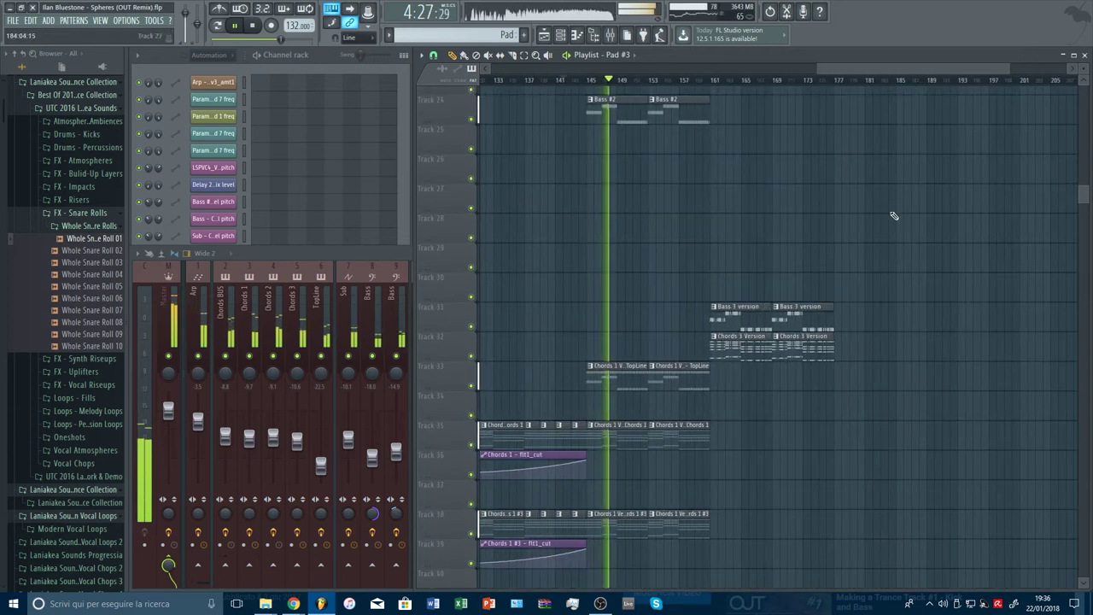
scroll(896, 215, "down", 1)
Route the Kick mixer track as a sidechain to Pad BUS and load Fruity Limiter into slot 4 of Pad BUS
left_click(371, 253)
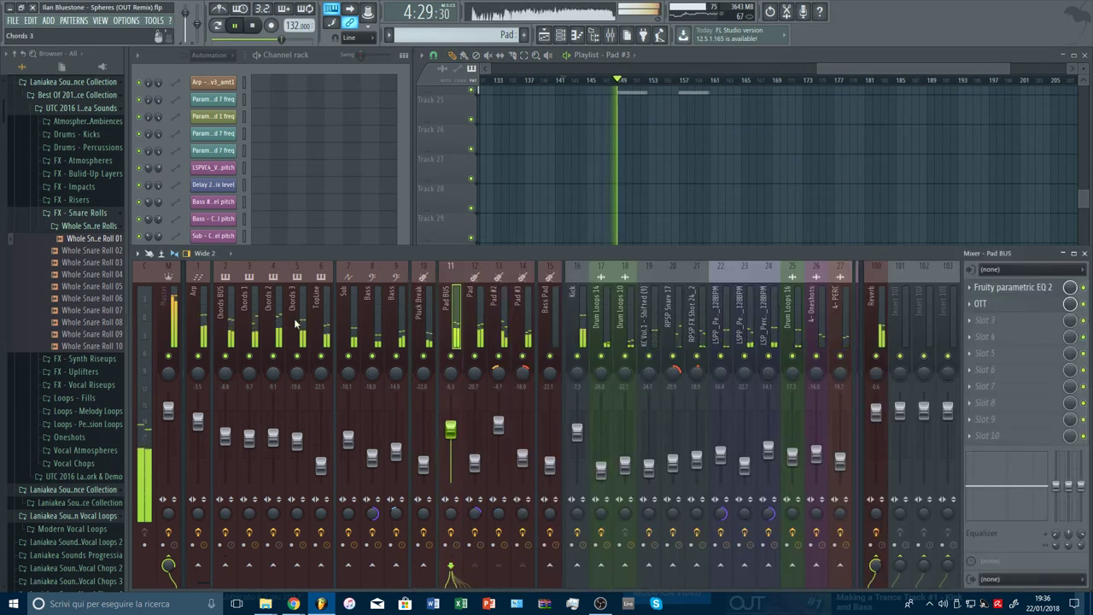
left_click(577, 307)
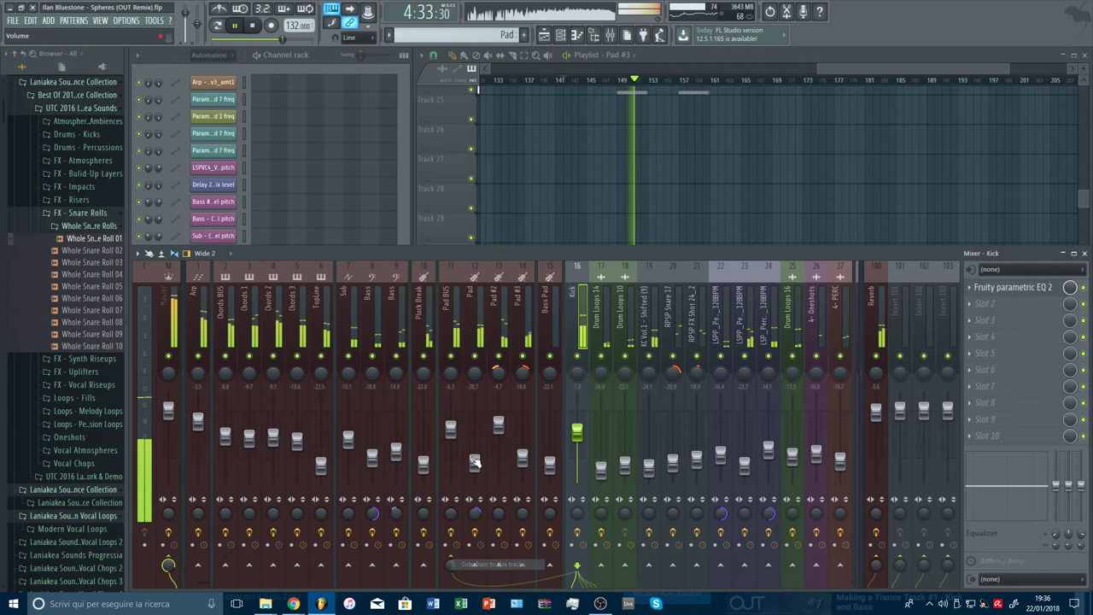
left_click(451, 325)
left_click(976, 338)
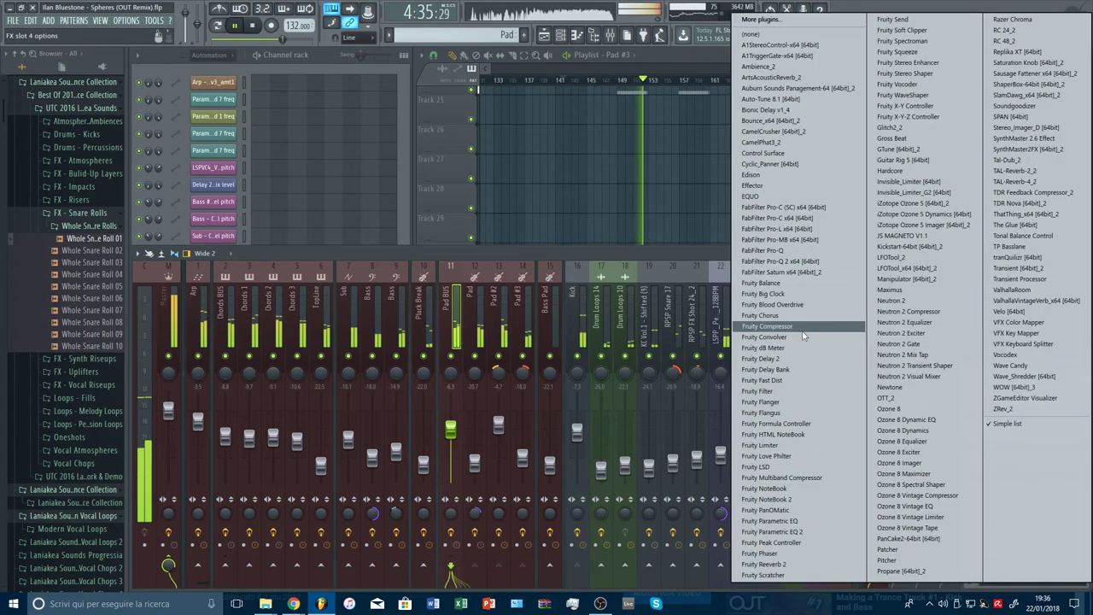
left_click(769, 445)
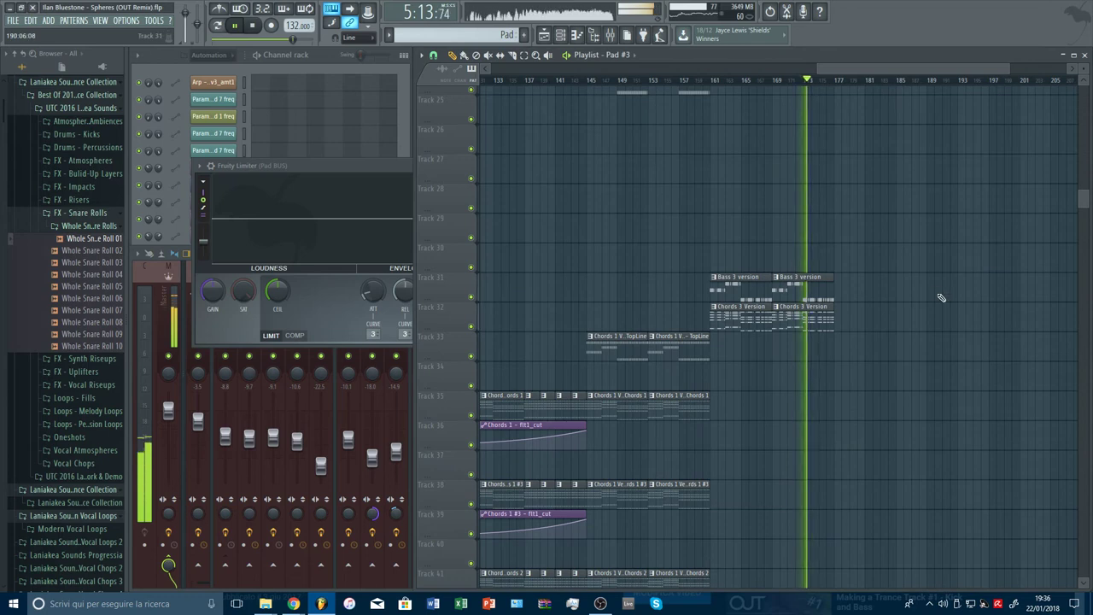
Switch the Pad BUS limiter to compressor mode, choose Kick as sidechain source, lower the threshold and raise the knee and ratio
scroll(923, 257, "down", 5)
left_click(295, 335)
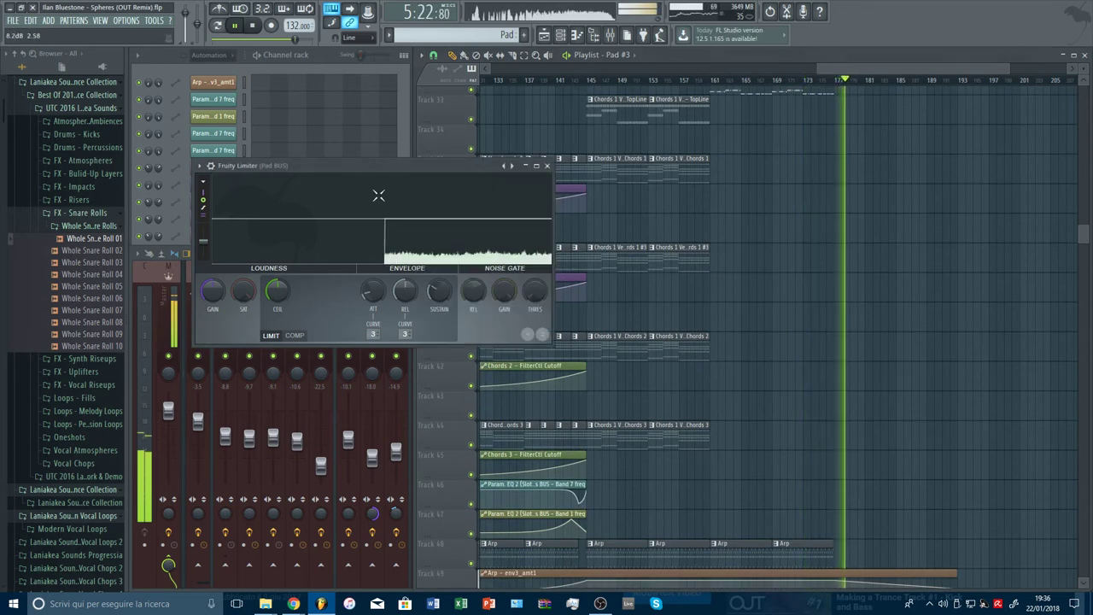
left_click(401, 333)
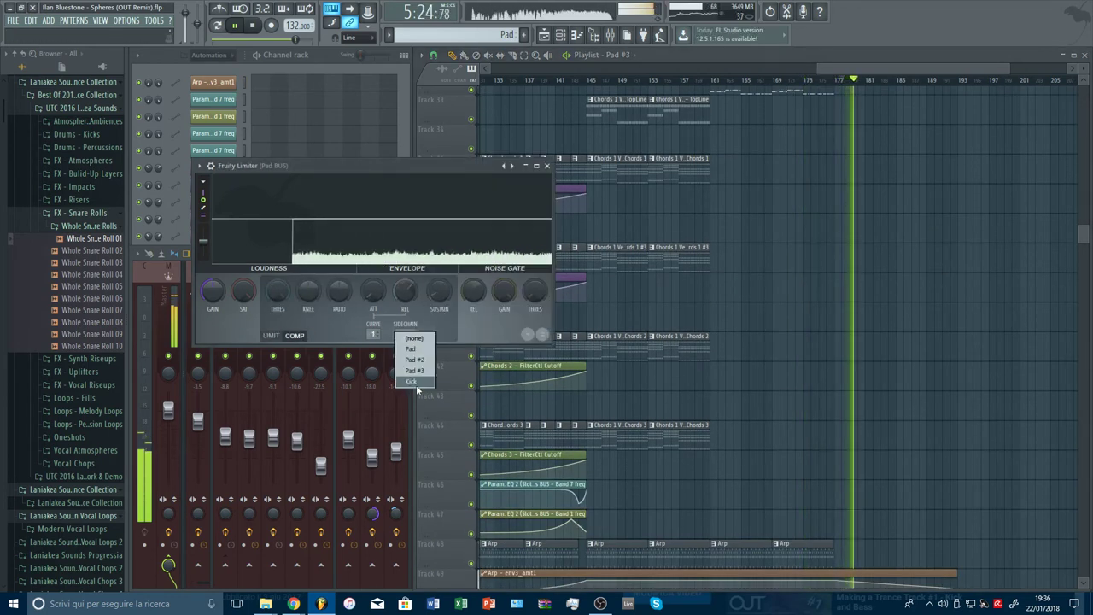
left_click(412, 376)
left_click_drag(277, 294, 313, 275)
left_click_drag(339, 292, 339, 275)
left_click_drag(272, 298, 272, 317)
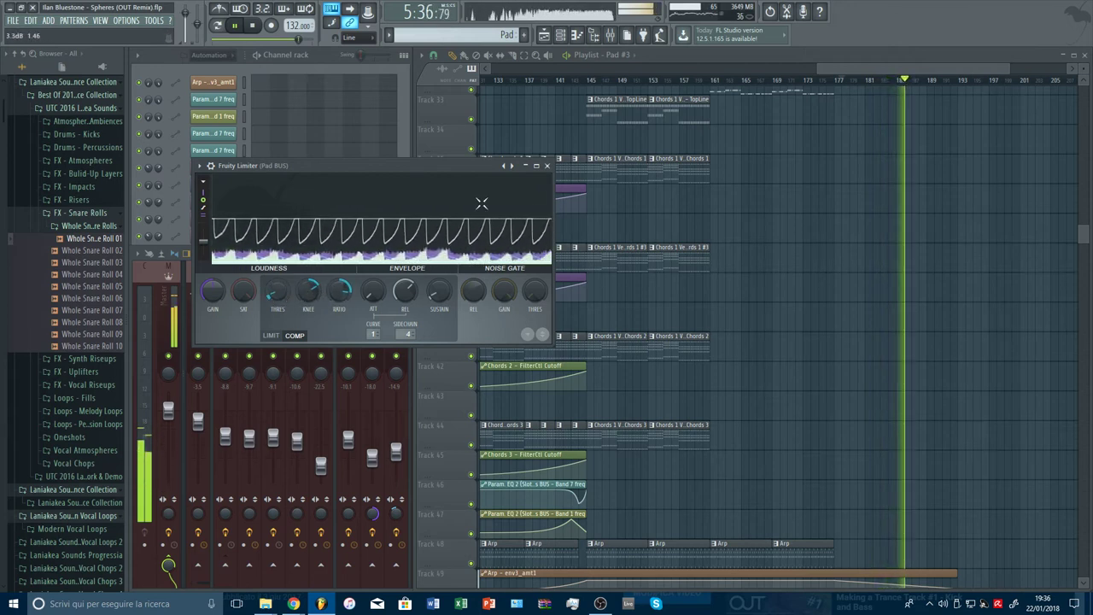
Reopen the Pad BUS Fruity Limiter and play from about bar 177 to check the kick sidechain pumping on the pads
left_click(546, 165)
left_click(382, 249)
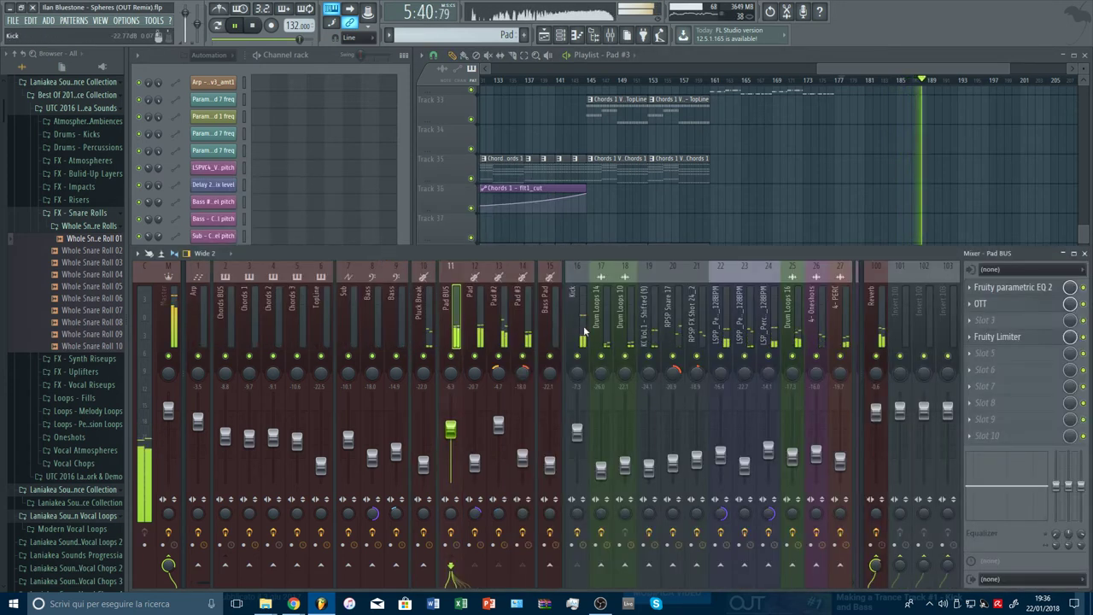
left_click(1001, 337)
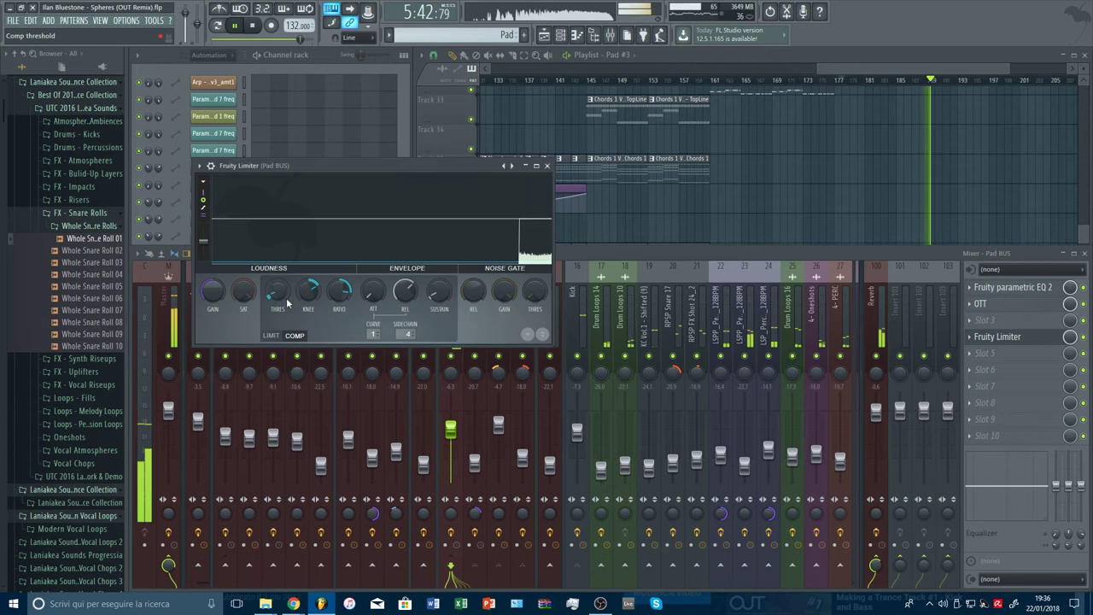
left_click(837, 81)
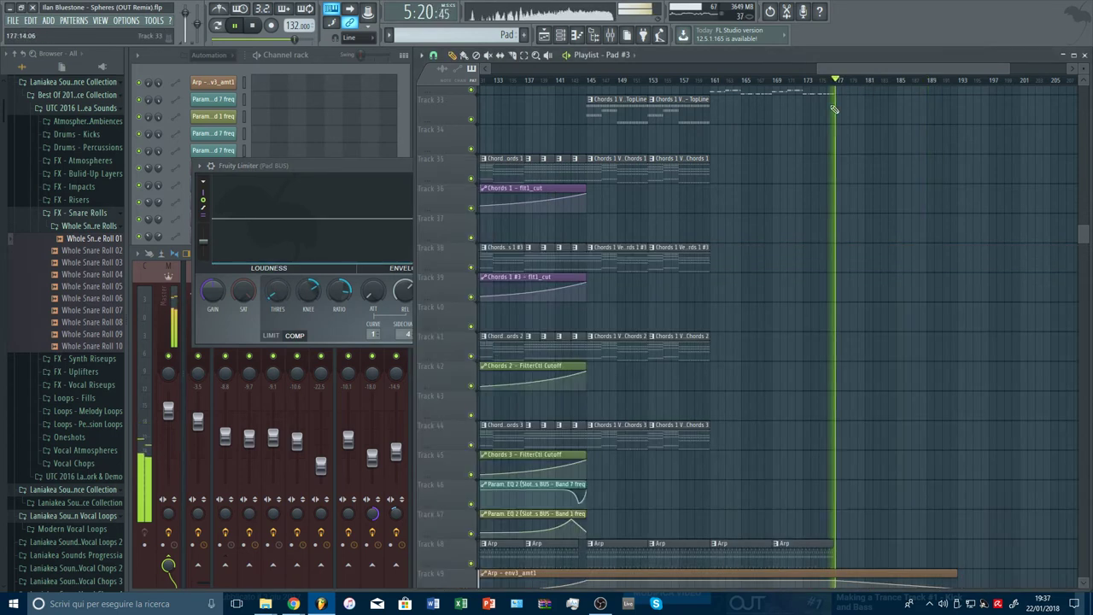
left_click(386, 169)
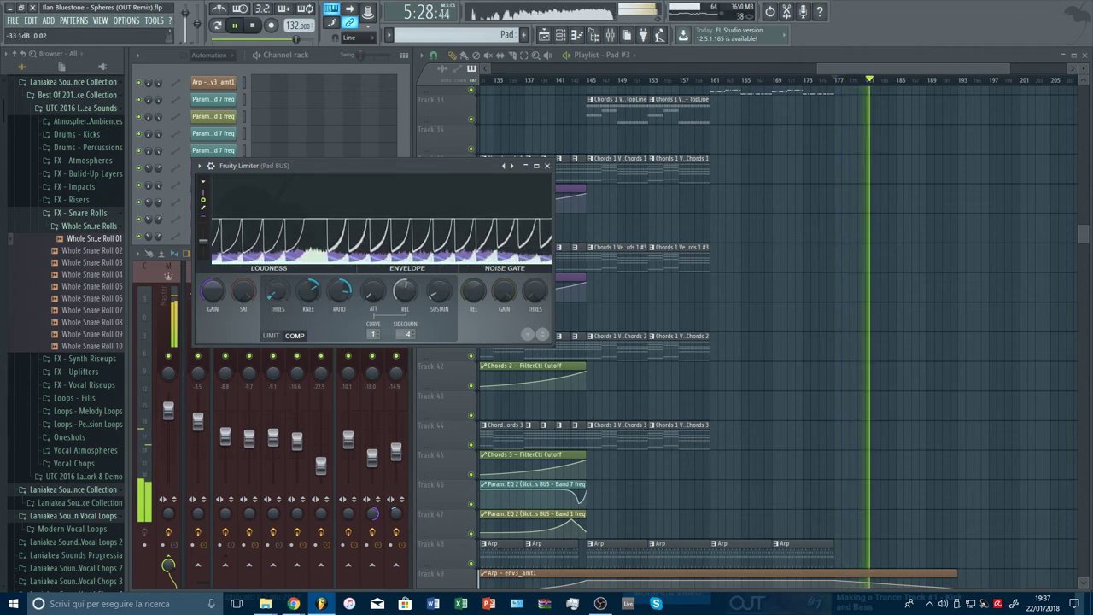
left_click(546, 166)
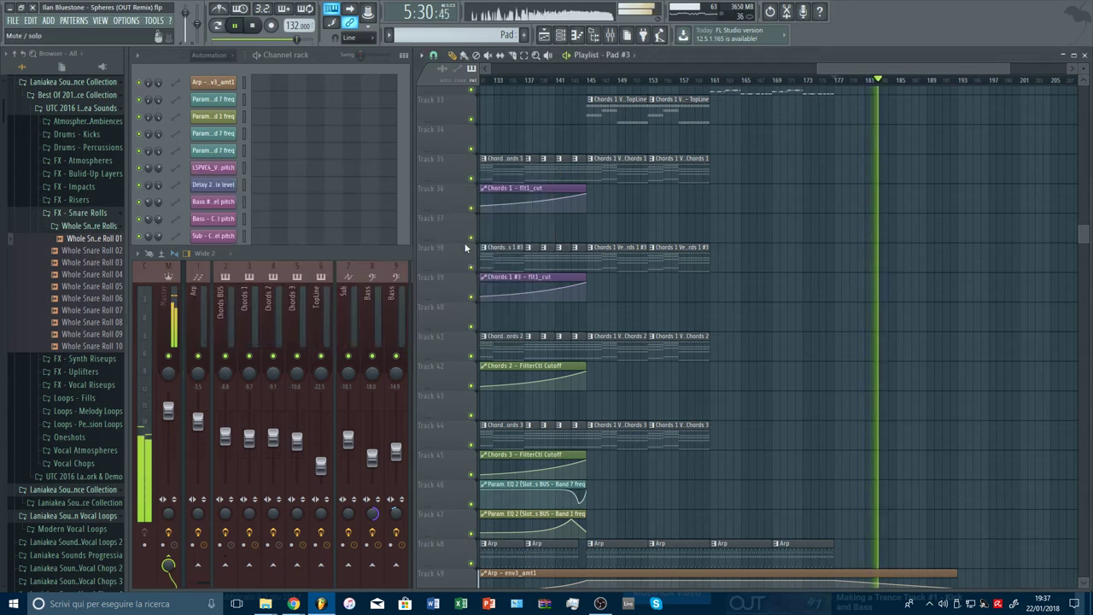
Play the second drop from its first half and lower the Pad BUS mixer fader to -7.7 dB
left_click(397, 251)
left_click(838, 65)
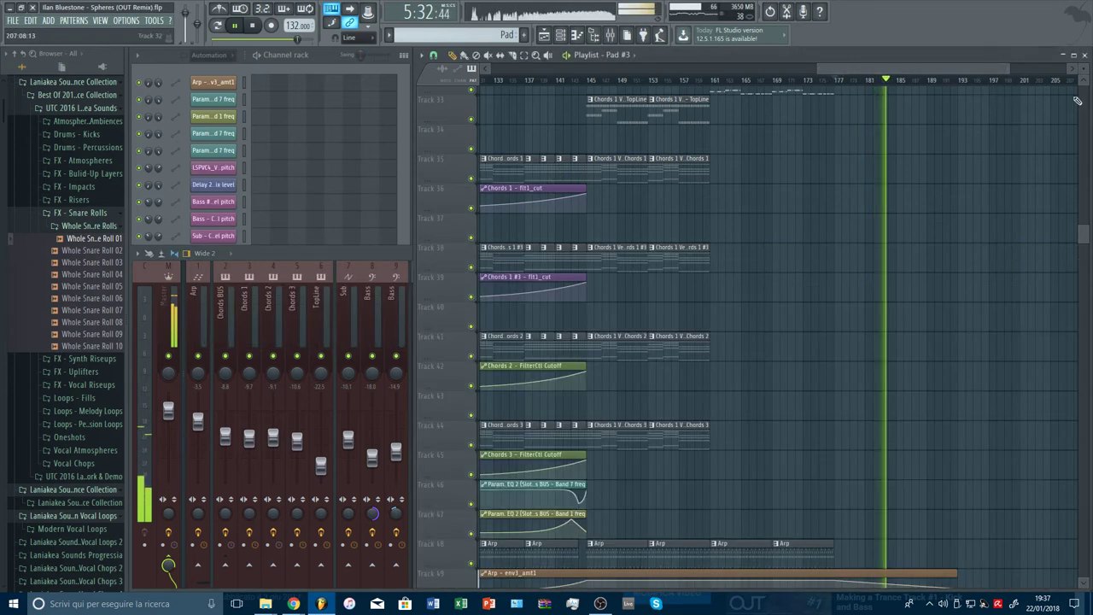
left_click_drag(1089, 235, 1084, 60)
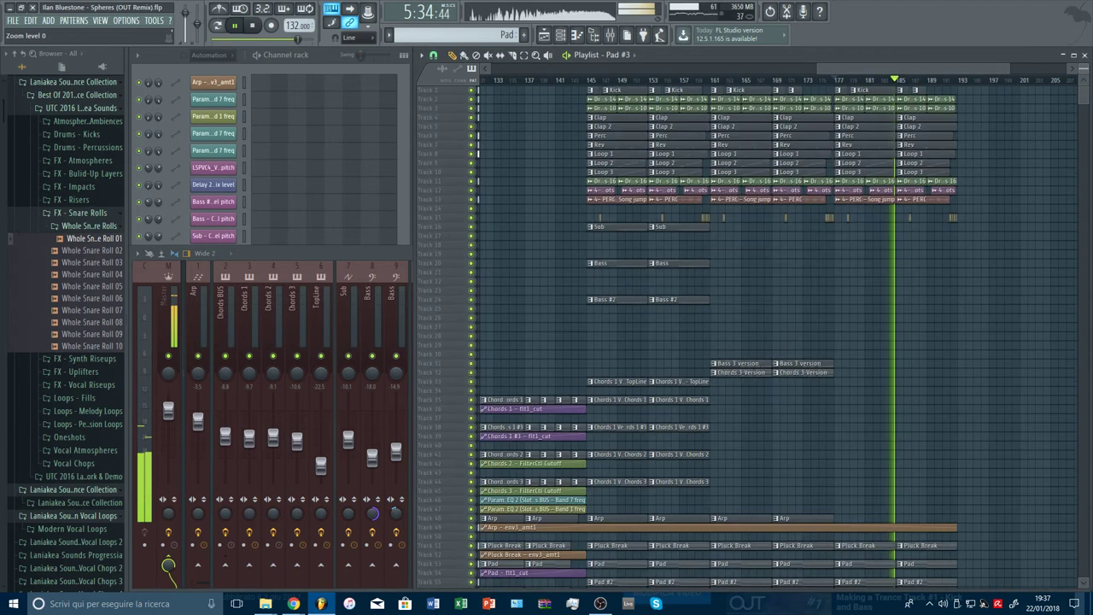
scroll(997, 81, "down", 3)
left_click(394, 251)
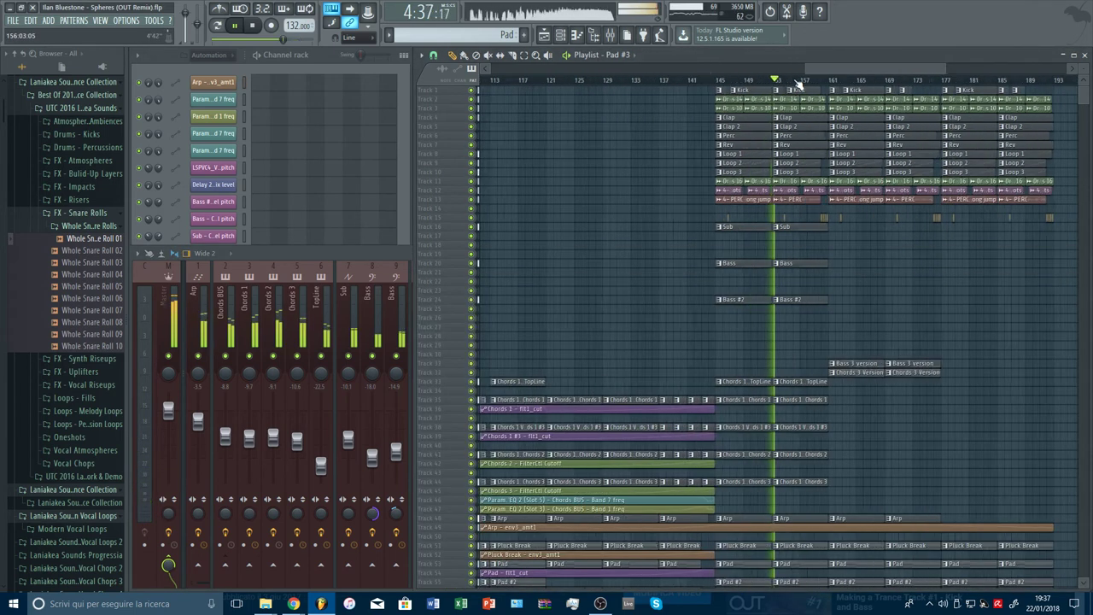
left_click(418, 314)
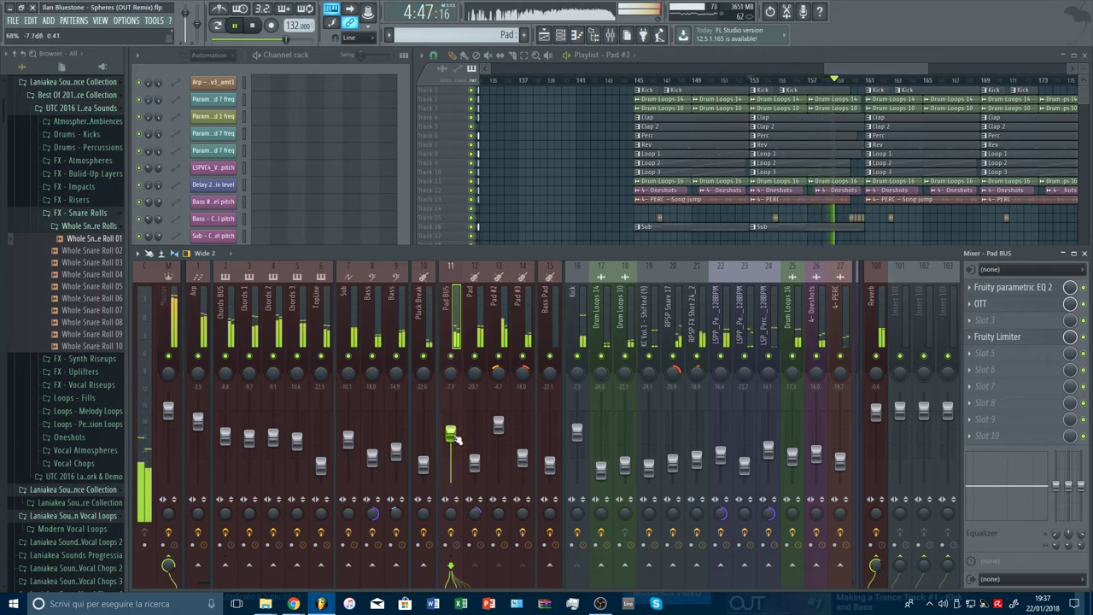
Look over the second drop's arrangement up to bar 193 and select the Chords 2 Version pattern
left_click_drag(929, 68, 985, 70)
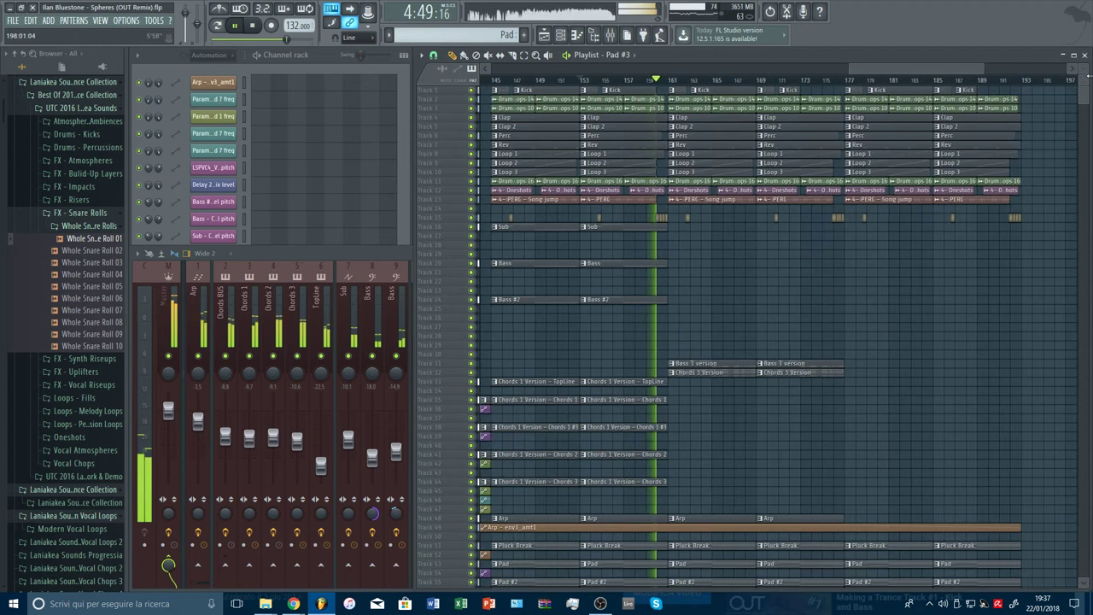
scroll(1054, 87, "down", 2)
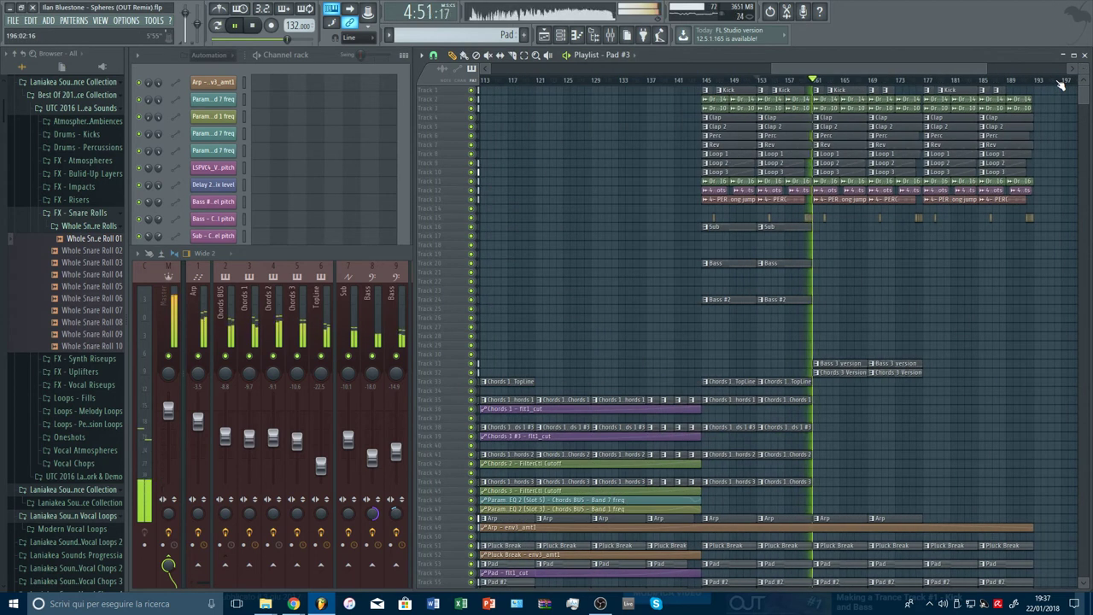
scroll(1060, 87, "up", 3)
scroll(874, 197, "down", 2)
scroll(754, 85, "down", 3)
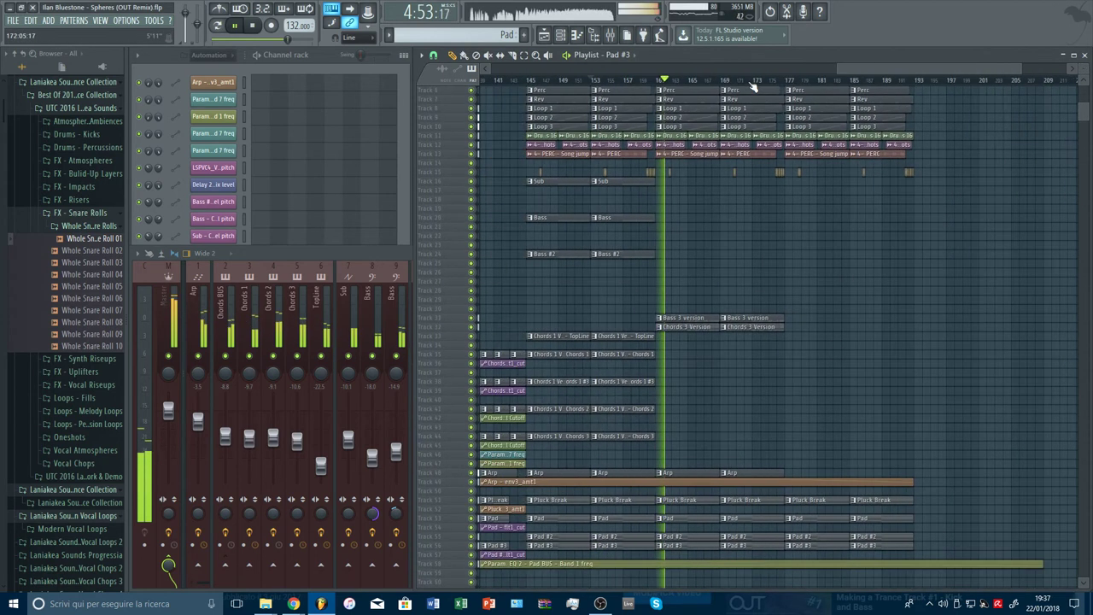
scroll(466, 39, "up", 10)
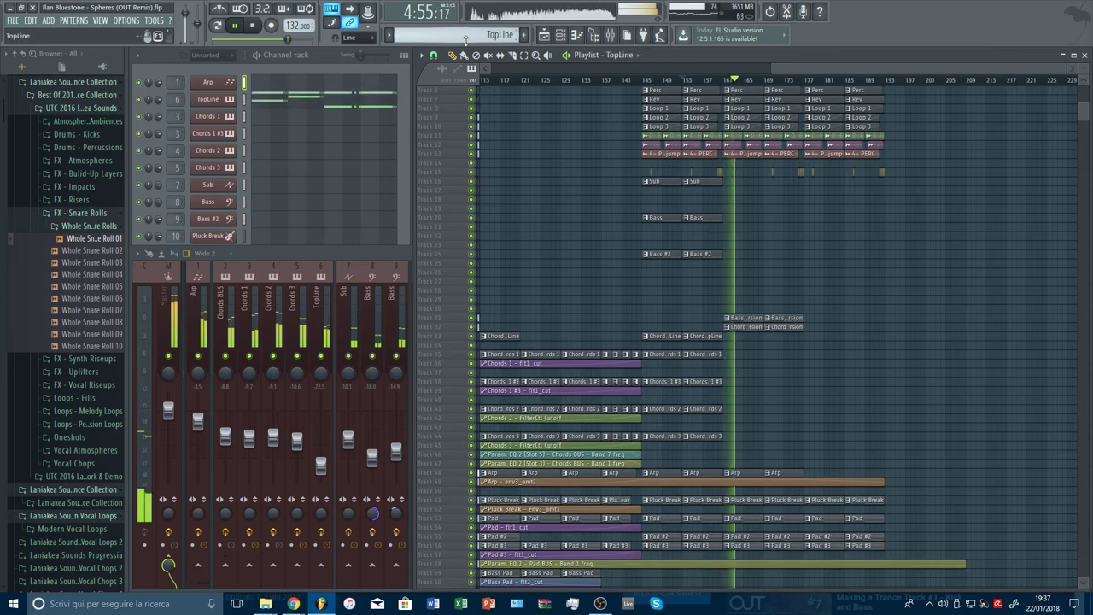
scroll(466, 40, "up", 1)
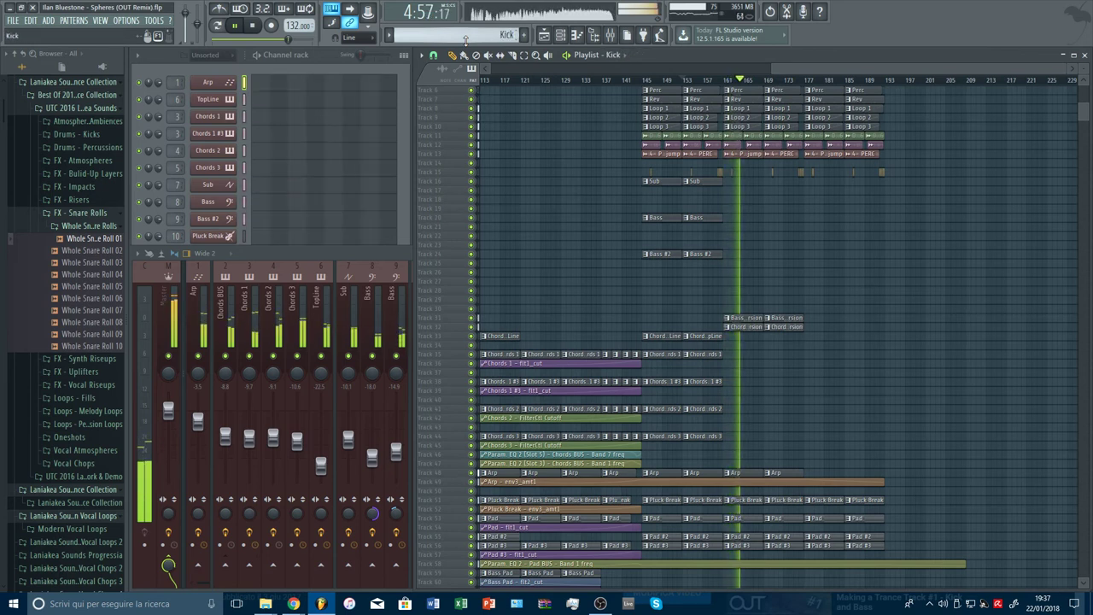
scroll(466, 40, "up", 1)
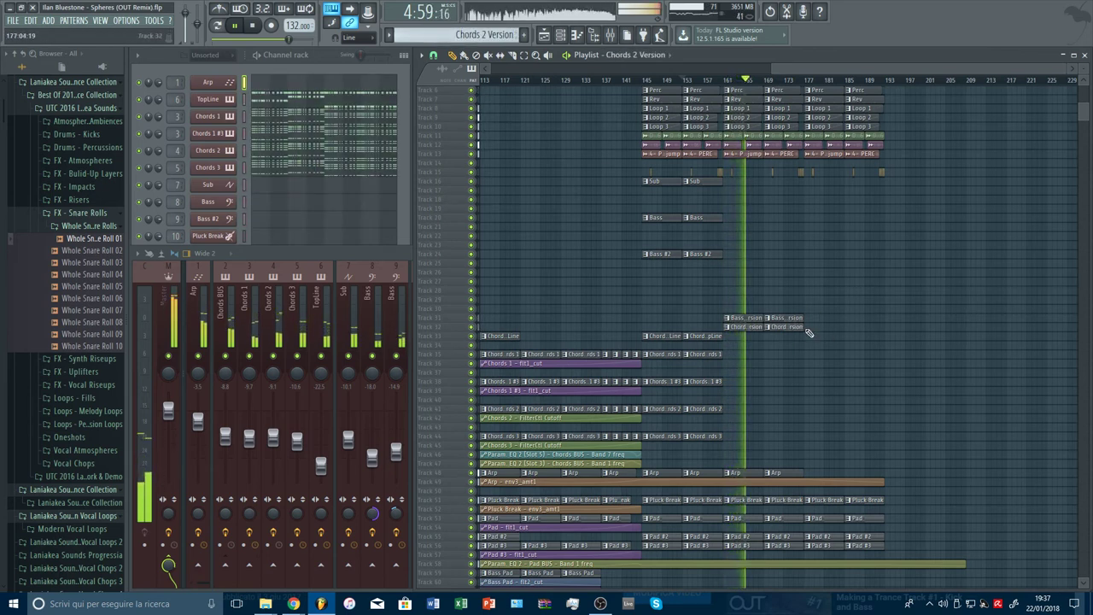
Insert a playlist track below the Chords 3 filter automation and move both Chords 3 Version clips onto it at bars 161 and 169
scroll(824, 347, "down", 3)
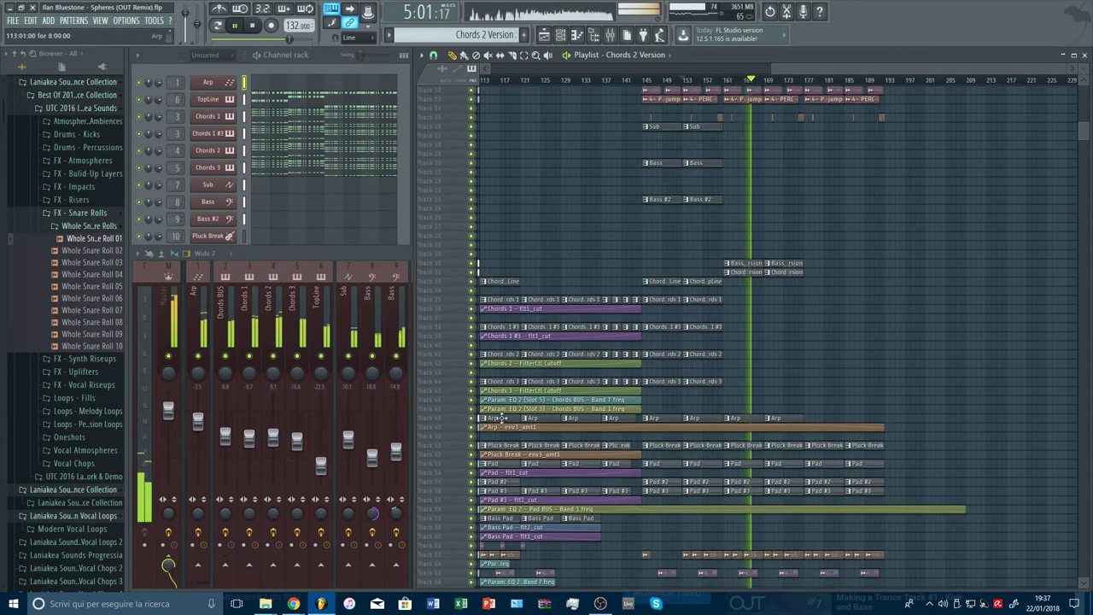
right_click(464, 406)
left_click(481, 540)
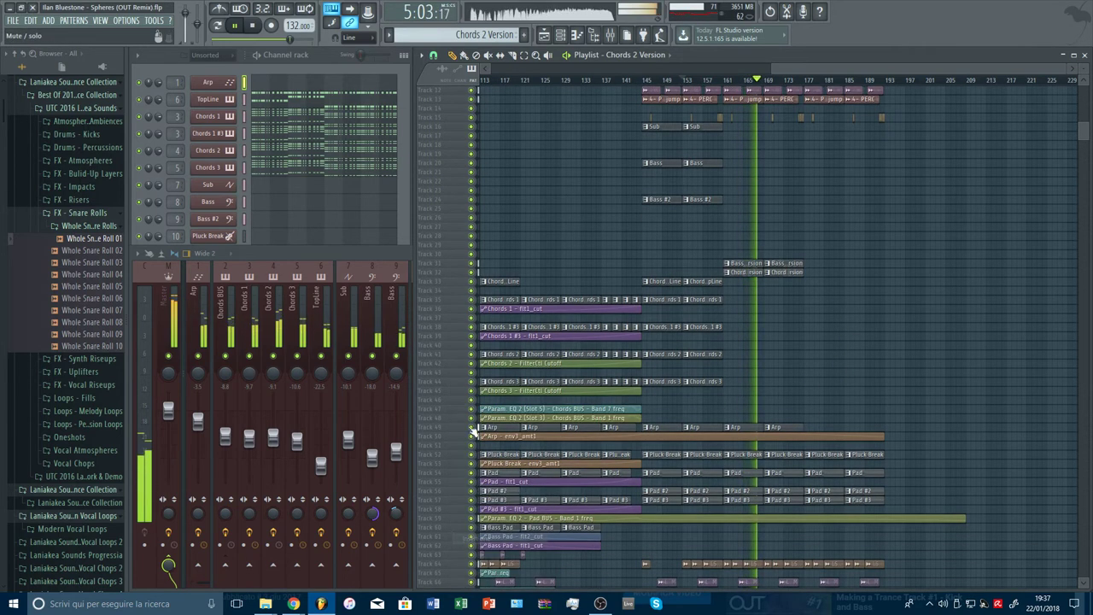
left_click_drag(746, 272, 739, 403)
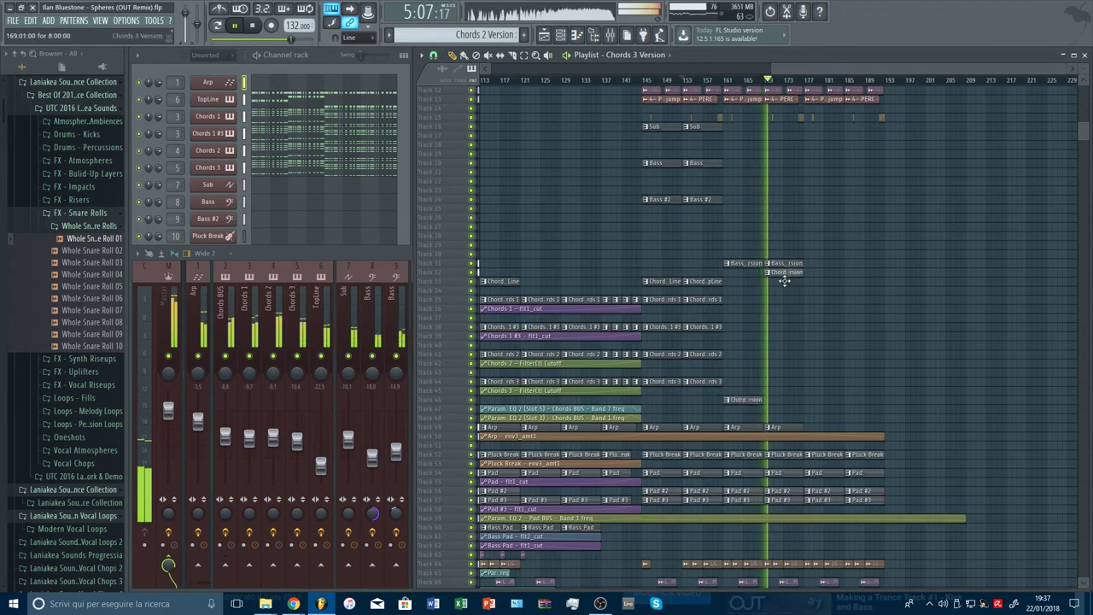
left_click_drag(785, 273, 782, 404)
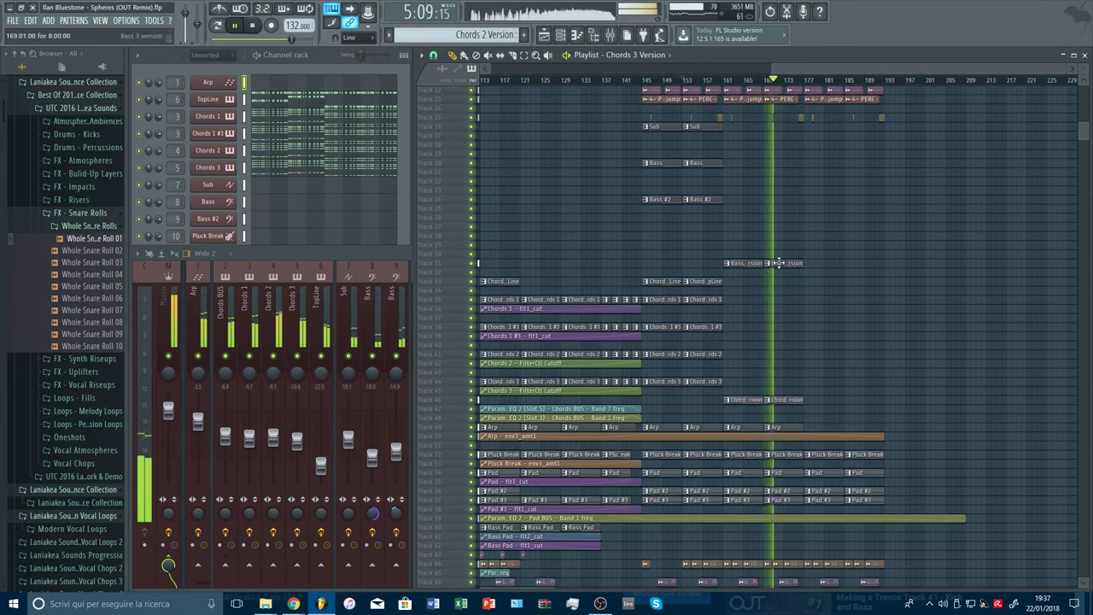
Insert a playlist track at Track 30 and move the Bass 3 version clips onto it at bars 161 and 169
scroll(769, 80, "down", 2)
scroll(913, 222, "up", 1)
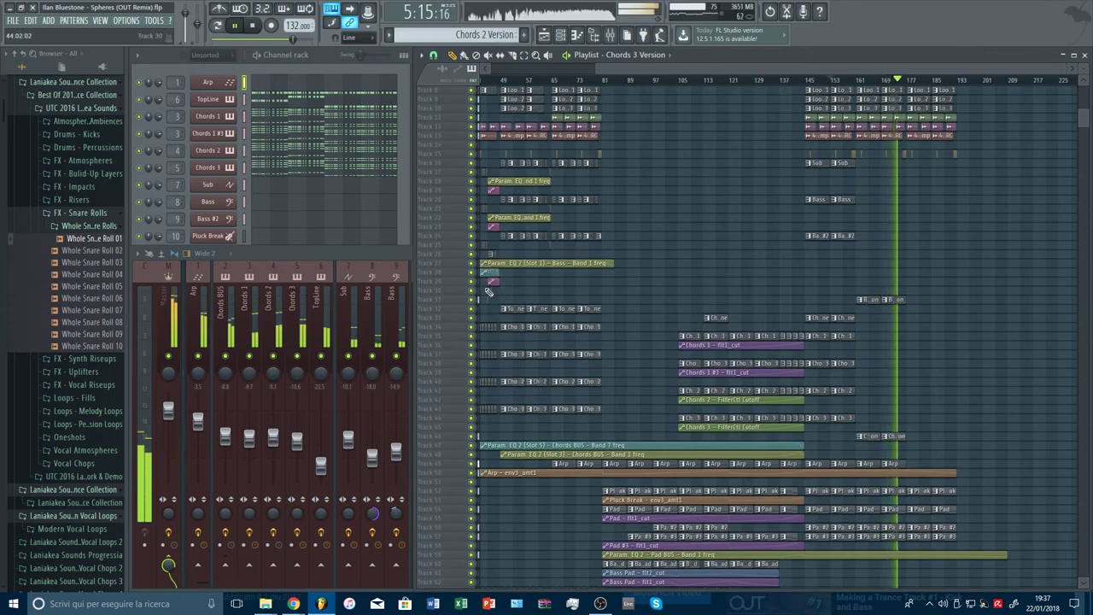
right_click(455, 289)
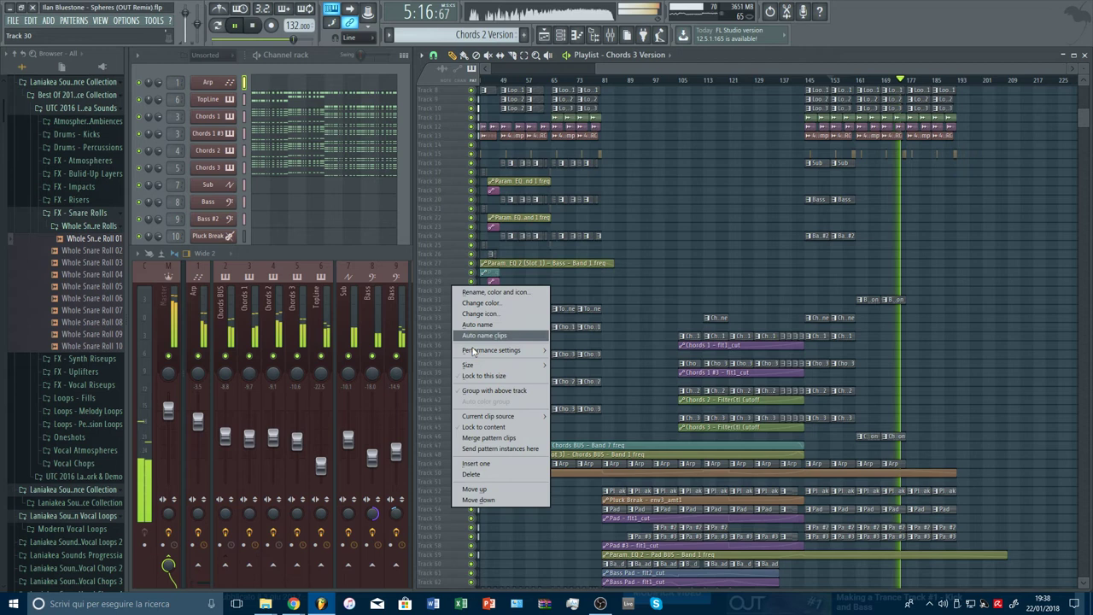
left_click(487, 464)
left_click_drag(870, 311, 868, 290)
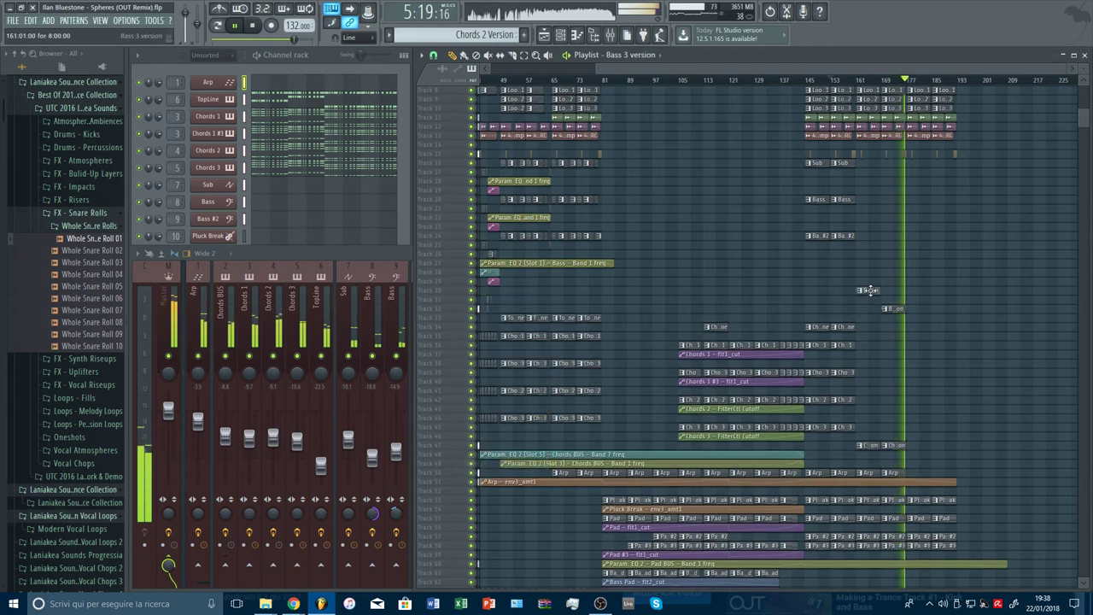
Place Chords 2 Version clips at bars 177 and 185 on Track 47, deleting the Bass 3 version clip placed there by mistake
scroll(991, 89, "up", 3)
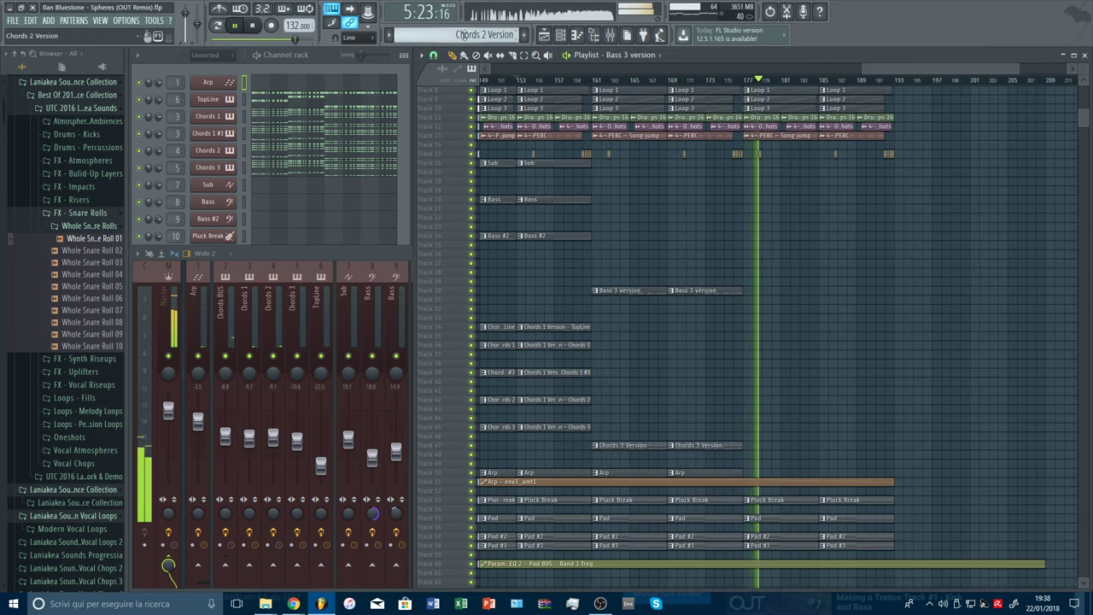
left_click(752, 445)
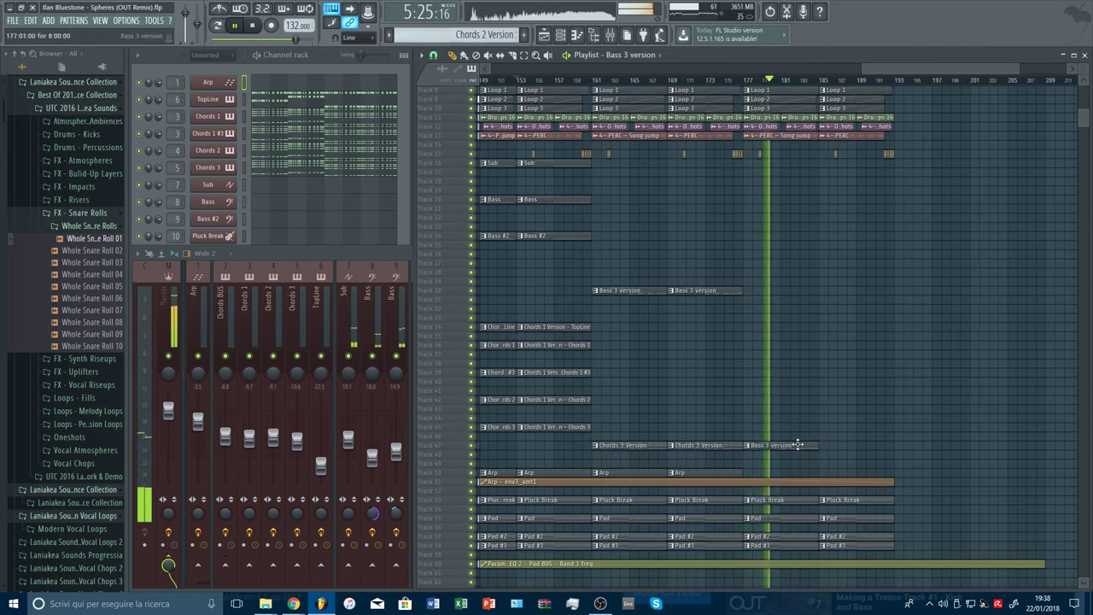
right_click(807, 445)
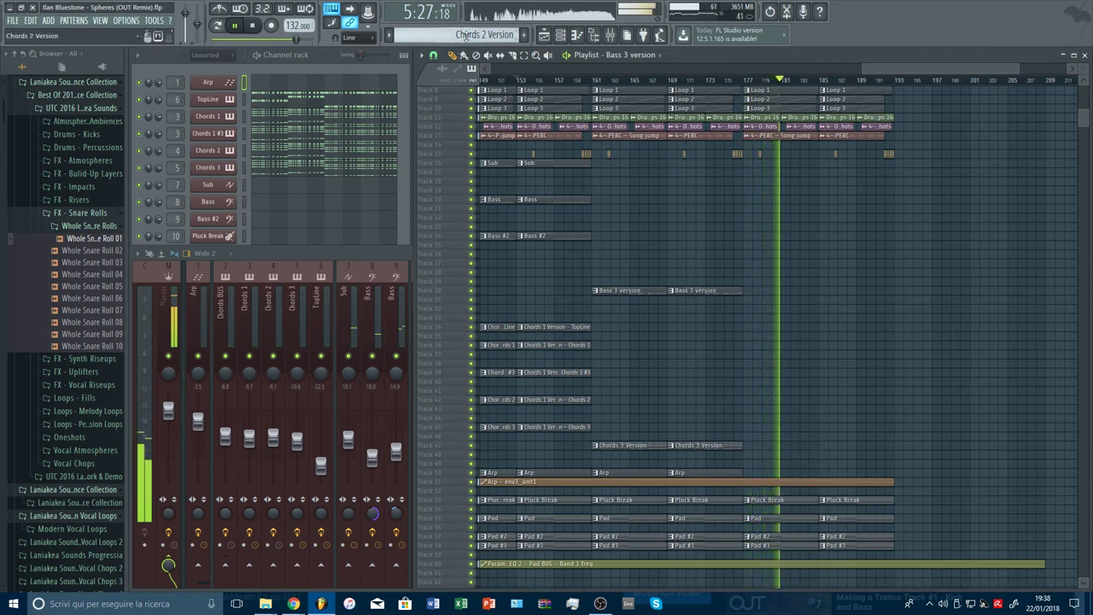
left_click(749, 445)
left_click(836, 445)
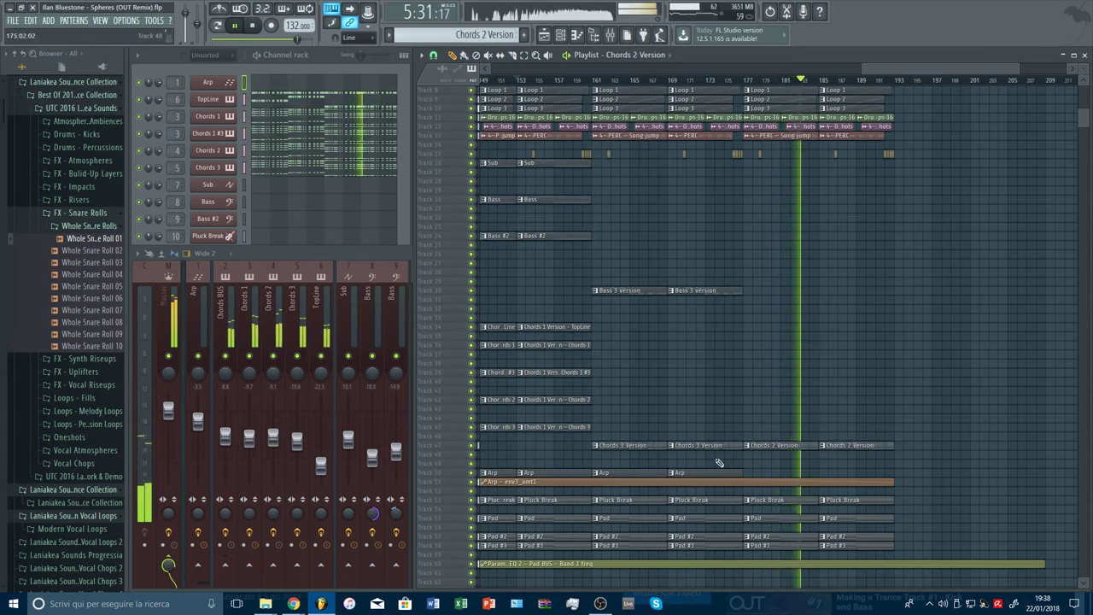
Insert a track below the Chords 3 Version clips and move both Chords 2 Version clips down onto it
right_click(454, 454)
left_click(475, 538)
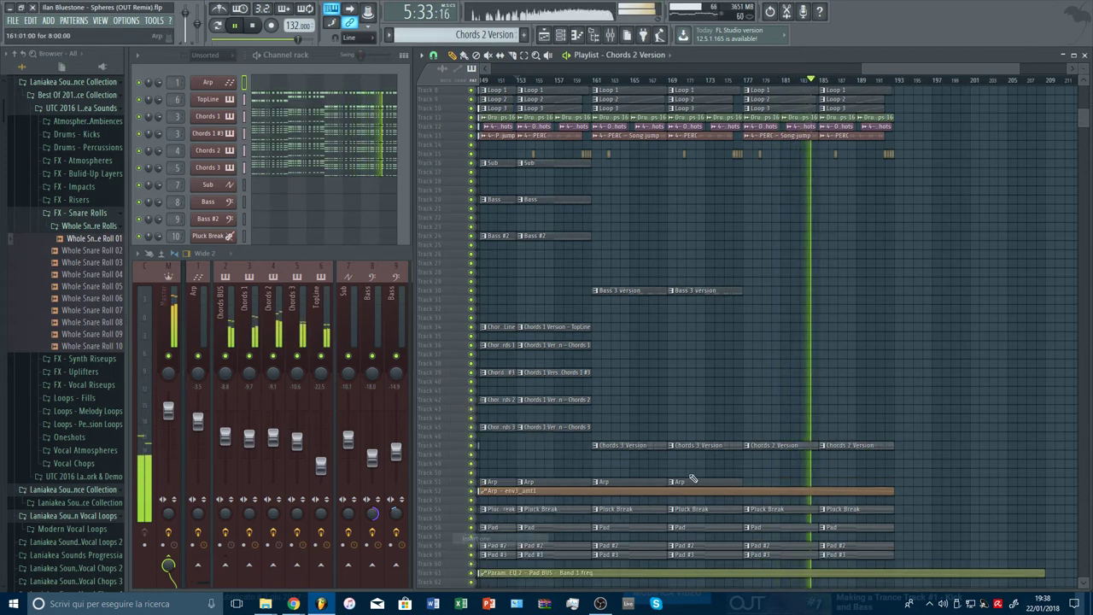
left_click_drag(784, 447, 778, 459)
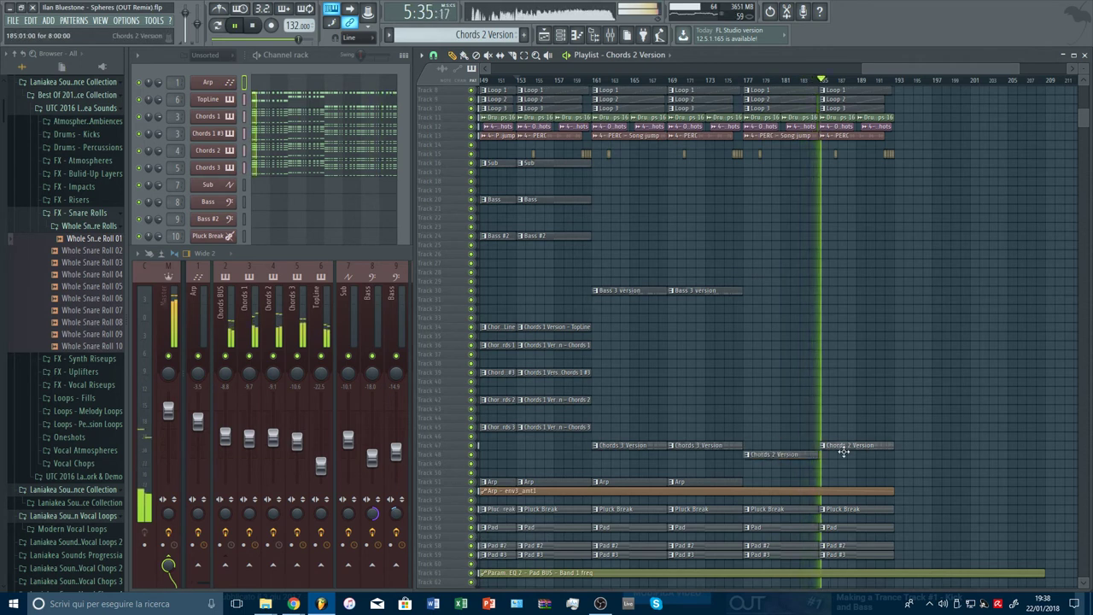
left_click_drag(841, 445, 841, 454)
Place Bass 2 Version clips at bars 177 and 185 on a newly inserted track directly below the Bass 3 version clips
scroll(470, 37, "down", 2)
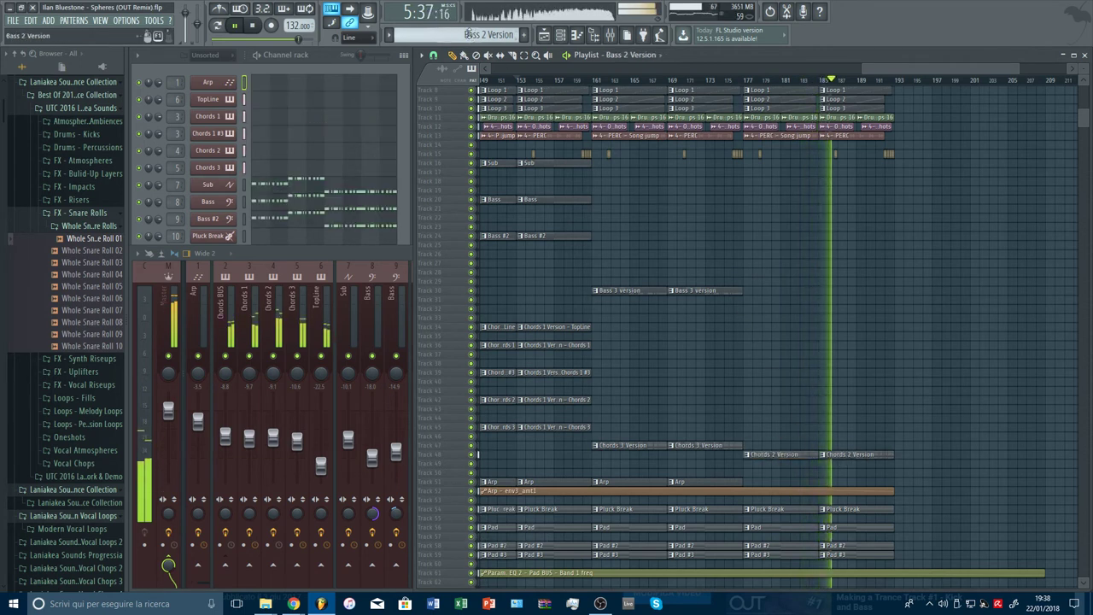
left_click(752, 291)
left_click_drag(752, 291, 745, 292)
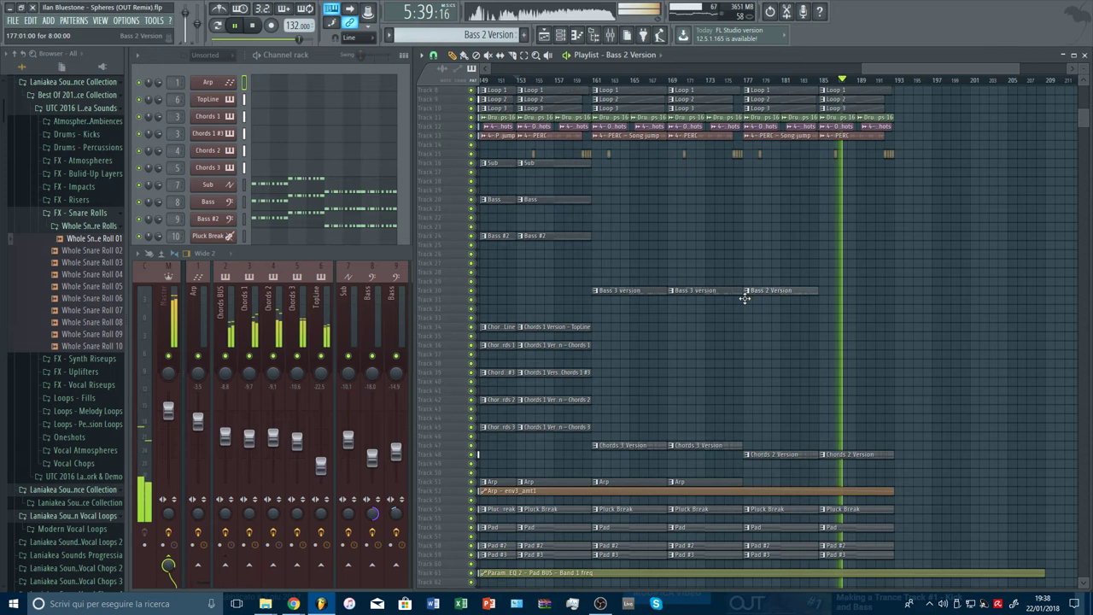
right_click(451, 298)
left_click(492, 471)
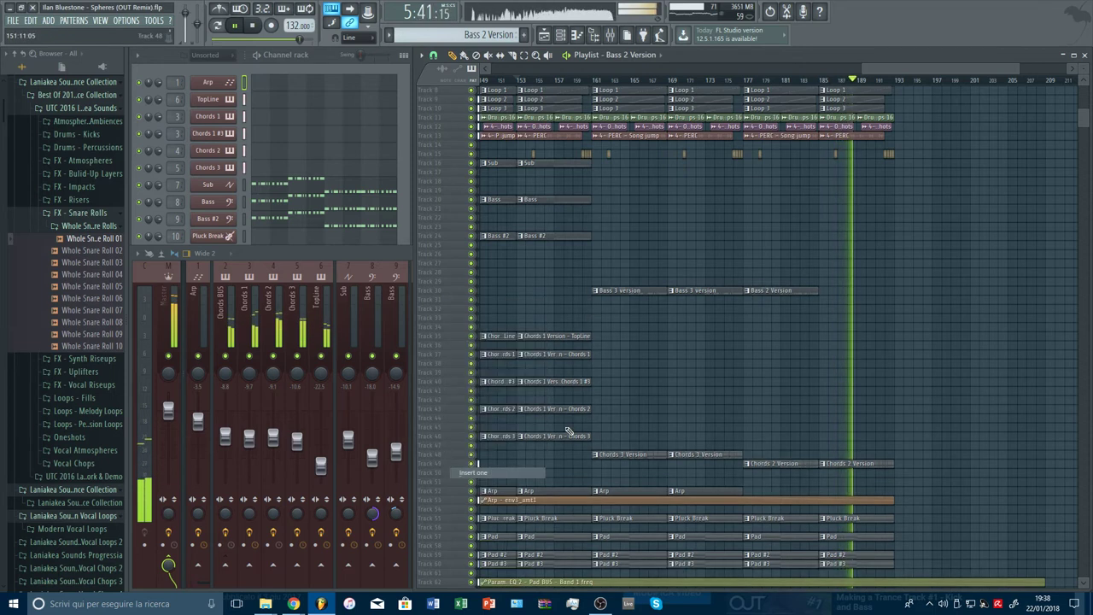
left_click_drag(776, 290, 778, 299)
left_click(846, 299)
left_click_drag(846, 299, 839, 300)
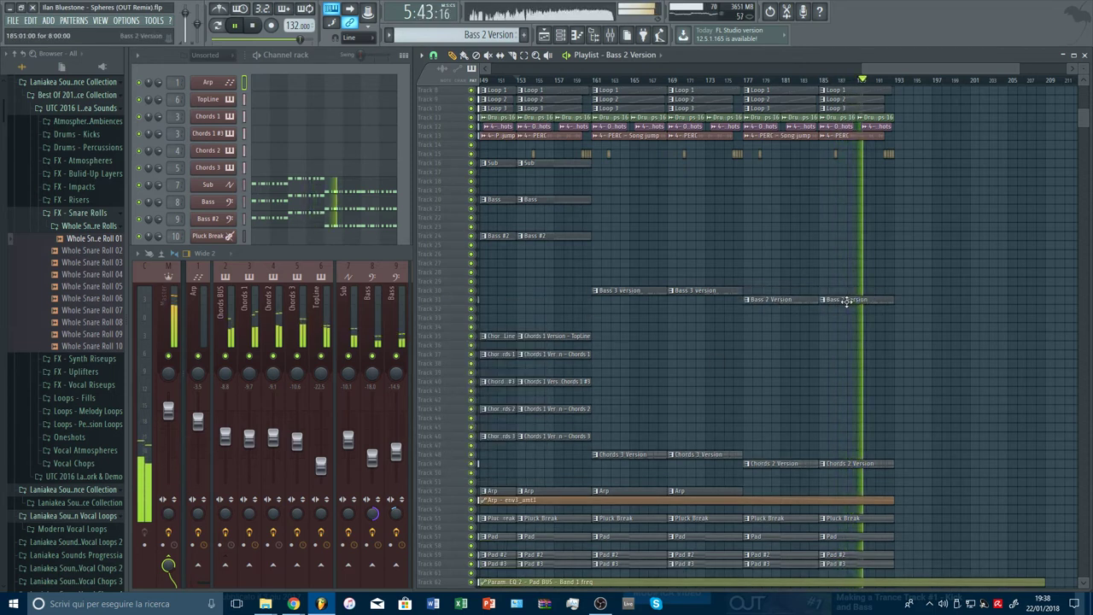
Play from bar 177 and continue the Arp pattern with clips at bars 177 and 185
left_click(747, 81)
scroll(850, 88, "down", 5)
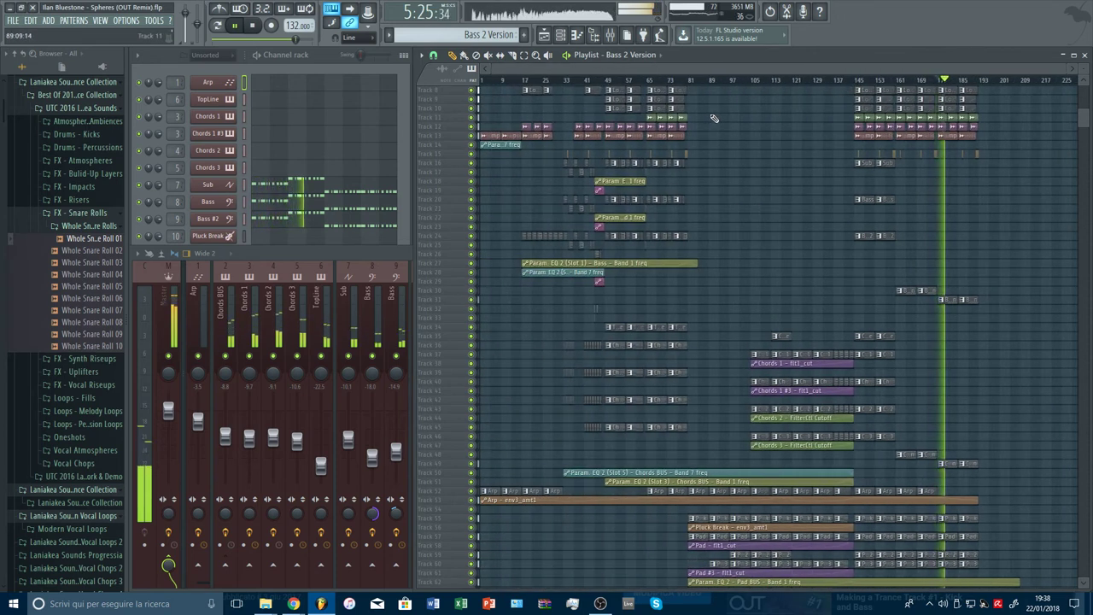
scroll(990, 86, "up", 3)
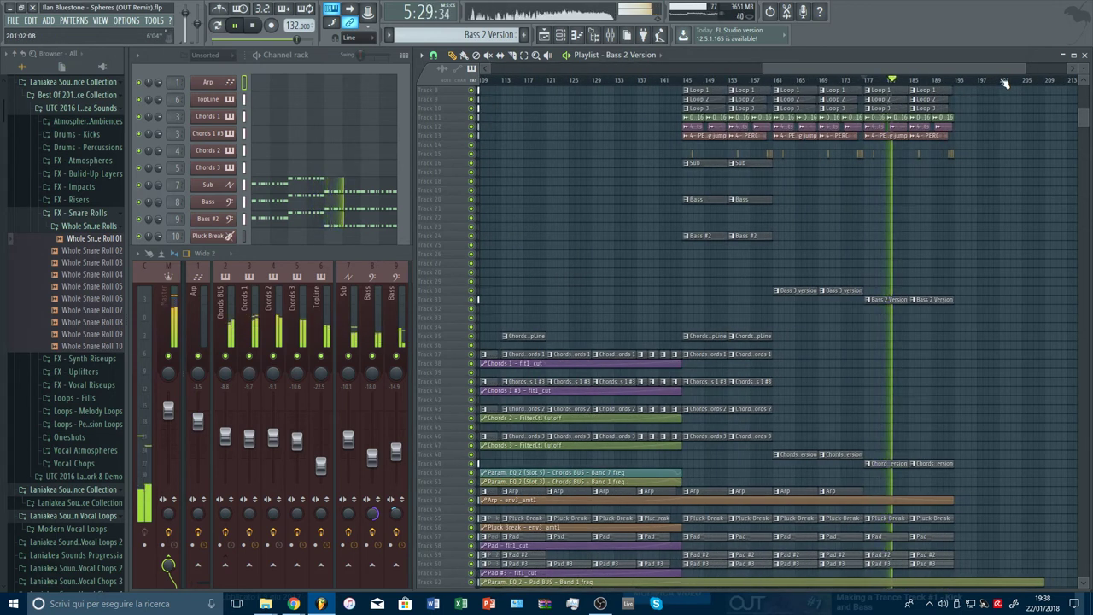
scroll(995, 170, "down", 4)
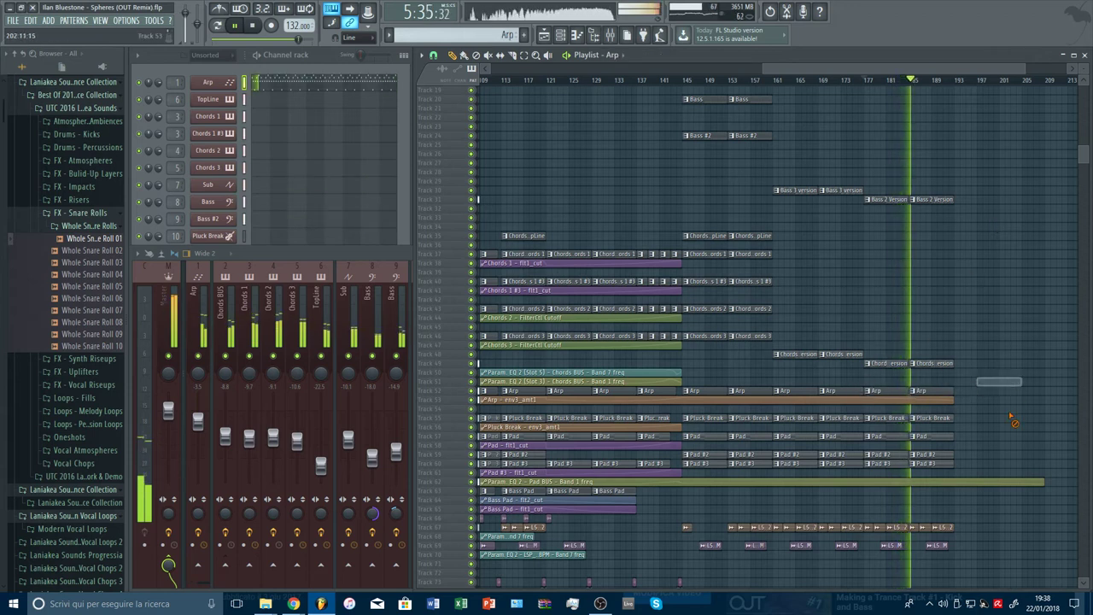
Enlarge the playlist tracks and select the transition FX clips leading into bar 145, including crash, downlifter, impact and riseup
scroll(1031, 328, "down", 1)
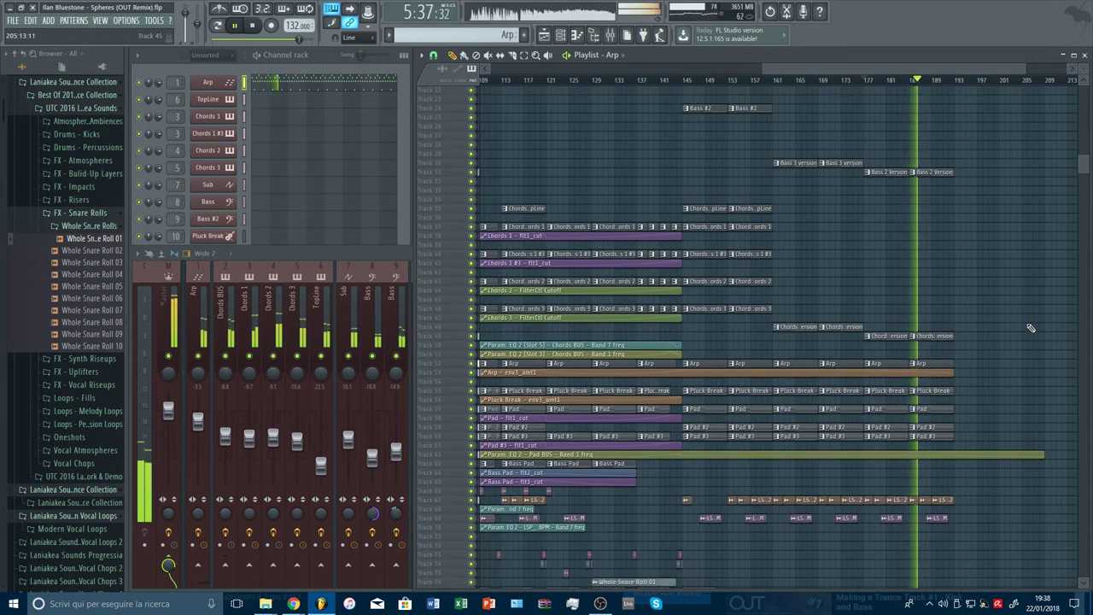
scroll(1031, 328, "down", 6)
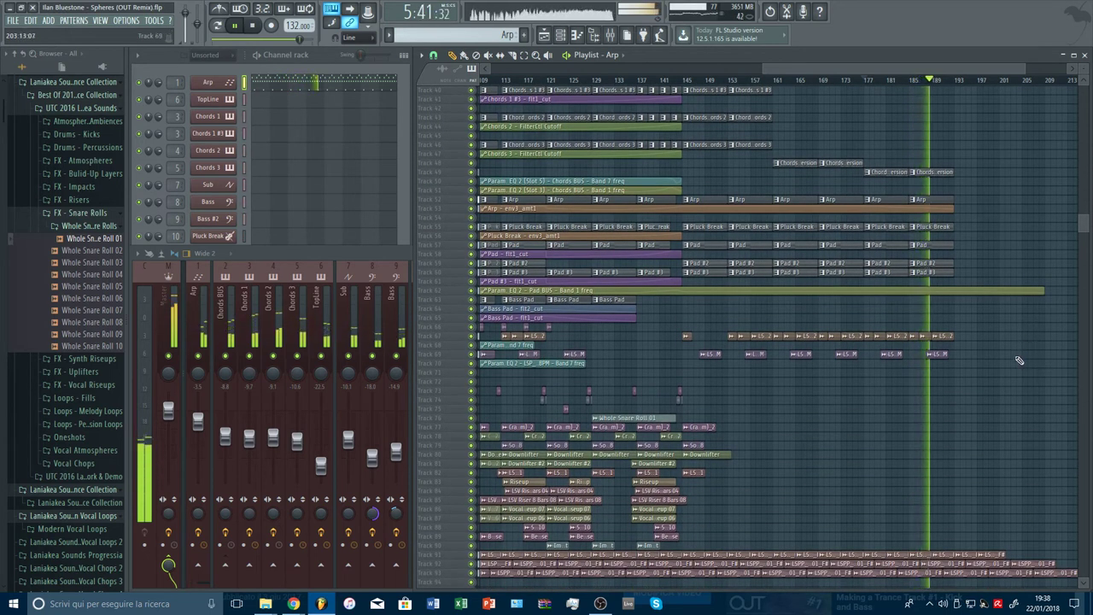
scroll(1019, 360, "down", 2)
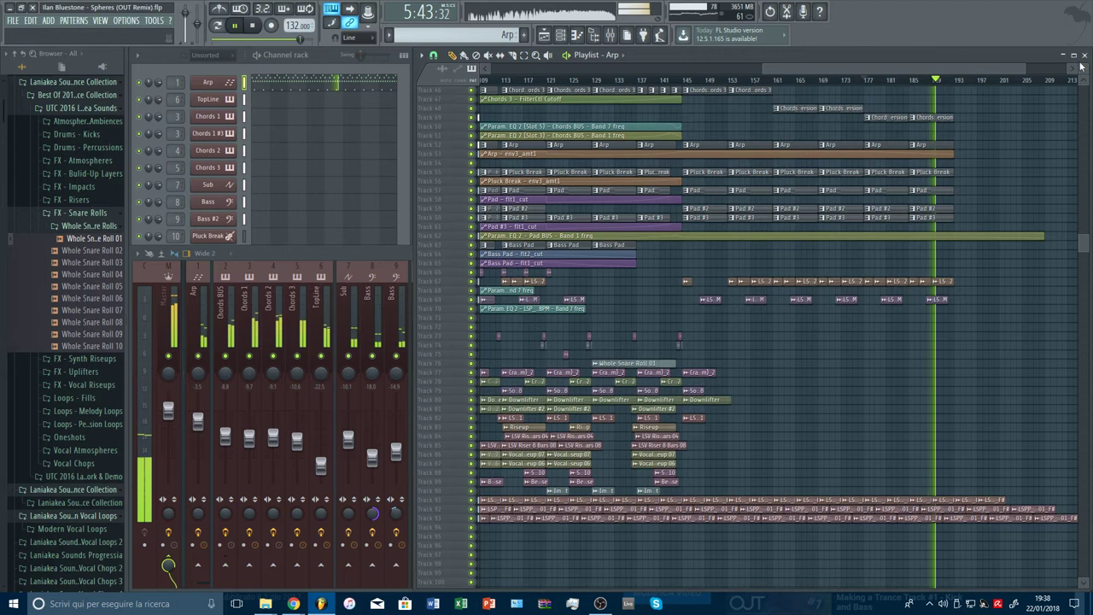
left_click_drag(1082, 67, 1082, 111)
scroll(851, 256, "down", 8)
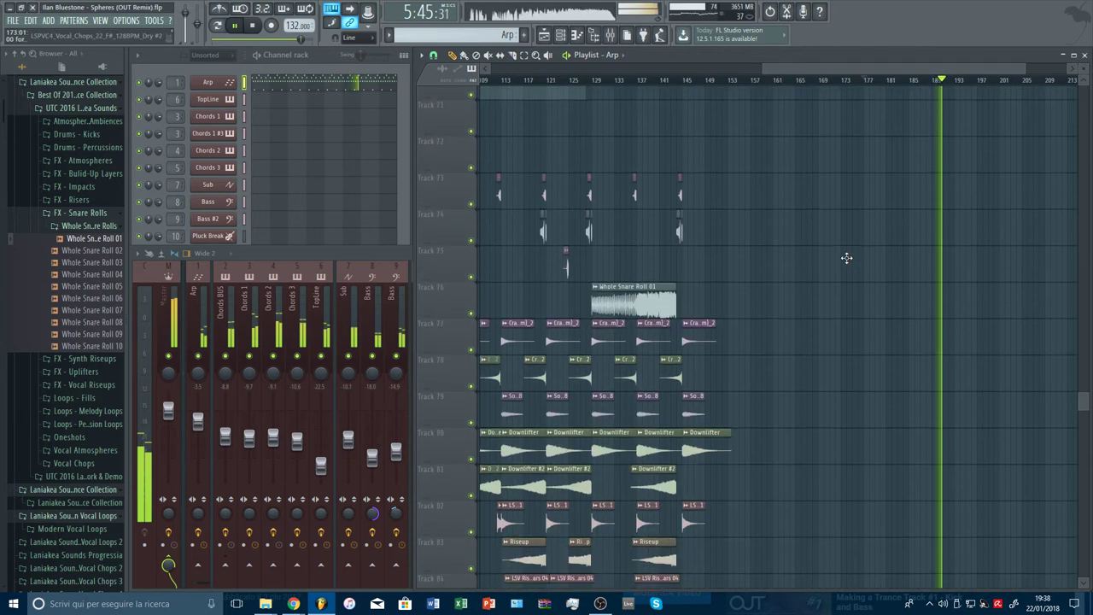
scroll(583, 113, "down", 3)
scroll(683, 153, "up", 3)
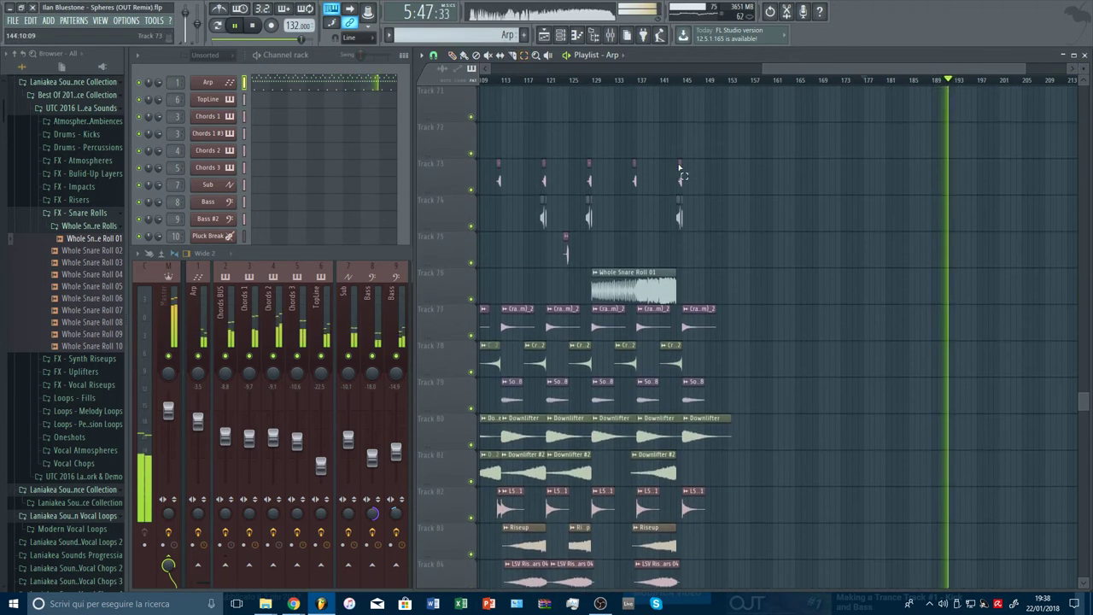
scroll(739, 245, "down", 4)
left_click_drag(680, 214, 726, 393)
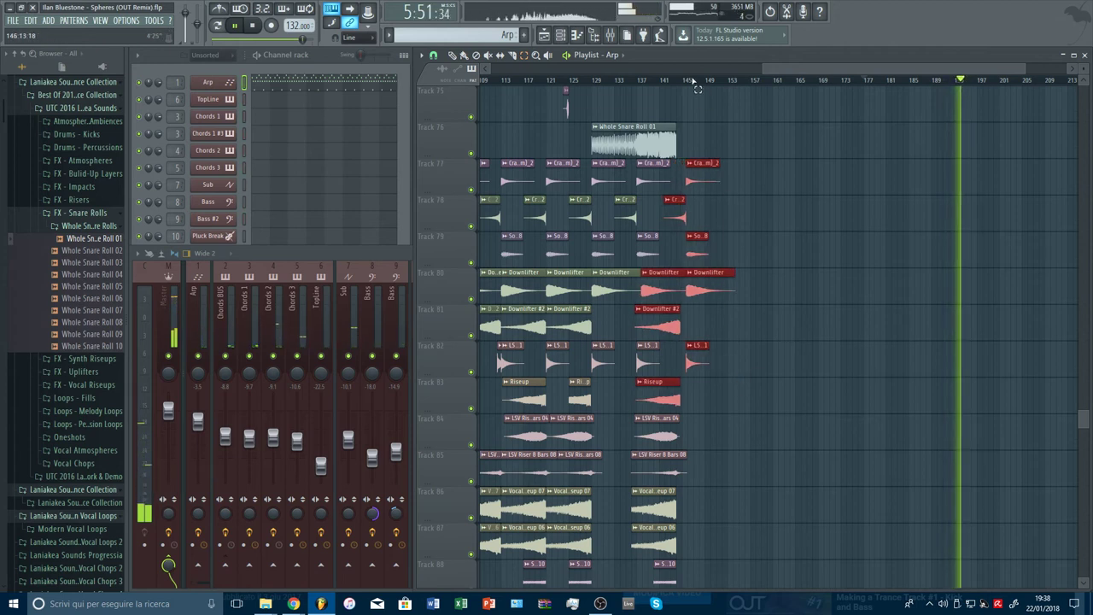
Add the riser clips on Tracks 84 to 89 and the bar 137 crash, reverse crash, Sound 28 and impact clips to the selection
scroll(694, 85, "up", 5)
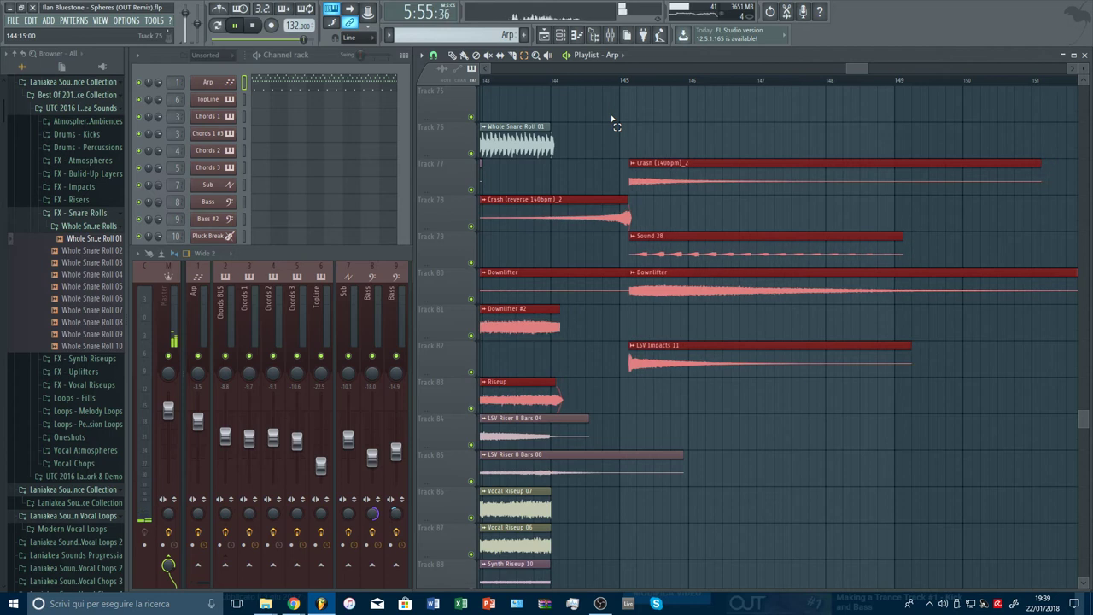
scroll(620, 83, "up", 3)
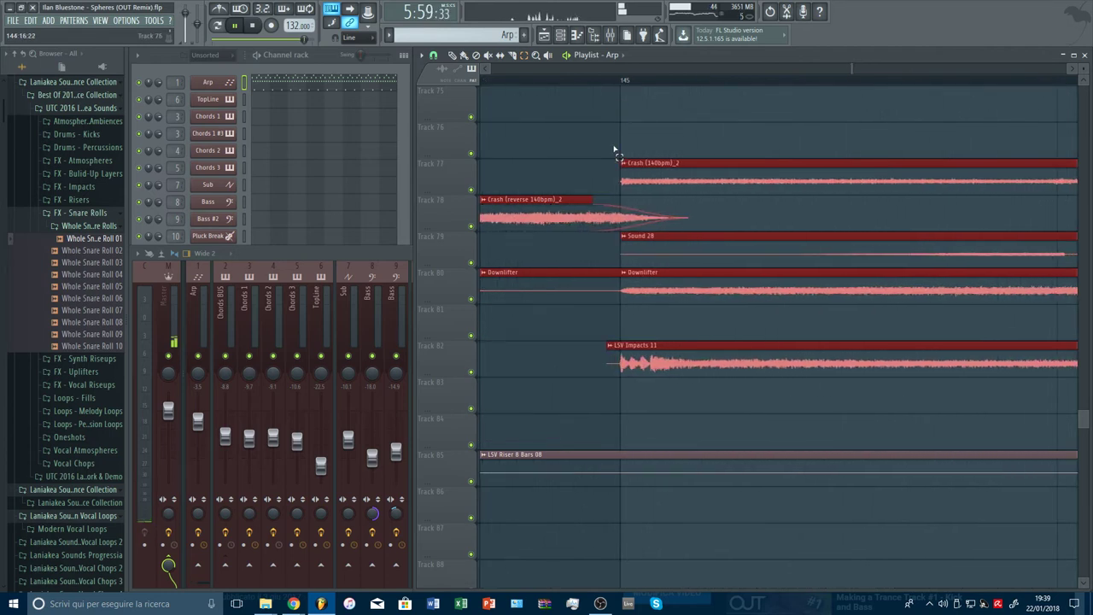
scroll(648, 87, "down", 5)
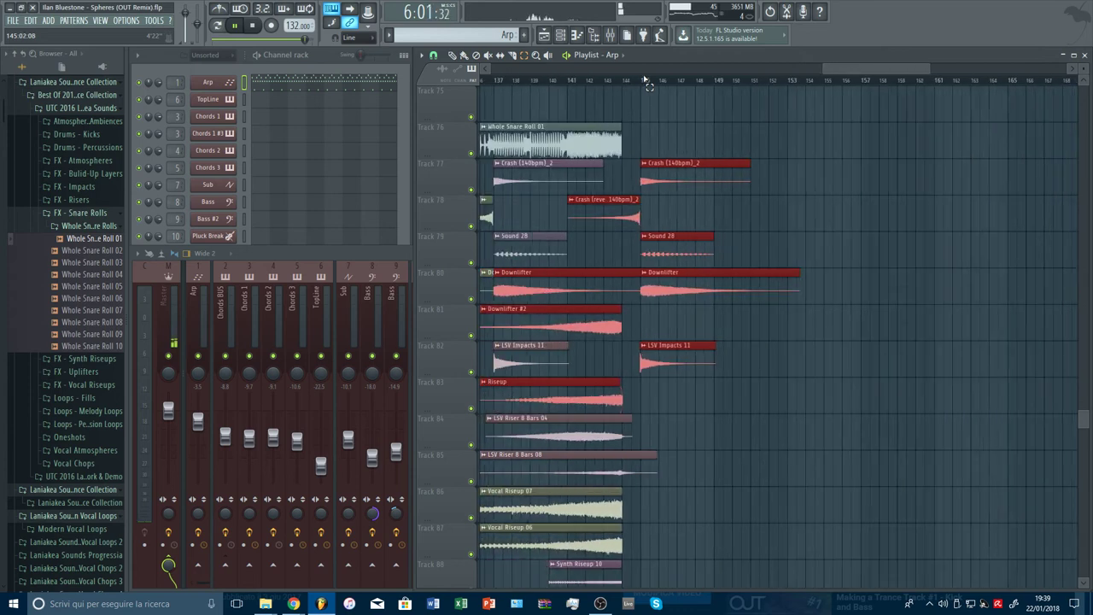
scroll(648, 86, "down", 3)
scroll(811, 236, "down", 3)
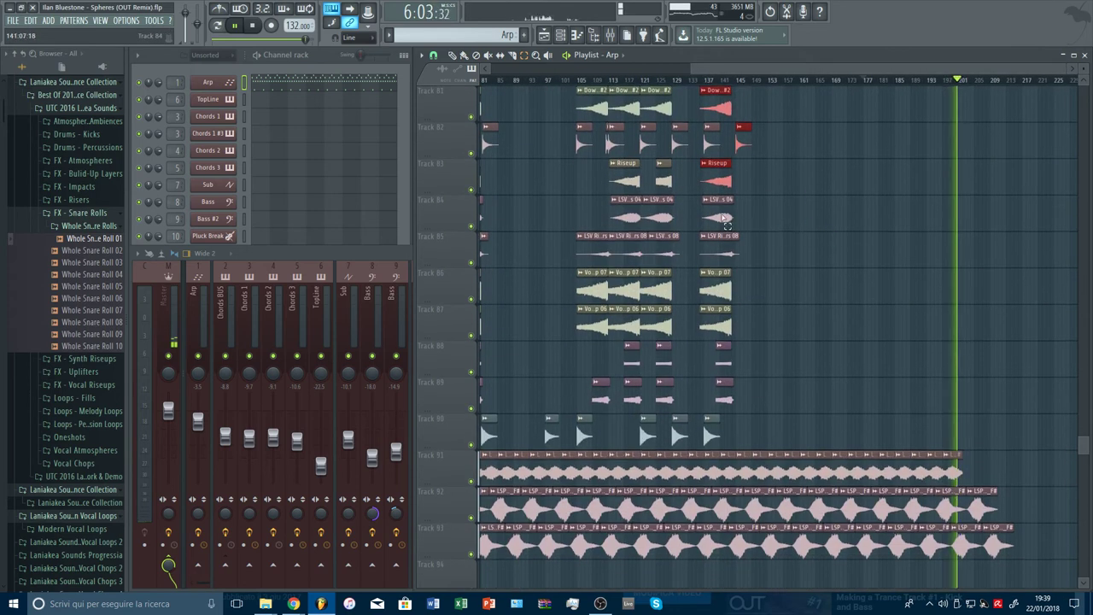
left_click_drag(726, 224, 752, 384)
scroll(854, 291, "up", 2)
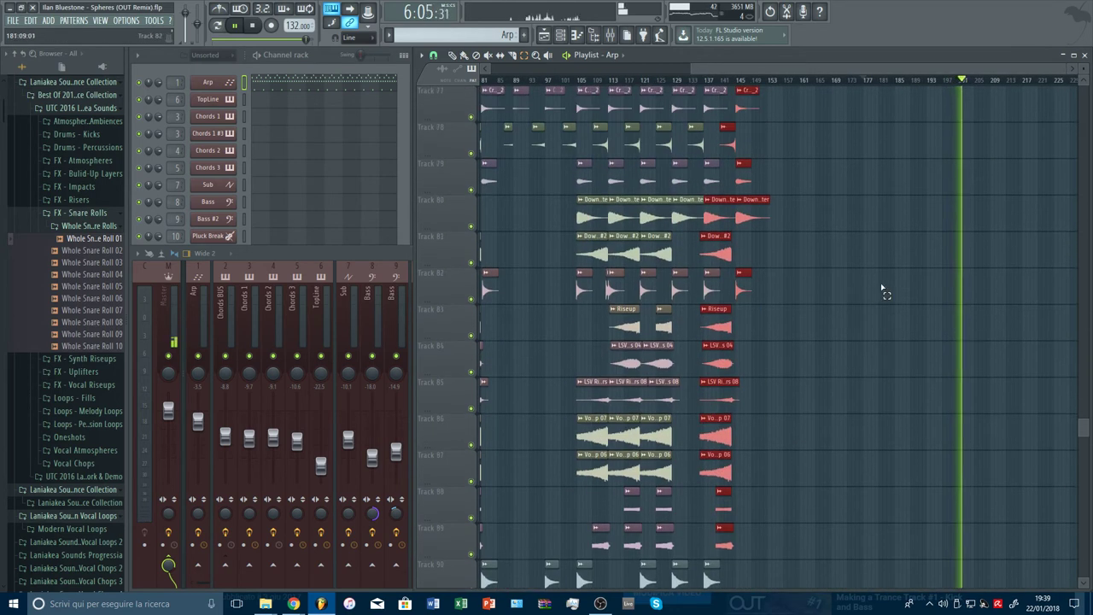
scroll(871, 297, "down", 3)
scroll(766, 257, "up", 2)
left_click(713, 251, "ctrl+shift")
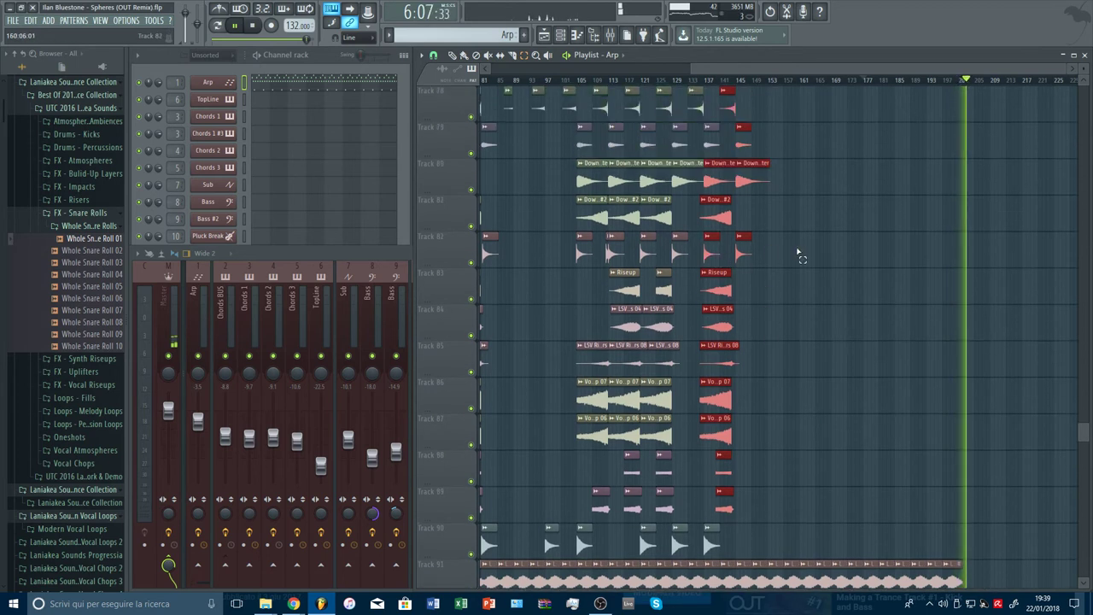
scroll(802, 256, "up", 2)
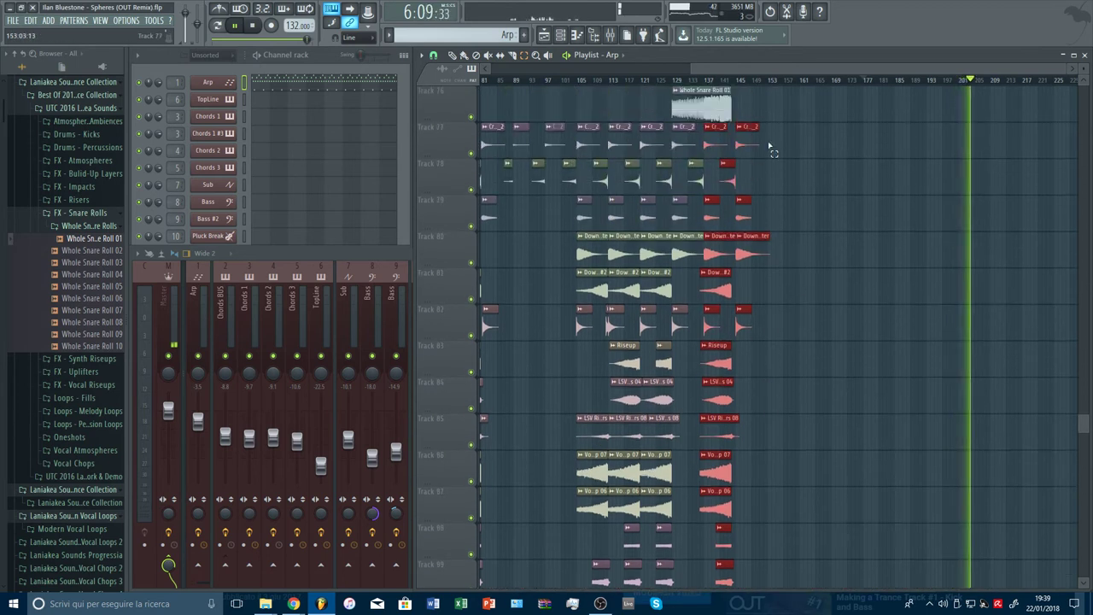
scroll(861, 83, "up", 2)
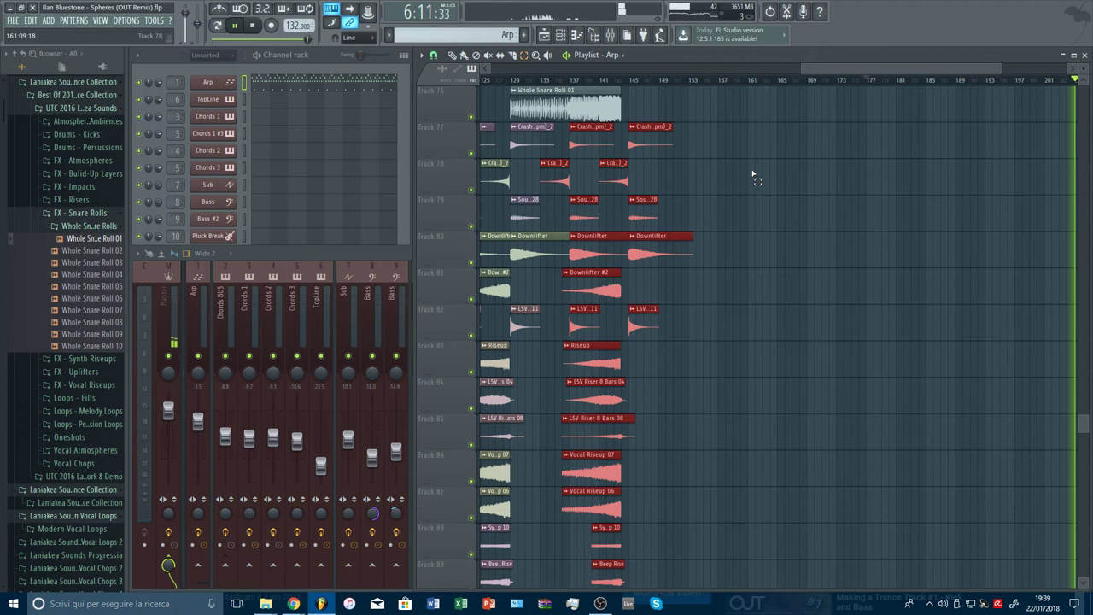
Duplicate the selected FX clips with the last crash at bar 159 and delete the extra Sound 28 and Downlifter copies at bar 151
scroll(754, 176, "up", 4)
left_click(453, 56)
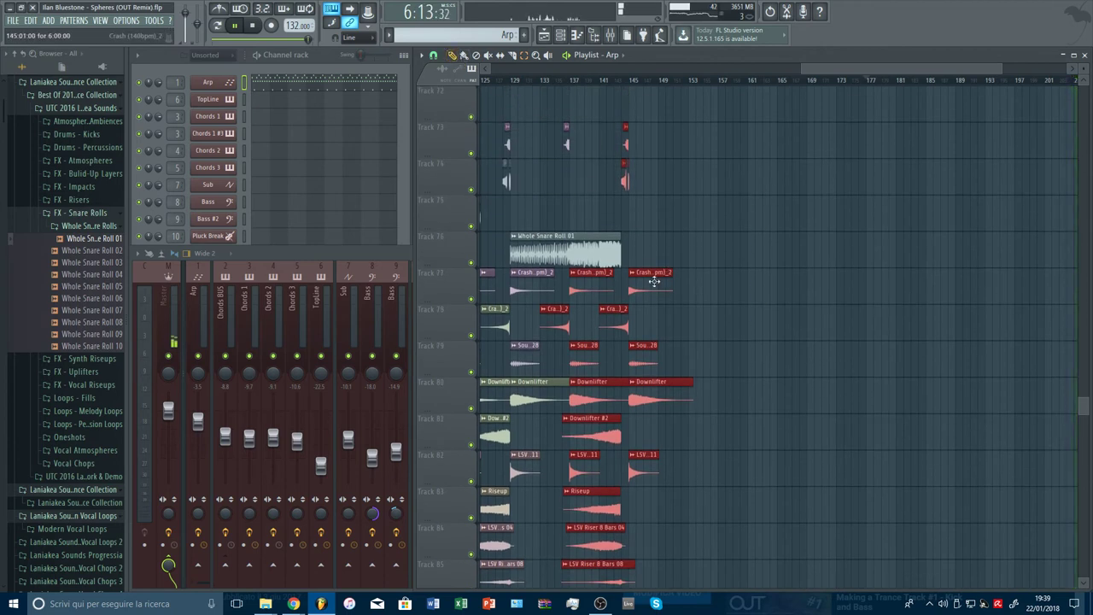
left_click_drag(653, 282, 747, 296)
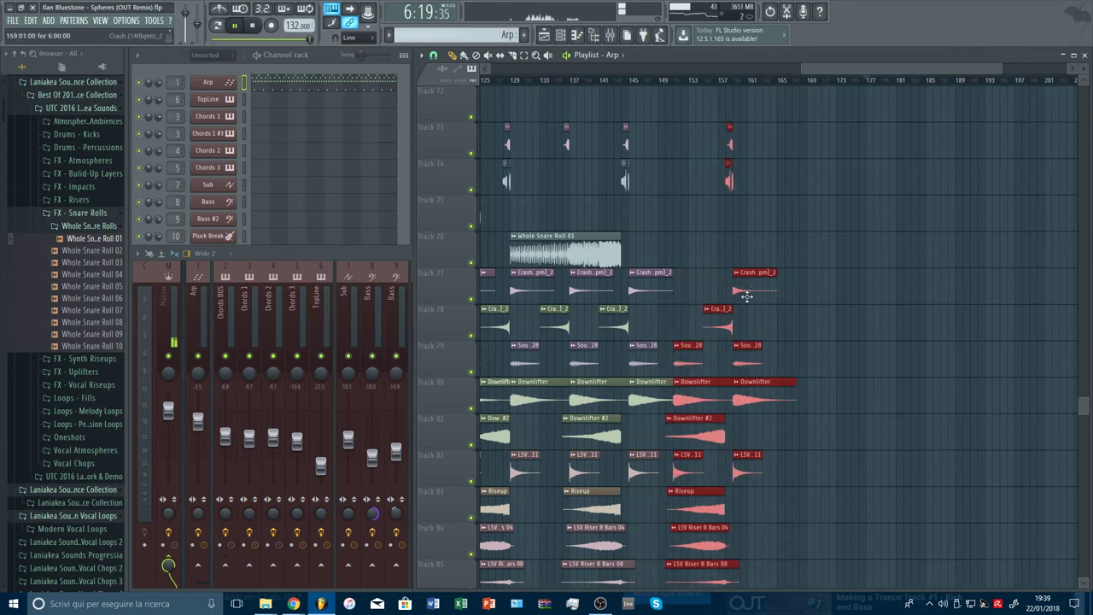
right_click(688, 359)
right_click(696, 393)
right_click(651, 395)
left_click(636, 384)
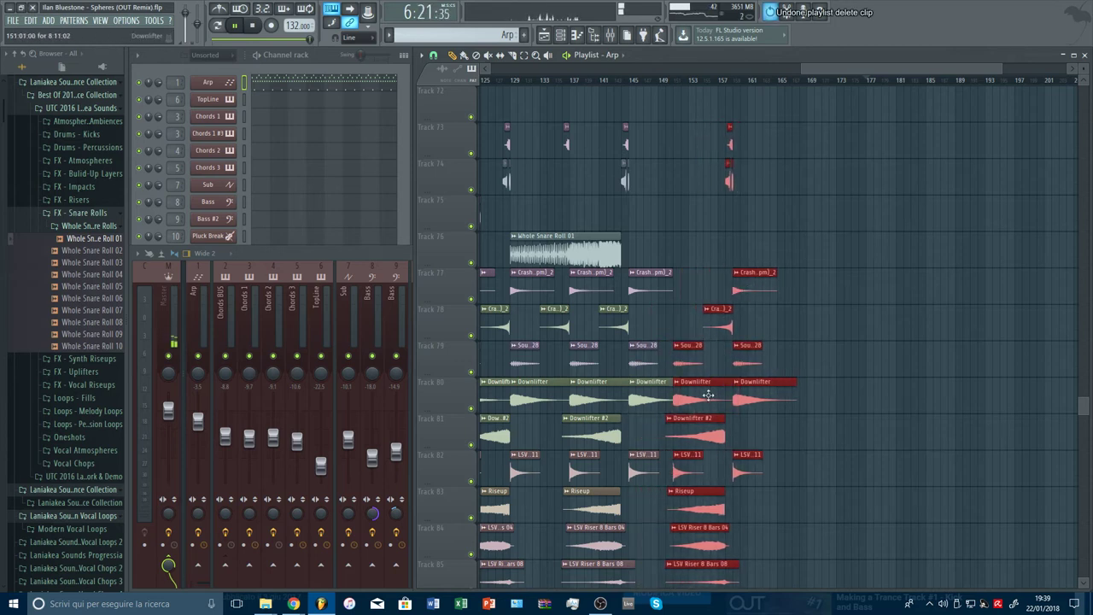
Shift the duplicated FX clips so their last crash starts at bar 161, and place Crash, reverse Crash and Sound 28 clips for bar 153
scroll(782, 334, "down", 3)
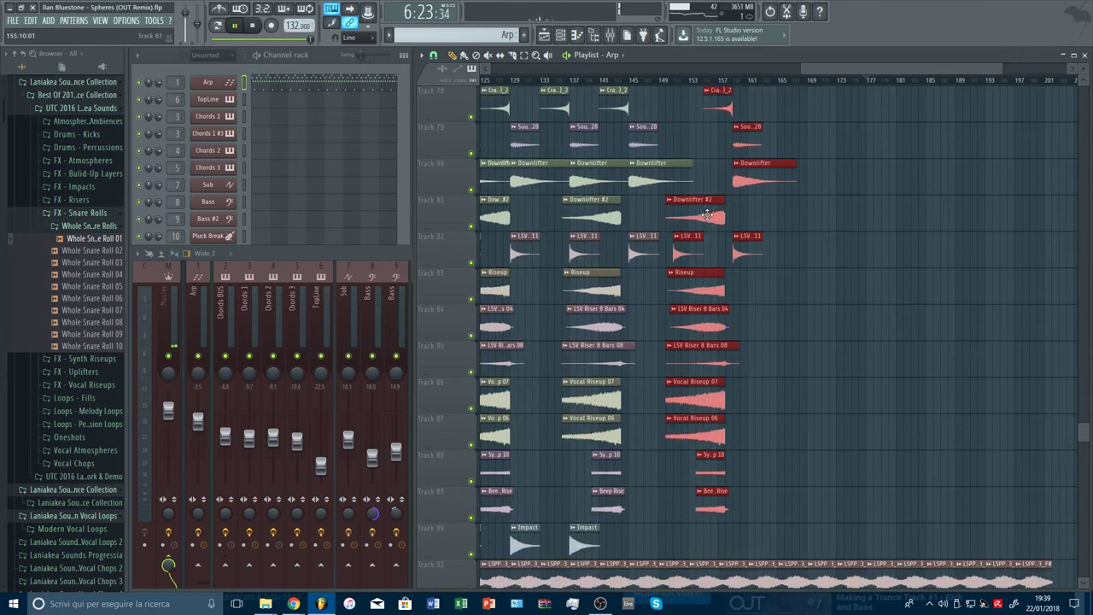
left_click_drag(710, 220, 733, 221)
scroll(833, 236, "up", 3)
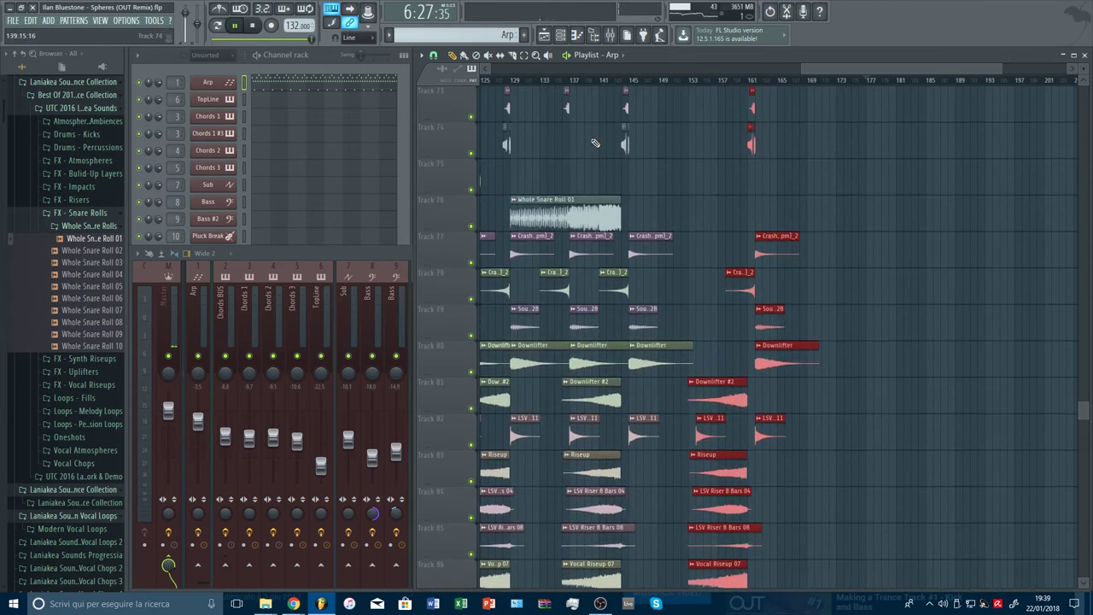
left_click_drag(765, 248, 761, 248)
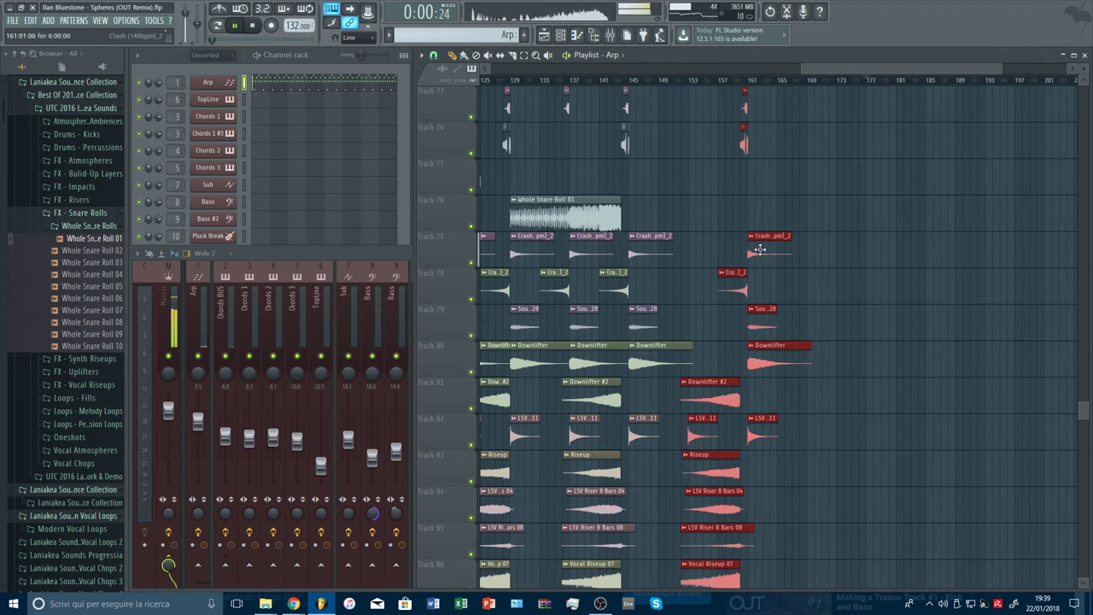
left_click(828, 310)
right_click(828, 310)
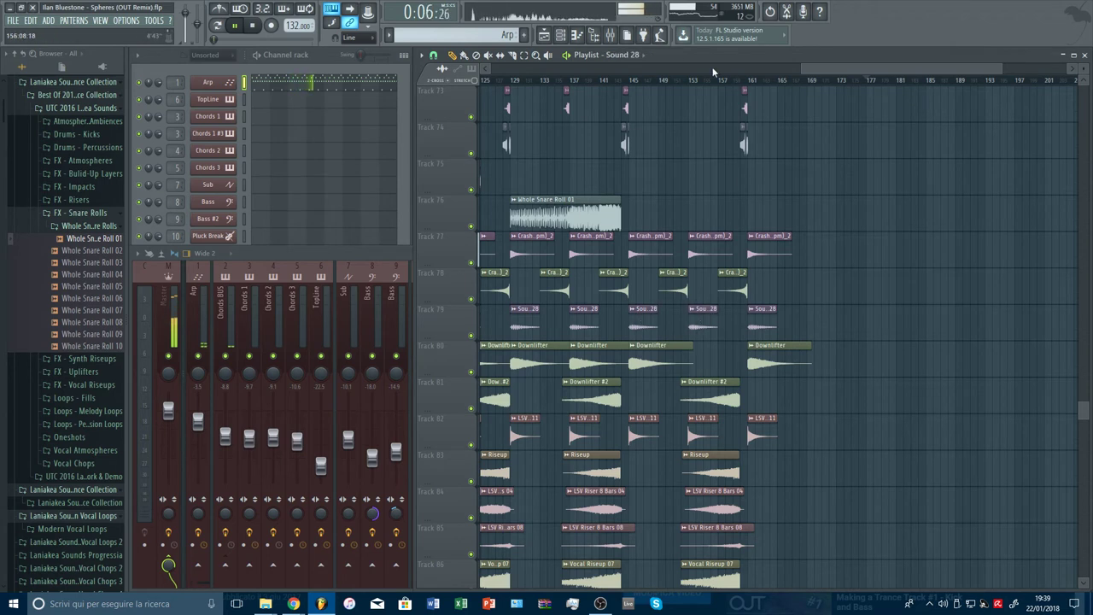
Select the FX clips around bars 153 and 161 on Tracks 77 to 89 and duplicate them every 16 bars through bar 193
scroll(713, 80, "down", 5)
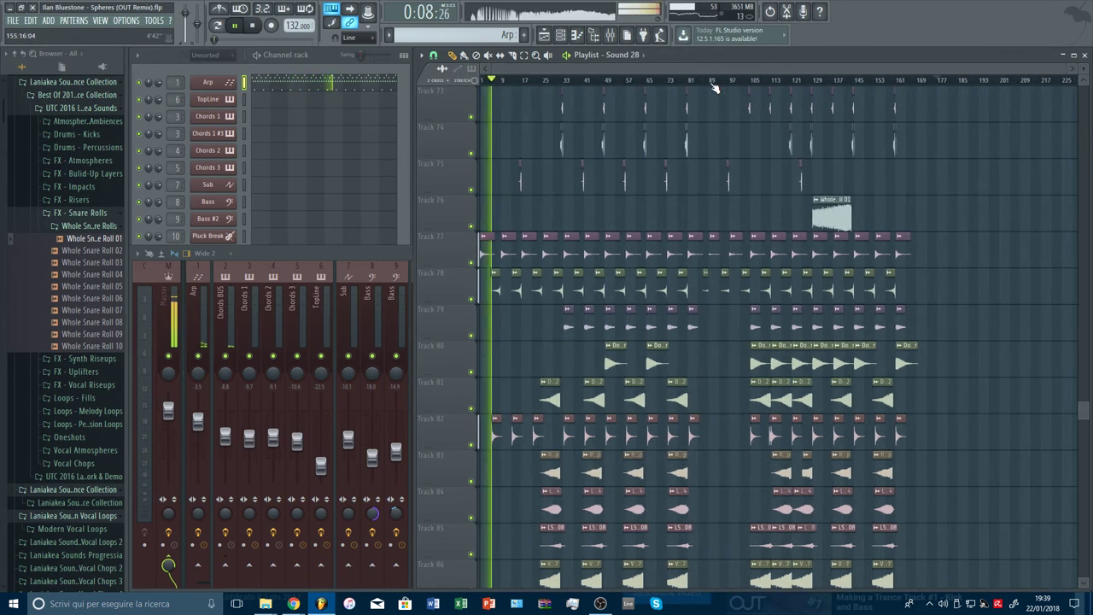
scroll(1015, 355, "down", 3)
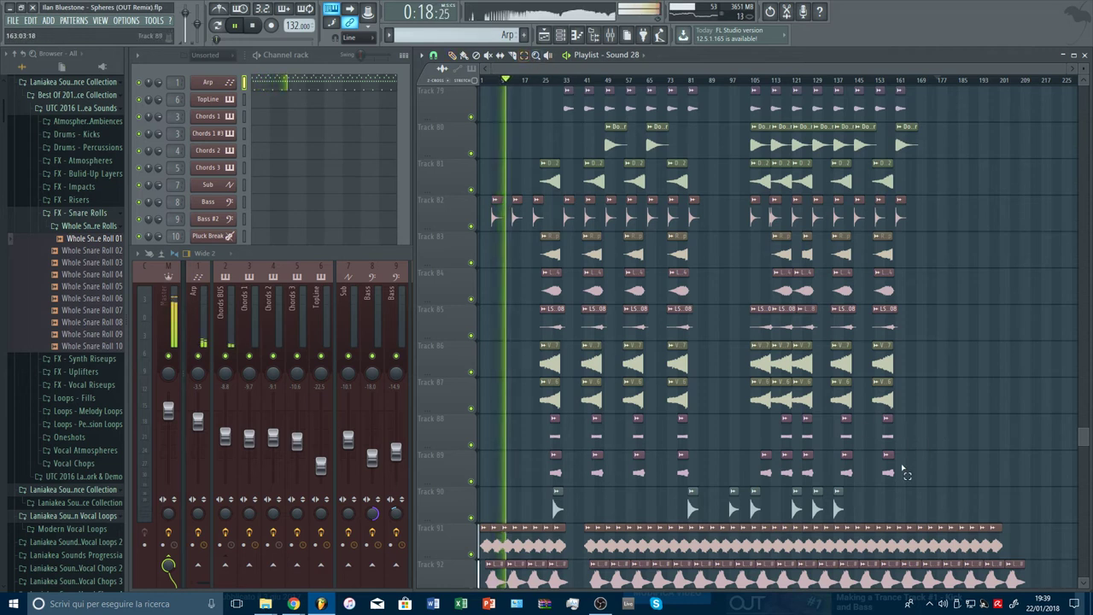
left_click_drag(900, 485, 886, 233)
left_click(898, 218, "shift")
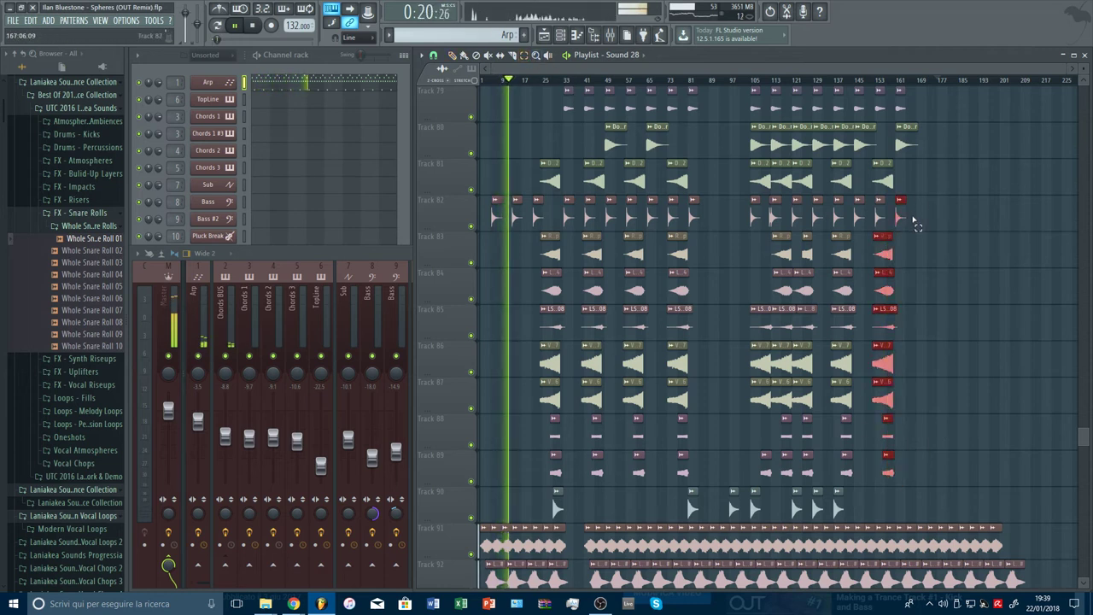
scroll(968, 83, "up", 6)
left_click(708, 218, "shift")
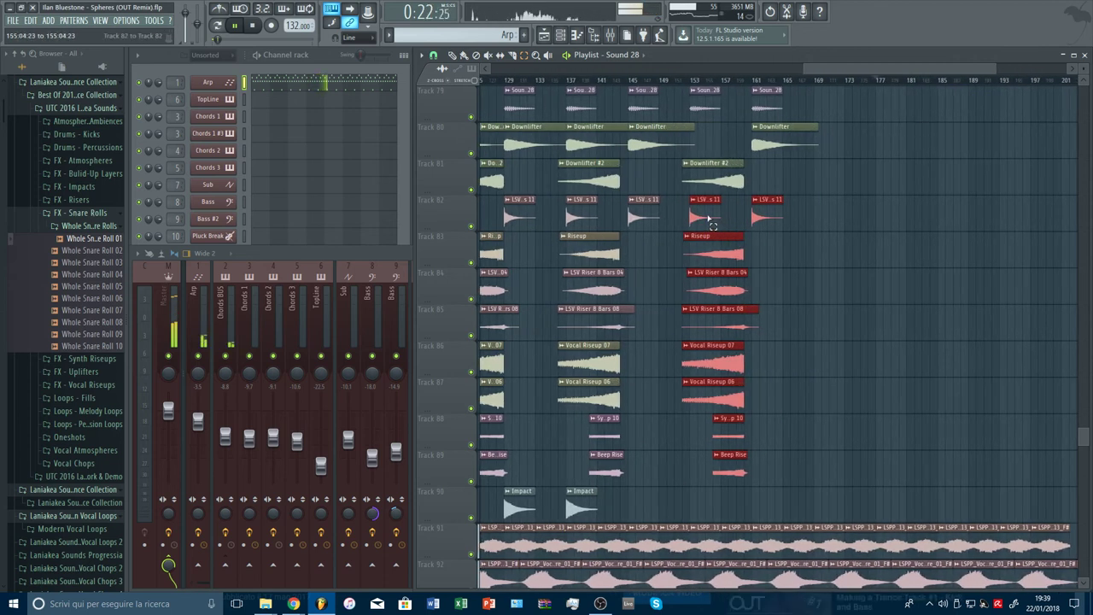
scroll(816, 199, "up", 5)
left_click_drag(773, 335, 742, 198)
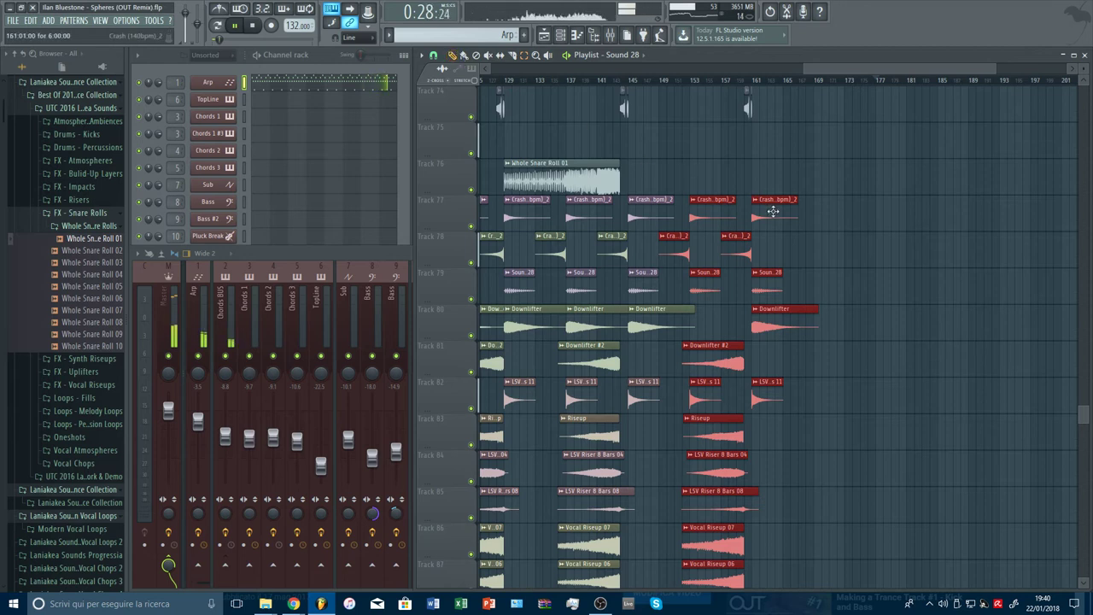
left_click_drag(773, 211, 1019, 213)
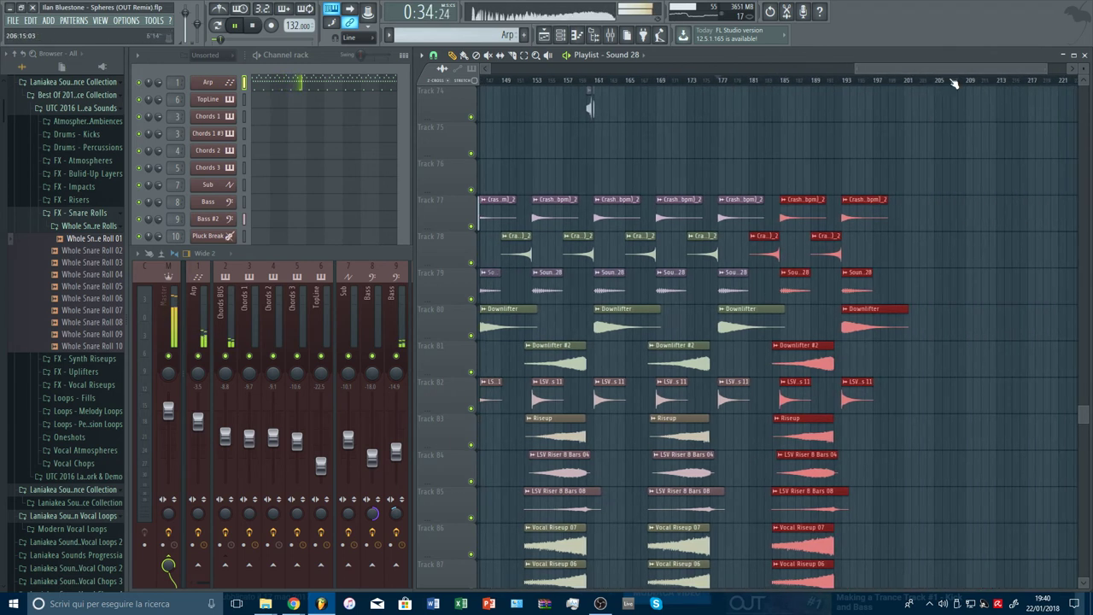
Duplicate the short FX clips on Tracks 73 and 74 to just before bars 177 and 193
scroll(959, 203, "up", 5)
scroll(958, 203, "down", 6)
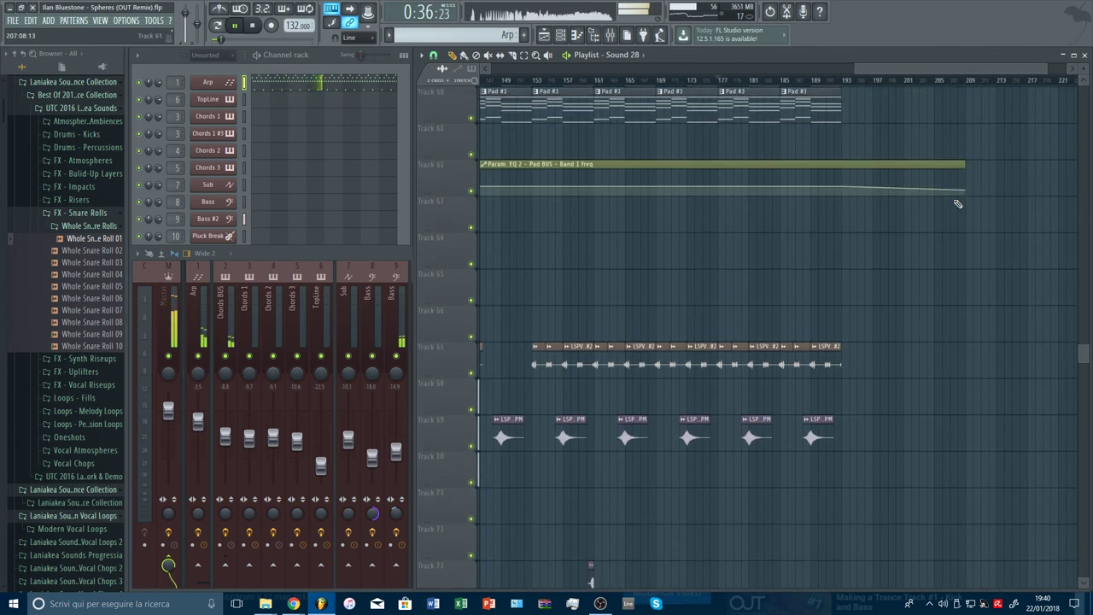
scroll(881, 249, "up", 3)
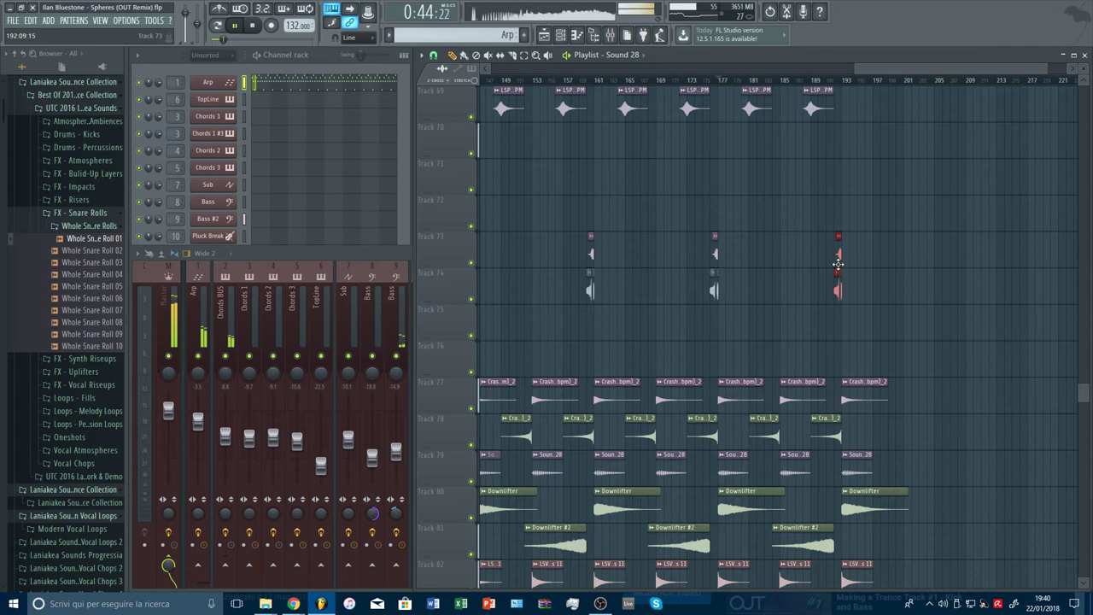
scroll(893, 257, "down", 5)
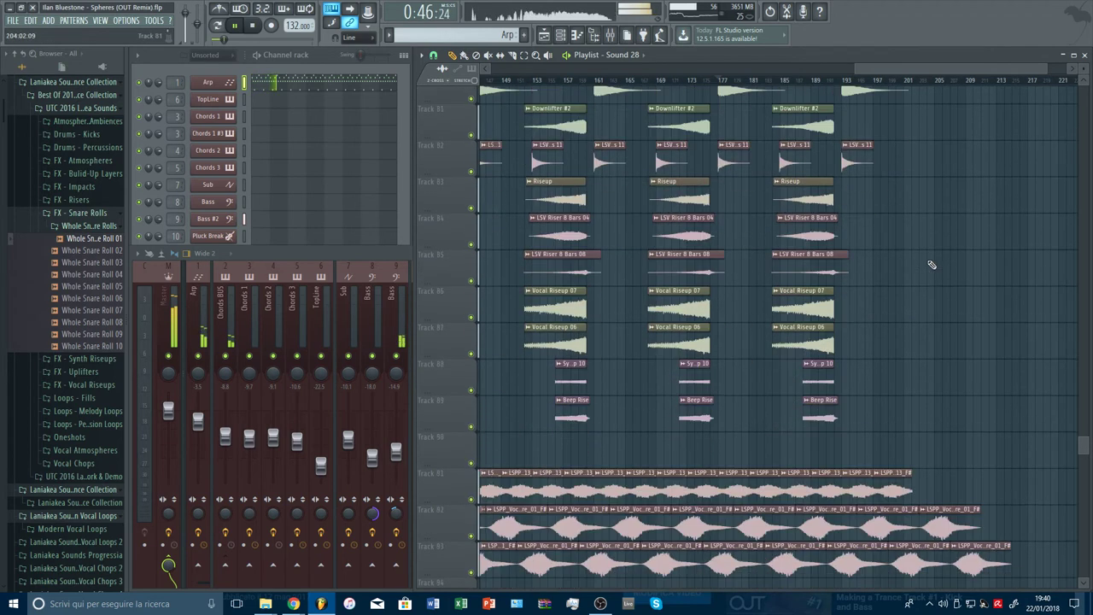
Look through the arrangement of the first drop from the drum tracks to the FX tracks, around bars 25 to 81
scroll(733, 86, "down", 4)
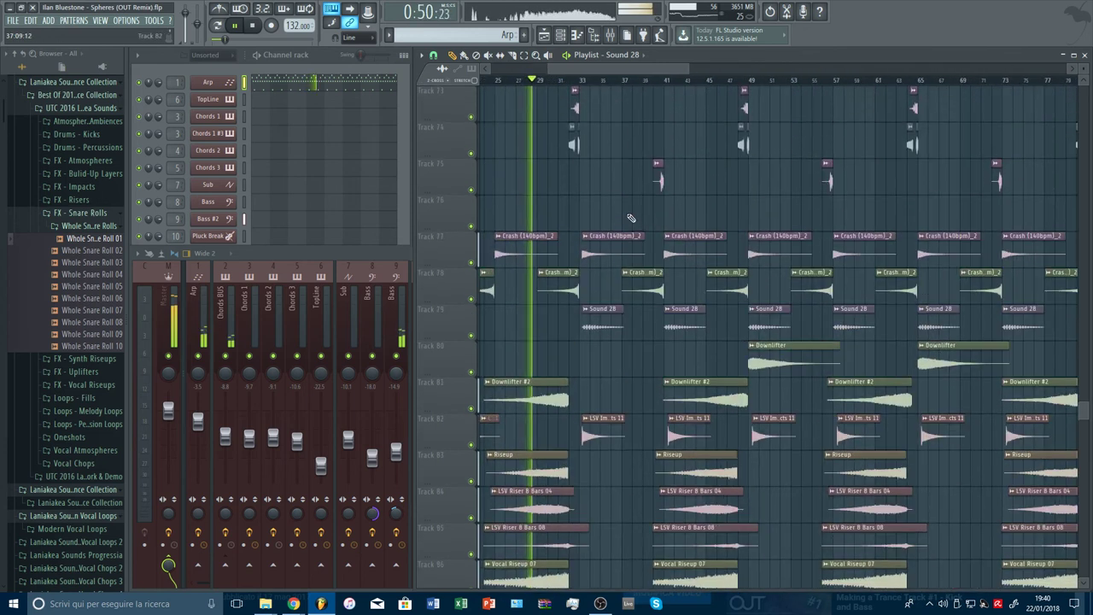
scroll(630, 218, "up", 8)
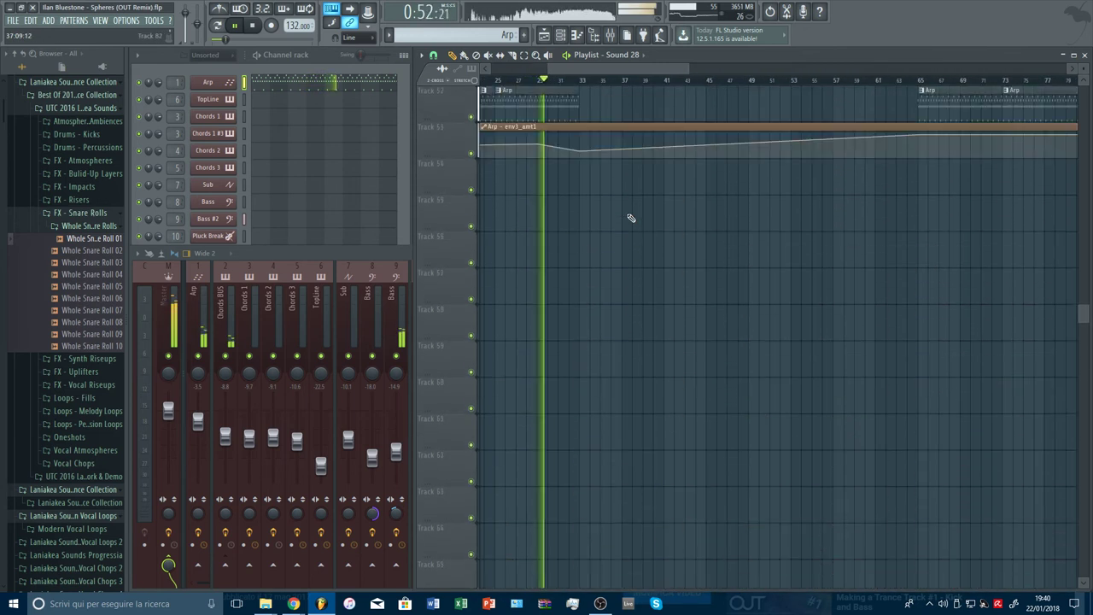
scroll(630, 218, "down", 6)
scroll(630, 217, "down", 5)
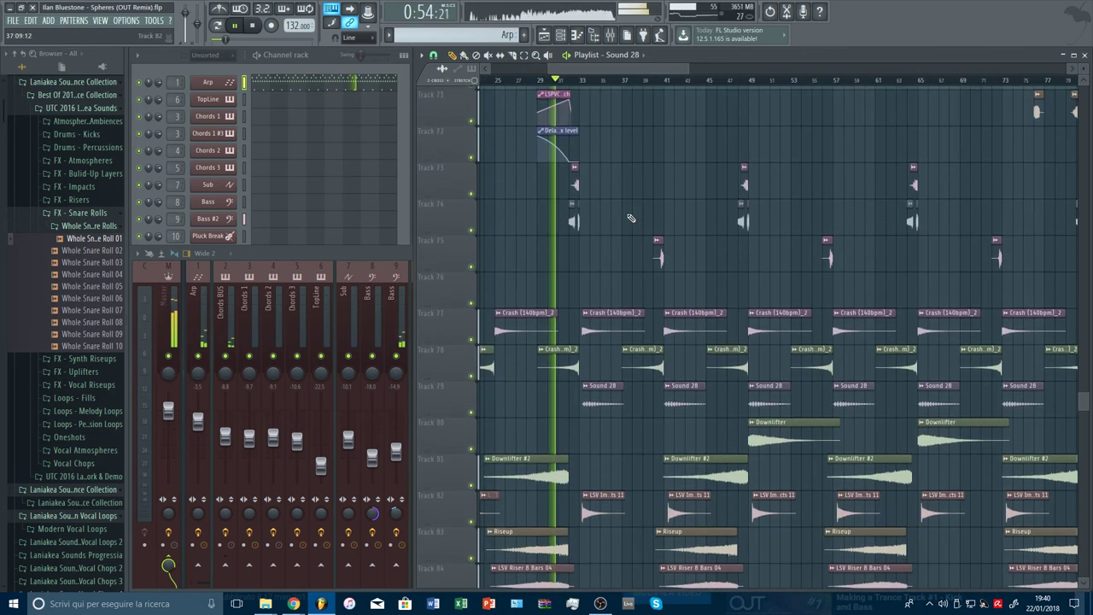
scroll(736, 144, "down", 2)
scroll(792, 197, "up", 5)
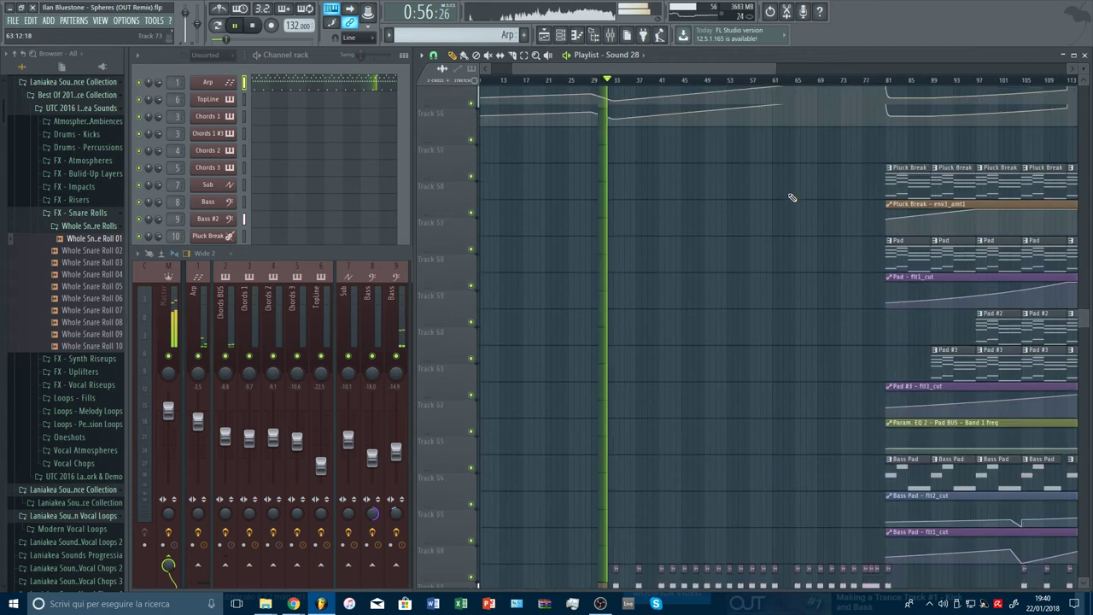
scroll(792, 198, "up", 6)
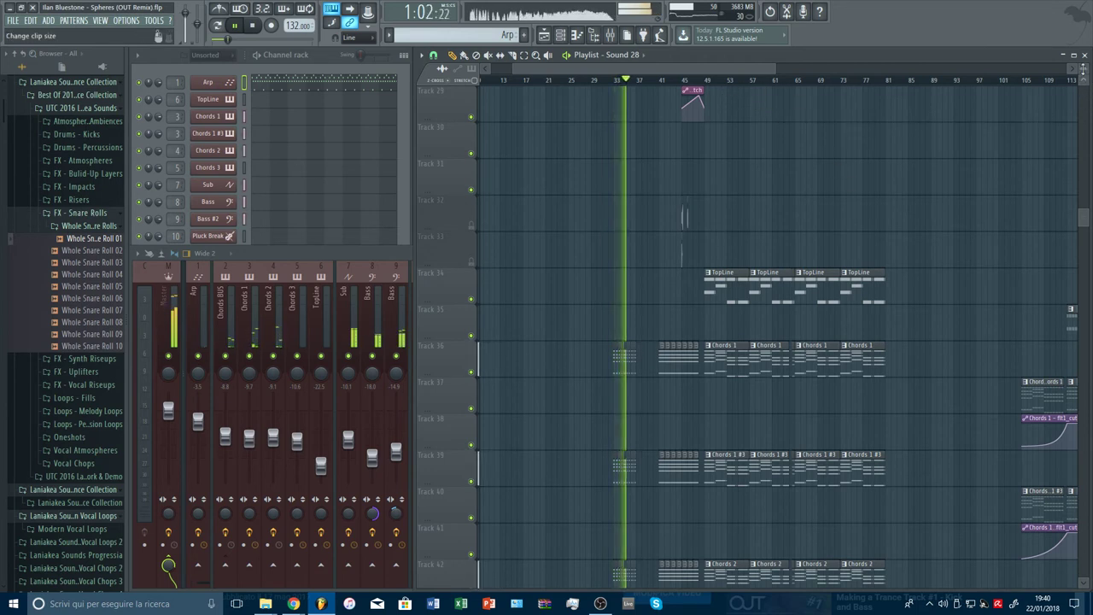
left_click_drag(1083, 69, 1083, 103)
scroll(732, 148, "up", 7)
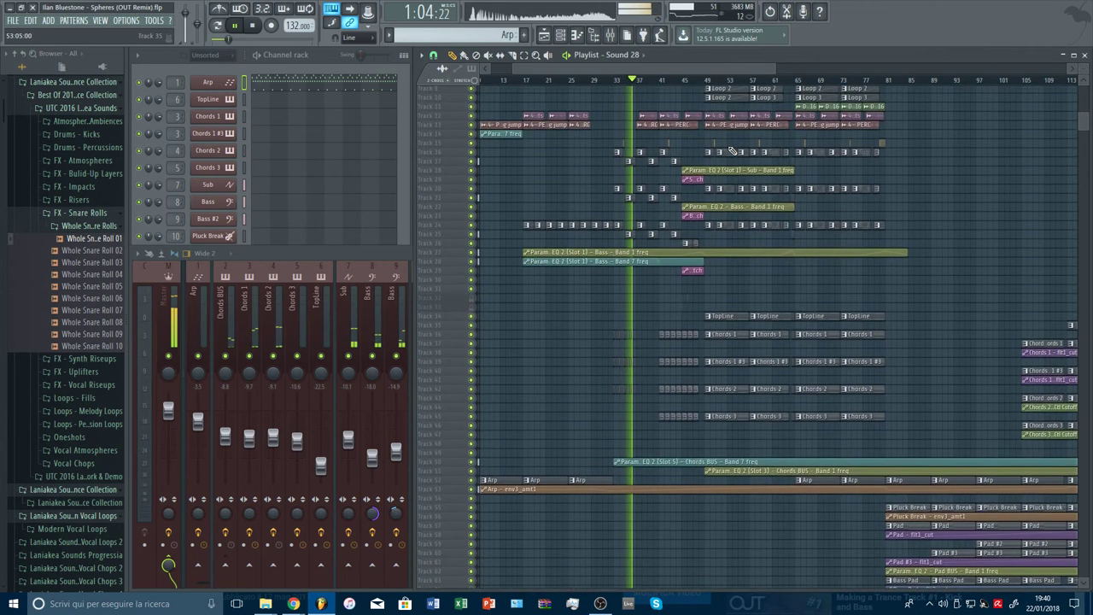
scroll(731, 151, "up", 3)
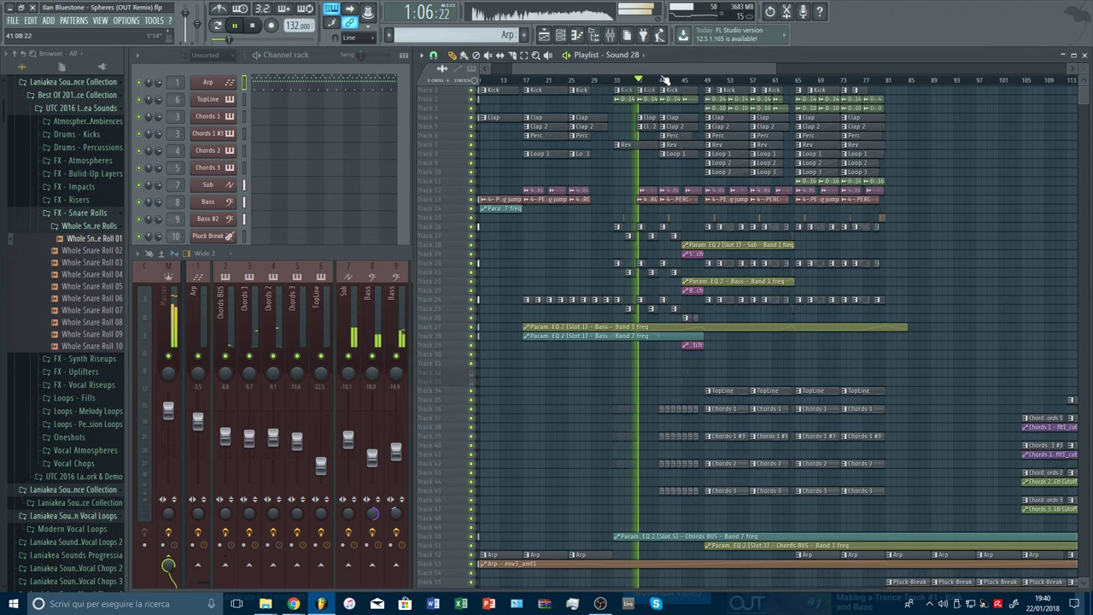
scroll(649, 77, "up", 5)
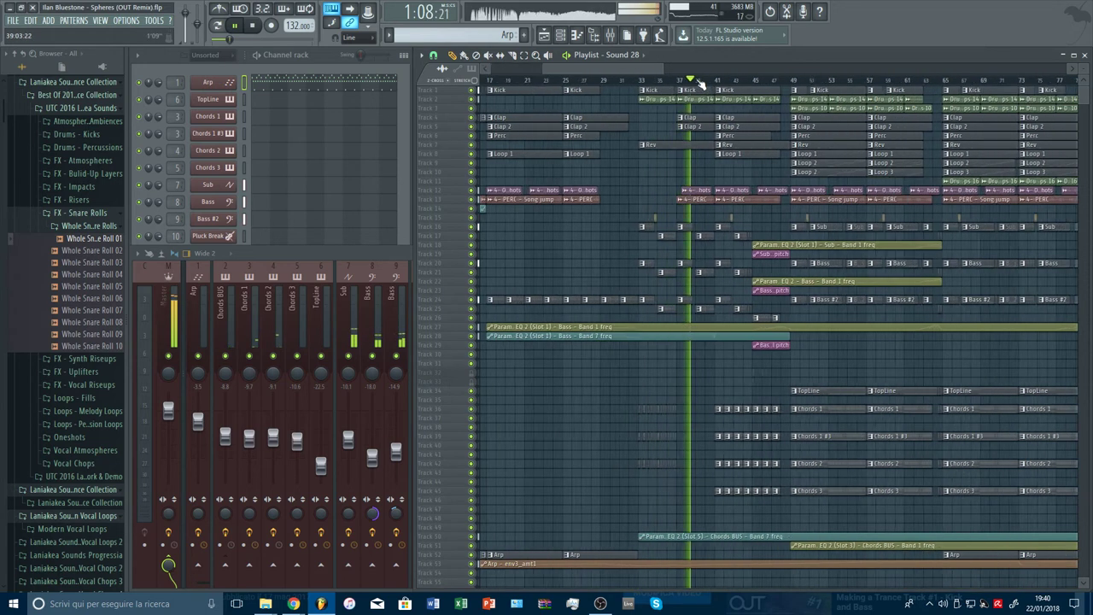
scroll(699, 83, "up", 2)
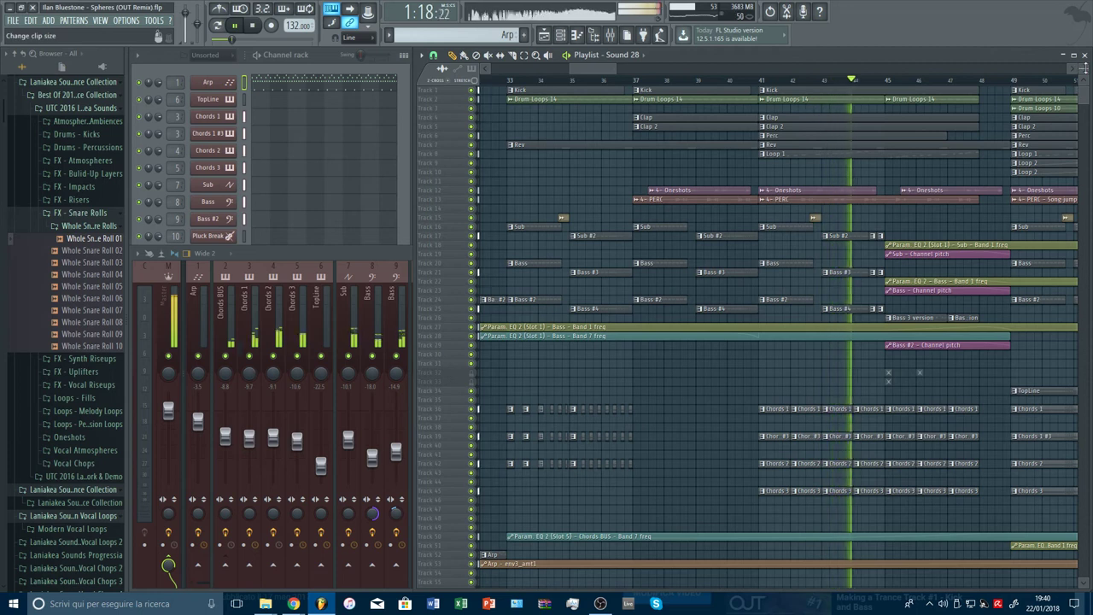
left_click_drag(1083, 64, 1081, 78)
scroll(979, 85, "down", 3)
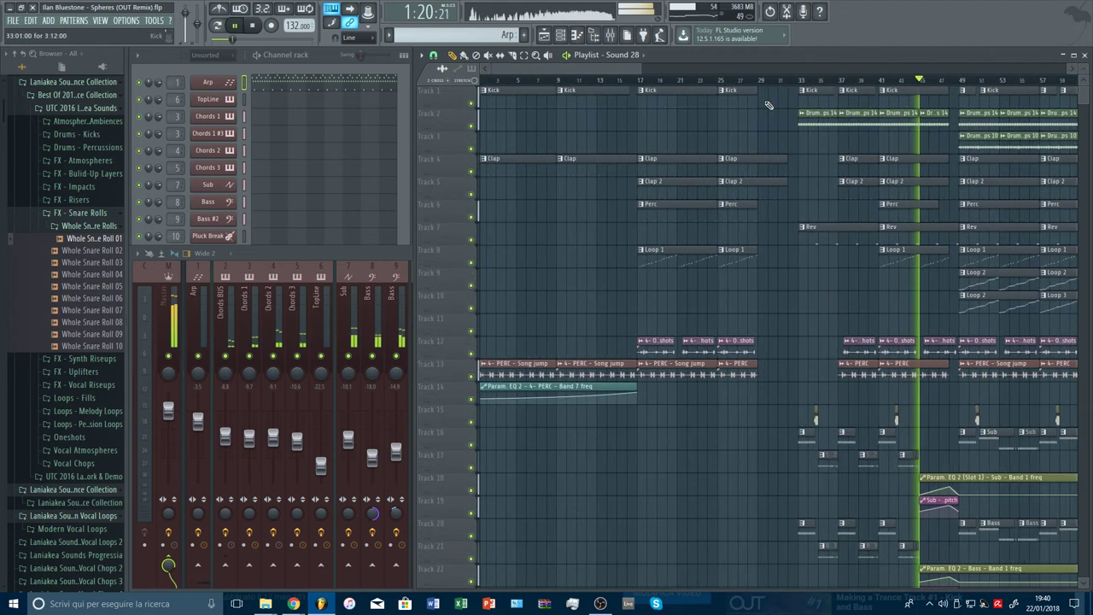
scroll(709, 129, "down", 6)
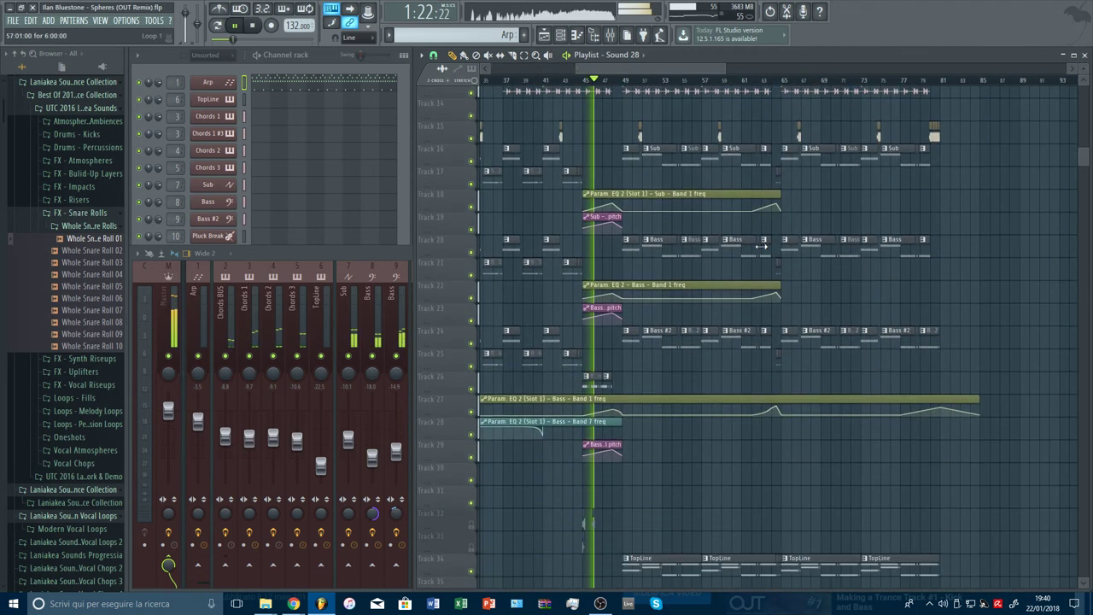
Select the Bass 3 version clips at bar 45 on Track 26 and move them down to Track 30
scroll(715, 82, "down", 4)
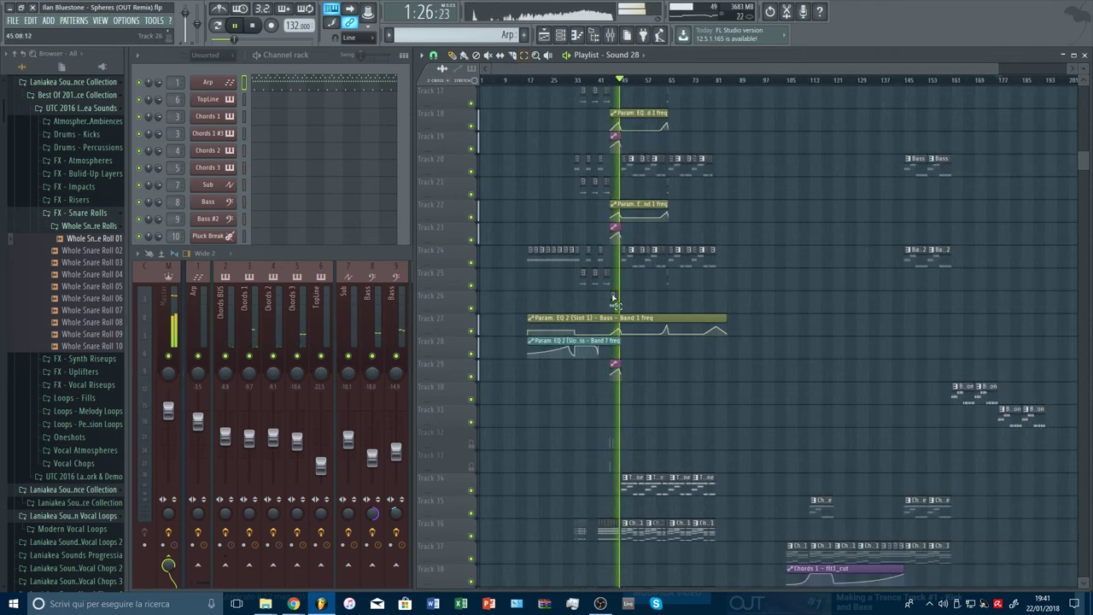
left_click_drag(610, 296, 642, 305)
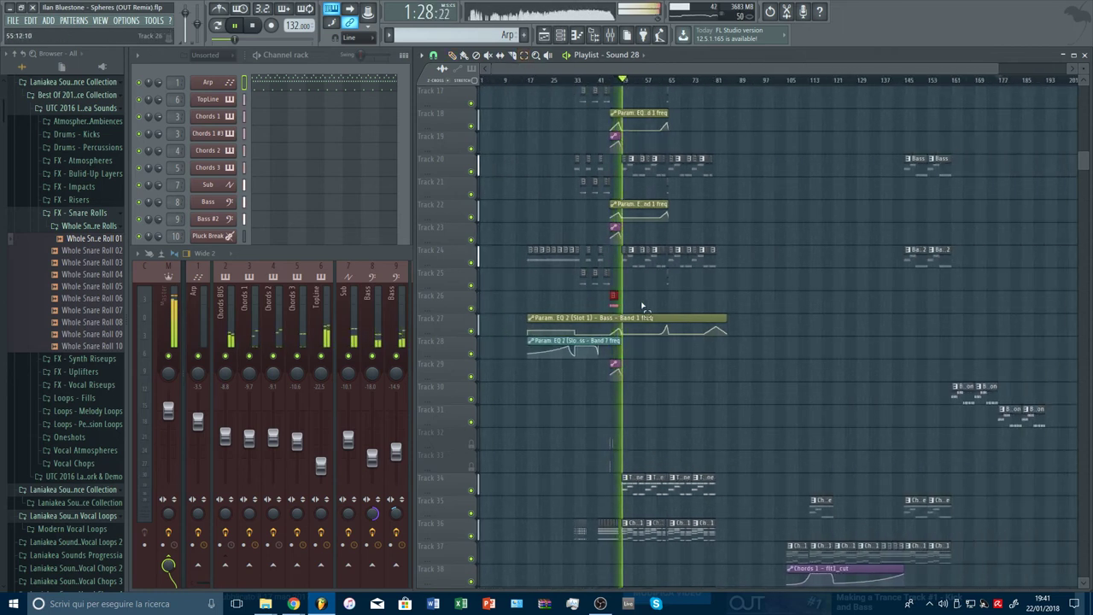
key("shift+Down")
key("shift+Down")
key("shift+Down")
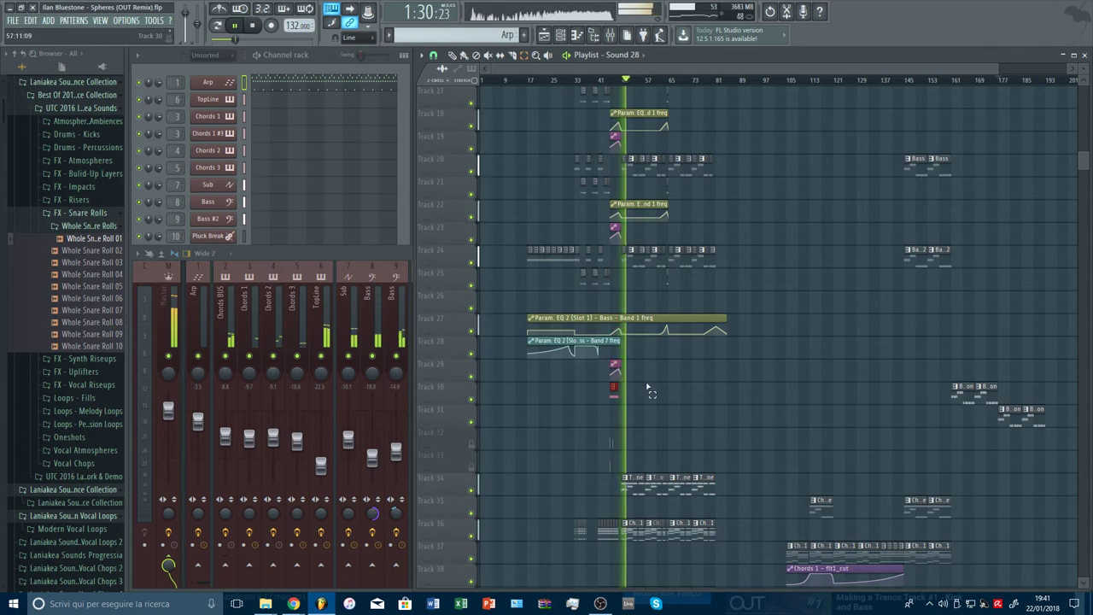
Delete the emptied Track 26 from the playlist
right_click(456, 291)
left_click(491, 478)
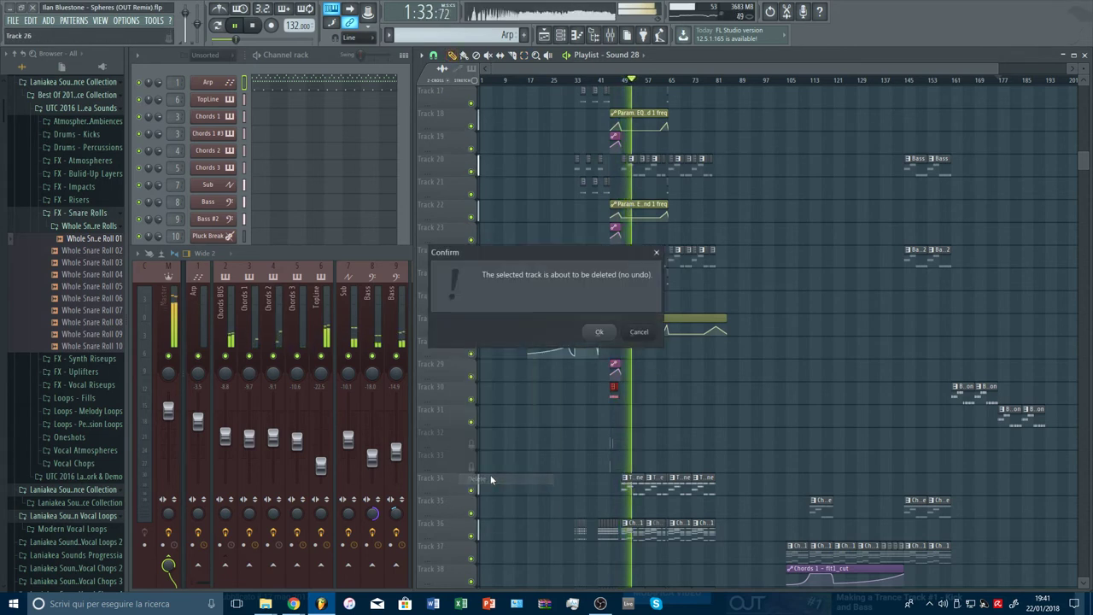
left_click(599, 331)
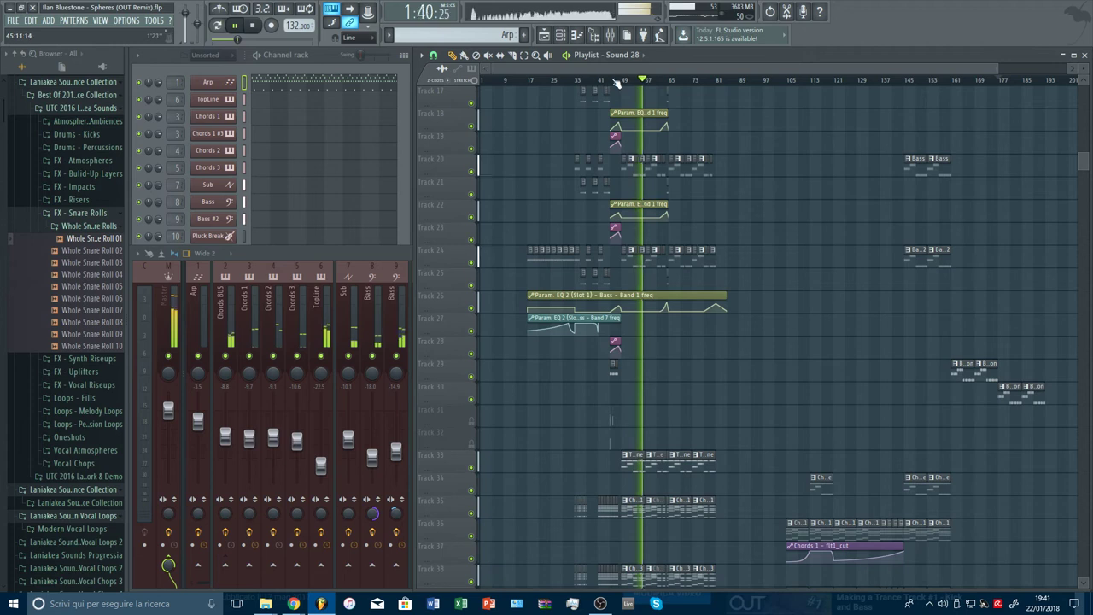
Extend the two Bass Band 1 frequency automation clips, on Tracks 26 and 22, to bar 161
scroll(616, 82, "up", 4)
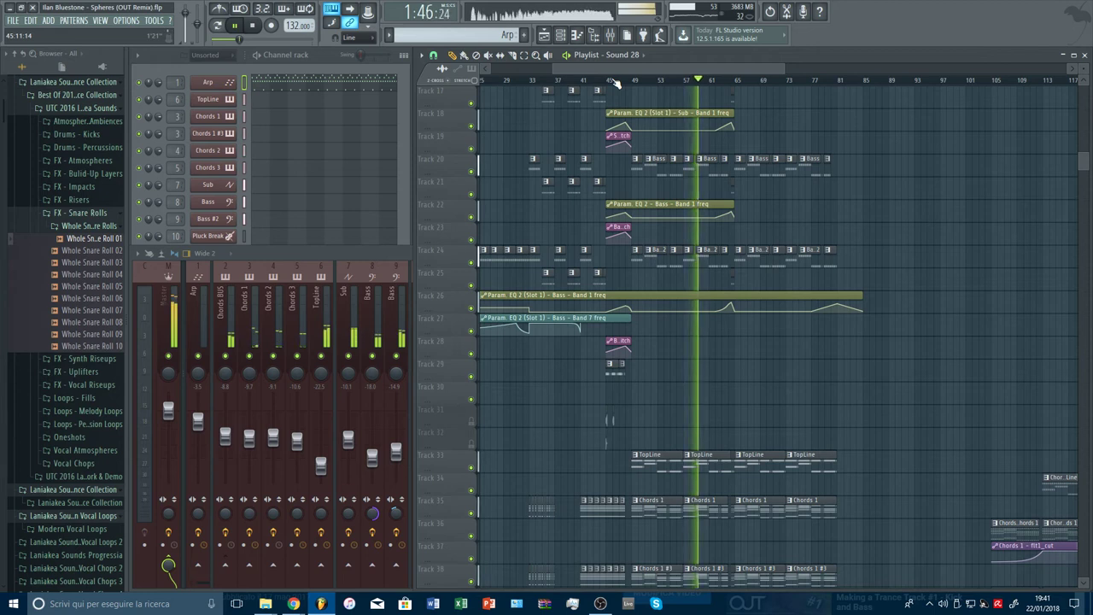
scroll(616, 82, "down", 4)
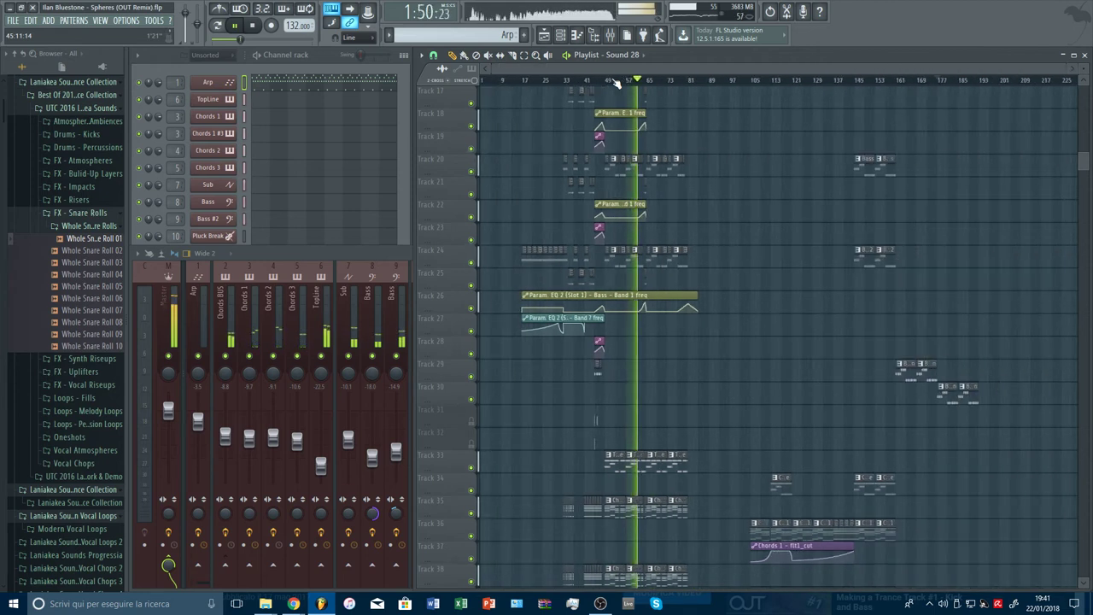
mouse_move(696, 305)
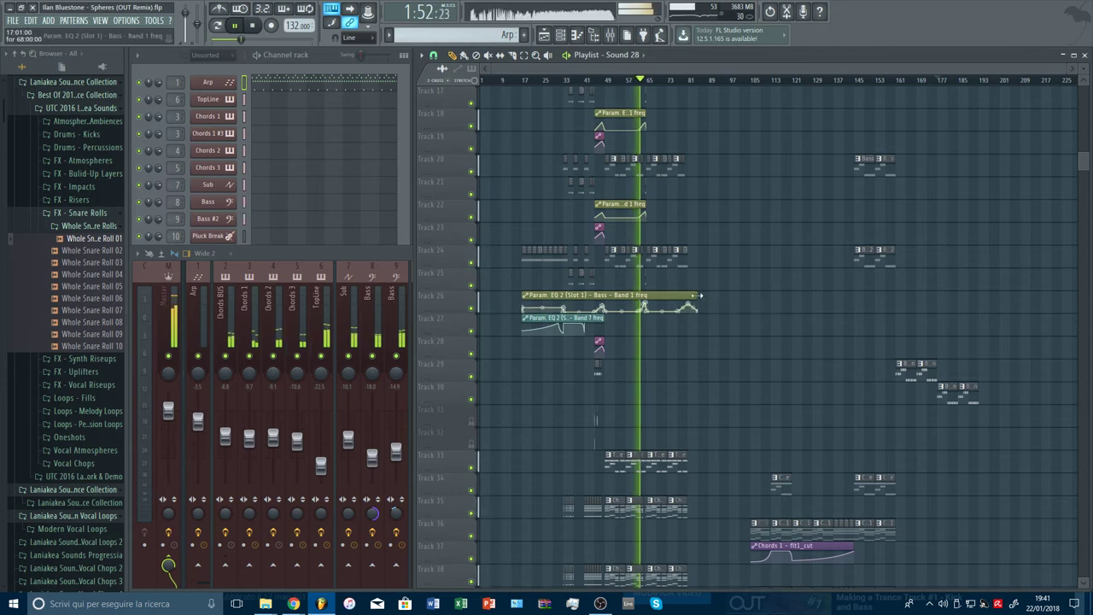
left_click_drag(696, 305, 889, 297)
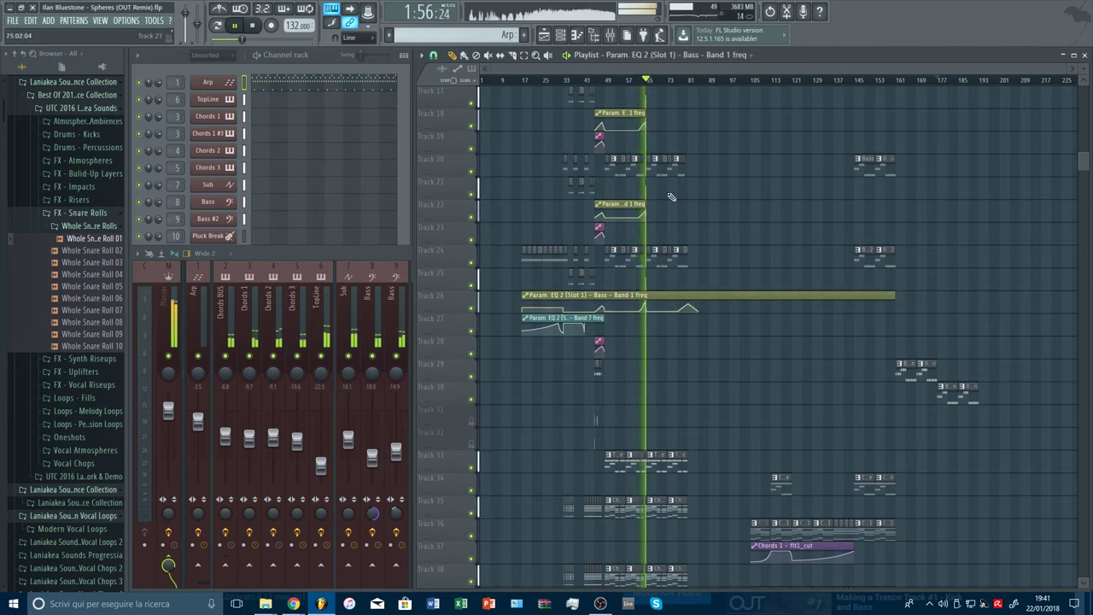
left_click_drag(645, 211, 892, 212)
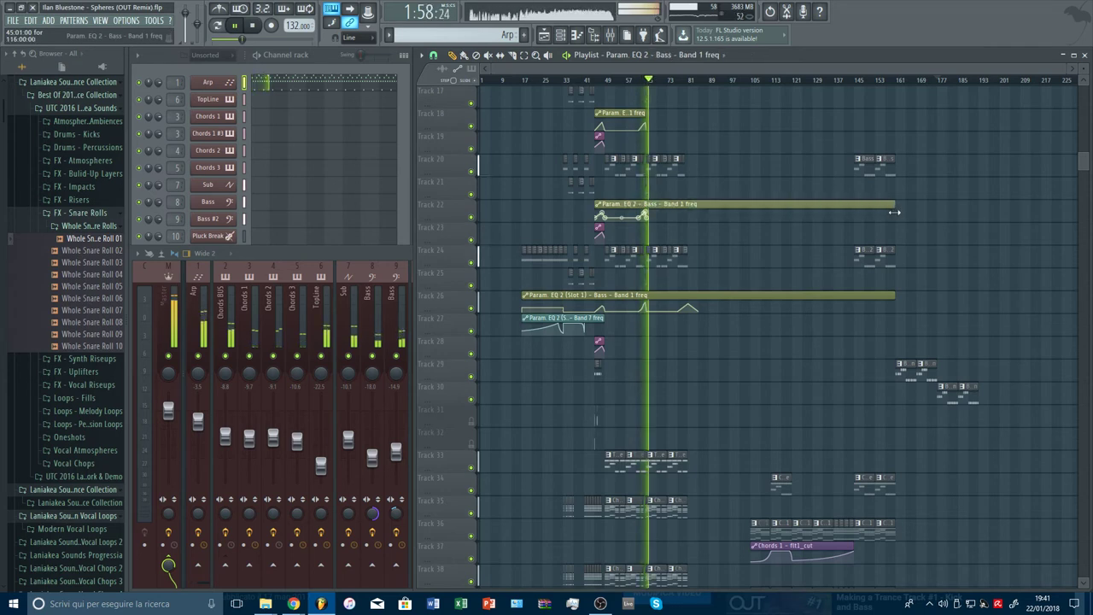
Extend the Sub Band 1 frequency automation clip on Track 18 and both Bass Band 1 clips to bar 193
scroll(769, 231, "up", 6)
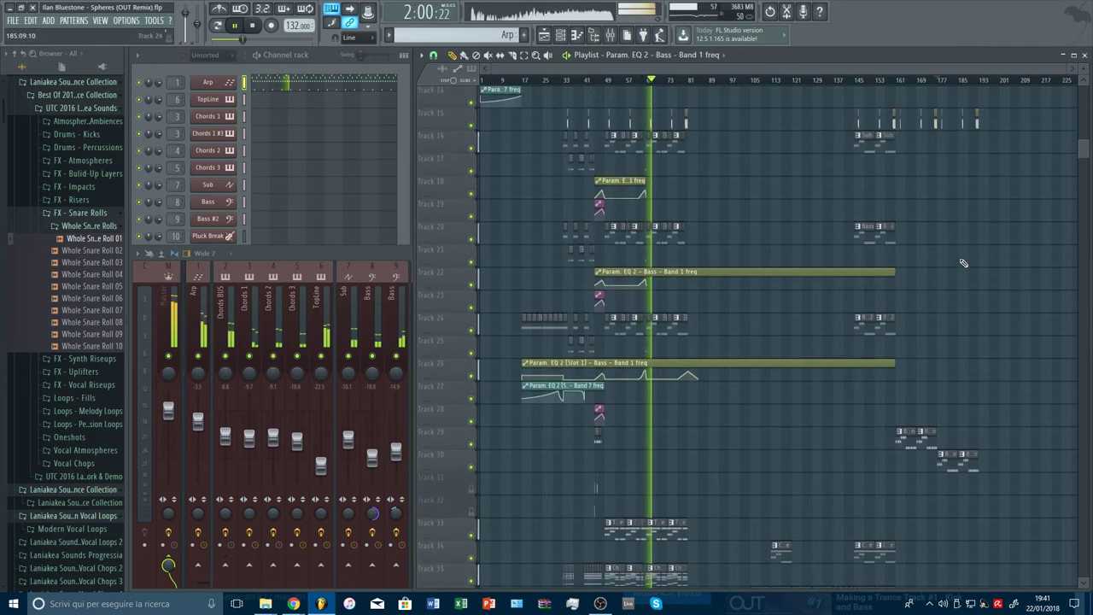
left_click_drag(648, 248, 967, 256)
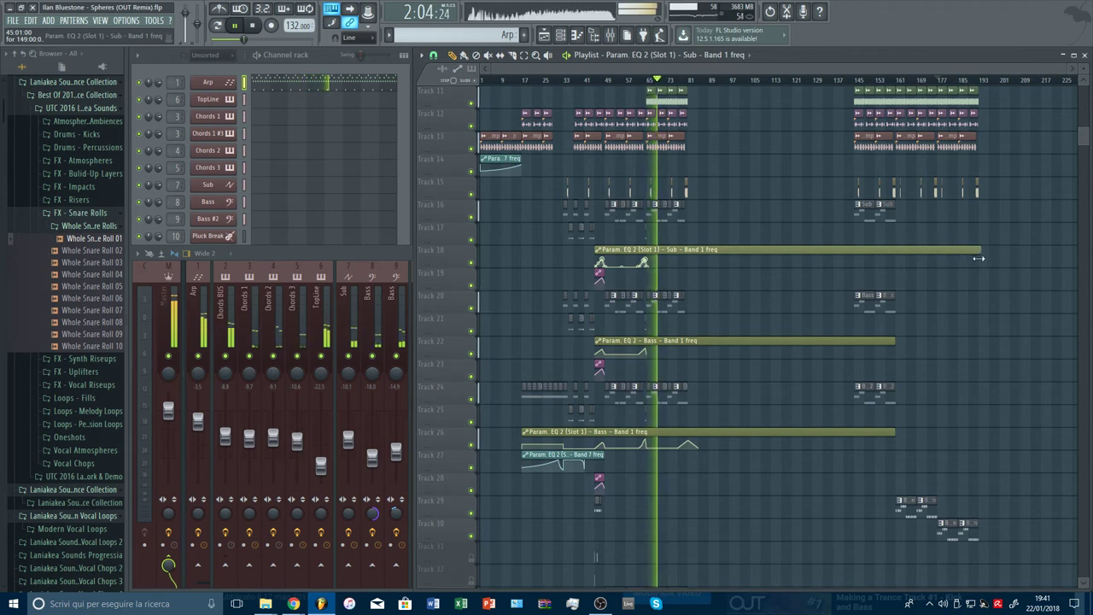
left_click_drag(895, 341, 971, 342)
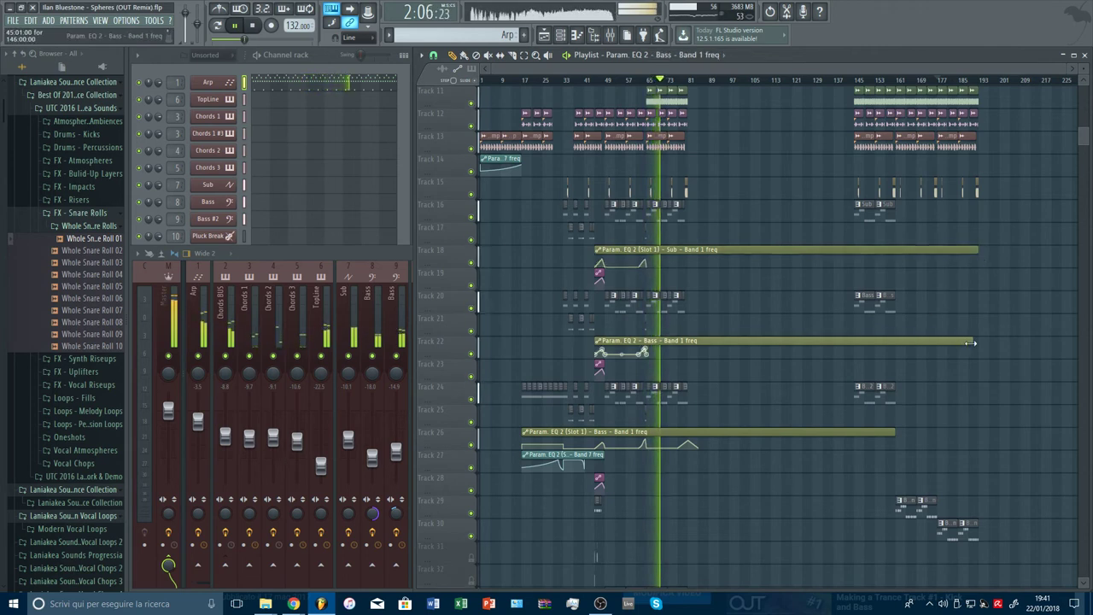
left_click_drag(895, 432, 974, 437)
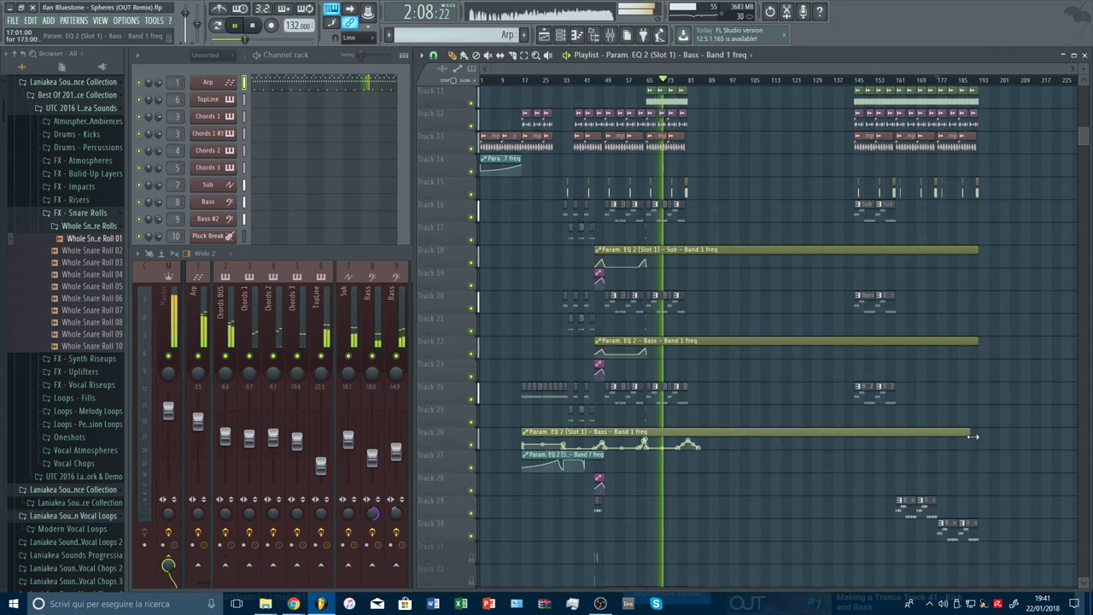
Add a low point at bar 145 to the Sub Band 1 frequency automation on Track 18
scroll(1003, 84, "up", 4)
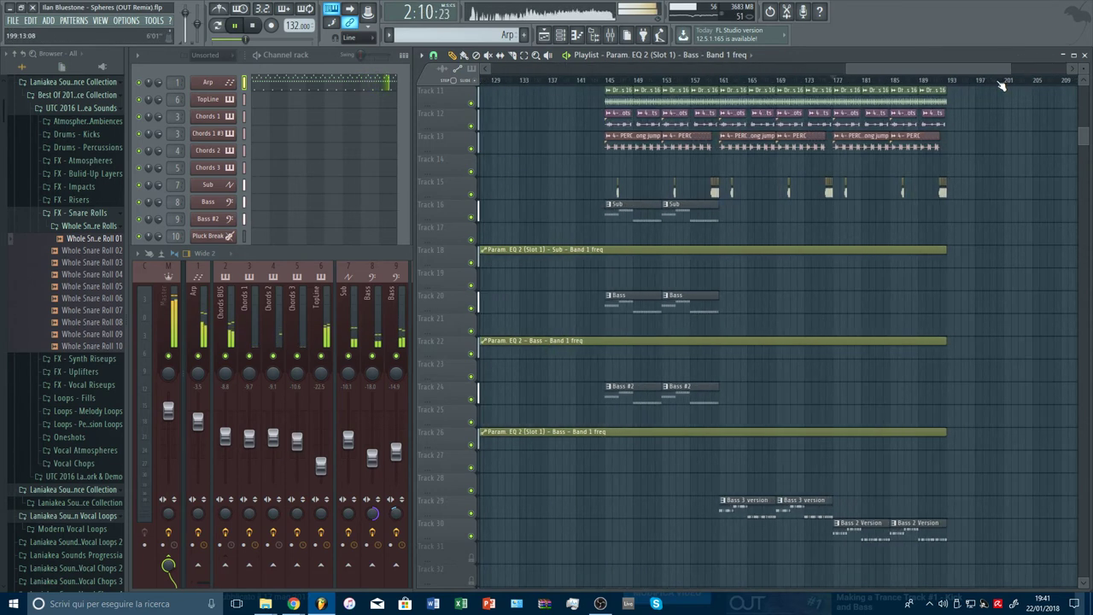
left_click_drag(848, 68, 670, 76)
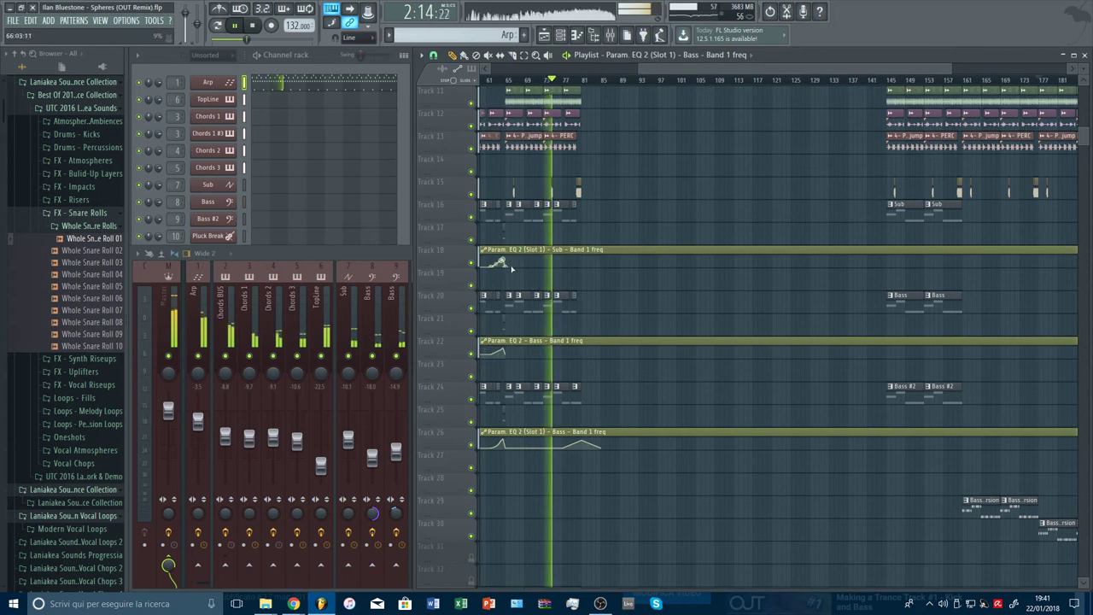
right_click(889, 267)
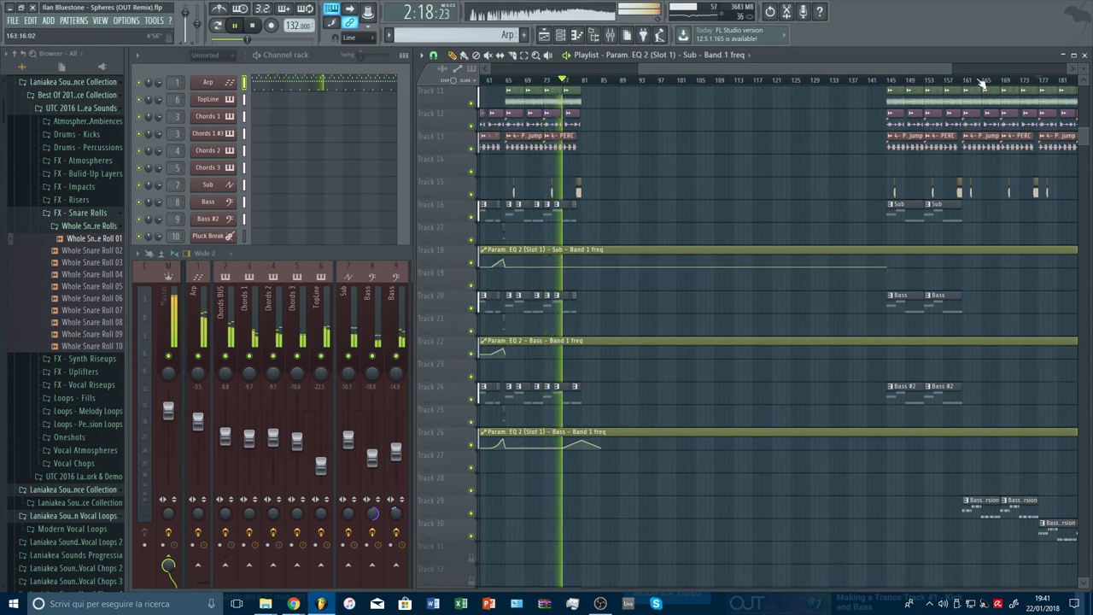
scroll(983, 81, "up", 2)
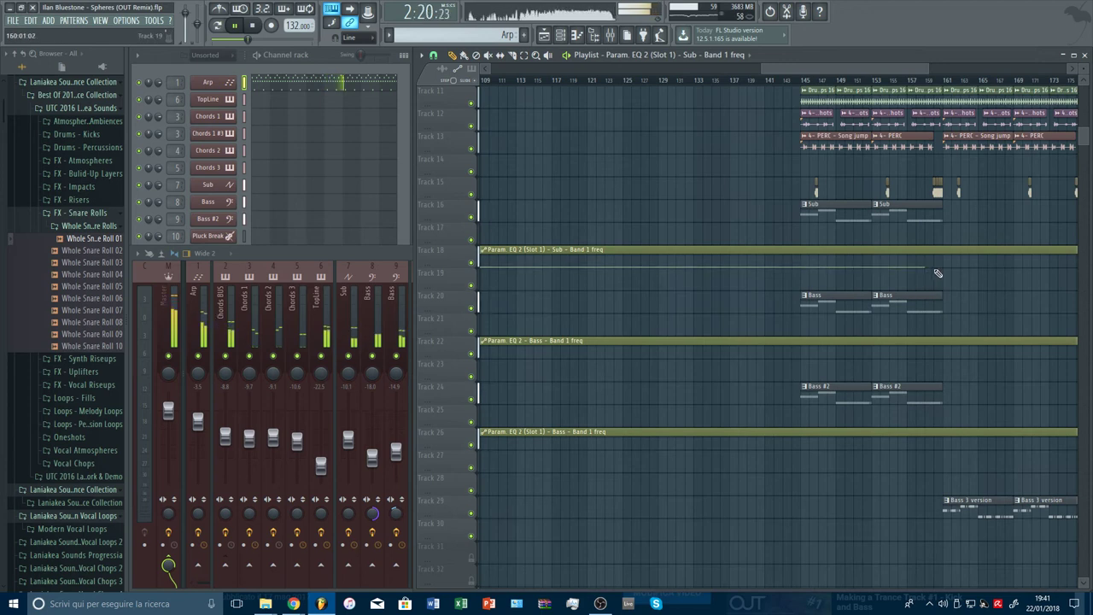
Copy the shape of the rise before bar 65 in the Sub automation, starting at bar 158, peaking just before bar 161 and dropping at 161
left_click_drag(893, 71, 738, 75)
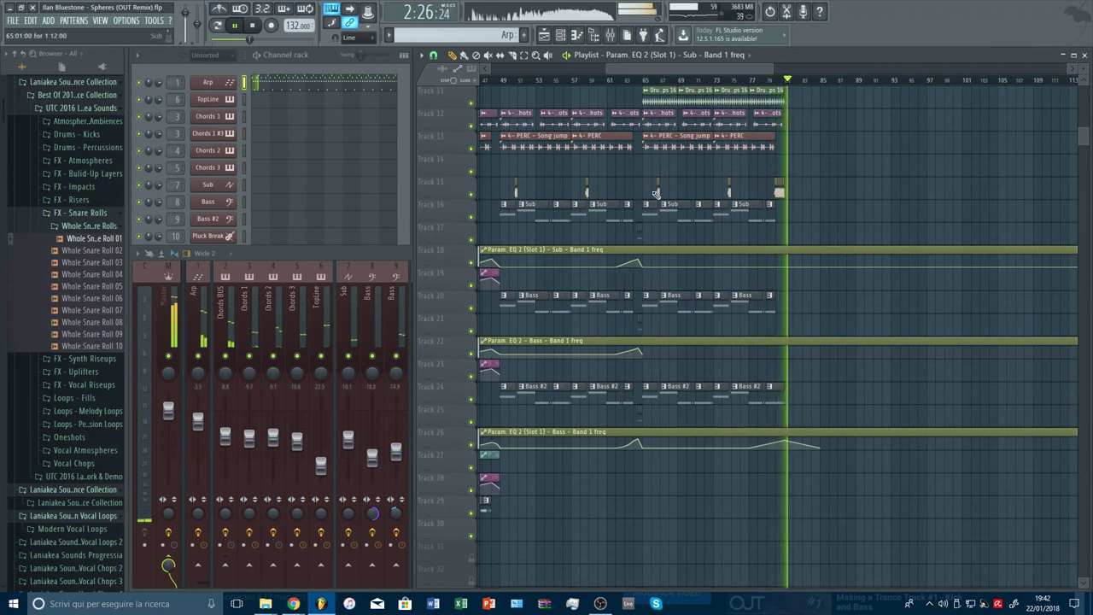
left_click_drag(710, 70, 872, 88)
left_click_drag(660, 68, 713, 83)
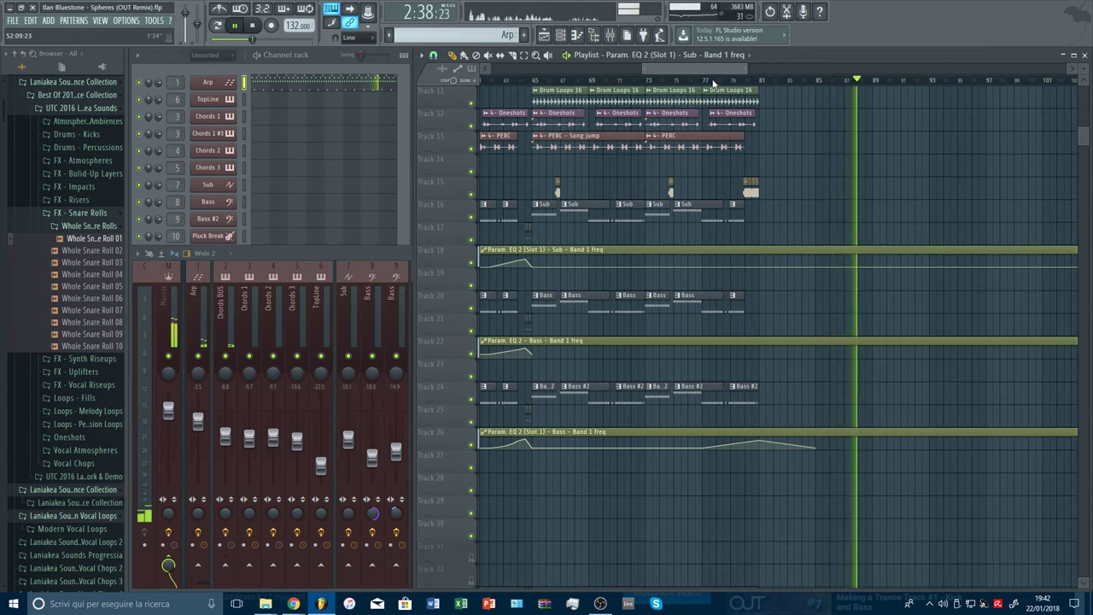
left_click_drag(713, 83, 921, 111)
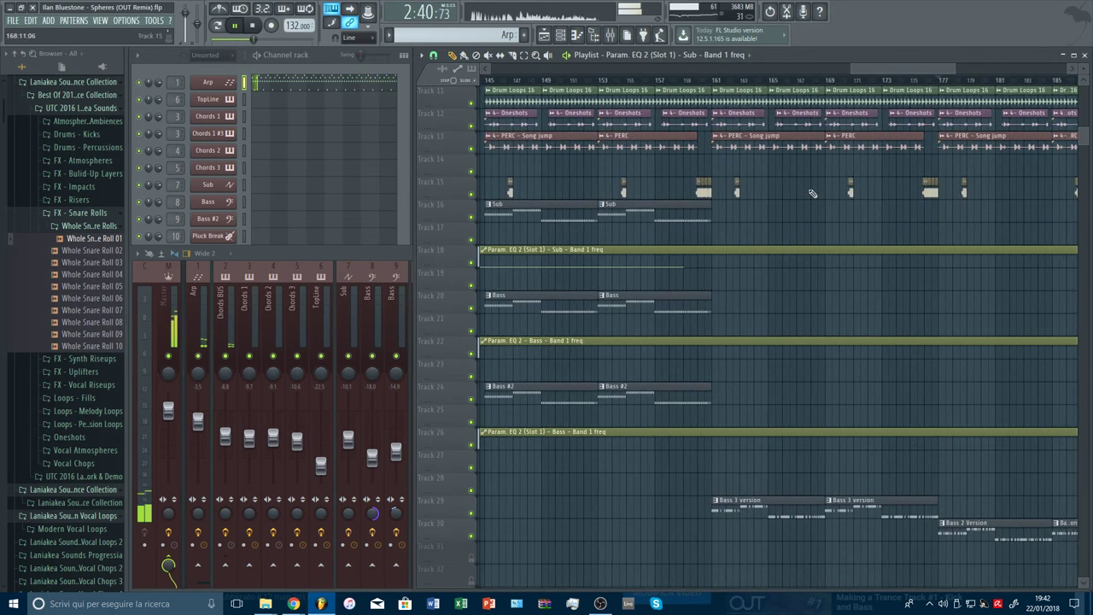
right_click(682, 269)
left_click(699, 284)
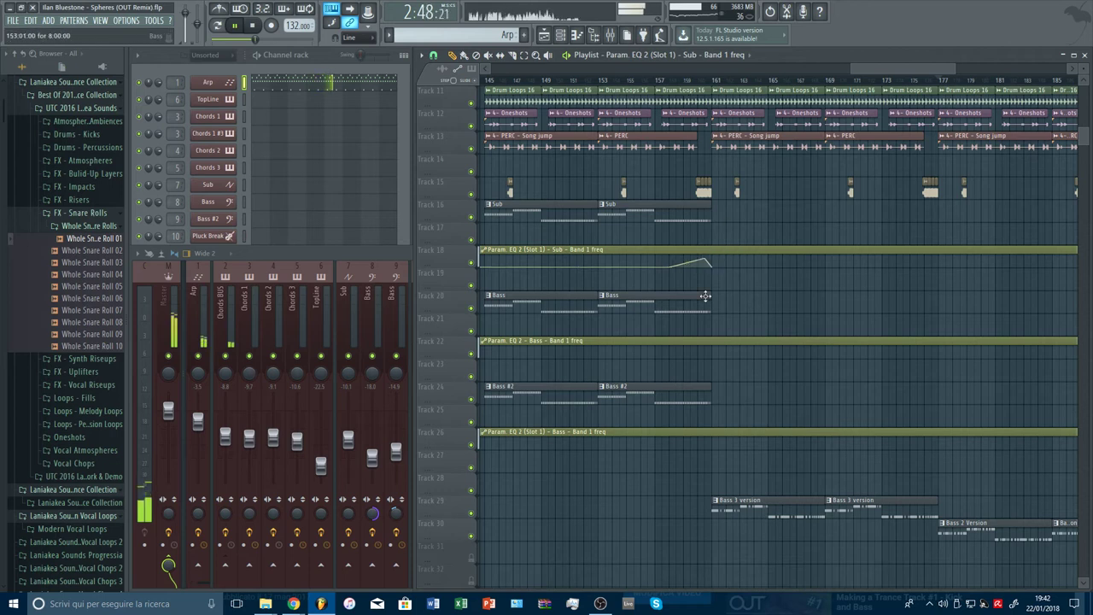
Add a rise from bar 158, peaking just before bar 161 and dropping at 161, to both Bass Band 1 frequency automations on Tracks 22 and 26
right_click(670, 356)
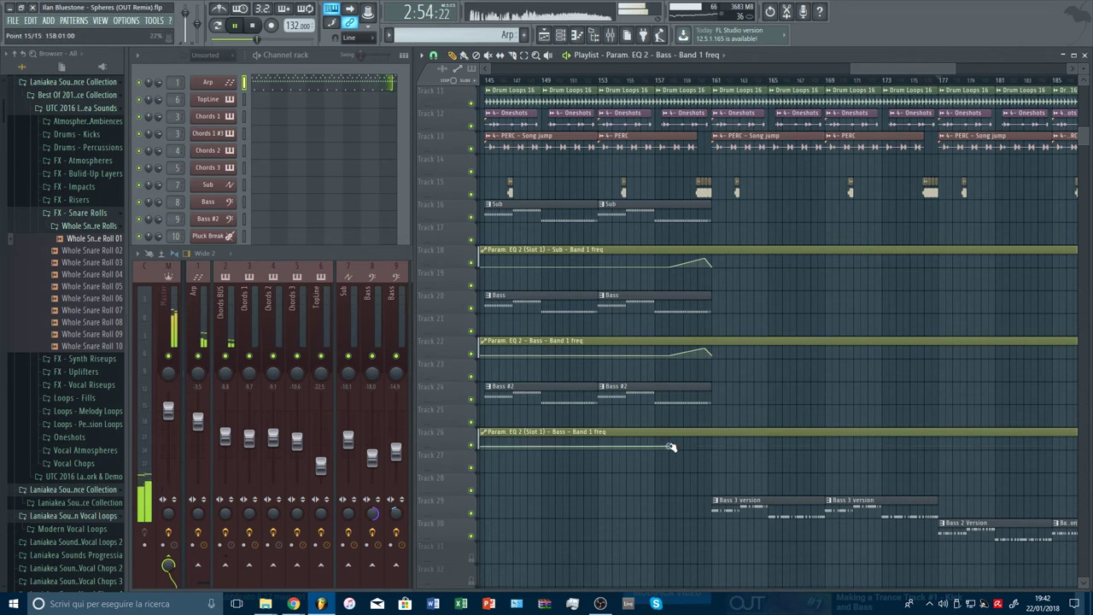
left_click_drag(672, 448, 671, 456)
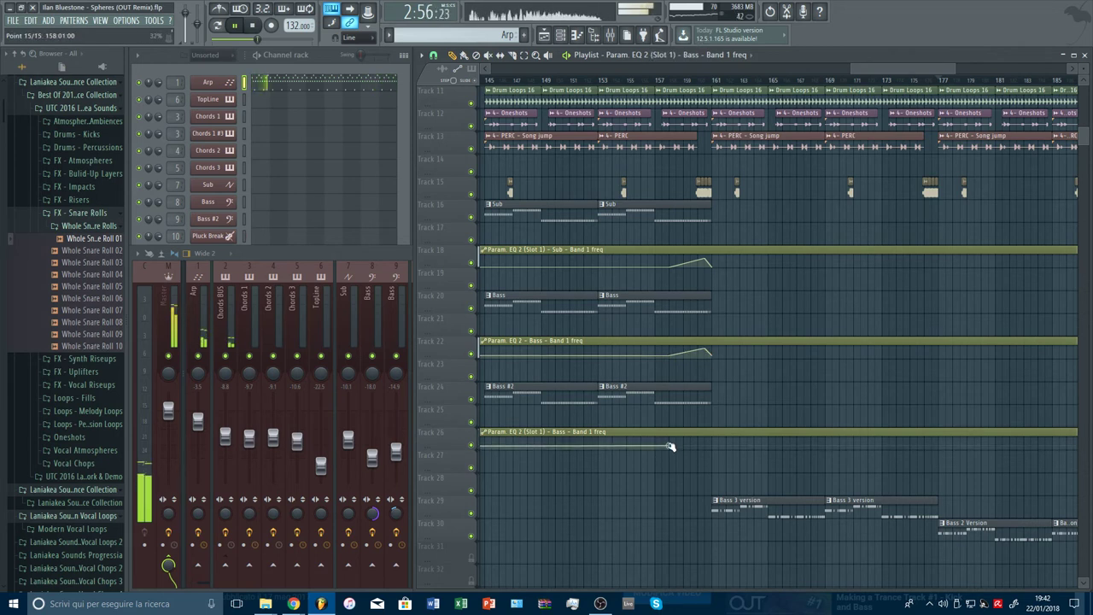
key("ctrl+z")
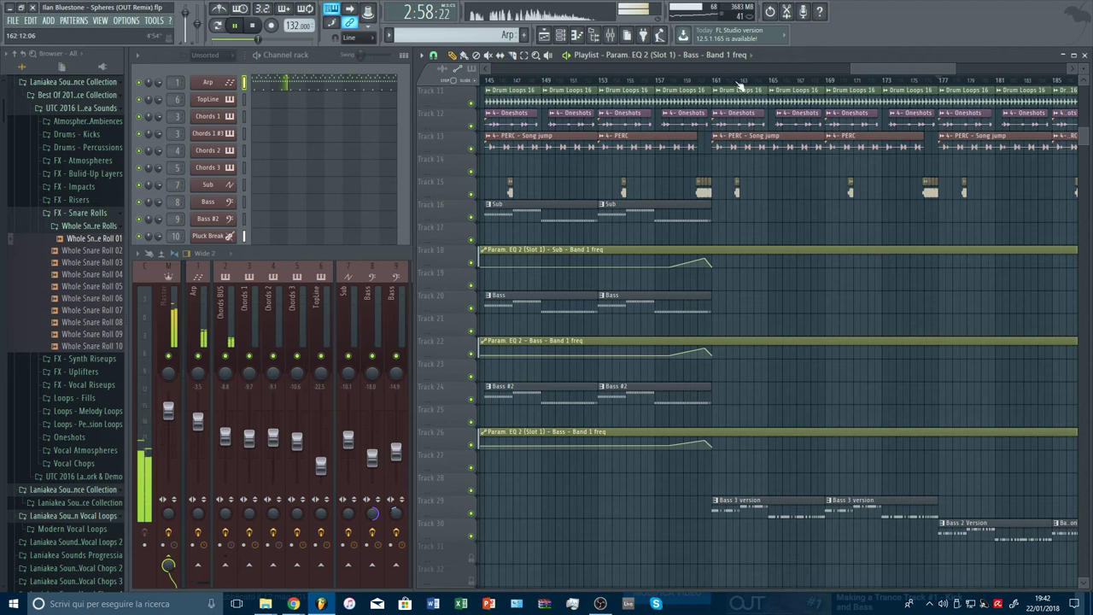
Move the last rise of the Sub and both Bass Band 1 frequency automations so it starts at bar 174 and drops at bar 177
scroll(722, 81, "down", 3)
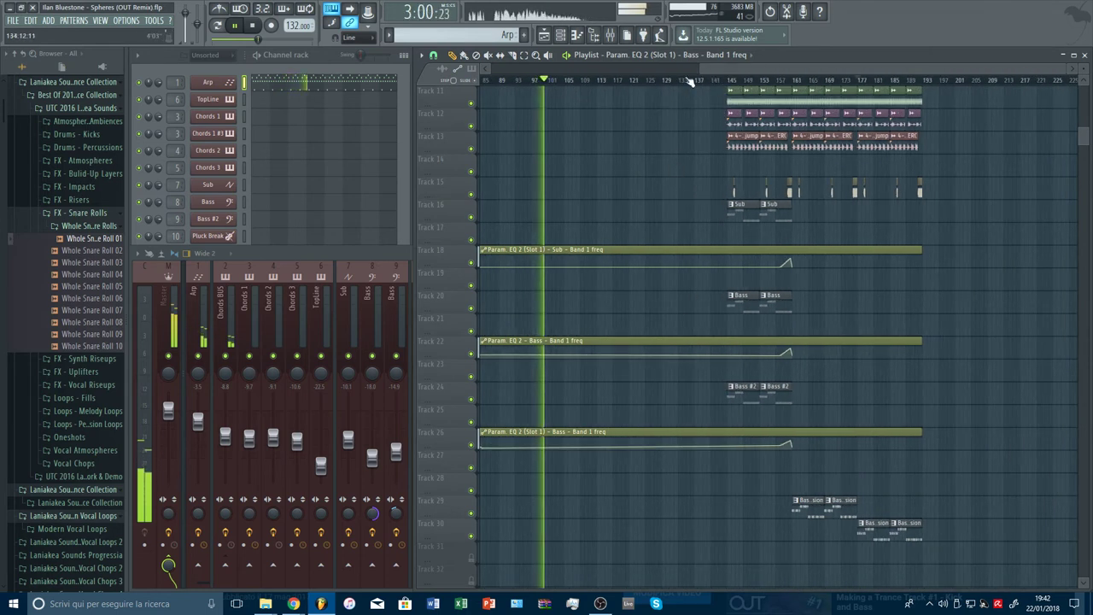
scroll(690, 82, "down", 2)
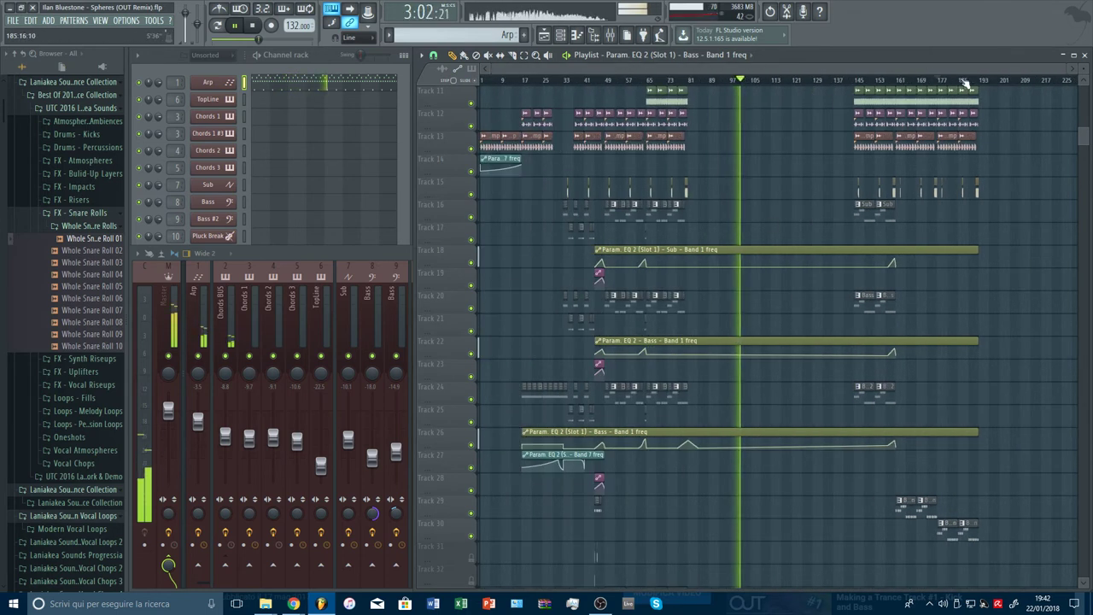
scroll(967, 81, "up", 3)
scroll(967, 81, "up", 2)
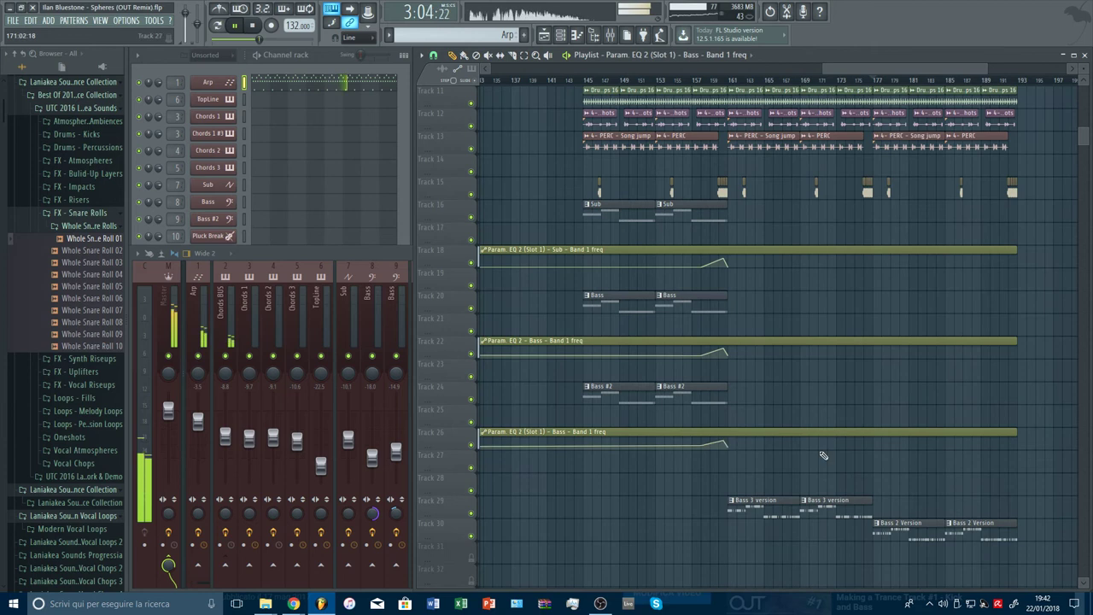
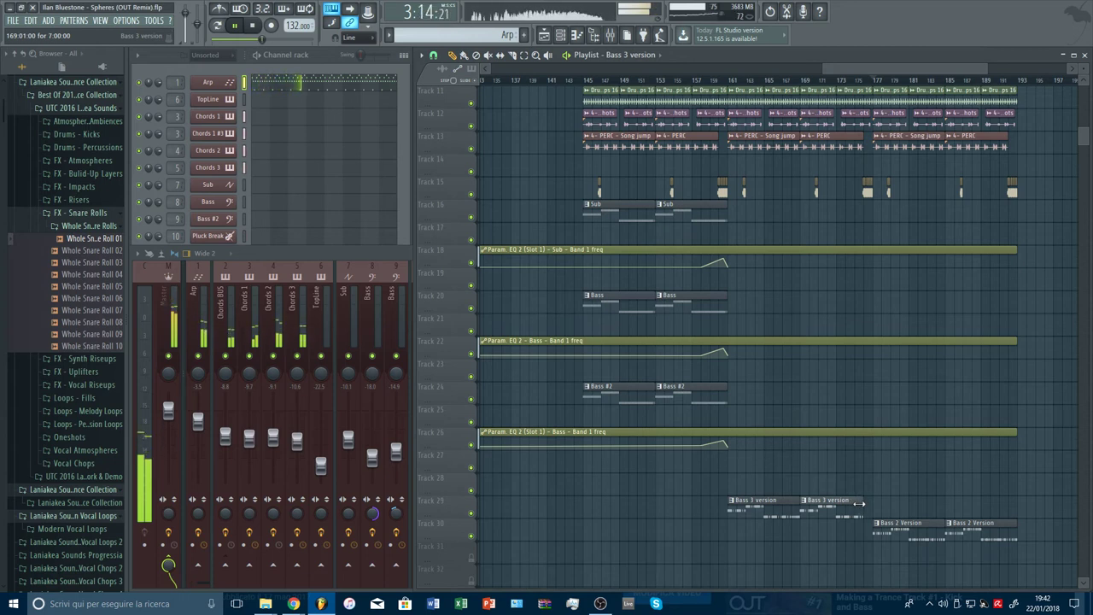
left_click_drag(703, 445, 848, 446)
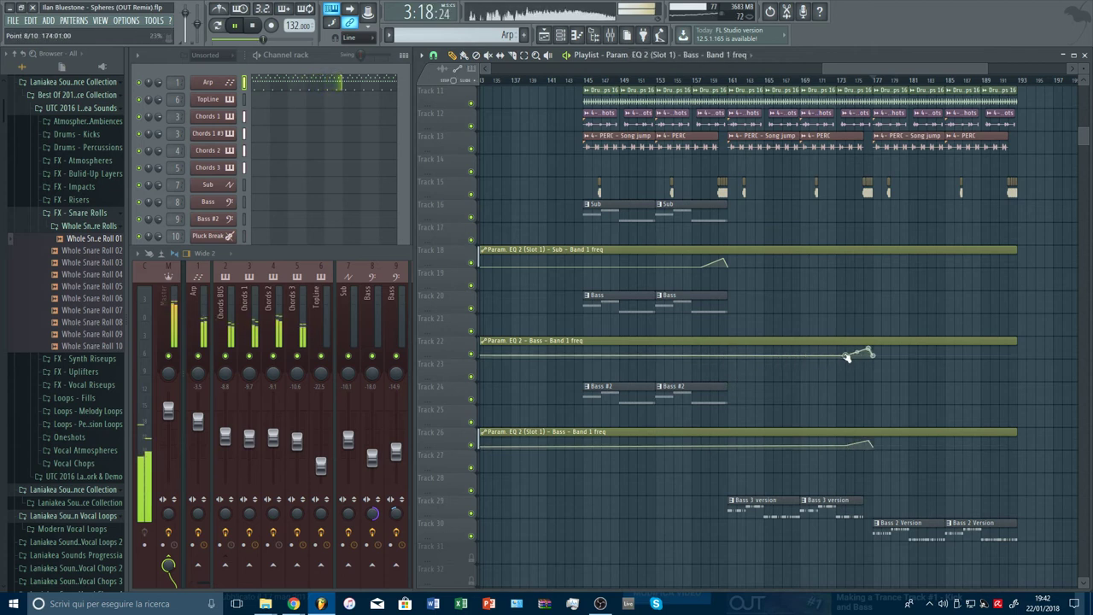
left_click(846, 357)
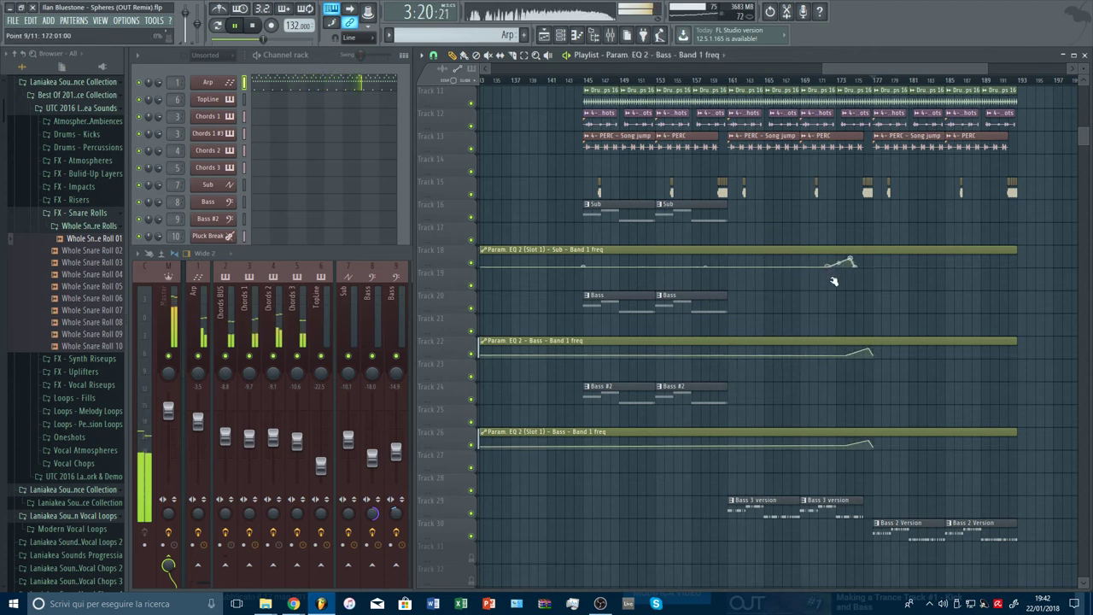
left_click_drag(847, 283, 846, 283)
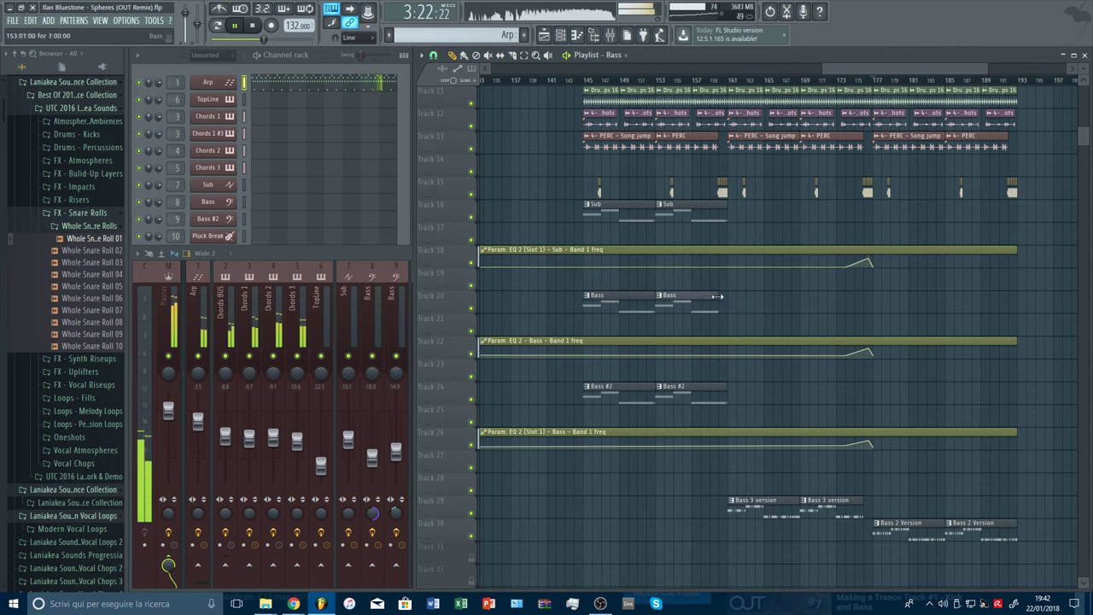
Shorten the second Sub, Bass and Bass #2 pattern clips so they end at bar 160
left_click_drag(717, 297, 718, 297)
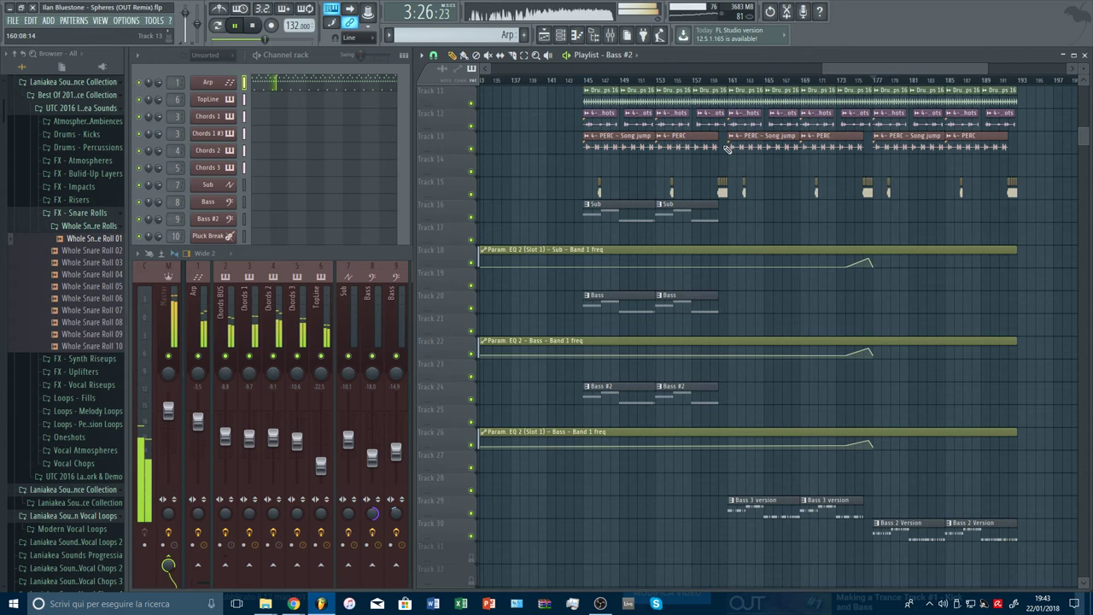
Copy the 12% value of the bar 85 point in the Track 26 Bass automation and paste it onto a new point at bar 158
scroll(723, 83, "down", 4)
right_click(637, 447)
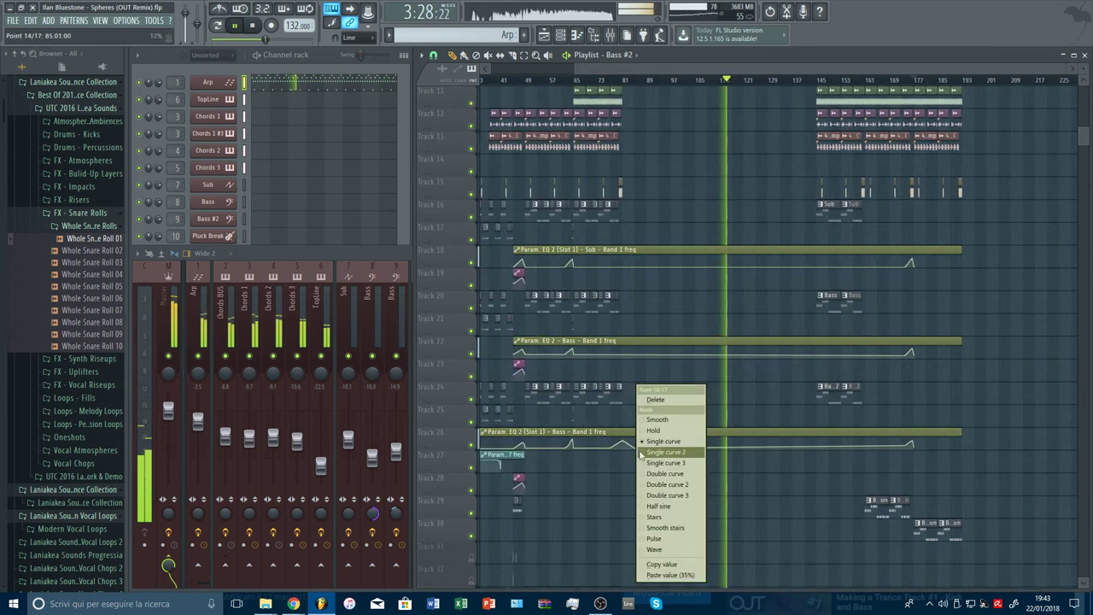
left_click(670, 565)
scroll(894, 85, "up", 4)
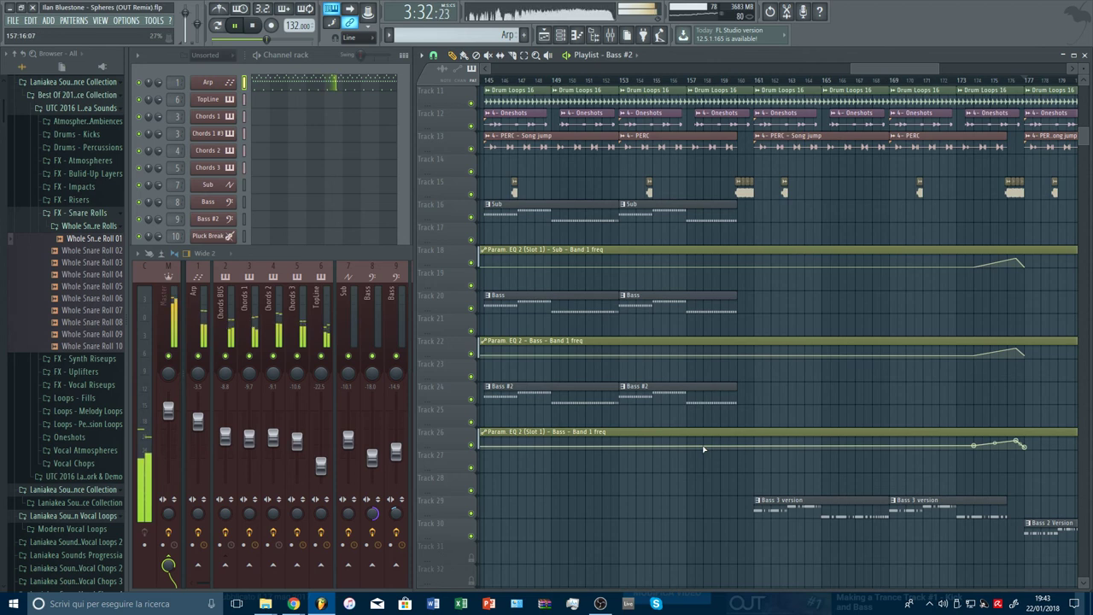
right_click(703, 447)
left_click(736, 575)
Add a peak of about 59% just before bar 161 on Track 26 and paste 12% onto the bar 161 and bar 174 points
right_click(746, 443)
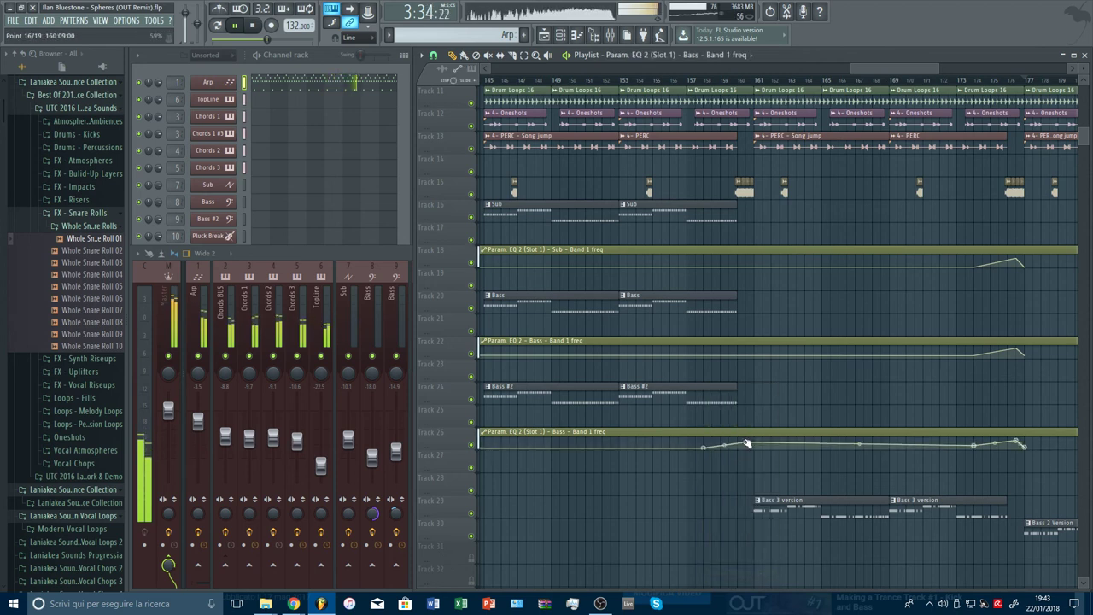
right_click(755, 447)
left_click(776, 572)
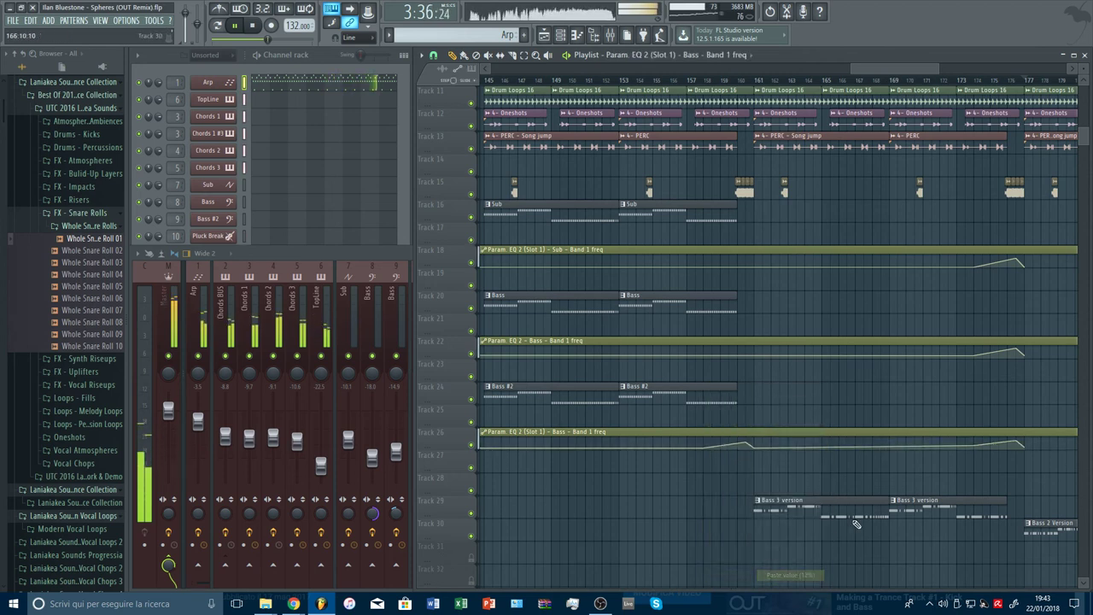
right_click(752, 445)
right_click(974, 445)
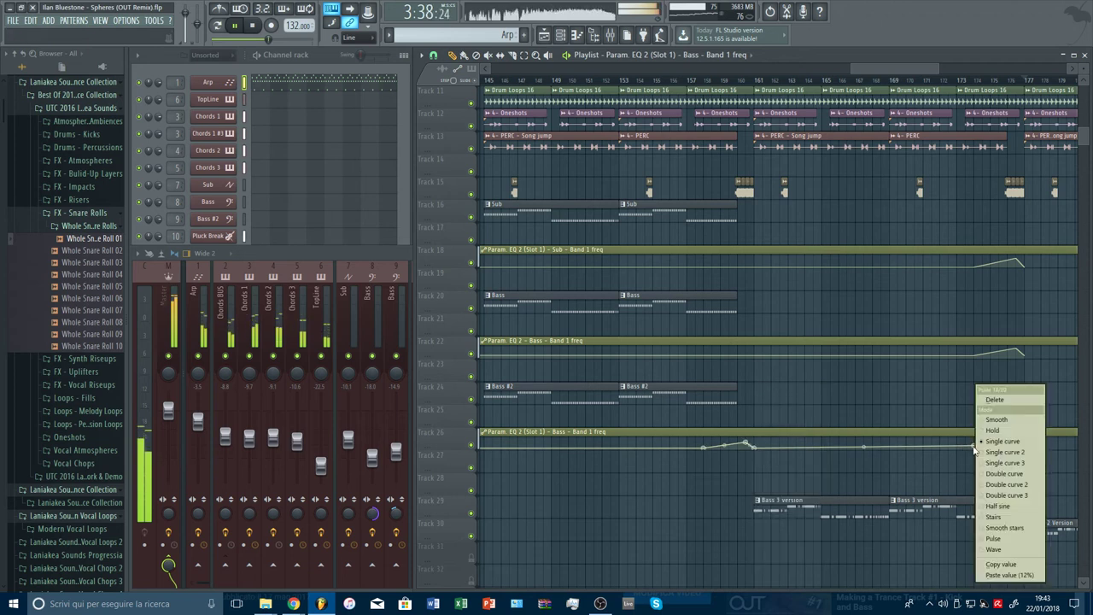
left_click(995, 575)
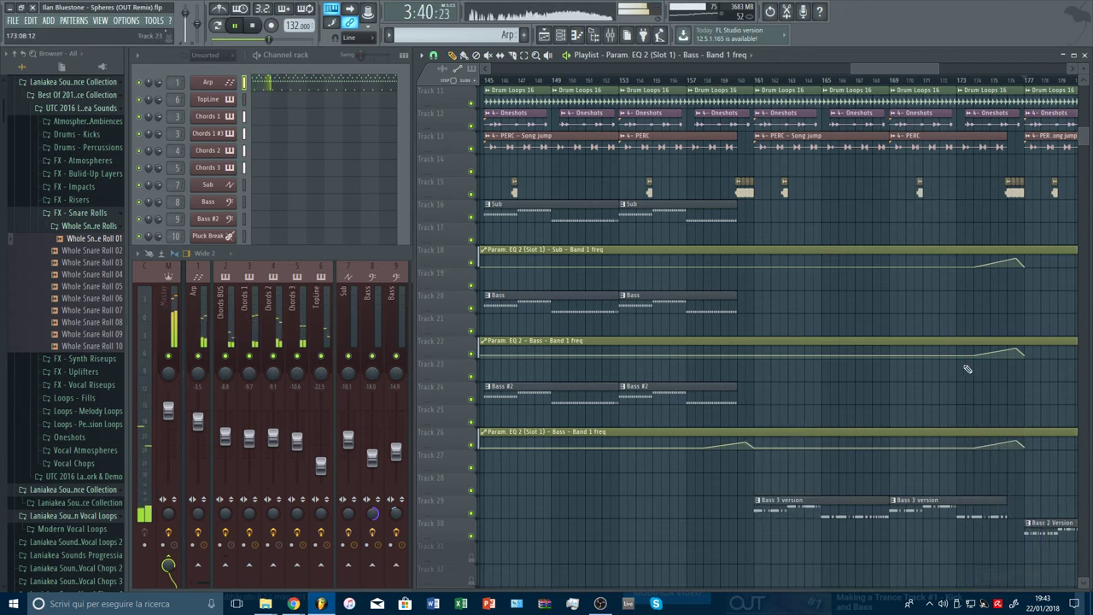
Copy the 32% value of the bar 65 point in the Track 22 Bass automation and paste it onto a new point at bar 158
scroll(801, 84, "down", 6)
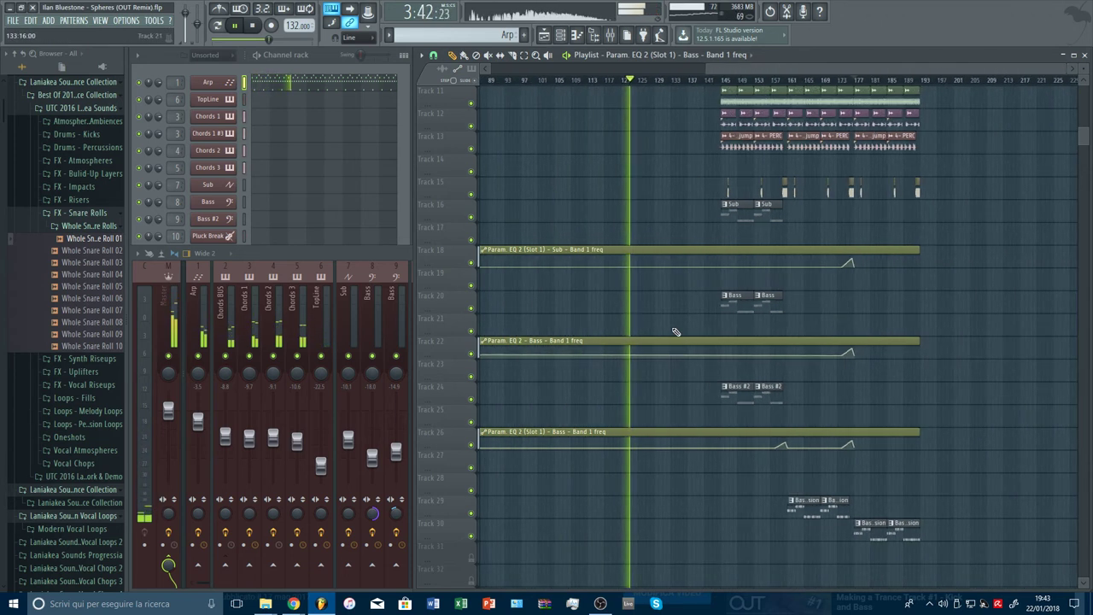
scroll(672, 84, "down", 2)
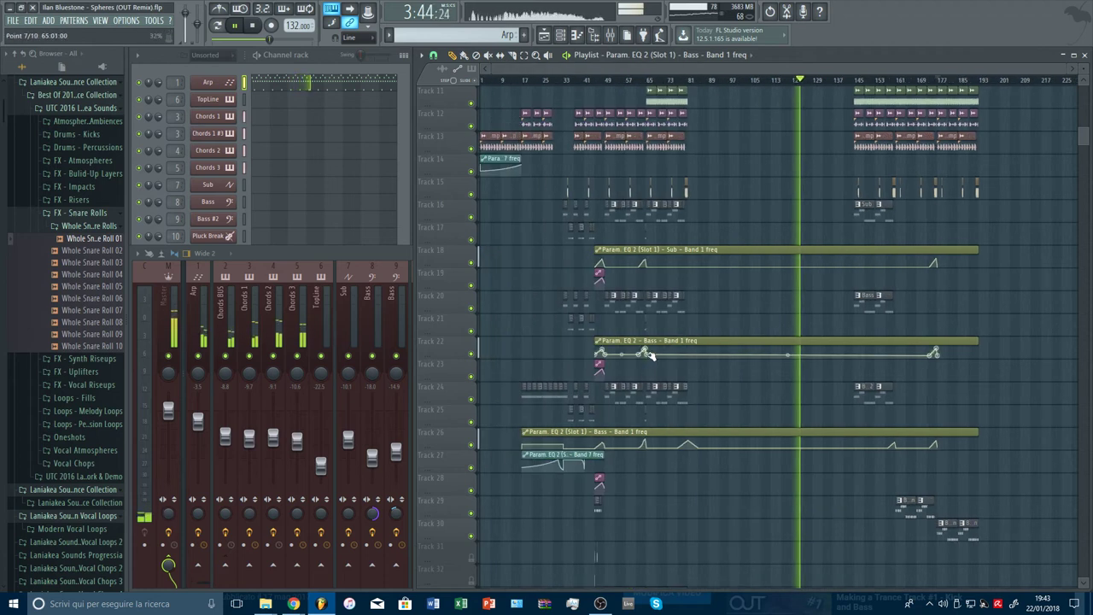
right_click(648, 353)
left_click(683, 531)
scroll(717, 365, "up", 5)
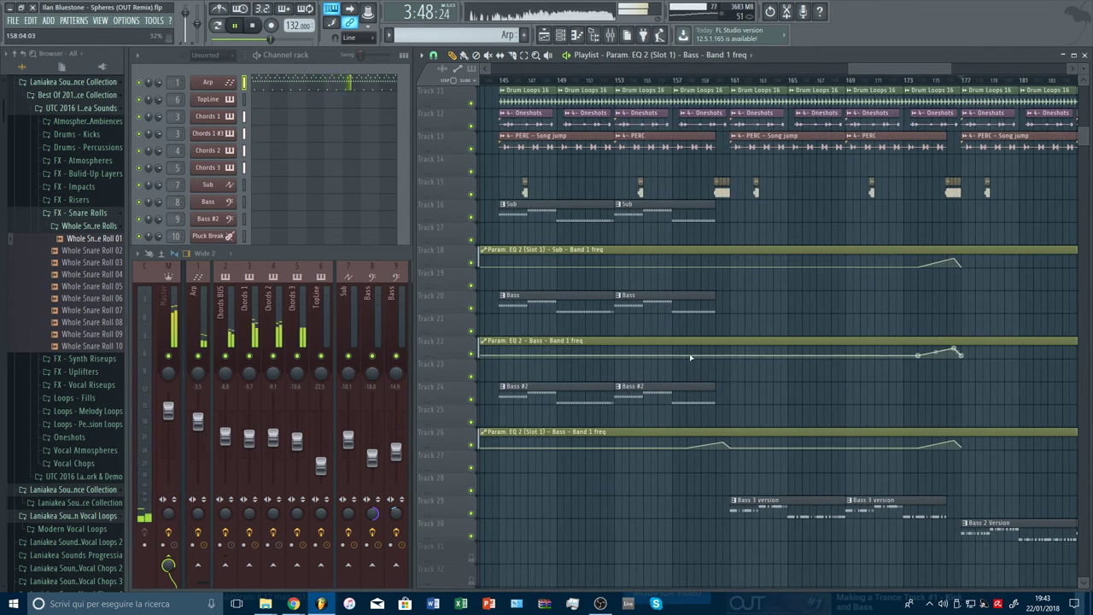
right_click(687, 357)
right_click(688, 356)
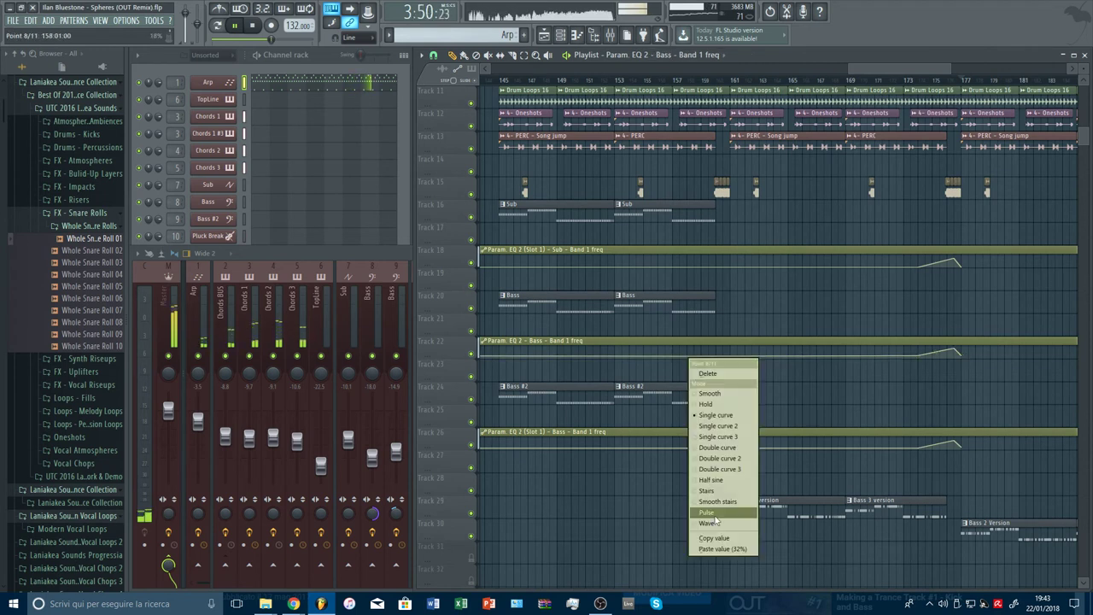
left_click(723, 549)
Add a peak just before bar 161 on Track 22 and paste 32% onto the bar 161 and bar 174 points
right_click(724, 354)
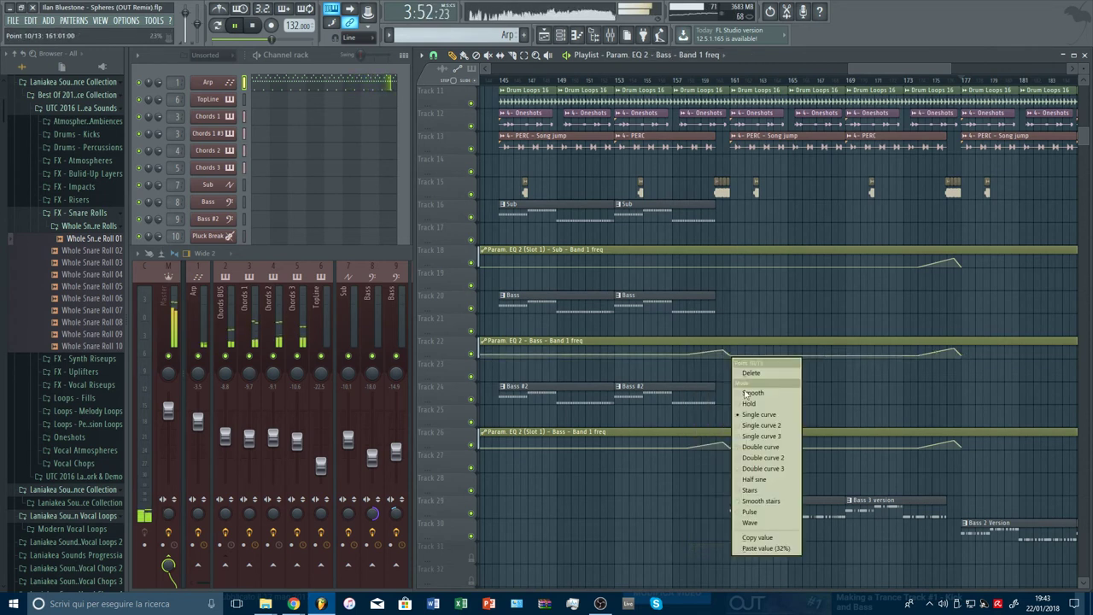
left_click(760, 551)
right_click(917, 353)
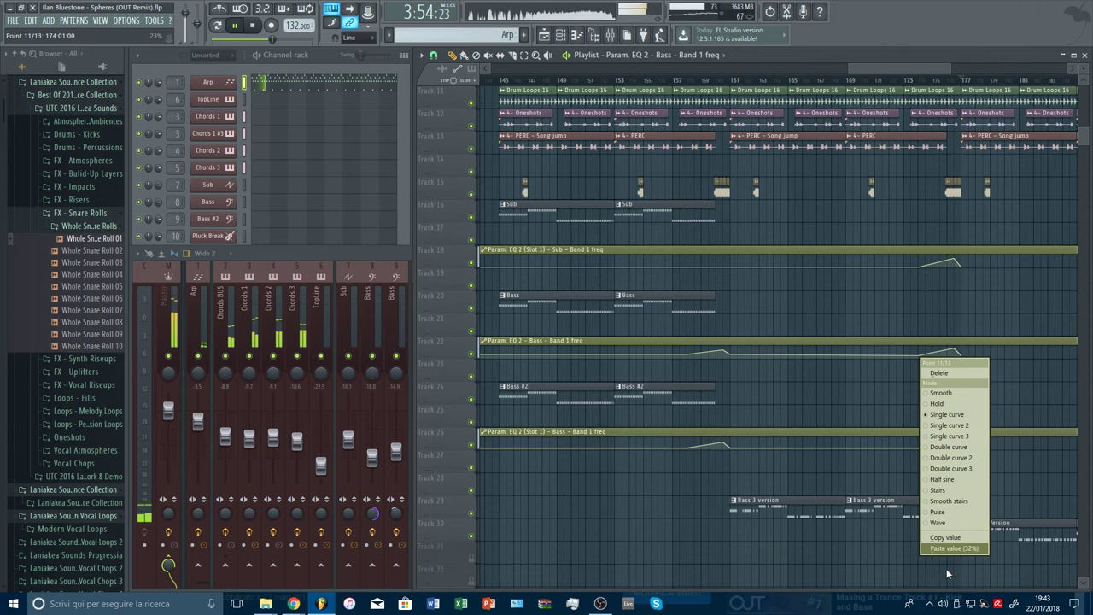
left_click(944, 548)
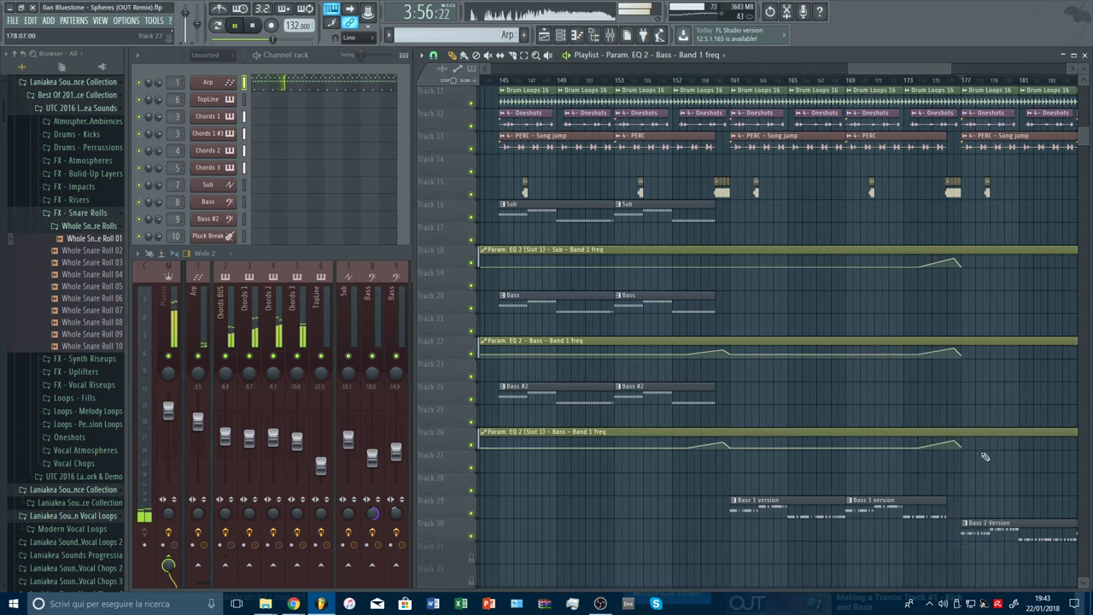
Extend the second Bass 3 version clip on Track 29 to bar 177
left_click_drag(946, 506, 961, 506)
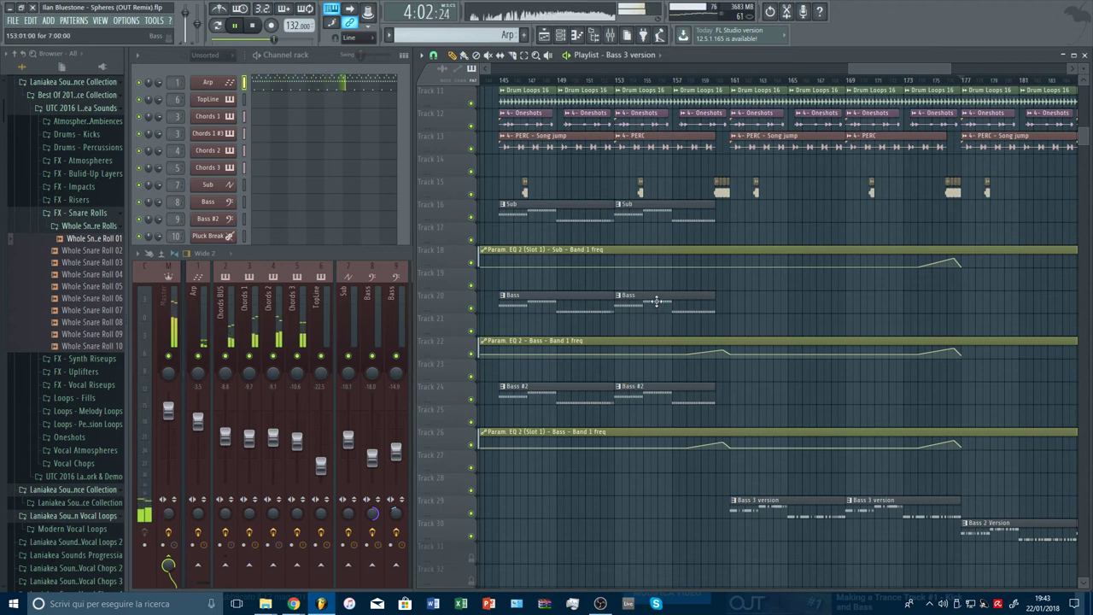
Slice the Sub, Bass and Bass #2 clips around the short FX hits just before bars 147 and 155
scroll(521, 82, "up", 4)
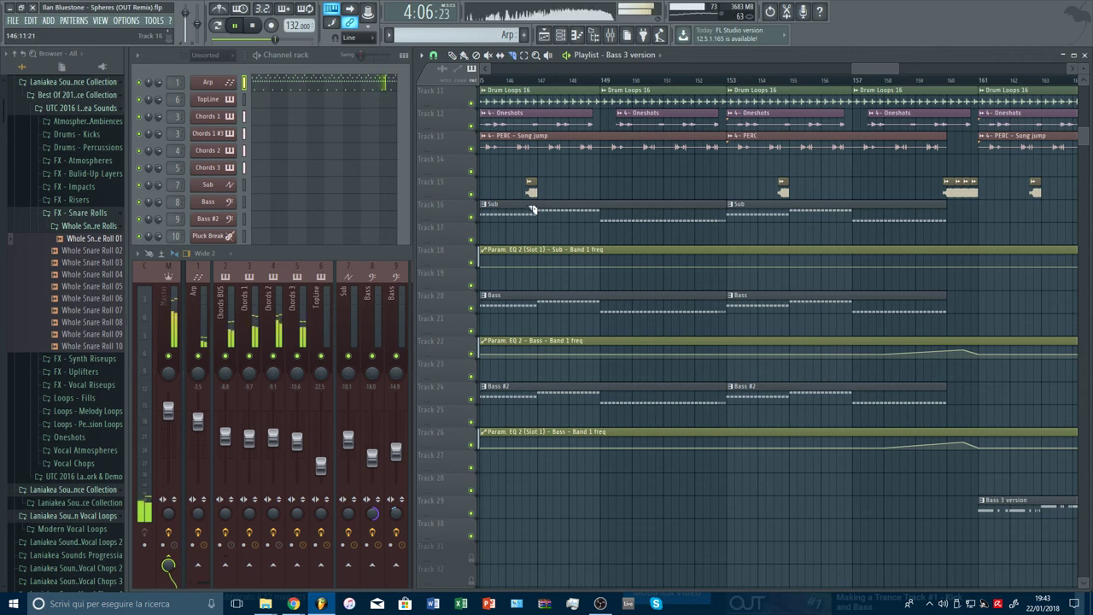
left_click_drag(531, 219, 543, 216)
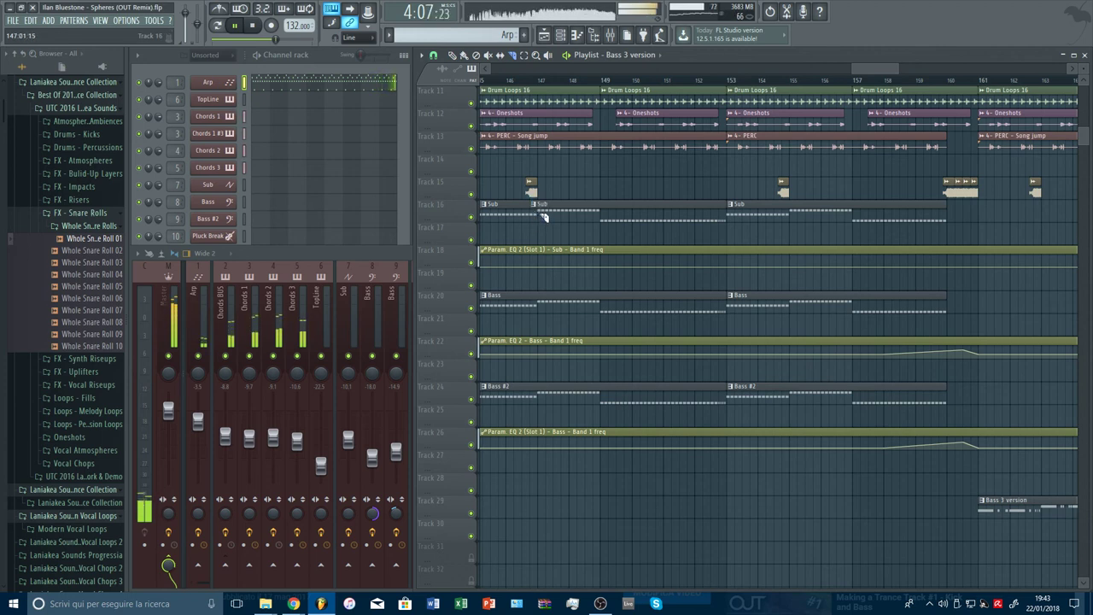
left_click(532, 309)
left_click(533, 393)
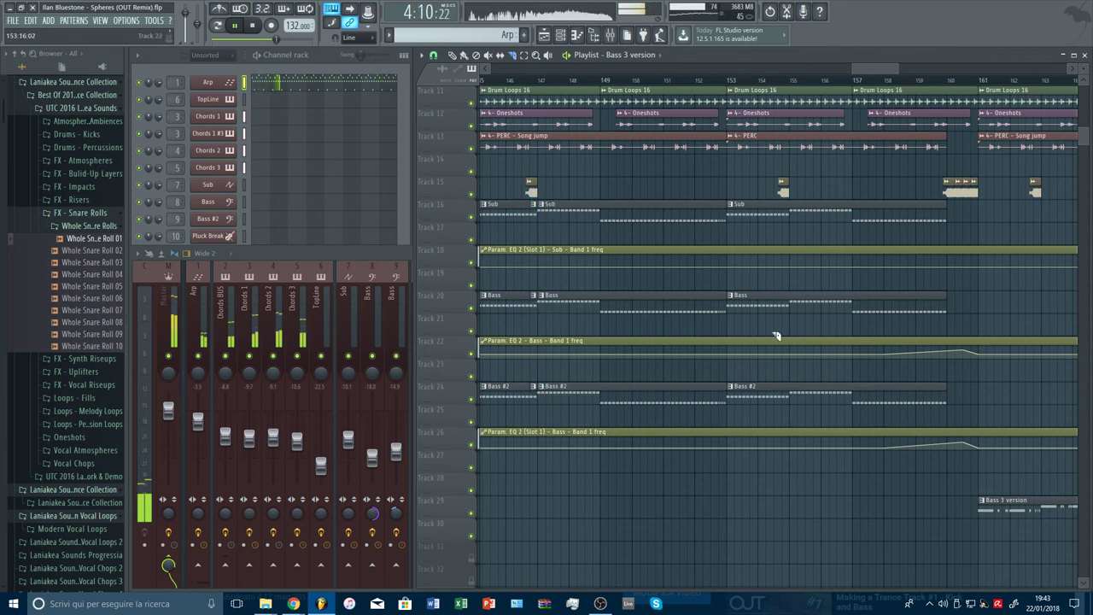
left_click(789, 219)
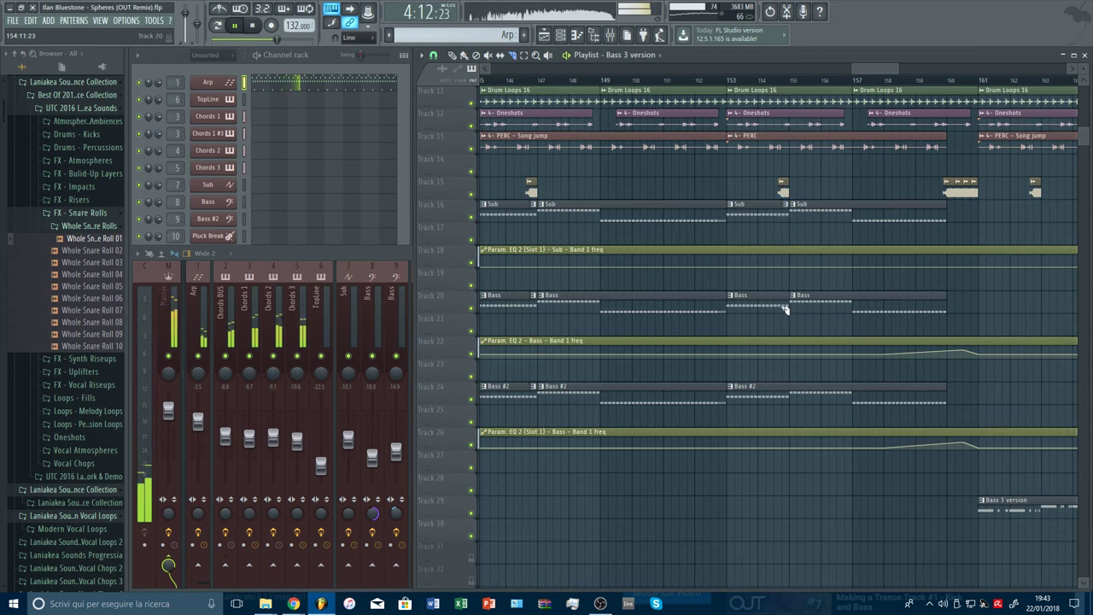
left_click(788, 399)
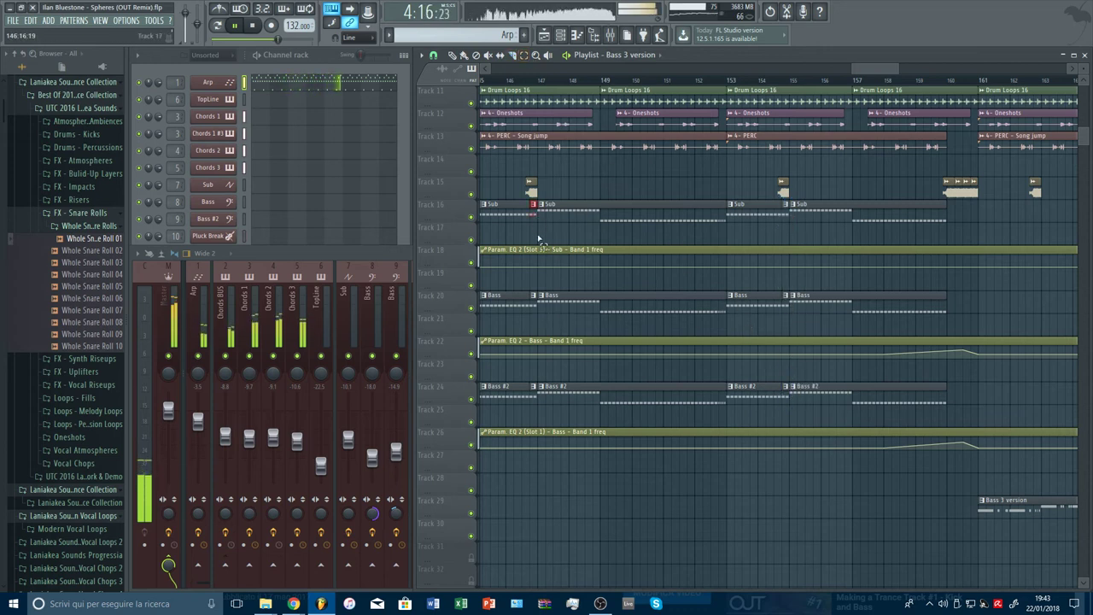
Delete the short Sub, Bass and Bass #2 slices just before bars 147 and 155
left_click(783, 395, "ctrl+shift")
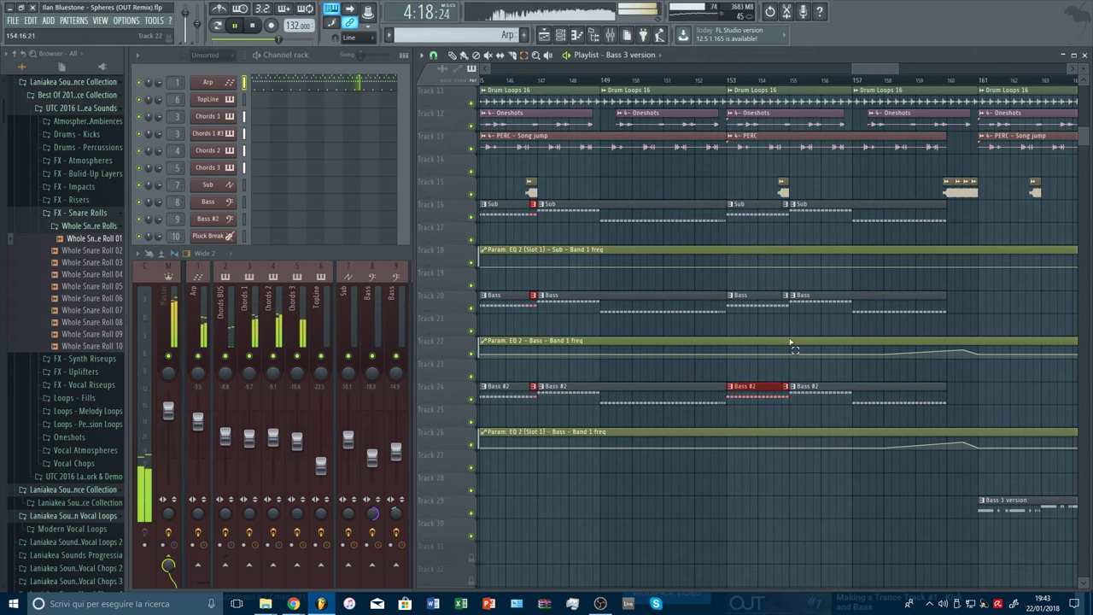
left_click(721, 329, "ctrl")
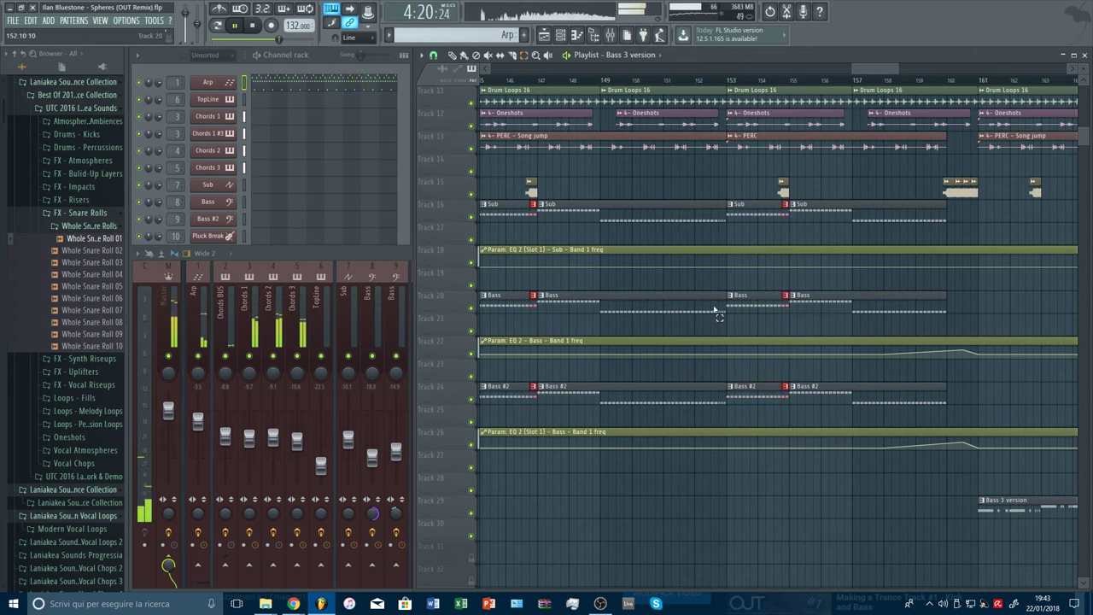
key("Delete")
Slice out and delete the short pieces of the Bass 3 version and Bass 2 Version clips just before bars 163, 171, 179 and 187
left_click_drag(868, 68, 902, 72)
scroll(610, 459, "down", 2)
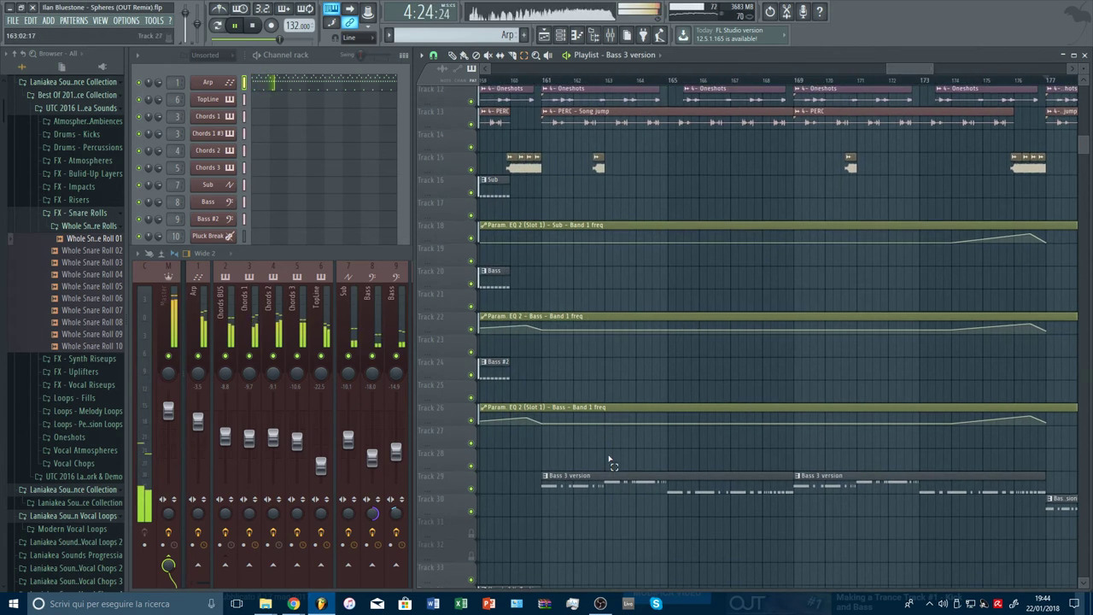
key("c")
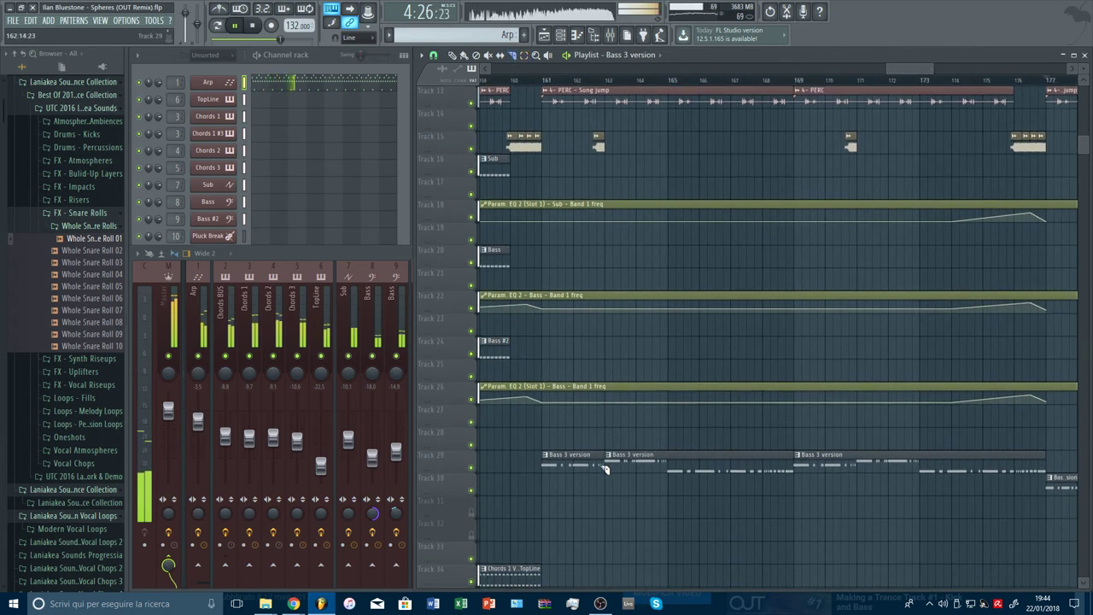
left_click(603, 460)
left_click(859, 459)
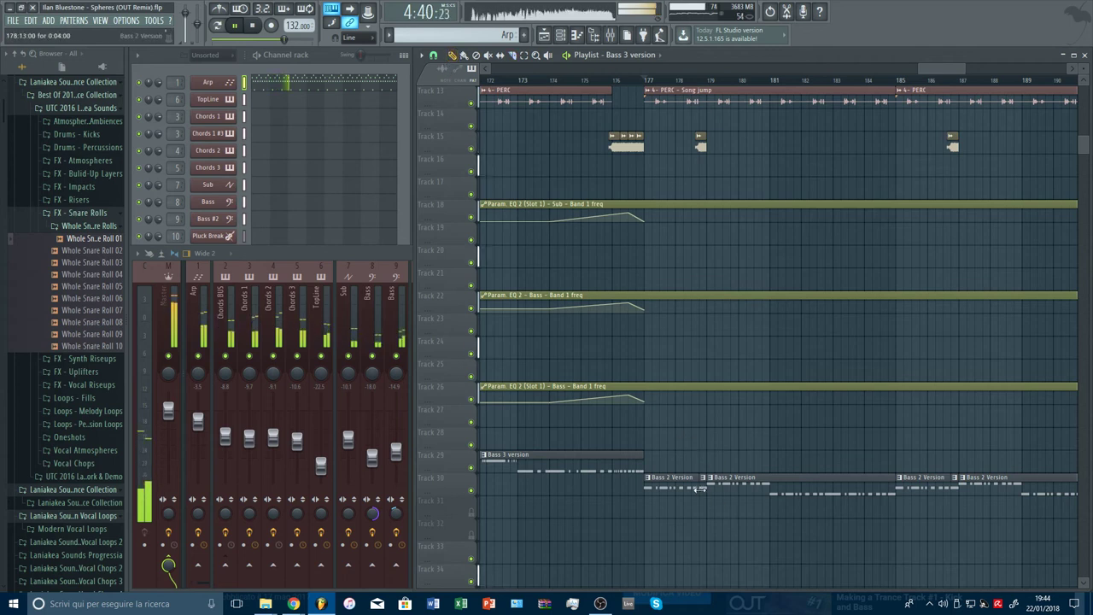
right_click(955, 490)
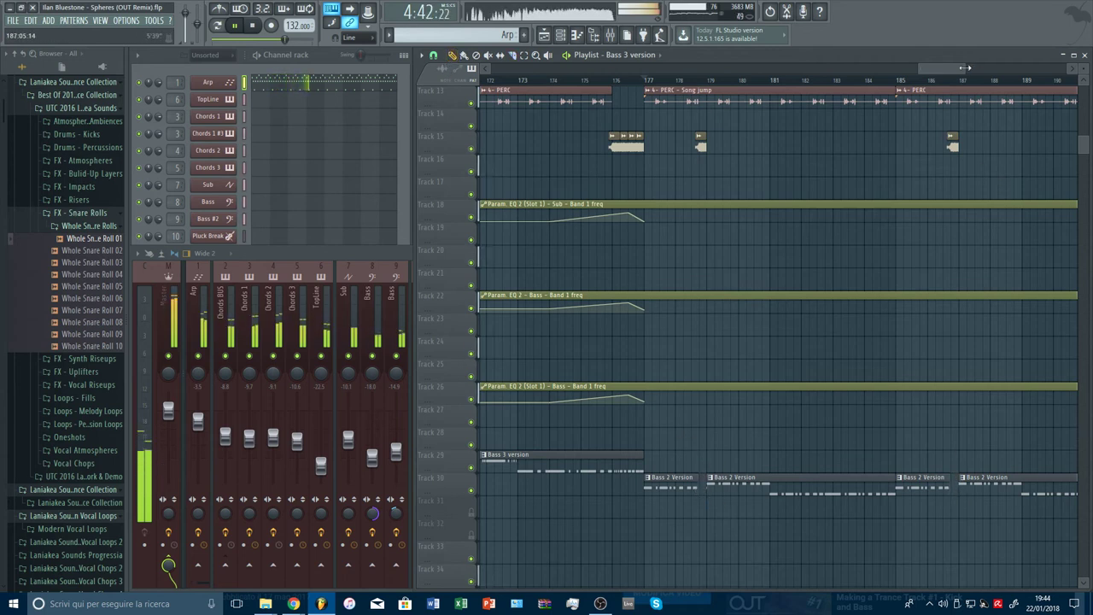
Add a rise from about bar 189 to the clip's end at bar 193 in the Sub Band 1 frequency automation on Track 18
left_click_drag(965, 68, 972, 89)
scroll(962, 86, "down", 3)
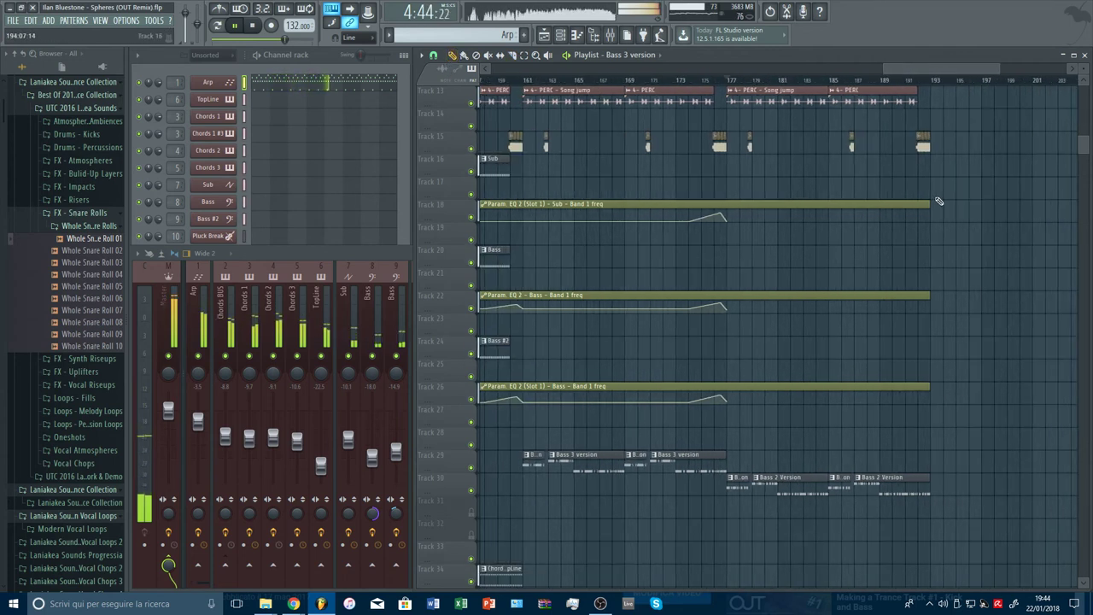
right_click(882, 222)
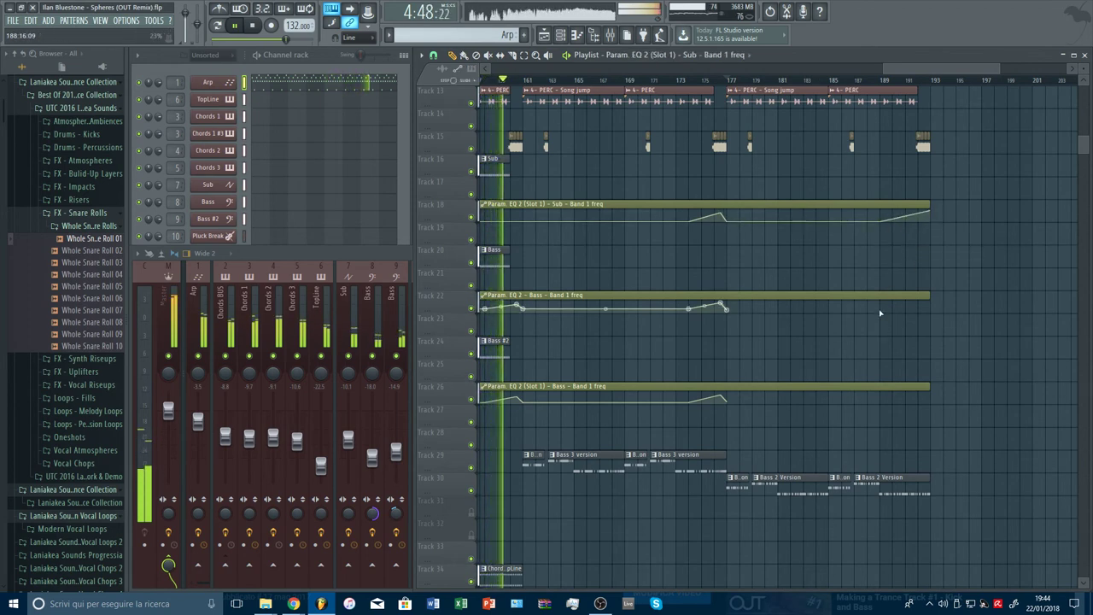
Extend the Param. EQ 2 - Bass - Band 1 freq automation flat from bar 177 to 189 using the copied point value, rising to bar 193
left_click(744, 316)
right_click(727, 310)
left_click(783, 492)
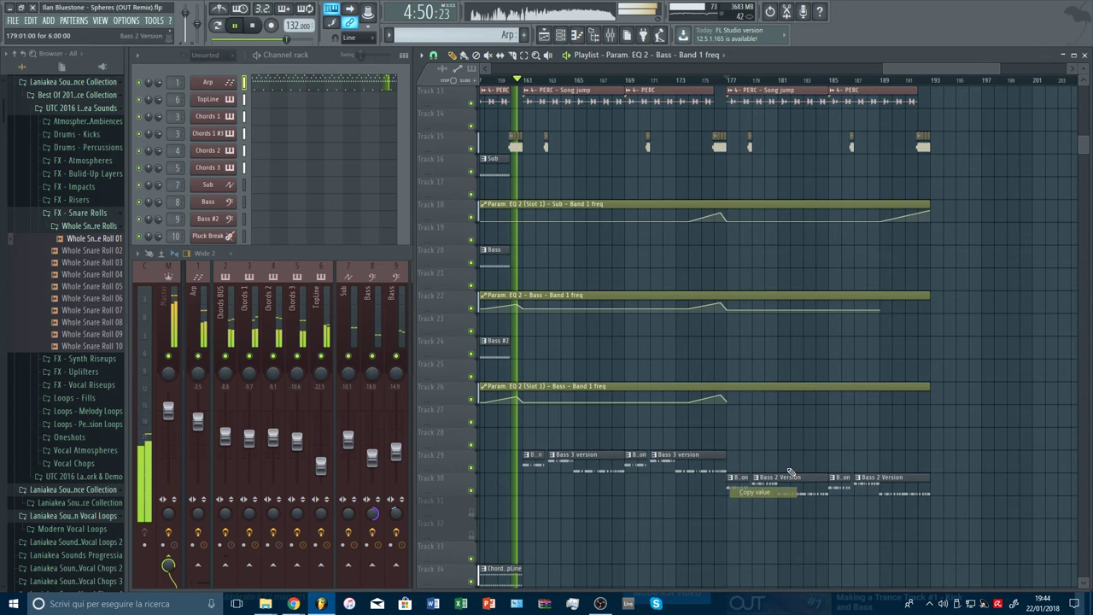
right_click(883, 311)
left_click(910, 501)
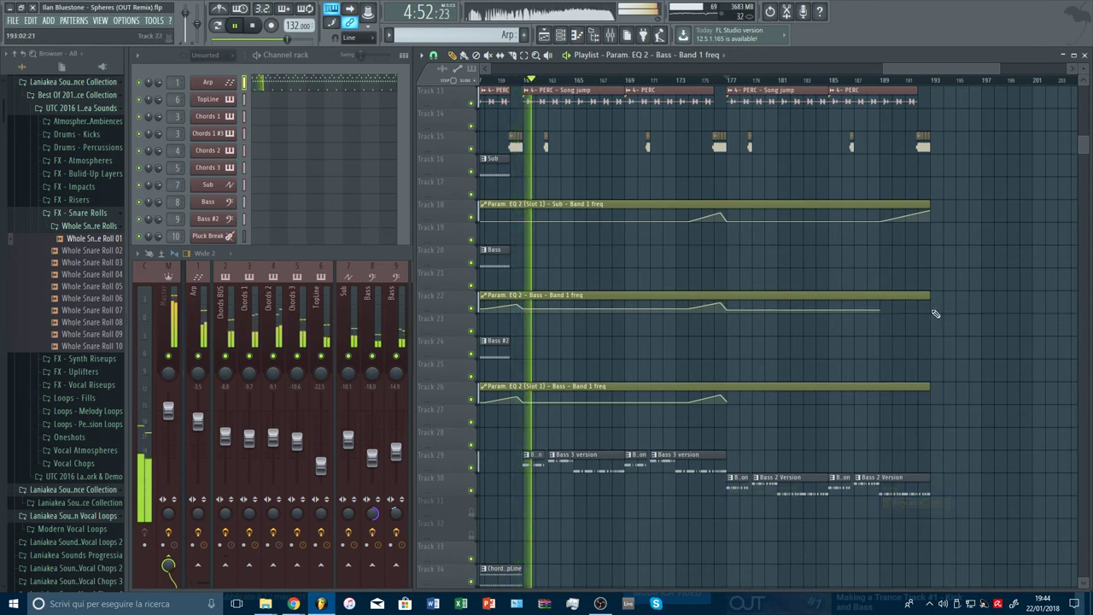
Extend the Param. EQ 2 (Slot 1) - Bass - Band 1 freq automation flat from bar 177 to 189 by pasting the copied value, rising to bar 193
left_click(724, 404)
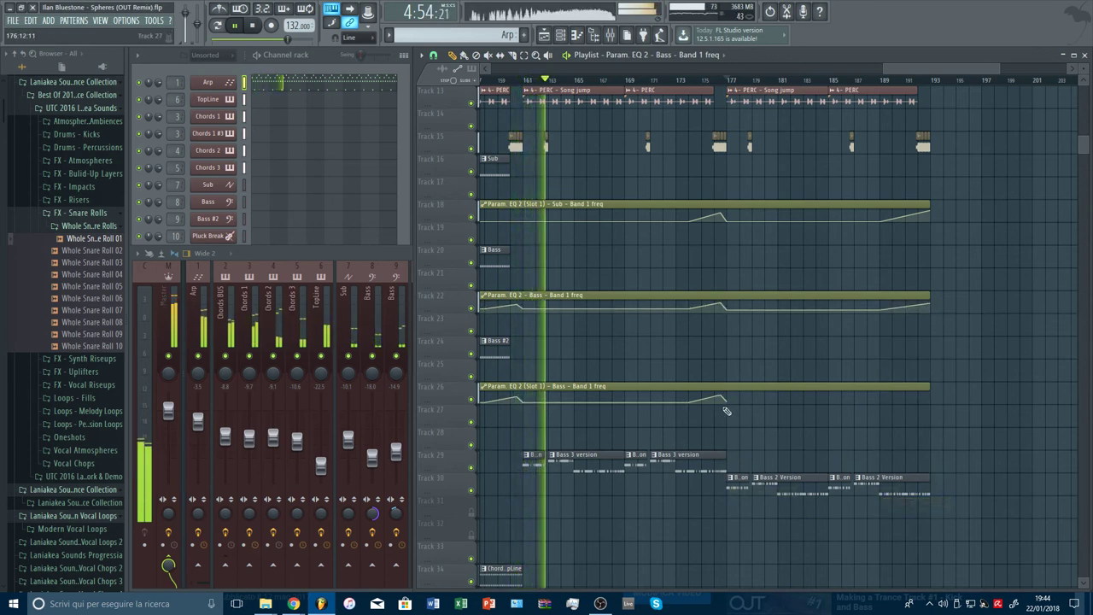
right_click(728, 401)
left_click(764, 564)
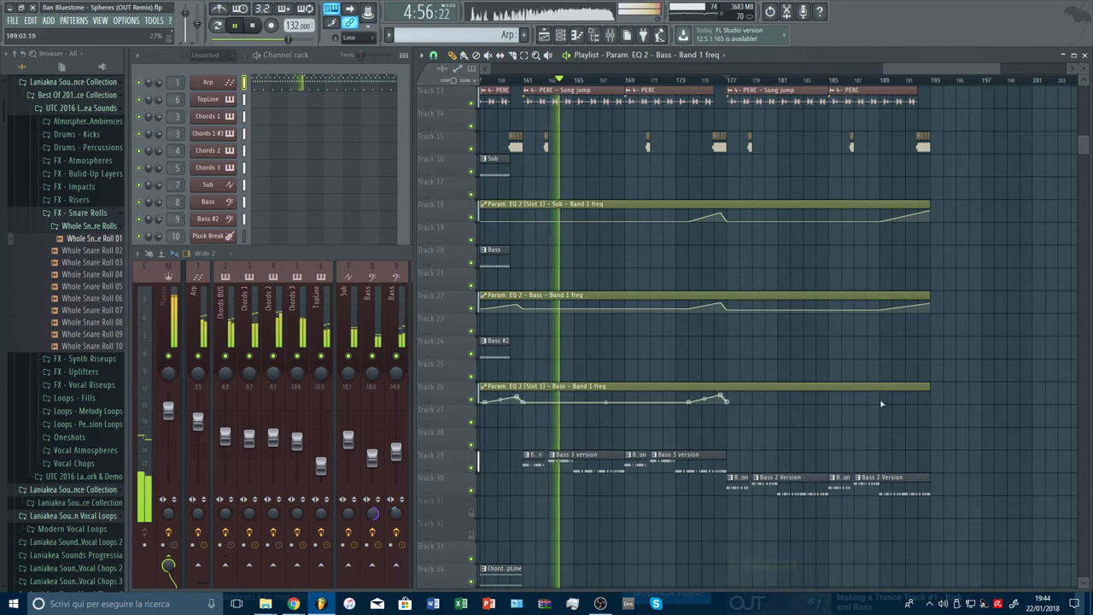
right_click(880, 401)
right_click(881, 401)
left_click(911, 575)
right_click(931, 396)
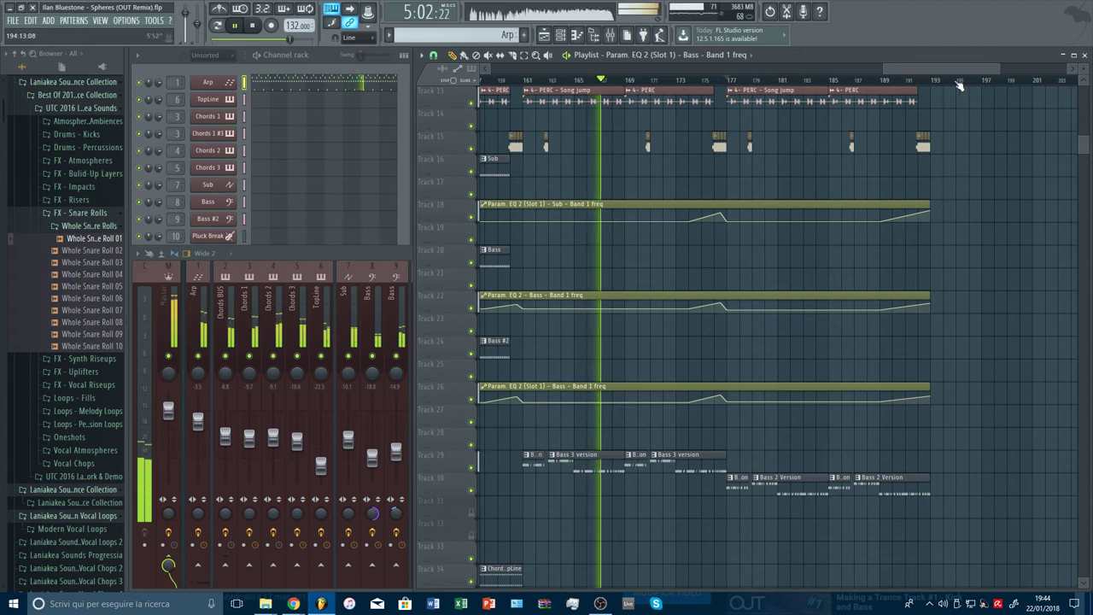
Copy and paste point values to set the end points at bar 193 of the two Bass Band 1 freq automation clips
scroll(959, 82, "up", 2)
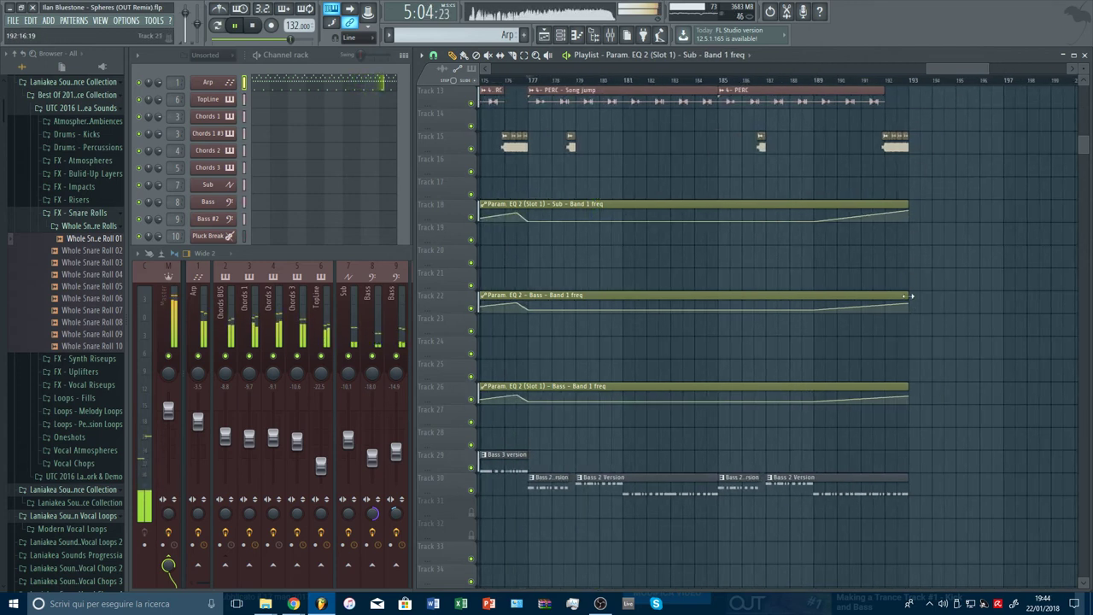
right_click(908, 402)
left_click(944, 575)
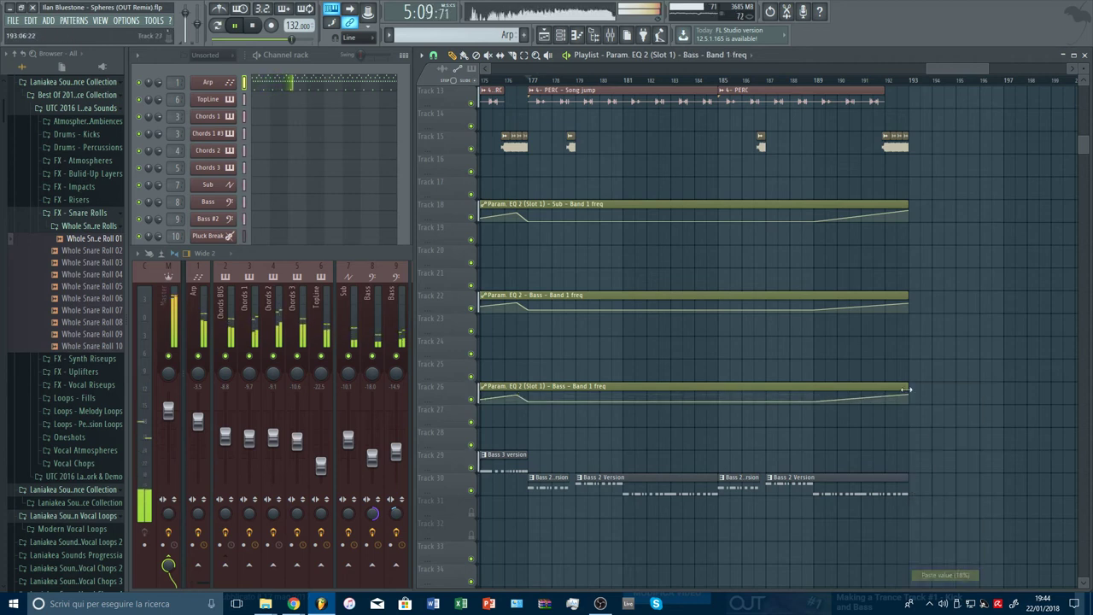
right_click(817, 312)
left_click(845, 493)
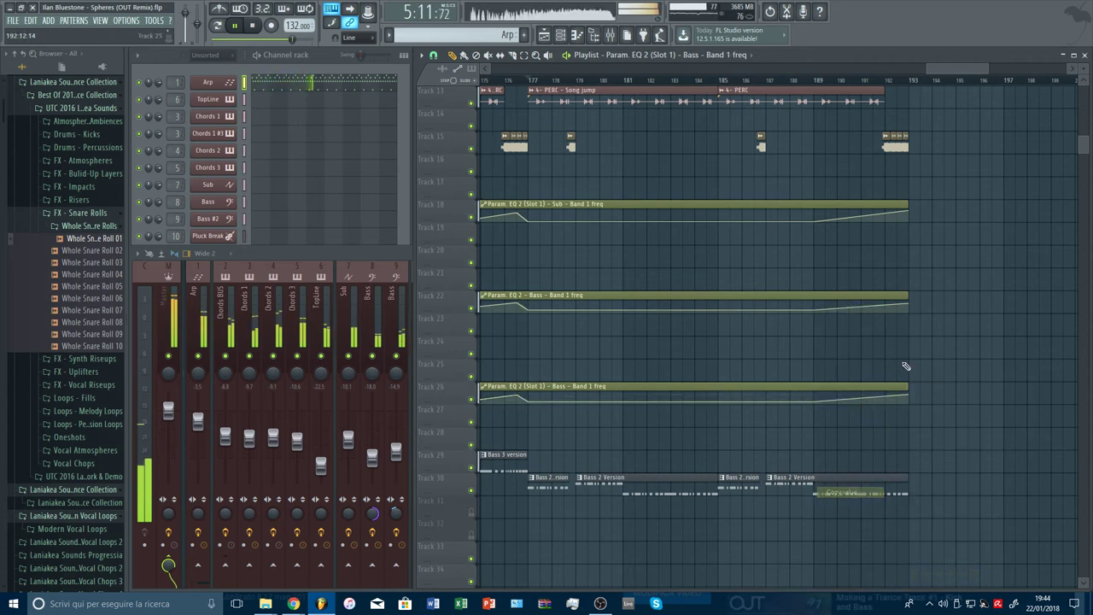
right_click(909, 309)
left_click(944, 500)
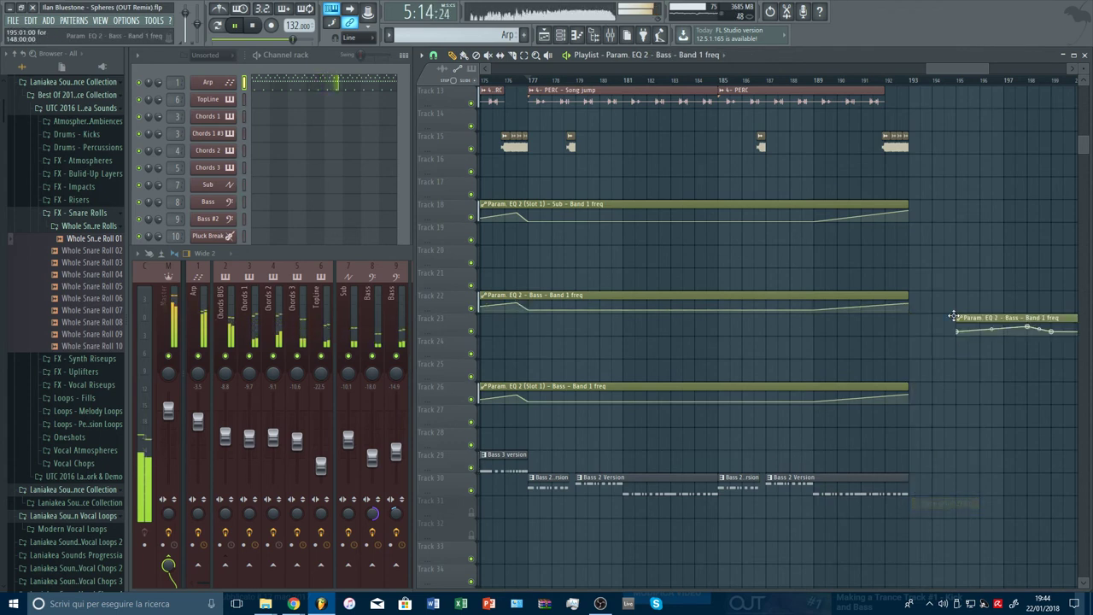
Play the transition into bar 177, starting from about bar 176
scroll(935, 84, "down", 2)
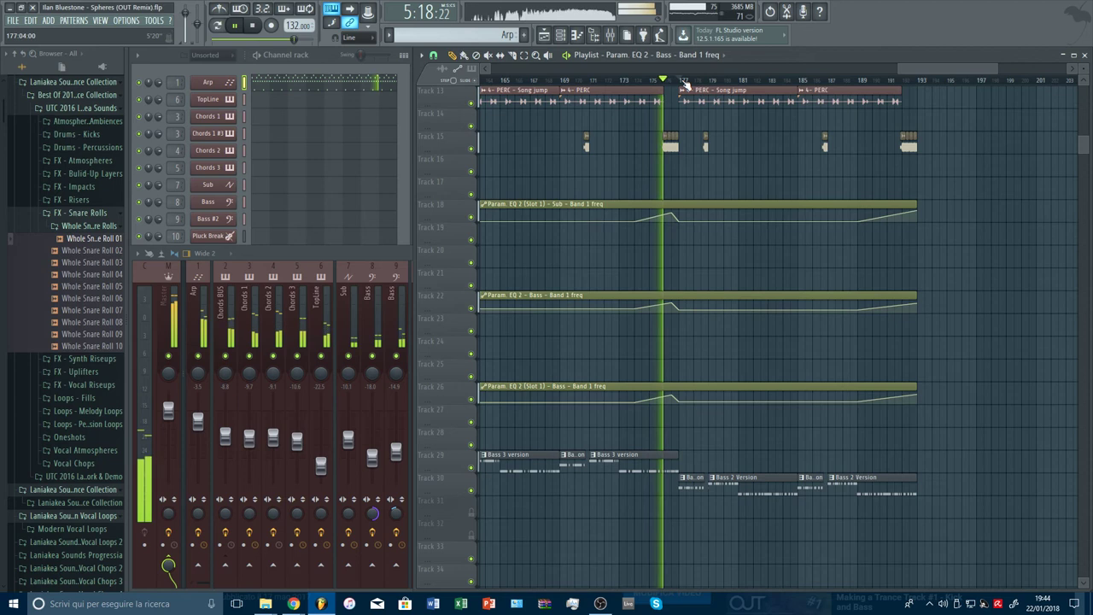
scroll(686, 88, "down", 1)
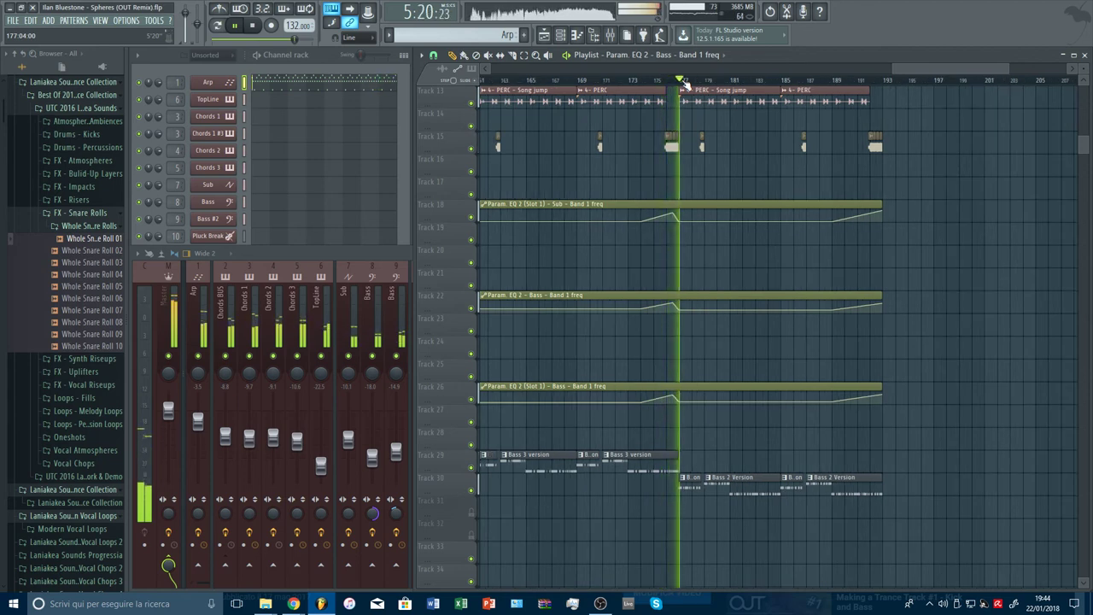
left_click(664, 81)
scroll(679, 81, "up", 2)
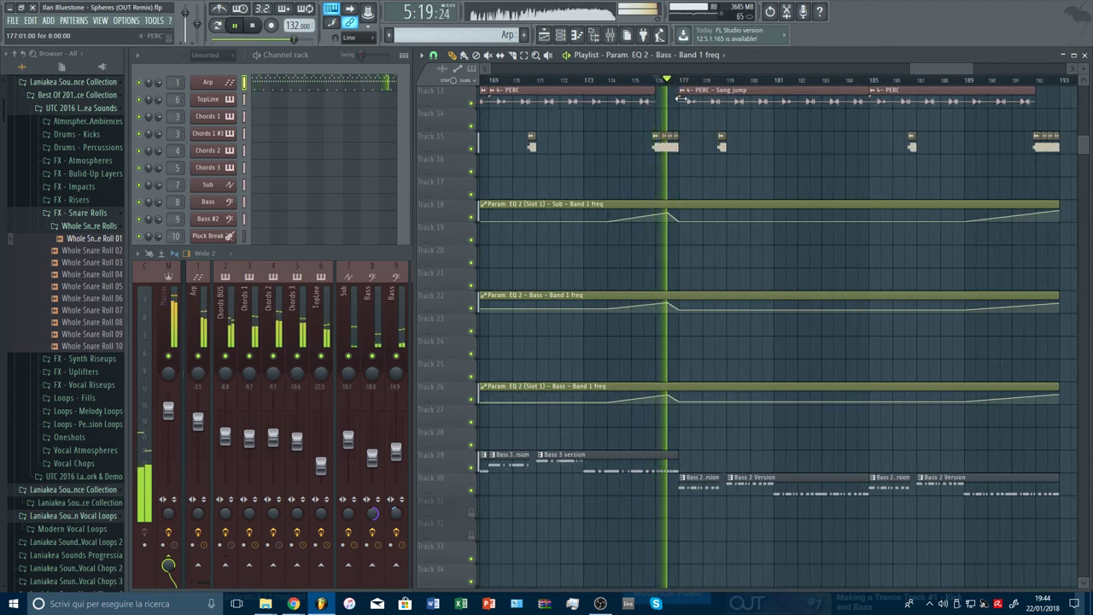
Trim the Drum Loops 14, 10 and 16, Clap, Clap 2, Loop 1 and Oneshots clips before bar 177 to end at bar 176, and replay the transition
scroll(695, 162, "up", 6)
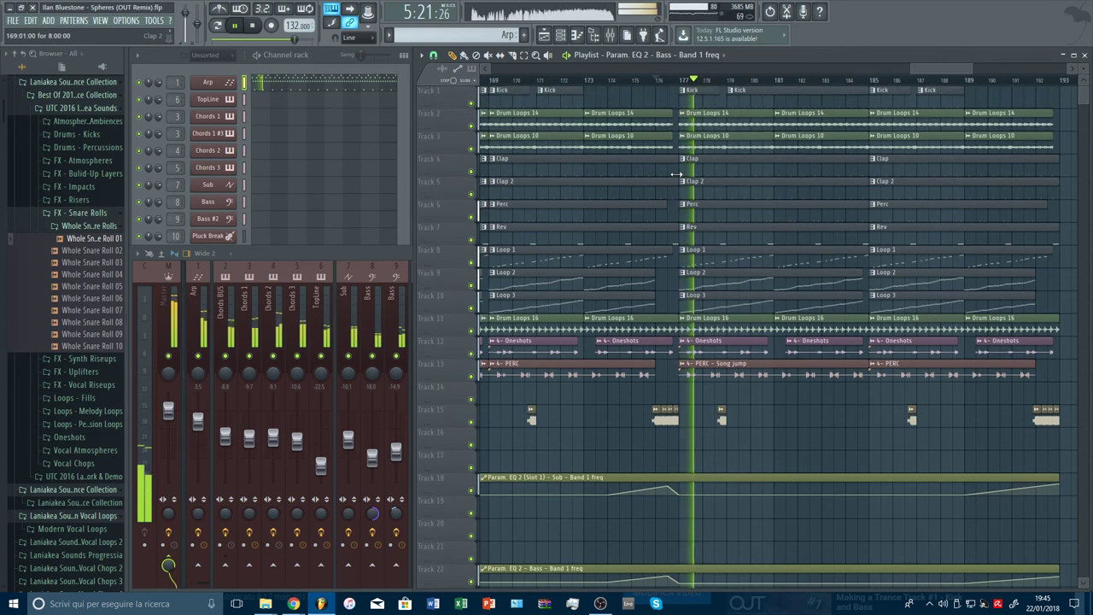
scroll(667, 94, "up", 2)
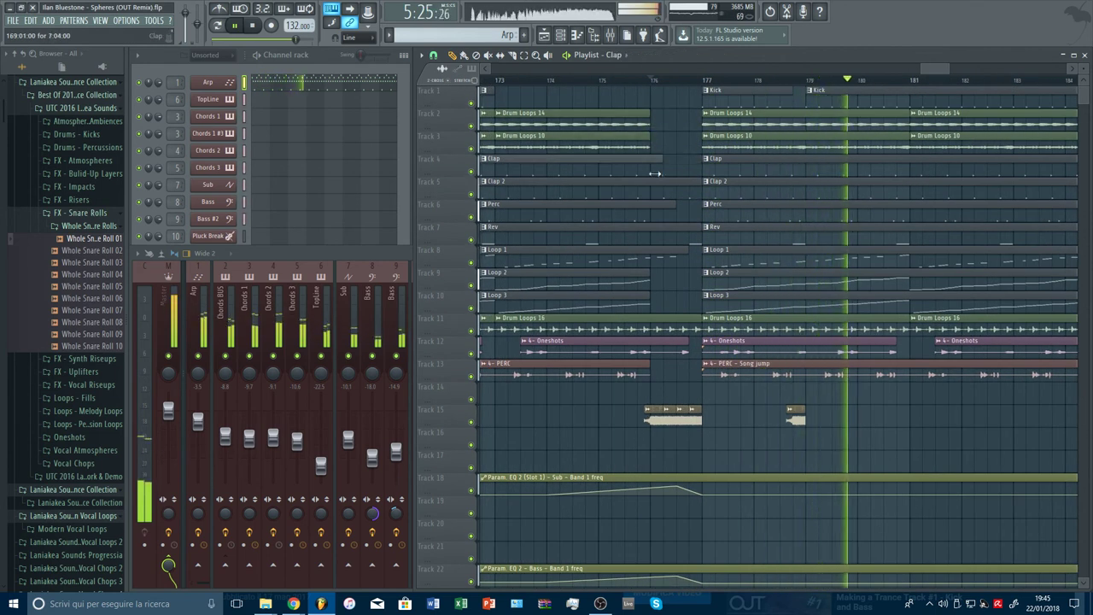
left_click(697, 188)
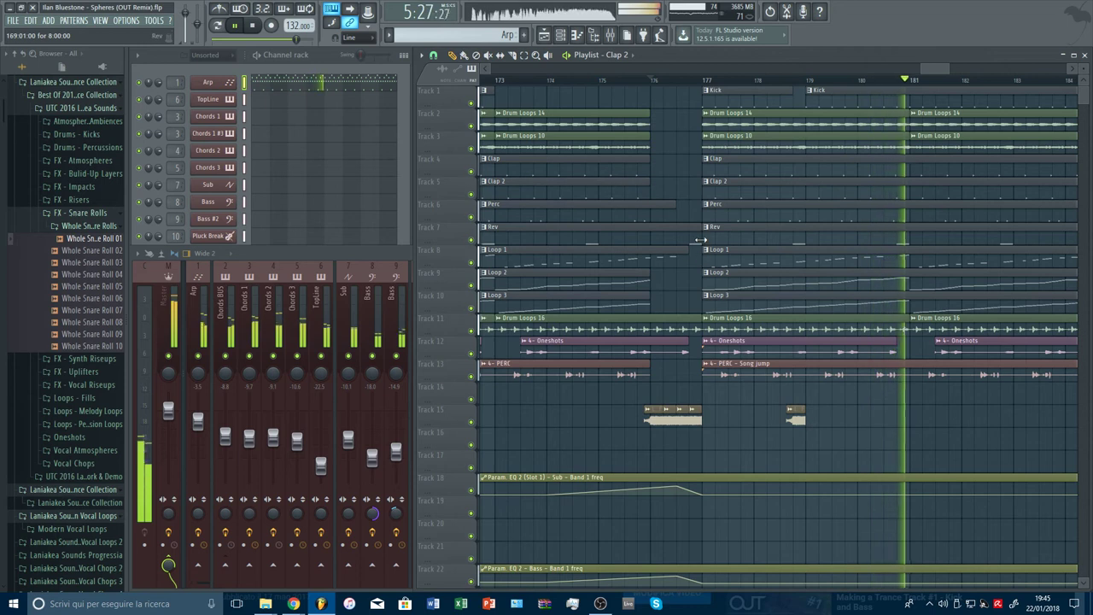
left_click_drag(687, 262, 650, 261)
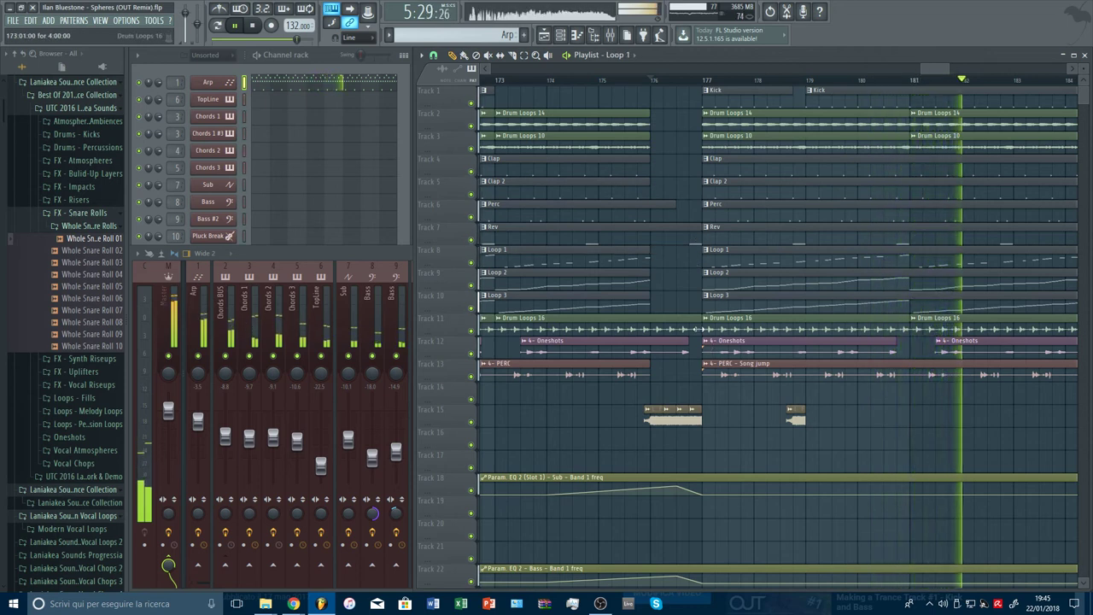
left_click_drag(700, 329, 650, 330)
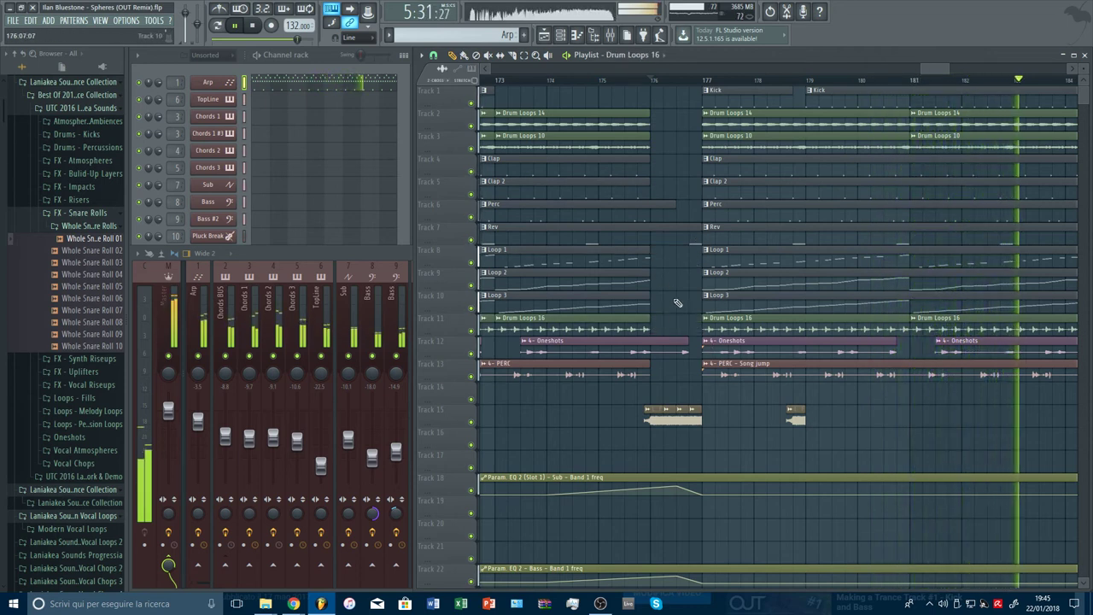
left_click(687, 353)
left_click(634, 79)
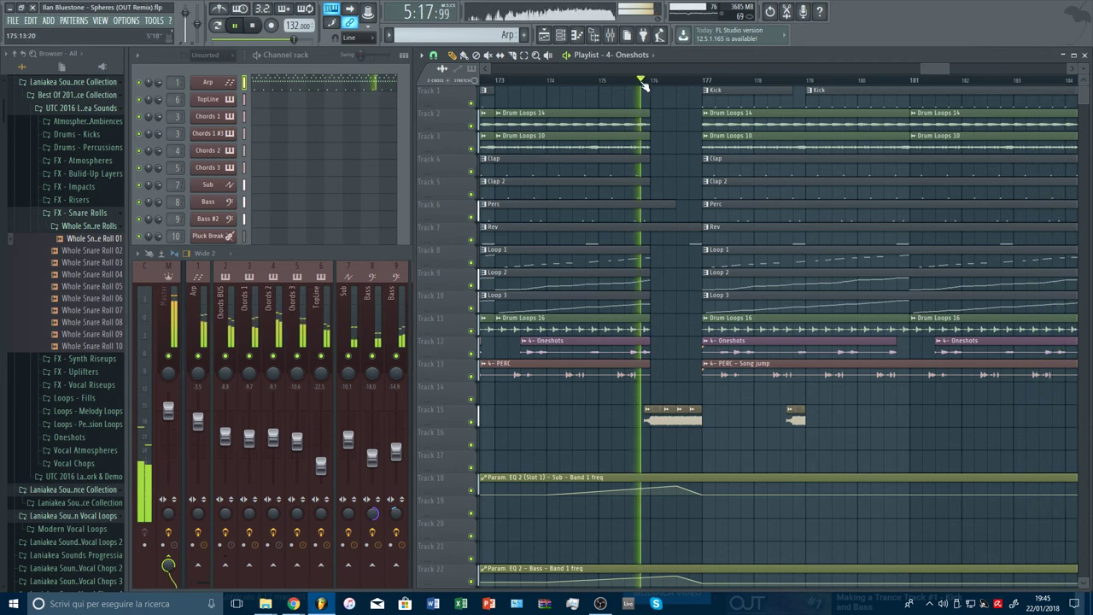
Raise the peak point before bar 177 slightly in the Param. EQ 2 (Slot 1) - Sub - Band 1 freq automation
scroll(645, 85, "down", 3)
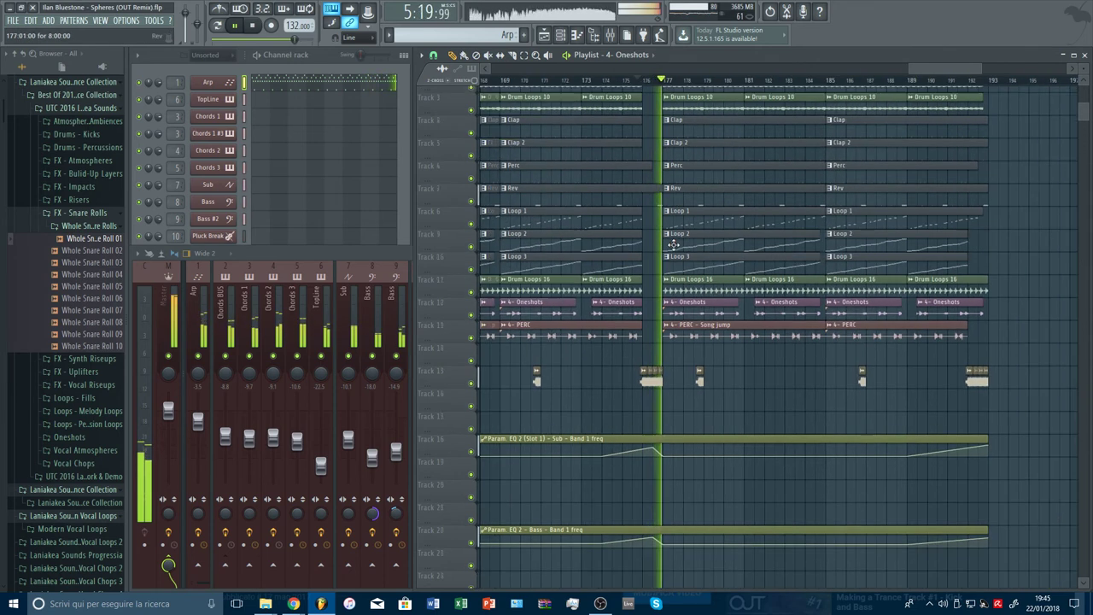
scroll(674, 245, "down", 5)
scroll(673, 246, "down", 3)
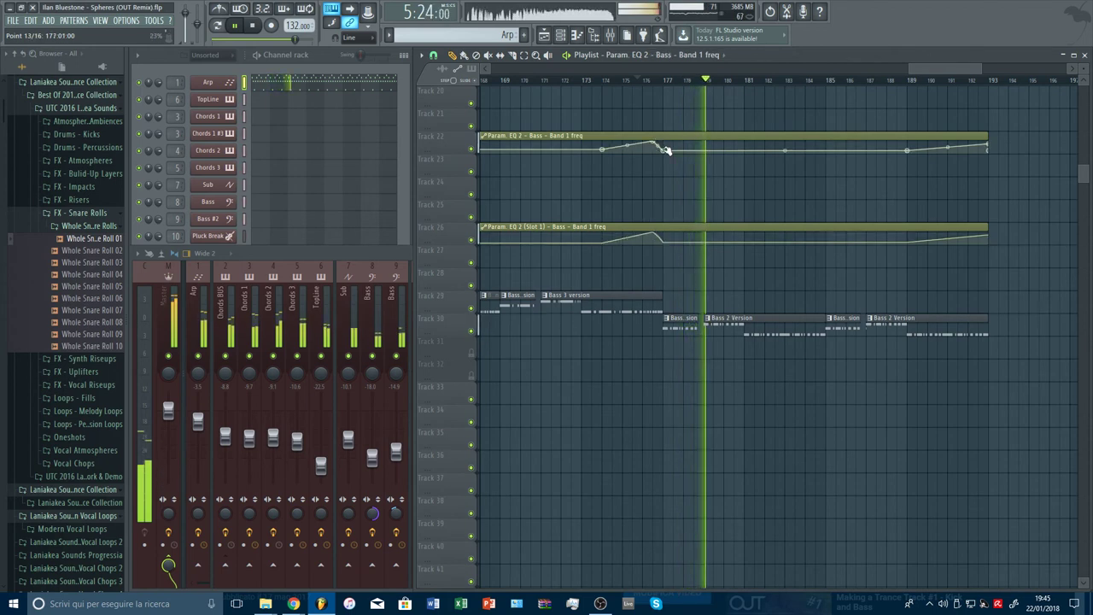
scroll(658, 158, "up", 3)
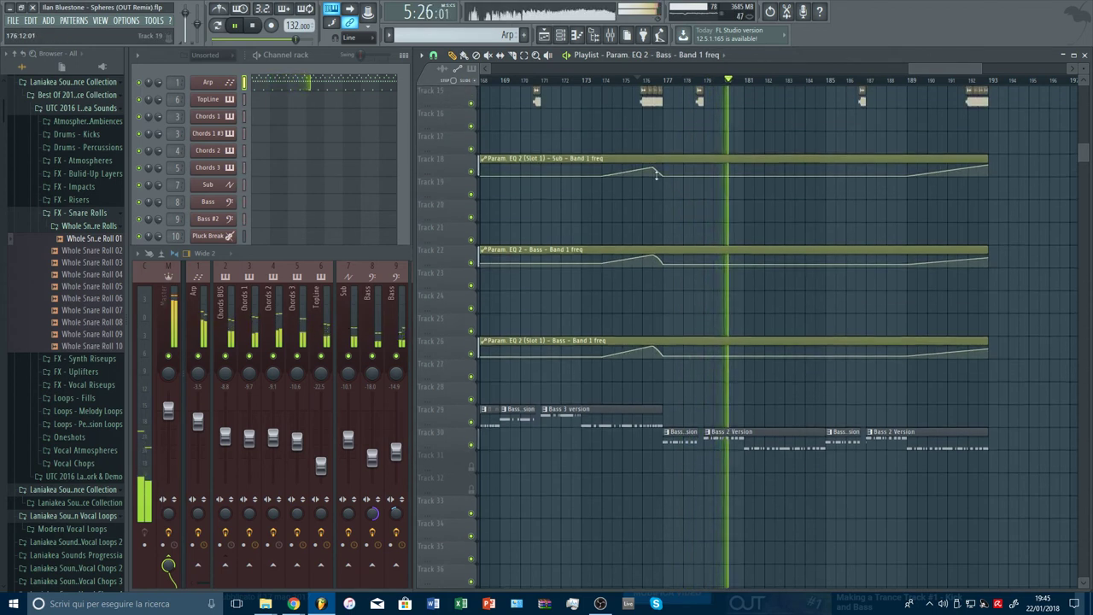
left_click_drag(653, 167, 653, 165)
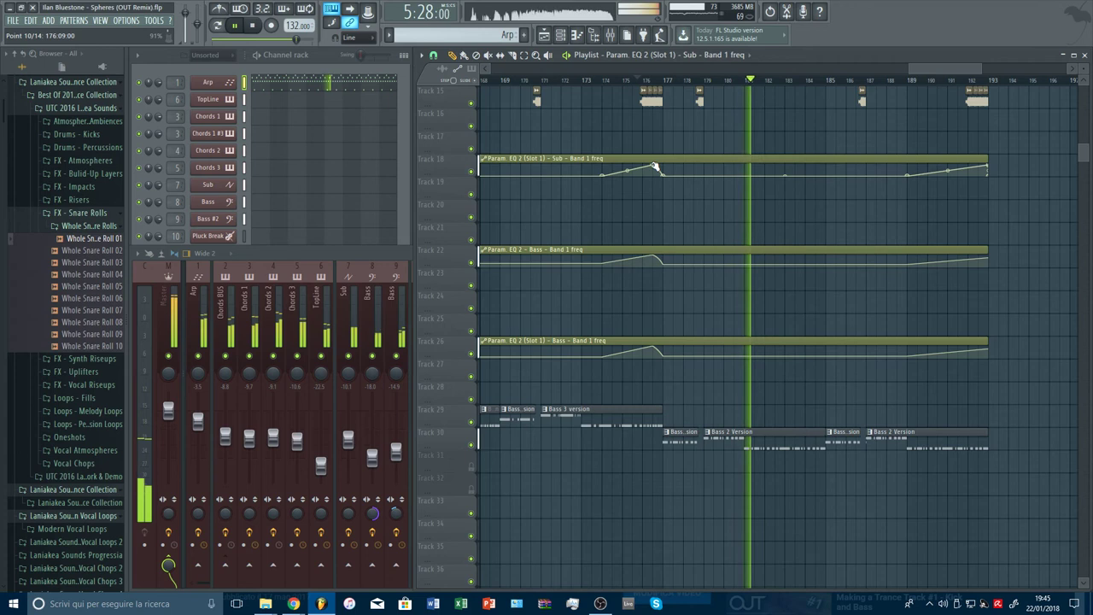
Review the bass, chord and pad tracks with their automations across the whole arrangement up to bar 193
scroll(694, 82, "down", 5)
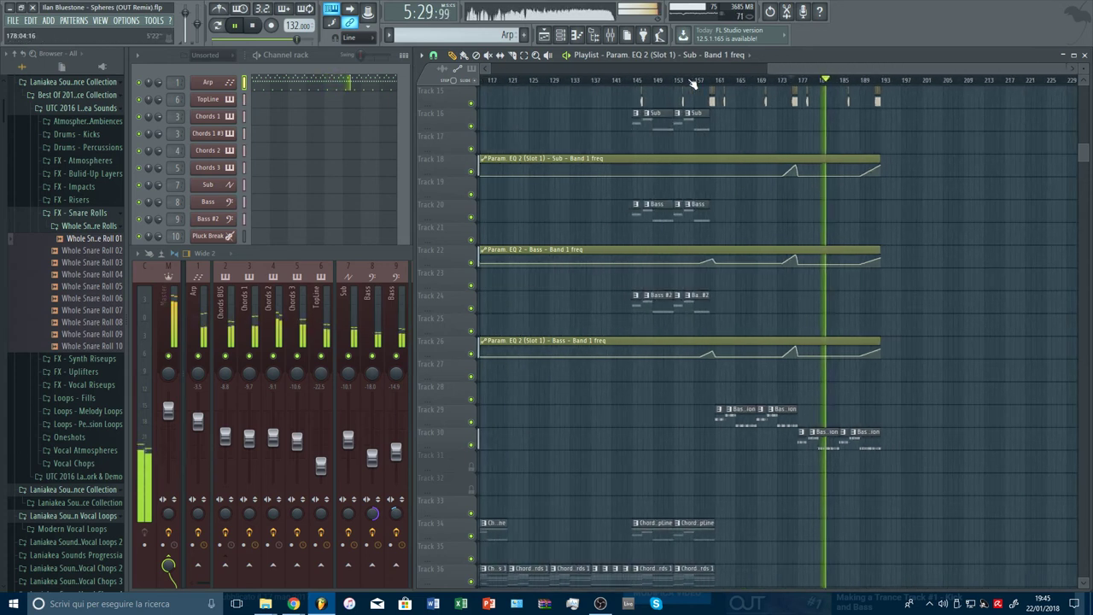
scroll(919, 256, "down", 8)
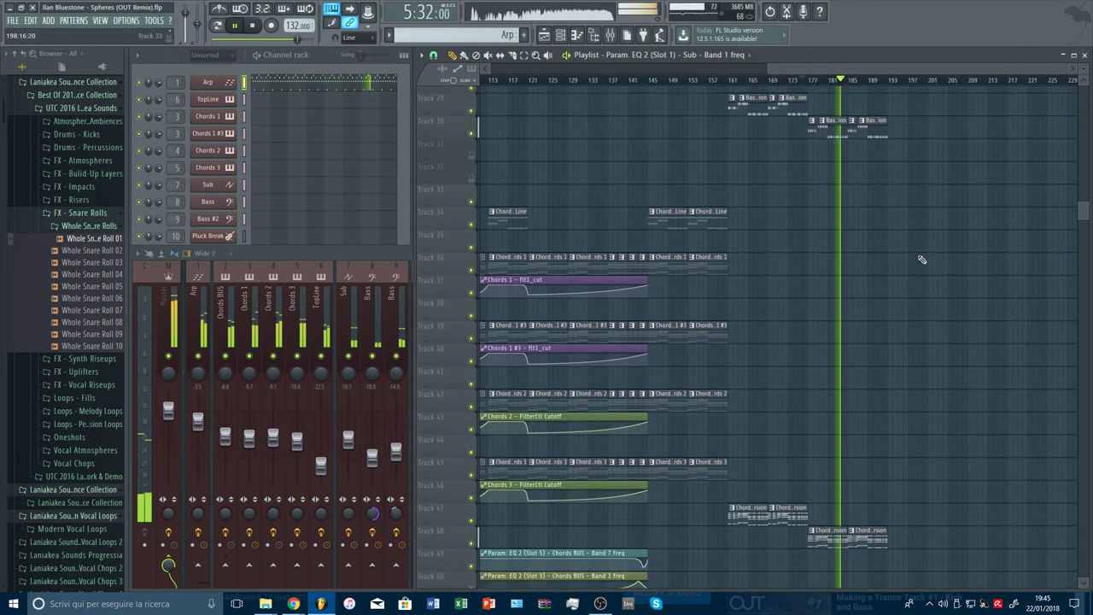
scroll(756, 83, "down", 2)
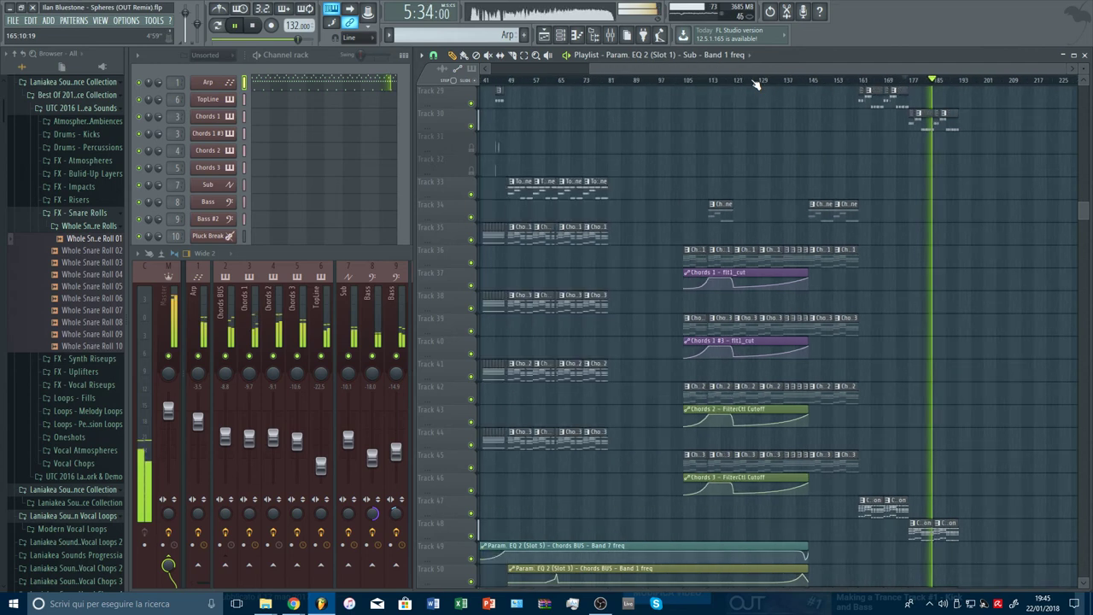
scroll(756, 83, "down", 1)
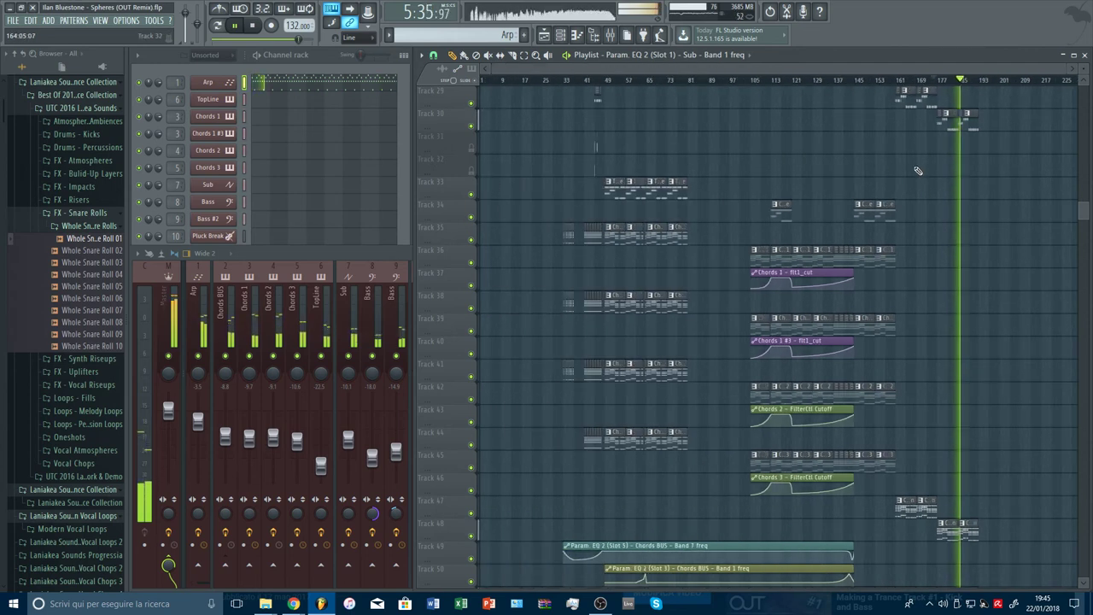
scroll(935, 201, "up", 3)
scroll(935, 202, "up", 3)
scroll(940, 212, "up", 2)
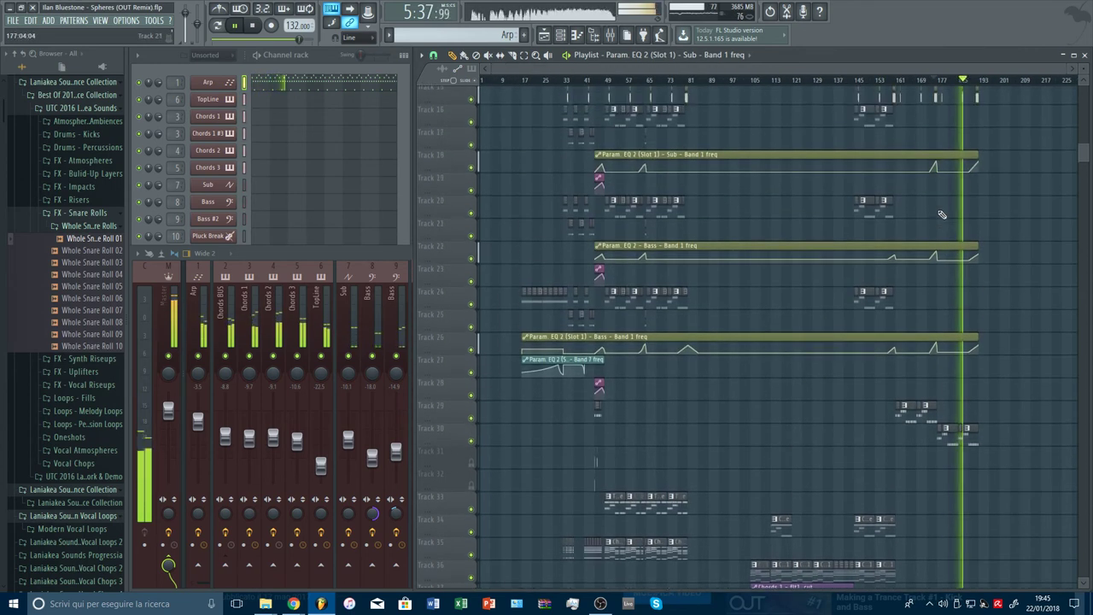
scroll(568, 85, "up", 5)
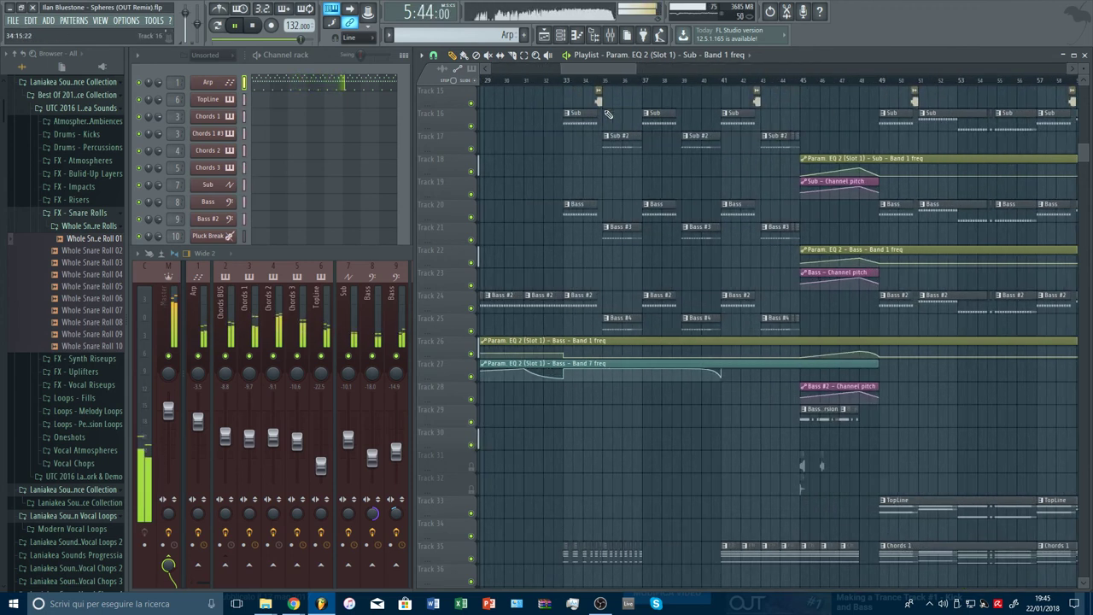
scroll(645, 83, "down", 3)
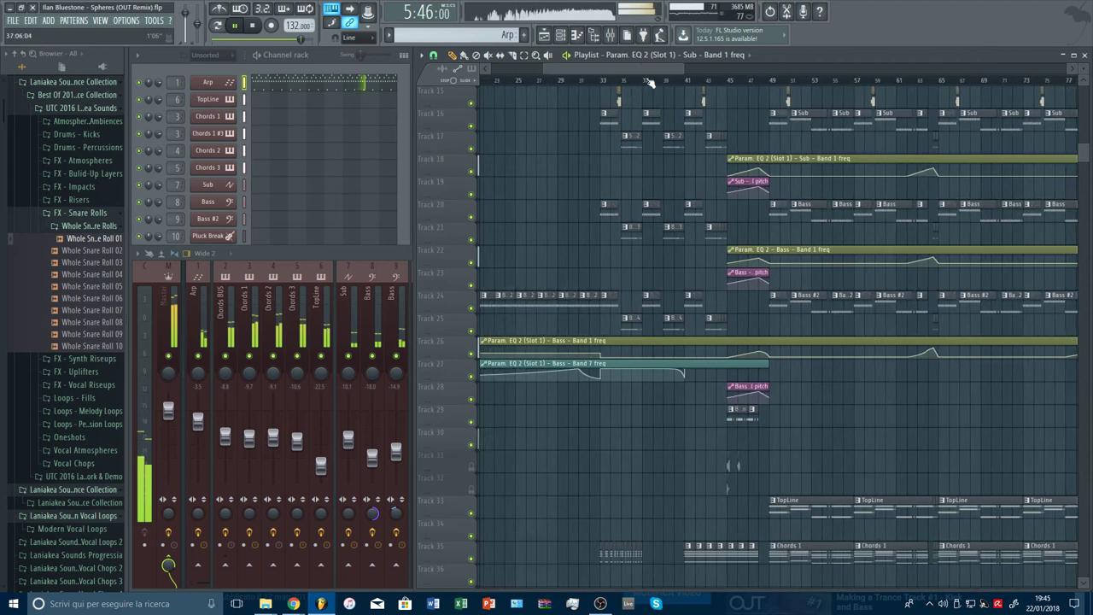
left_click_drag(652, 70, 907, 83)
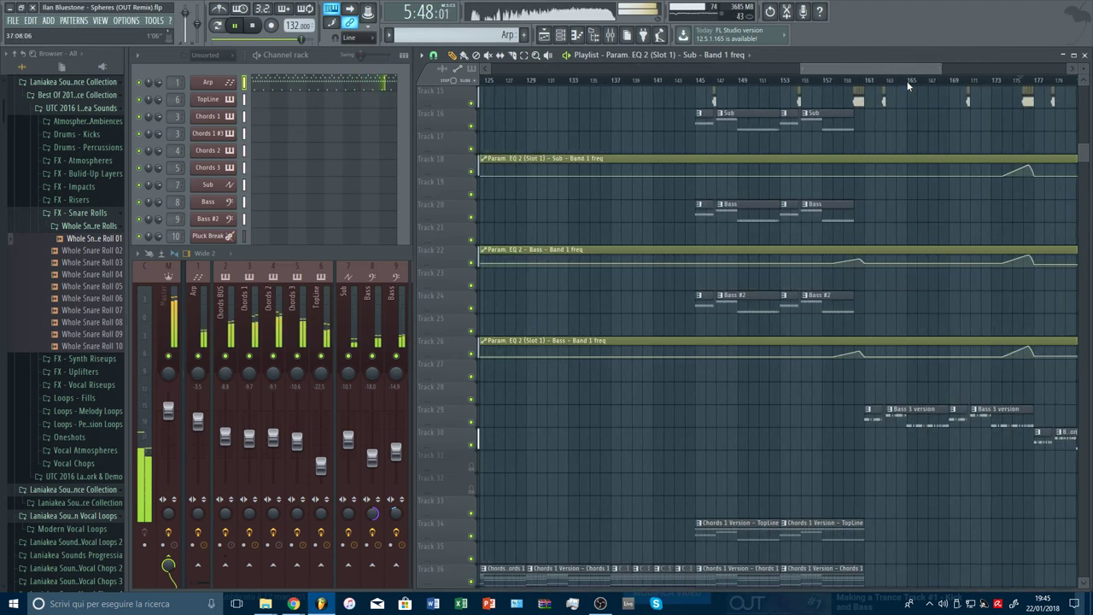
scroll(907, 83, "down", 4)
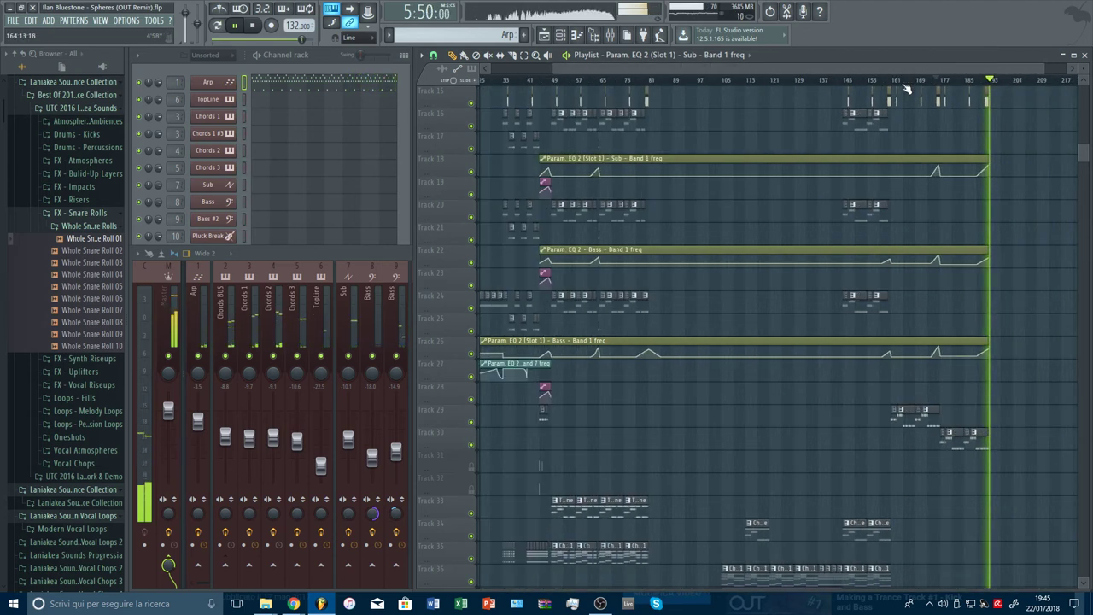
scroll(1010, 273, "down", 8)
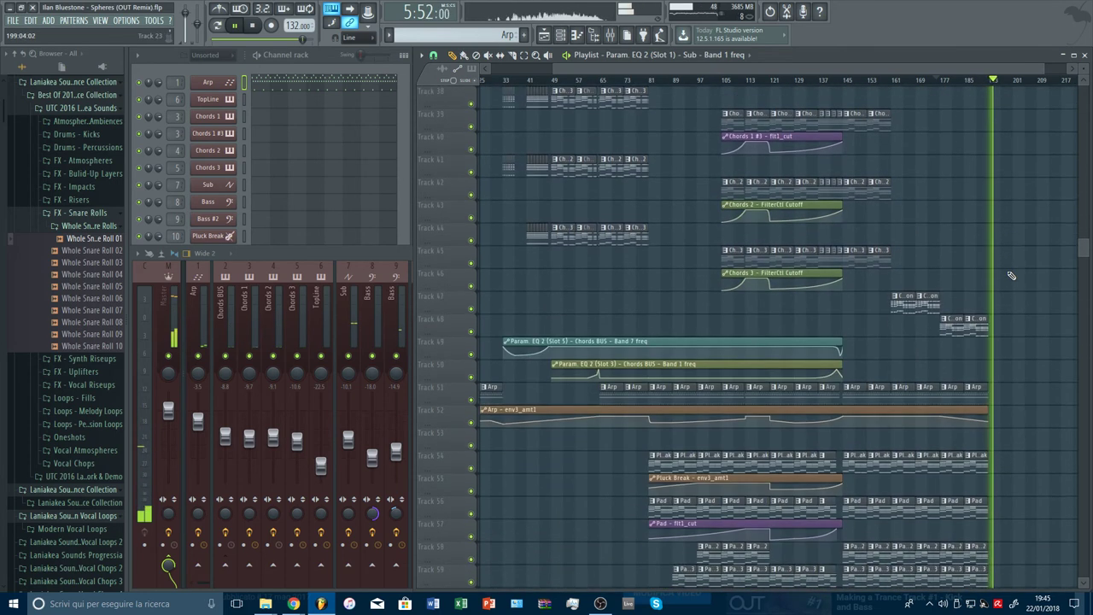
In the Param. EQ 2 - Pad BUS - Band 1 freq automation, build a peak at bar 193 that drops to the value copied from bar 137
scroll(1008, 299, "down", 3)
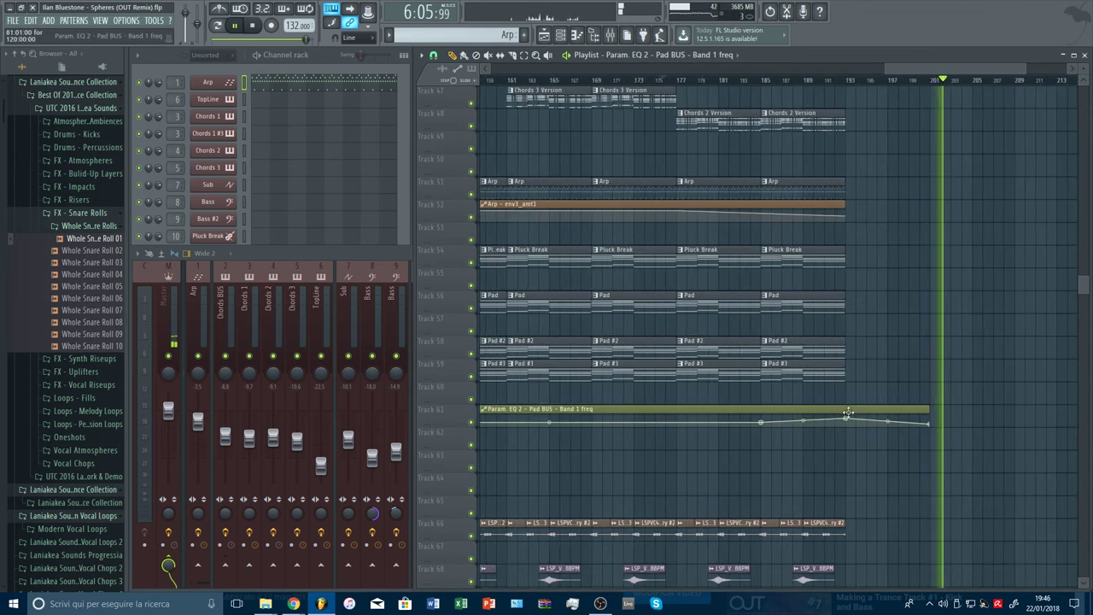
right_click(848, 420)
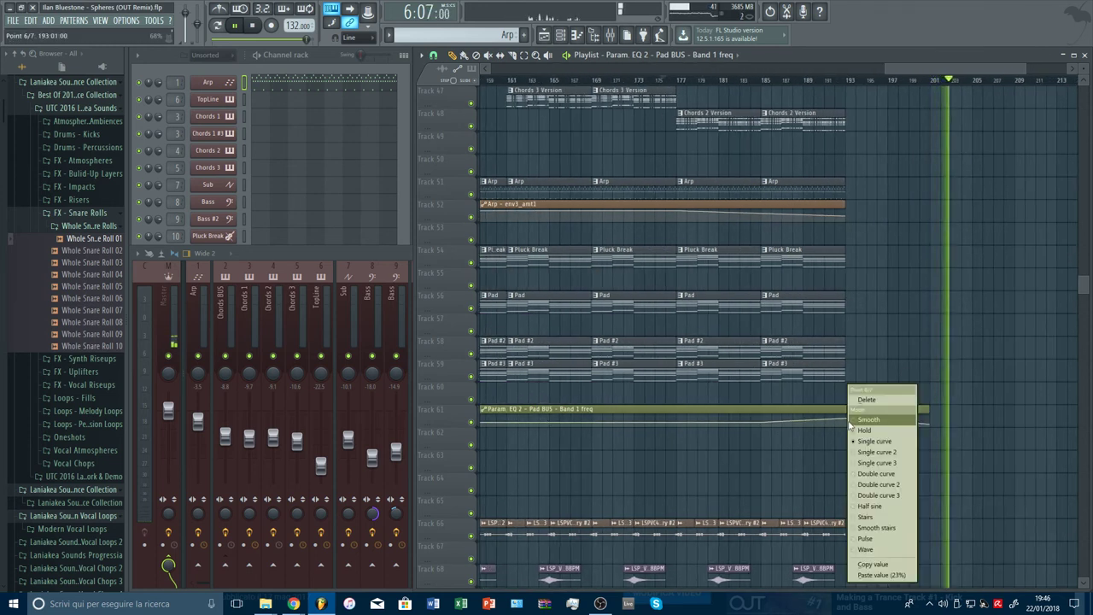
right_click(760, 421)
left_click(887, 70)
left_click_drag(887, 69, 750, 69)
right_click(659, 423)
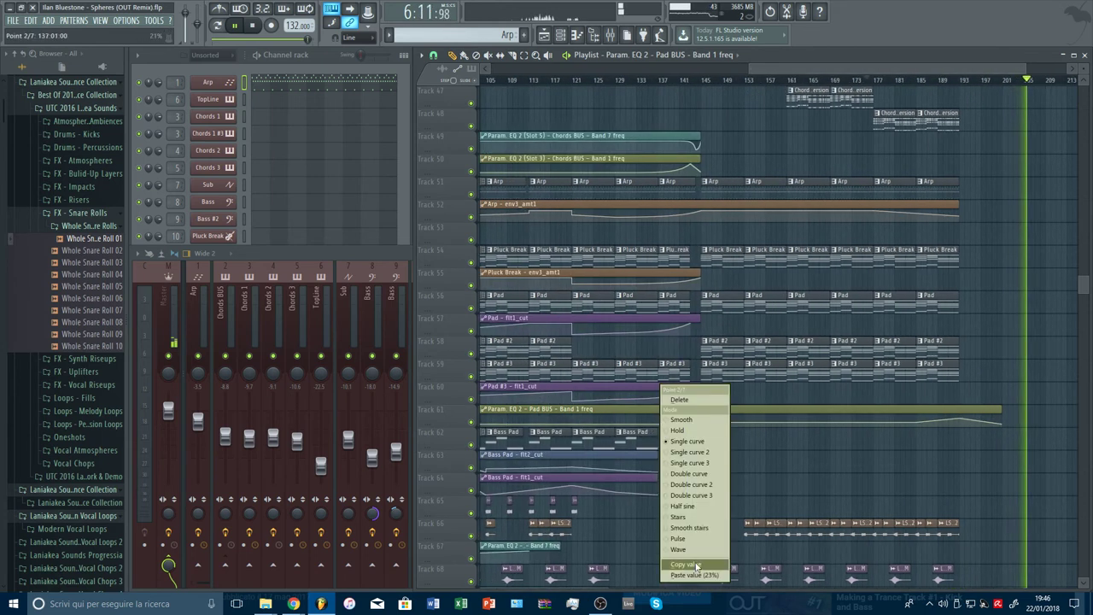
left_click(693, 565)
right_click(960, 422)
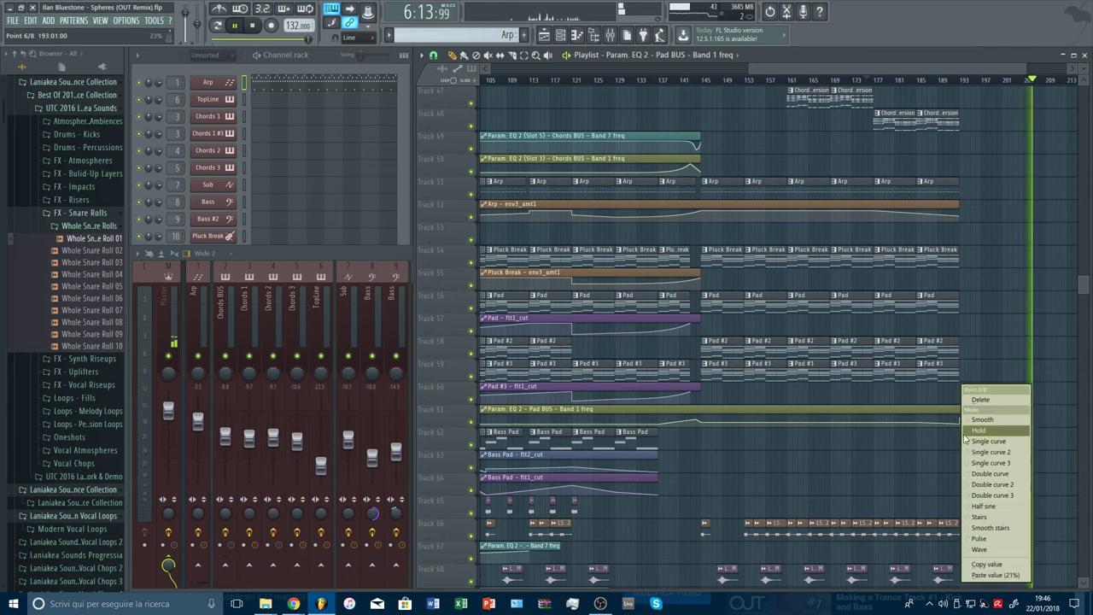
left_click(927, 405)
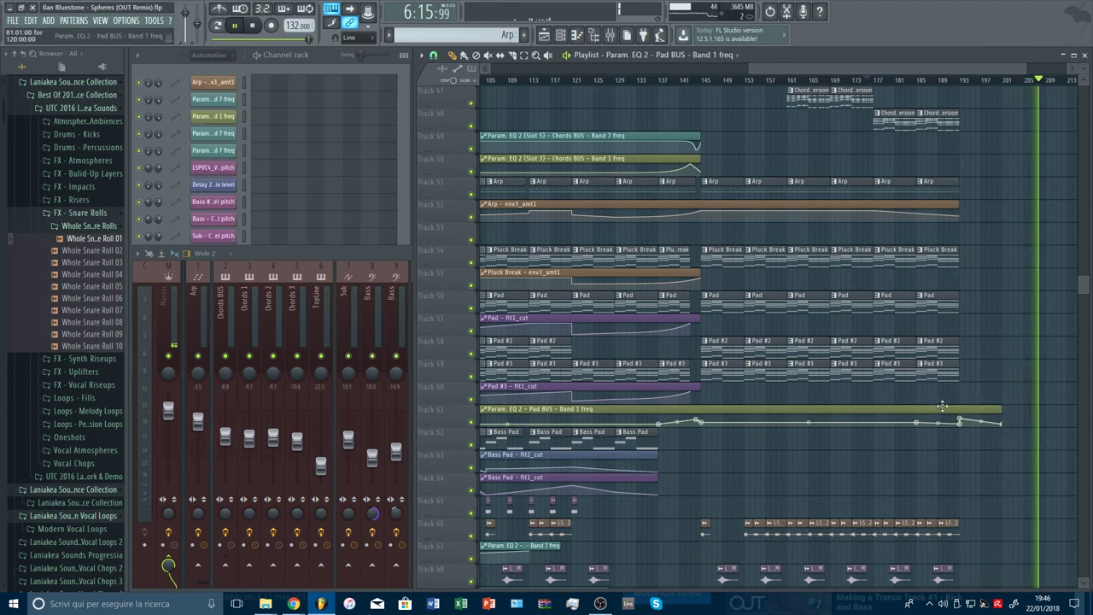
left_click_drag(961, 423, 961, 416)
right_click(960, 417)
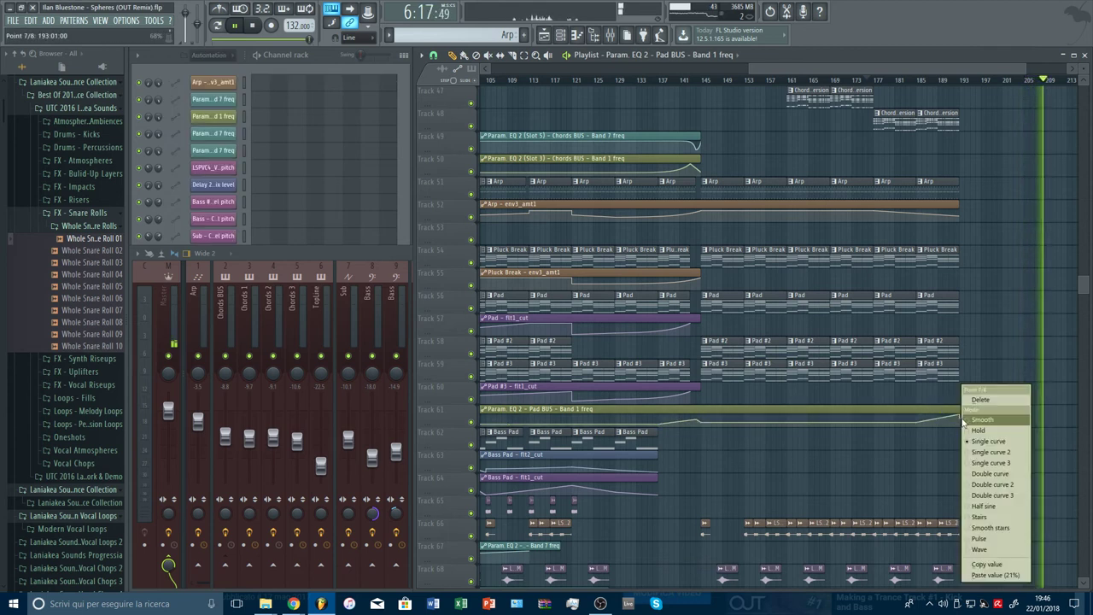
left_click(975, 575)
Play the transition into bar 193 from about one bar before it
left_click(958, 80)
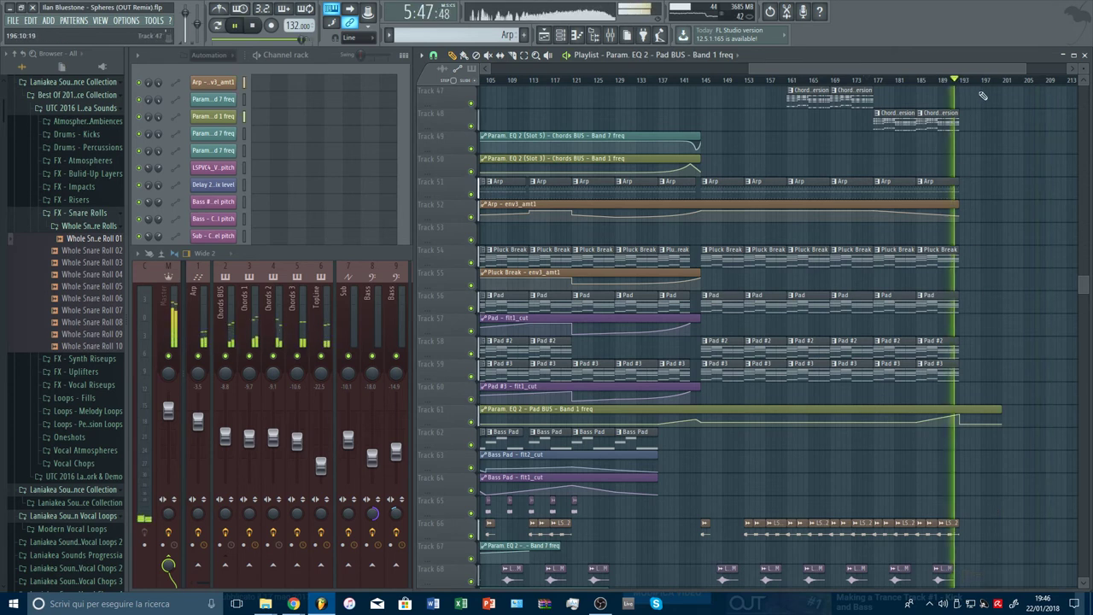
scroll(833, 289, "up", 2)
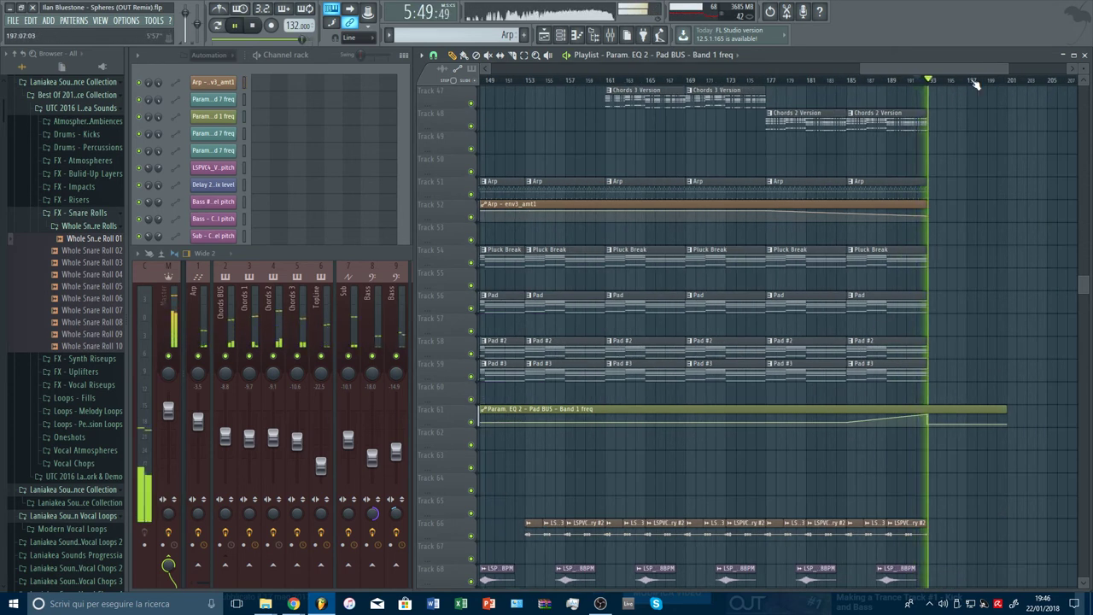
scroll(972, 205, "down", 2)
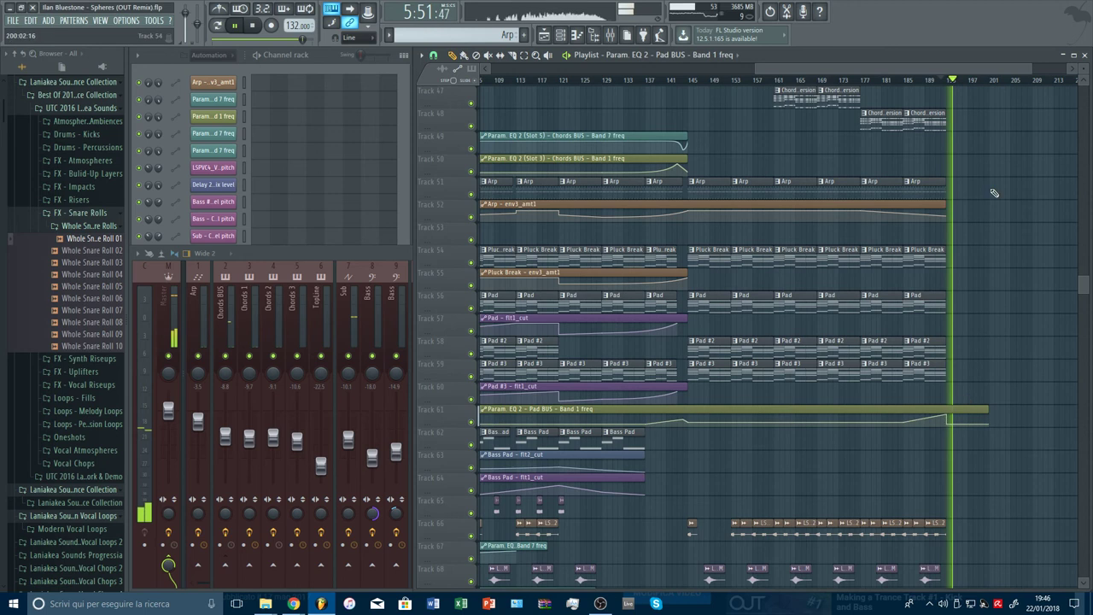
Move the Pad BUS automation's drop point slightly past bar 193 and replay the transition
scroll(974, 222, "up", 5)
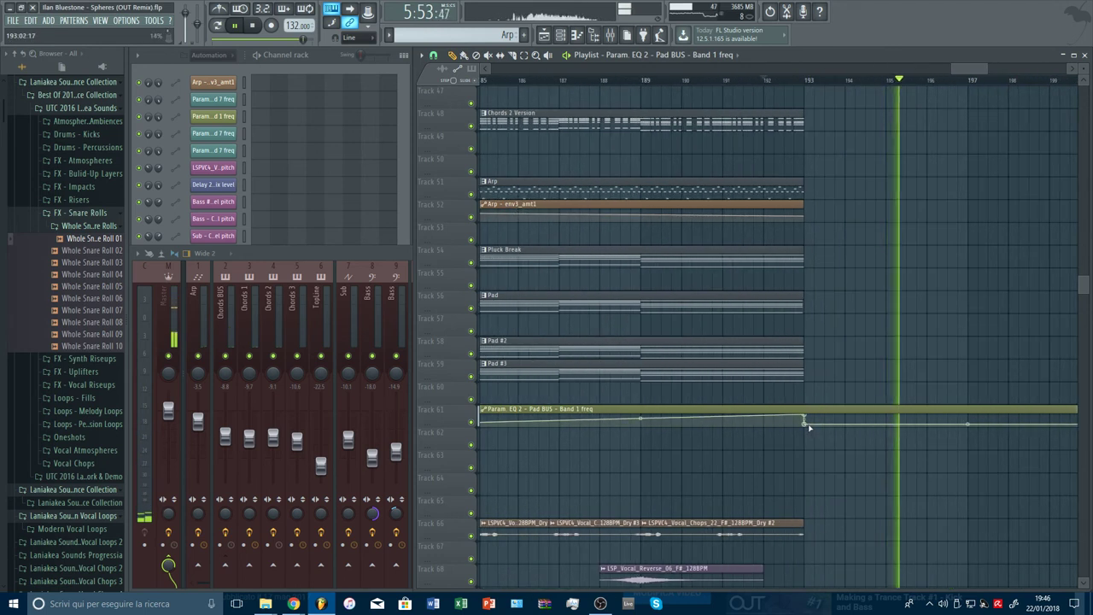
scroll(980, 254, "down", 2)
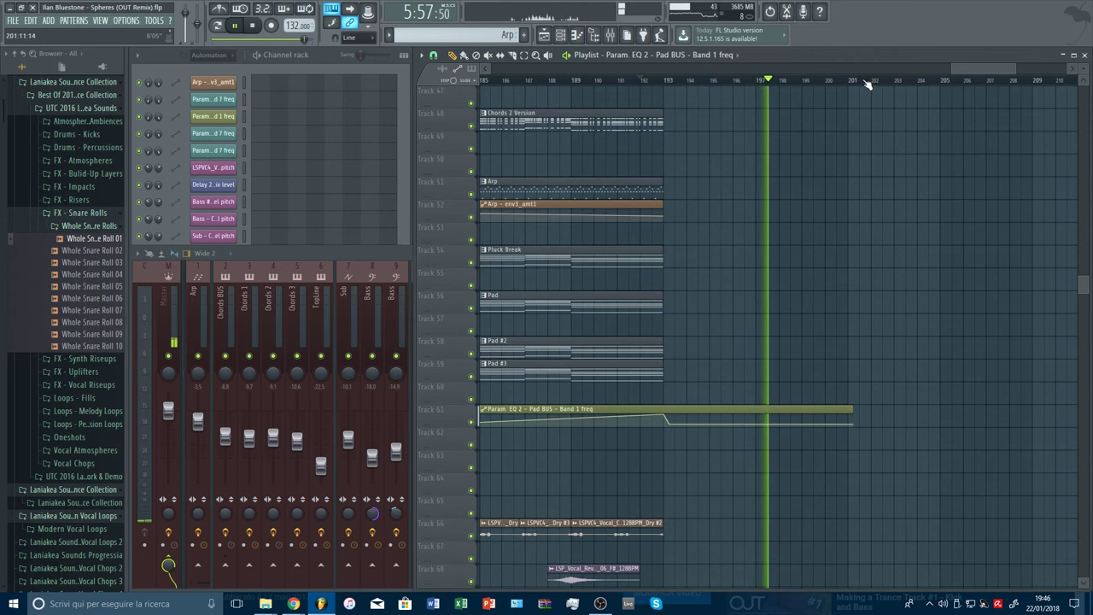
scroll(867, 82, "up", 3)
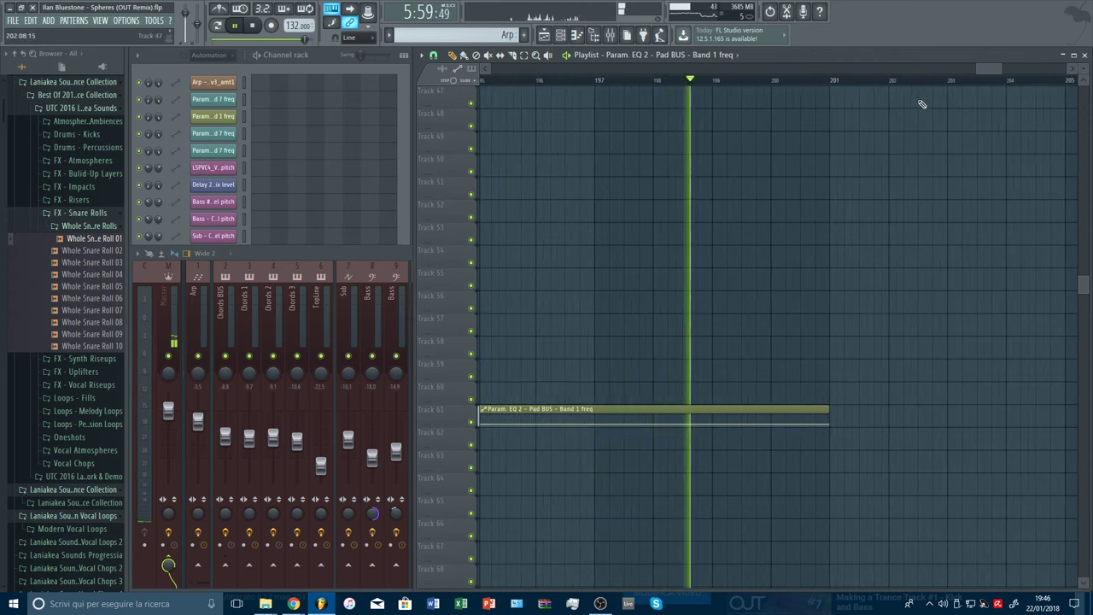
scroll(925, 83, "down", 5)
scroll(947, 257, "down", 3)
key("space")
key("space")
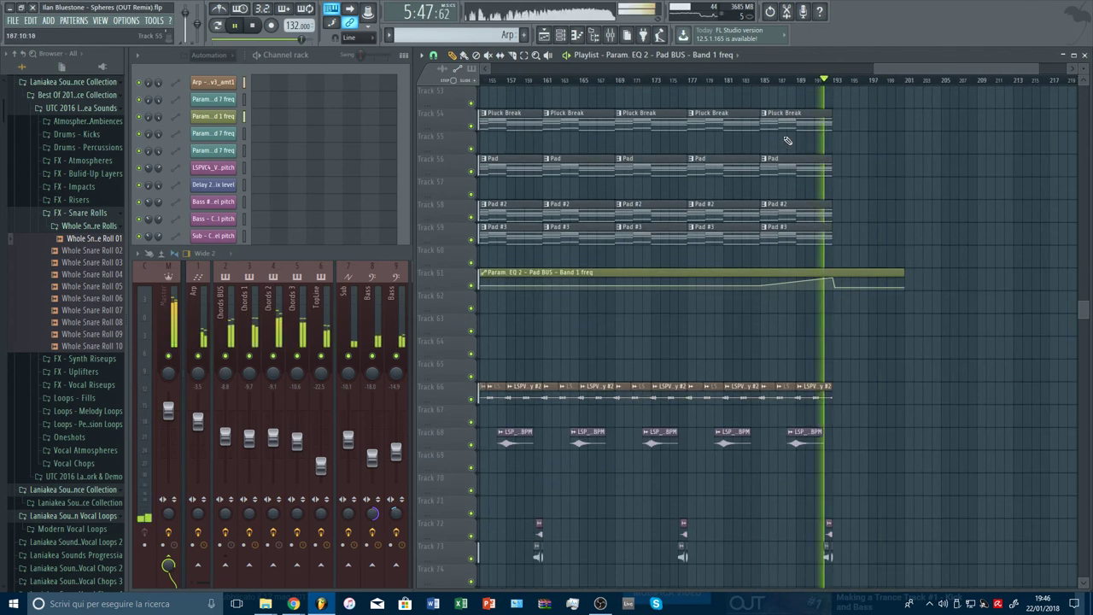
Duplicate the short Track 65 clips every four bars across bars 145 to 193
left_click(699, 81)
scroll(699, 81, "down", 3)
scroll(976, 310, "down", 2)
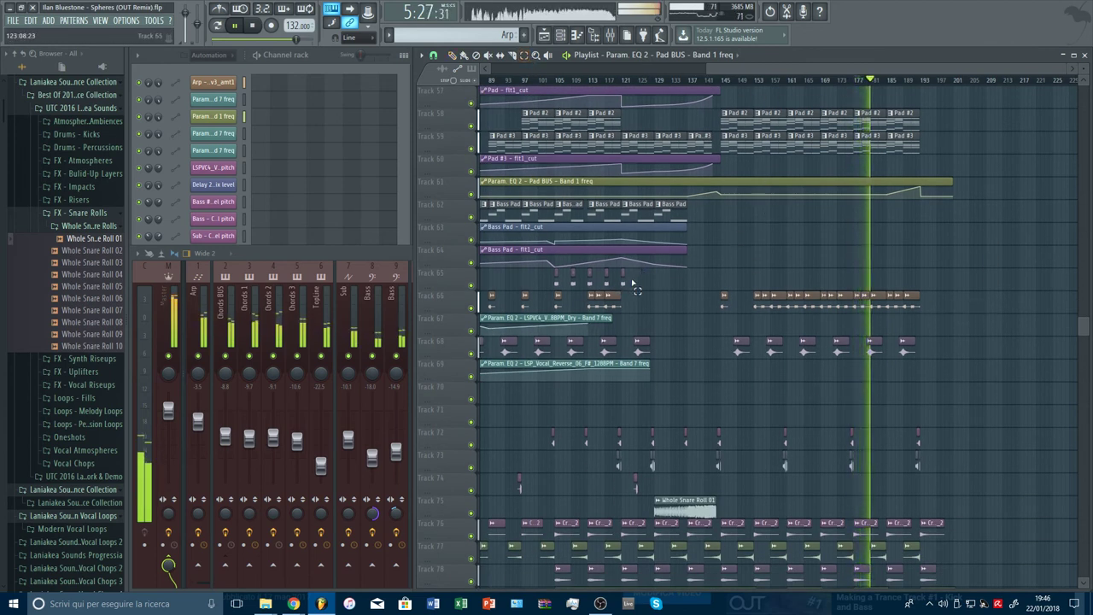
left_click_drag(637, 291, 559, 297)
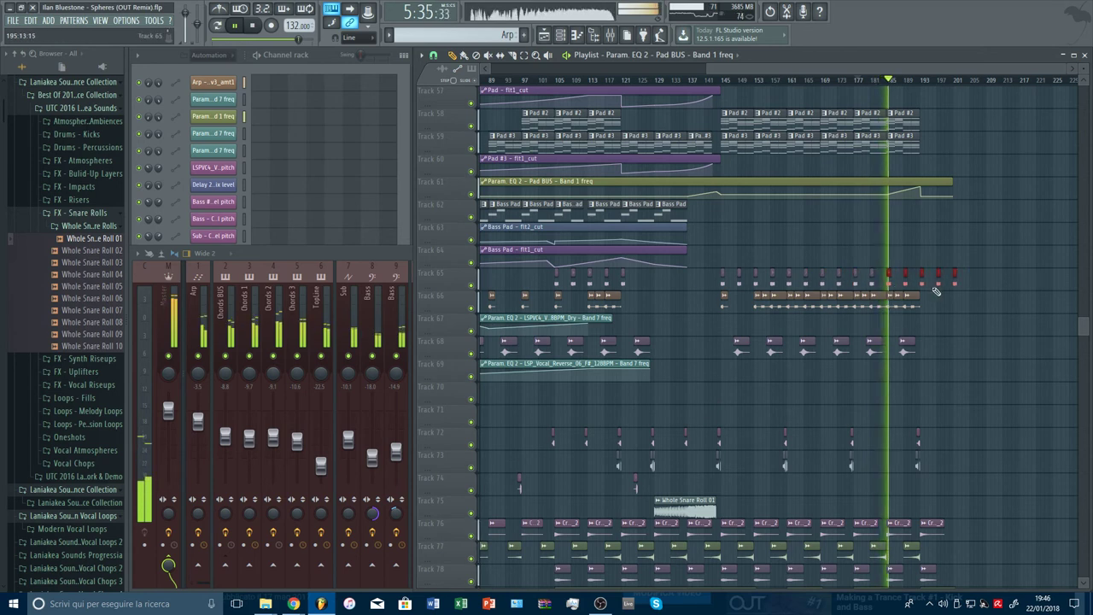
Place a second Whole Snare Roll 01 clip ending at bar 176 and trim its start to bar 169
scroll(975, 300, "down", 8)
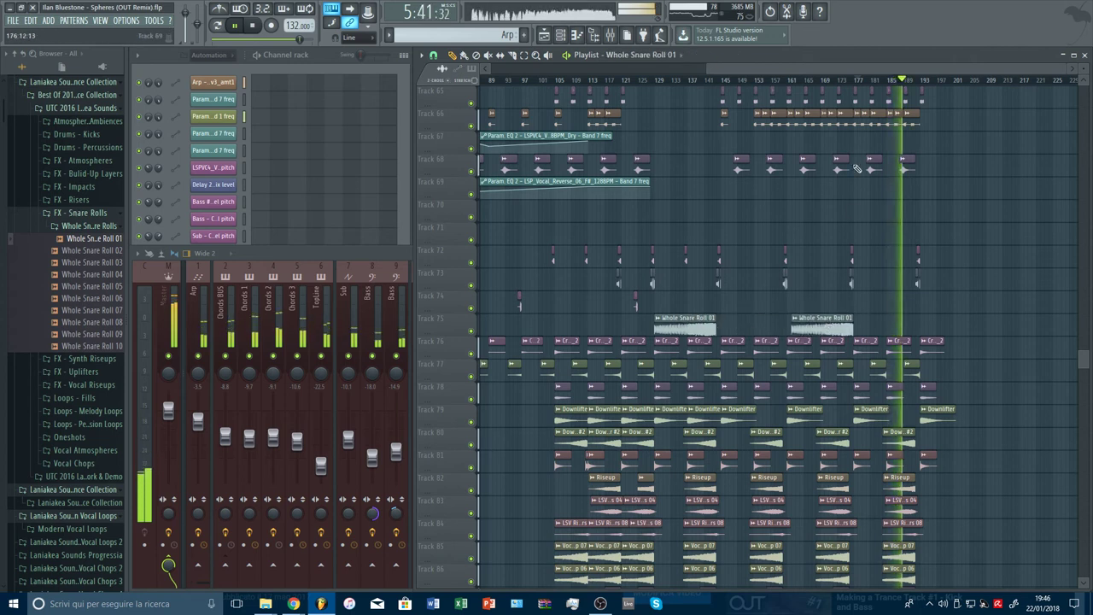
left_click(784, 81)
scroll(816, 81, "up", 3)
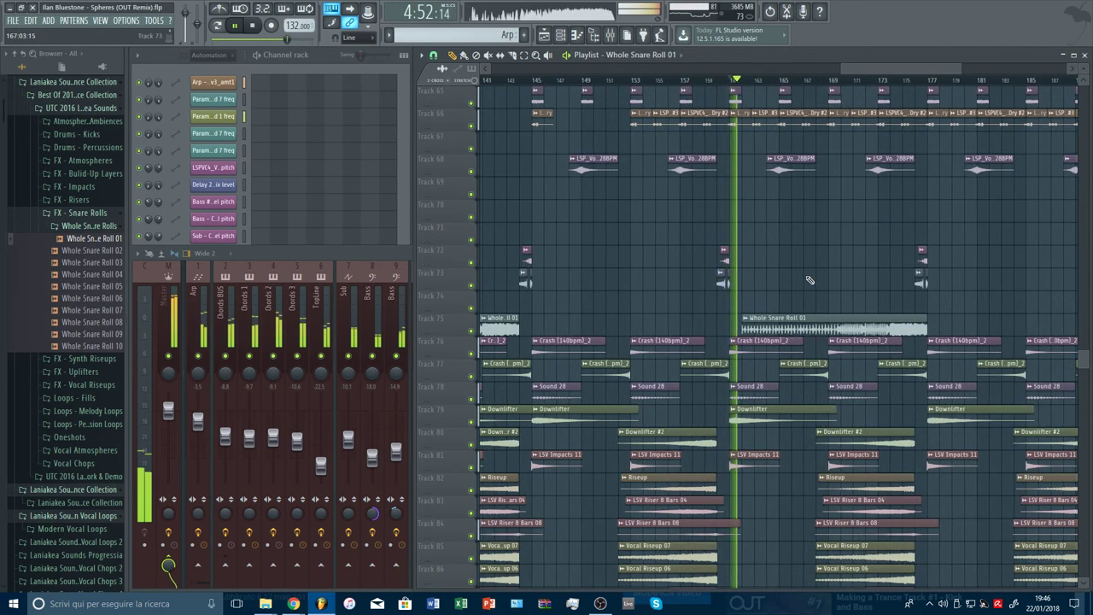
left_click_drag(809, 318, 799, 318)
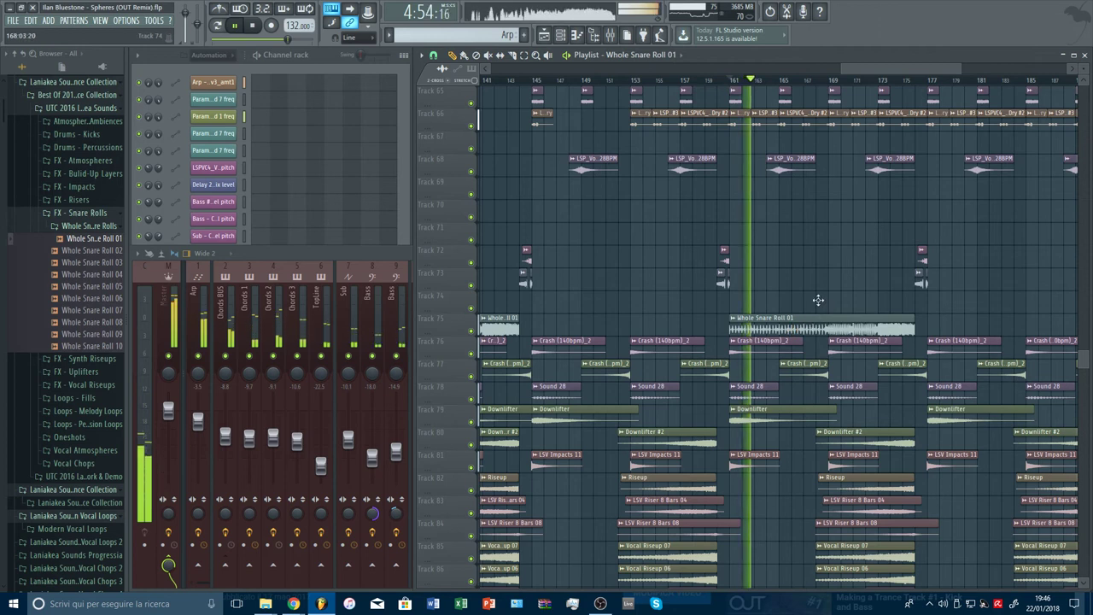
left_click_drag(731, 329, 827, 329)
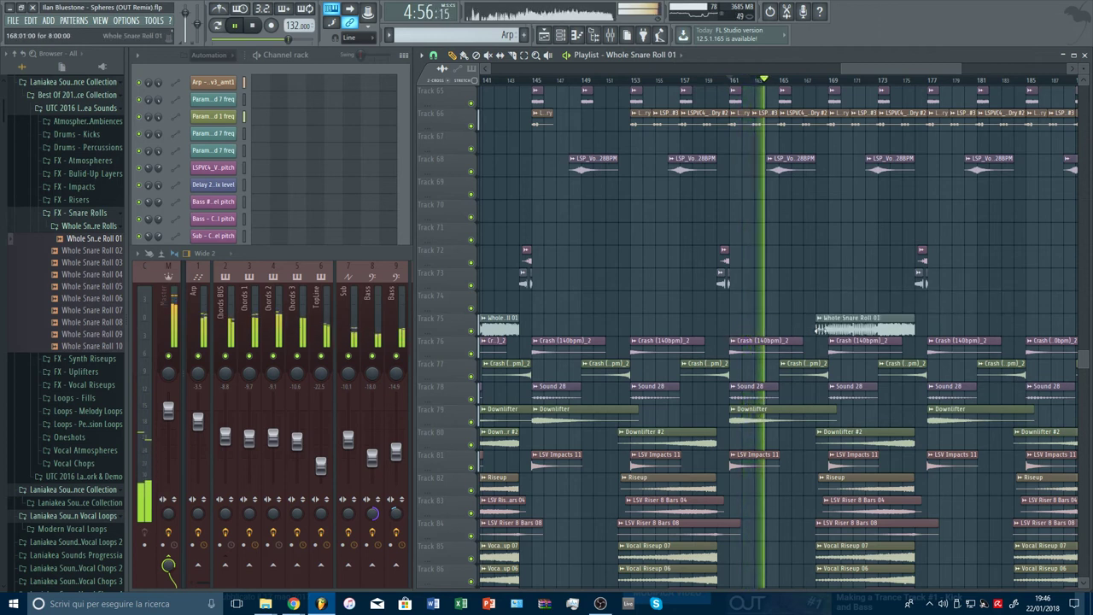
Play from about bar 168 and review the pad, arp, chord and bass tracks leading into bar 177
left_click(821, 79)
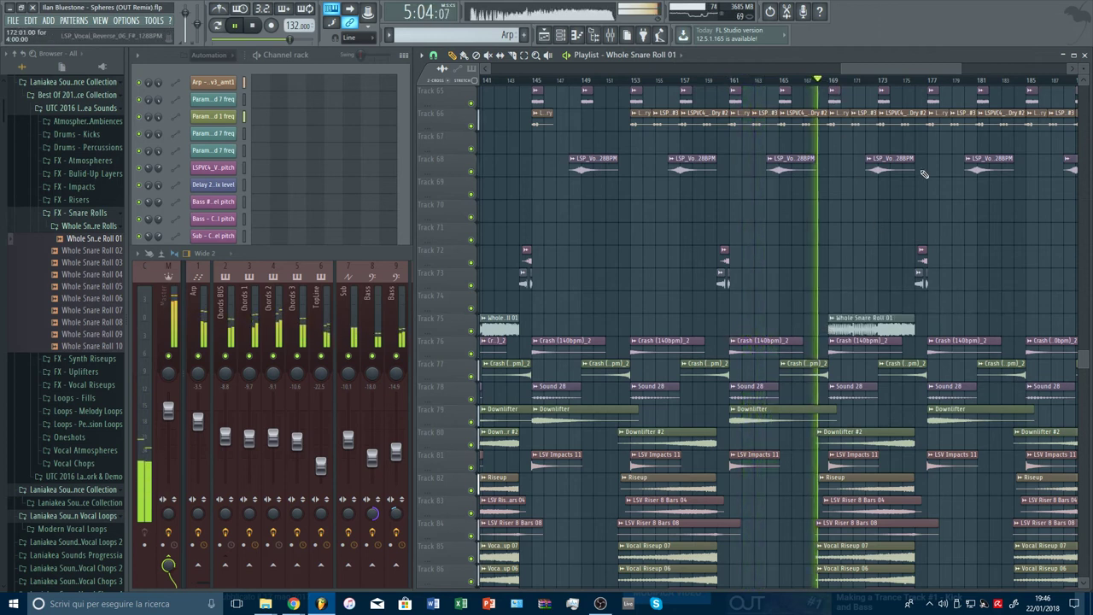
scroll(966, 229, "up", 3)
scroll(966, 229, "up", 4)
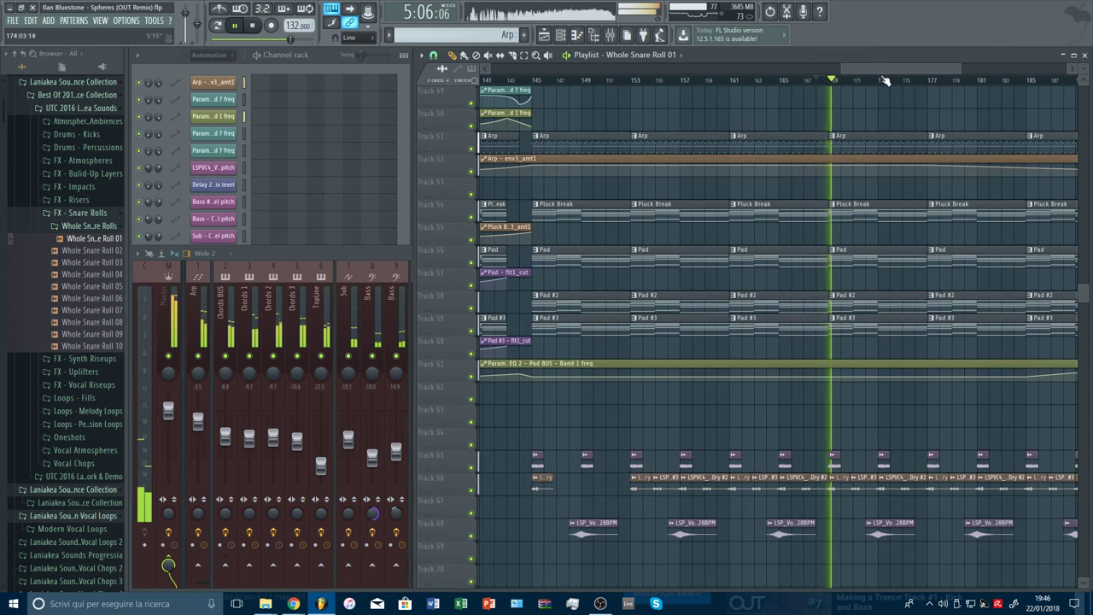
scroll(885, 80, "down", 3)
scroll(954, 203, "up", 8)
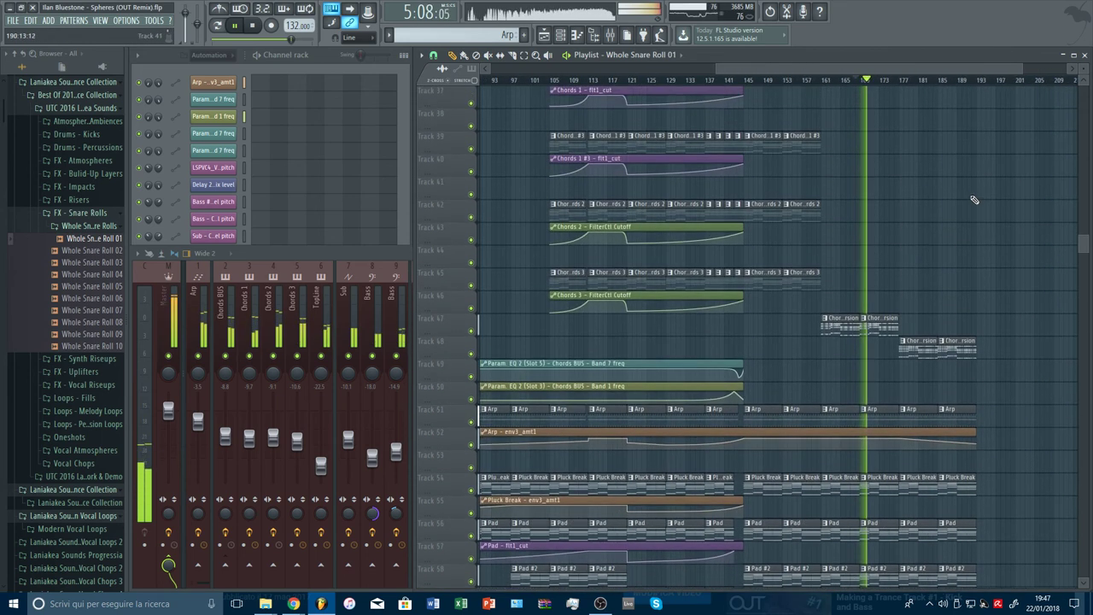
scroll(975, 200, "down", 3)
scroll(975, 200, "up", 5)
scroll(975, 200, "down", 6)
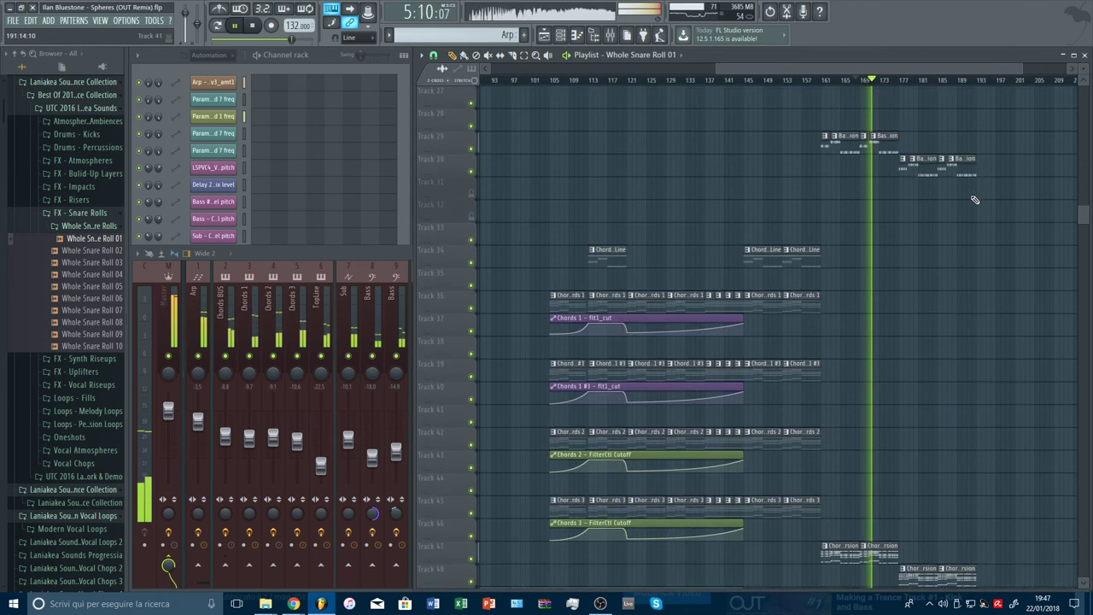
Lower the volume of the Whole Snare Roll 01 mixer track slightly
left_click(402, 255)
scroll(637, 320, "down", 10)
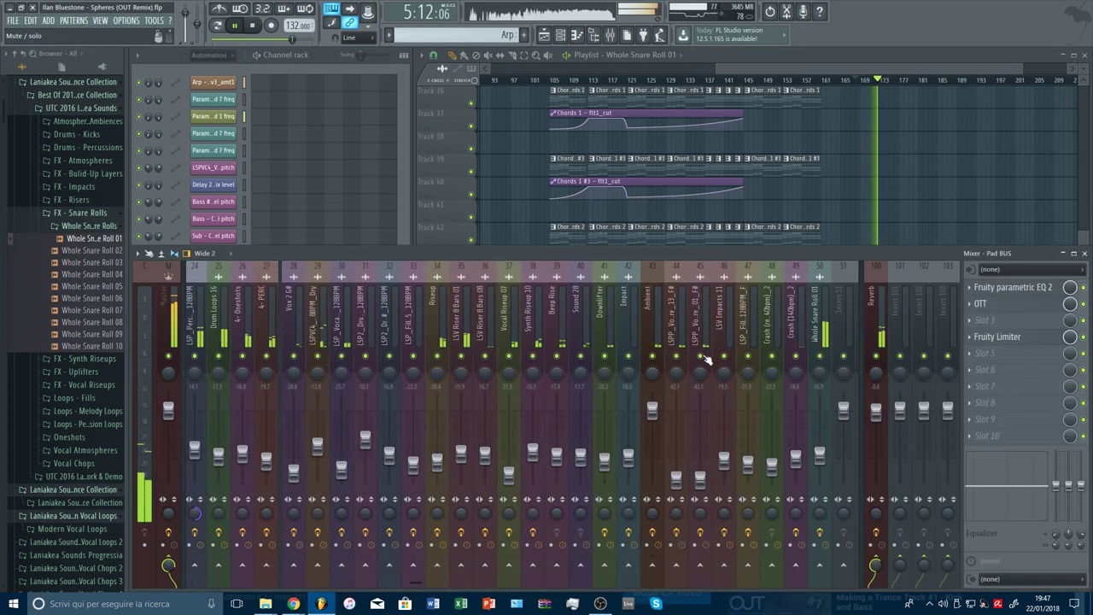
left_click(678, 461)
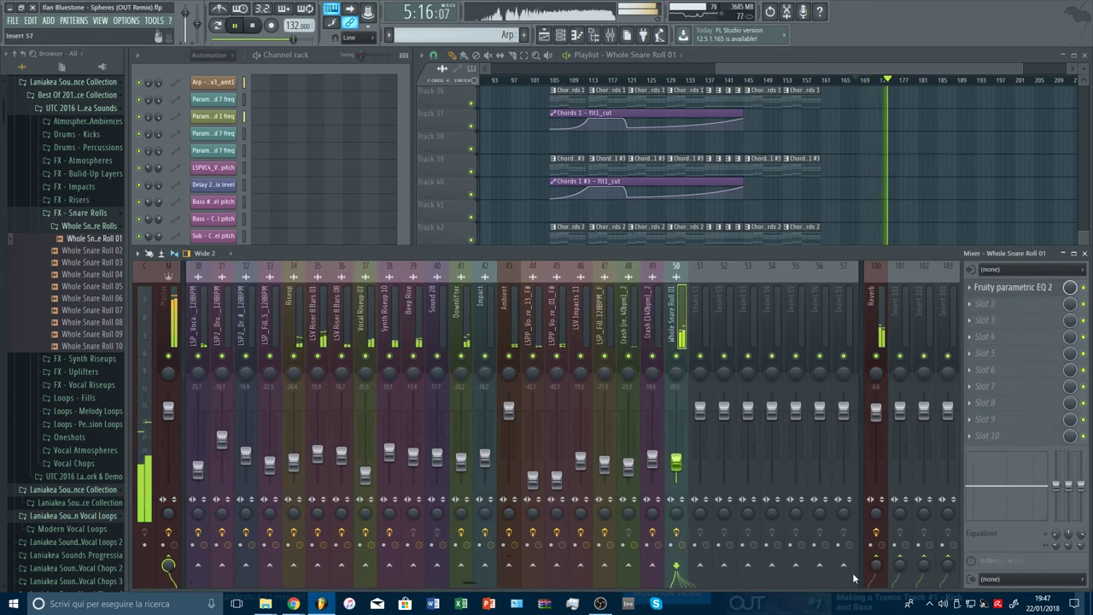
left_click(914, 71)
Replay the transition into bar 177 and inspect the Sub and Bass Band 1 freq automation peaks just before it
scroll(1010, 84, "up", 2)
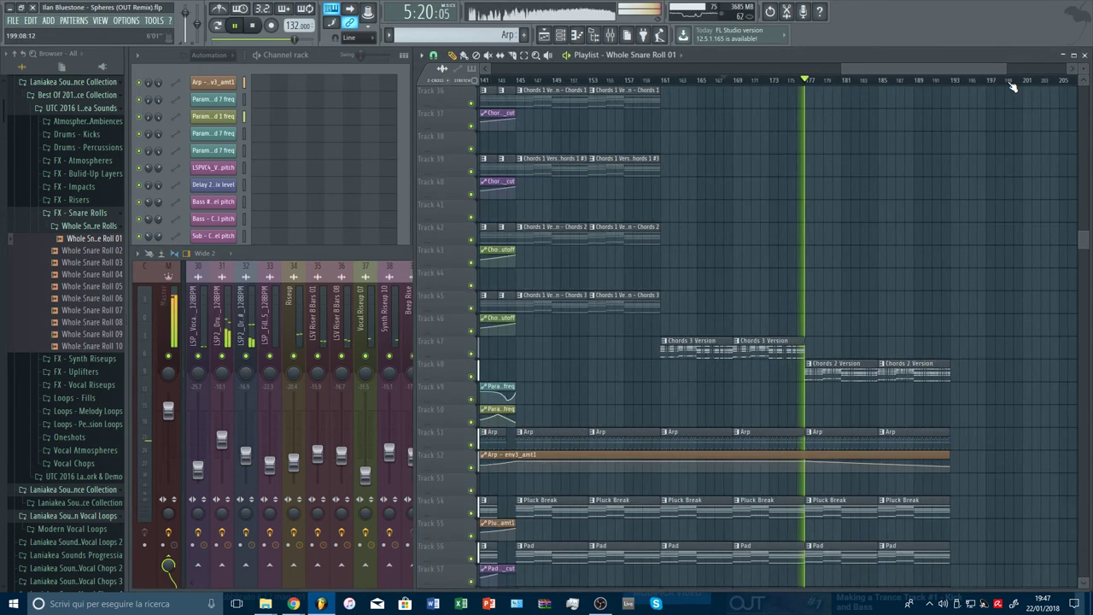
scroll(979, 204, "down", 8)
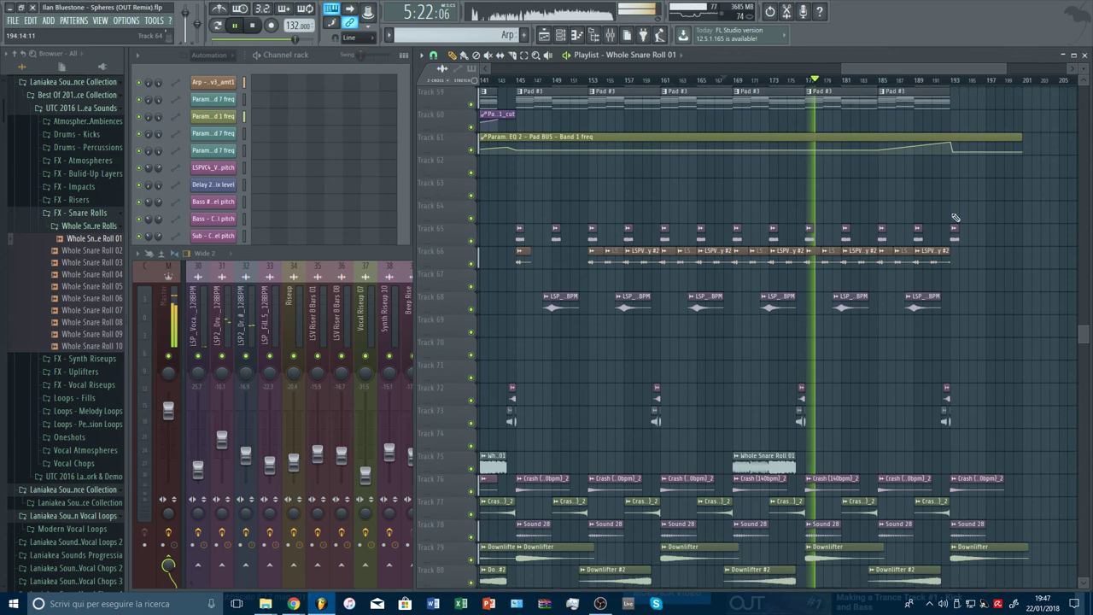
scroll(807, 85, "up", 2)
scroll(825, 207, "up", 10)
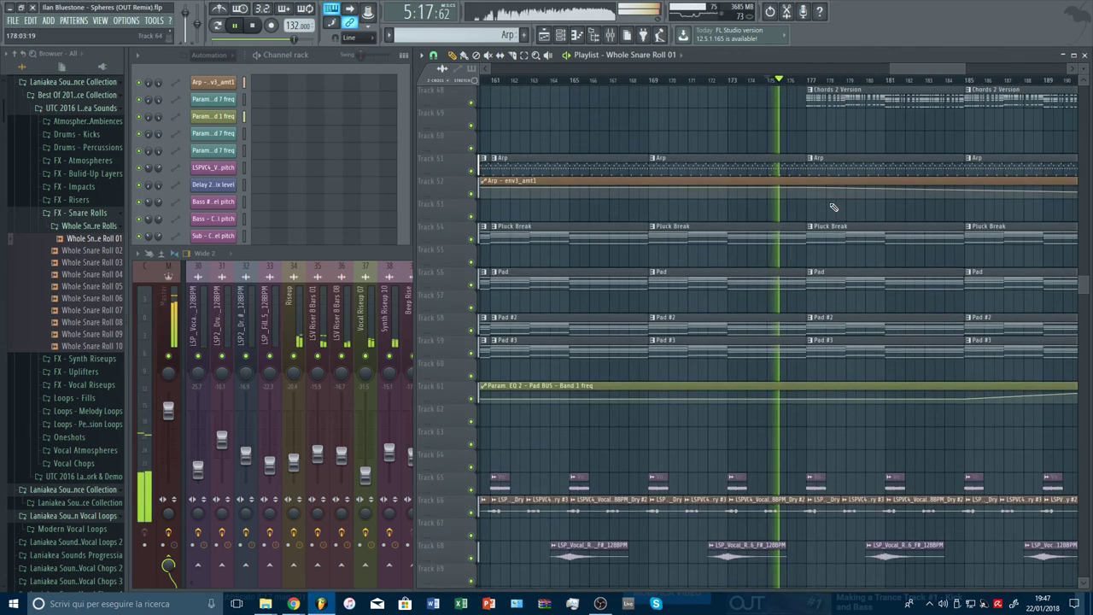
scroll(825, 207, "up", 3)
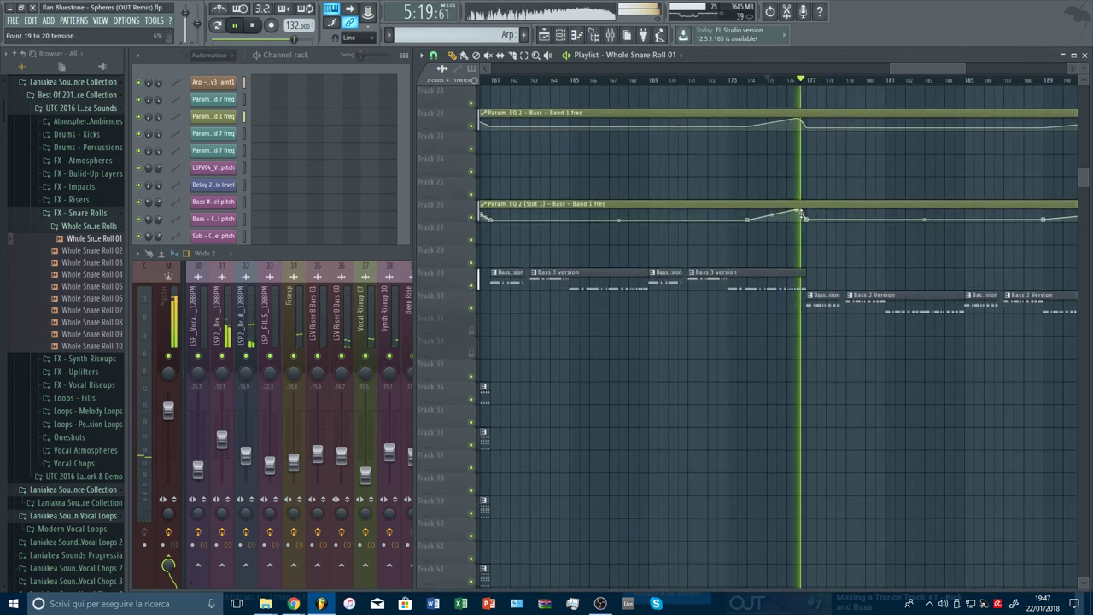
scroll(803, 205, "up", 3)
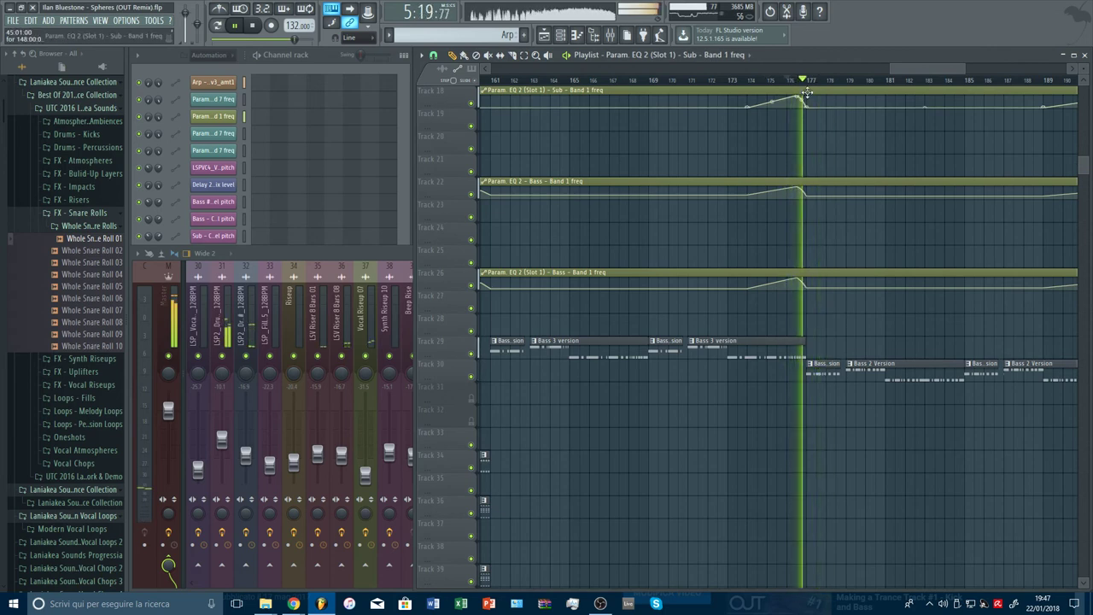
Extend the Param. EQ 2 (Slot 3) - Chords BUS - Band 1 freq automation to bar 193 and add a bar 173 point with the bar 145 value
scroll(917, 298, "down", 7)
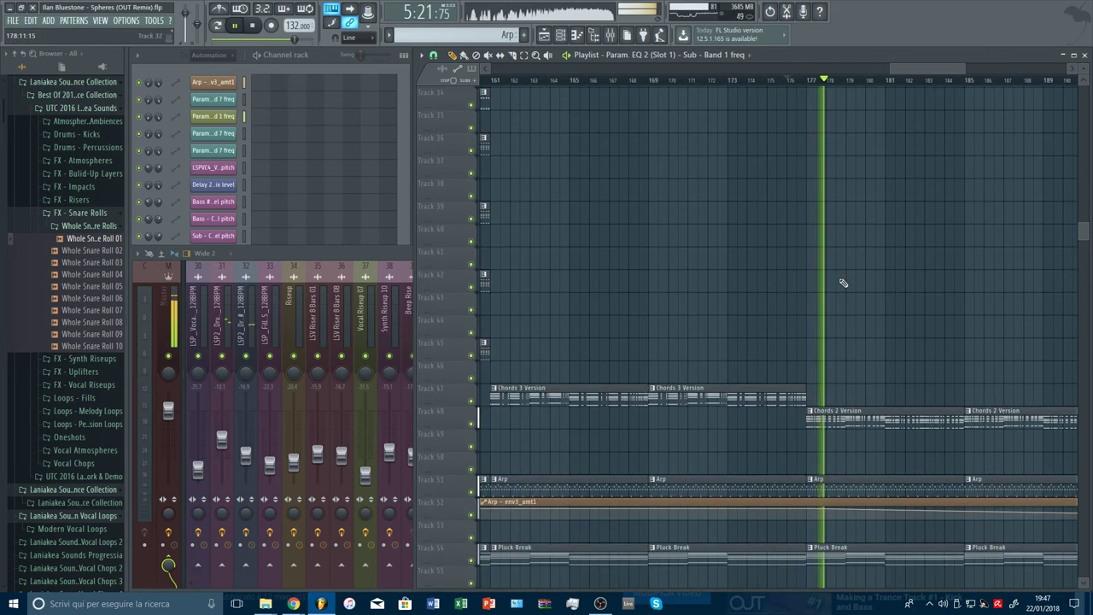
scroll(817, 85, "down", 3)
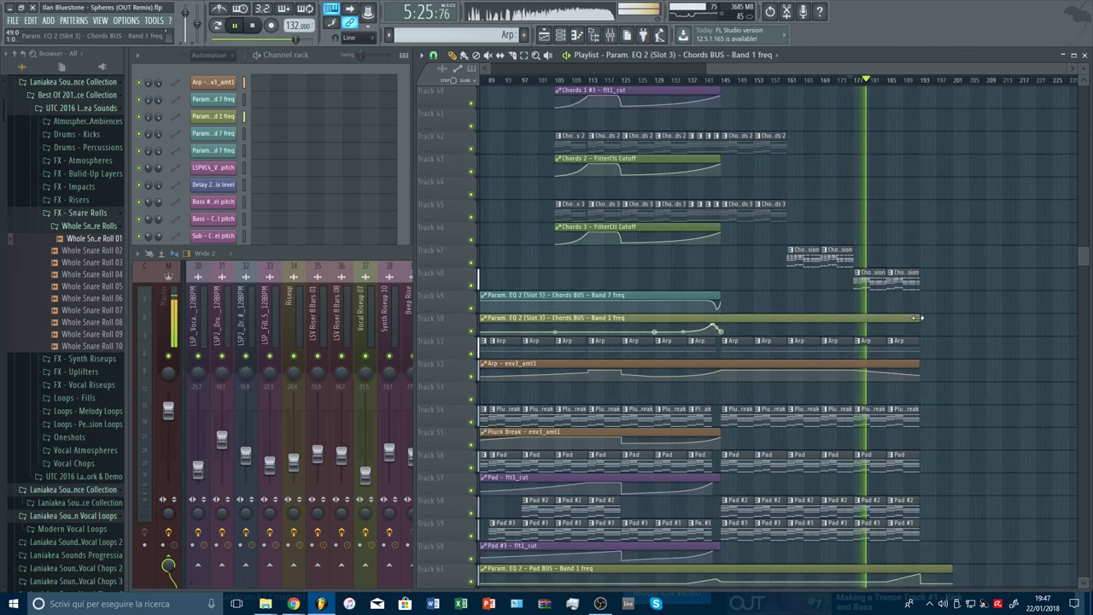
scroll(941, 100, "up", 1)
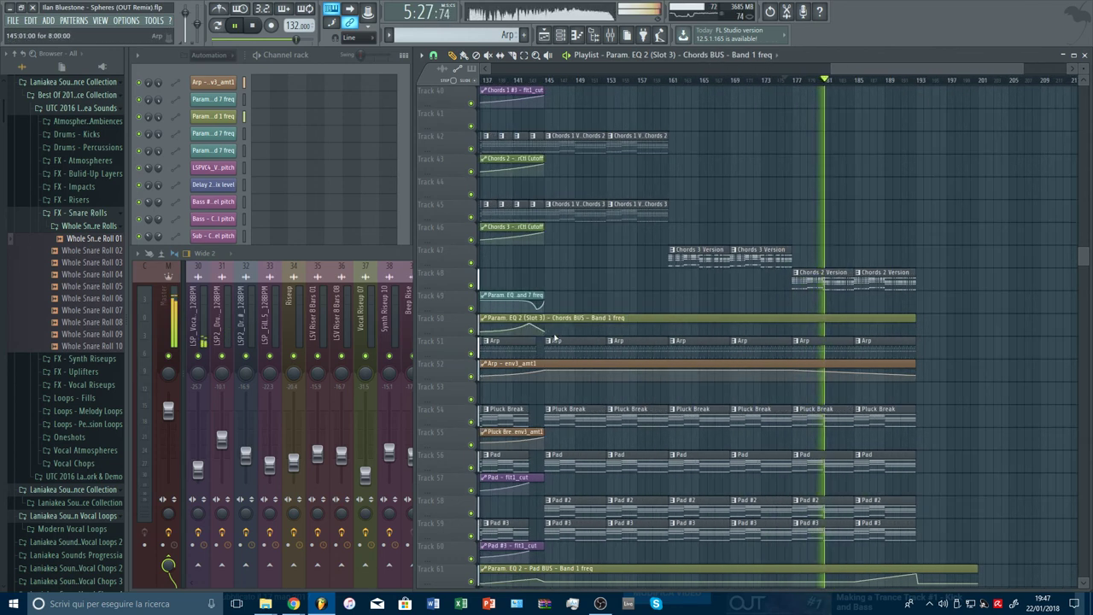
right_click(545, 332)
left_click(570, 513)
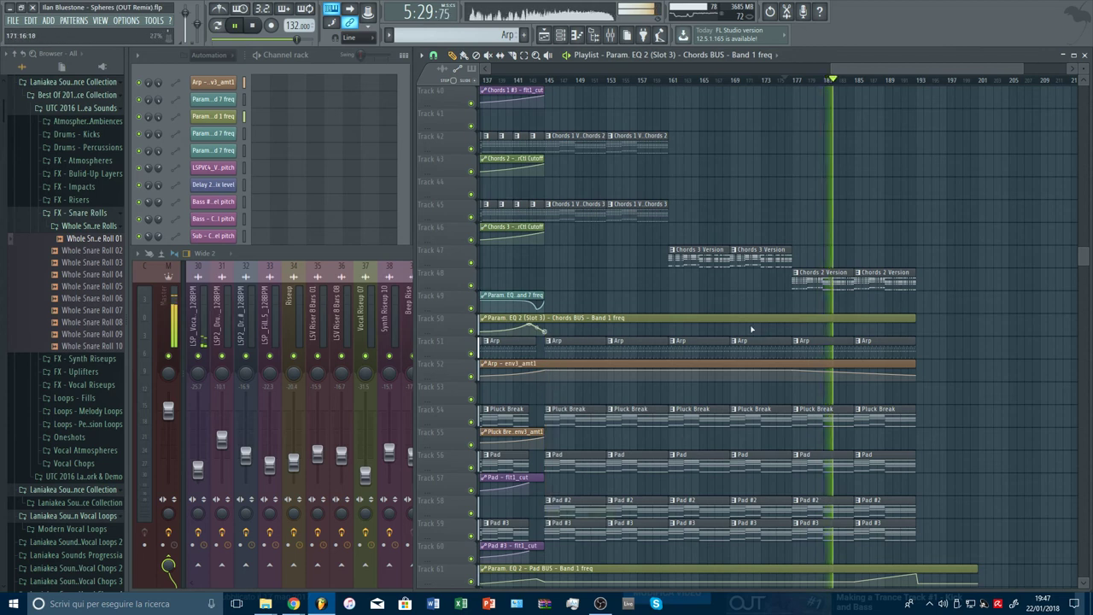
right_click(763, 332)
left_click(782, 523)
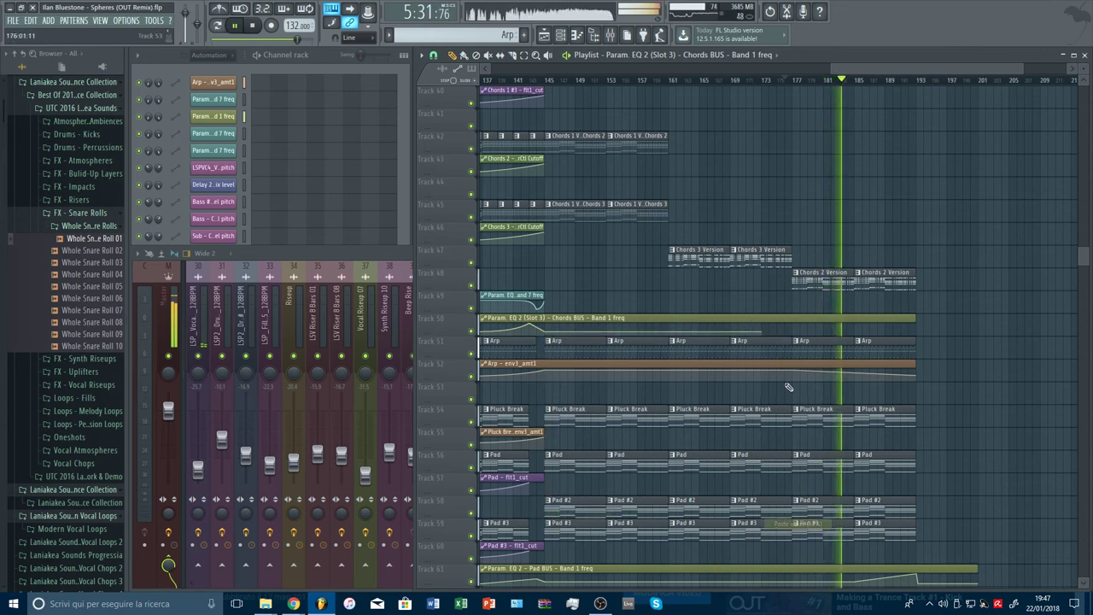
Add a rising peak of about 45% just before bar 177 in the Chords BUS Band 1 freq automation and paste the copied value at bar 177
scroll(803, 86, "up", 4)
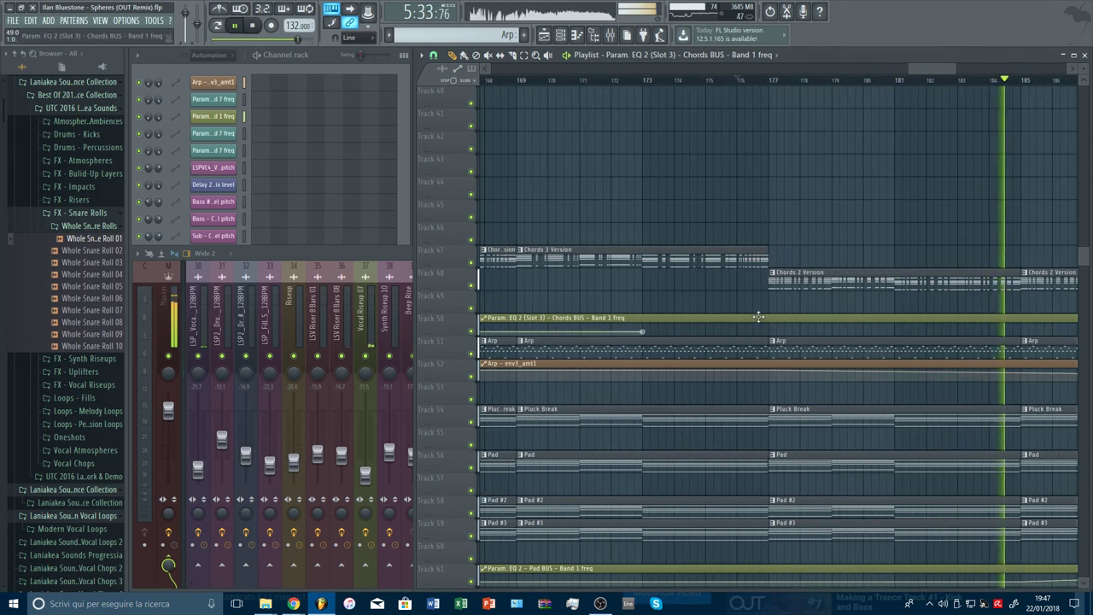
scroll(777, 279, "up", 4)
scroll(773, 281, "down", 5)
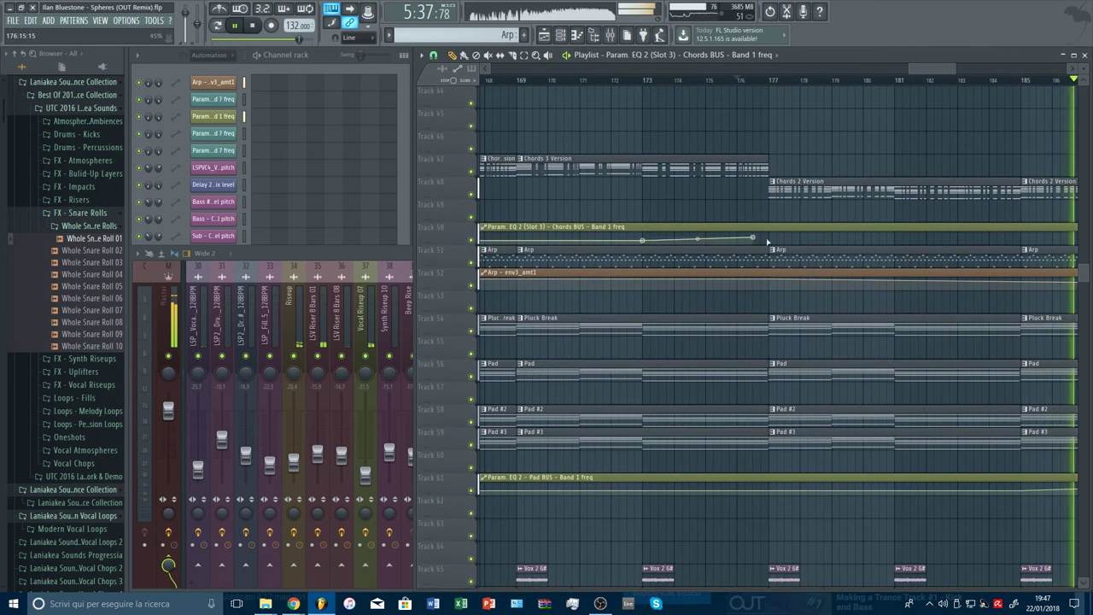
right_click(768, 242)
left_click(806, 433)
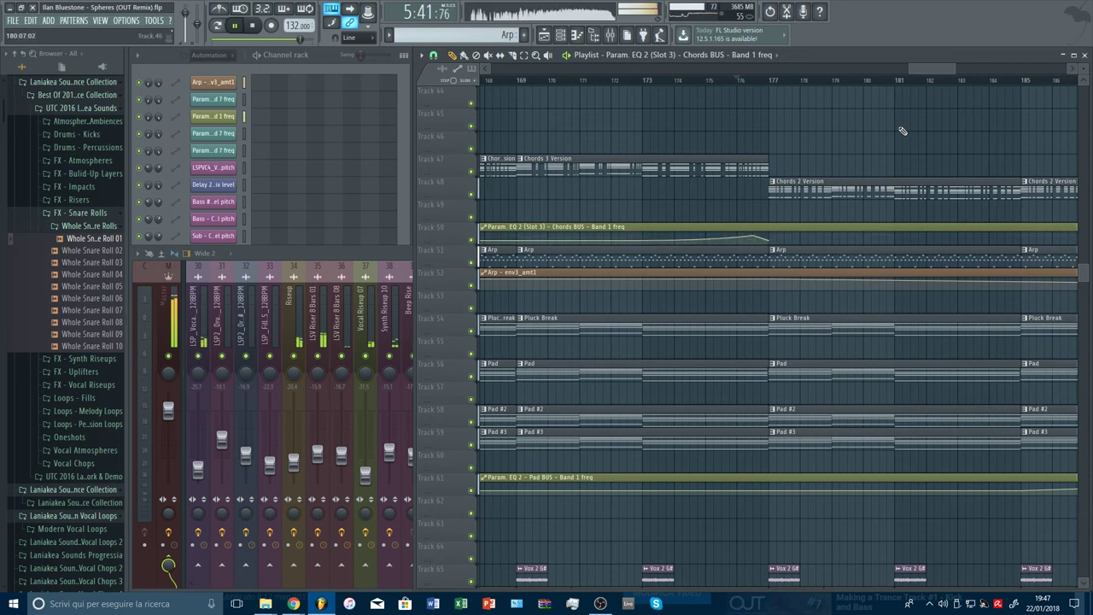
Add a 32% point at bar 189 and a 50% point at bar 193 in the Chords BUS Band 1 freq automation, and replay the ending
left_click_drag(953, 69, 1008, 69)
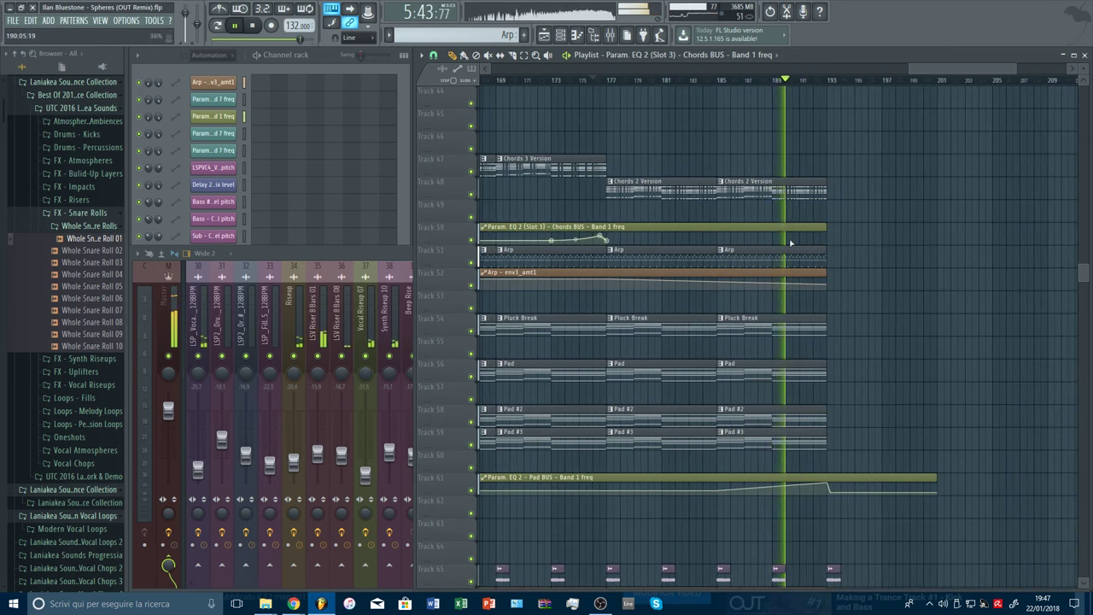
left_click(777, 242)
right_click(778, 241)
left_click(807, 431)
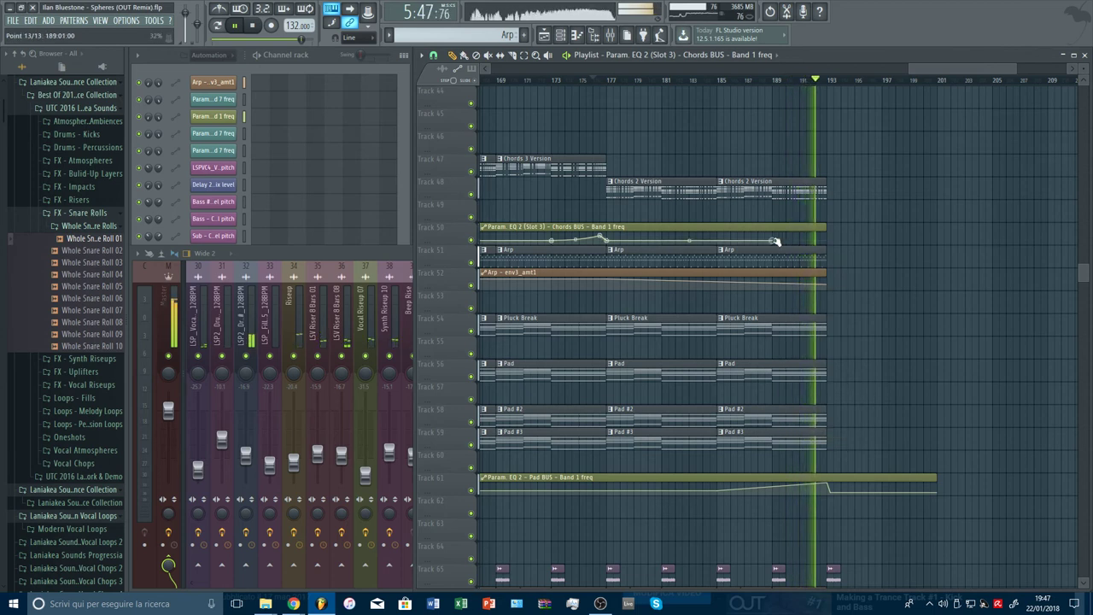
right_click(778, 242)
left_click(804, 434)
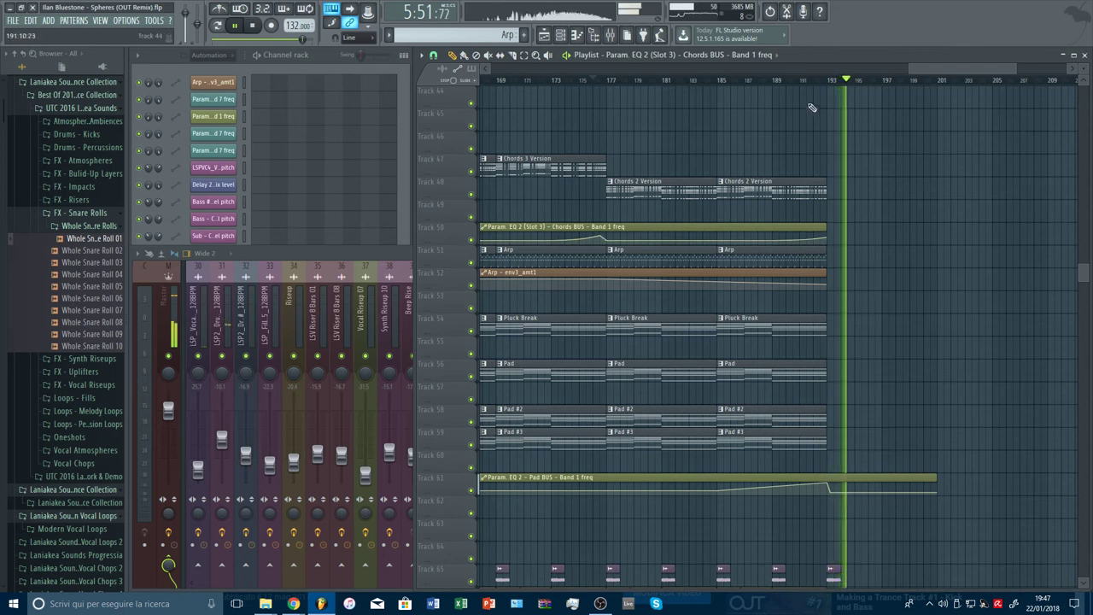
left_click(811, 81)
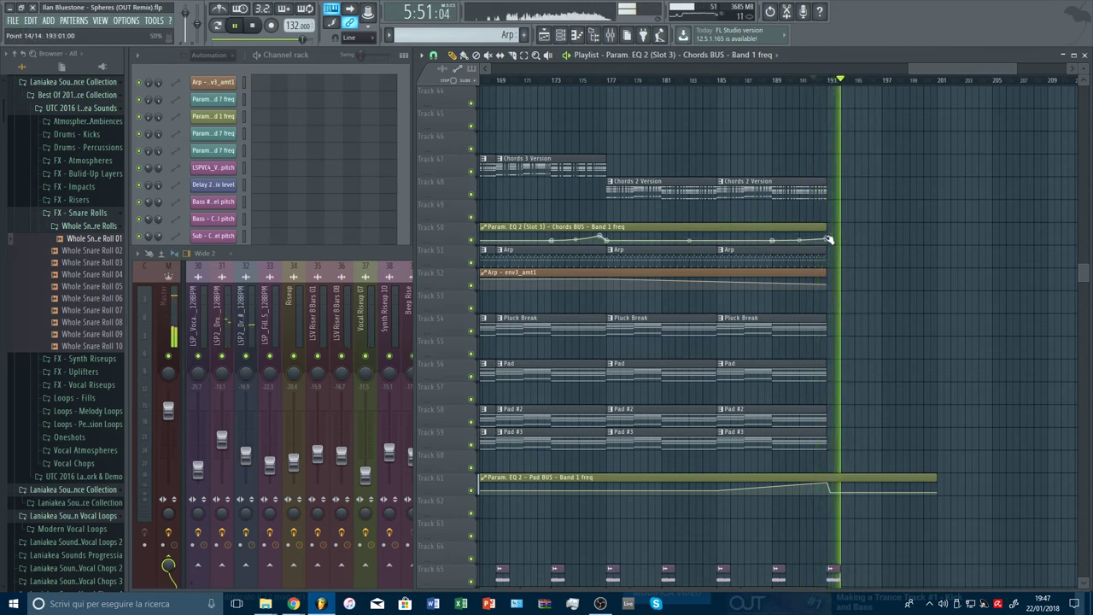
Delete the Pad BUS Band 1 freq point just after bar 193, paste the bar 201 value onto the bar 194 point, and replay from about bar 192
right_click(841, 491)
right_click(832, 492)
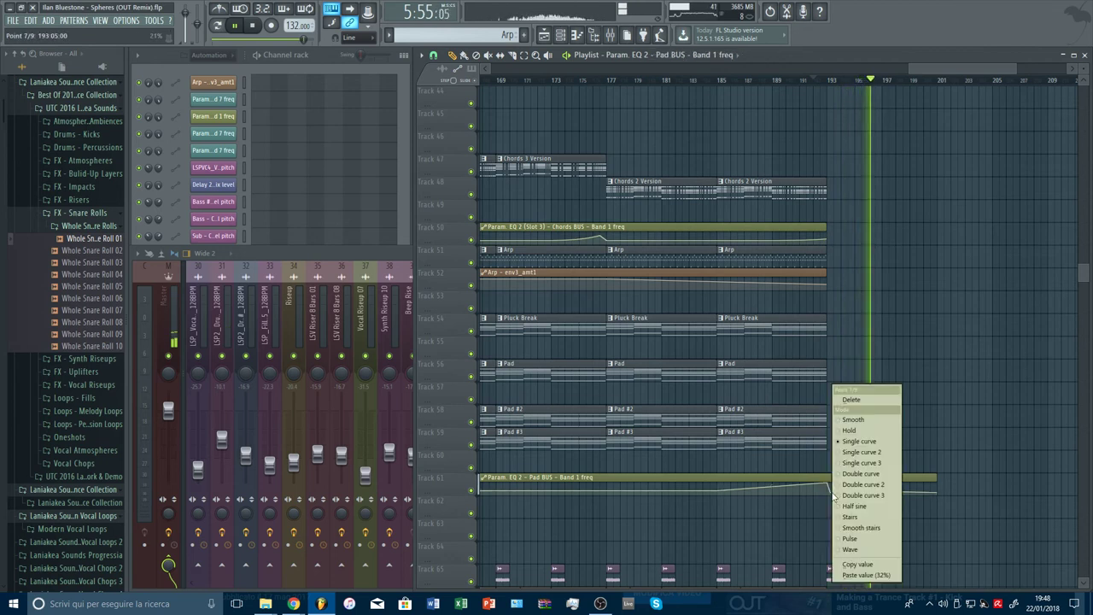
left_click(853, 399)
right_click(938, 493)
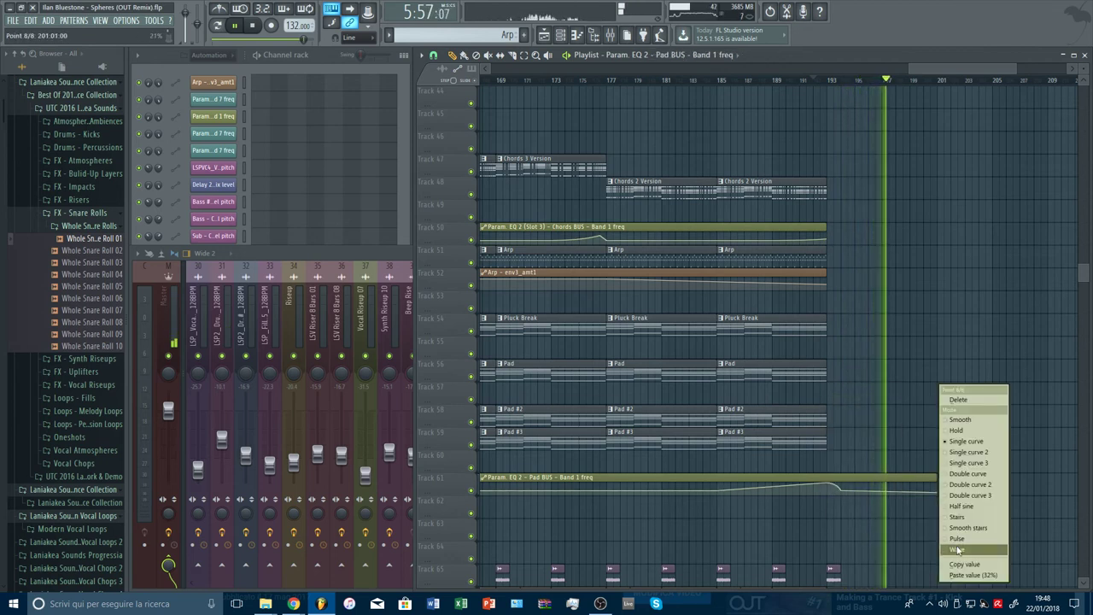
left_click(957, 564)
right_click(843, 491)
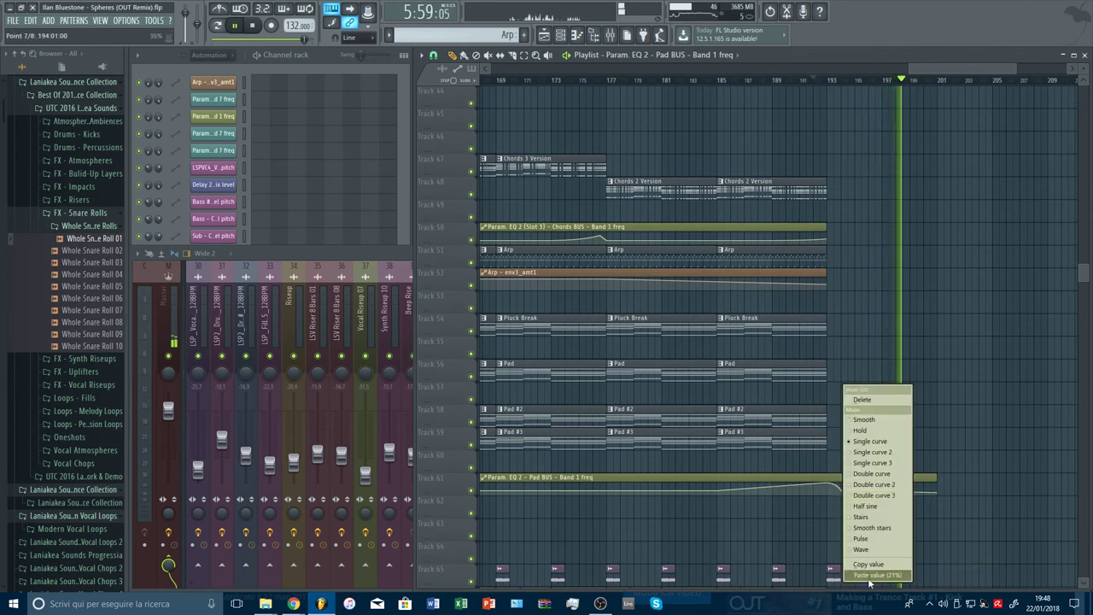
left_click(849, 496)
left_click(814, 82)
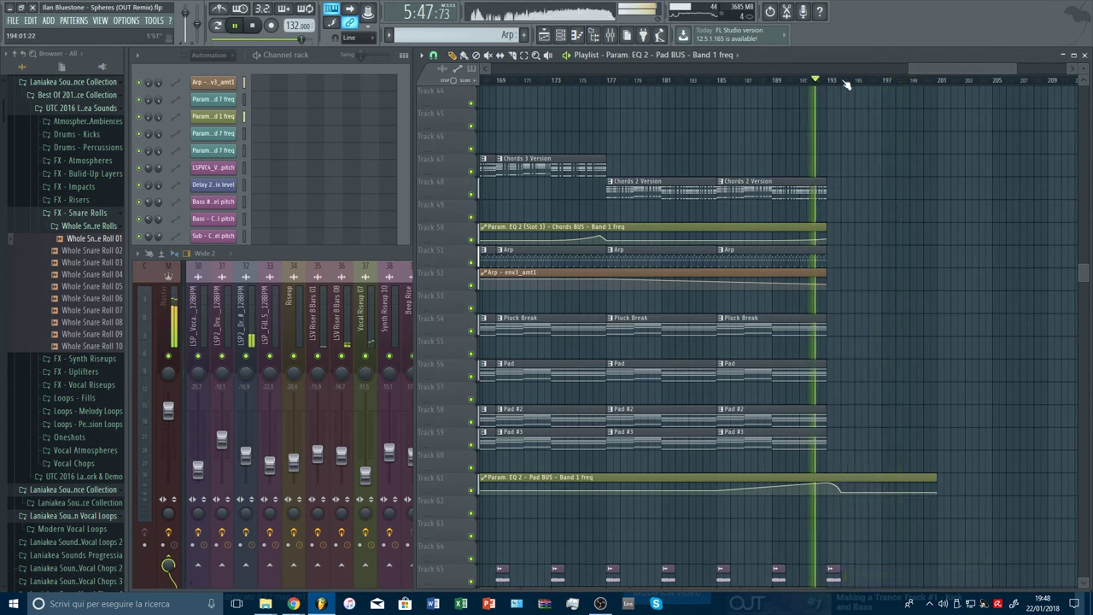
Extend the two Bass and the Sub Band 1 freq automations to bar 197, with the curves falling back right after bar 193, and replay
scroll(844, 83, "up", 2)
scroll(864, 244, "up", 5)
scroll(865, 245, "up", 5)
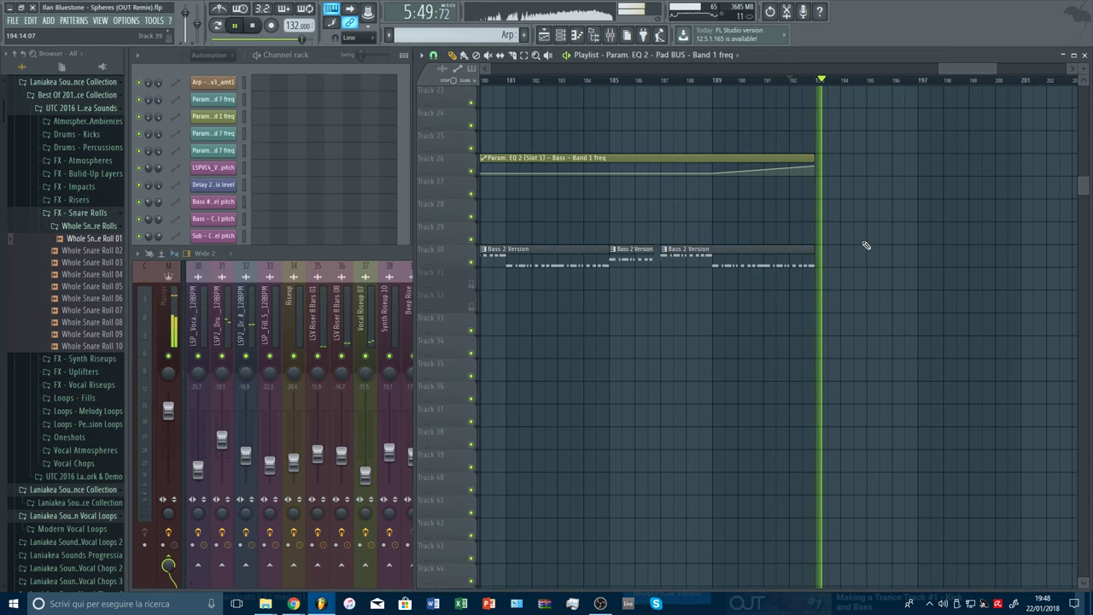
left_click_drag(815, 227, 924, 228)
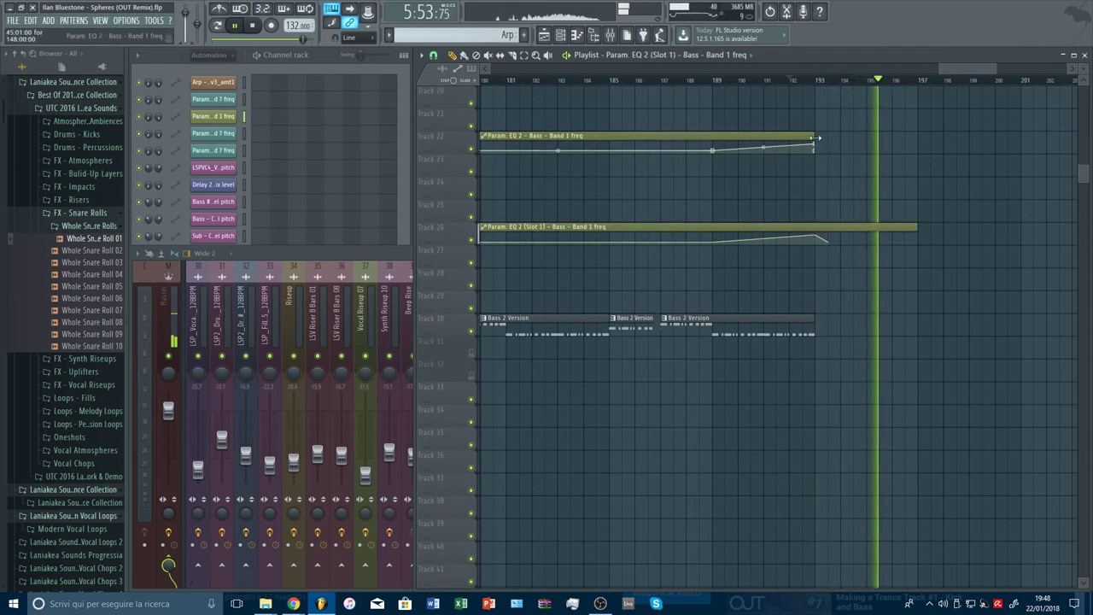
left_click_drag(817, 137, 917, 138)
scroll(824, 154, "up", 3)
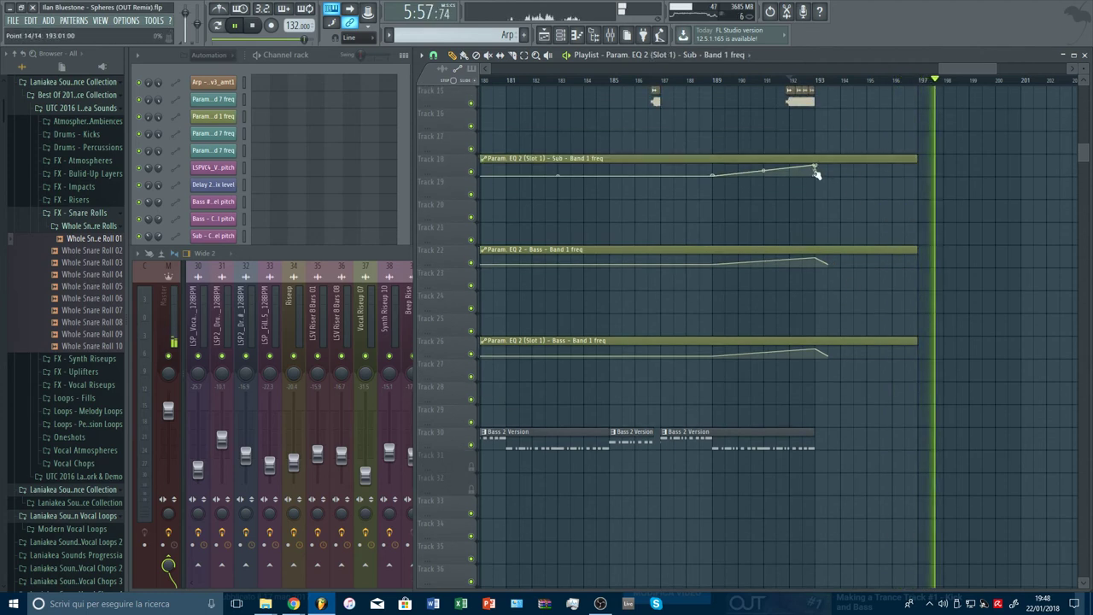
left_click(793, 79)
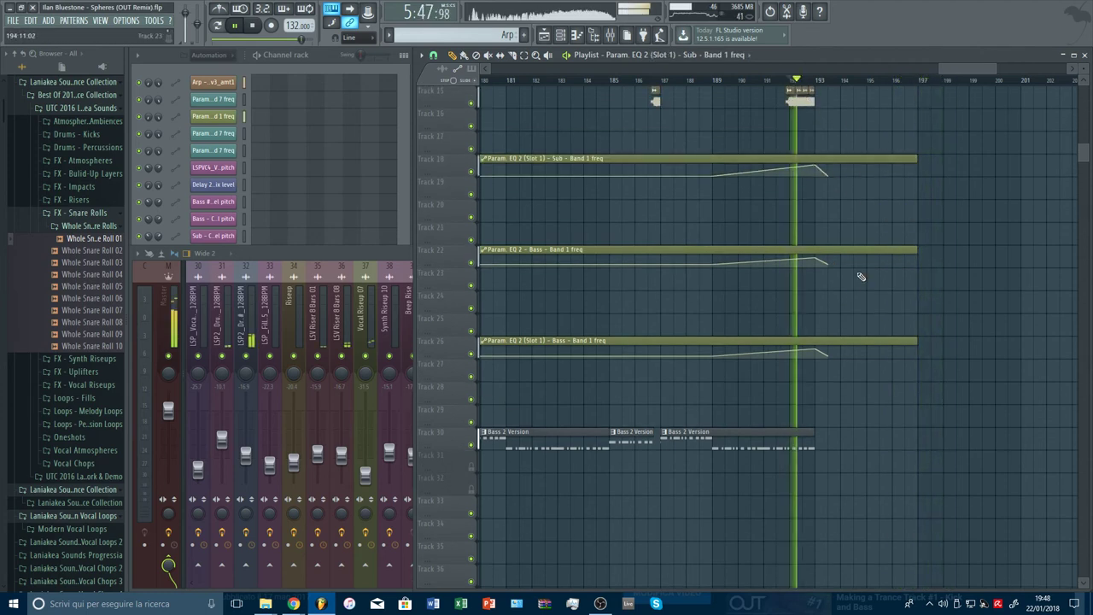
Place the LSPVC4_Vocal_Chops_22_F#_128BPM_Dry #2 clip at bar 193 on Track 66 and play from there
scroll(859, 276, "down", 6)
scroll(867, 384, "down", 10)
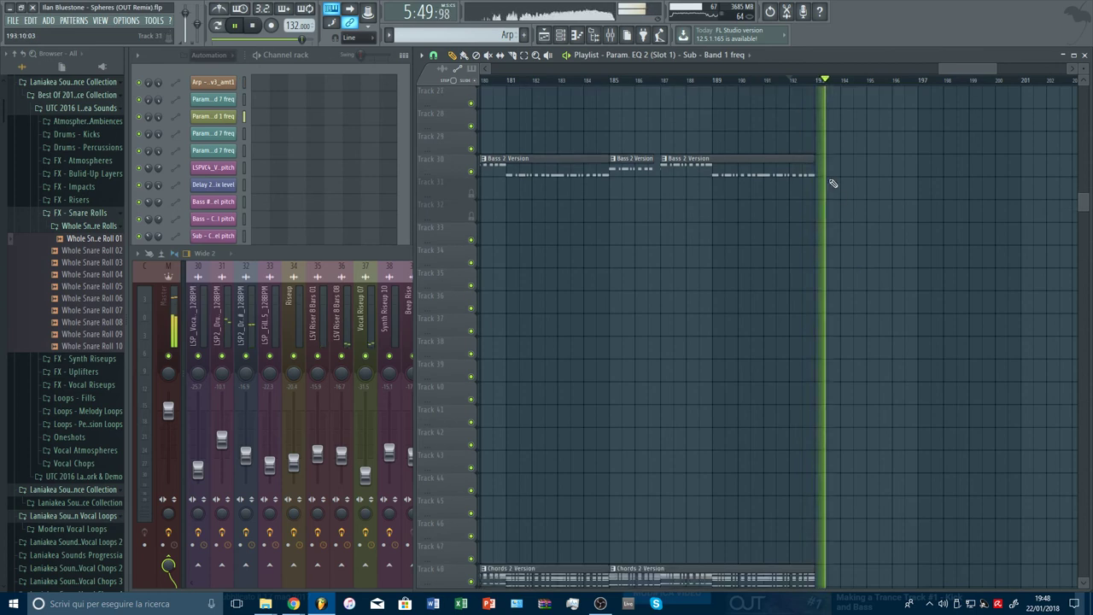
scroll(867, 402, "down", 6)
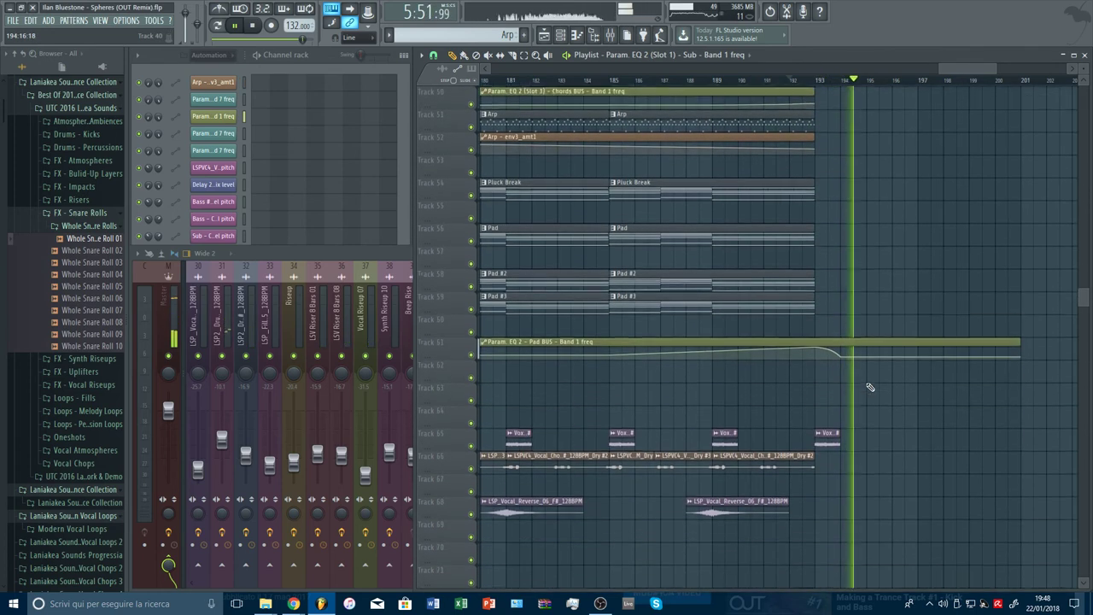
scroll(850, 359, "down", 2)
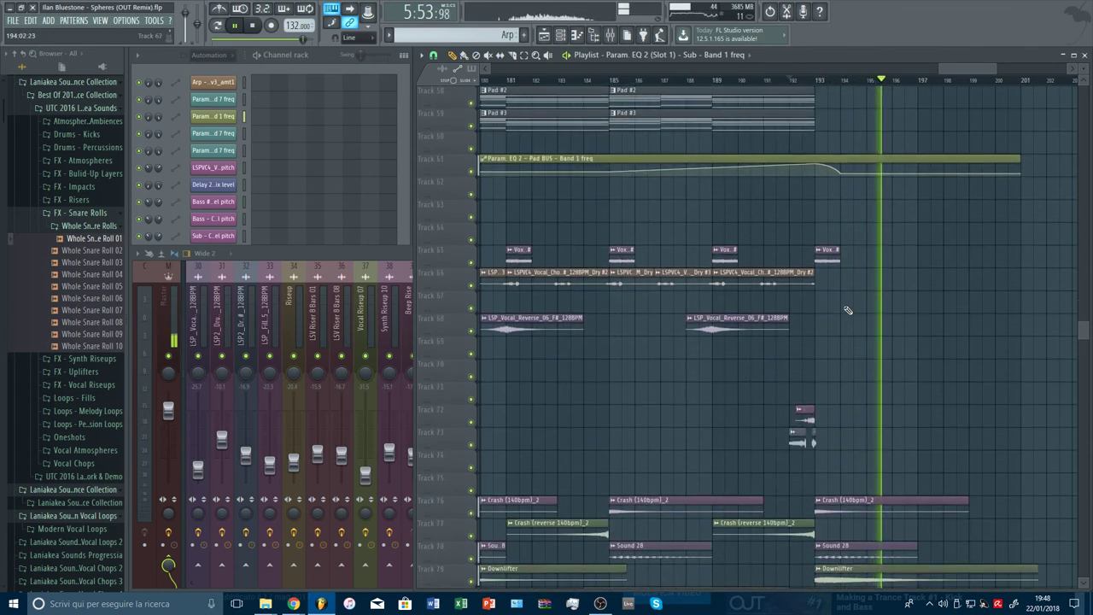
left_click(776, 287)
left_click(821, 286)
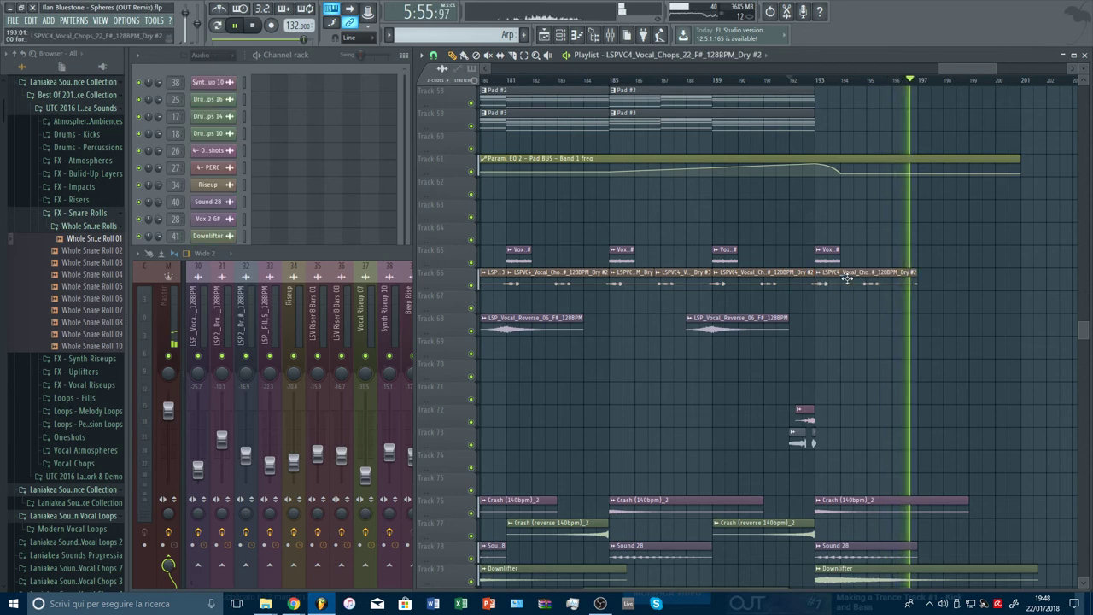
left_click(821, 85)
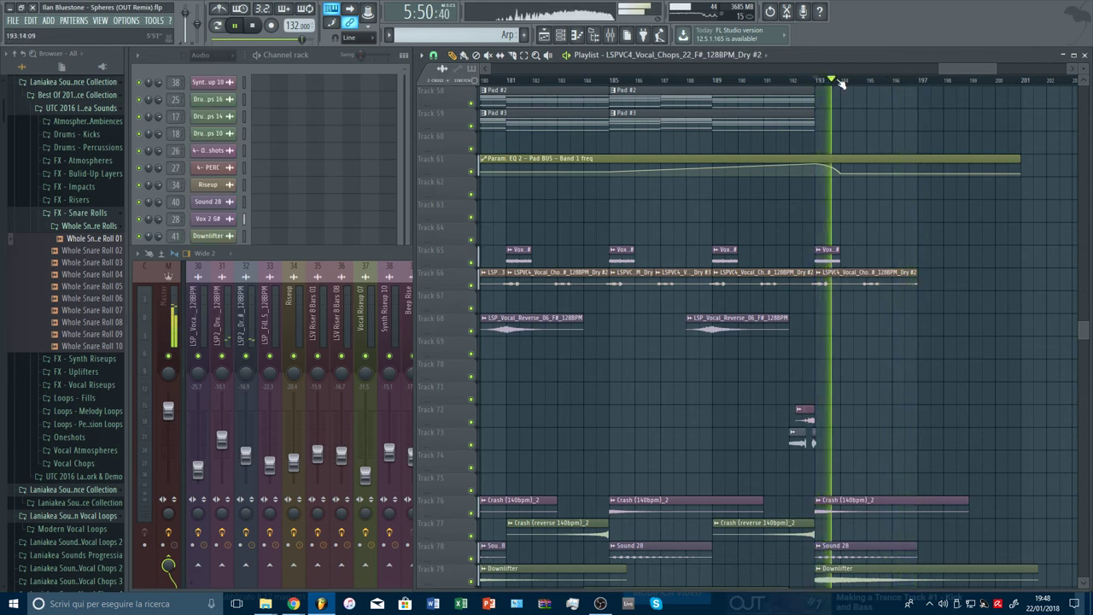
Replace the bar 193 vocal chop on Track 66 with the shorter LSPVC4_Vocal_Chops_22_F#_128BPM_Dry clip
scroll(837, 82, "down", 3)
scroll(840, 82, "down", 3)
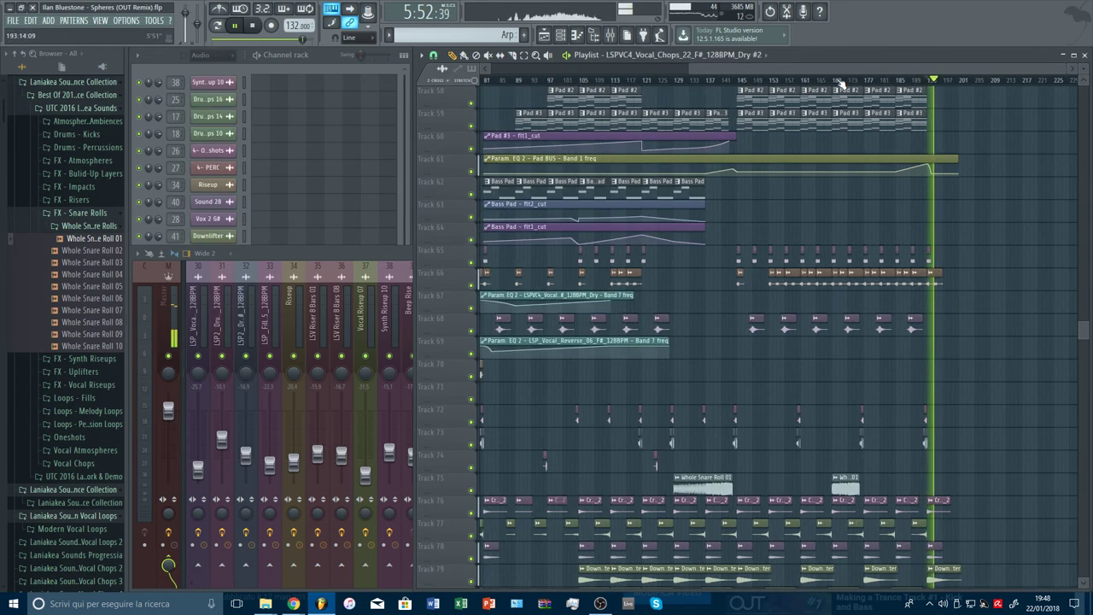
scroll(952, 85, "up", 4)
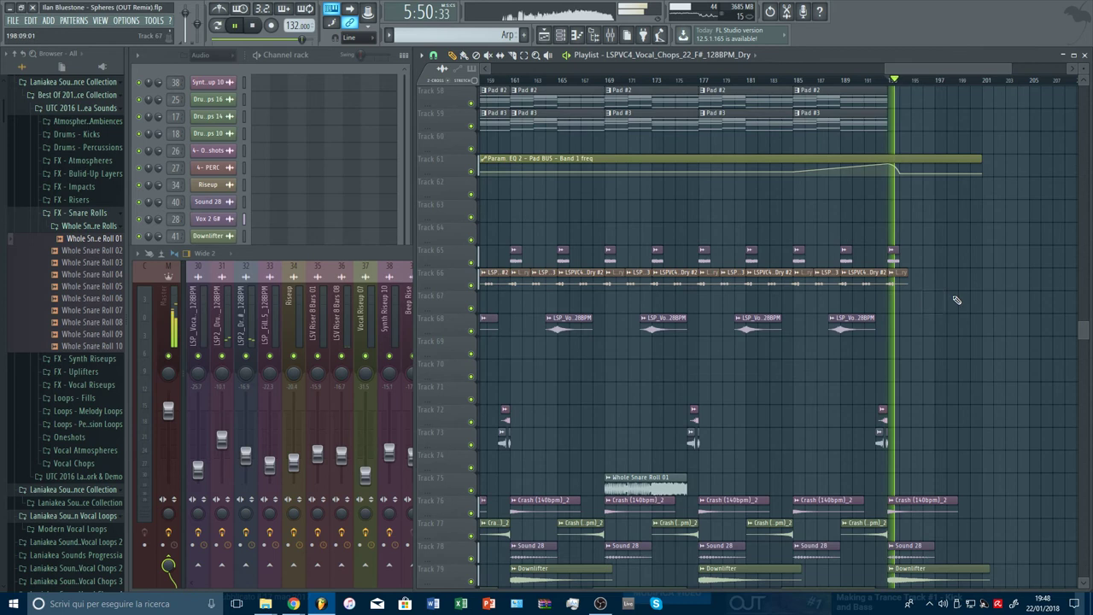
Fill bars 193 to 209 with repeated two-bar copies of the Pluck Break, Pad, Pad #2 and Pad #3 clips, and play from bar 193
scroll(766, 145, "up", 4)
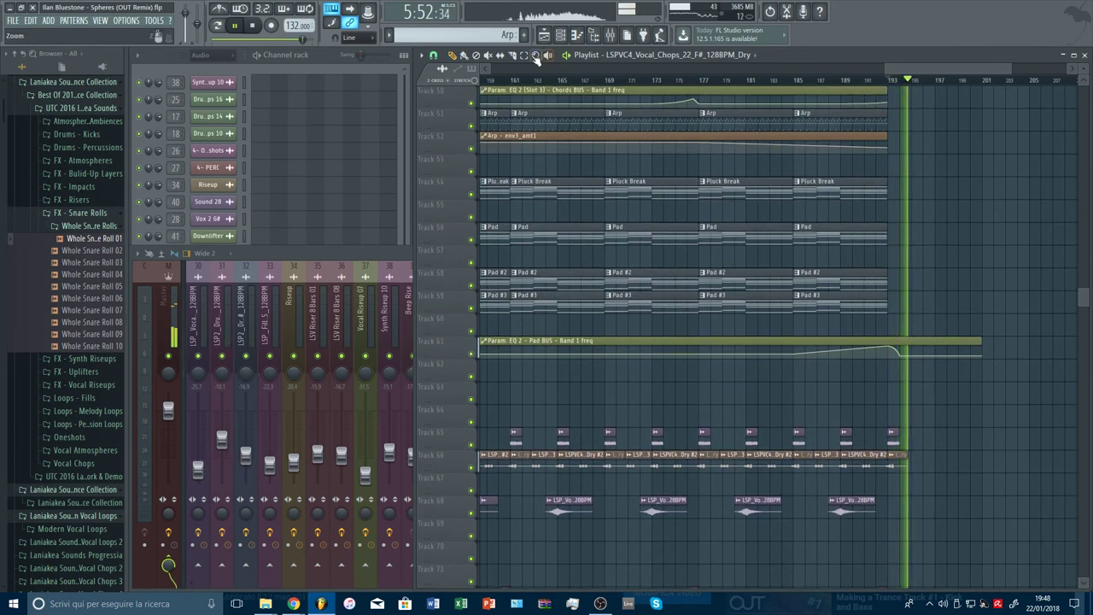
left_click_drag(872, 179, 856, 319)
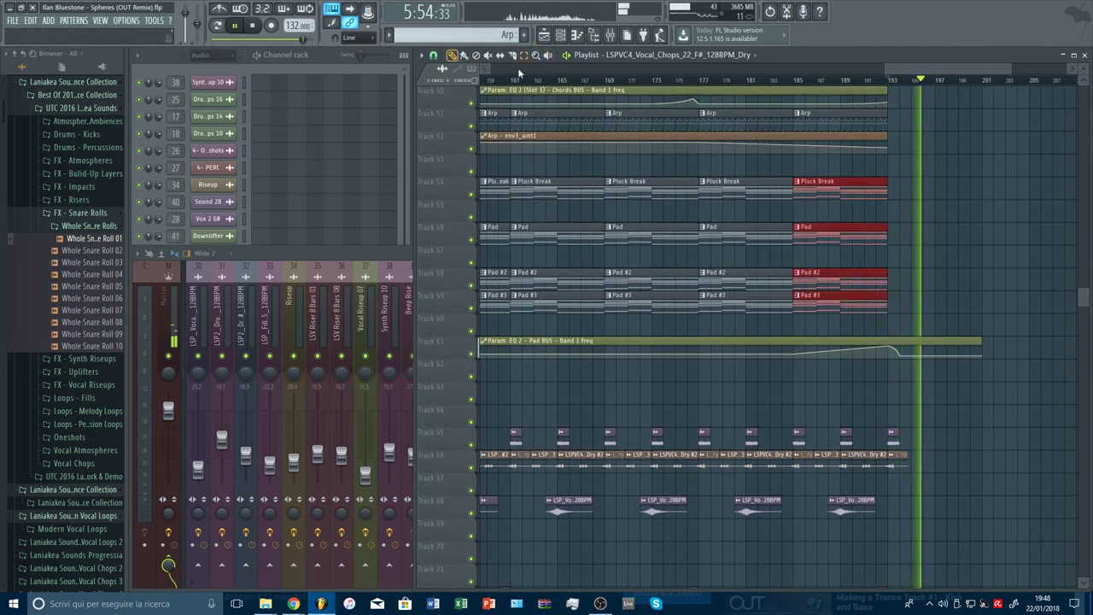
key("ctrl+b")
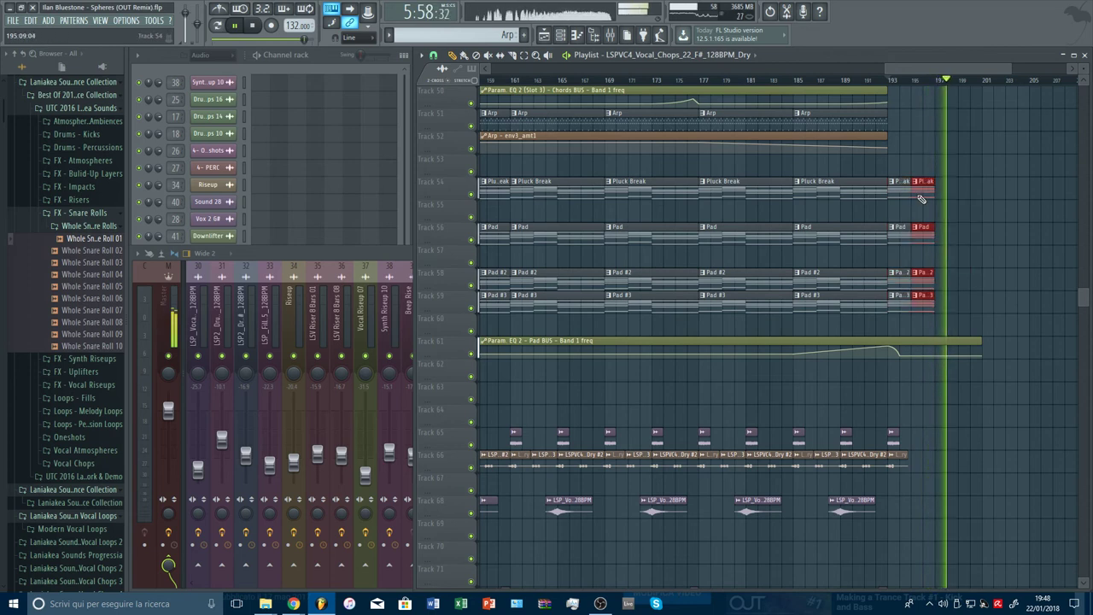
key("ctrl+b")
key("ctrl+b")
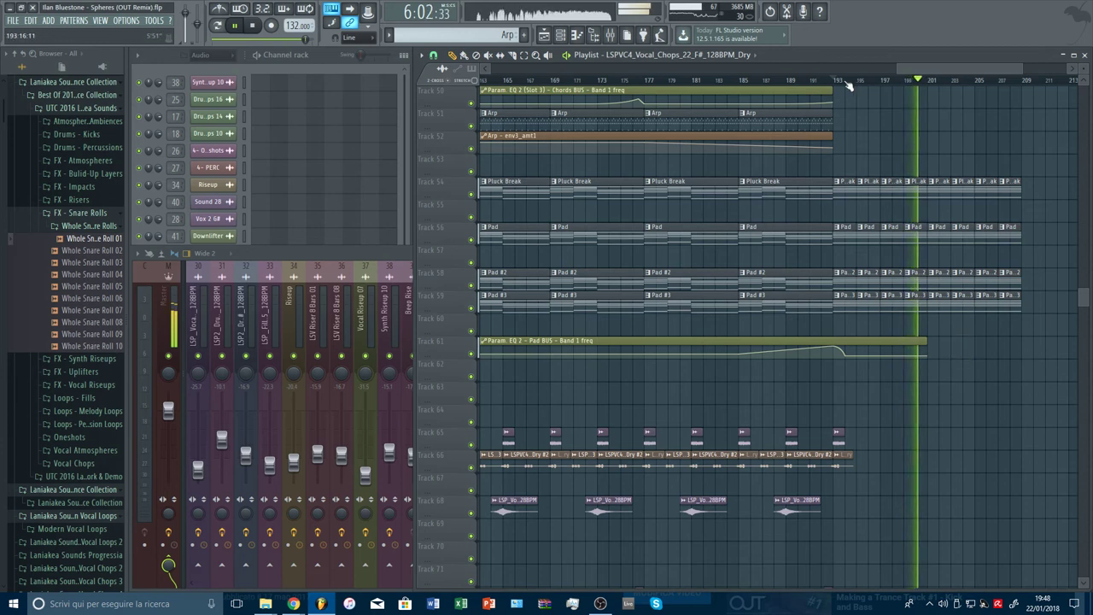
left_click(848, 86)
Extend the Pad - flt1_cut automation to bar 209 and curve it down from bar 157 to 27% mid-bar 160, rising again at bar 161
scroll(836, 176, "down", 4)
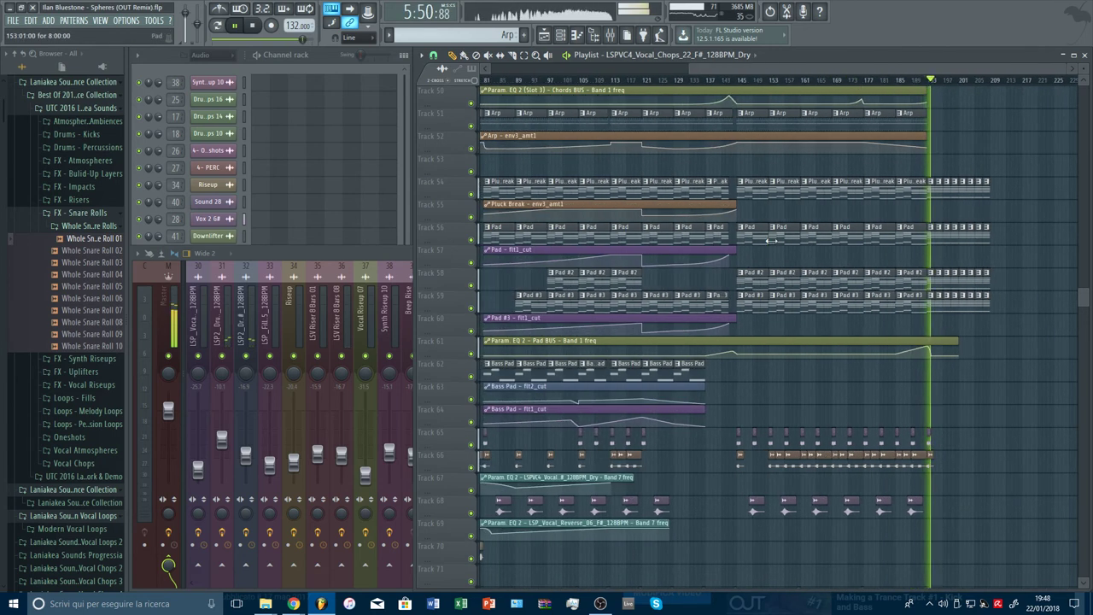
left_click_drag(736, 250, 931, 258)
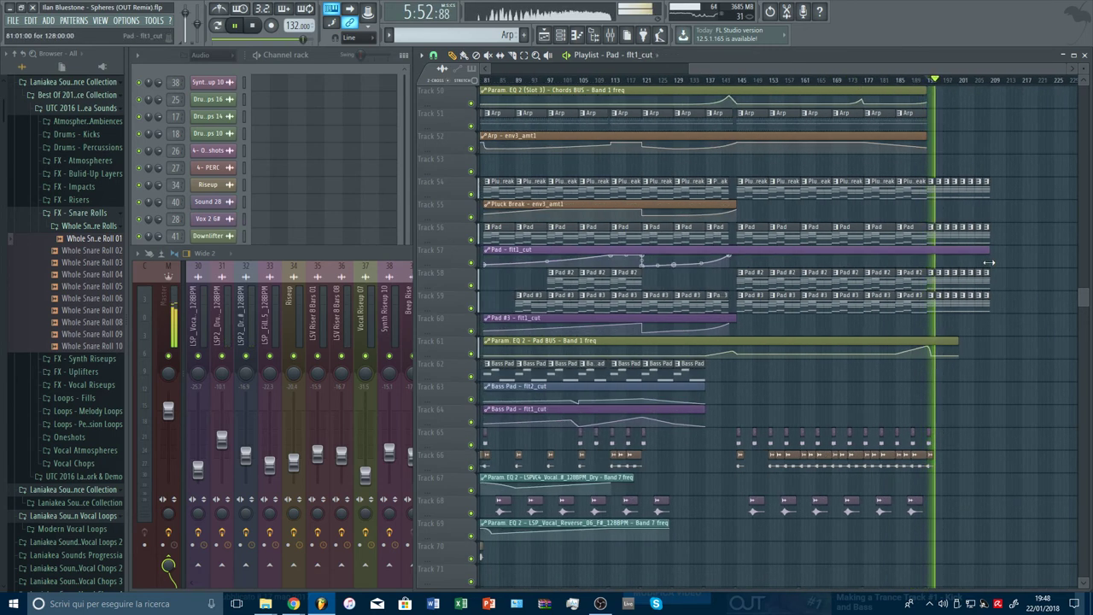
scroll(963, 80, "up", 3)
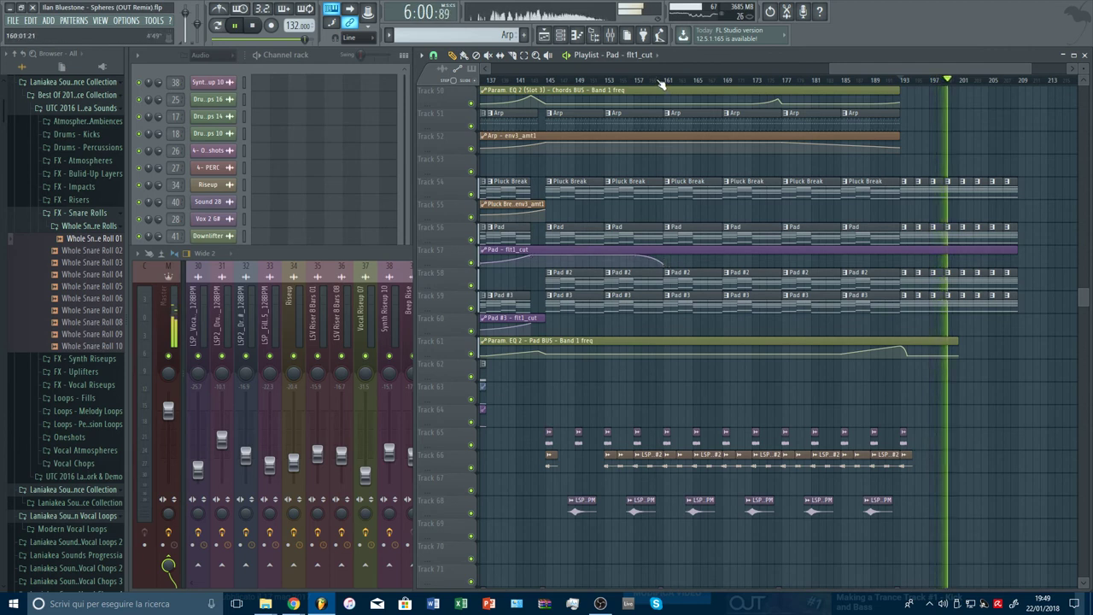
scroll(679, 261, "up", 5)
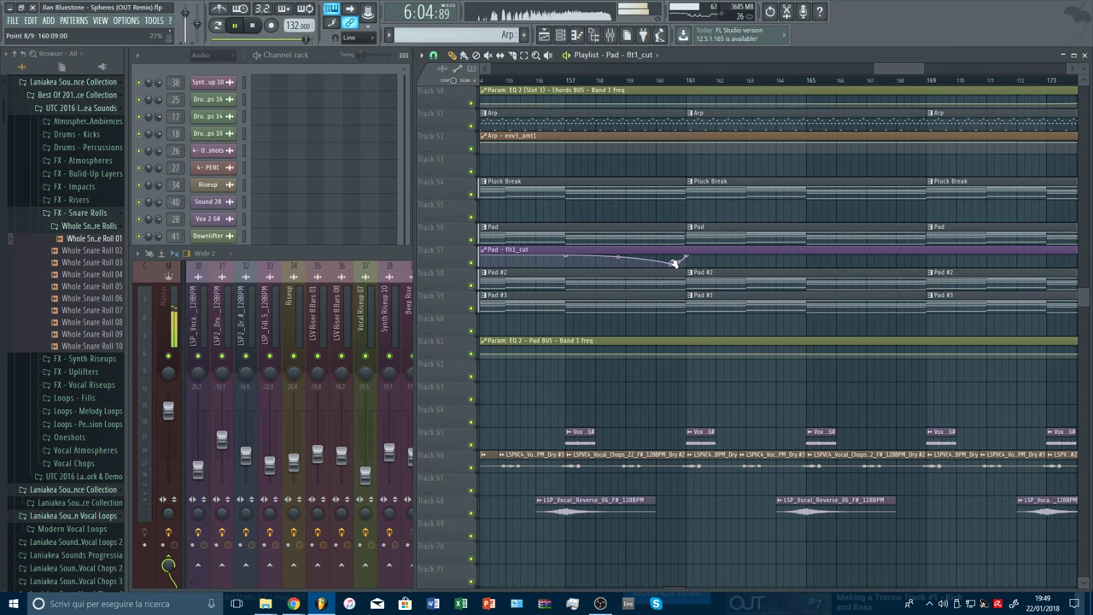
Extend the Pad #3 - flt1_cut automation to bar 161 and curve it from 100% at bar 157 to 32% mid-bar 160, rising at bar 161
scroll(656, 235, "down", 3)
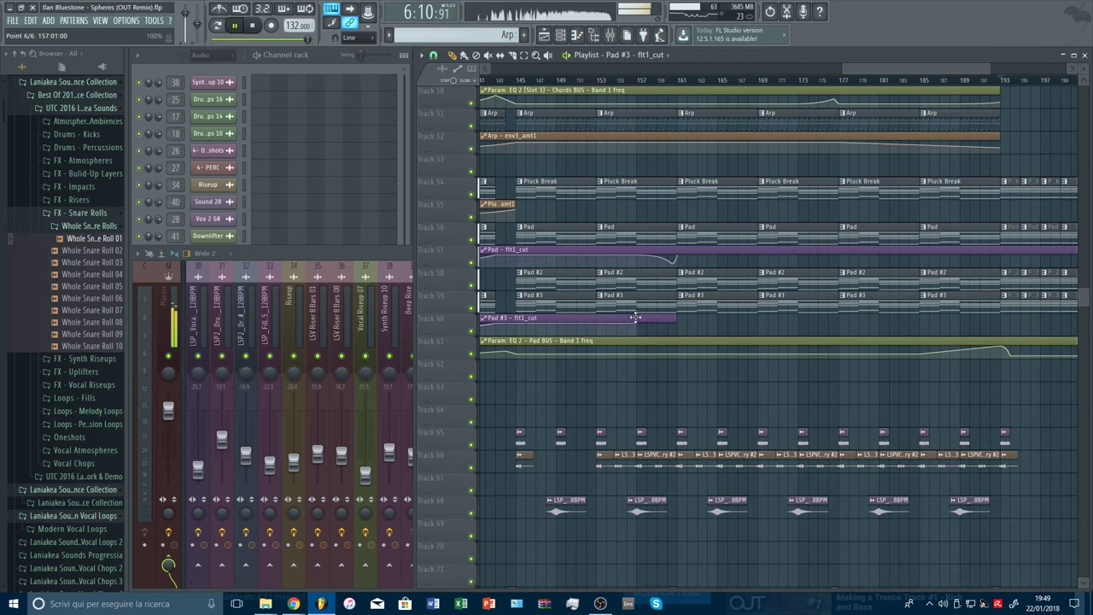
scroll(669, 92, "up", 4)
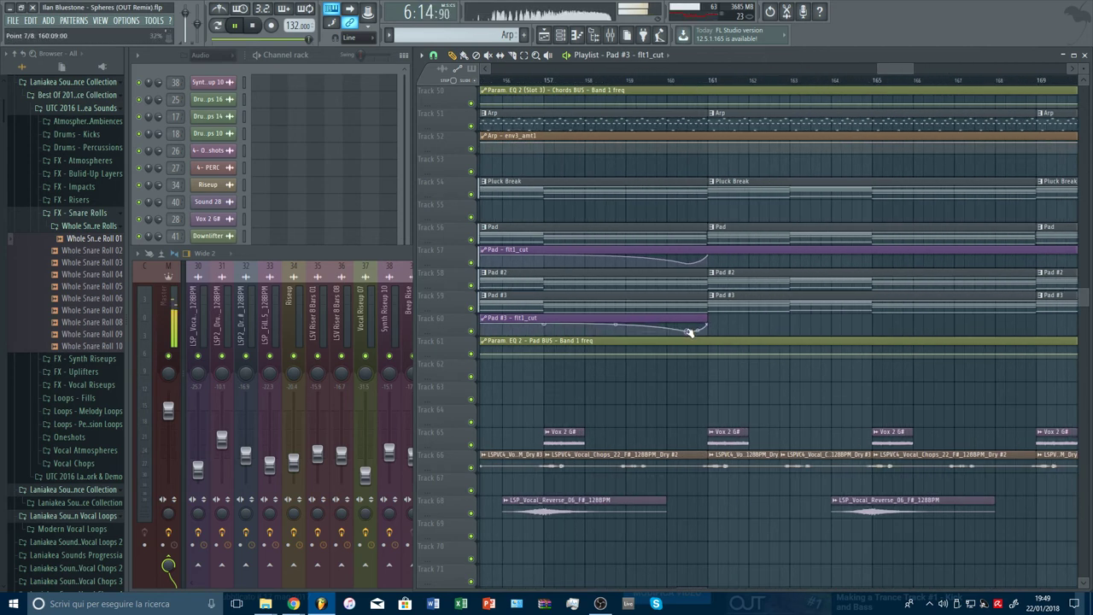
Extend the Pluck Break - env3_amt1 and Pad #3 - flt1_cut automation clips to bar 209
scroll(550, 236, "down", 4)
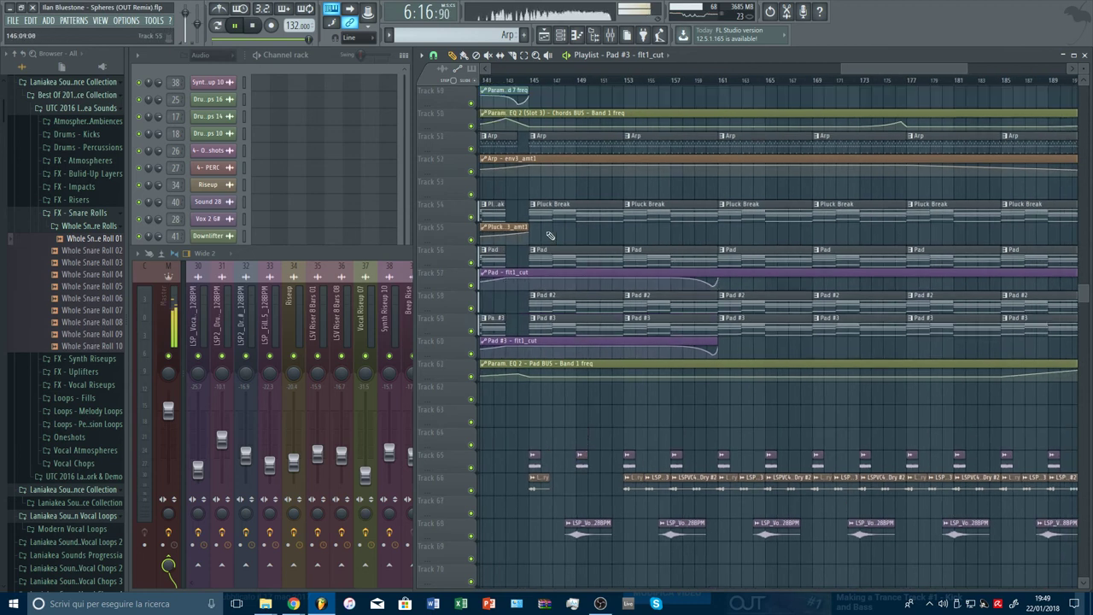
left_click_drag(532, 227, 1008, 224)
scroll(966, 81, "down", 2)
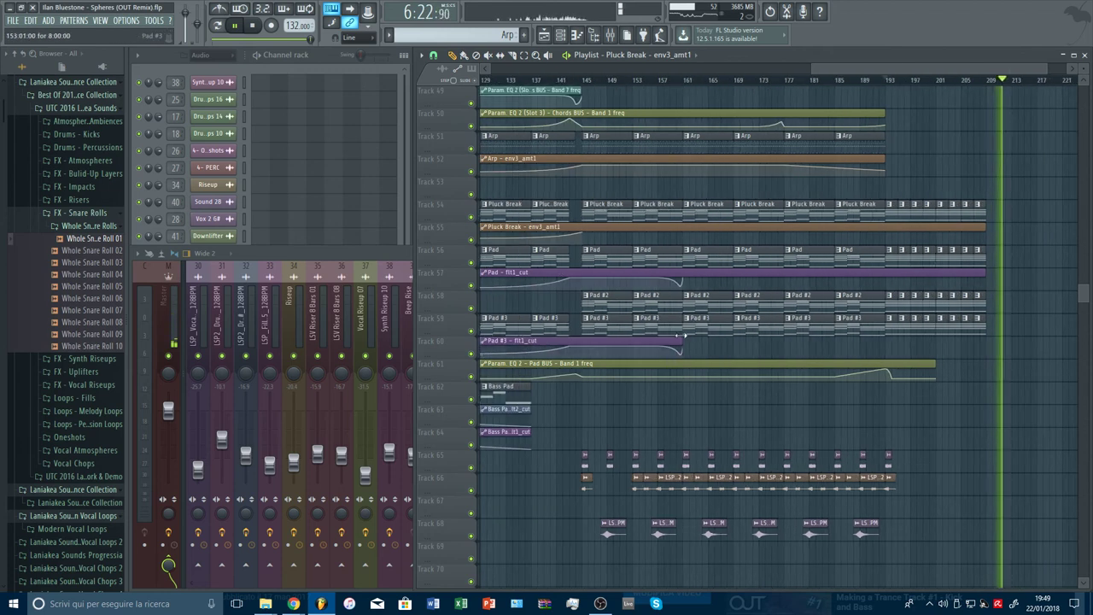
left_click_drag(680, 340, 987, 340)
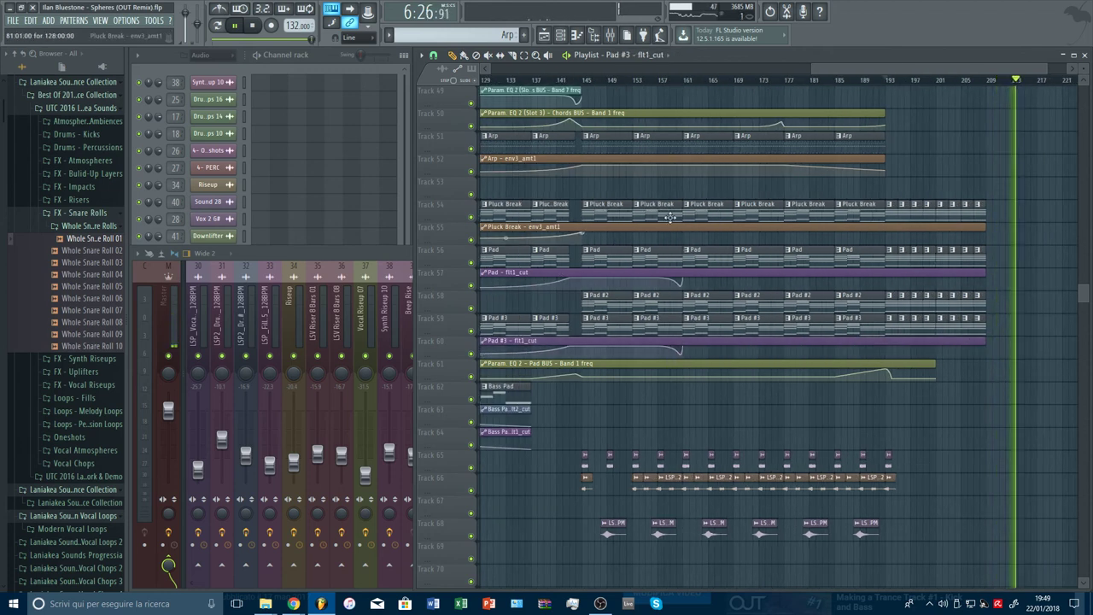
Curve the Pluck Break - env3_amt1 automation down from bar 157 to mid-bar 160, rising to 77% at bar 161, and play from bar 160
right_click(658, 233)
scroll(683, 84, "up", 2)
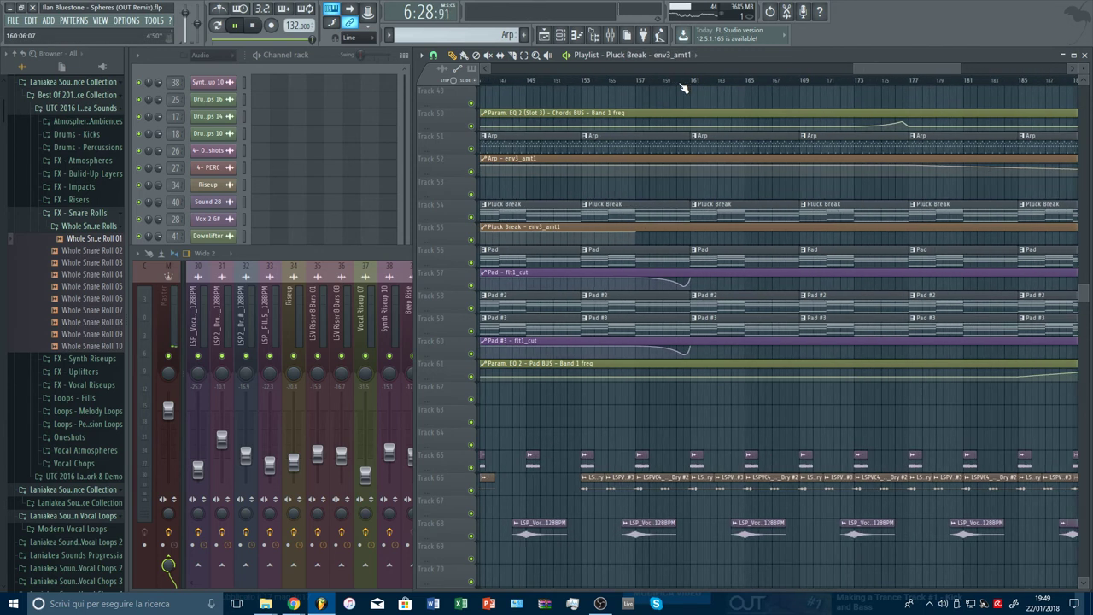
scroll(683, 89, "up", 2)
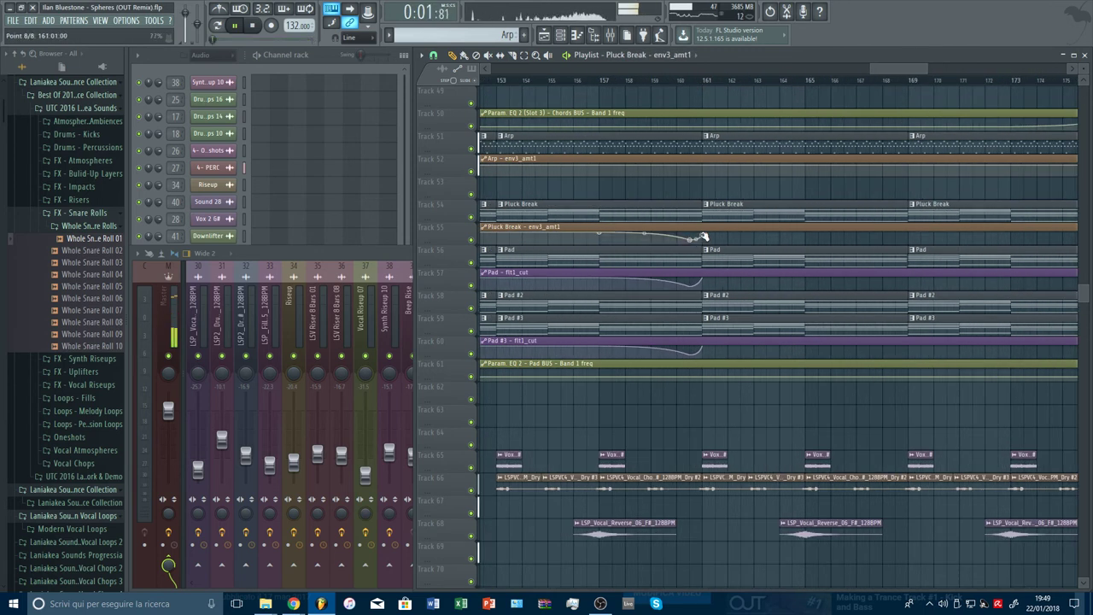
left_click(678, 80)
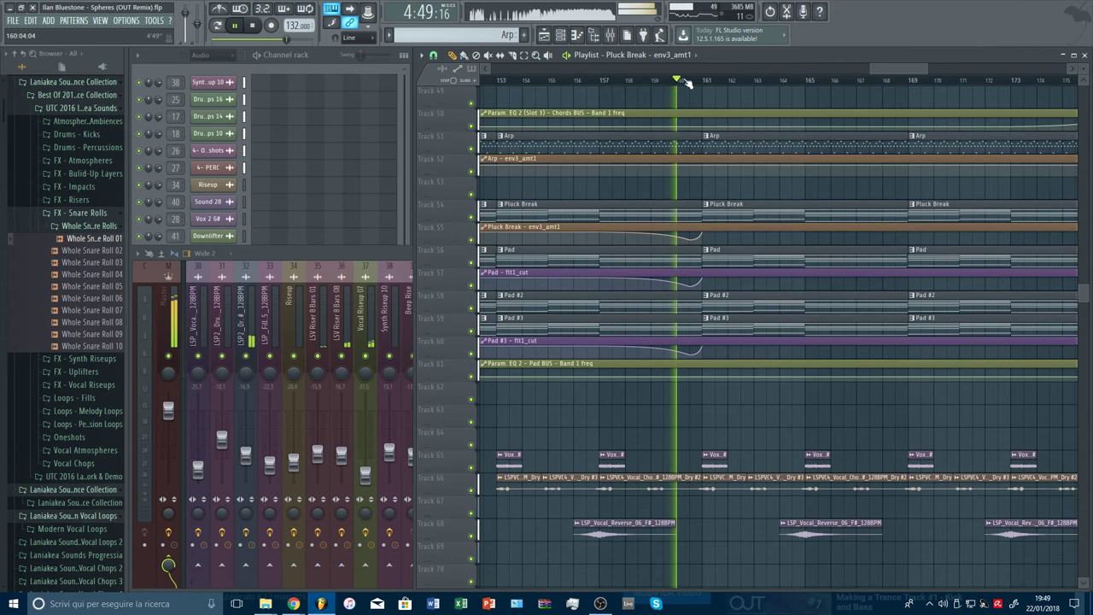
Examine the arrangement across the drum, bass, chord, vocal and FX tracks up to bar 209 during playback
scroll(690, 81, "down", 4)
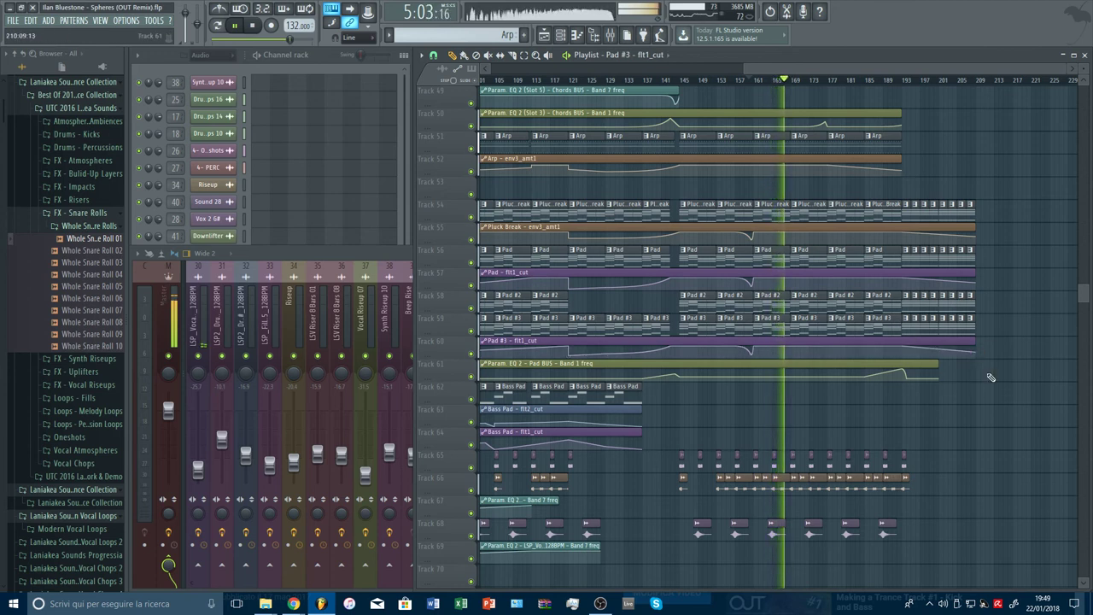
scroll(982, 397, "down", 5)
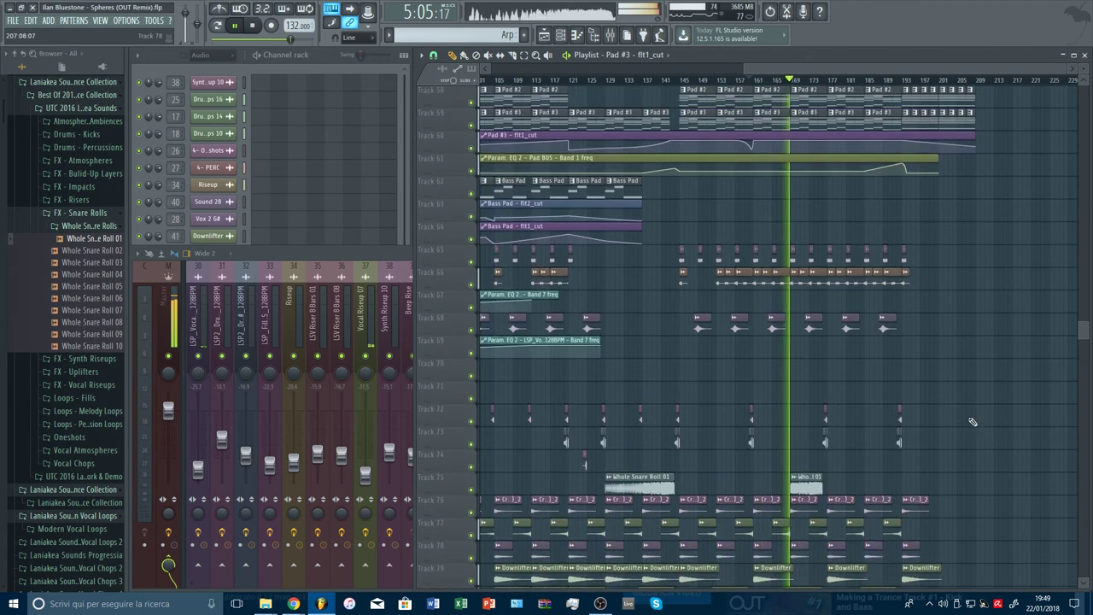
scroll(972, 422, "up", 20)
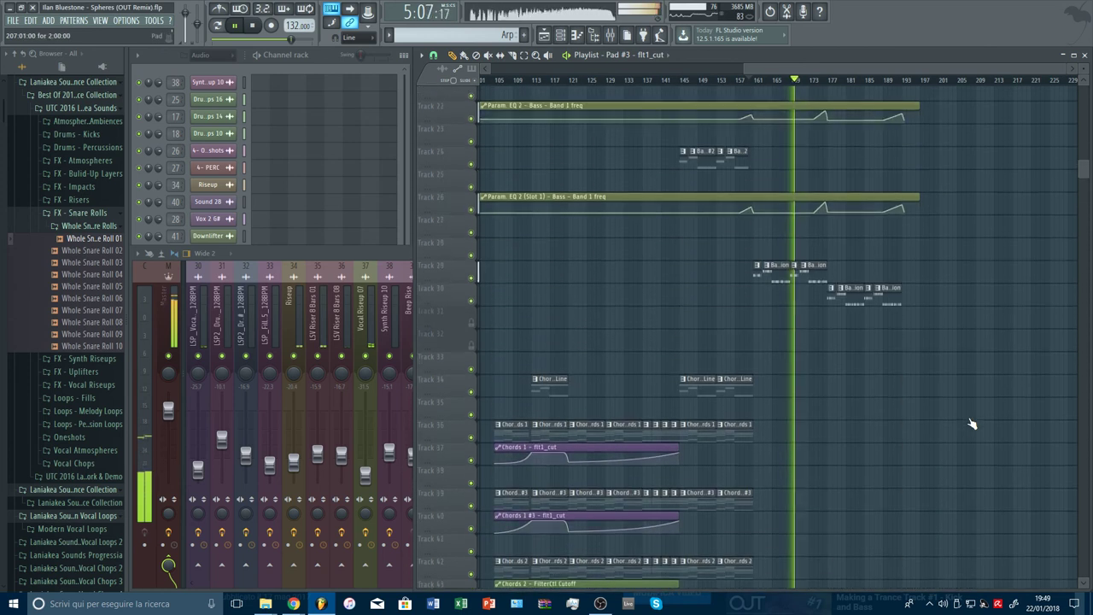
scroll(972, 422, "up", 12)
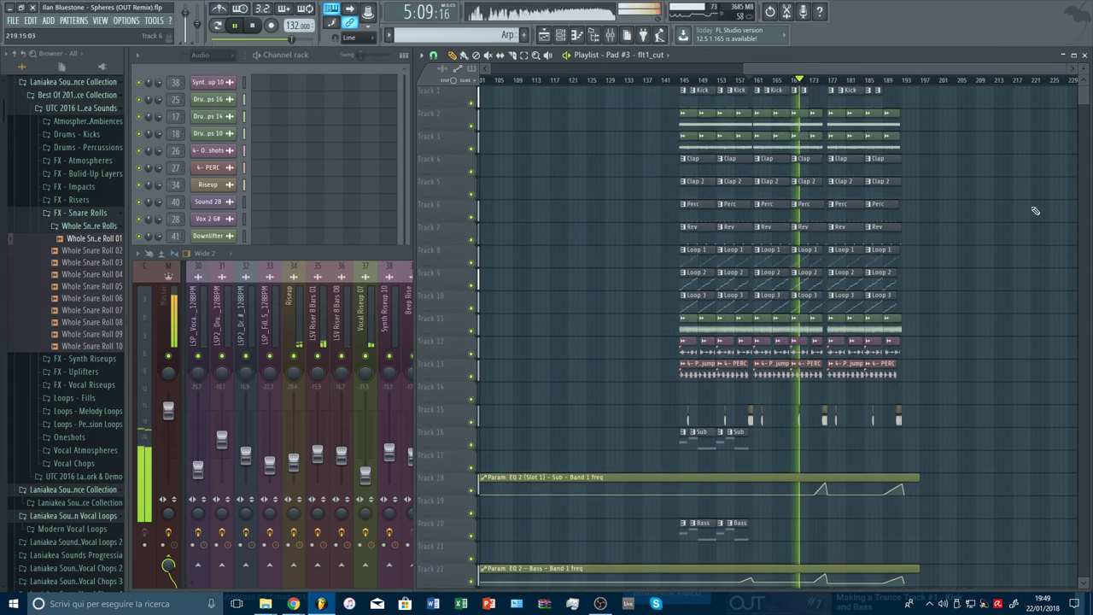
left_click_drag(1084, 77, 1084, 68)
scroll(796, 99, "up", 5)
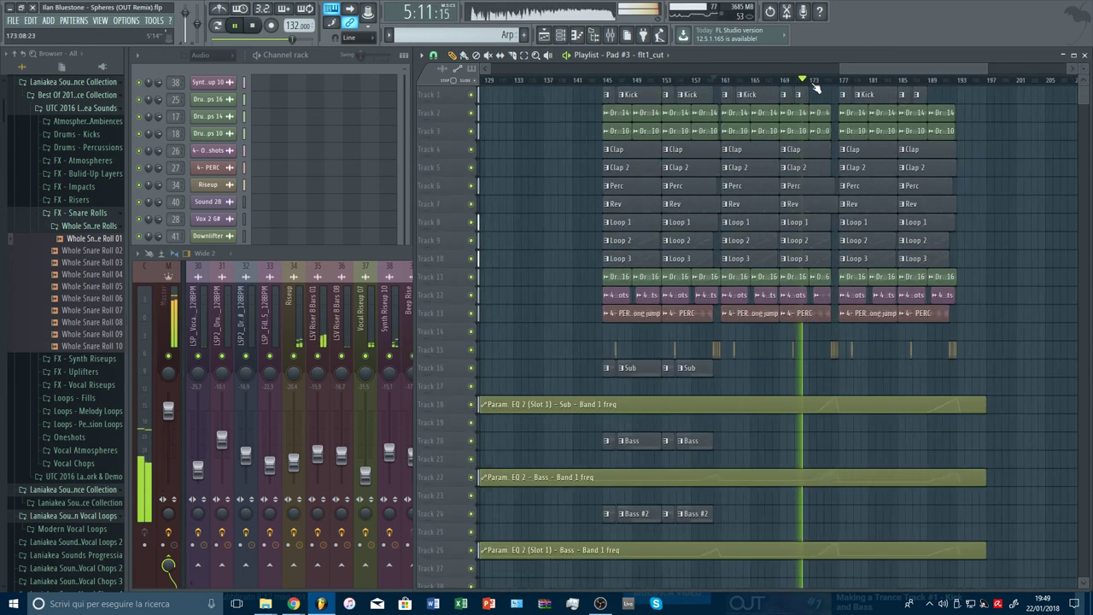
scroll(760, 427, "down", 14)
scroll(765, 436, "down", 16)
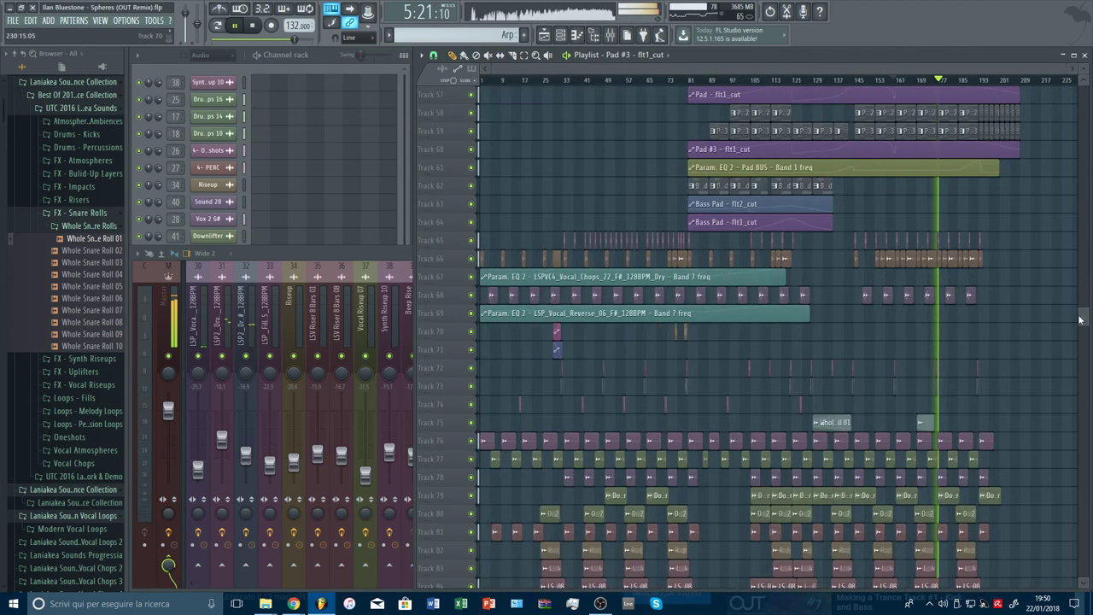
left_click_drag(1081, 320, 1080, 95)
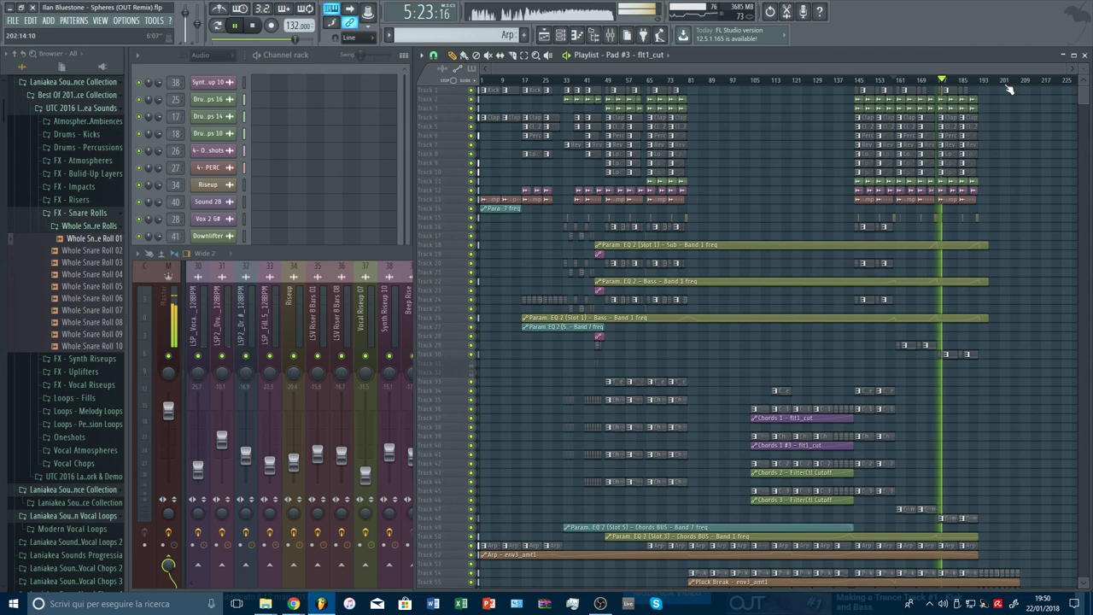
scroll(1036, 149, "down", 9)
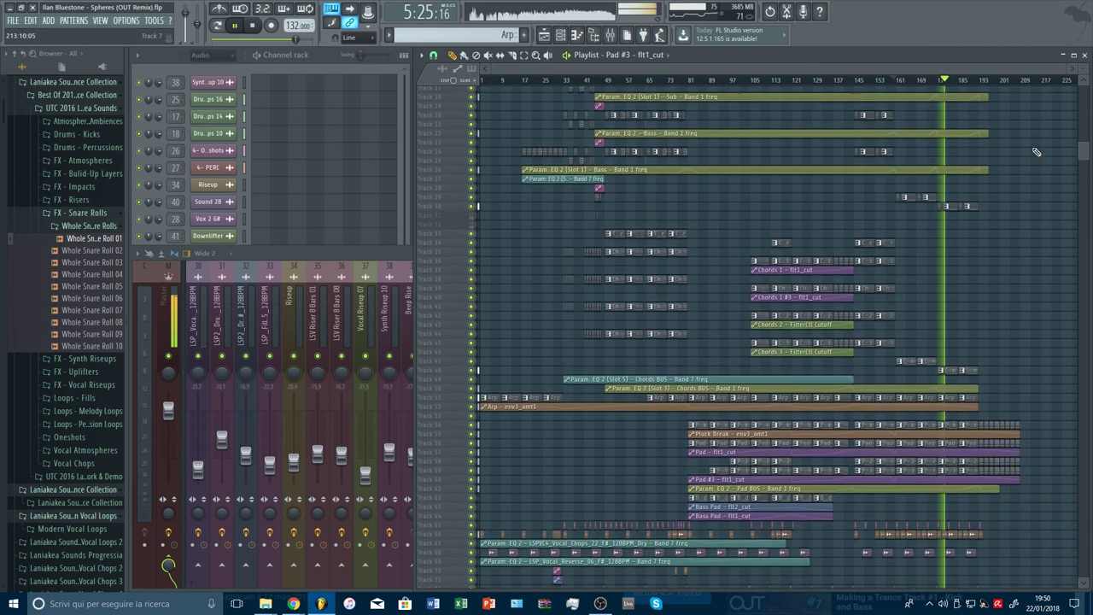
scroll(1000, 79, "up", 5)
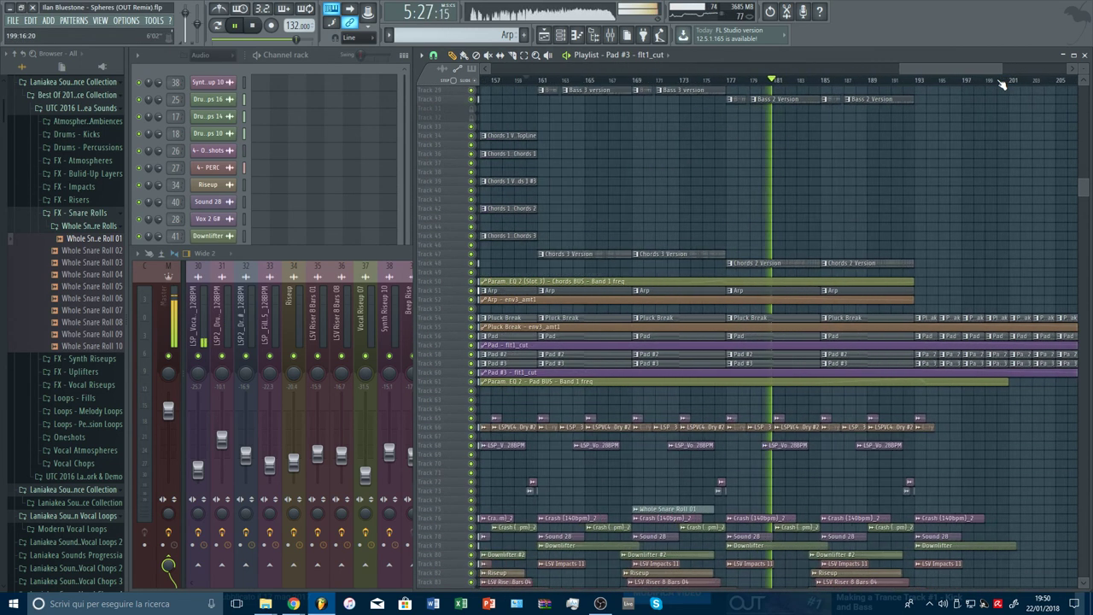
scroll(675, 344, "up", 6, "alt")
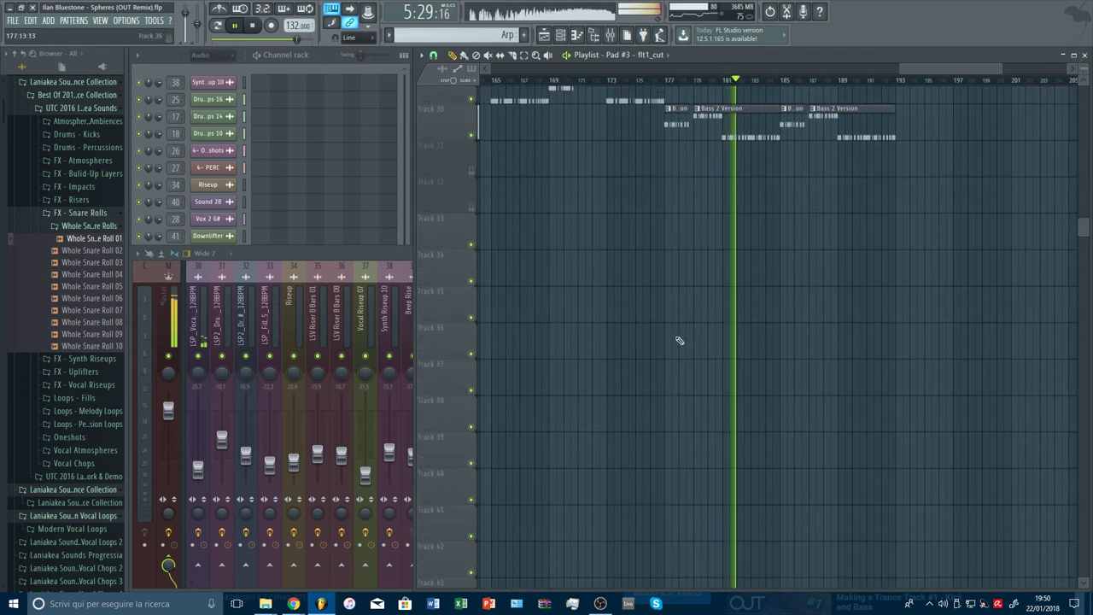
scroll(672, 343, "down", 7)
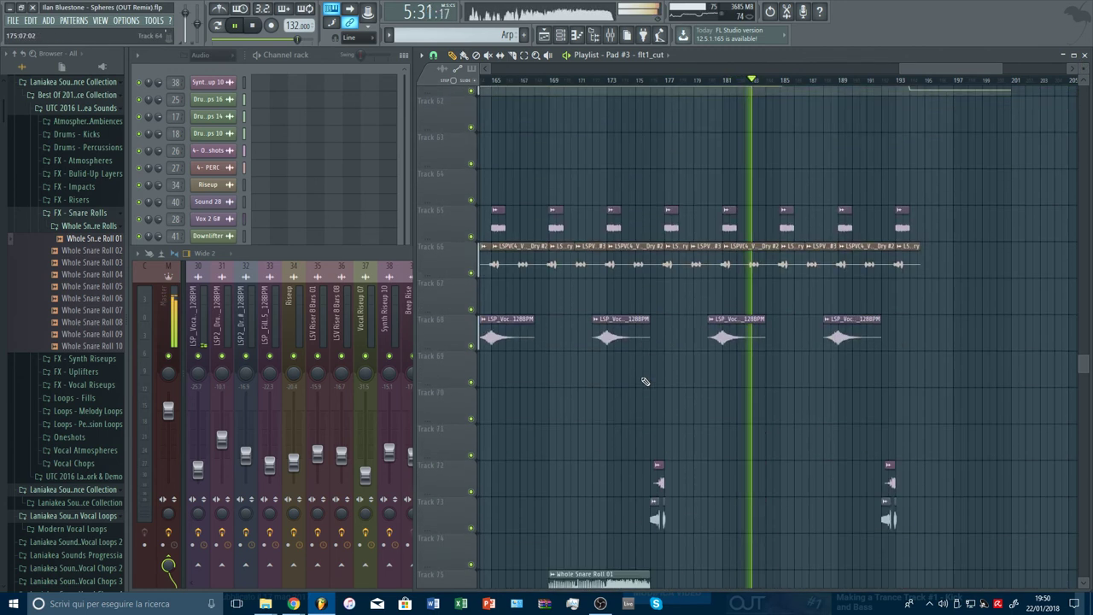
Shape a dip in the Pad #3 - flt1_cut automation from bar 169 to a low mid-bar 175, rising again at bar 177
scroll(648, 380, "up", 3)
scroll(637, 247, "up", 4)
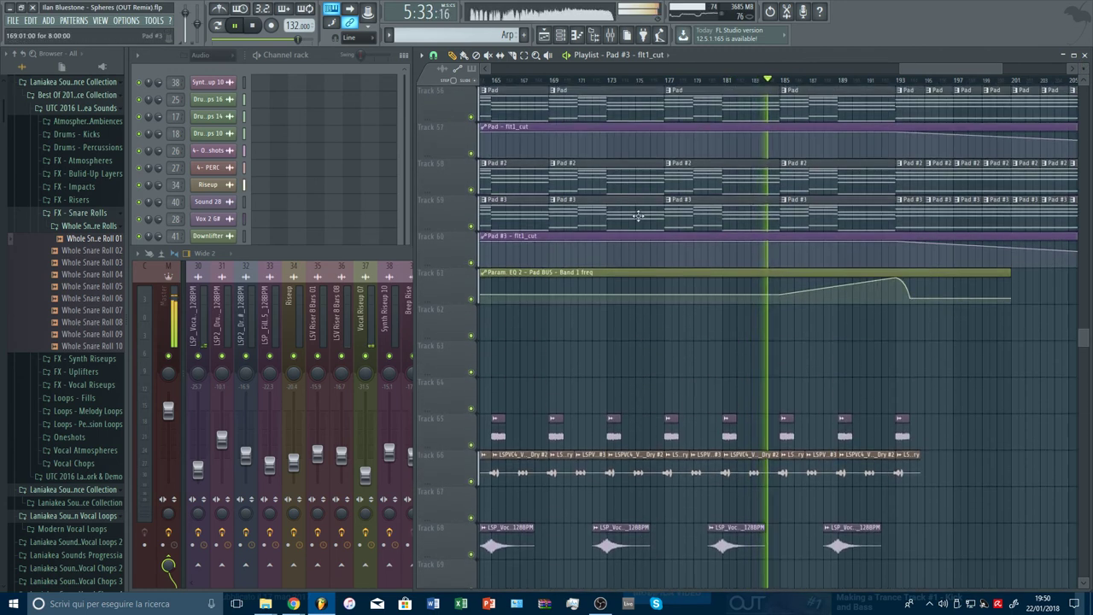
left_click_drag(642, 261, 643, 269)
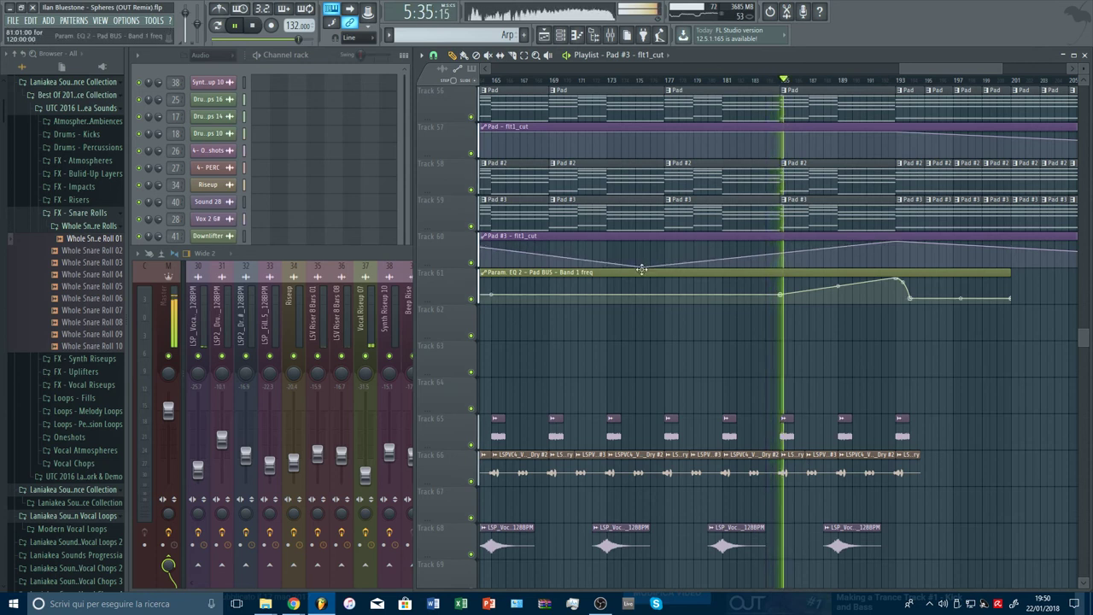
right_click(664, 248)
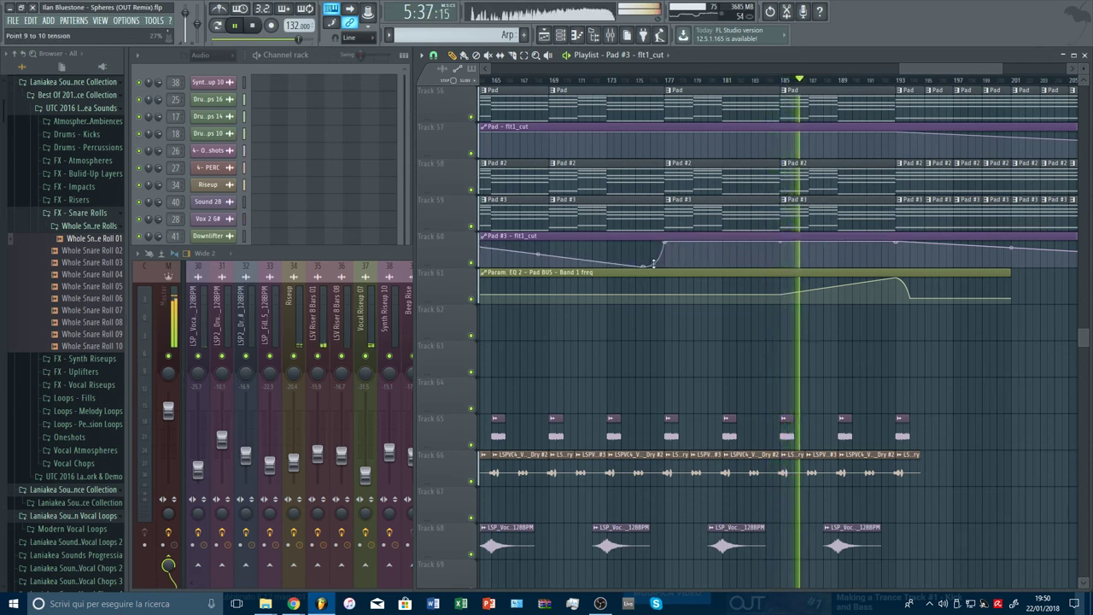
left_click_drag(538, 254, 549, 217)
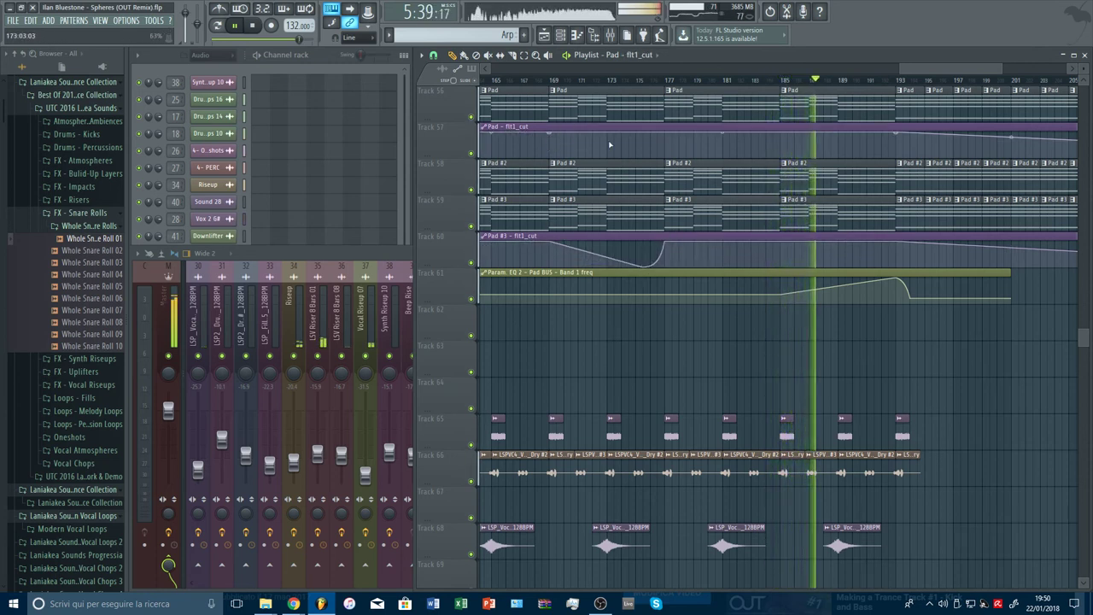
Curve the Pad - flt1_cut automation down from bar 169 to mid-bar 175 and back up at bar 177, matching the curve on Pad #3
right_click(645, 156)
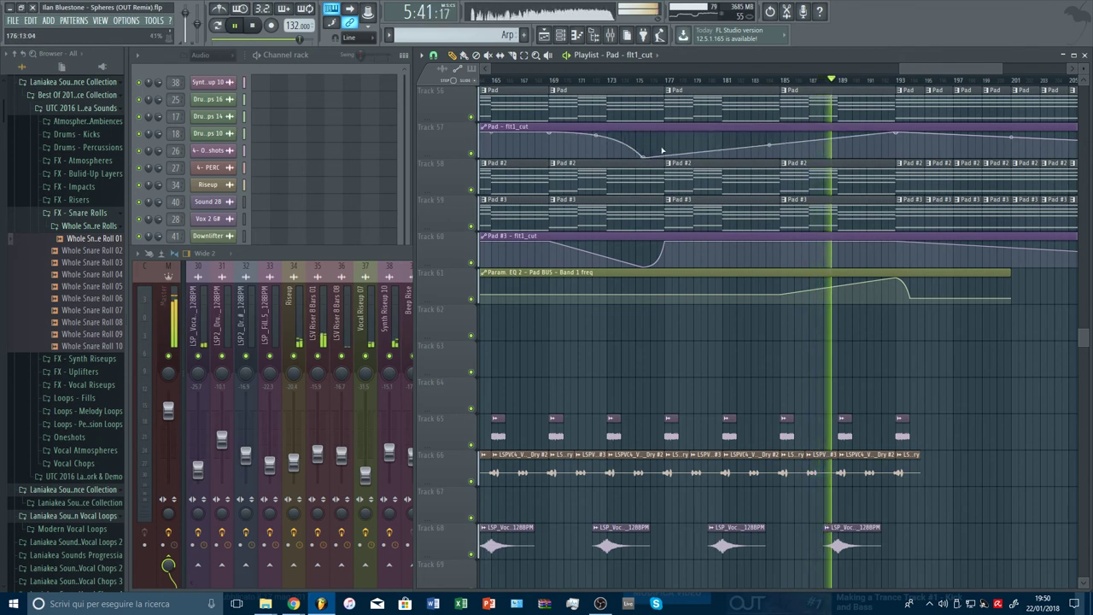
right_click(663, 134)
scroll(663, 154, "up", 4)
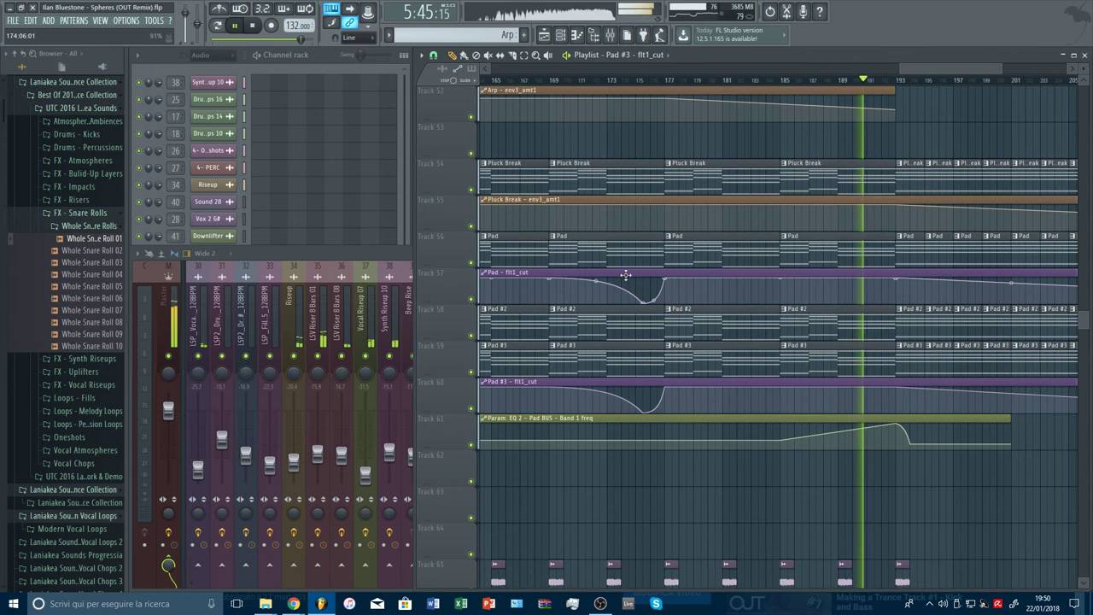
Add the same dip to the Pluck Break - env3_amt1 automation, falling from bar 169 to mid-bar 175 and rising at bar 177
right_click(550, 207)
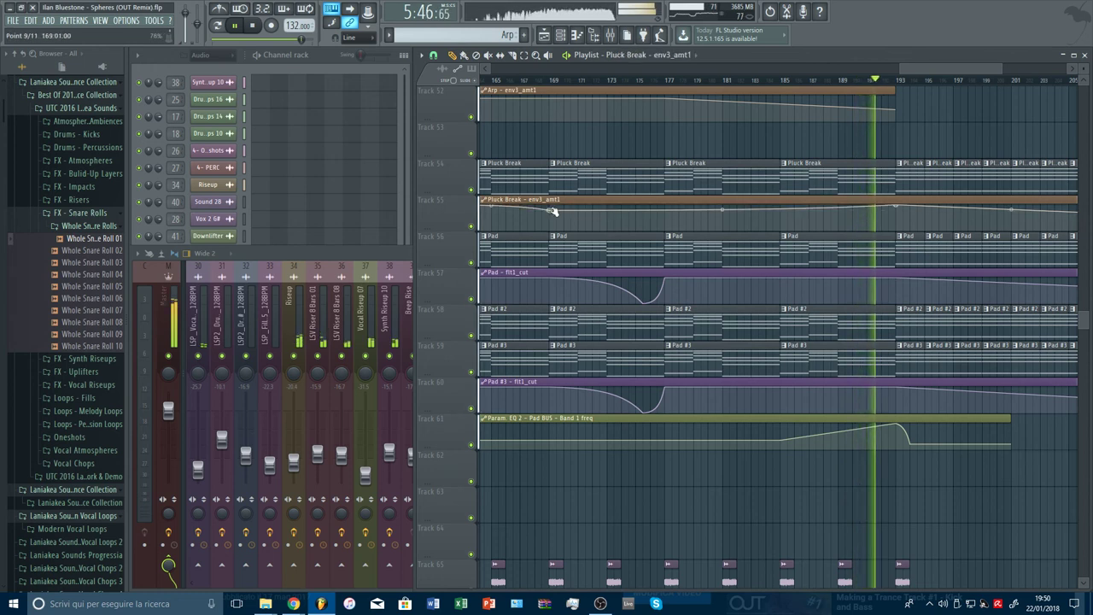
right_click(644, 228)
right_click(664, 208)
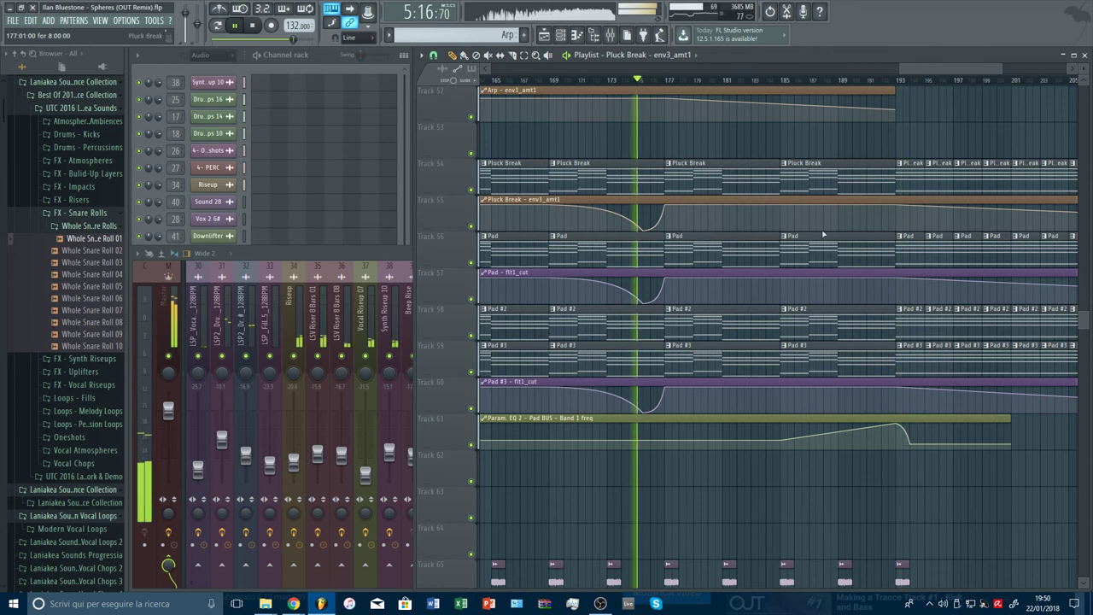
Examine the crash, riser, downlifter and impact tracks around bar 193, playing back from just before that bar
scroll(904, 293, "down", 6)
scroll(904, 293, "down", 1)
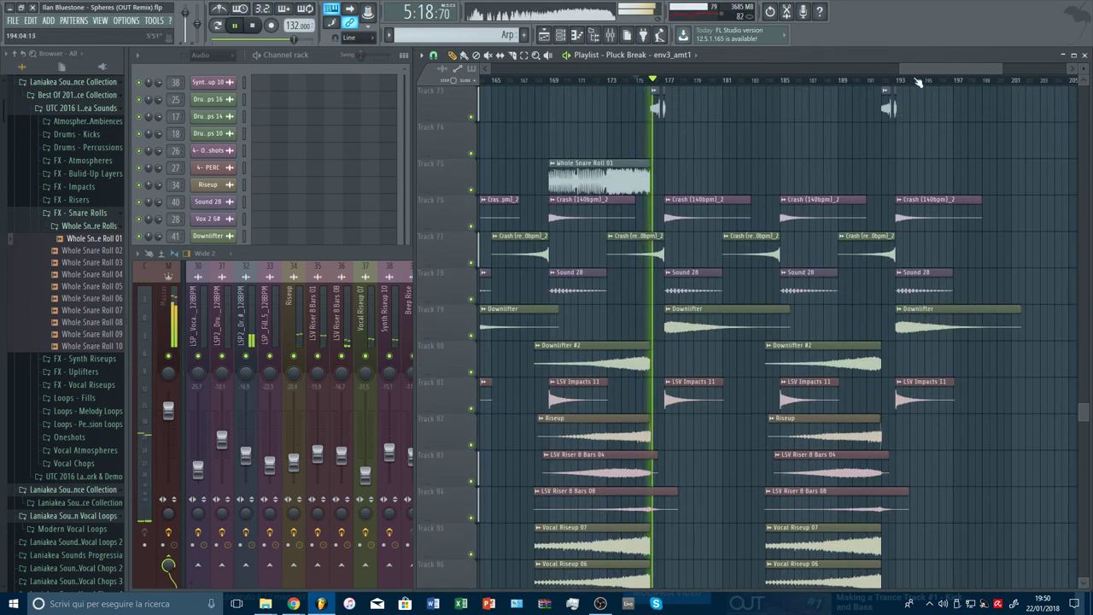
scroll(917, 81, "down", 4)
scroll(1016, 351, "down", 3)
scroll(991, 419, "down", 3)
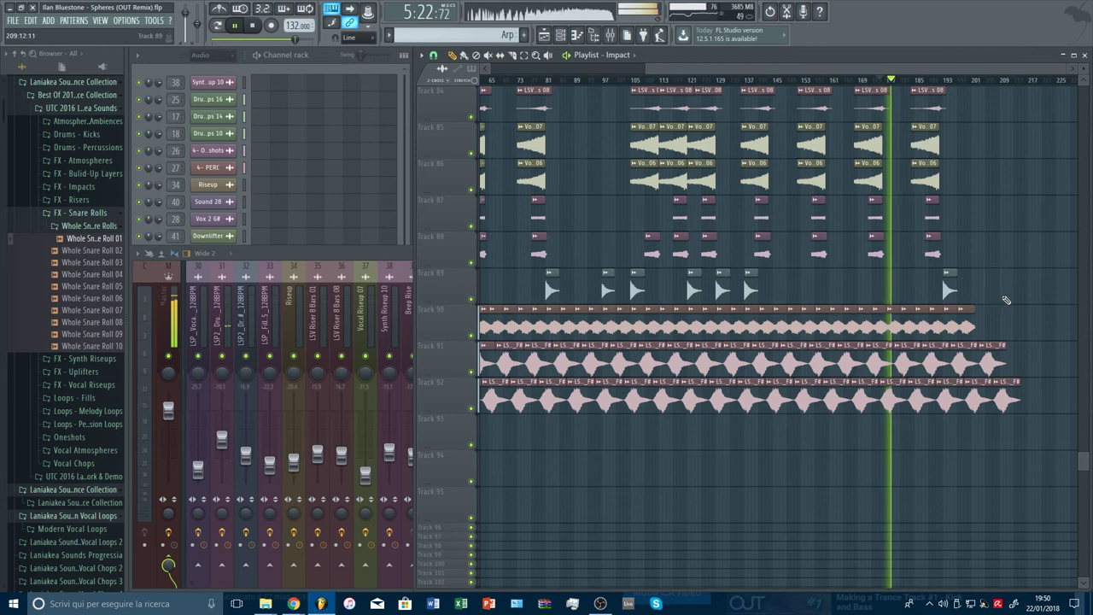
scroll(982, 214, "up", 6)
left_click(943, 81)
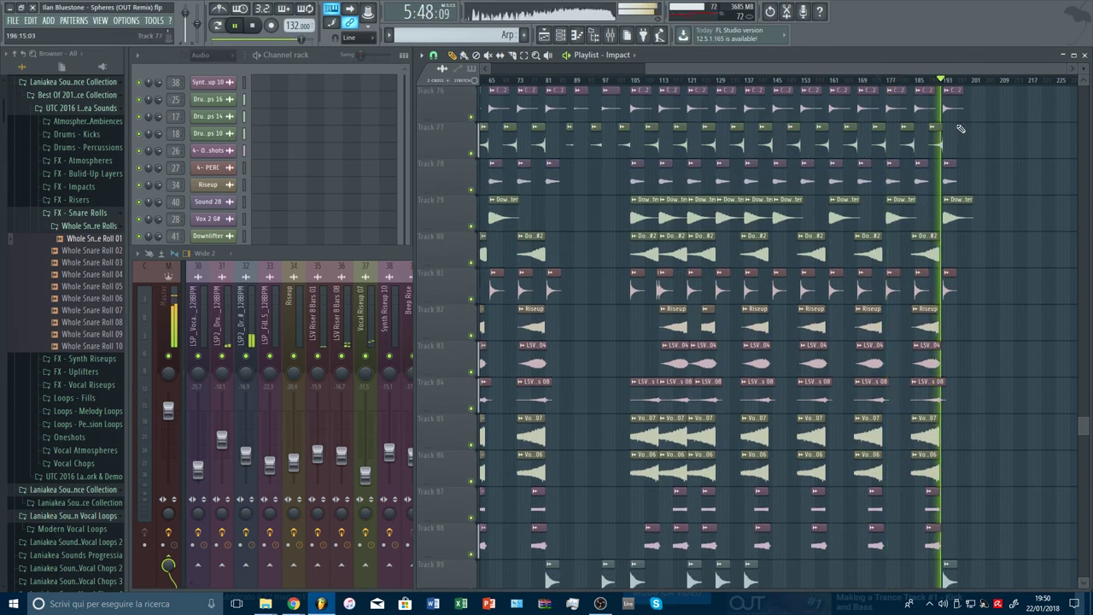
left_click(1006, 206)
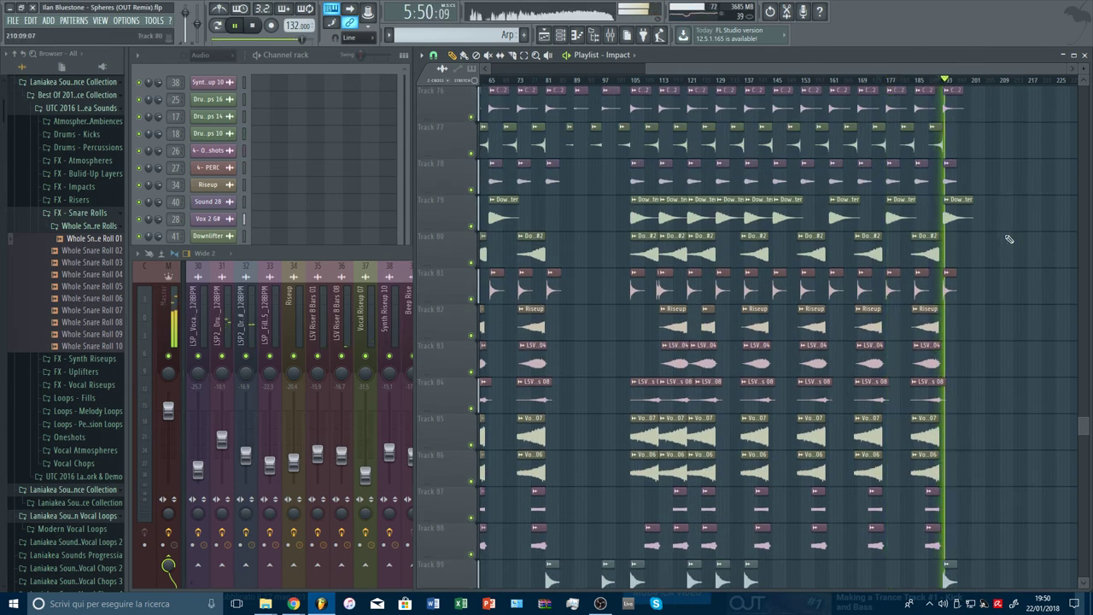
scroll(1008, 239, "down", 2)
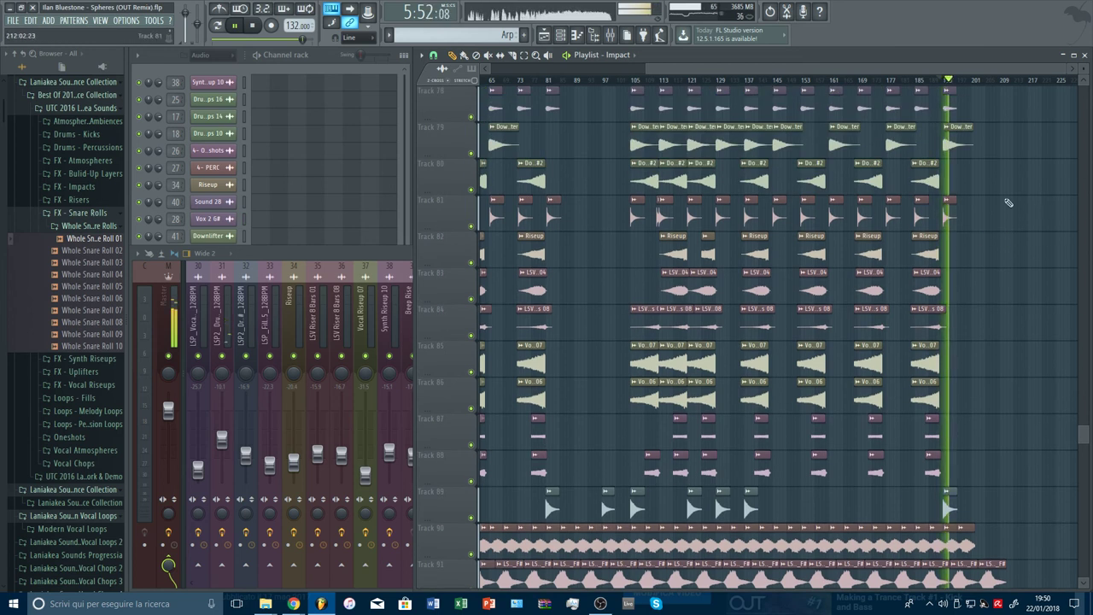
Shift the drop in the Pad BUS EQ Band 1 freq automation earlier so it ends at 21% on bar 193, and play from bar 192
scroll(1009, 202, "up", 10)
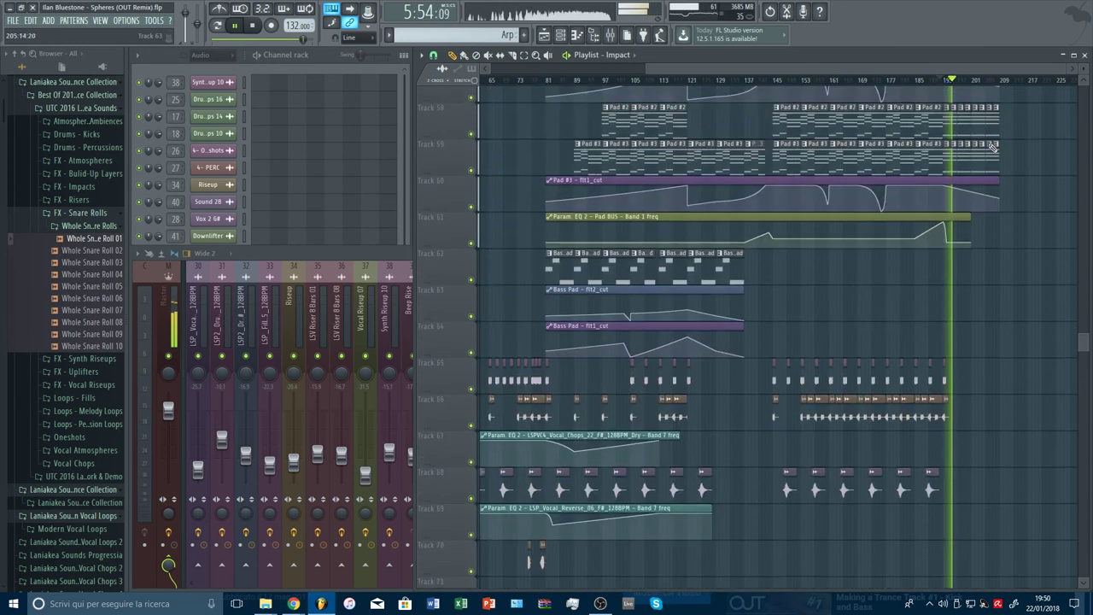
scroll(993, 147, "up", 1)
scroll(964, 85, "up", 6)
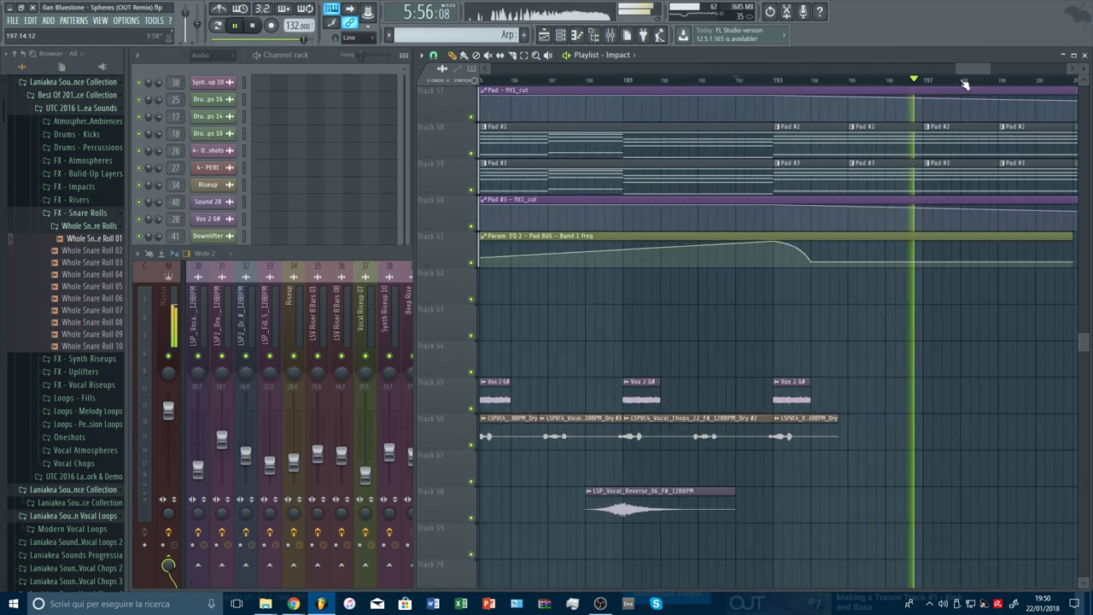
mouse_move(747, 243)
left_mouse_down()
mouse_move(725, 244)
mouse_move(745, 261)
left_mouse_up()
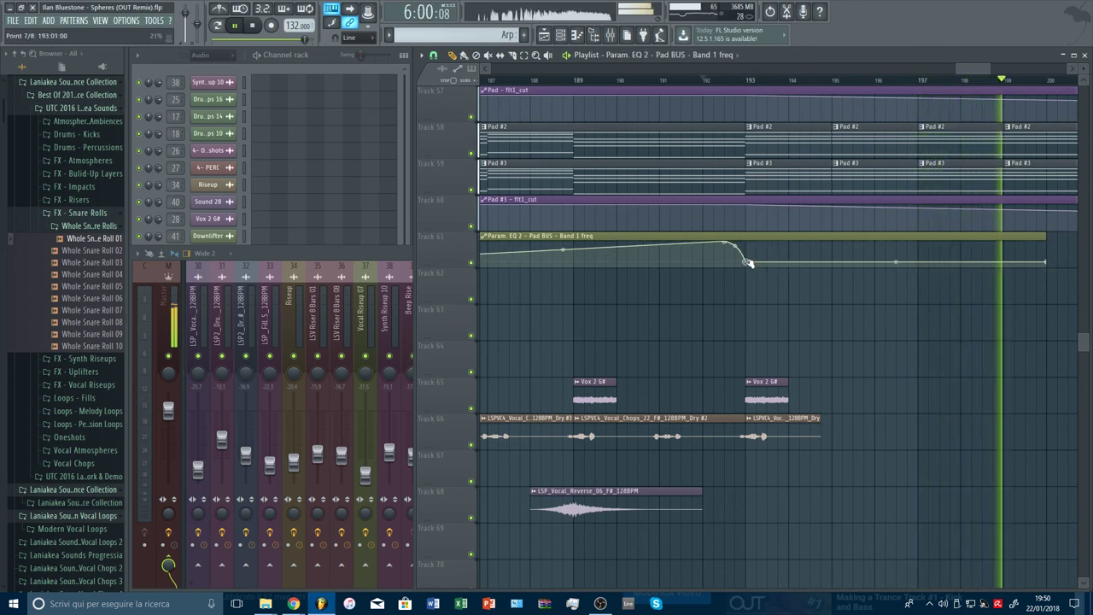
left_click(703, 79)
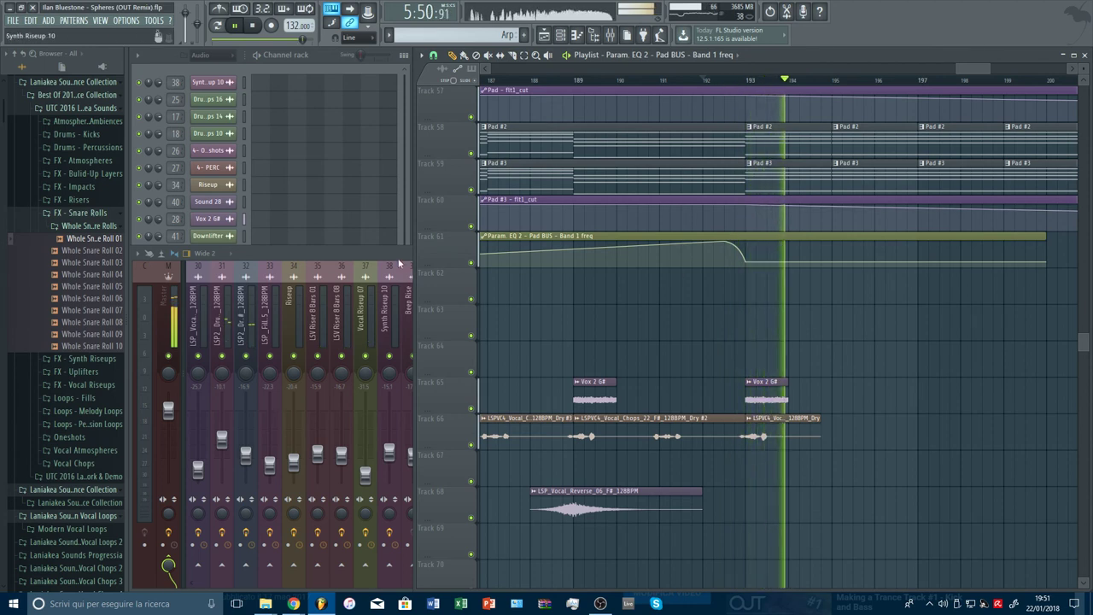
Lower the Pad BUS mixer volume to 54% (-11.5 dB)
key("F9")
scroll(440, 297, "left", 4)
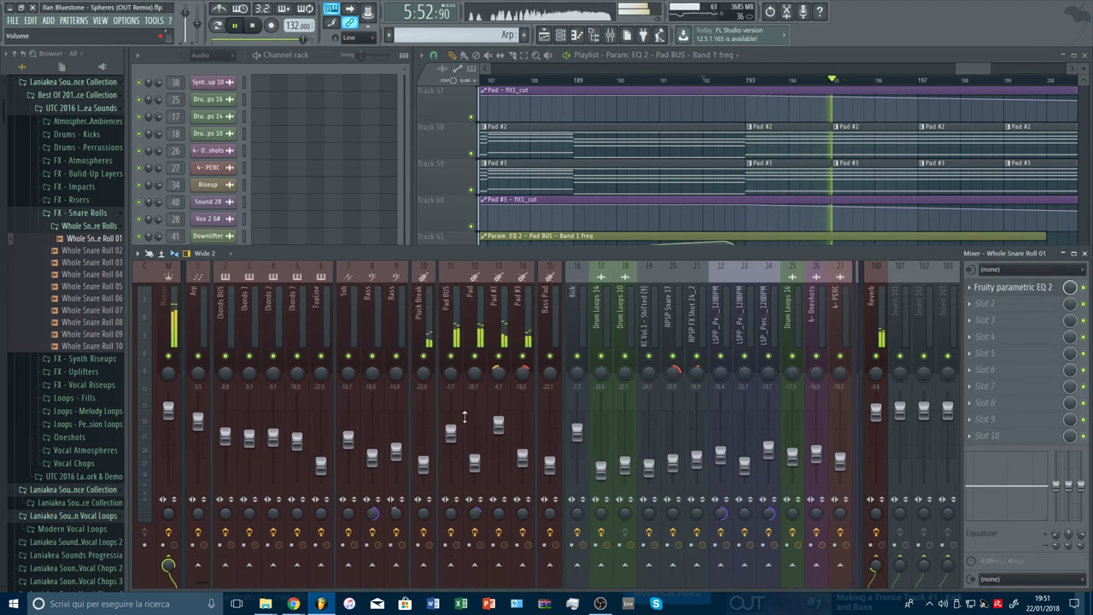
left_click_drag(451, 433, 451, 443)
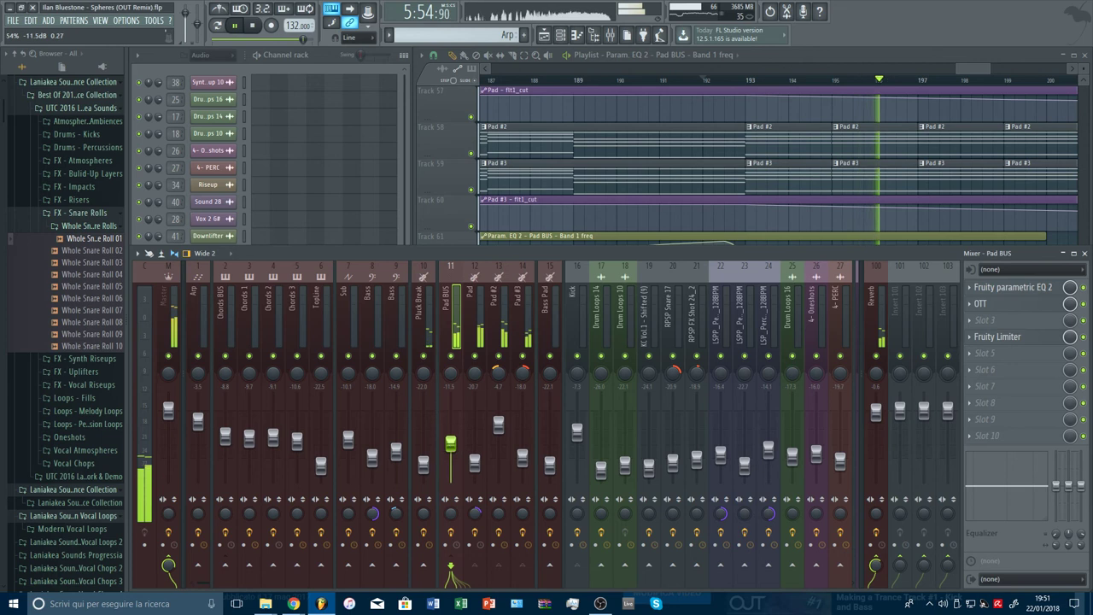
key("F9")
scroll(965, 81, "down", 4)
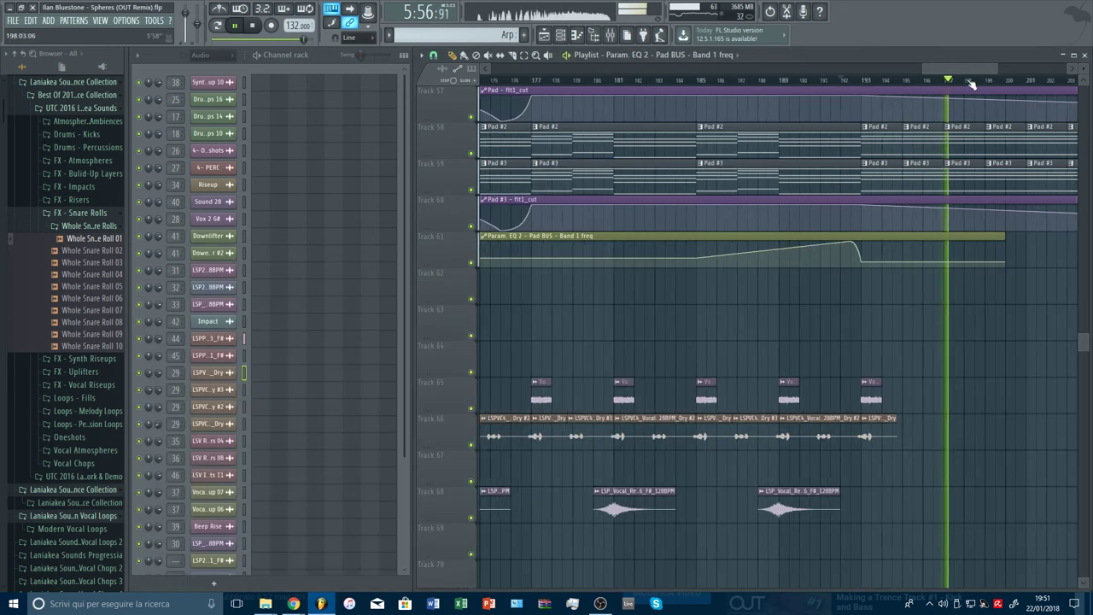
scroll(969, 81, "down", 4)
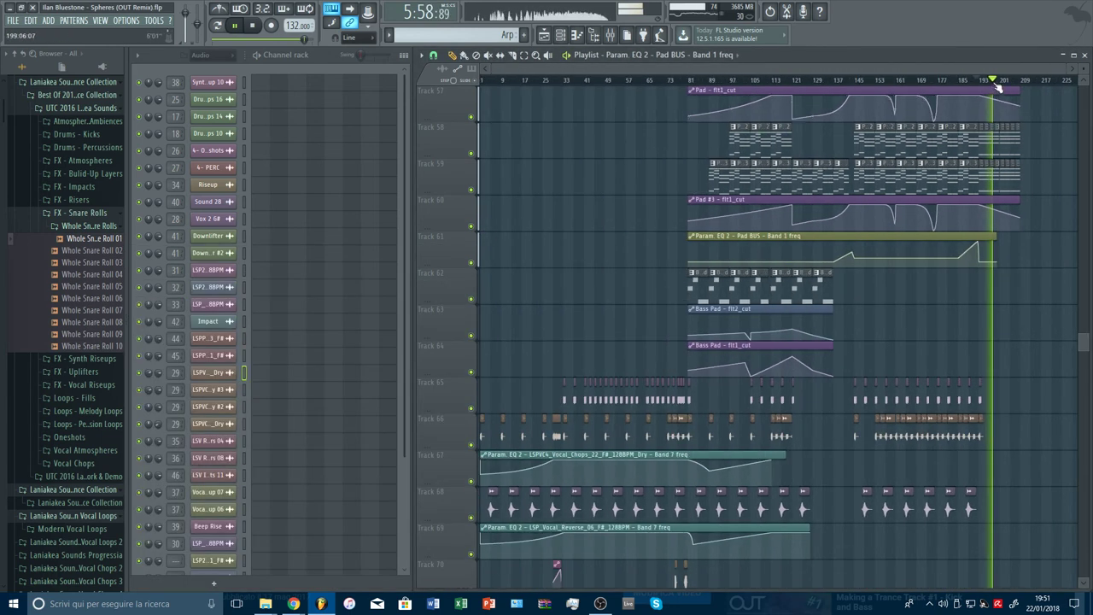
Insert two empty tracks at Track 68, directly below the vocal chops' EQ Band 7 automation
scroll(1014, 299, "down", 3)
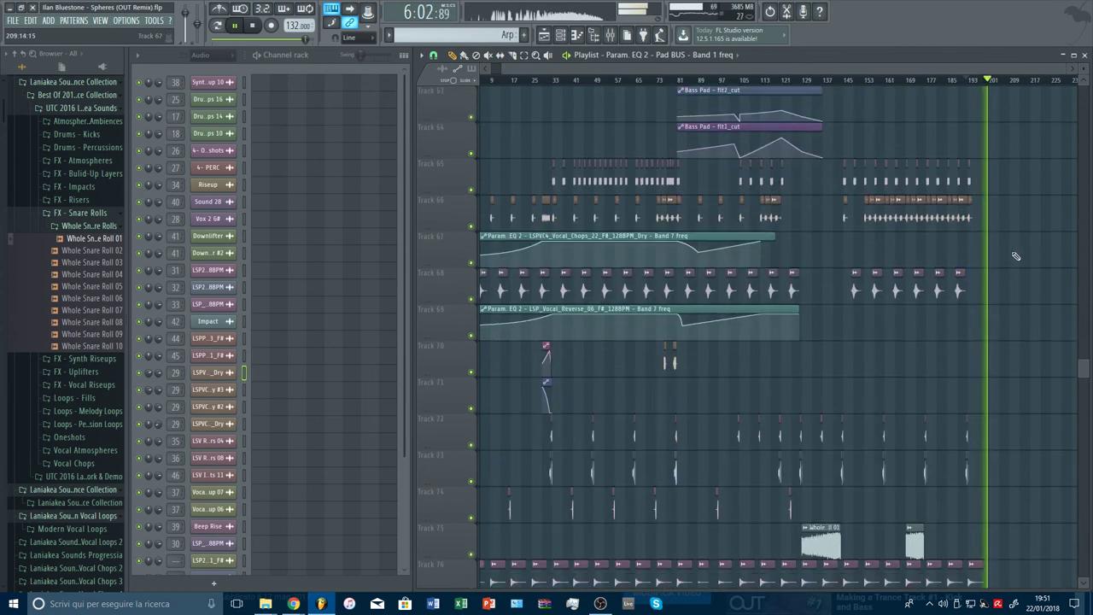
scroll(532, 69, "up", 6)
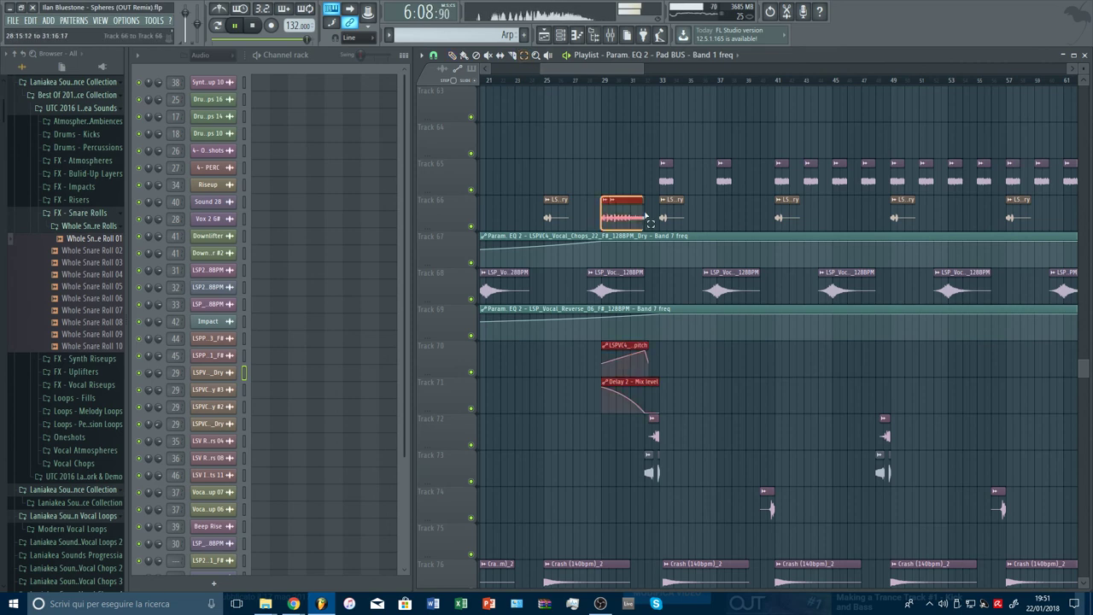
left_click_drag(646, 214, 649, 214)
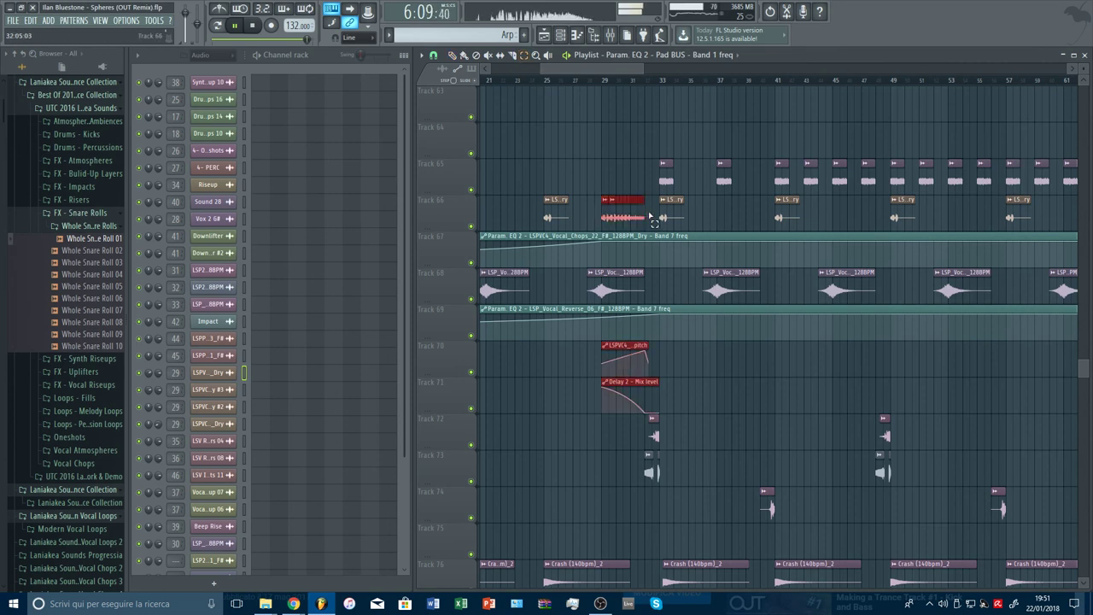
right_click(467, 278)
left_click(480, 446)
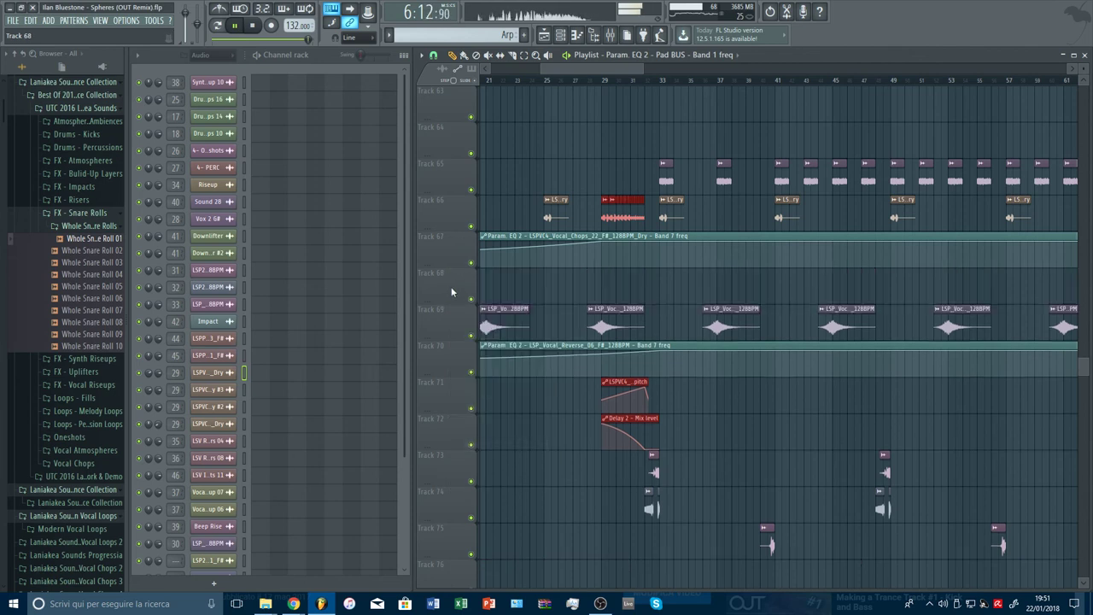
right_click(452, 292)
left_click(484, 448)
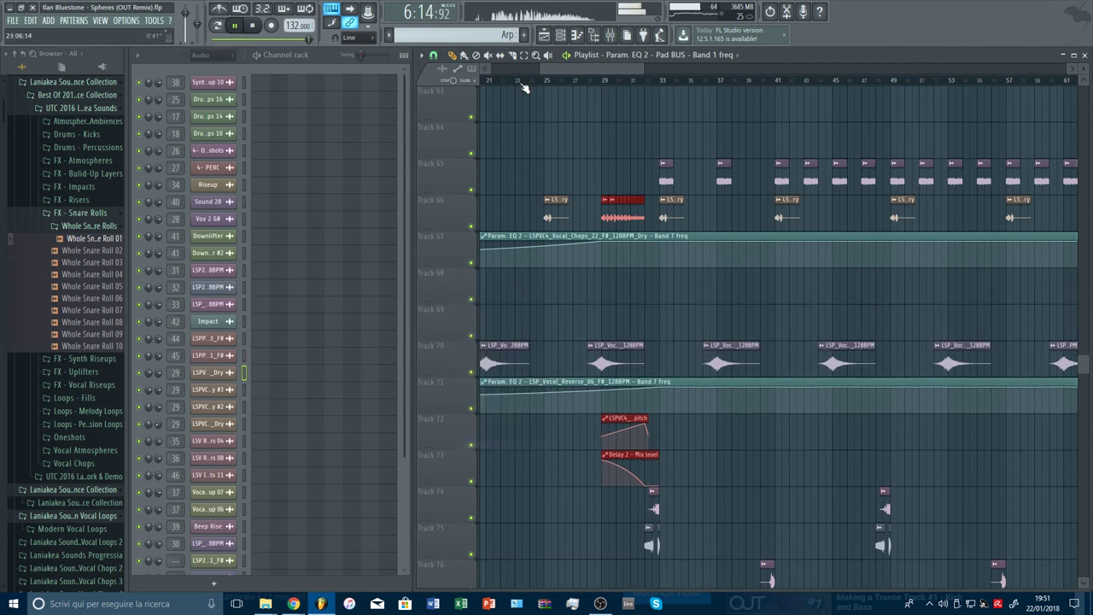
Move the vocal chop pitch and Delay 2 mix level automation clips at bar 29 up to Tracks 68 and 69
left_click_drag(584, 412, 654, 487)
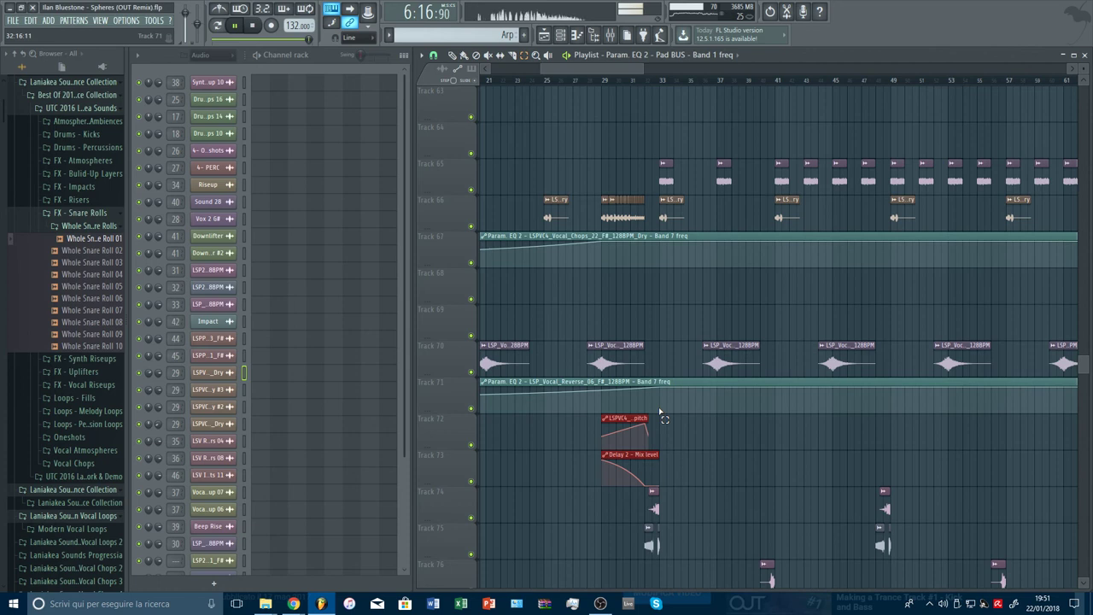
key("shift+Up")
key("shift+Up")
key("shift+Up")
key("shift+Up")
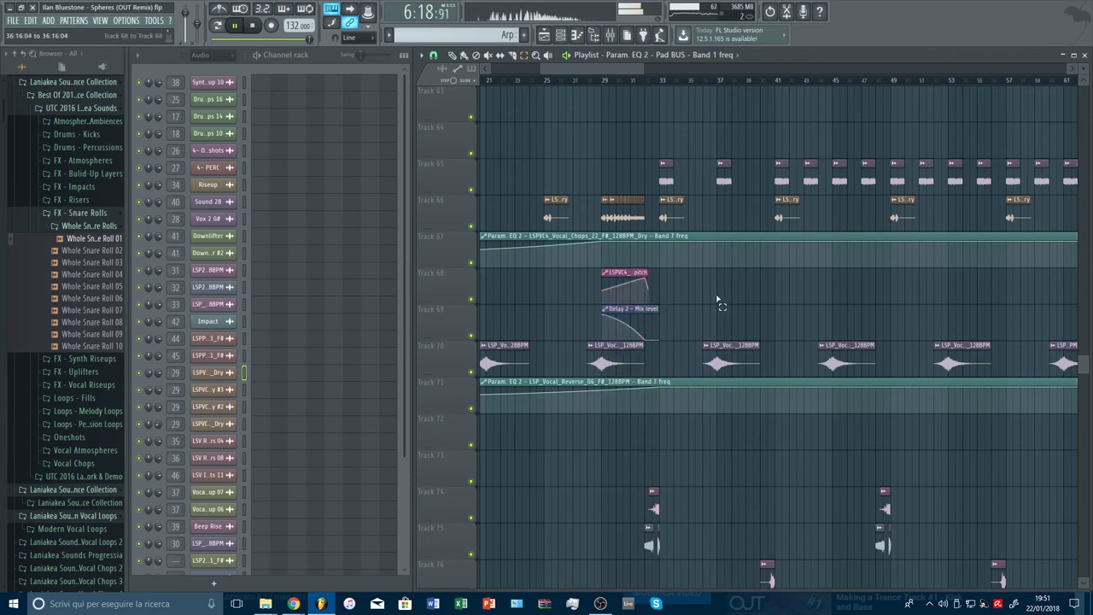
Delete the empty Track 73 from the playlist
scroll(684, 94, "down", 6)
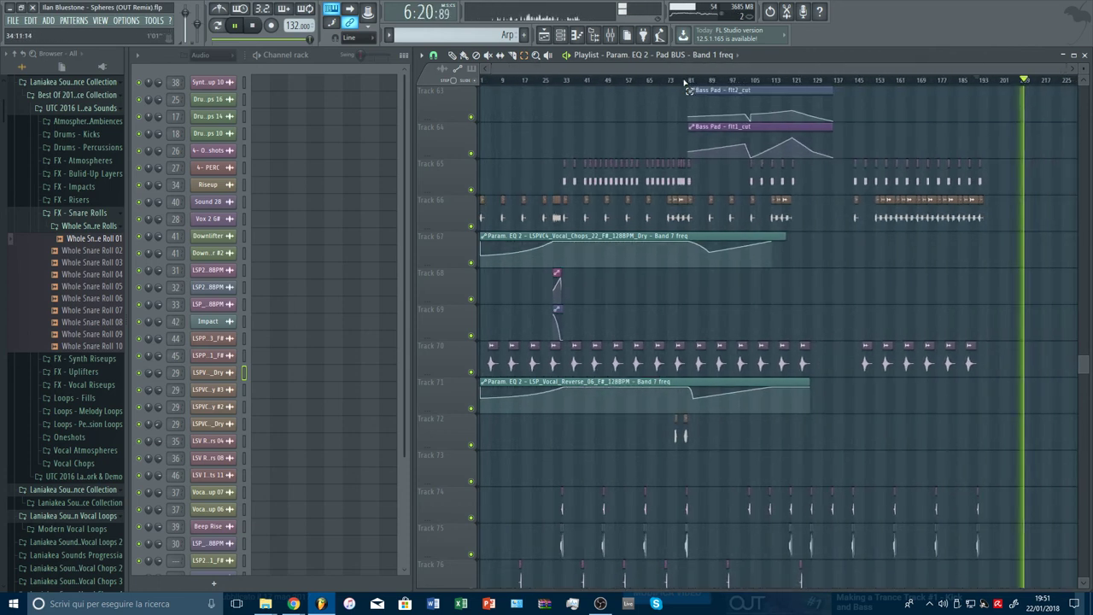
scroll(769, 350, "down", 3)
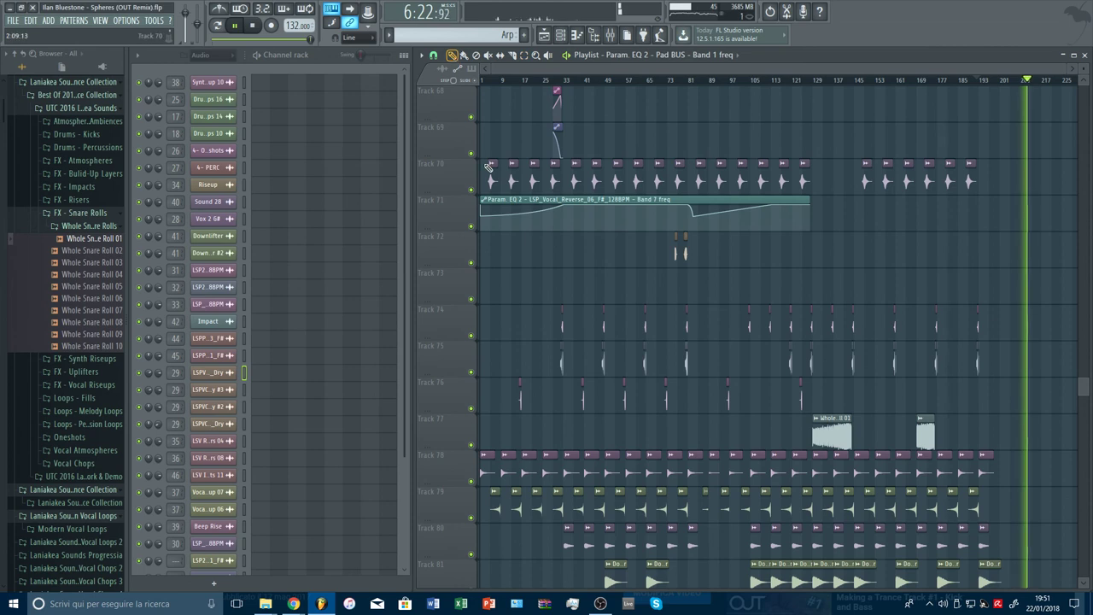
right_click(460, 290)
left_click(496, 459)
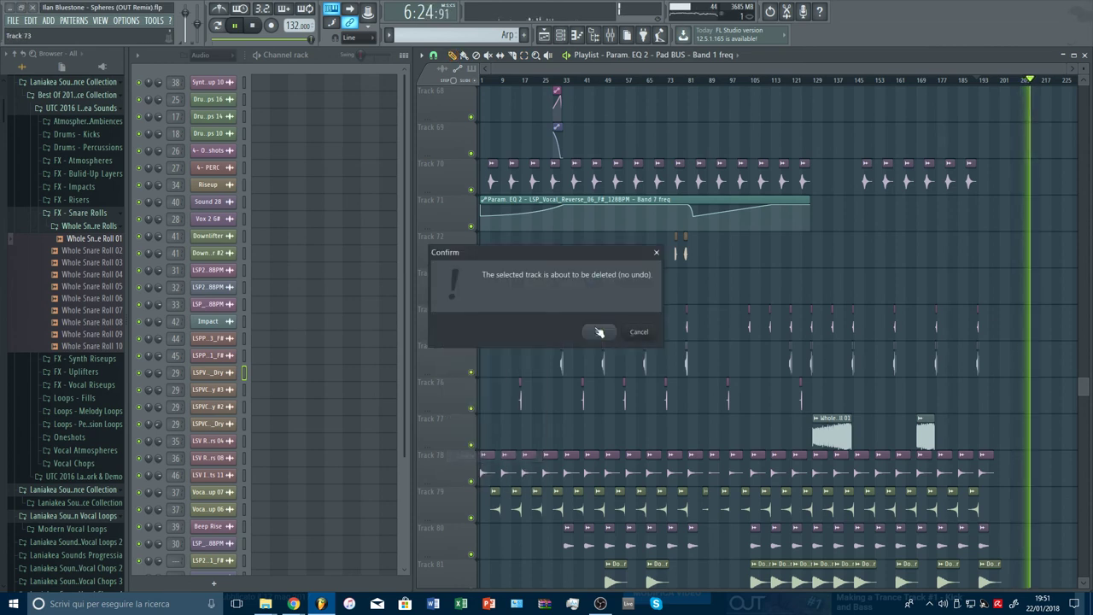
left_click(598, 336)
Copy the bar 29 vocal chop roll with its pitch and Delay 2 mix automations to bar 141, and play from there
scroll(790, 338, "up", 4)
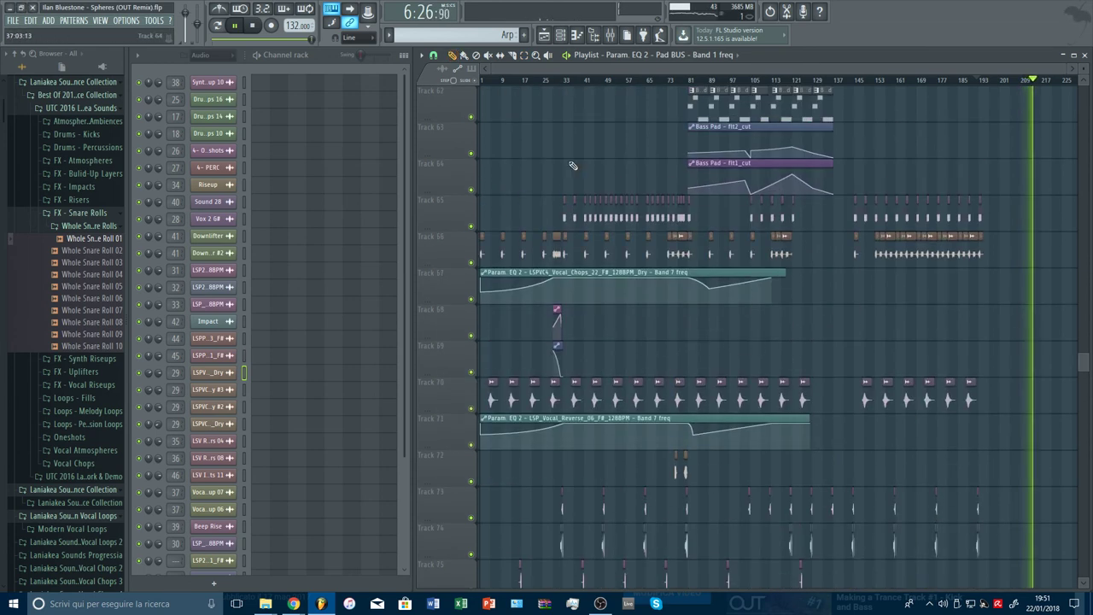
scroll(554, 89, "up", 5)
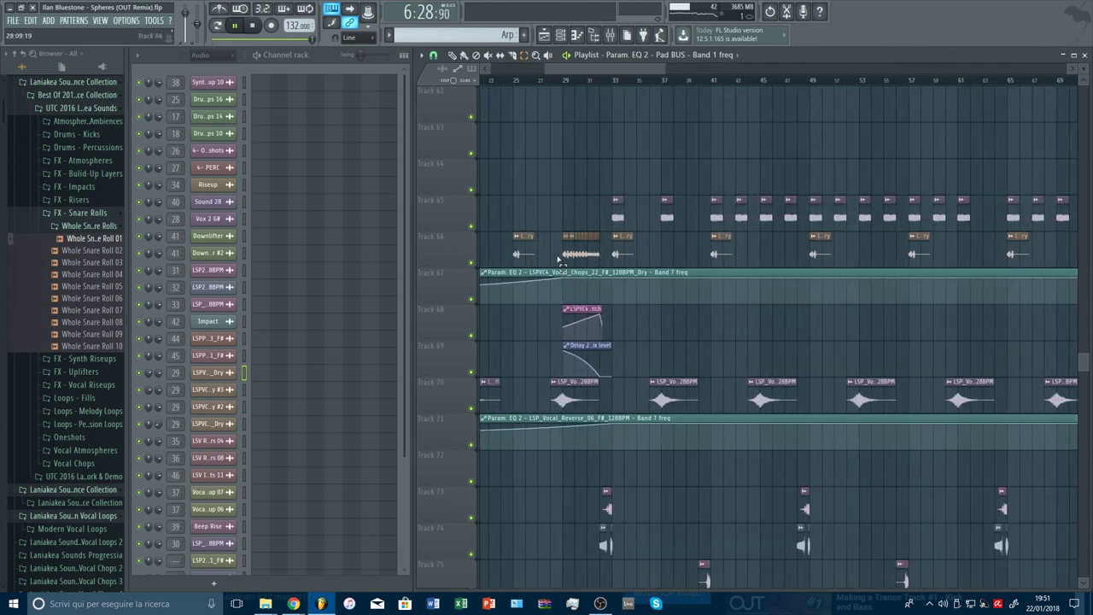
left_click_drag(562, 234, 600, 262)
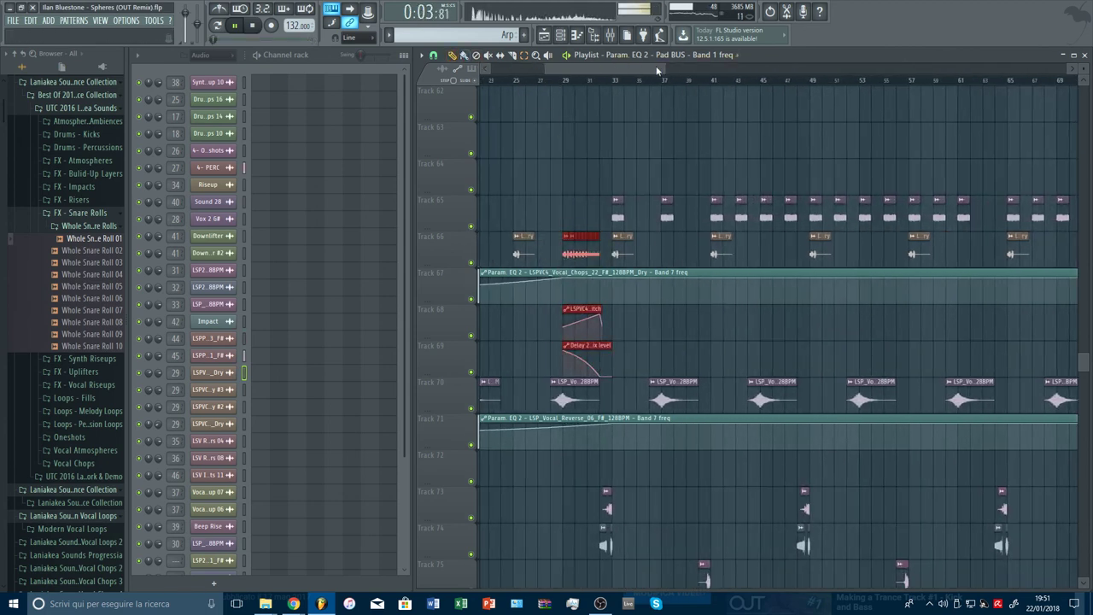
left_click_drag(663, 70, 942, 72)
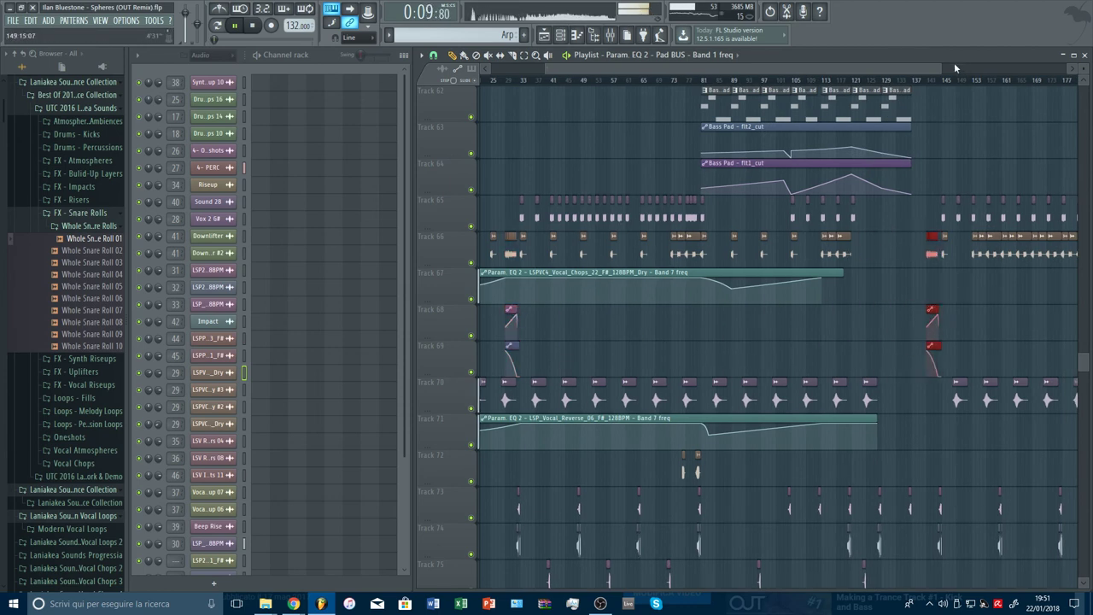
left_click(931, 79)
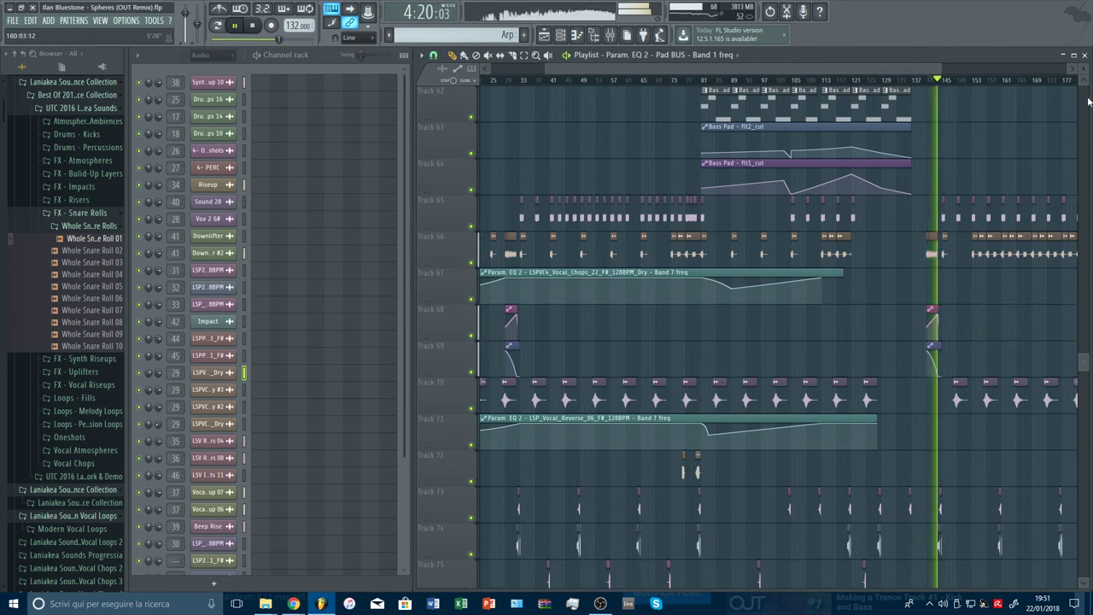
Review the whole arrangement from the first track down, playing back around bar 145 and from bars 49, 57 and 65
left_click_drag(1086, 369, 1085, 68)
scroll(971, 81, "down", 3)
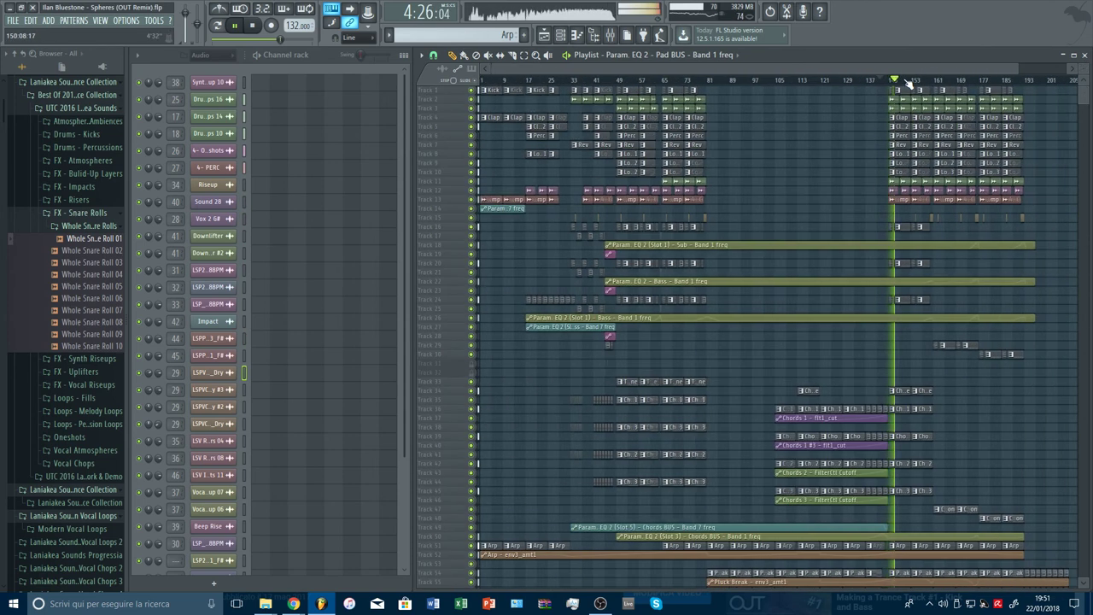
scroll(908, 82, "up", 6)
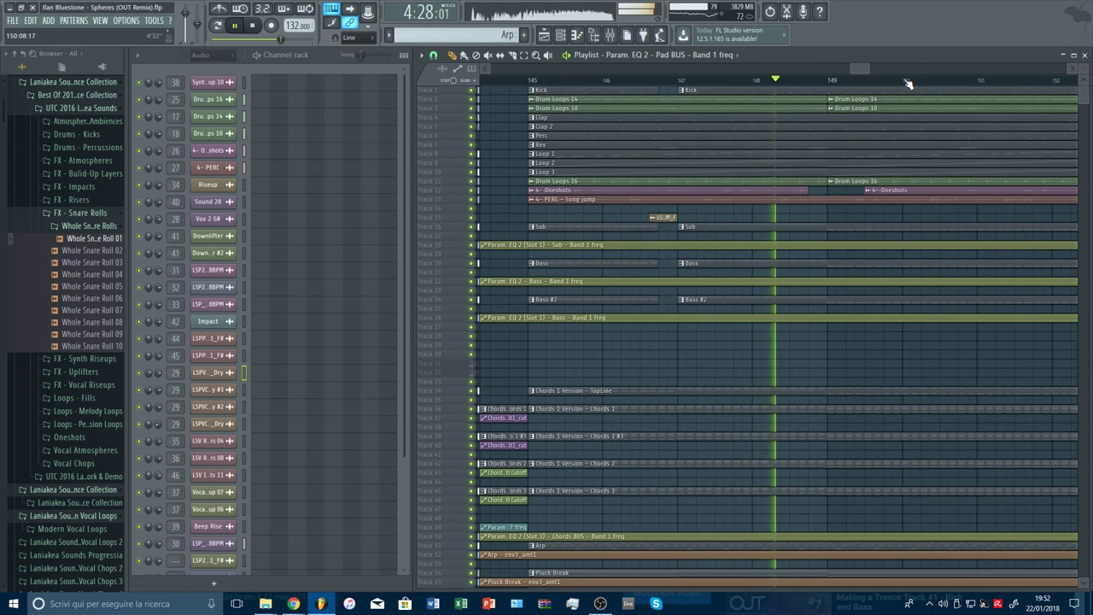
scroll(908, 82, "down", 1)
scroll(908, 82, "down", 1)
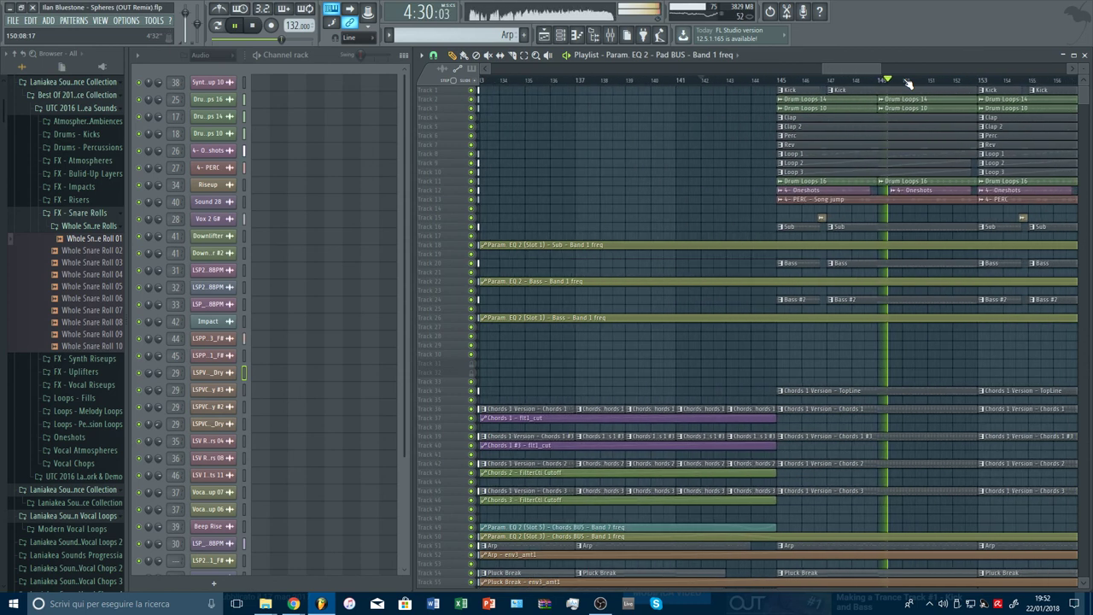
scroll(906, 80, "down", 4)
left_click(613, 83)
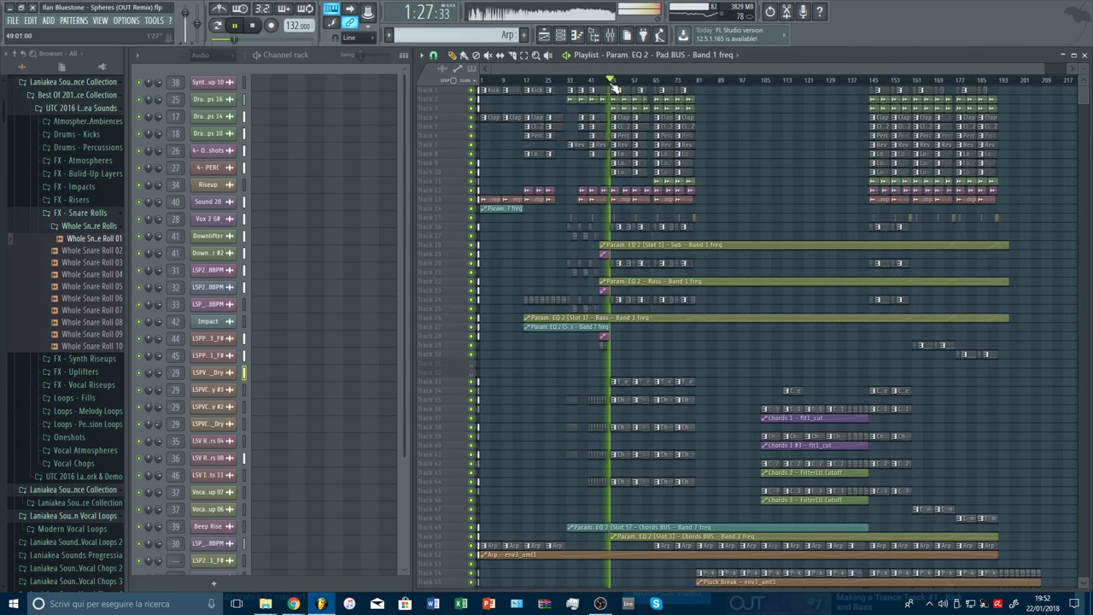
left_click(619, 83)
left_click(635, 82)
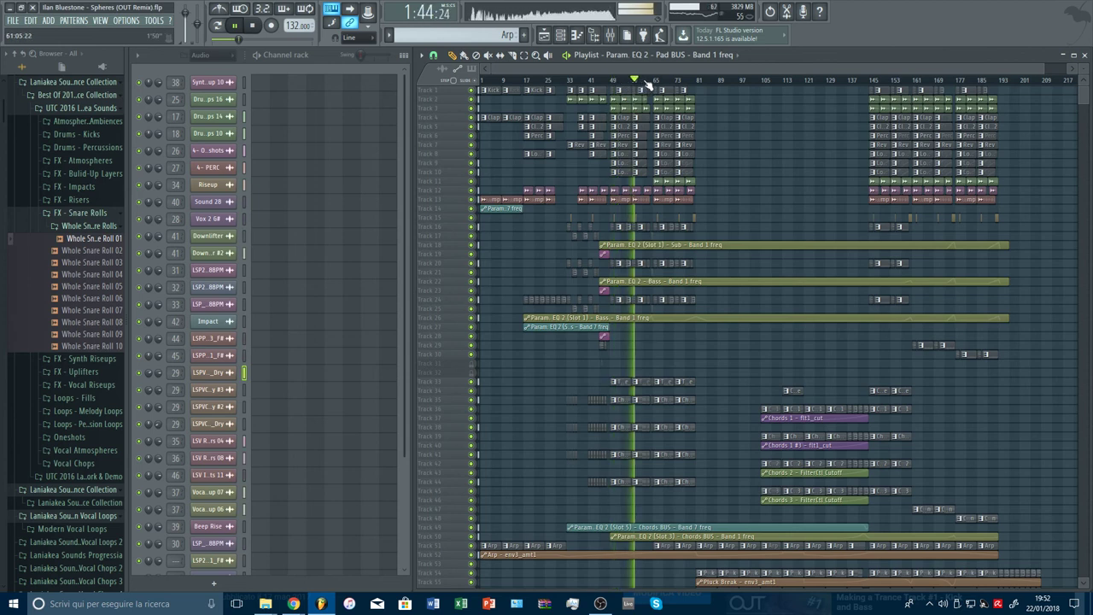
left_click_drag(647, 84, 659, 85)
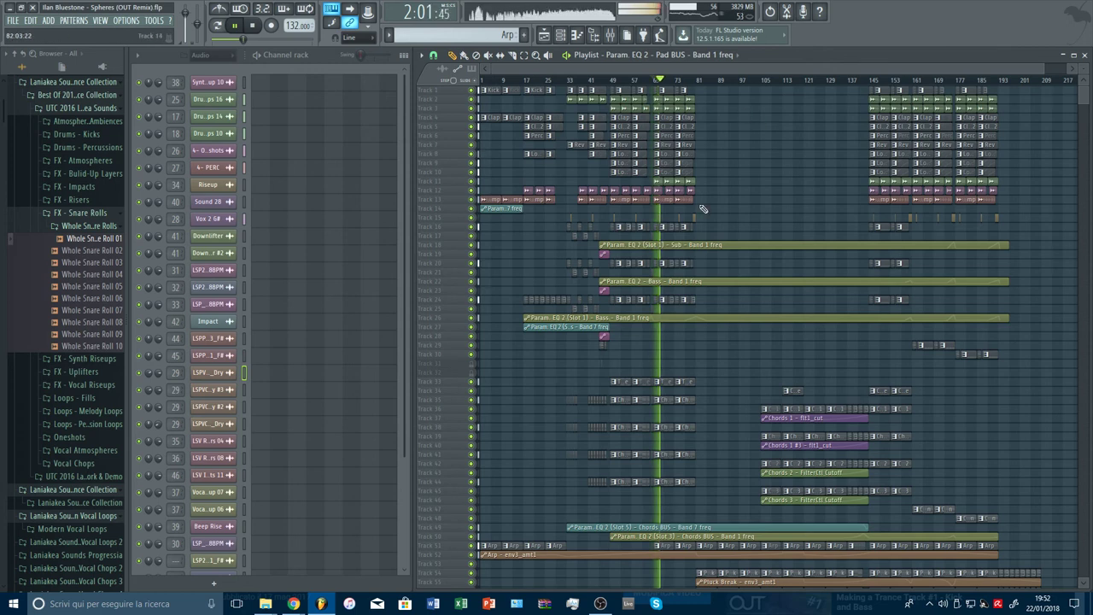
Examine the chord filter automations and the mixer levels while replaying from about bar 65, and bring the playlist back
scroll(703, 209, "down", 4)
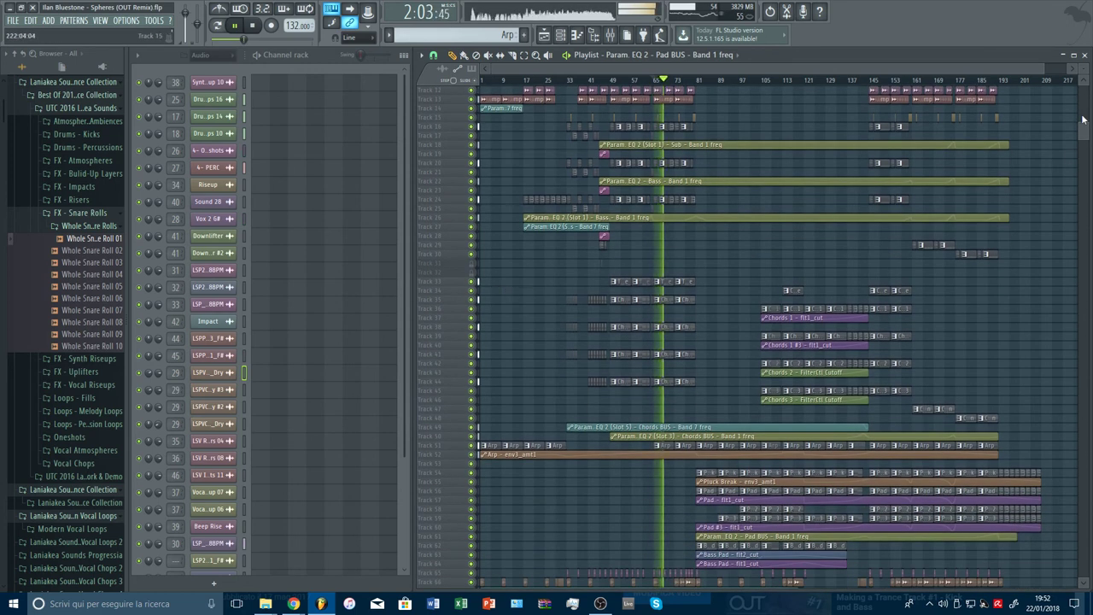
scroll(784, 453, "up", 5)
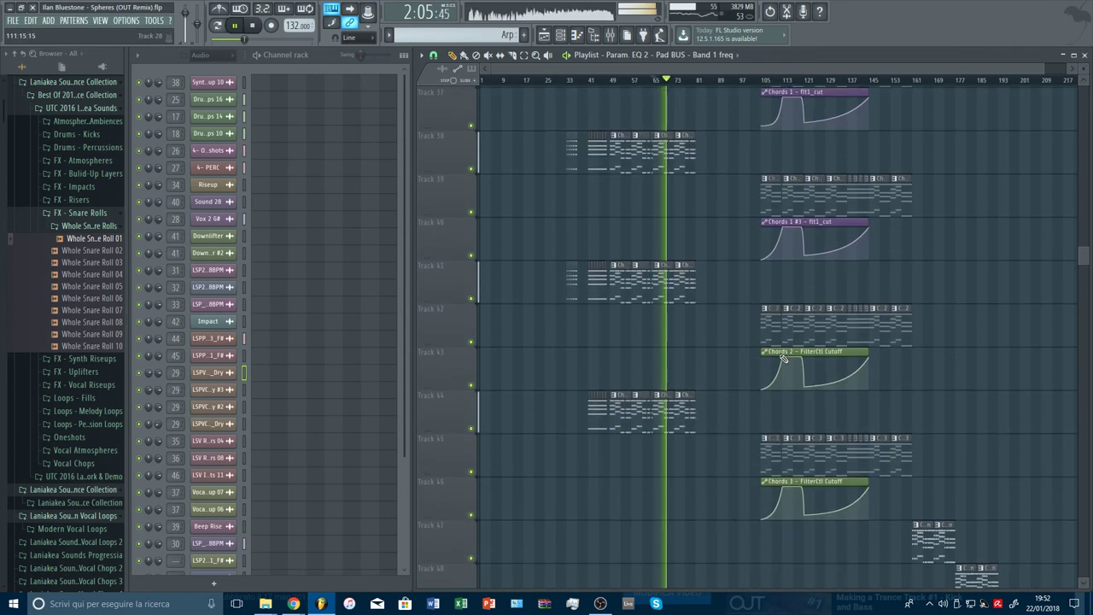
scroll(784, 357, "down", 1)
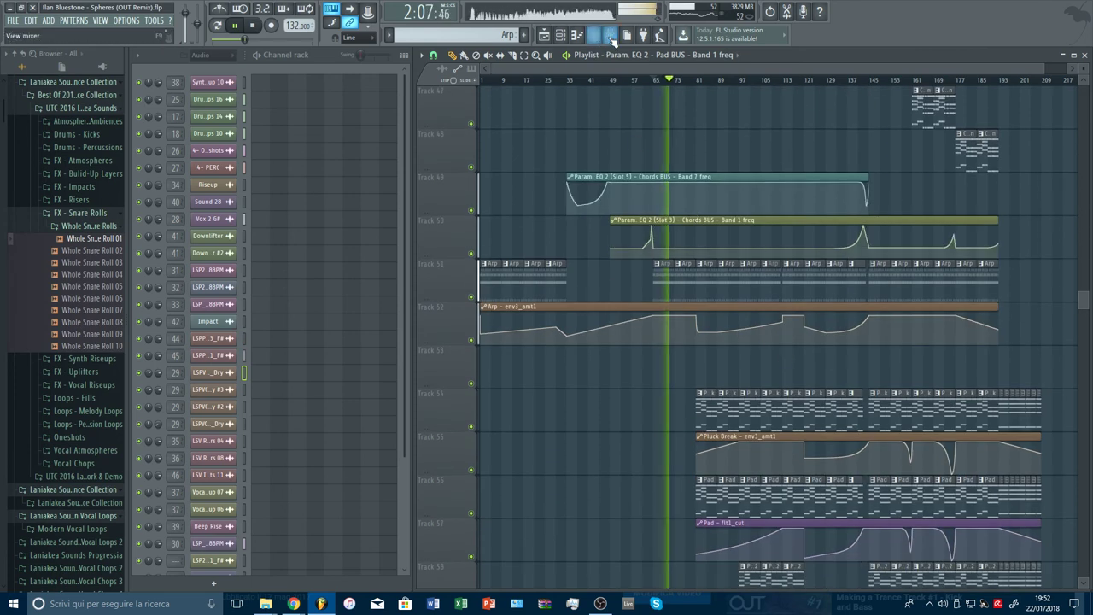
left_click(611, 36)
key("space")
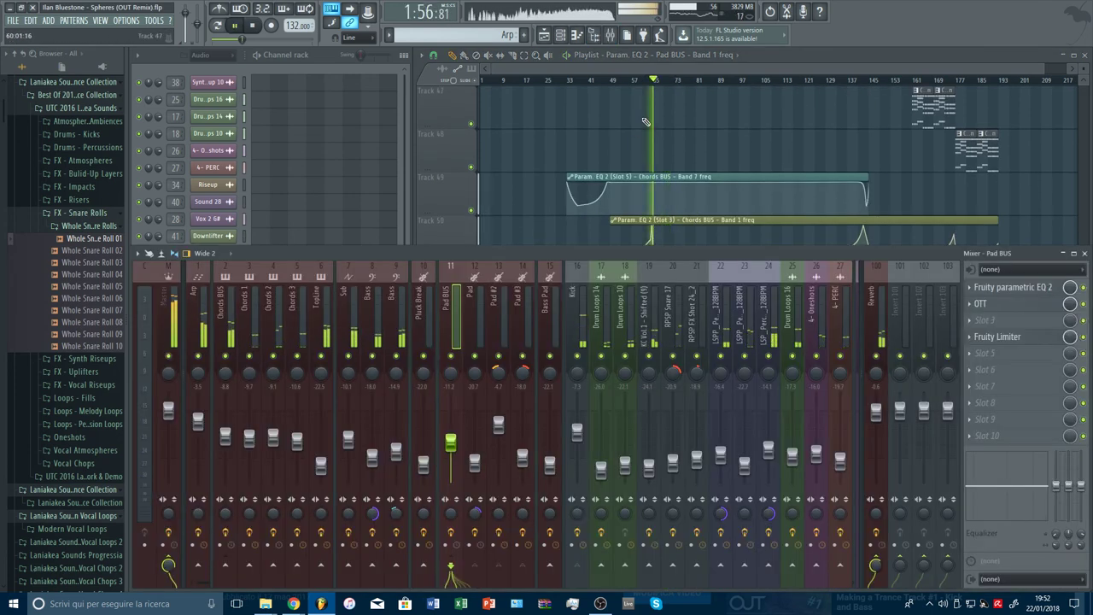
left_click(656, 80)
key("F5")
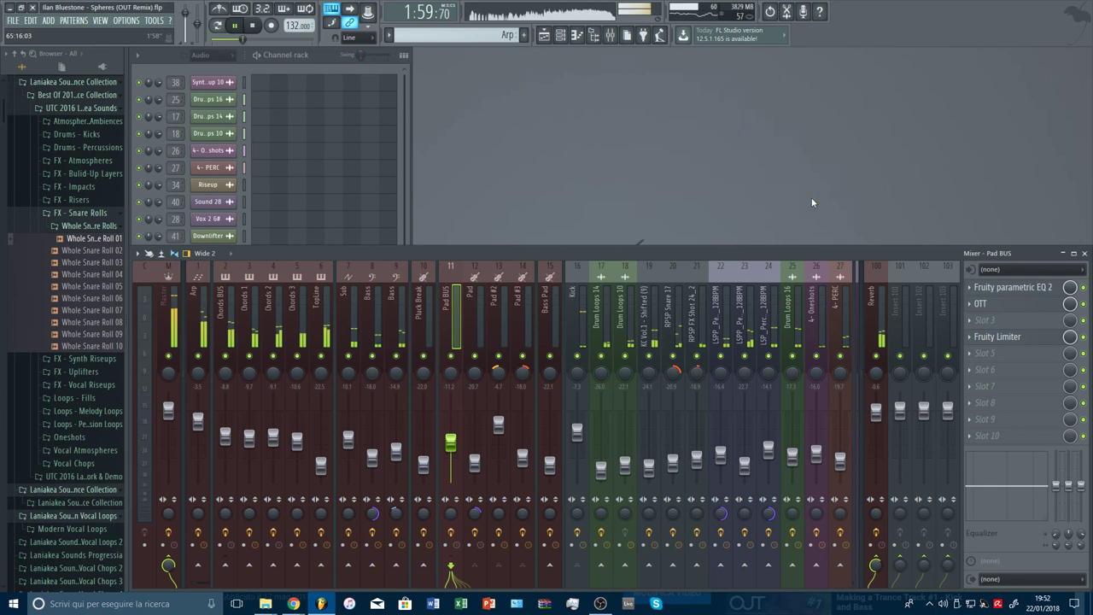
left_click(543, 34)
Extend the Chords 1 #3 flt1_cut, Chords 2 FilterCtl Cutoff and Chords 3 FilterCtl Cutoff automations back to start at bar 33
scroll(863, 248, "down", 5)
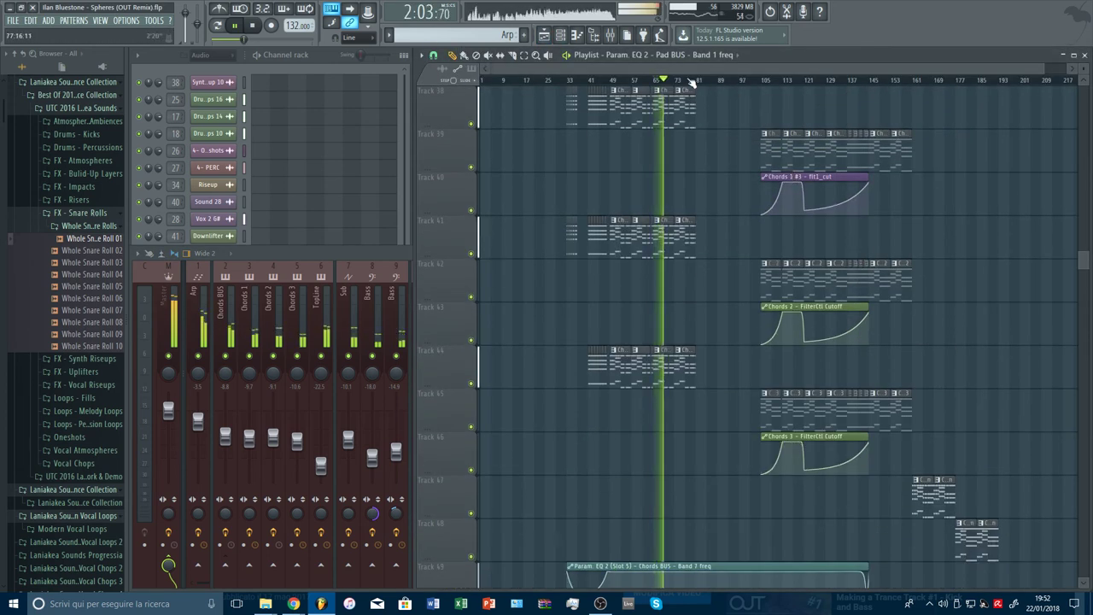
scroll(690, 80, "up", 3)
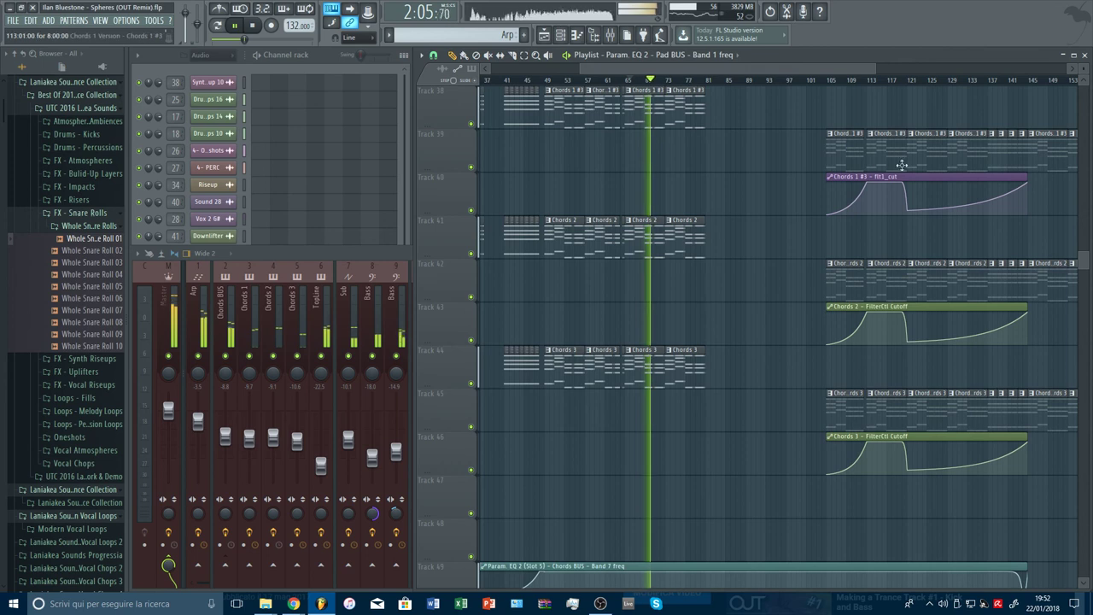
left_click_drag(802, 68, 778, 68)
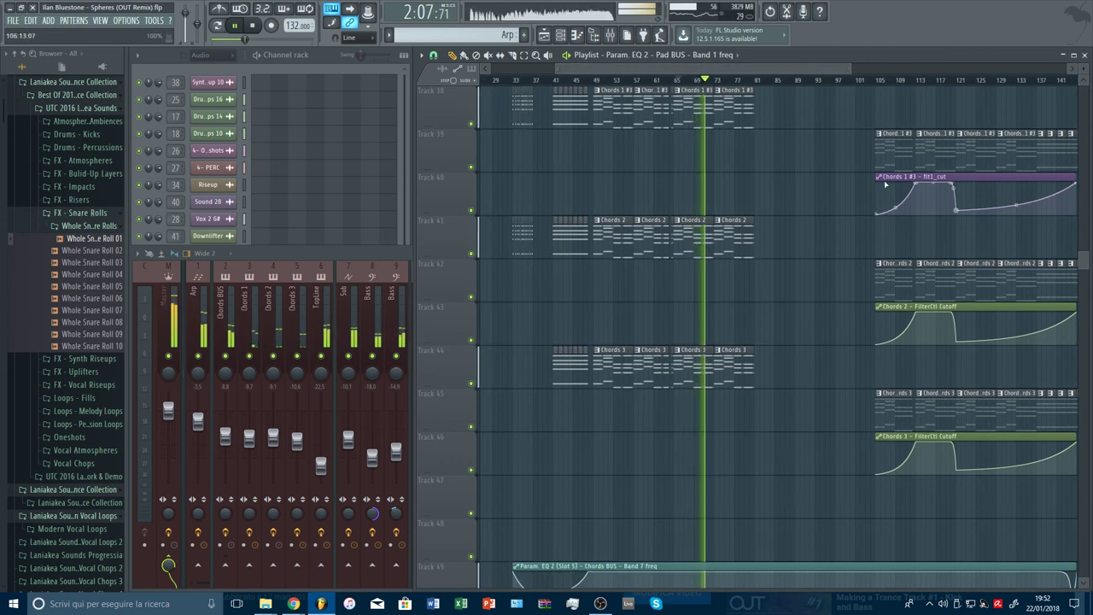
left_click_drag(889, 177, 920, 166)
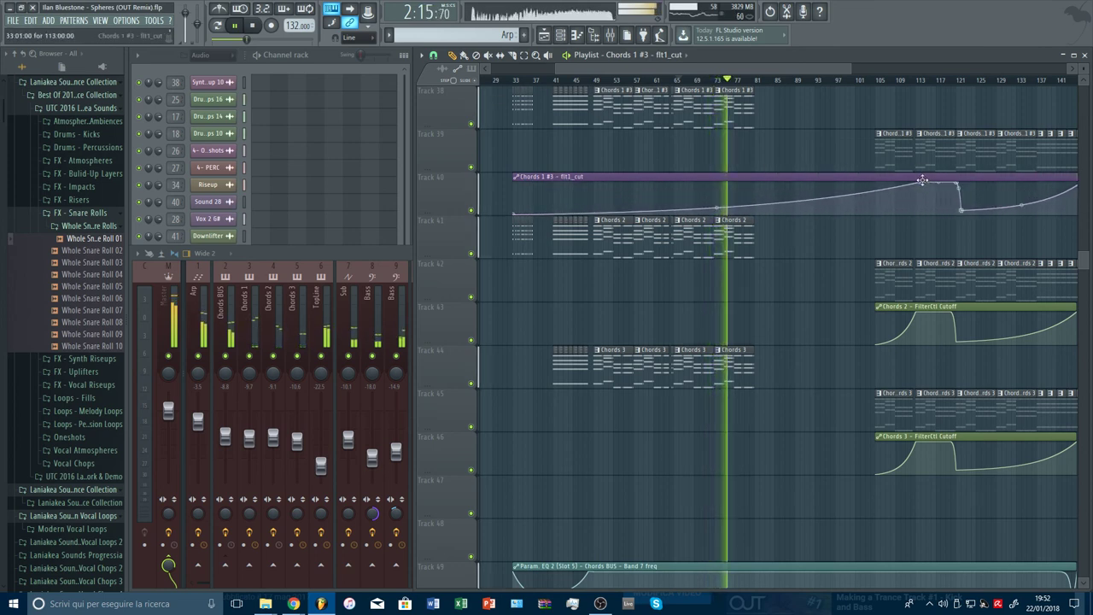
left_click_drag(923, 307, 919, 278)
left_click_drag(918, 437, 920, 406)
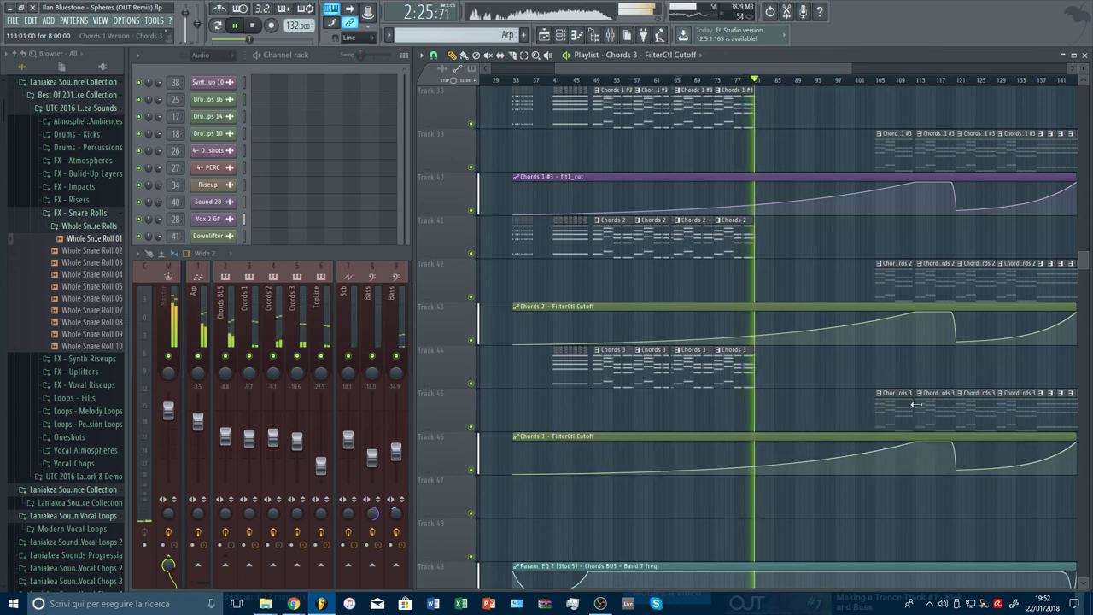
Raise the start of the Chords 3 cutoff automation to maximum, holding to about bar 81 and dropping to a low point at bar 105
left_click_drag(516, 475, 510, 417)
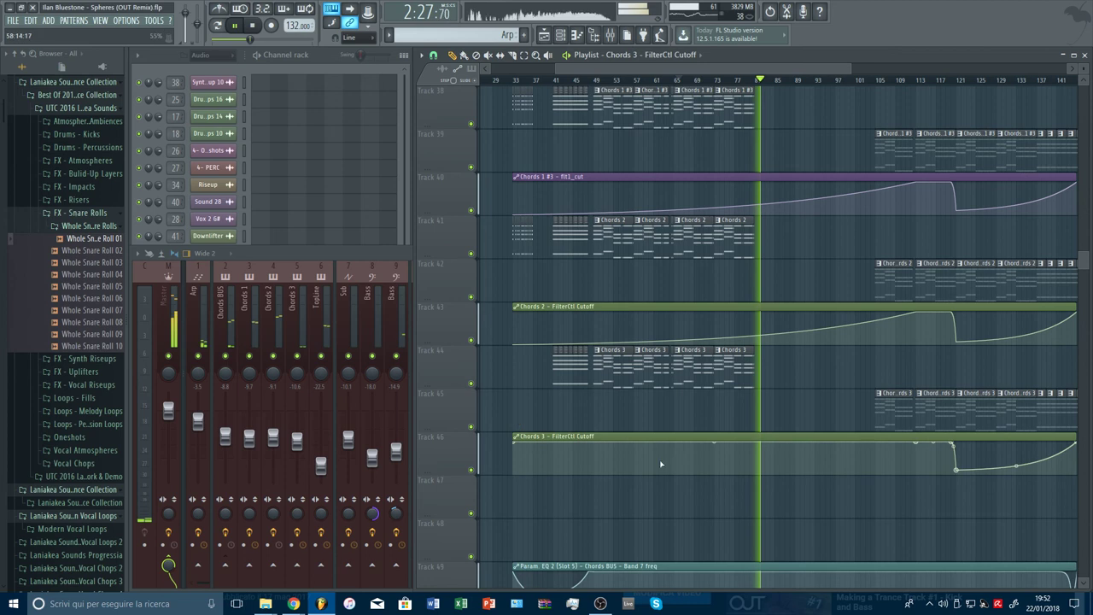
right_click(755, 442)
right_click(875, 469)
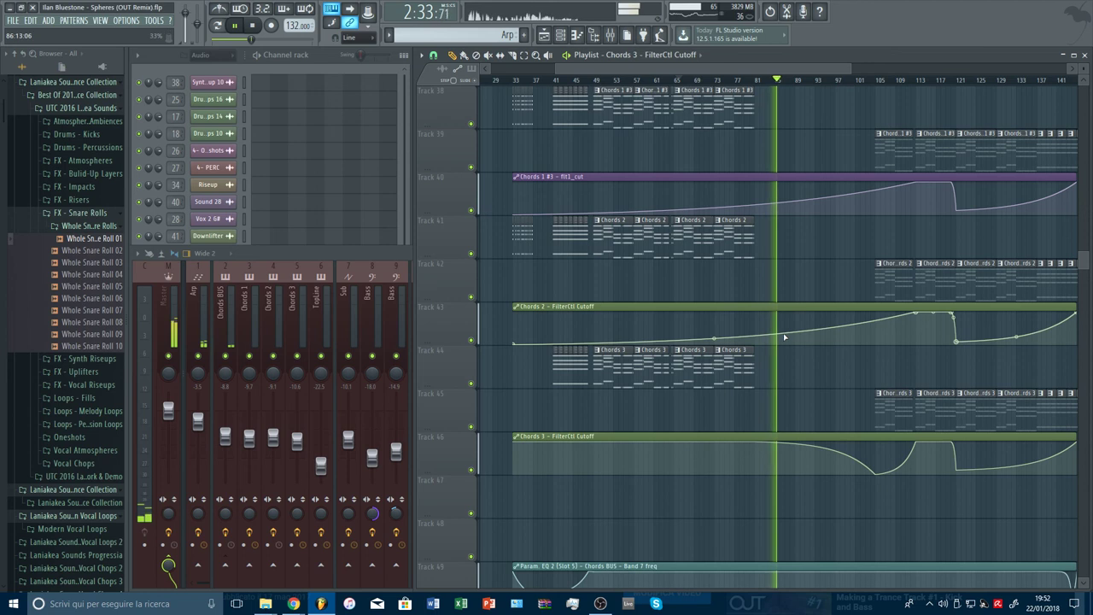
Raise the start of the Chords 2 FilterCtl Cutoff automation to maximum, holding to about bar 81 and dropping to a low point at bar 105
left_click_drag(515, 346, 697, 320)
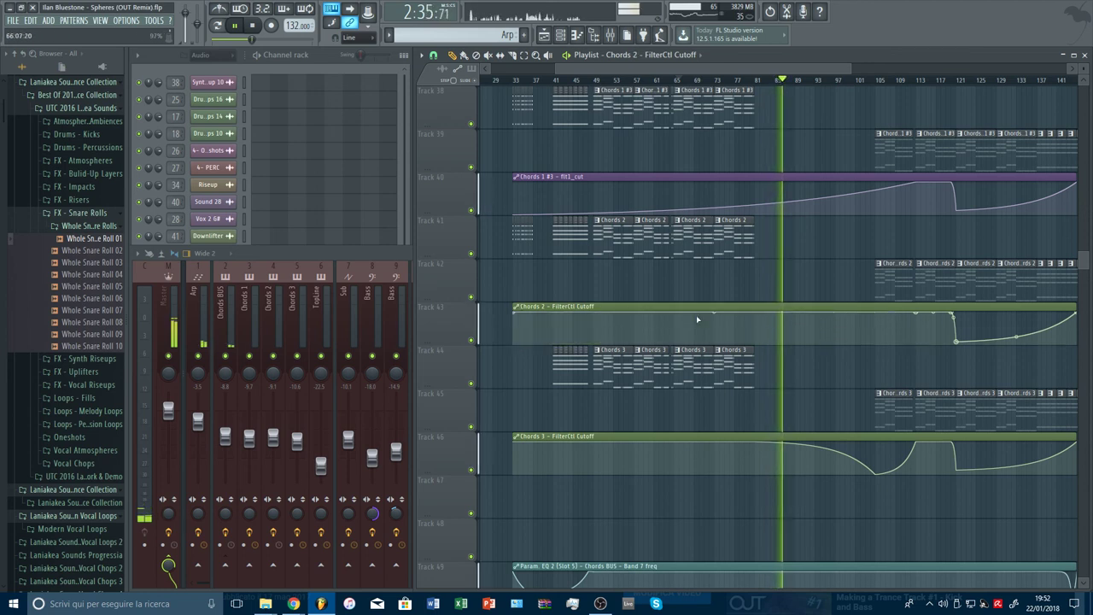
right_click(877, 344)
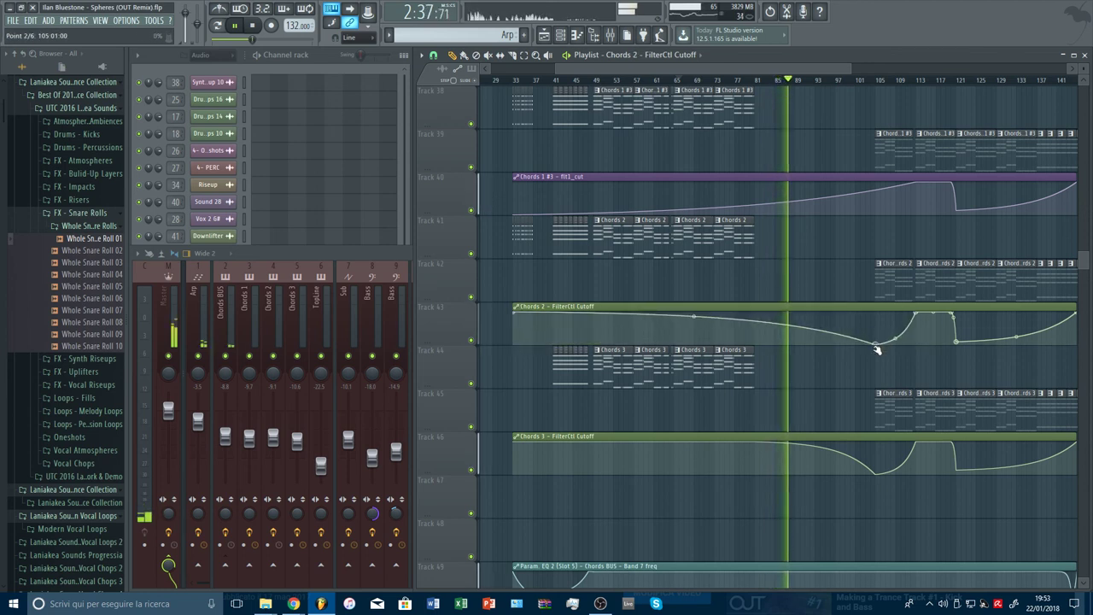
right_click(757, 311)
Shape the Chords 1 #3 flt1_cut automation to start at maximum, hold to bar 81 and fall to a low point at bar 105
right_click(757, 173)
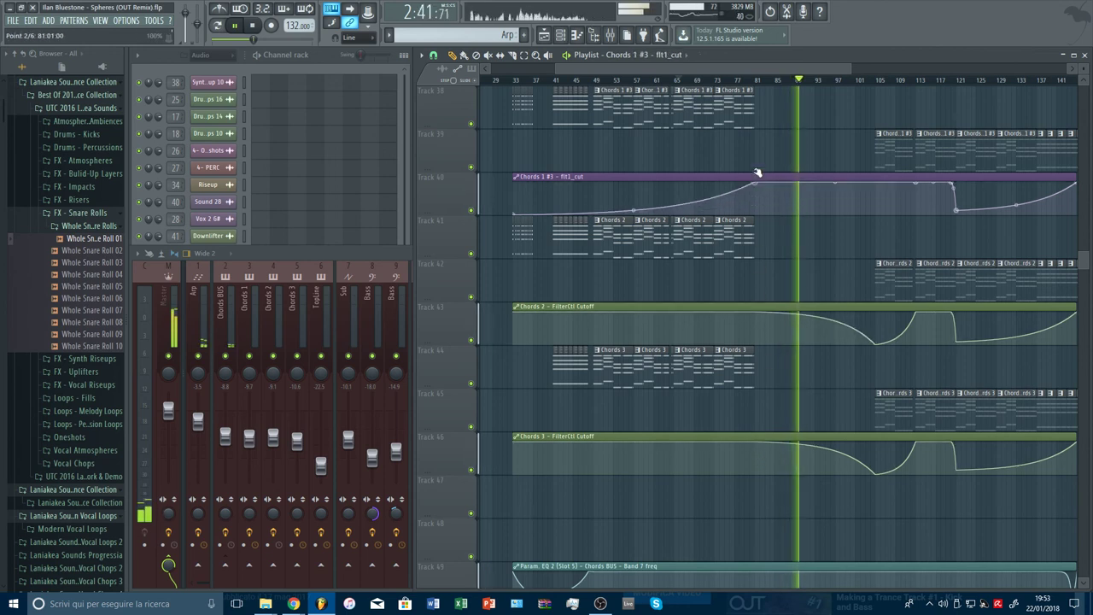
left_click_drag(517, 215, 564, 176)
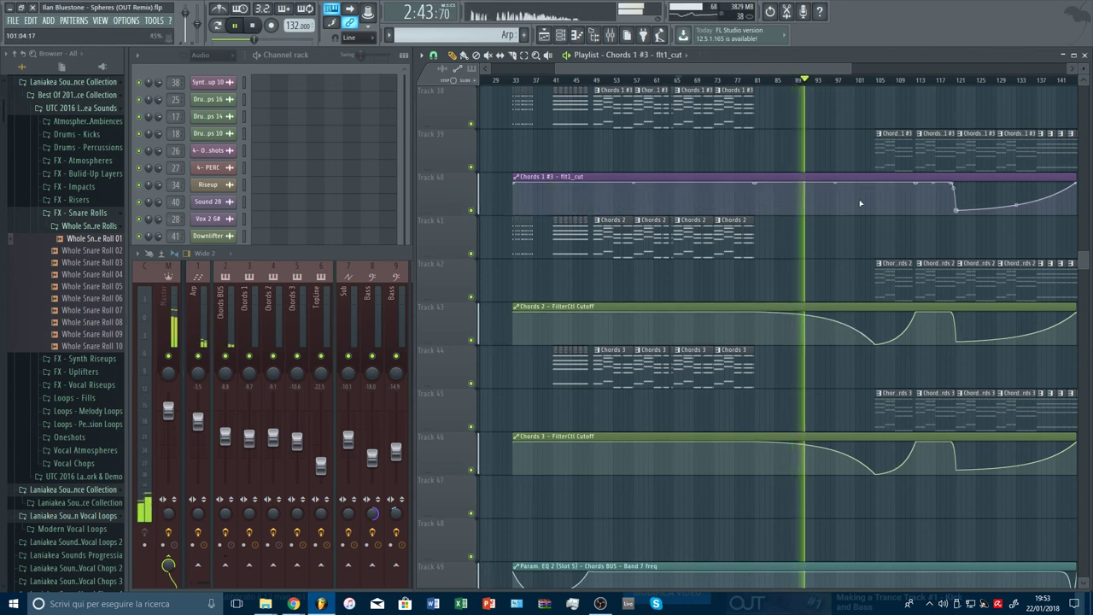
left_click_drag(879, 202, 874, 232)
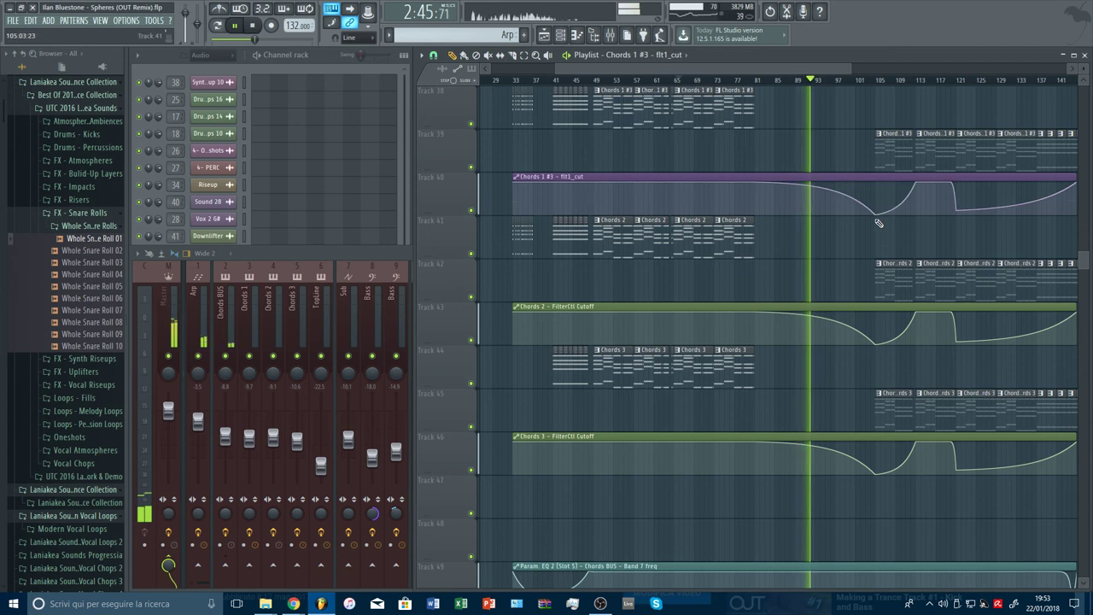
Play back from bar 105 and extend the Chords 1 flt1_cut automation back to start at bar 41
left_click(881, 84)
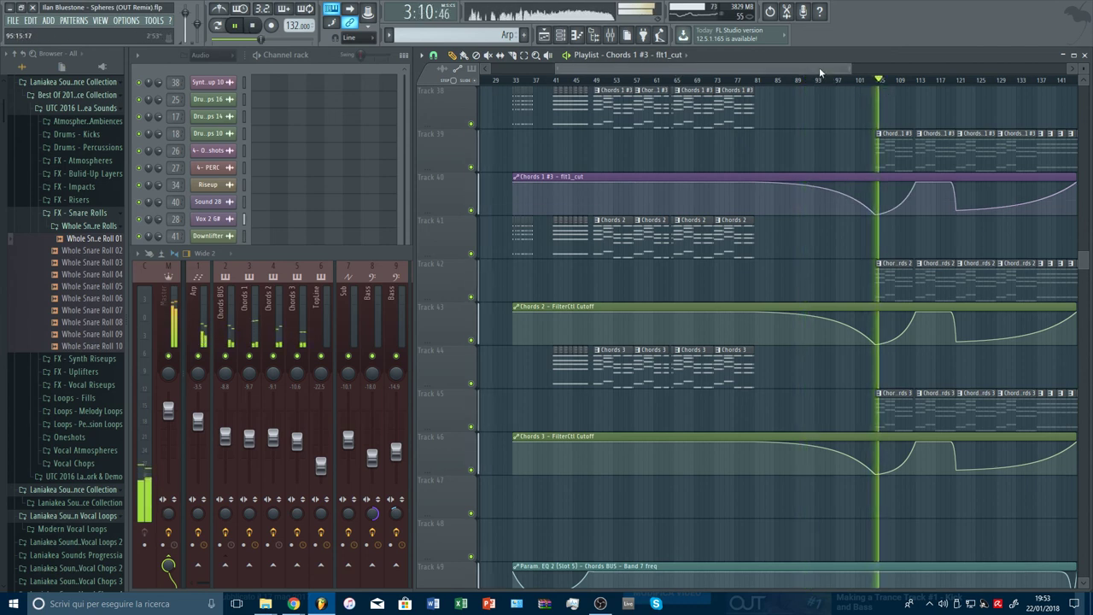
left_click_drag(819, 66, 873, 94)
scroll(919, 205, "up", 5)
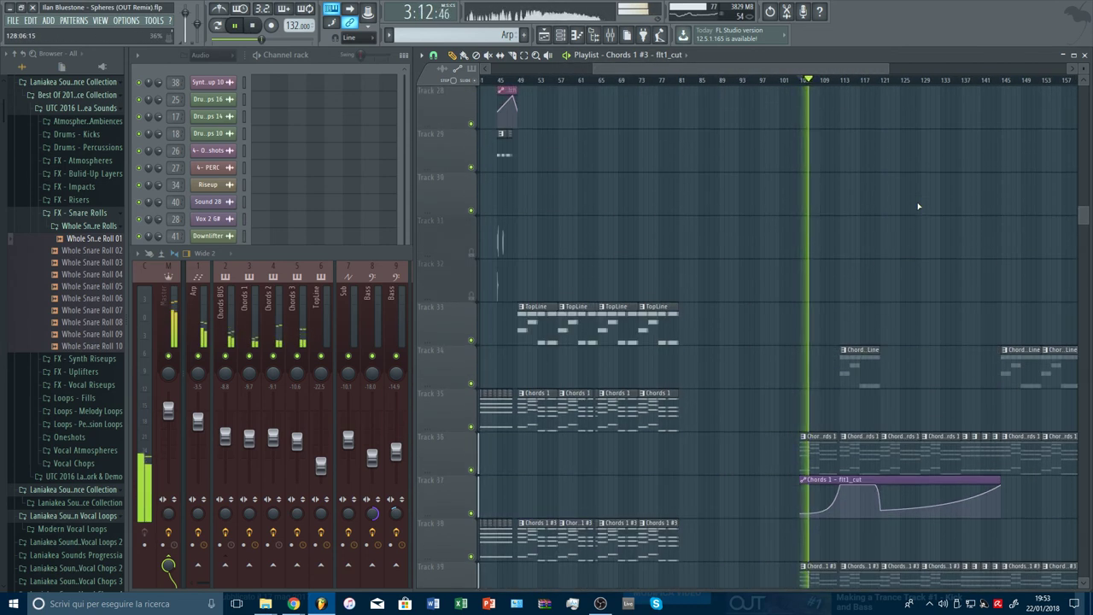
scroll(919, 206, "down", 2)
scroll(718, 69, "left", 1)
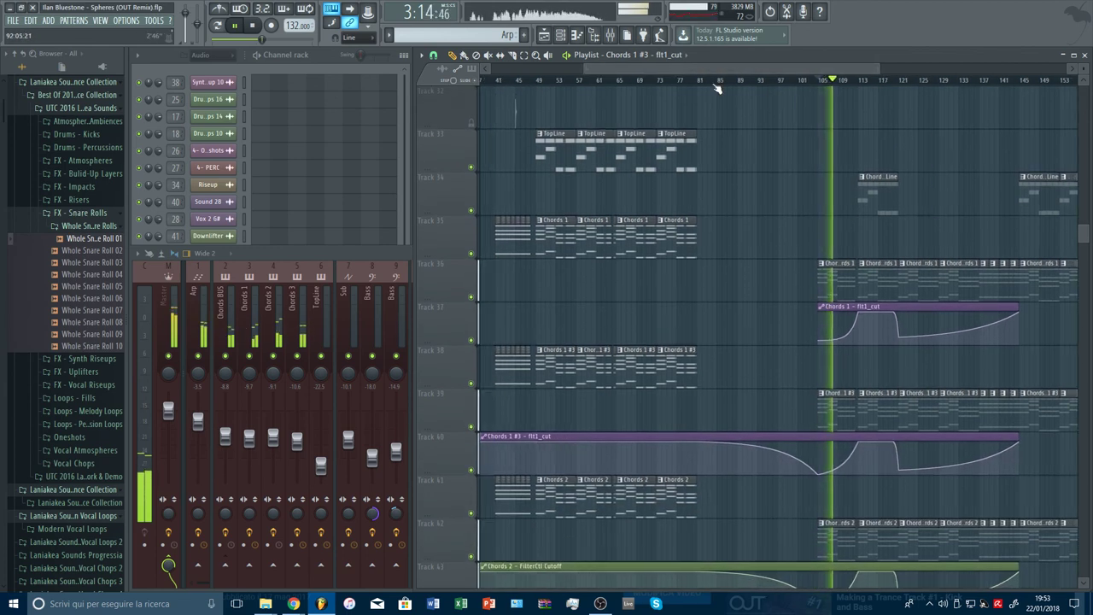
mouse_move(852, 309)
left_mouse_down()
mouse_move(532, 314)
mouse_move(870, 309)
left_mouse_up()
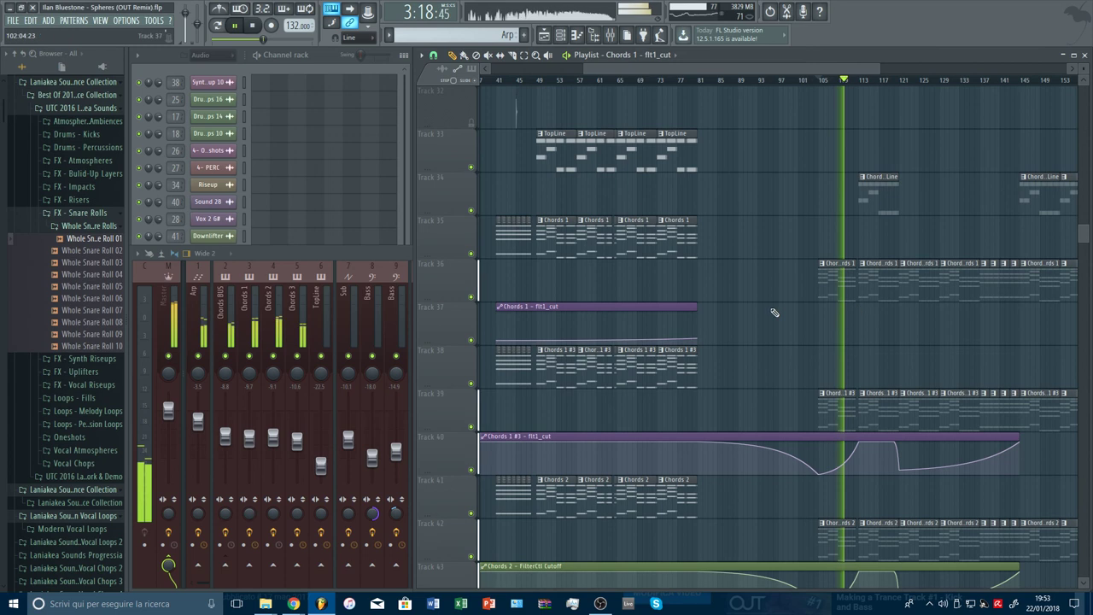
left_click_drag(698, 308, 1001, 317)
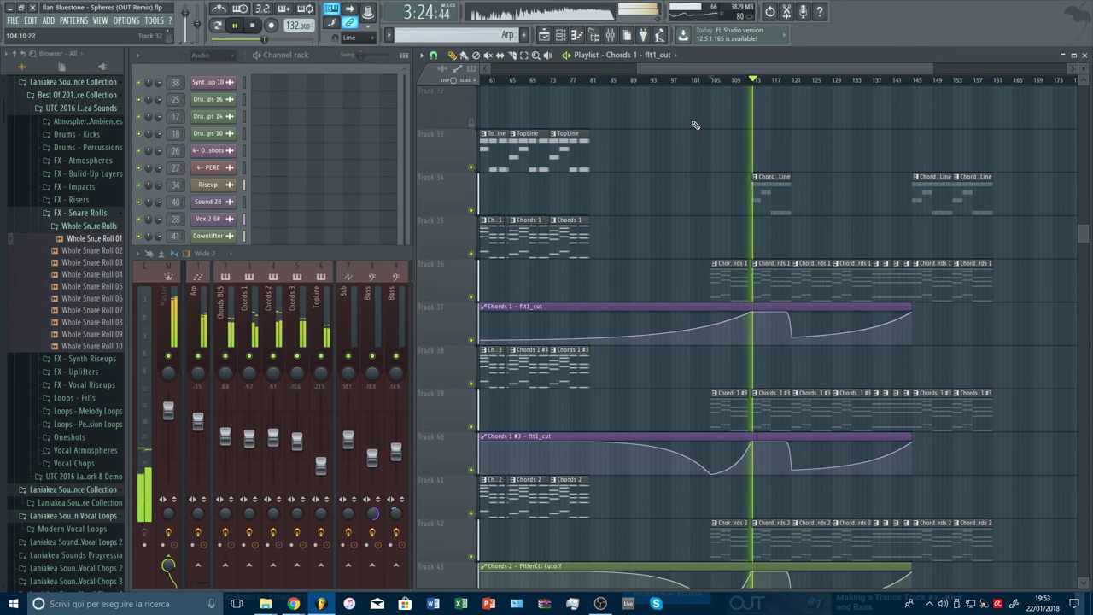
Copy the Chords 1 flt1_cut start value (13%) to a point at bar 105, raise the start to maximum and hold it to about bar 81
left_click_drag(639, 68, 539, 69)
right_click(565, 340)
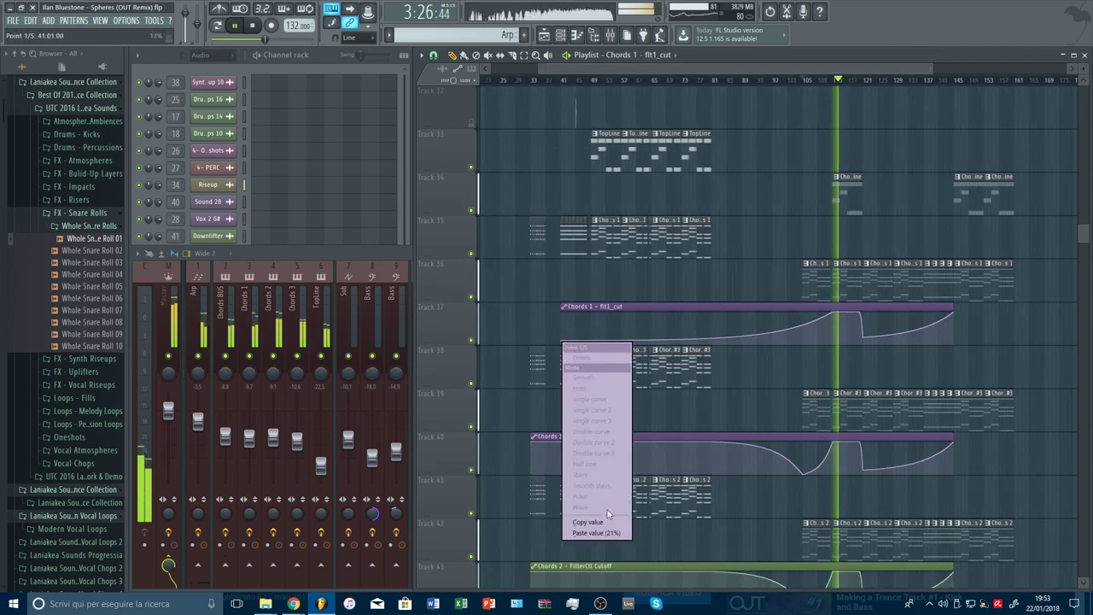
left_click(597, 522)
right_click(804, 339)
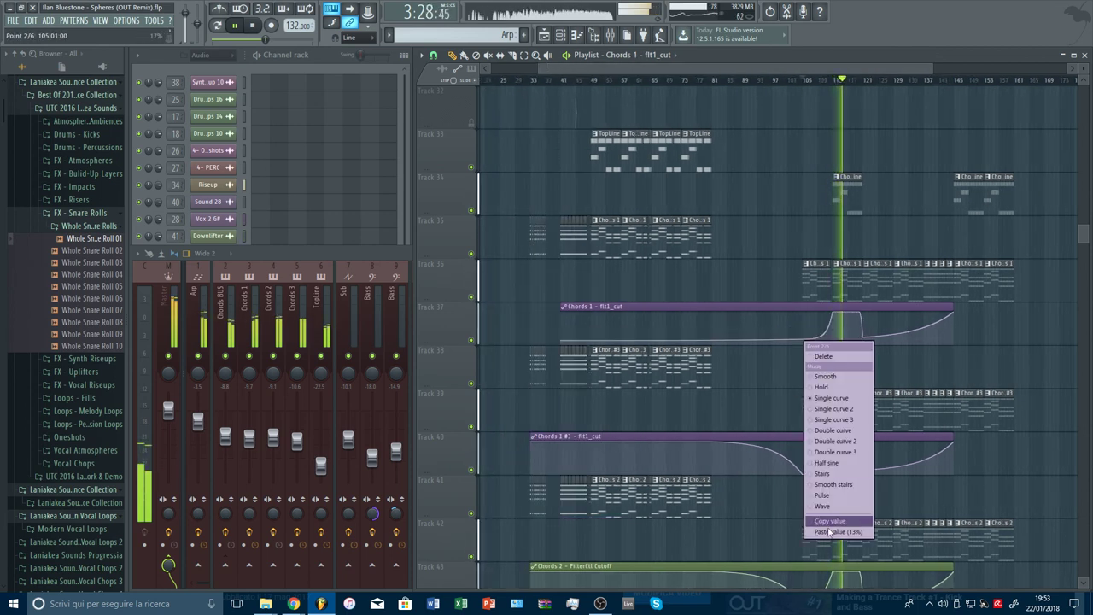
left_click(835, 531)
left_click_drag(562, 340, 563, 311)
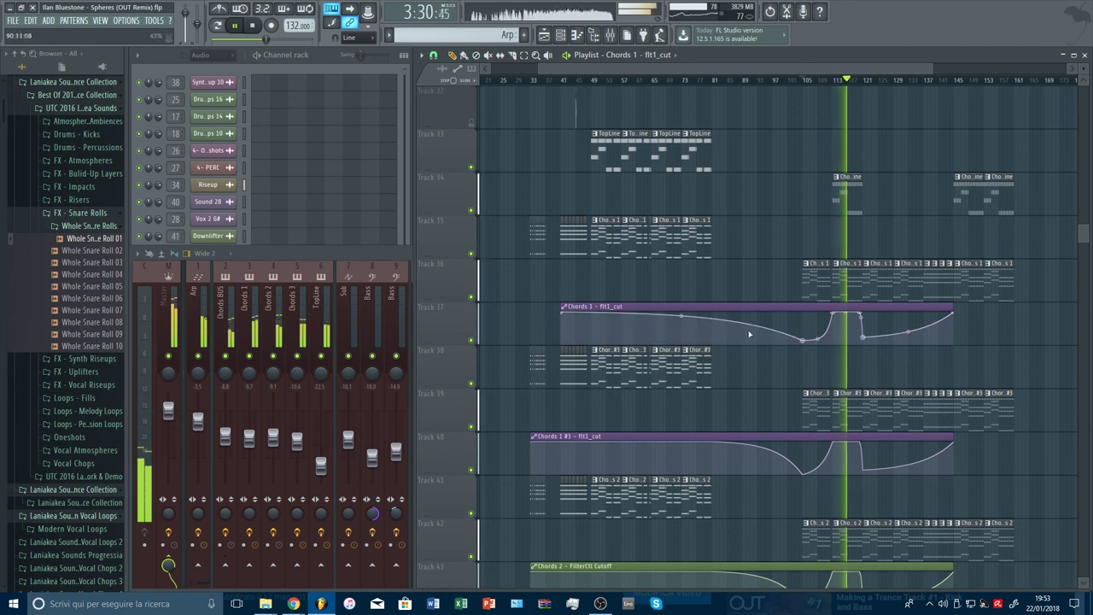
left_click(718, 316)
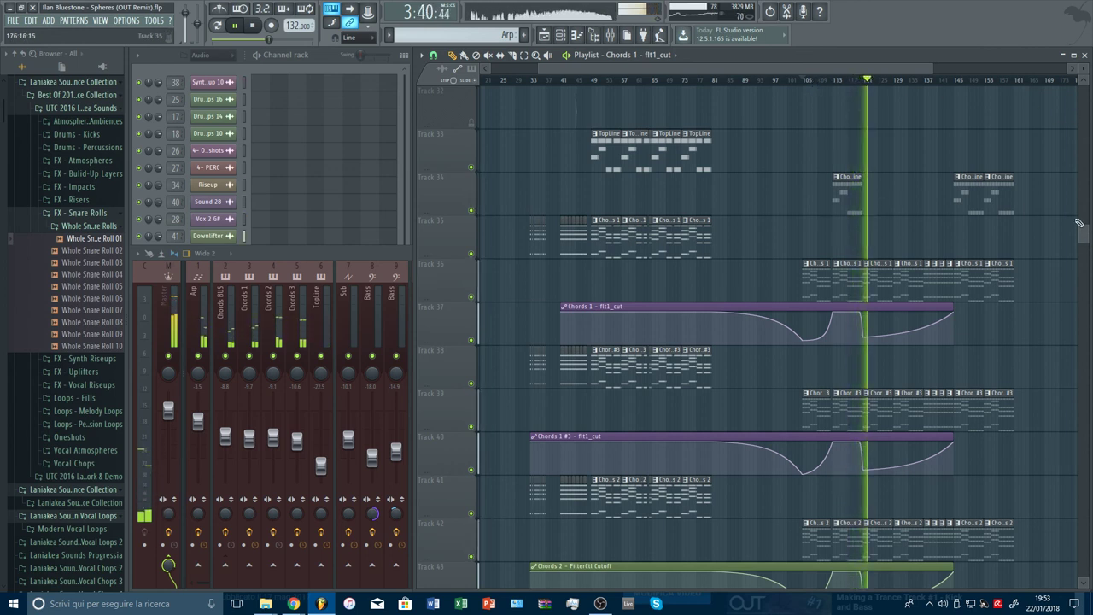
Raise the drop point of the Pad #3 flt1_cut automation at bar 121
scroll(939, 302, "down", 6)
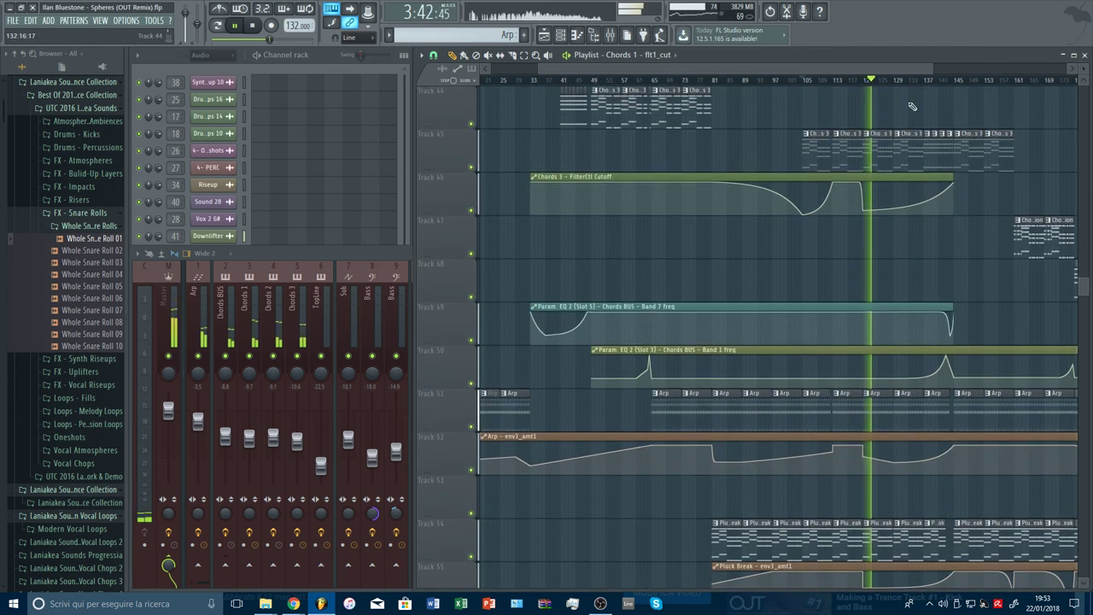
scroll(906, 83, "up", 2)
scroll(903, 83, "up", 2)
scroll(903, 371, "down", 4)
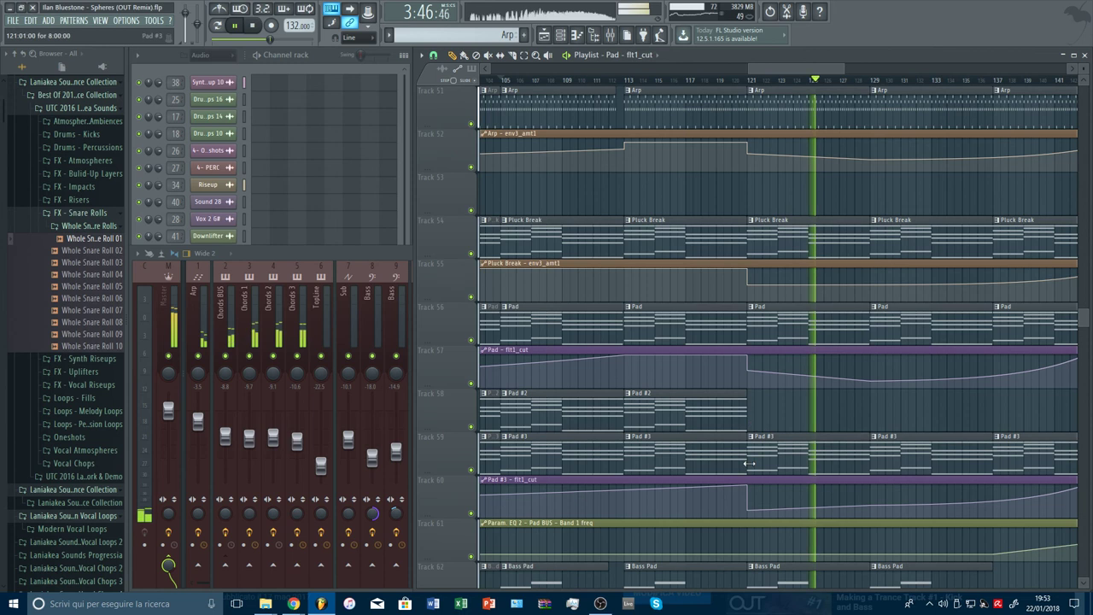
left_click_drag(748, 511, 748, 499)
Play from about bar 108, add a lower point at bar 129 to the Pluck Break env3_amt1 automation and raise its bar 121 point slightly
left_click_drag(760, 68, 706, 68)
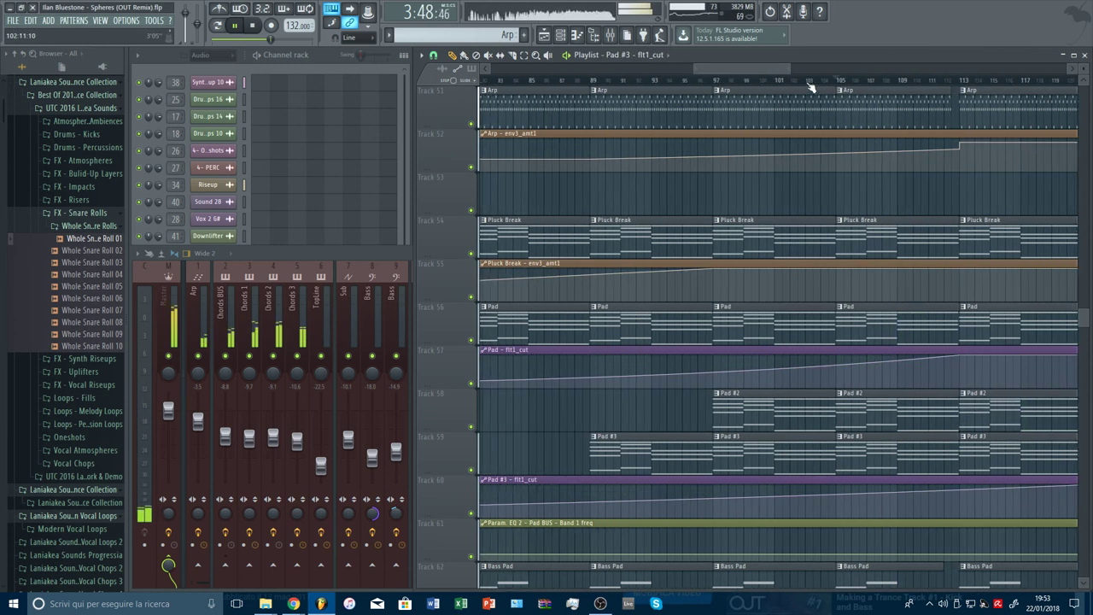
left_click(880, 80)
left_click_drag(778, 70, 818, 70)
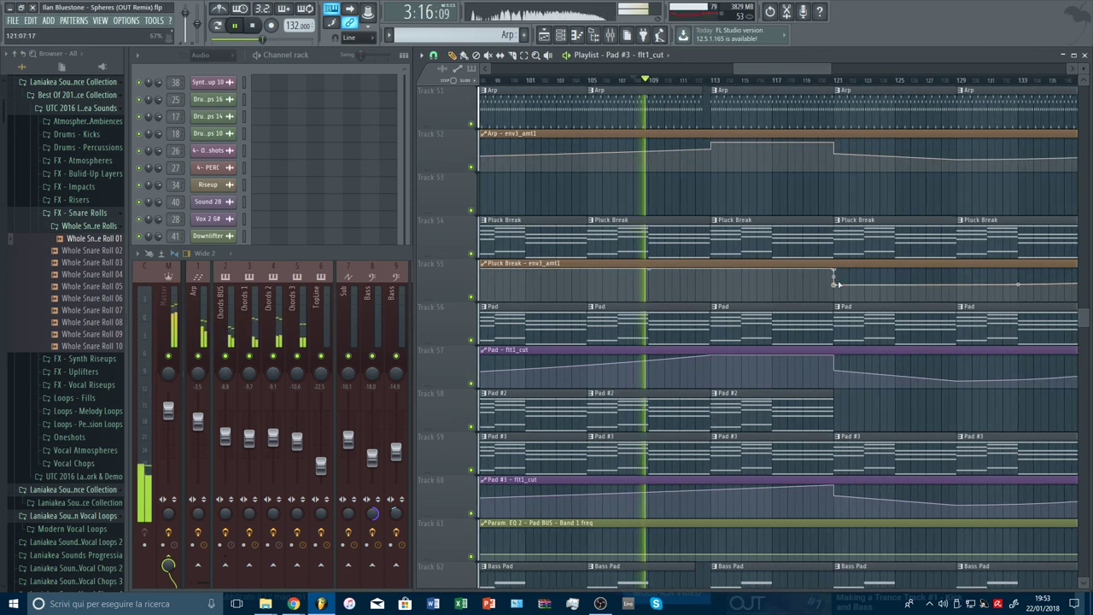
right_click(957, 291)
left_click_drag(835, 285, 835, 282)
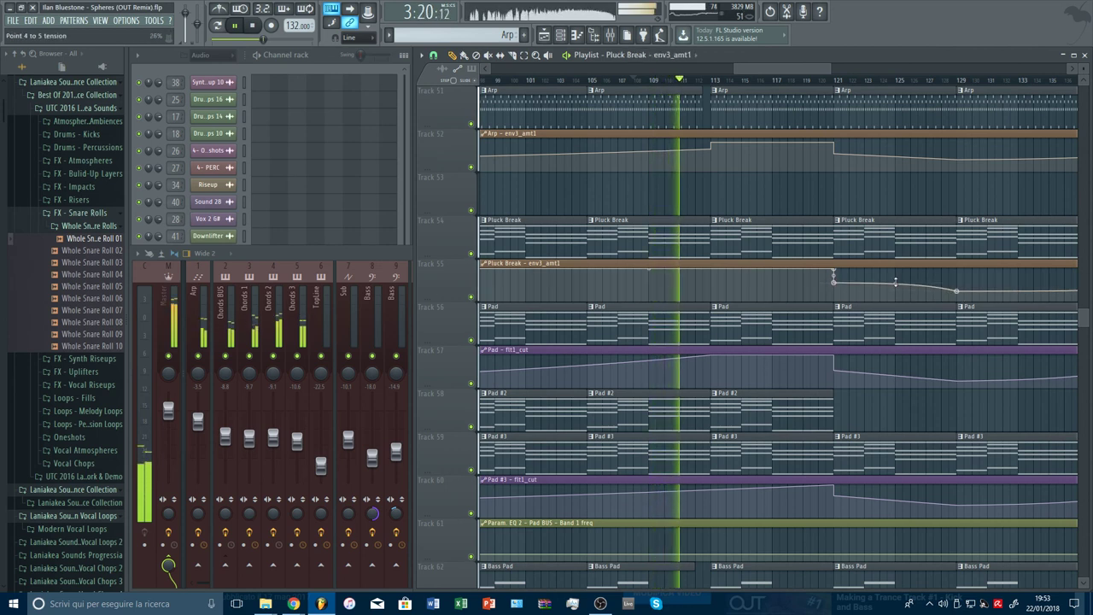
Replay from bar 121 and fine-tune the bar 121 points of the Pad and Pad #3 flt1_cut automations, with Pad #3 at 66%
left_click(832, 79)
left_click_drag(807, 69, 832, 69)
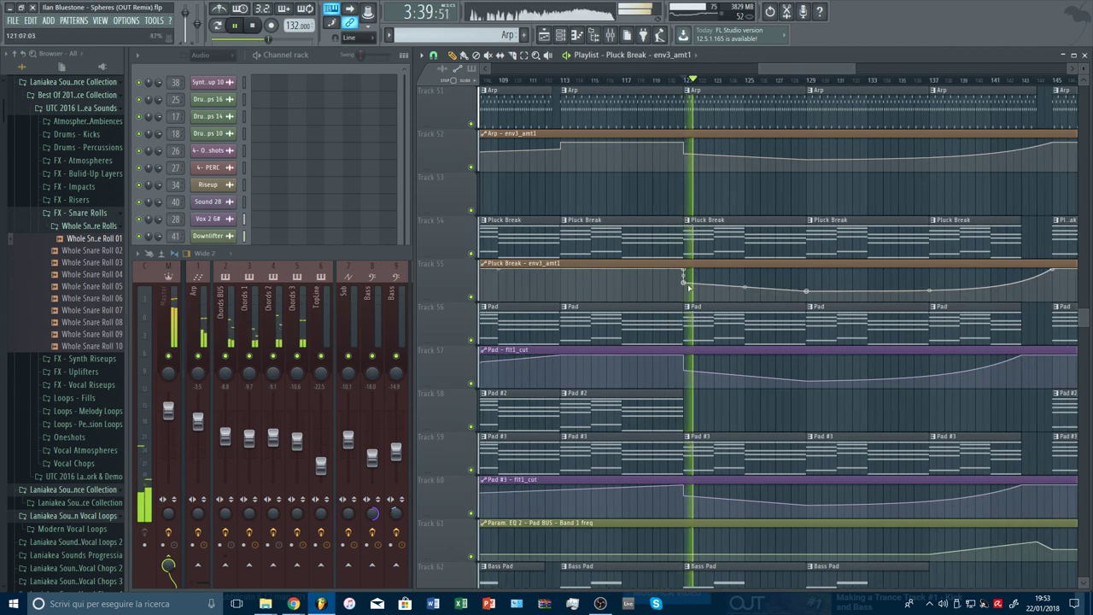
mouse_move(684, 371)
left_mouse_down()
mouse_move(686, 358)
mouse_move(687, 369)
left_mouse_up()
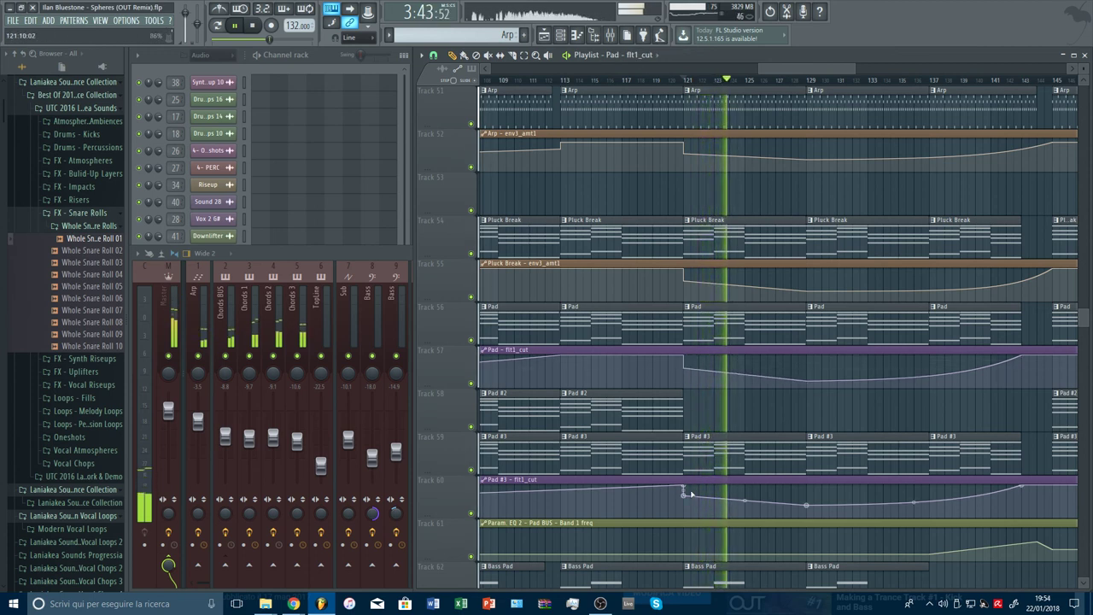
left_click_drag(684, 494, 685, 496)
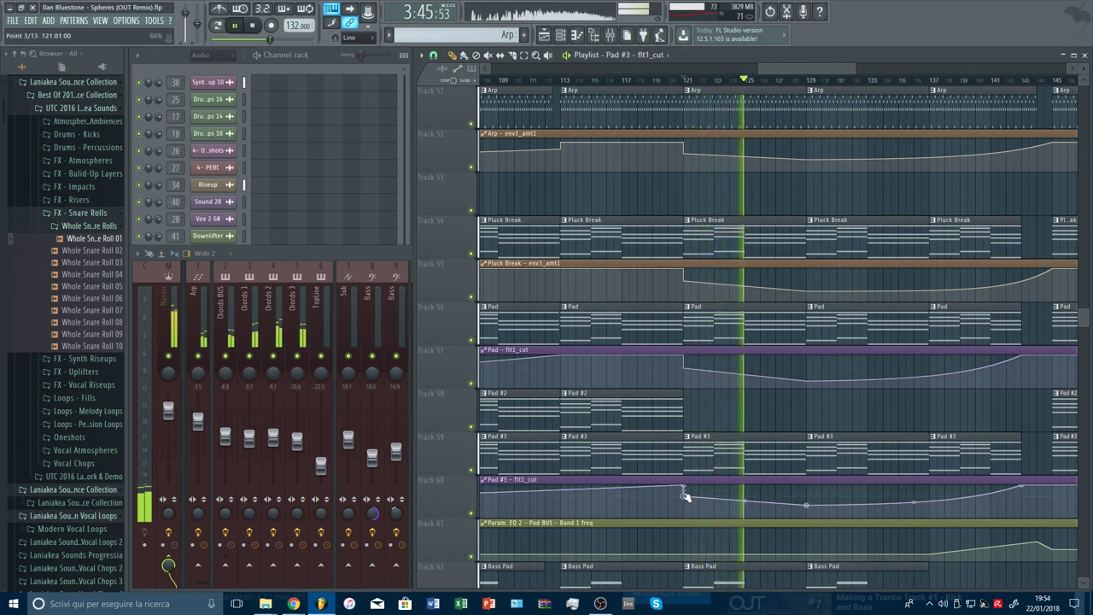
Select the Pad #2 pattern and check the pad channels in the mixer, returning to the full playlist
left_click(619, 410)
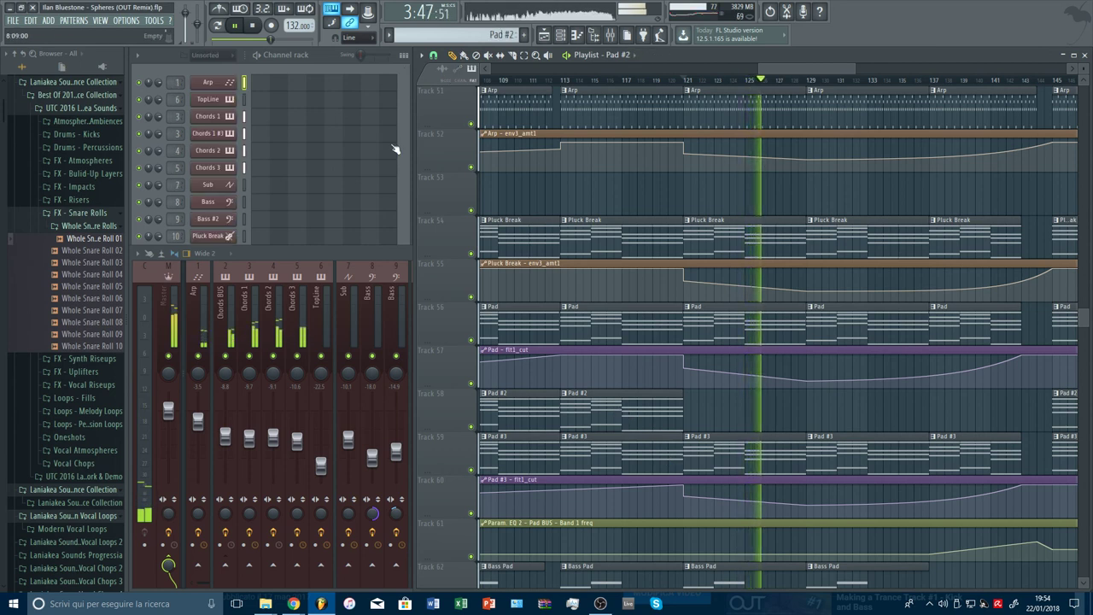
key("F9")
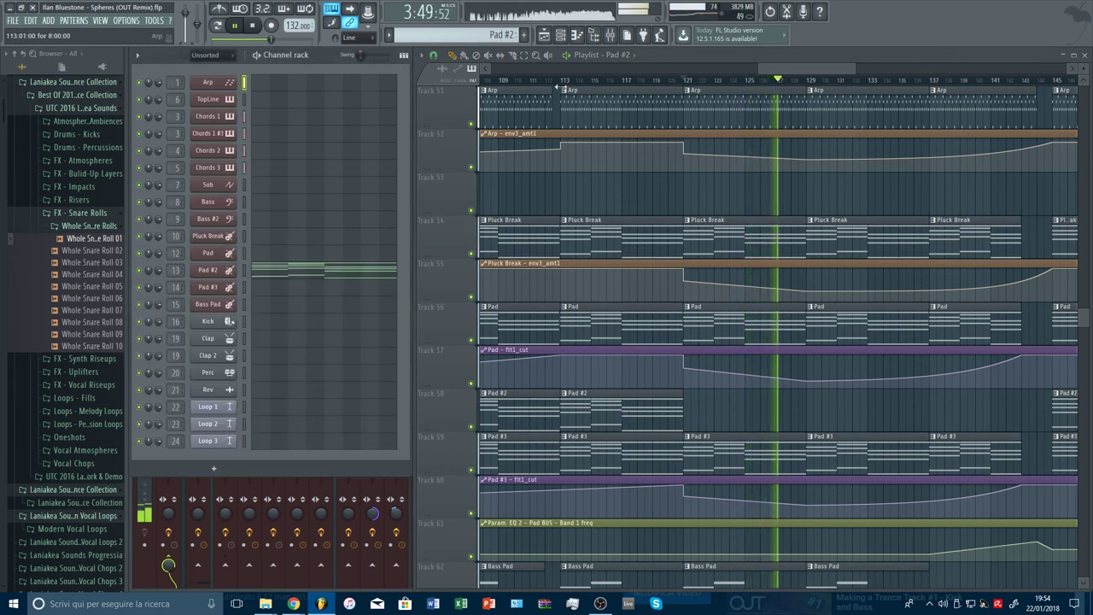
left_click(620, 36)
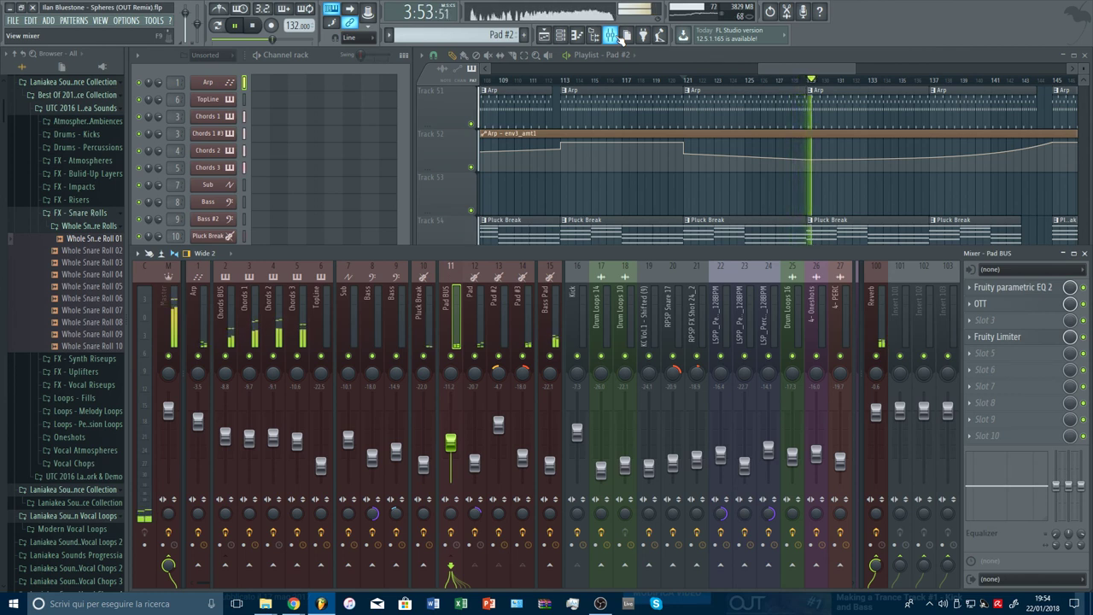
left_click(620, 36)
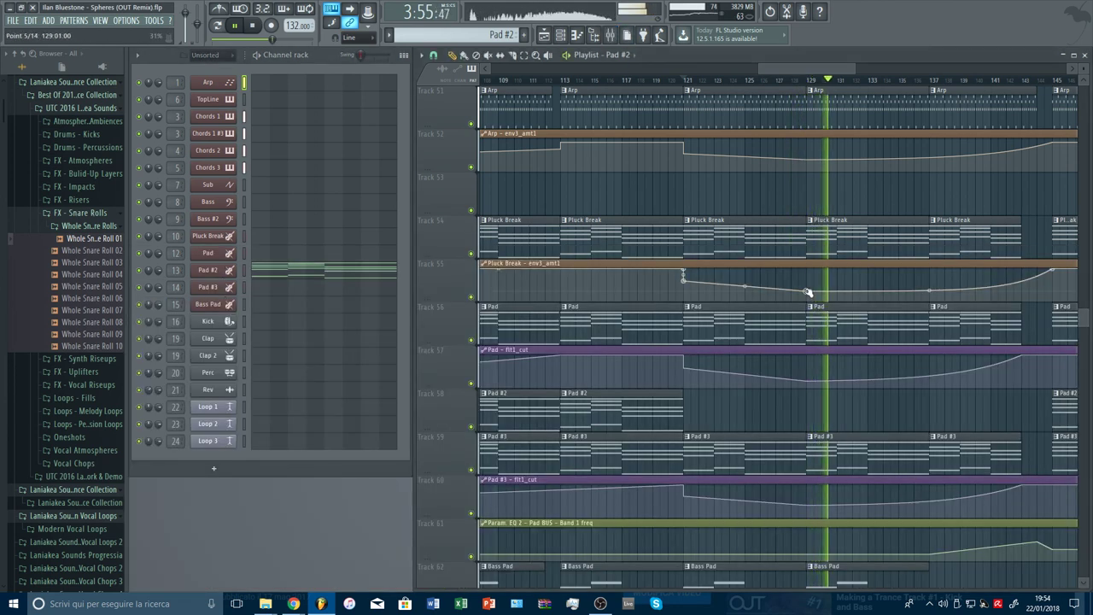
Raise the bar 129 points of the Pad and Pad #3 flt1_cut automations and set the Pluck Break env3_amt1 point there to 26%
left_click_drag(808, 292, 808, 288)
mouse_move(808, 380)
left_mouse_down()
mouse_move(807, 361)
mouse_move(808, 374)
left_mouse_up()
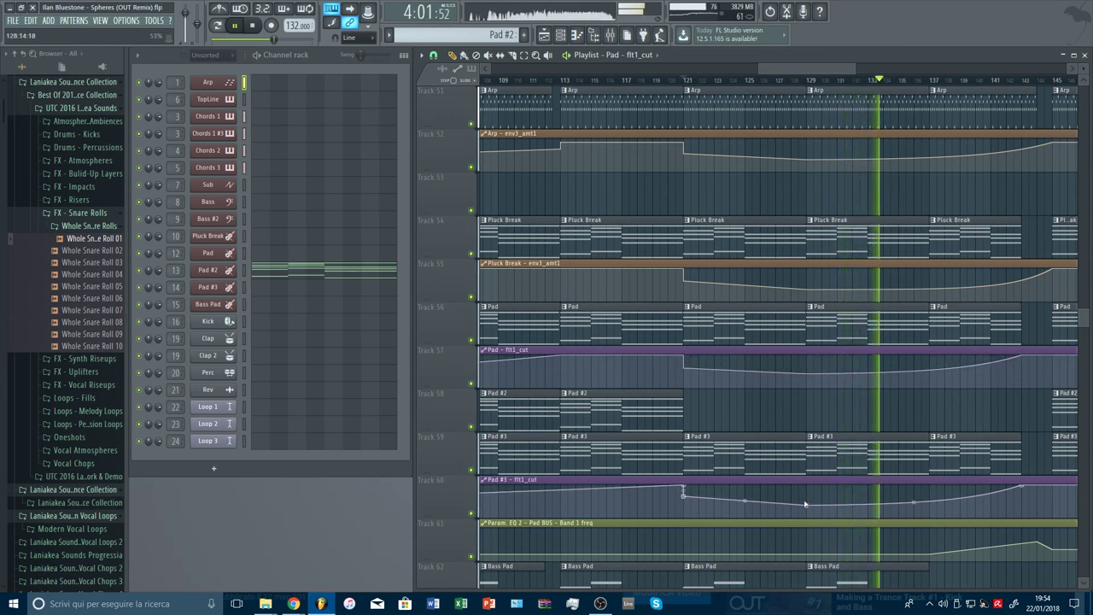
left_click_drag(805, 504, 808, 495)
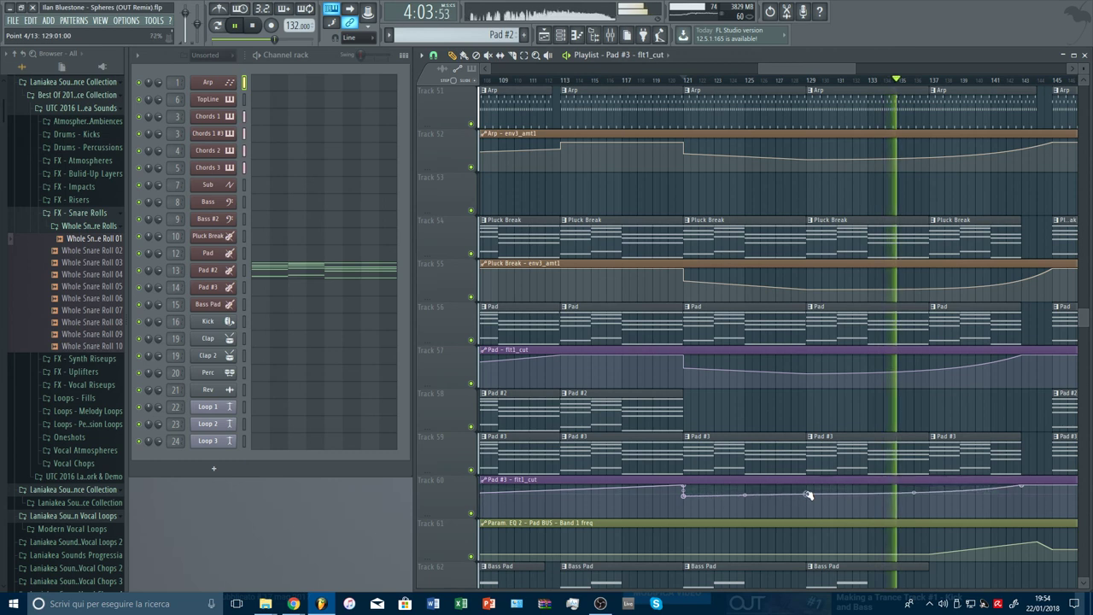
mouse_move(809, 289)
left_mouse_down()
mouse_move(810, 270)
mouse_move(809, 295)
left_mouse_up()
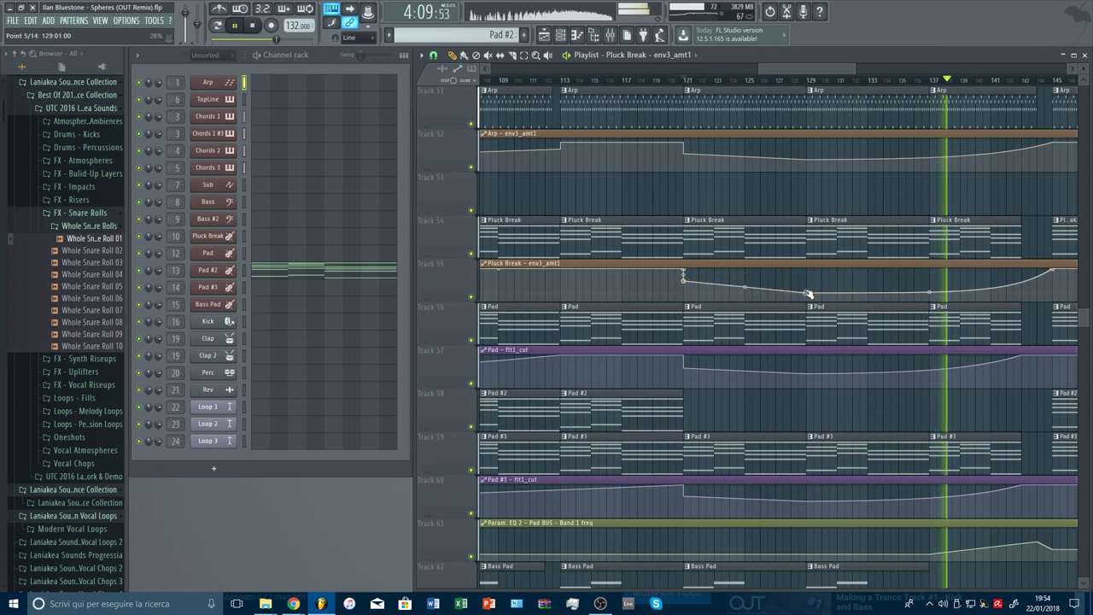
Examine the automations and clips through the second drop, from the vocal chops back to the first track, while playback continues
left_click_drag(856, 69, 1034, 101)
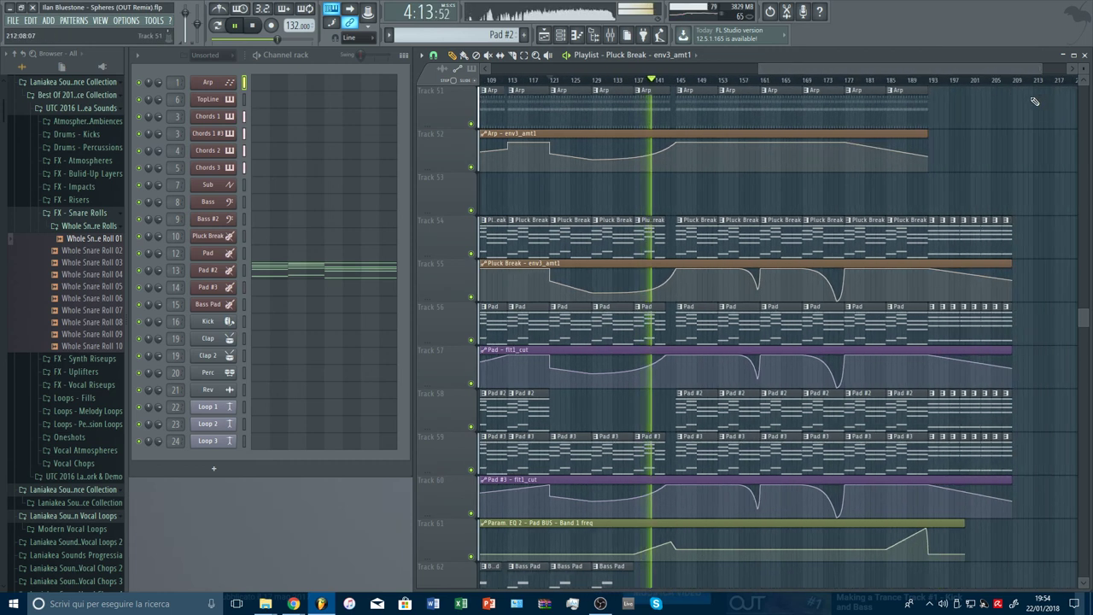
mouse_move(908, 159)
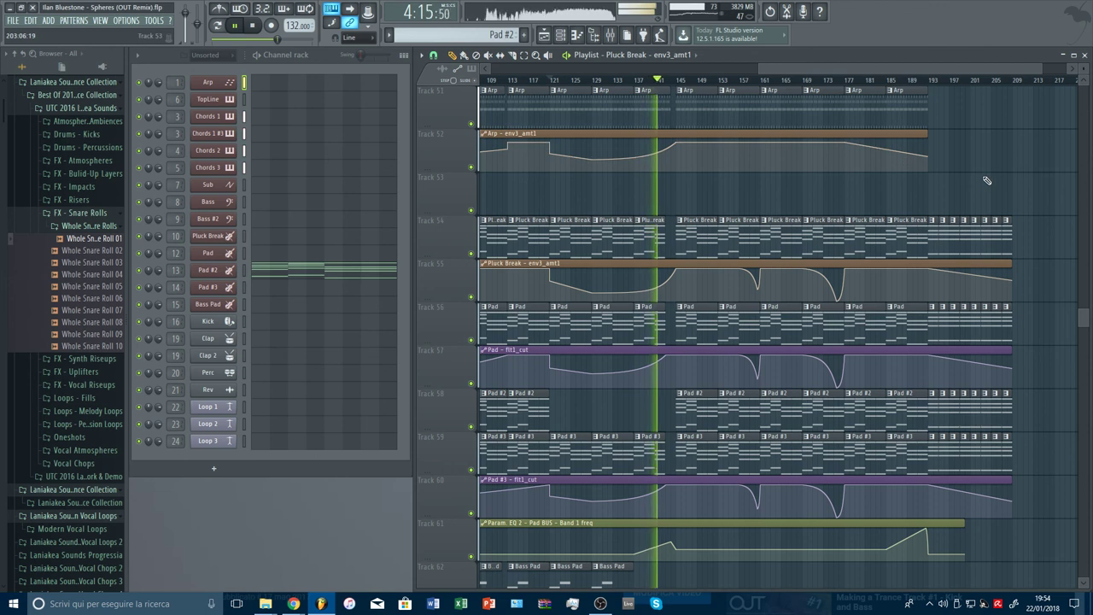
scroll(637, 94, "up", 3)
scroll(712, 200, "down", 5)
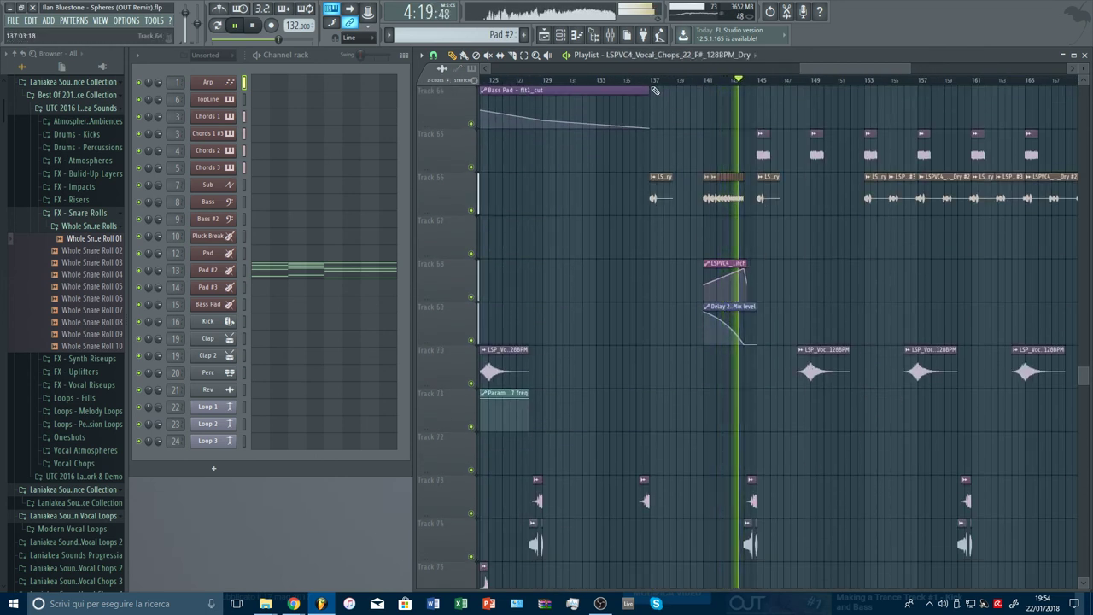
scroll(654, 86, "down", 2)
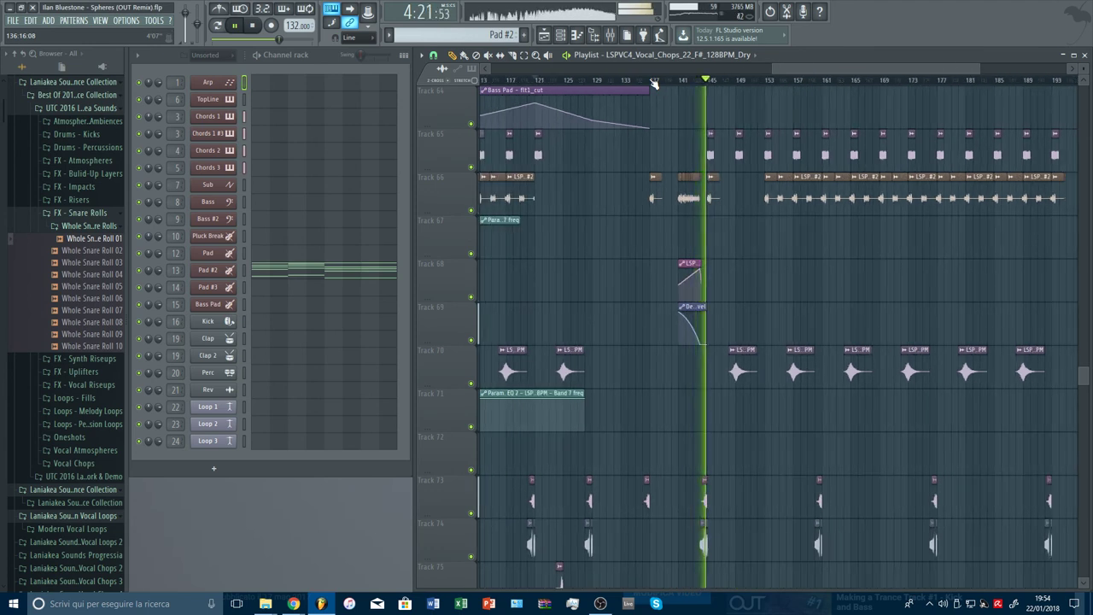
left_click_drag(1083, 381, 1074, 82)
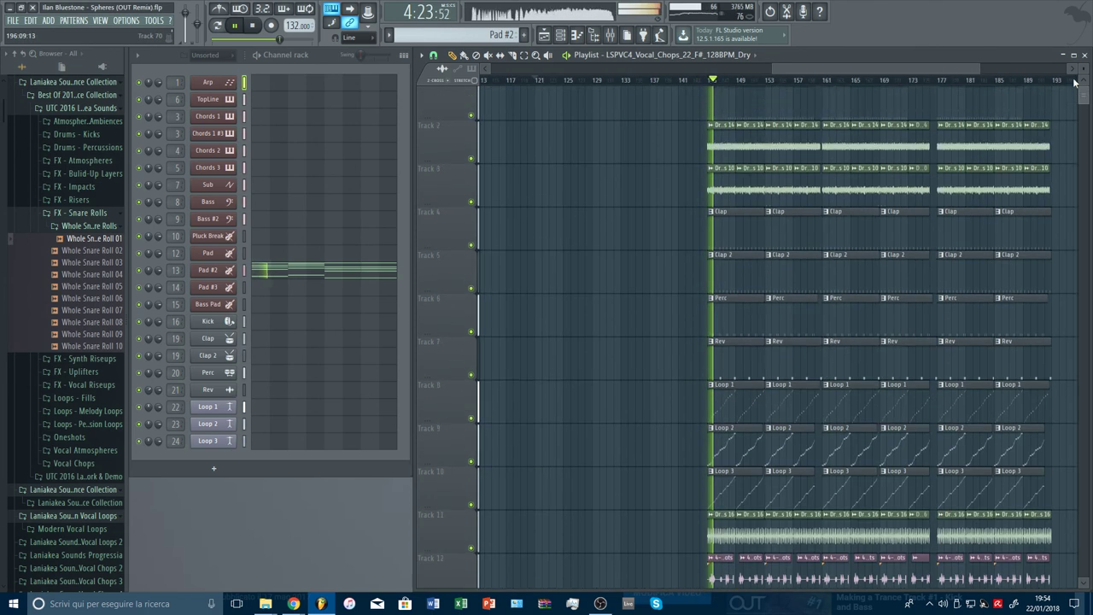
scroll(1075, 82, "down", 4)
scroll(784, 82, "down", 3)
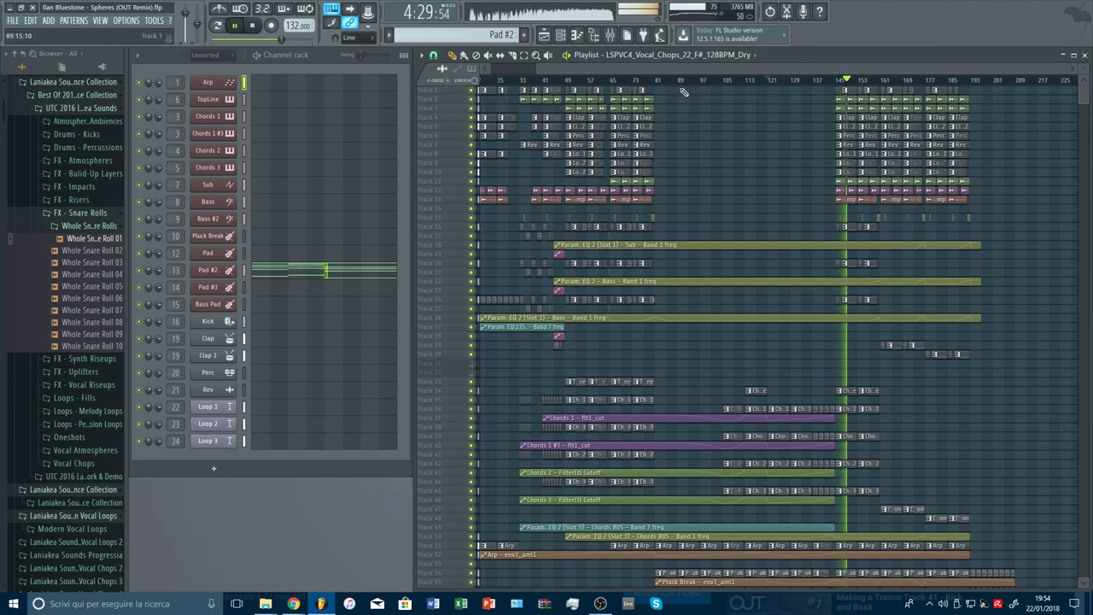
Copy the TopLine, Chords 1, Chords 1 #3, Chords 2 and Chords 3 clips of bars 49 to 65 to bar 145
scroll(851, 247, "down", 3)
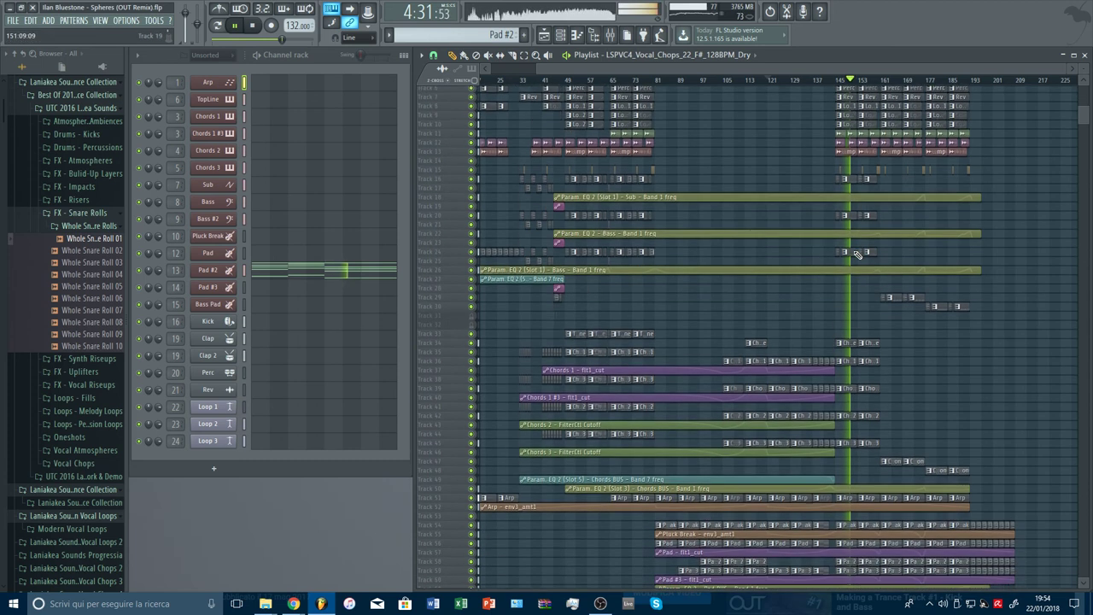
scroll(842, 263, "up", 5)
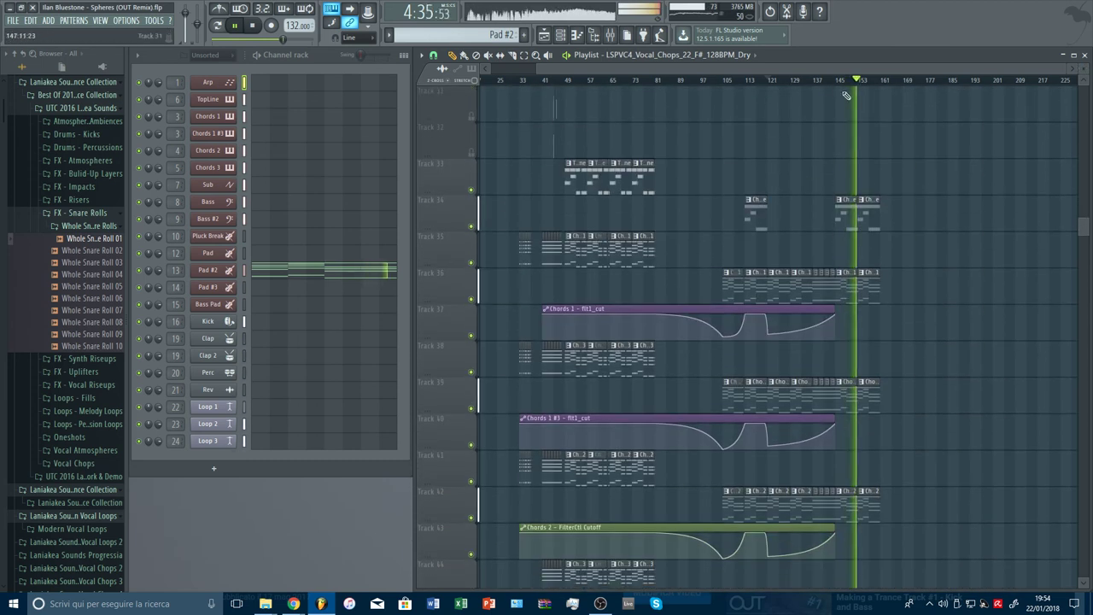
scroll(846, 96, "up", 2)
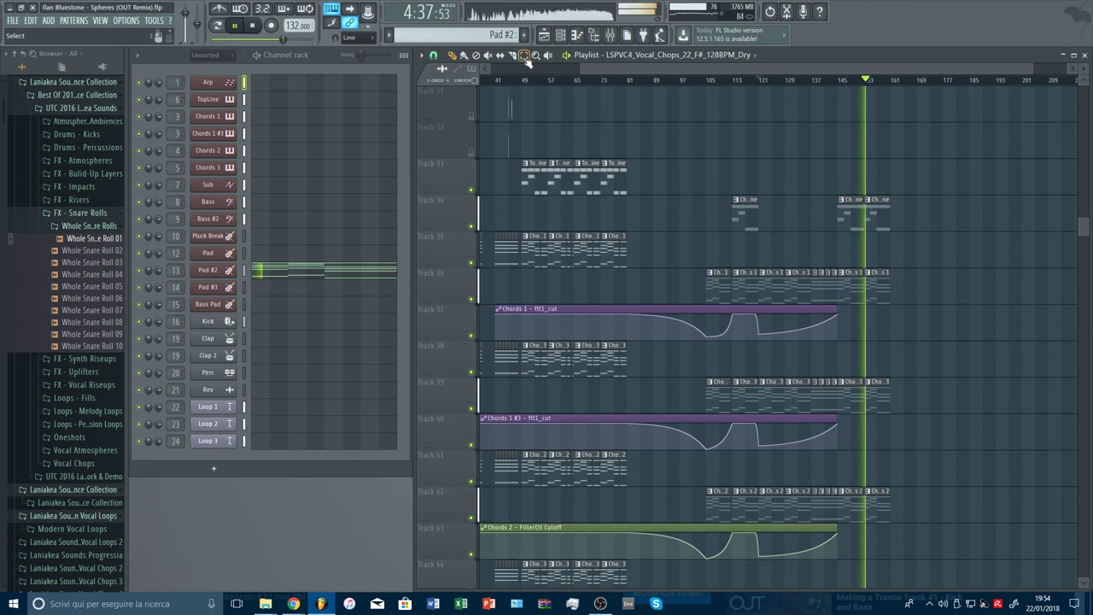
scroll(526, 84, "up", 3)
left_click_drag(536, 159, 674, 274)
scroll(672, 267, "down", 4)
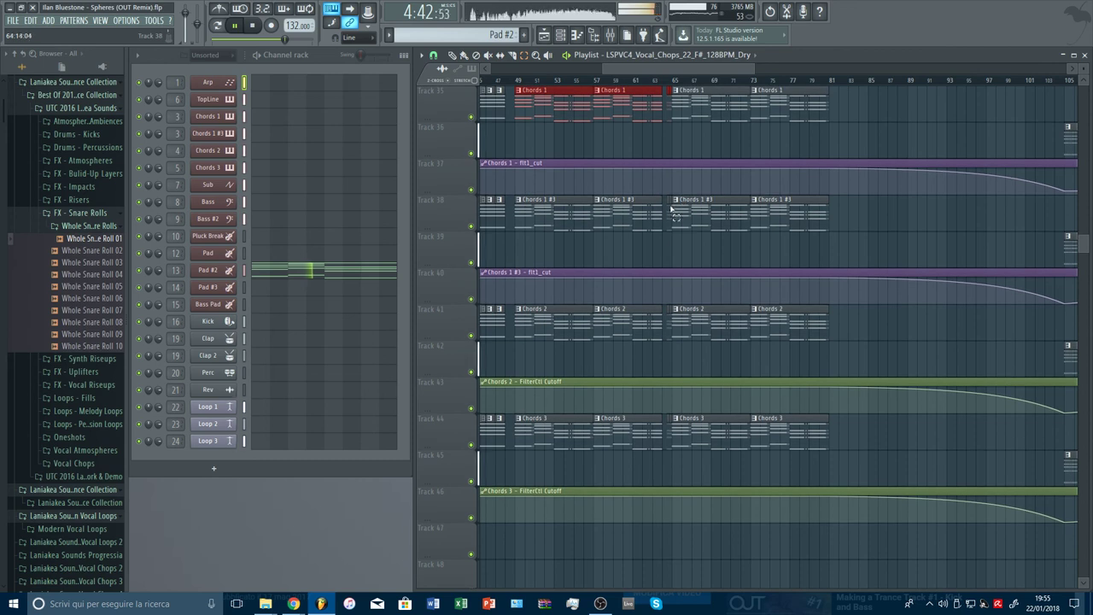
left_click_drag(670, 198, 517, 224)
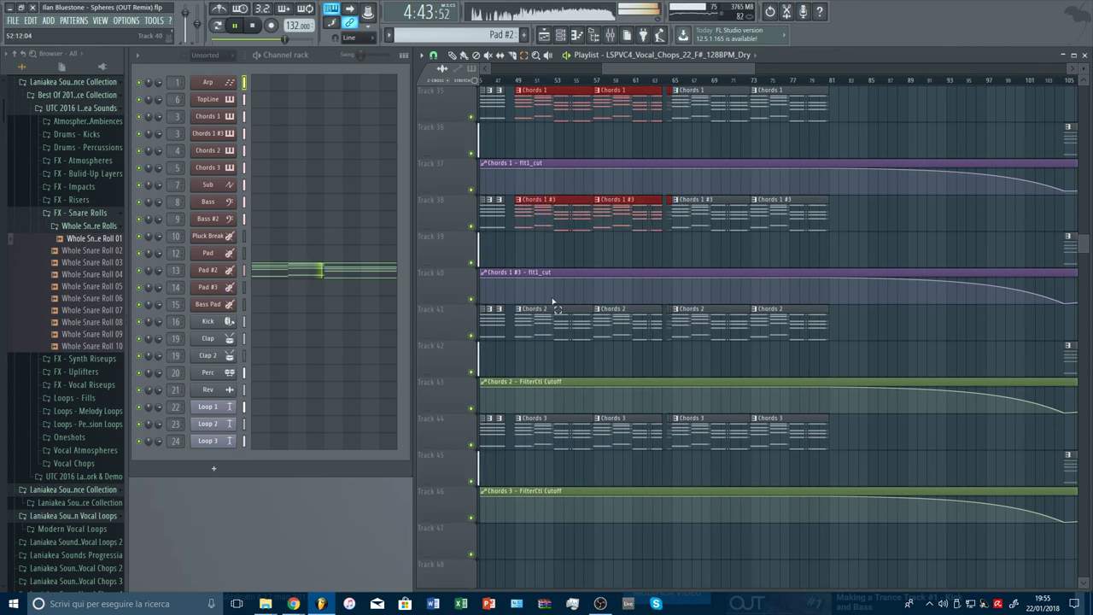
left_click_drag(536, 306, 673, 343)
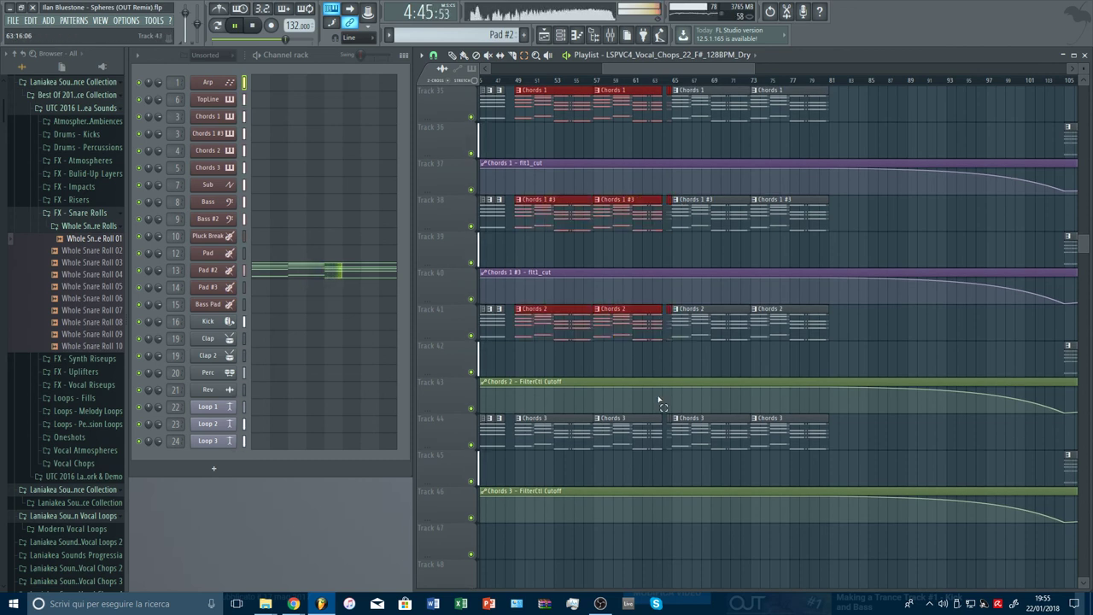
left_click_drag(556, 415, 672, 448)
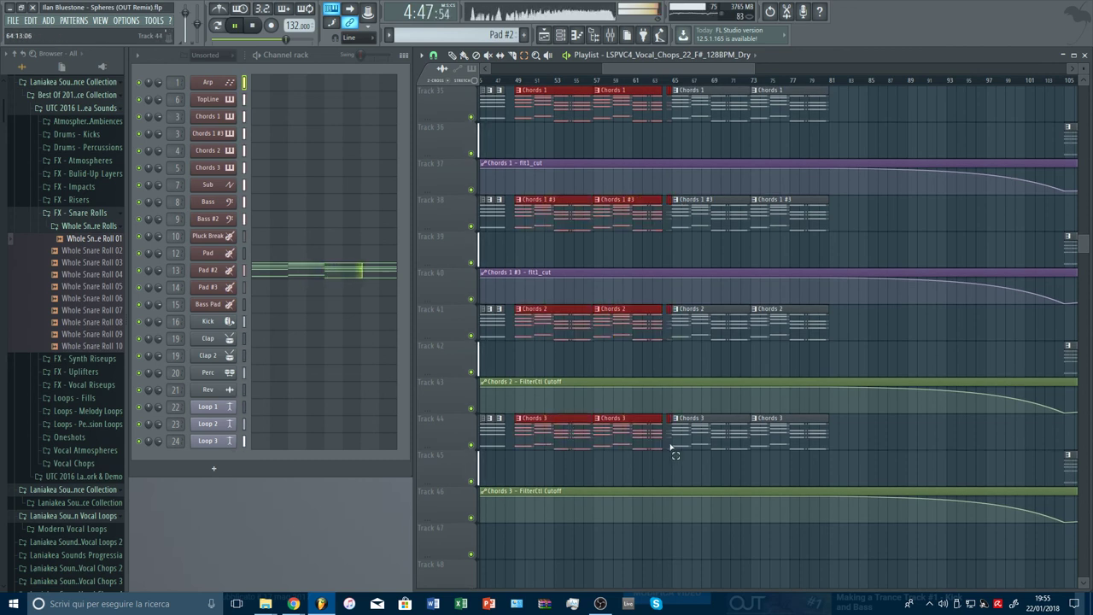
scroll(689, 86, "down", 5)
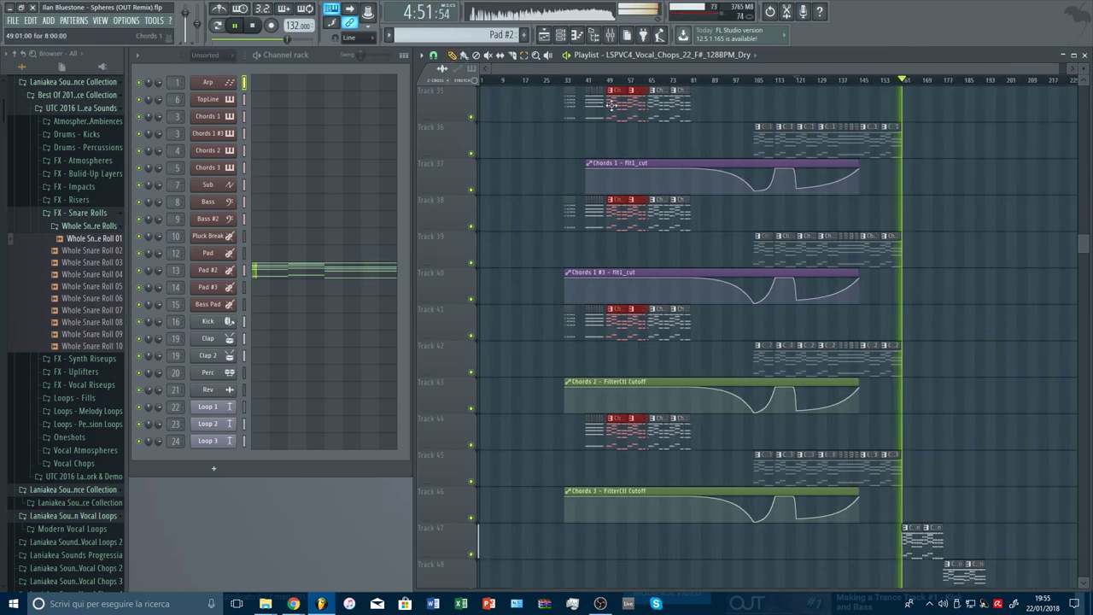
left_click_drag(611, 104, 867, 114)
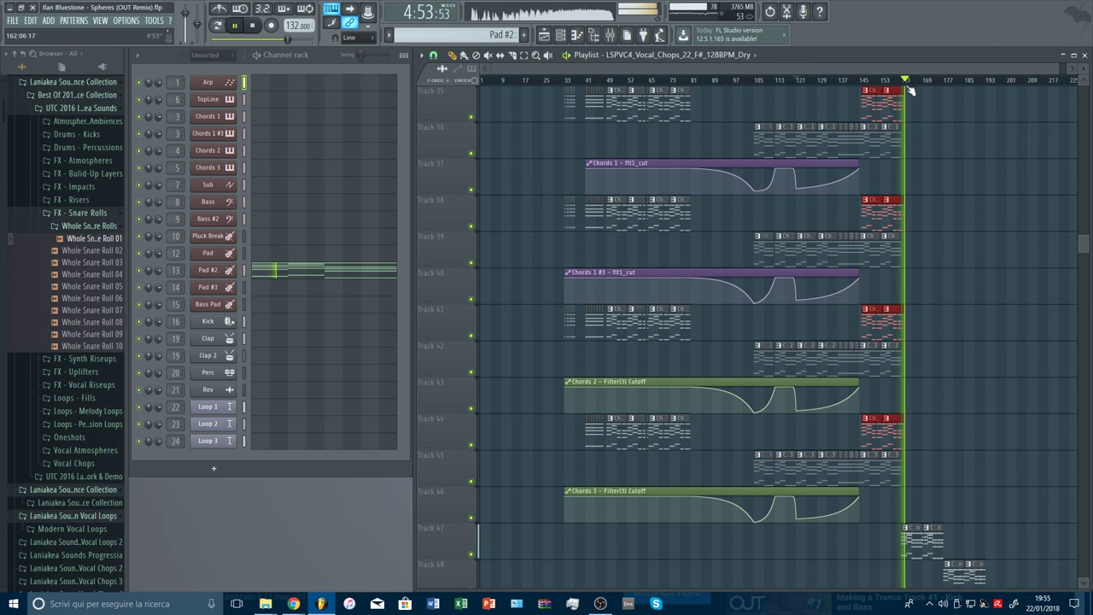
Delete the old TopLine and Chords version clips between bars 145 and 161, keeping the copied first-drop clips
scroll(910, 90, "up", 5)
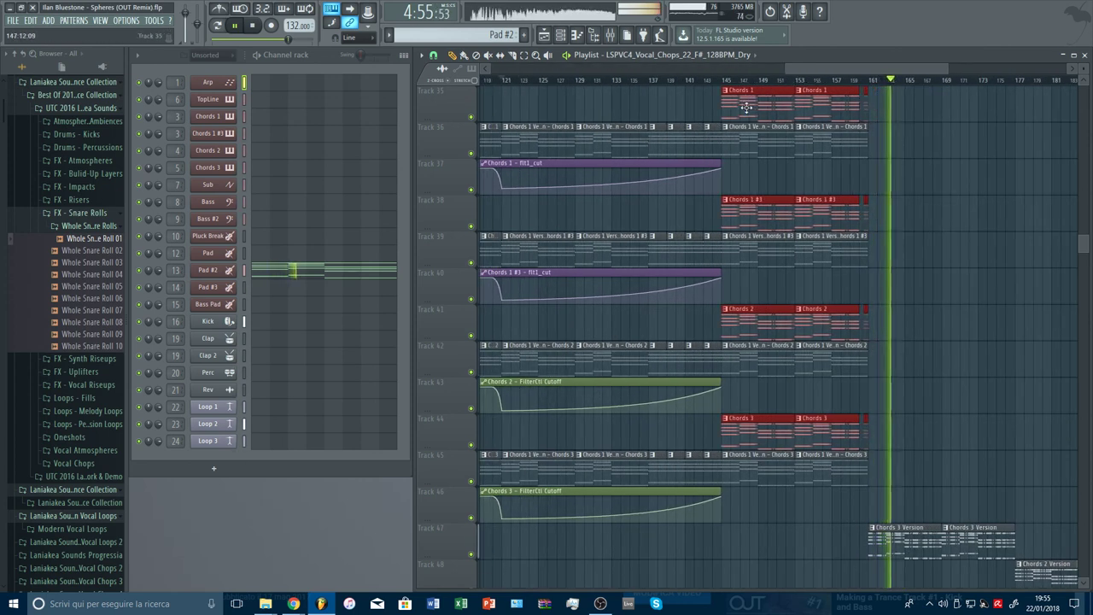
right_click(752, 140)
right_click(760, 252)
right_click(769, 359)
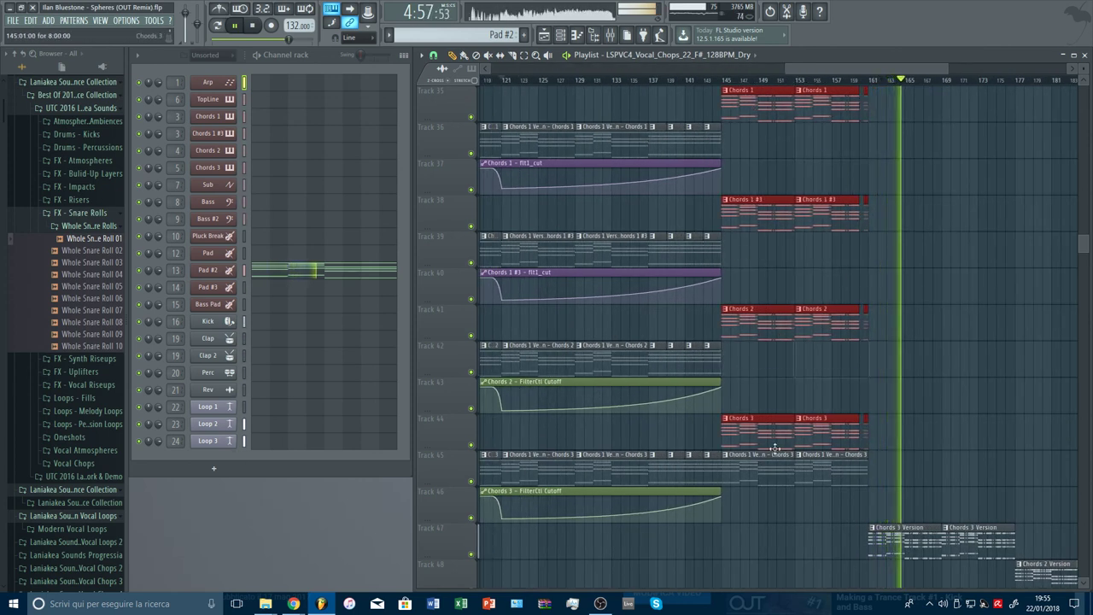
right_click(774, 449)
scroll(840, 249, "up", 5)
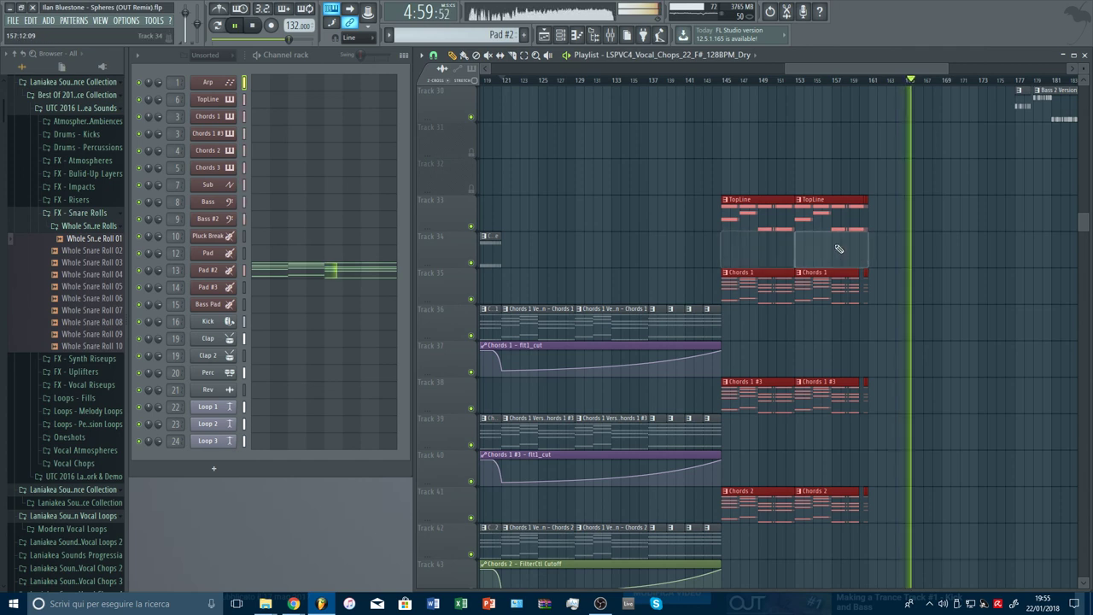
Play the second drop from bar 145 and check the Chords BUS and Arp channels and their effects in the mixer
left_click(725, 81)
left_click(974, 211)
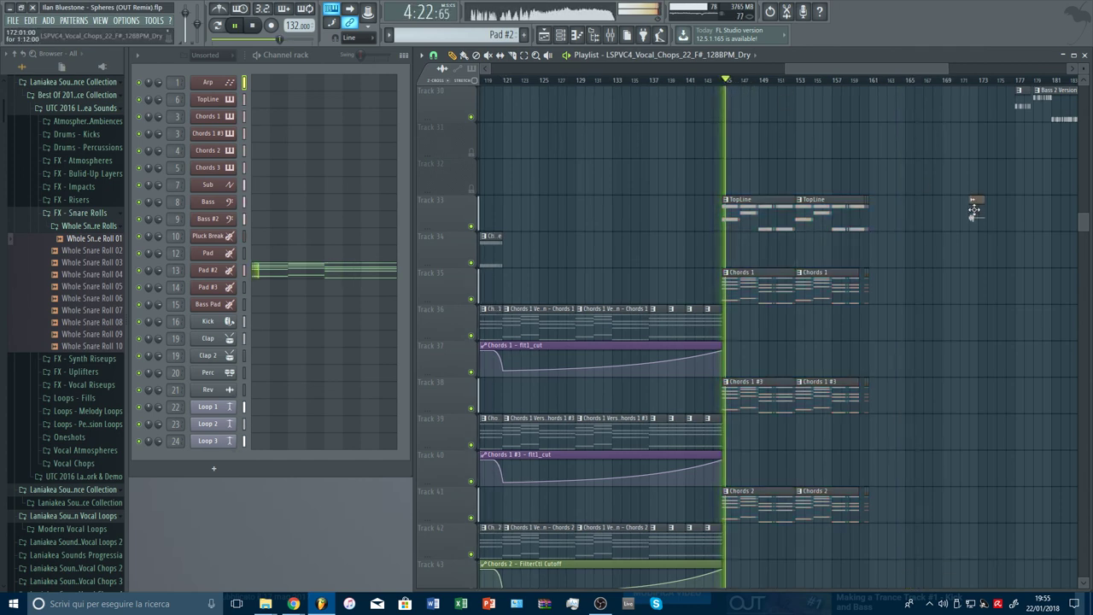
scroll(978, 248, "down", 10)
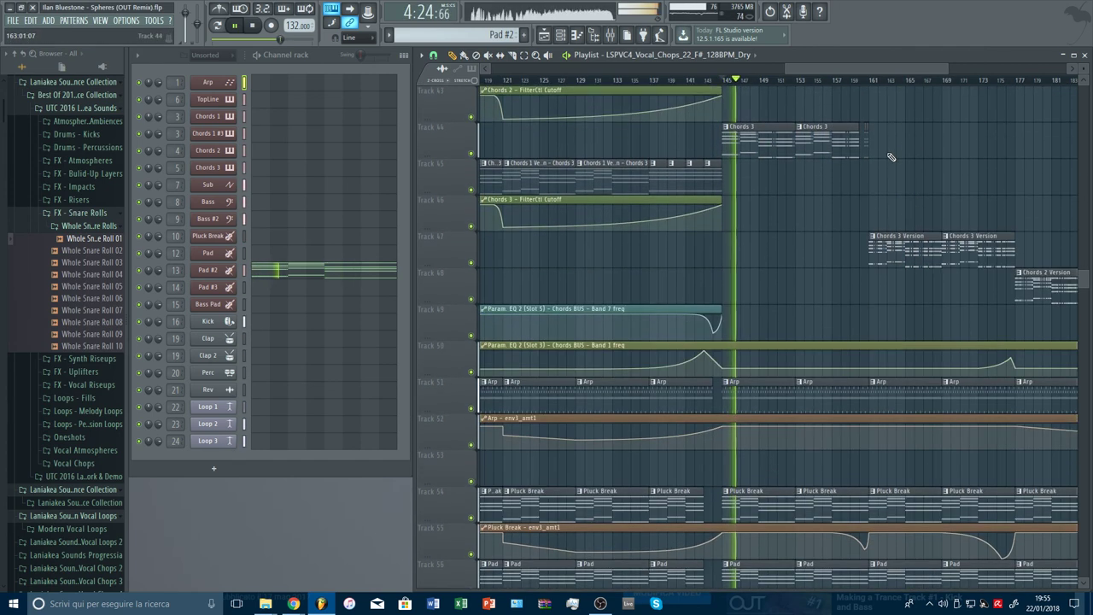
scroll(889, 154, "up", 4)
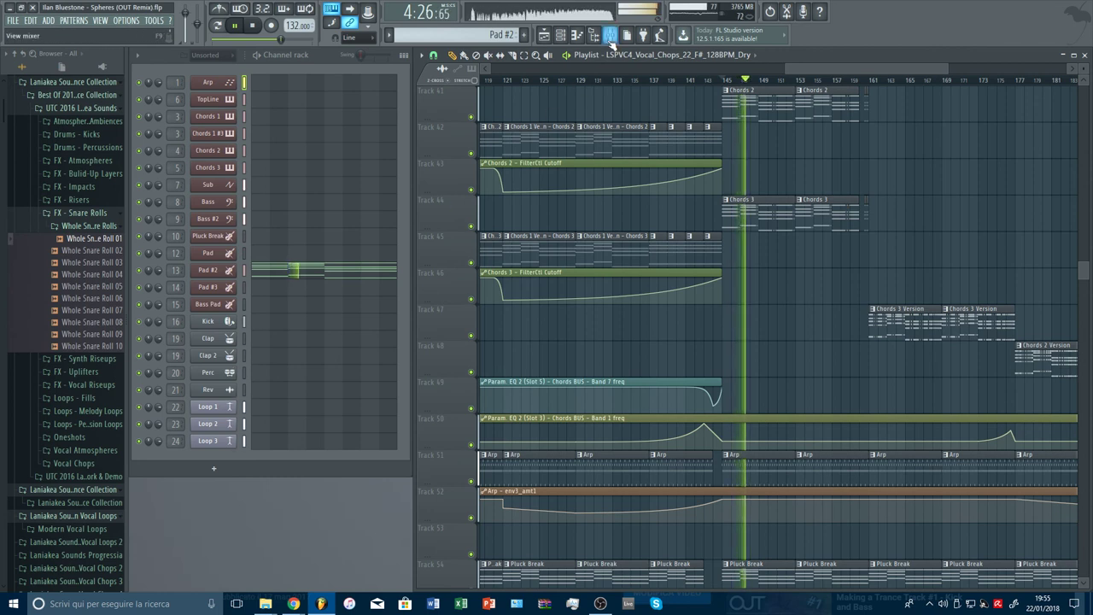
left_click(611, 38)
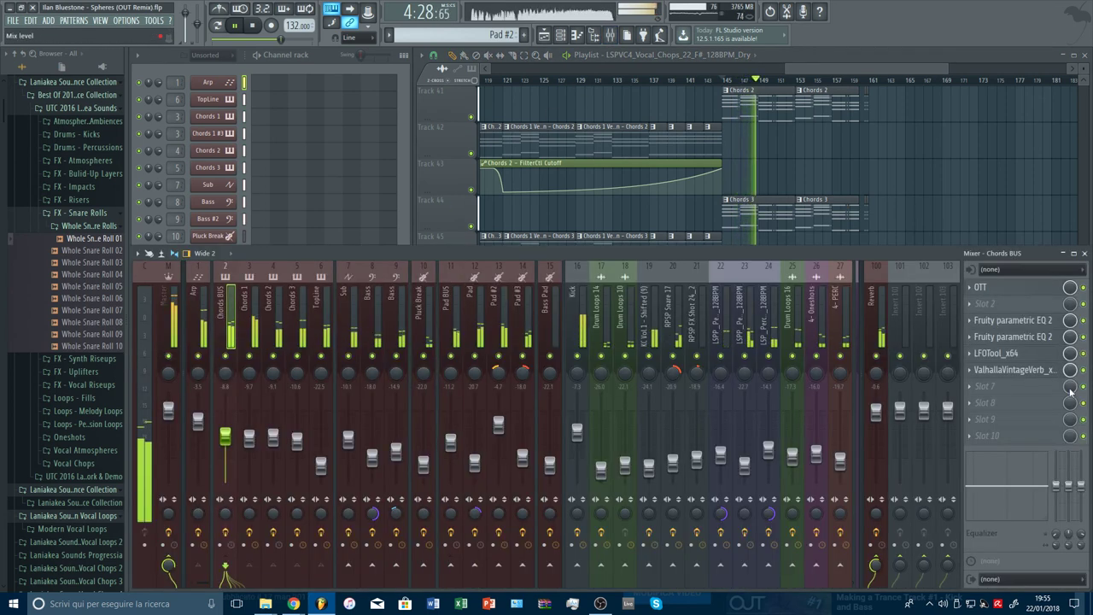
left_click(827, 71)
scroll(833, 79, "down", 4)
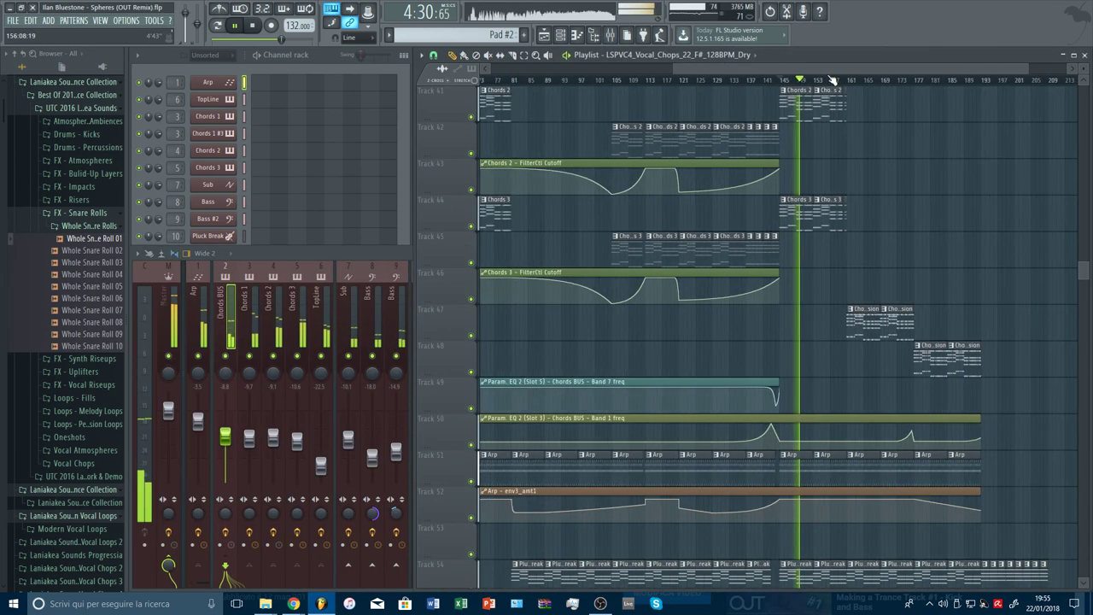
key("F9")
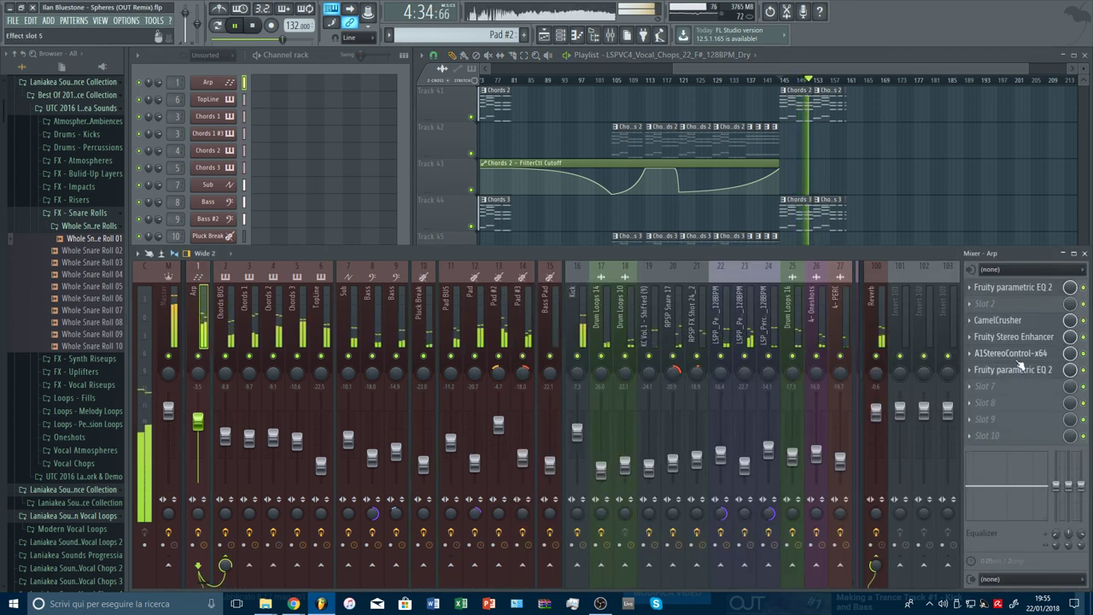
left_click(1084, 253)
Replay from just before bar 145 and lower the first dip of the Chords BUS LFOTool curve to 17%, slightly adjusting its middle point
left_click(774, 81)
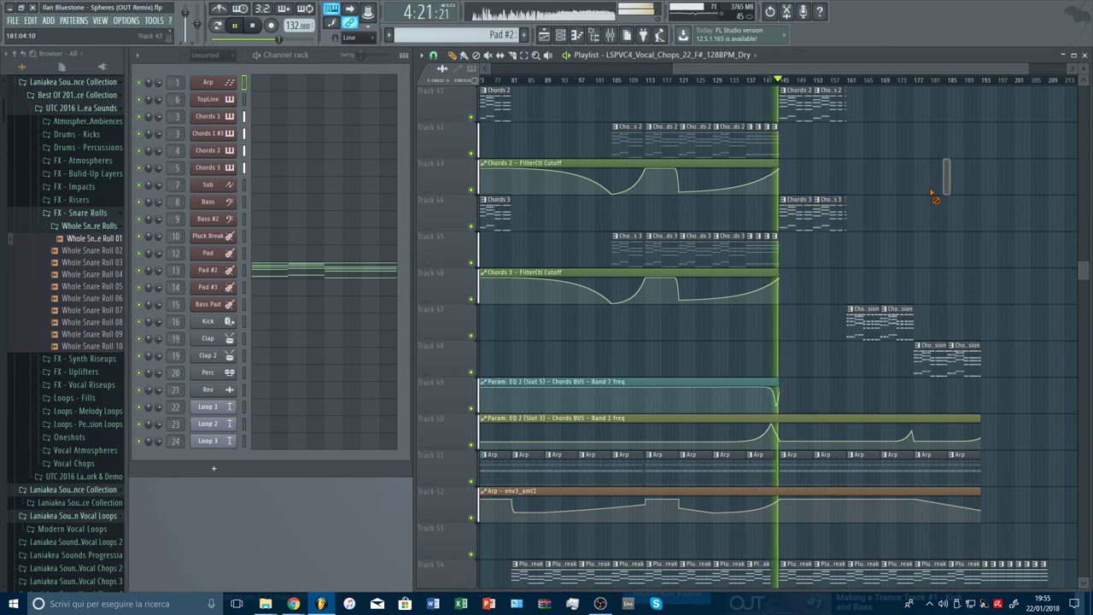
scroll(936, 262, "down", 5)
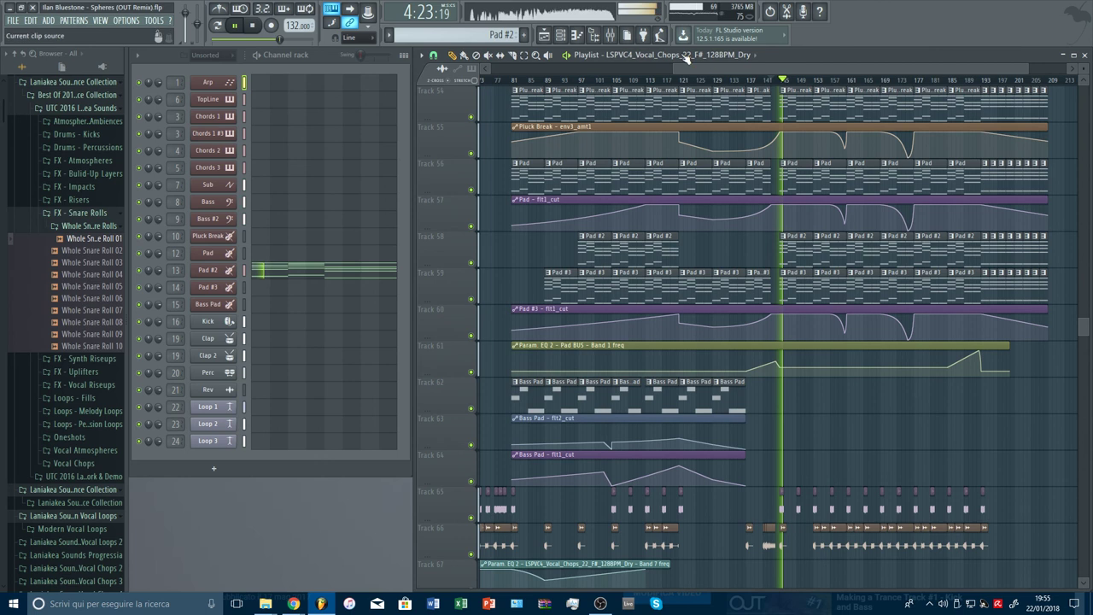
left_click(614, 37)
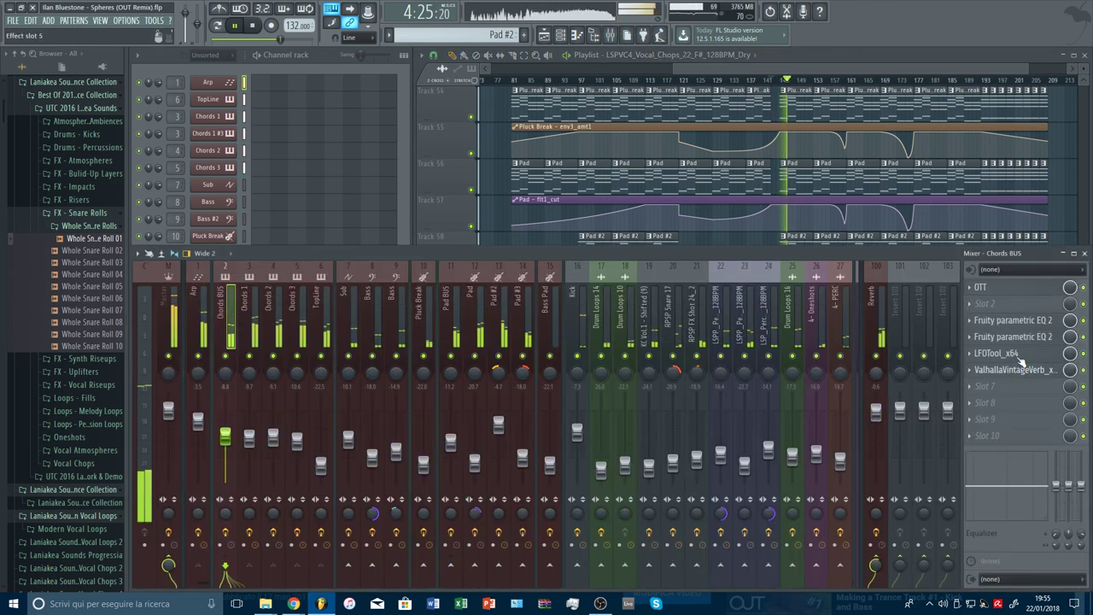
left_click(1008, 352)
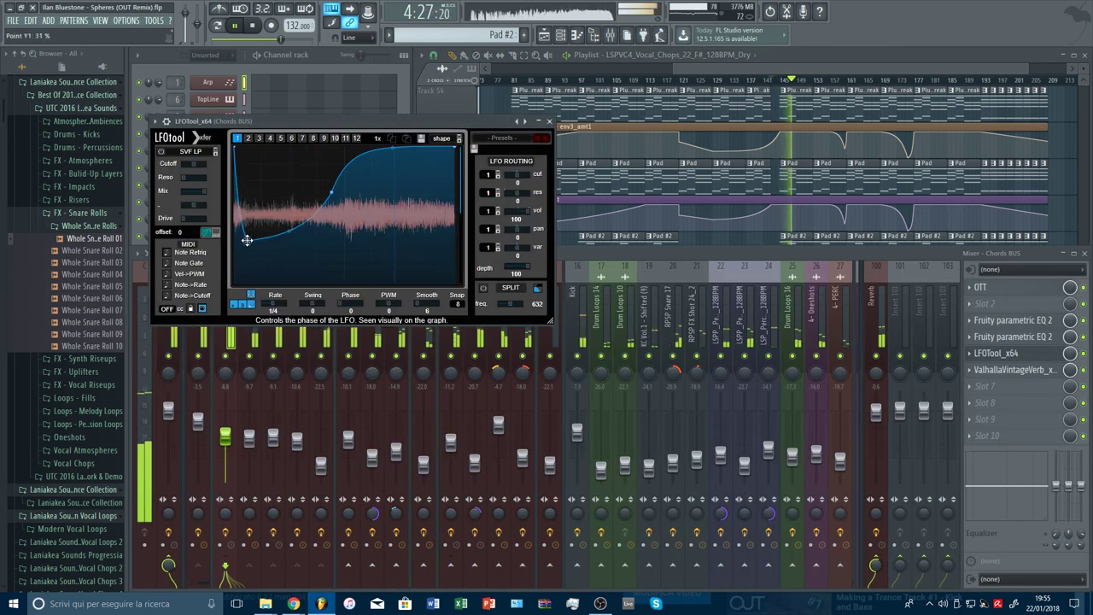
mouse_move(246, 240)
left_mouse_down()
mouse_move(247, 257)
mouse_move(254, 139)
mouse_move(263, 244)
mouse_move(244, 247)
mouse_move(248, 257)
left_mouse_up()
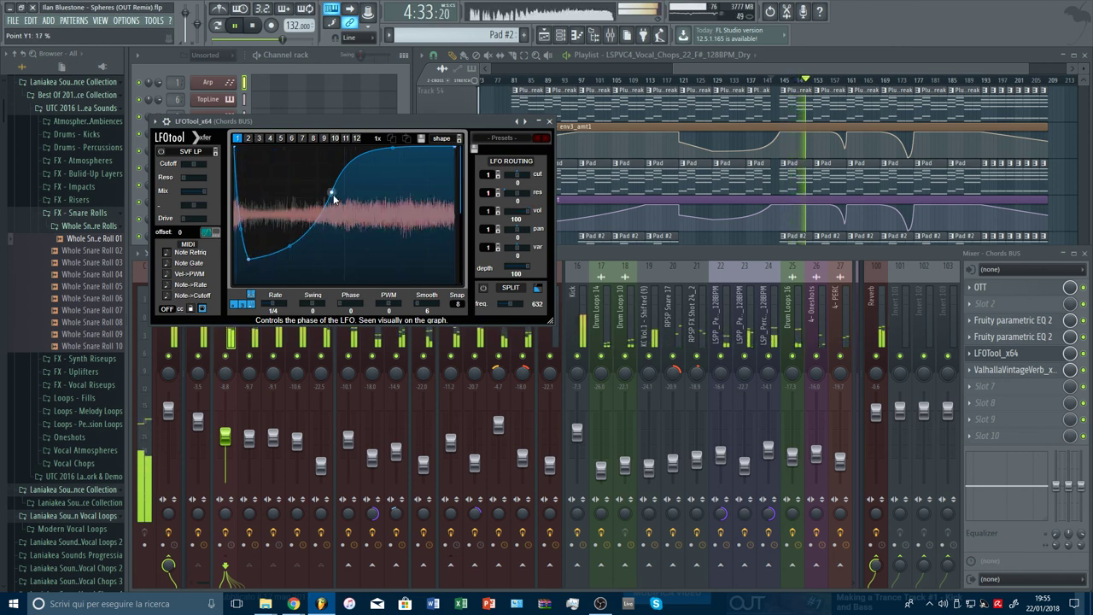
left_click_drag(331, 192, 334, 192)
left_click(550, 122)
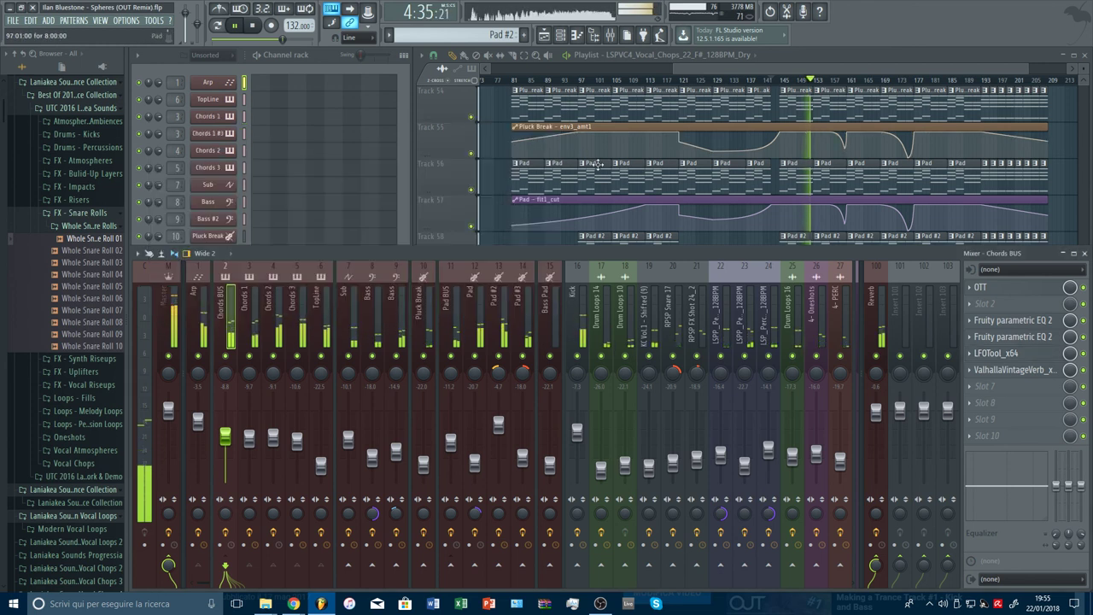
Lower the Pad #2 mixer fader to 66% (-8.4 dB)
left_click_drag(821, 70, 837, 70)
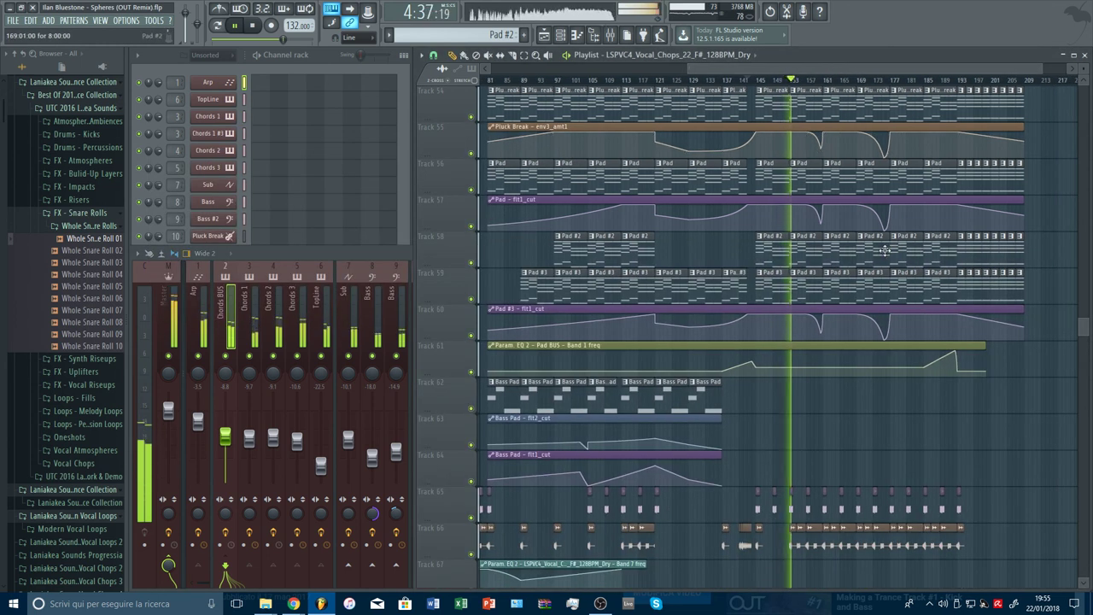
left_click(392, 258)
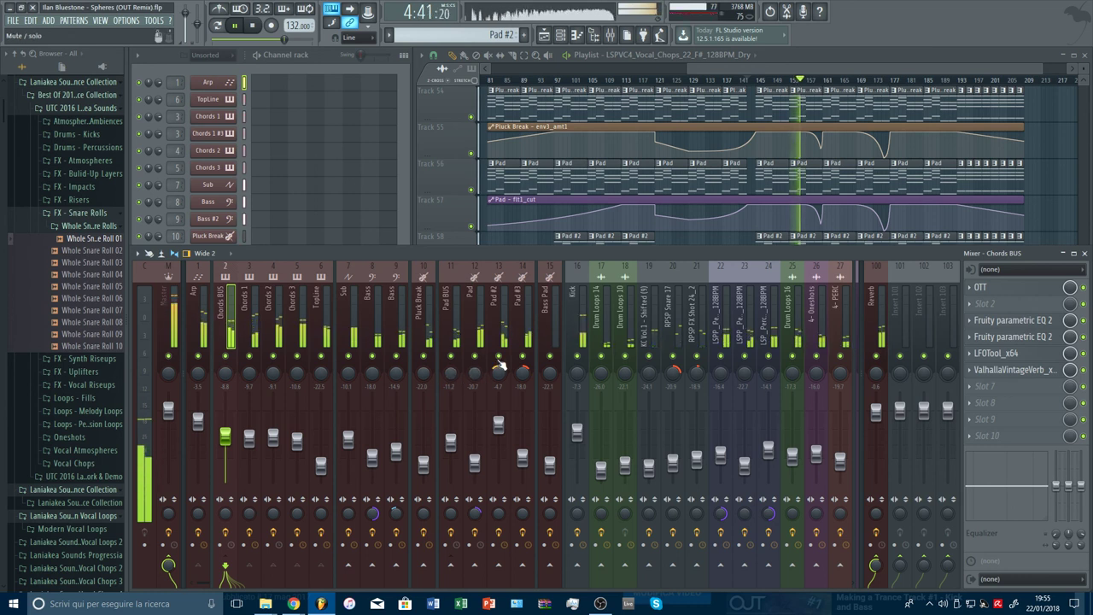
left_click_drag(498, 425, 500, 438)
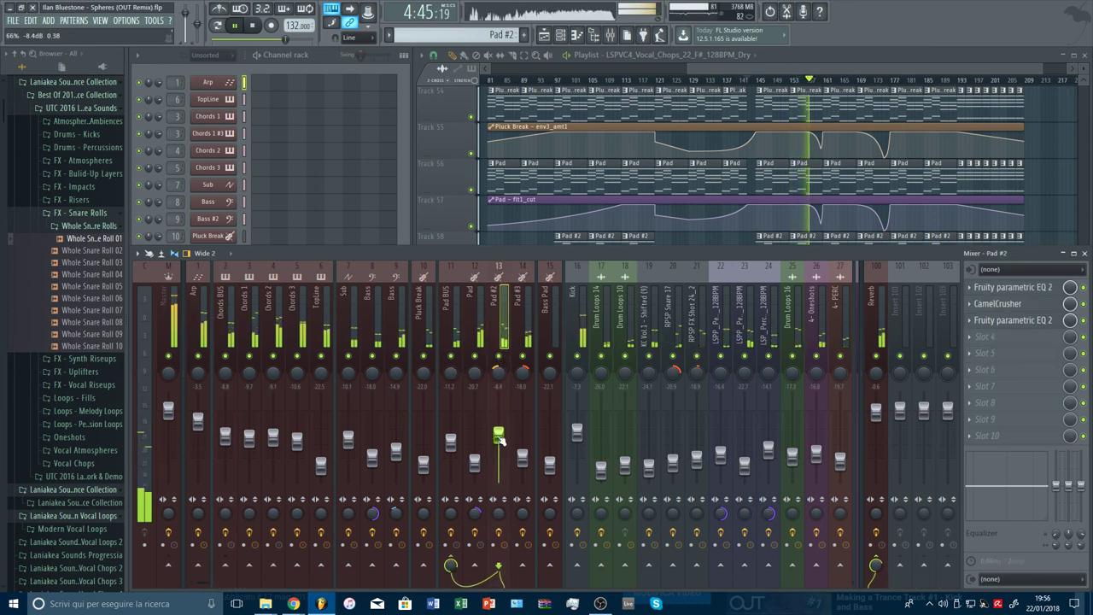
left_click(1085, 253)
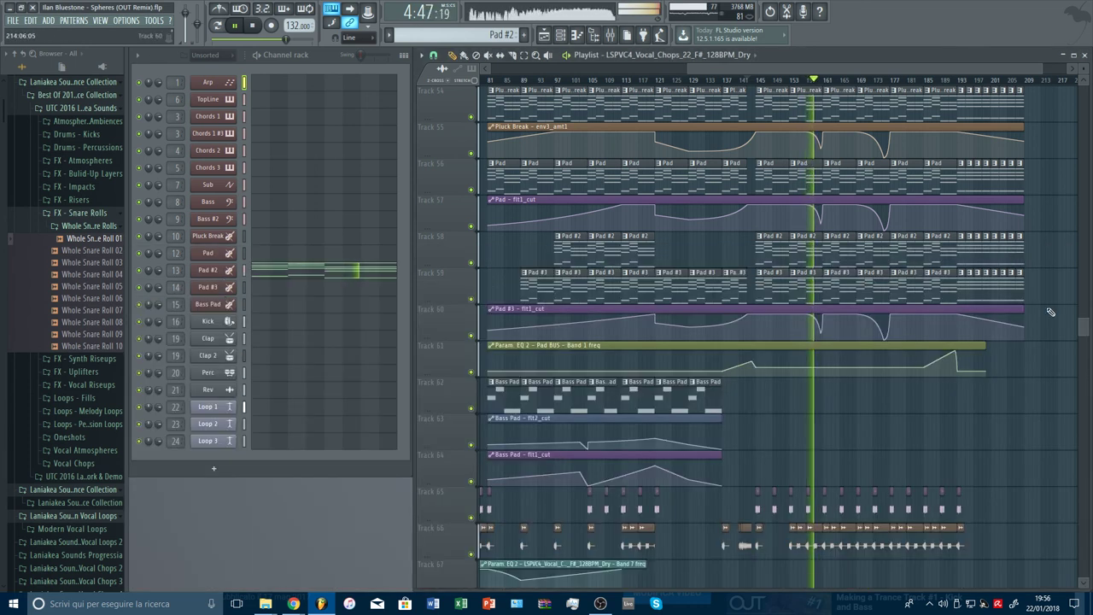
Copy the value of the automation point at bar 145 in the Chords BUS Band 1 freq clip
scroll(1047, 341, "down", 5)
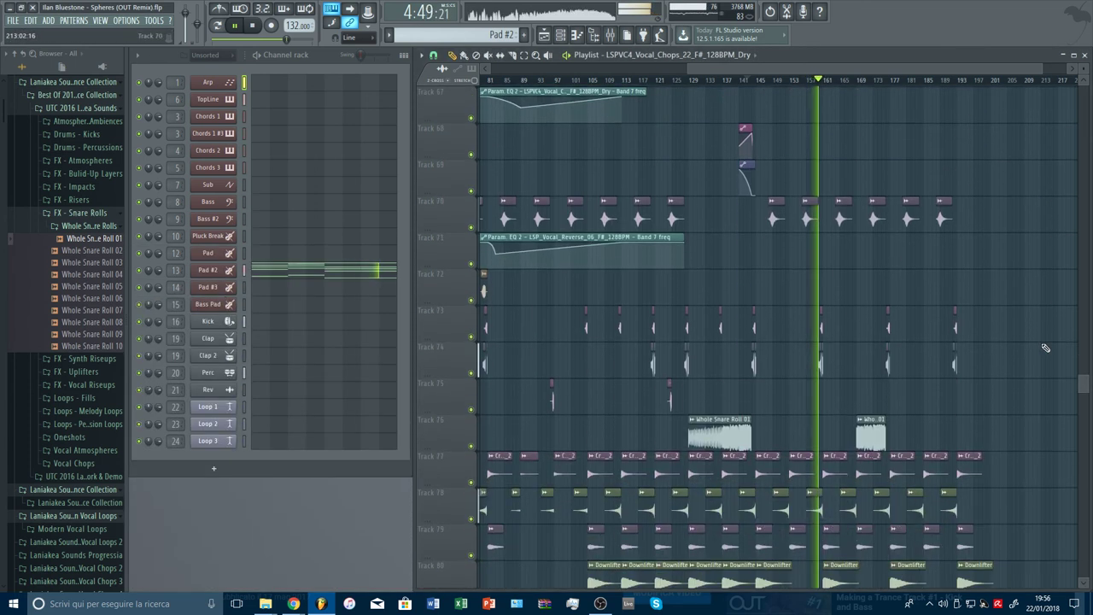
scroll(1017, 422, "up", 7)
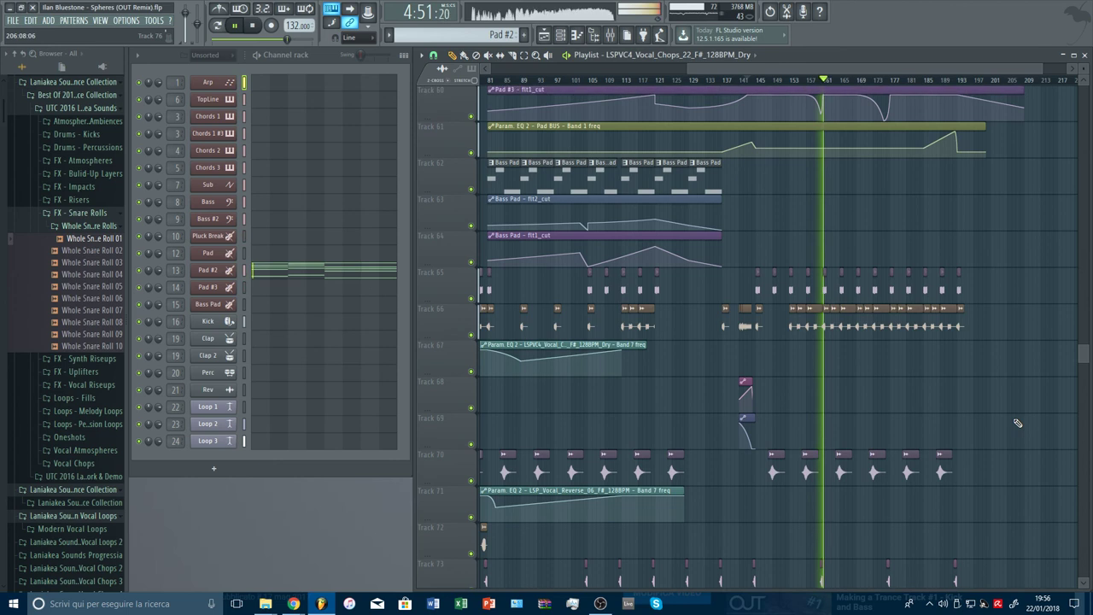
scroll(1005, 306, "up", 4)
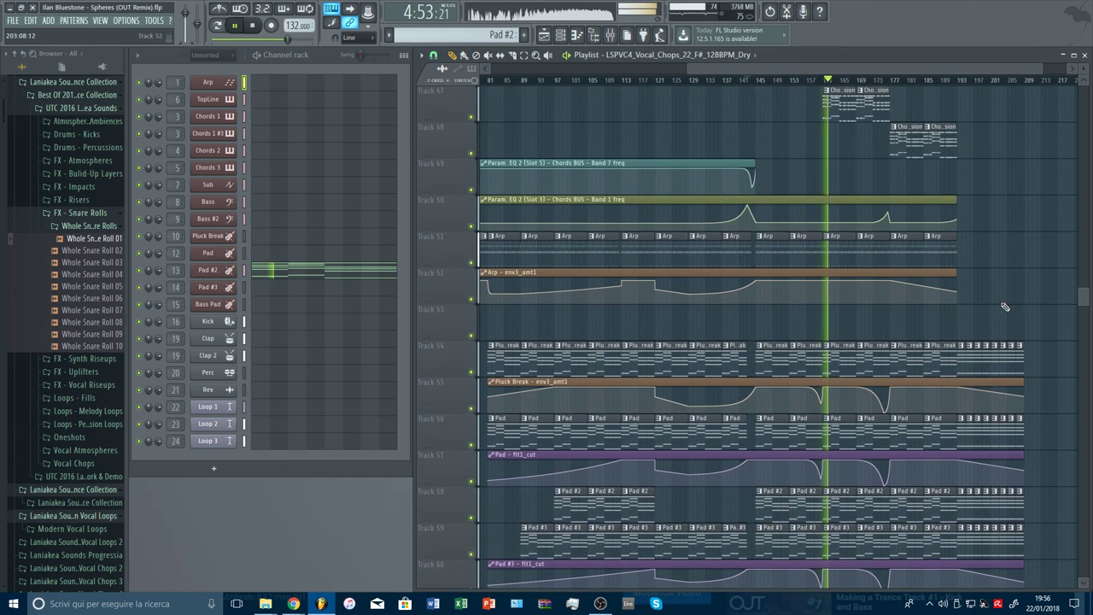
left_click(818, 80)
scroll(832, 83, "up", 4)
scroll(818, 238, "down", 3)
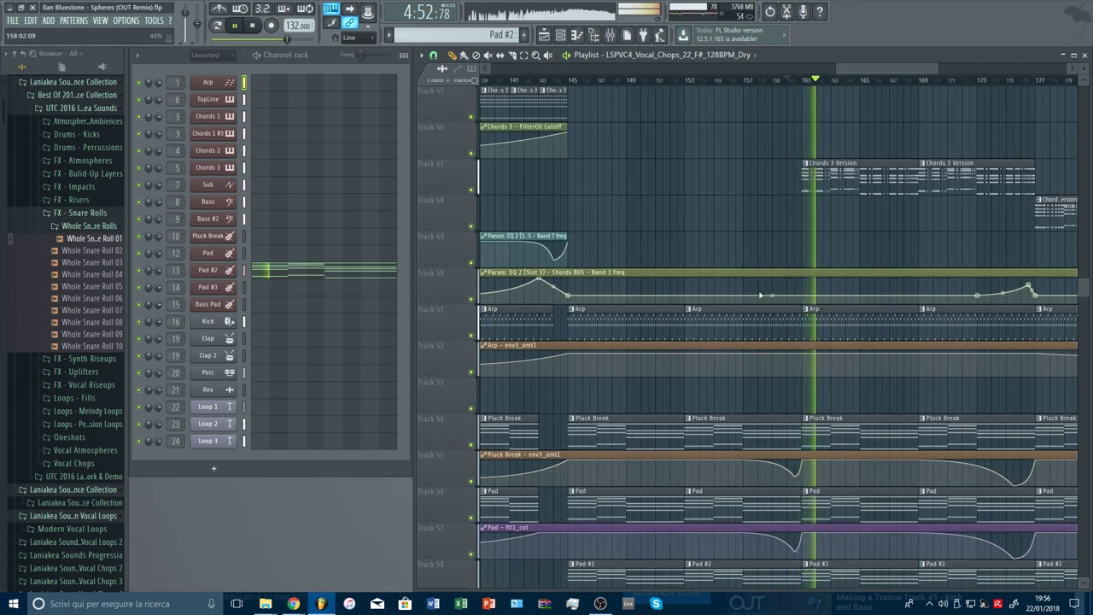
right_click(570, 296)
left_click(602, 476)
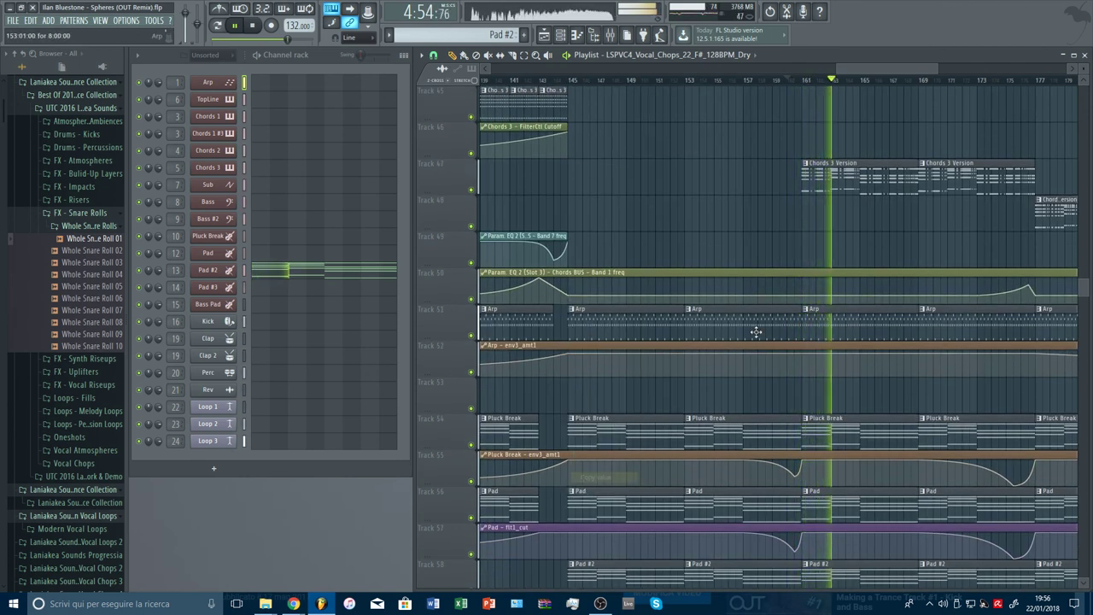
Shape a Chords BUS Band 1 freq rise peaking midway through bar 160, pasting the copied 32% value at bars 157 and 161
scroll(806, 85, "up", 5)
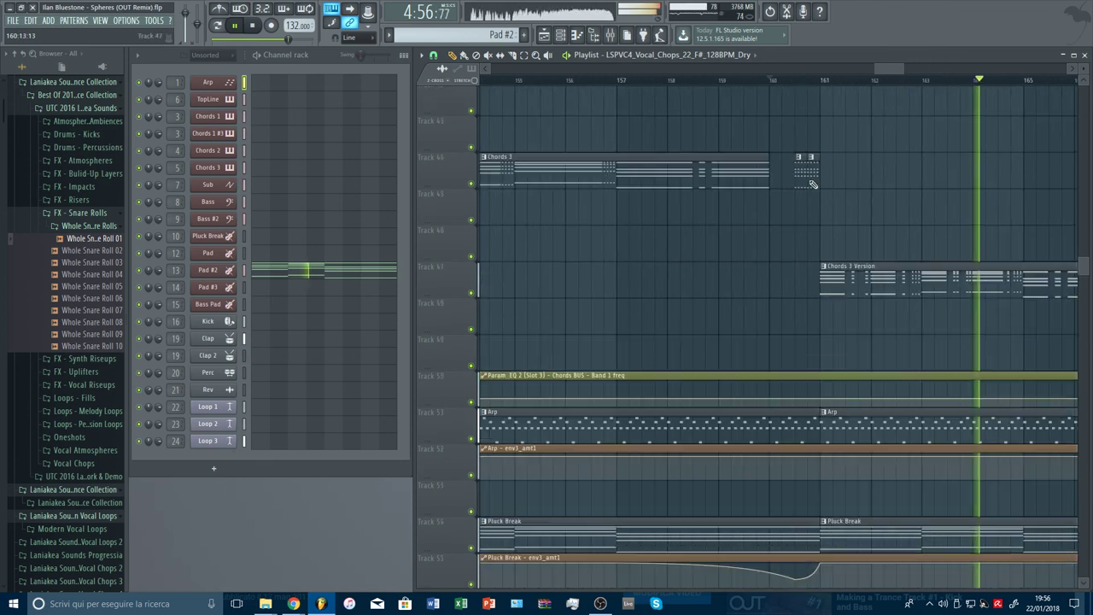
scroll(803, 215, "down", 2)
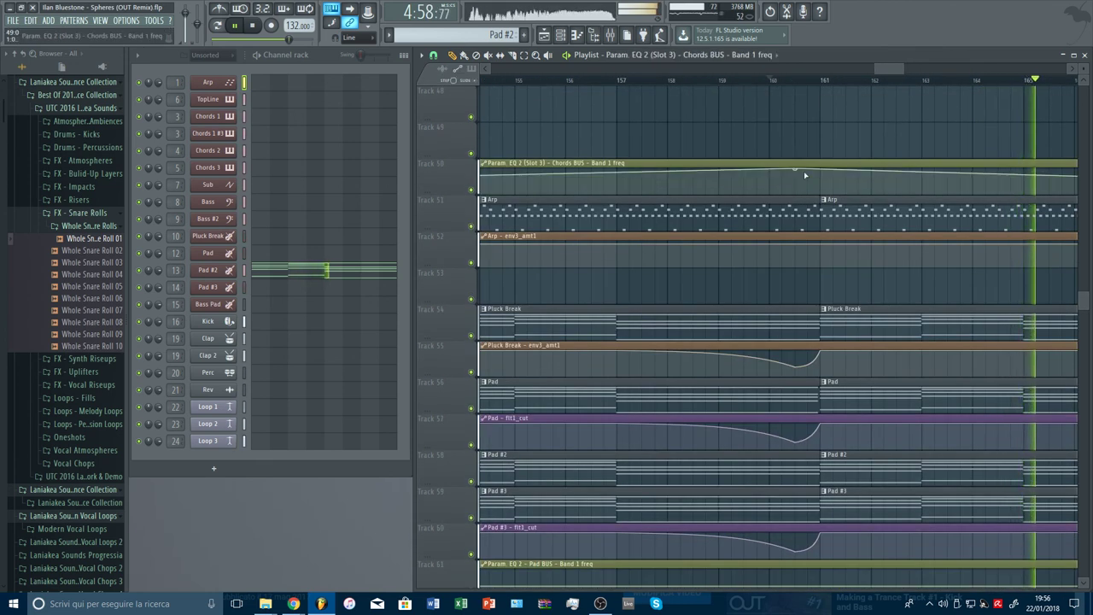
right_click(819, 187)
left_click(845, 378)
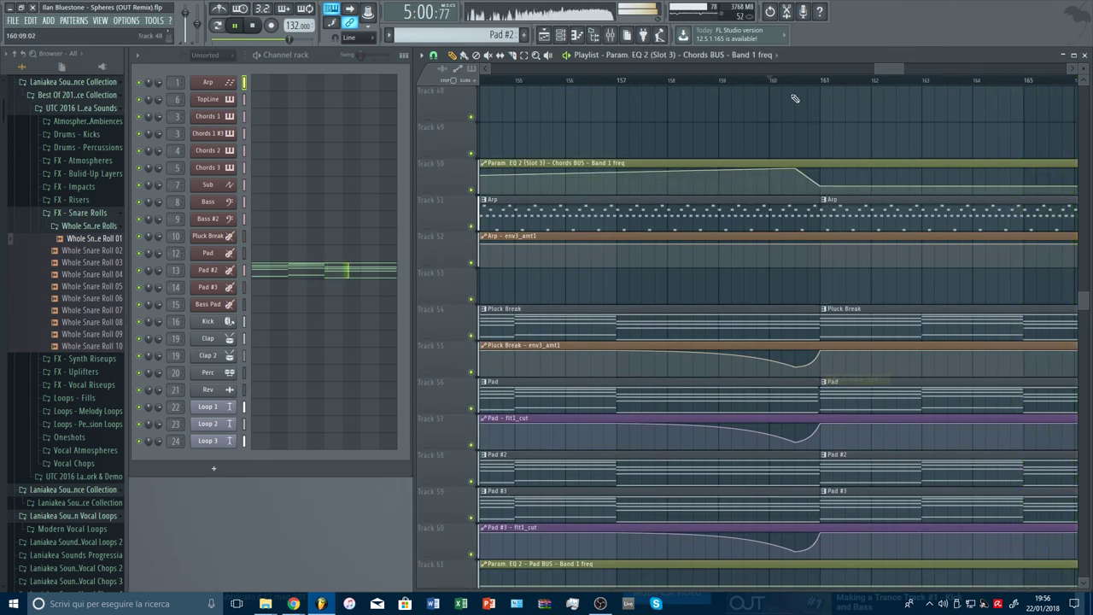
right_click(619, 187)
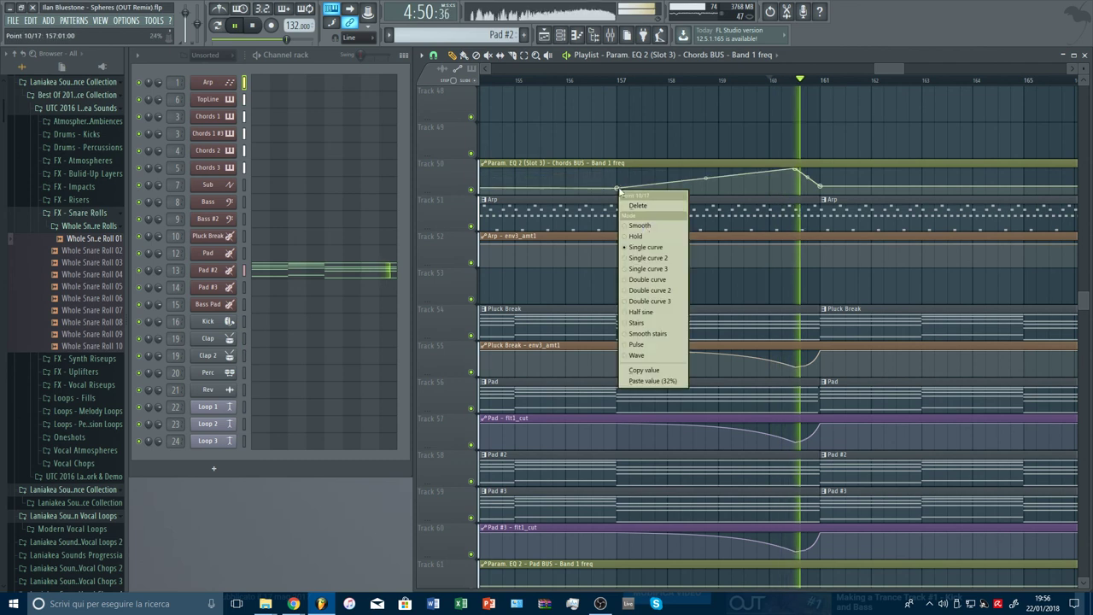
left_click(641, 381)
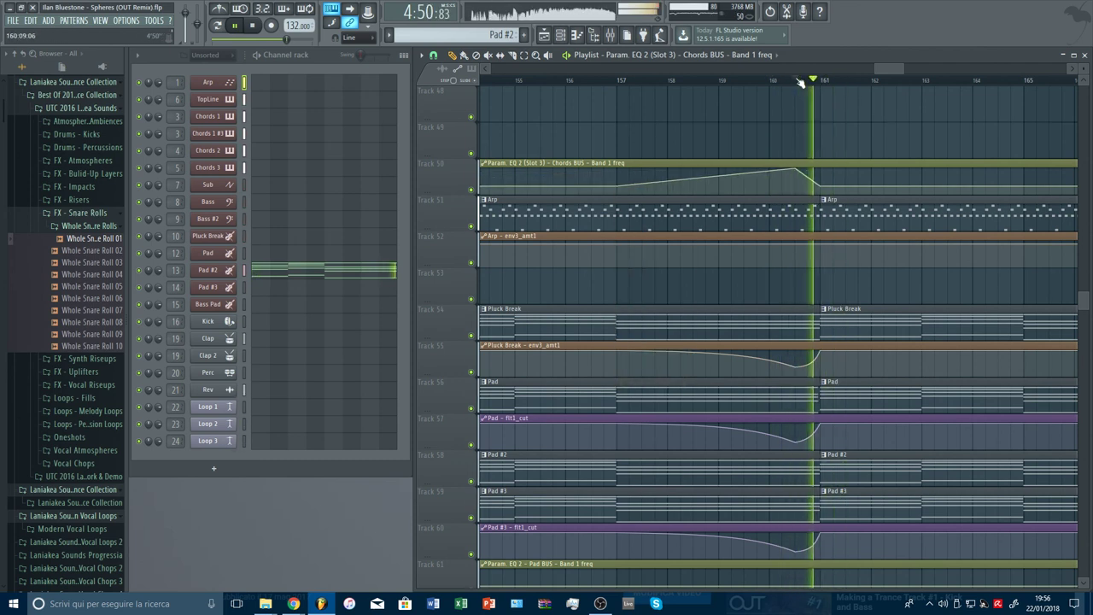
Shorten the Arp clip preceding bar 161 so it ends at bar 160, and replay the transition
left_click_drag(816, 204, 767, 203)
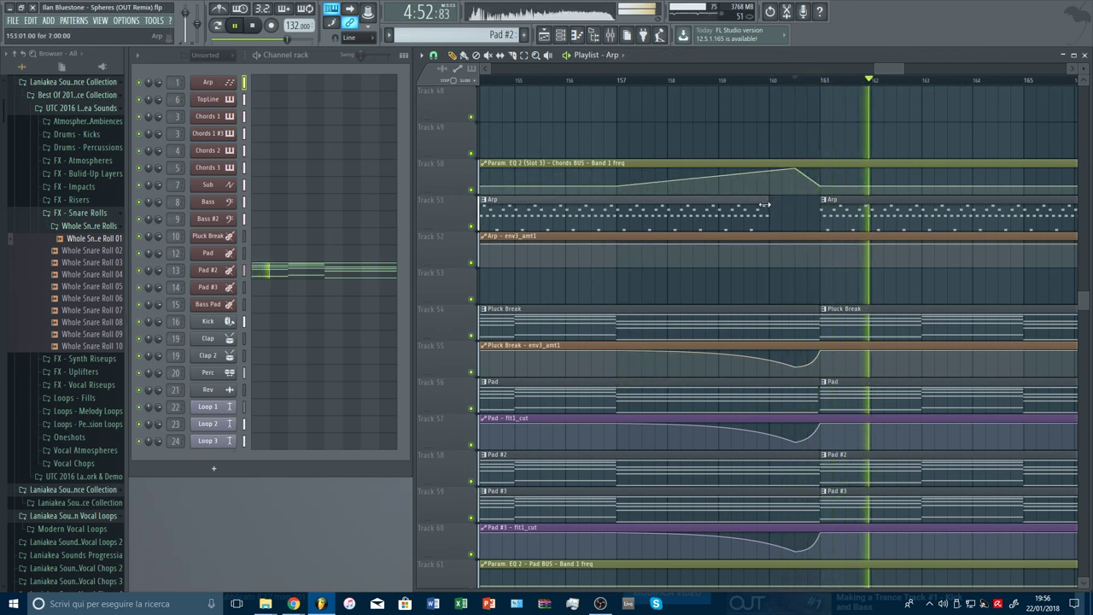
key("space")
key("space")
Replay the transition from bar 160 and look over the chord, bass, percussion and automation tracks across the arrangement
scroll(880, 213, "up", 5)
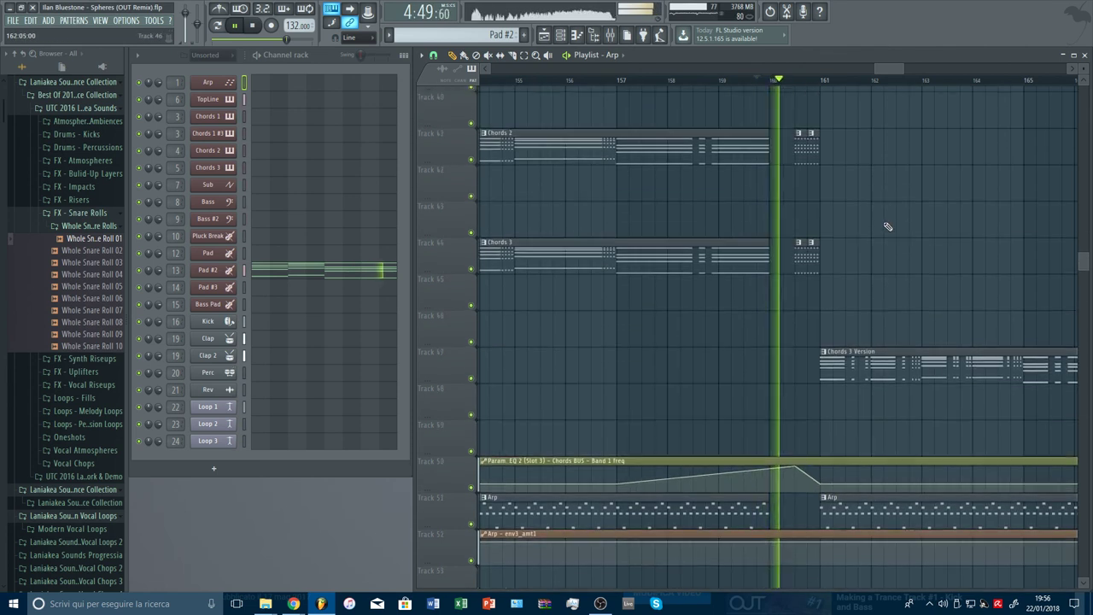
scroll(878, 273, "up", 7)
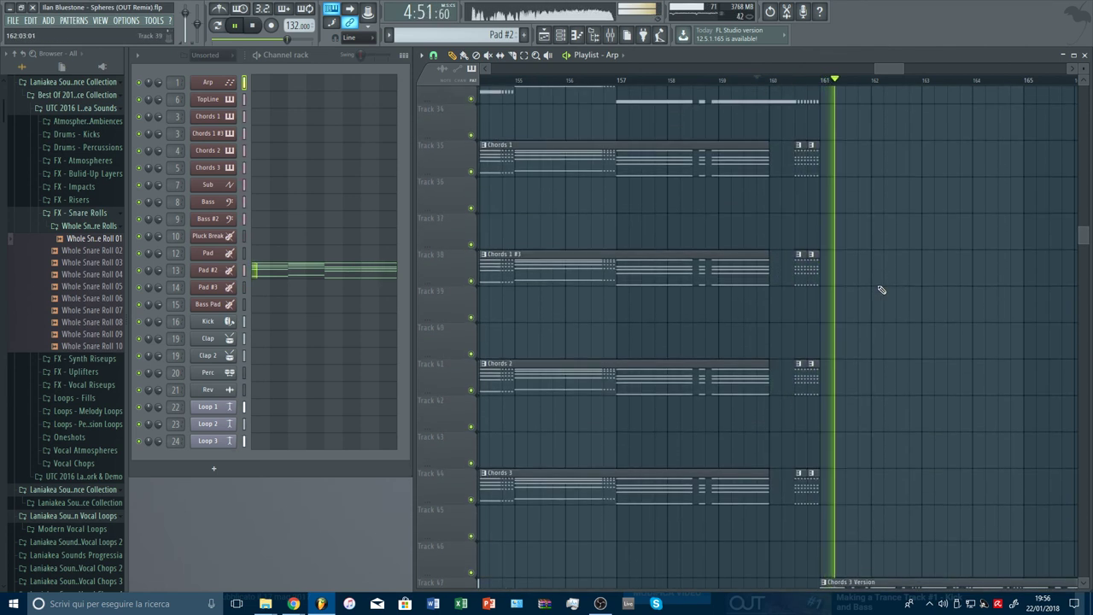
scroll(871, 295, "up", 5)
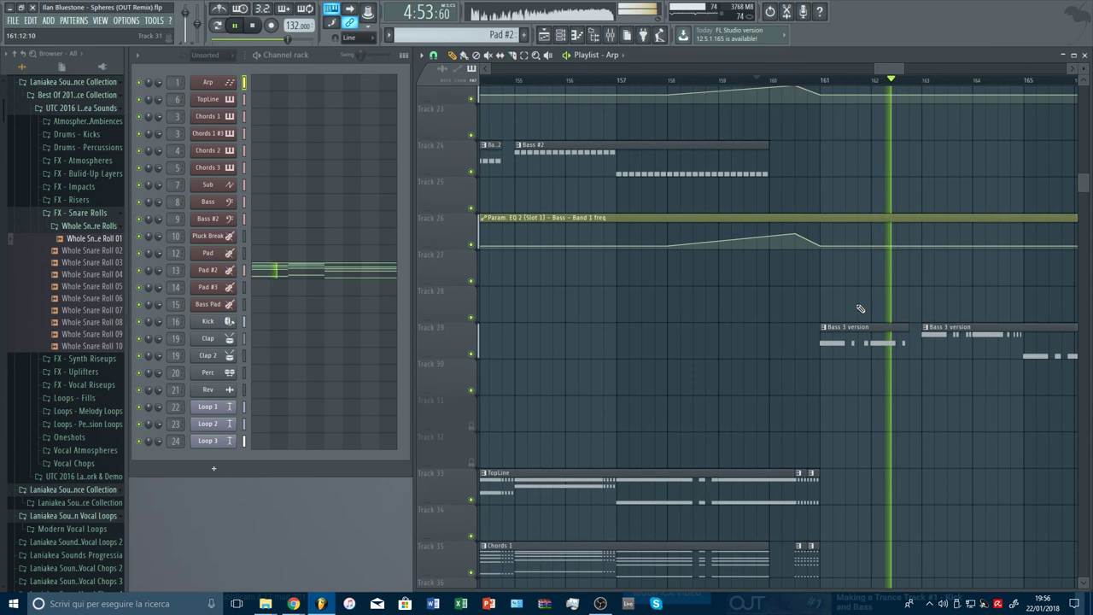
scroll(863, 309, "up", 2)
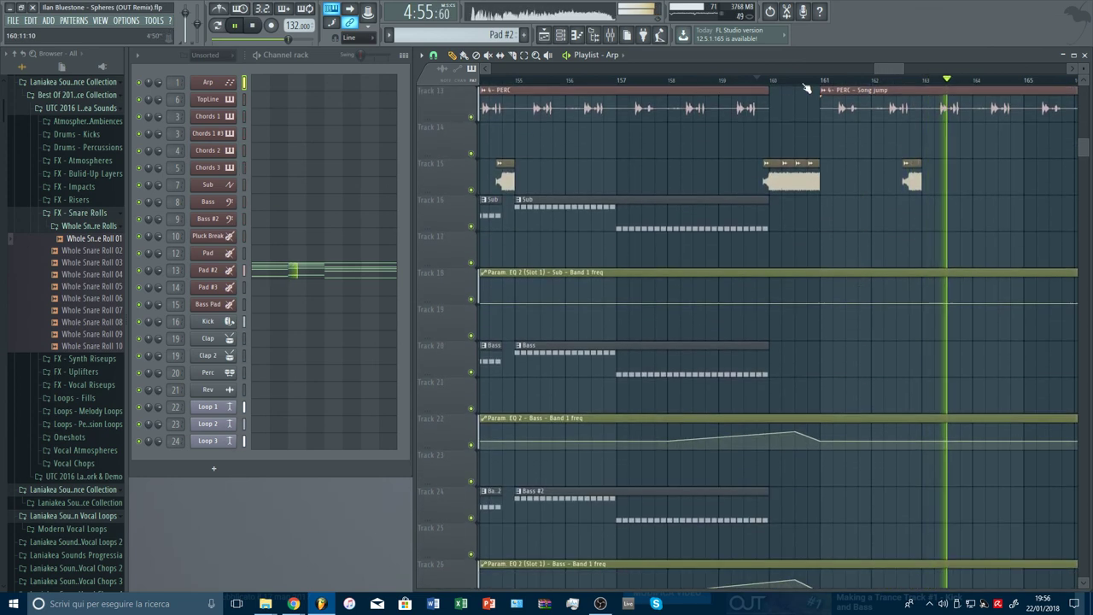
left_click(768, 81)
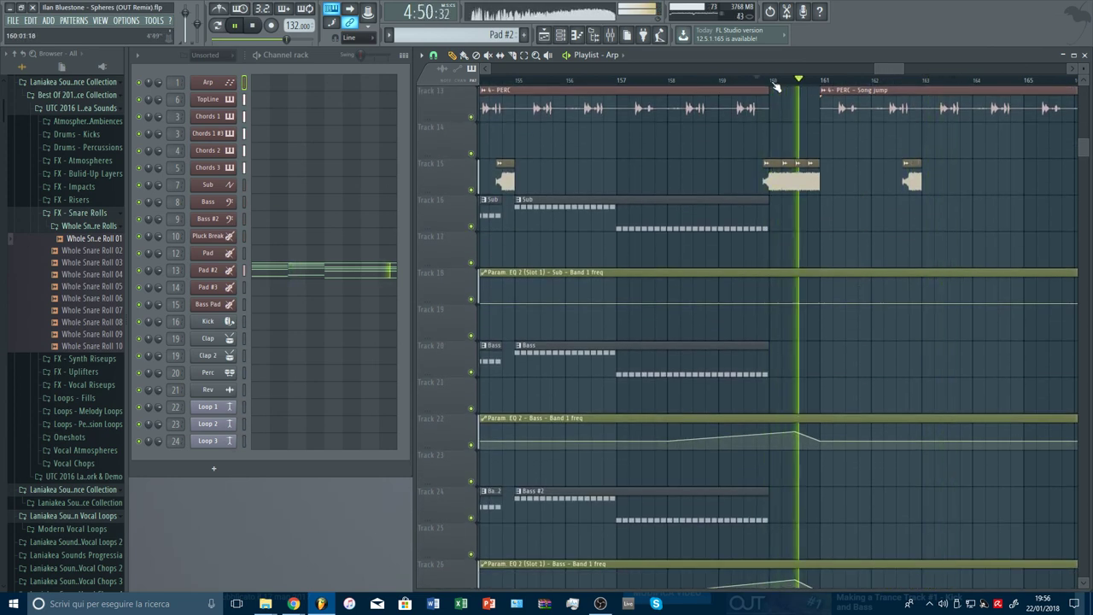
left_click_drag(1082, 70, 1082, 85)
scroll(921, 84, "down", 5)
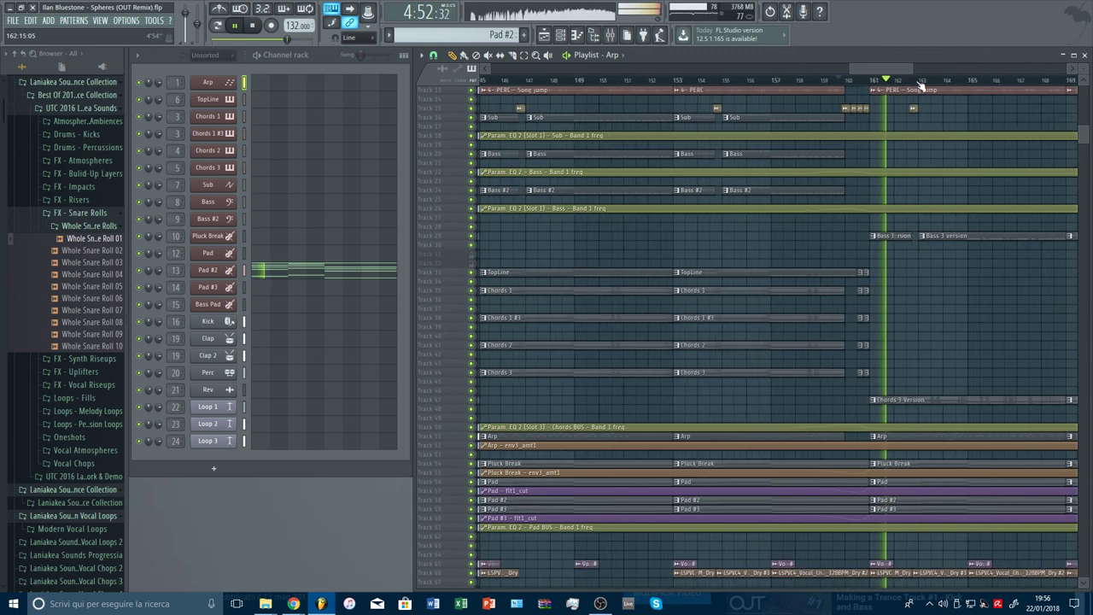
left_click_drag(931, 70, 947, 72)
scroll(945, 76, "down", 4)
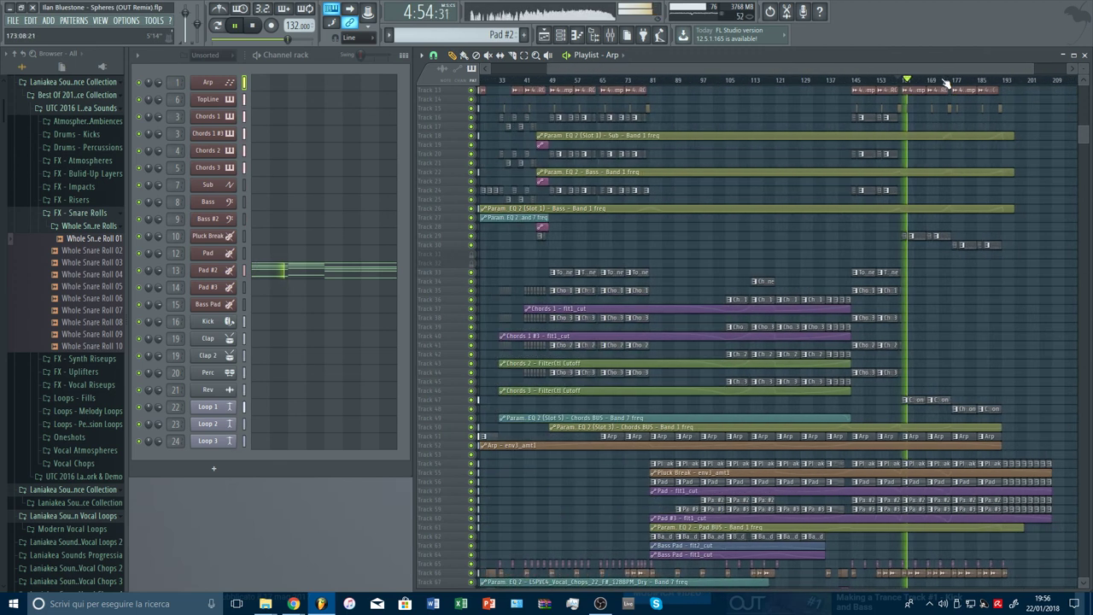
scroll(1002, 227, "down", 2)
scroll(1004, 226, "down", 3)
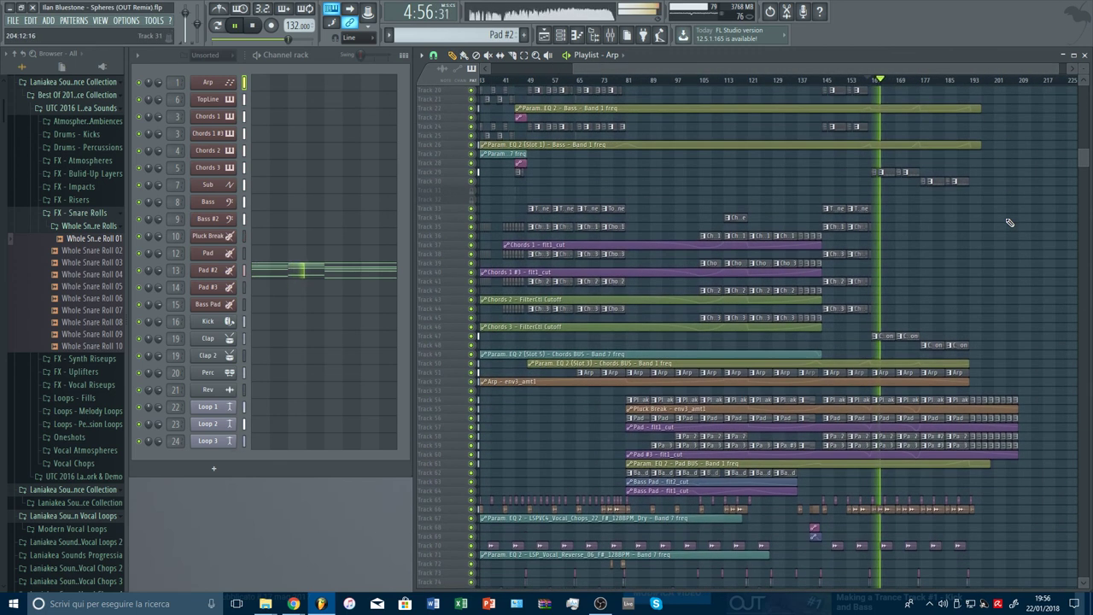
scroll(1010, 220, "up", 6)
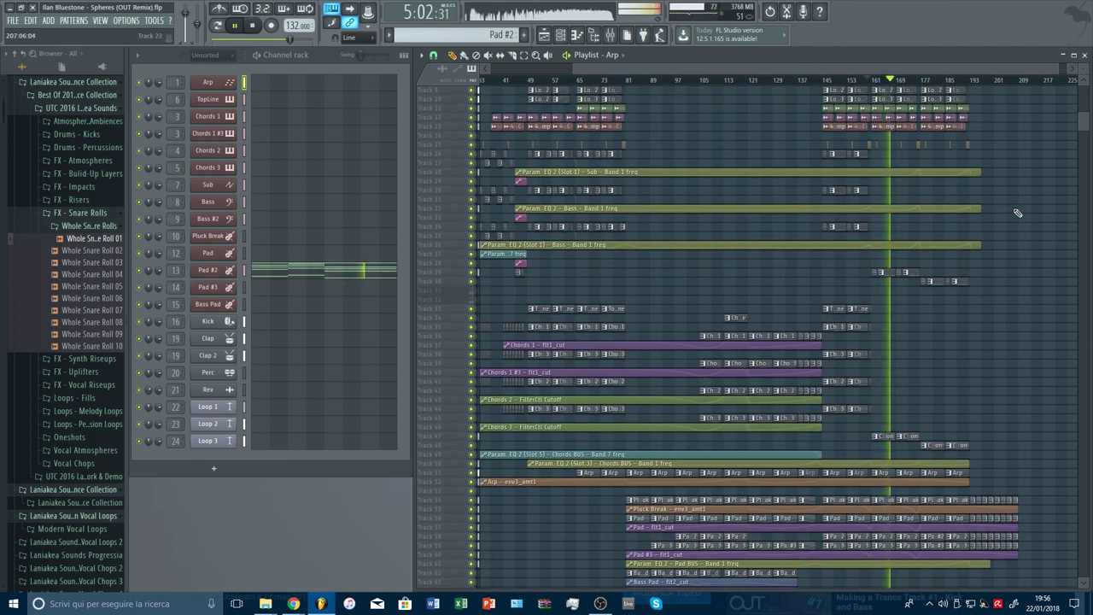
scroll(1017, 213, "down", 3)
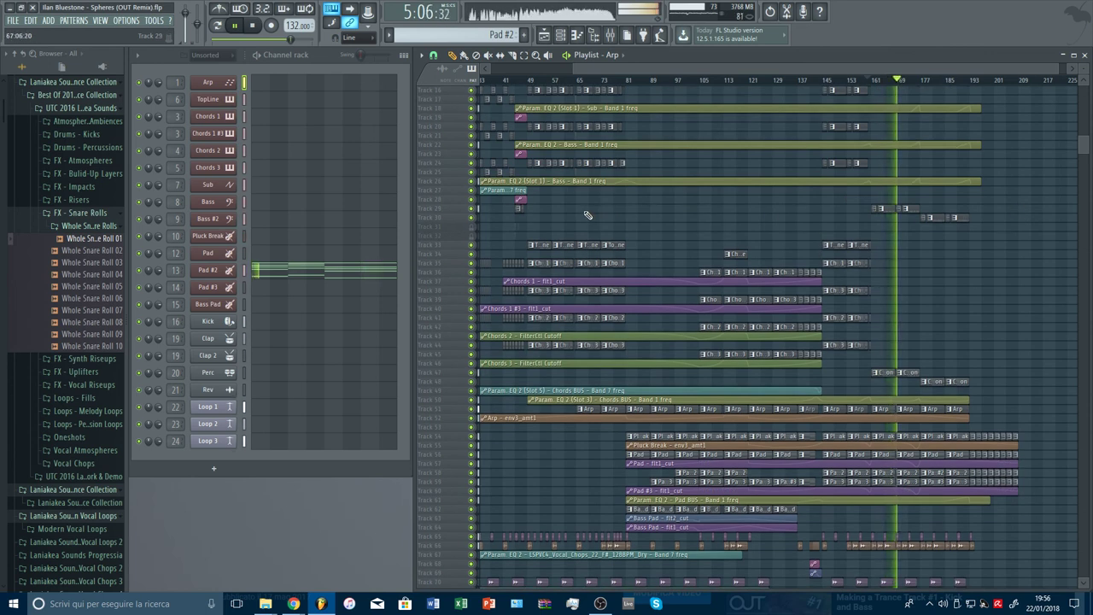
Make the short Whole Snare Roll 01 clip at bar 169 unique
scroll(954, 246, "down", 9)
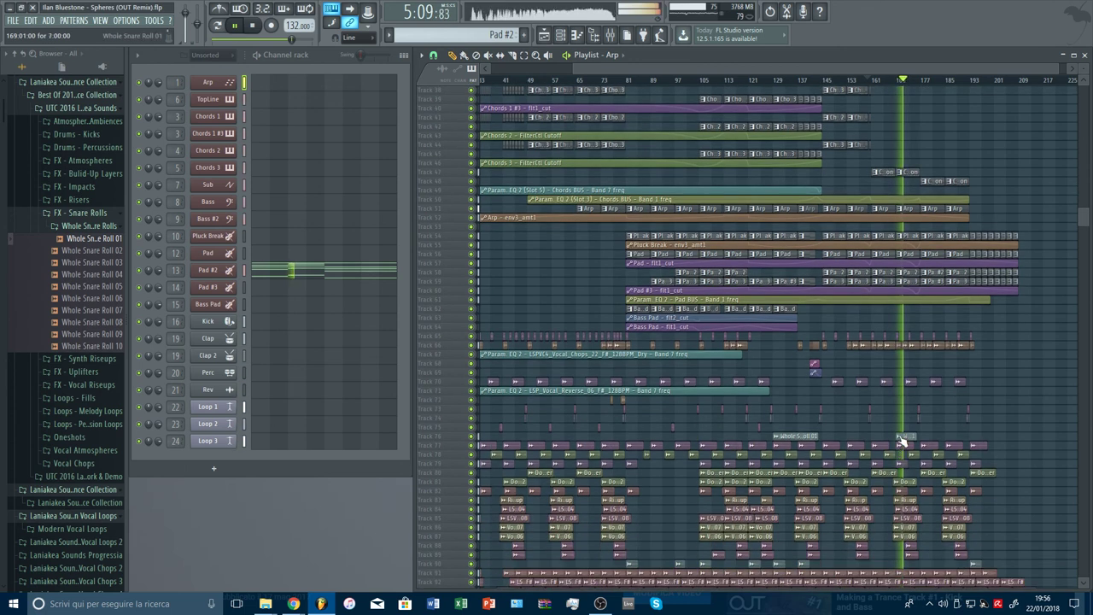
right_click(901, 441)
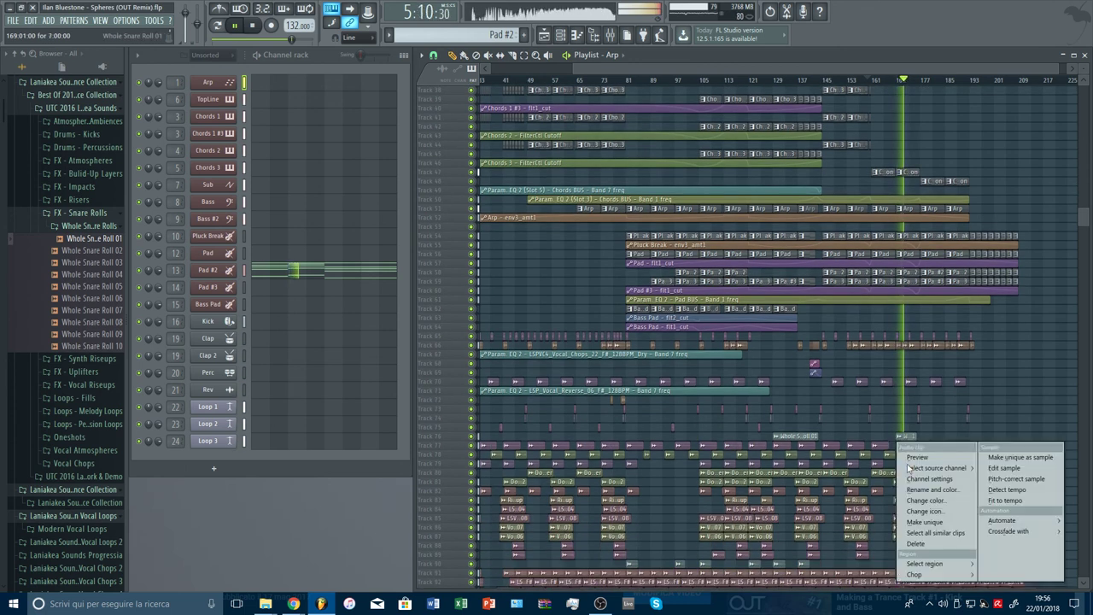
left_click(922, 522)
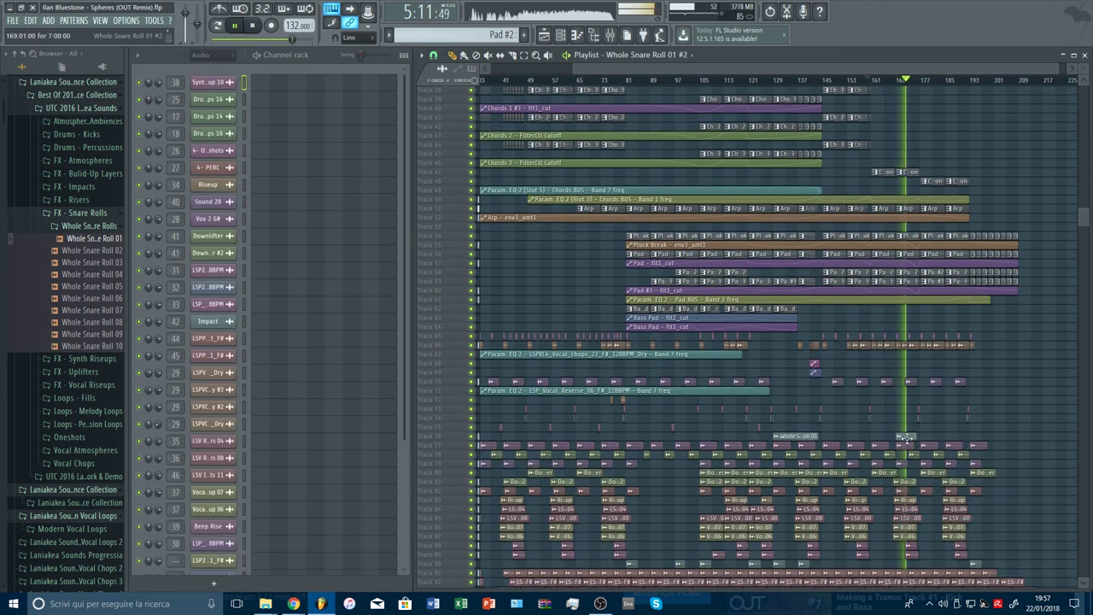
Raise the precomputed fade-in of the Whole Snare Roll 01 #2 sample so the roll swells in gradually
double_click(905, 436)
left_click_drag(1087, 69, 1088, 94)
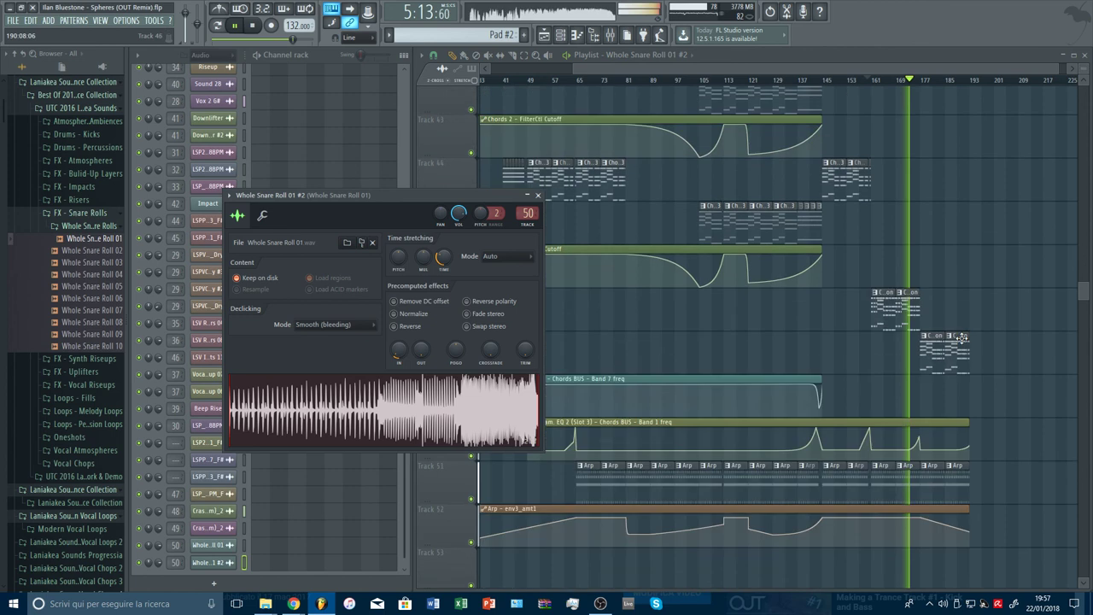
scroll(872, 355, "down", 8)
scroll(872, 354, "down", 5)
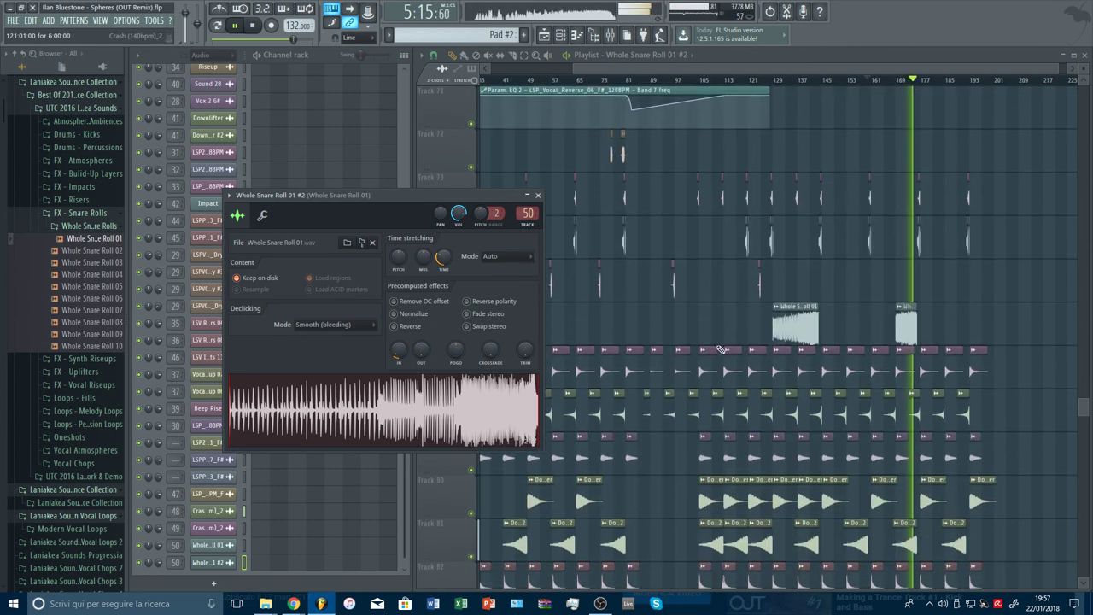
left_click_drag(404, 357, 404, 346)
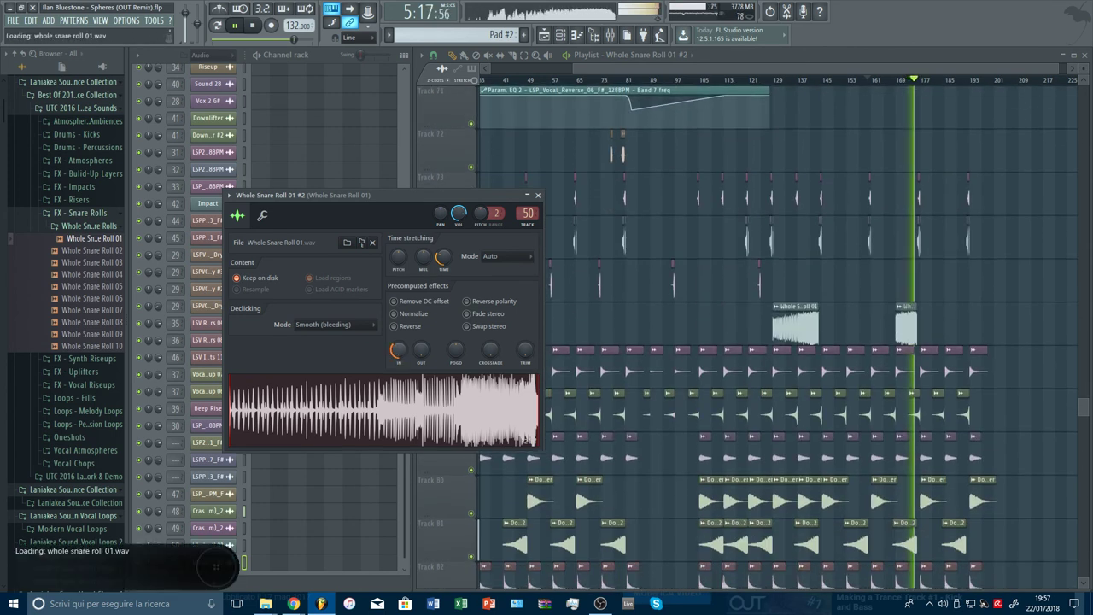
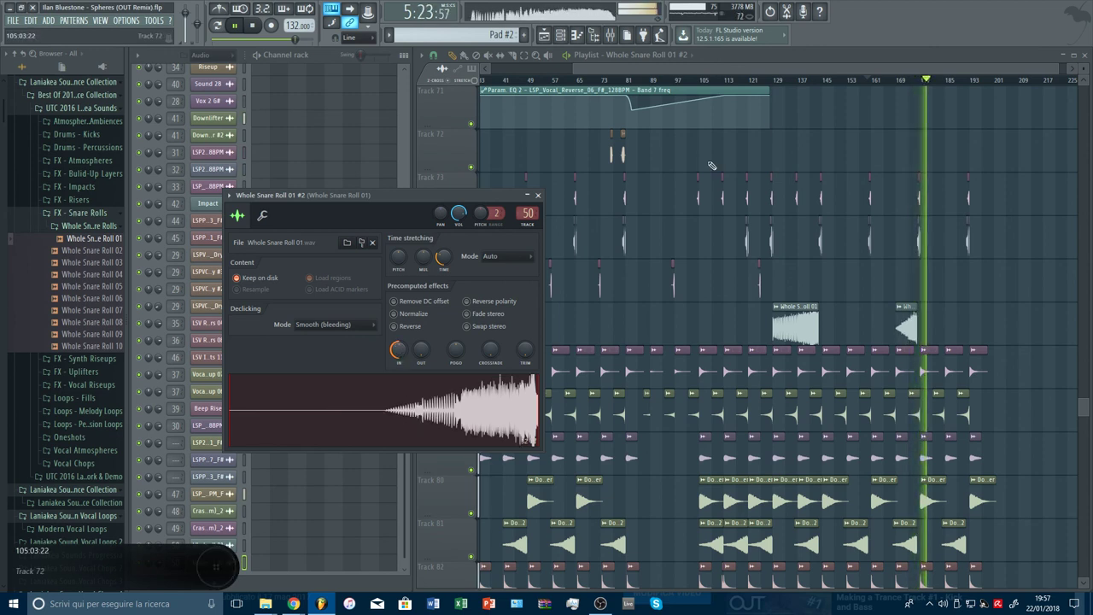
Replay from about bar 169 to hear the faded snare roll, and close its channel settings
left_click(901, 83)
scroll(904, 82, "up", 4)
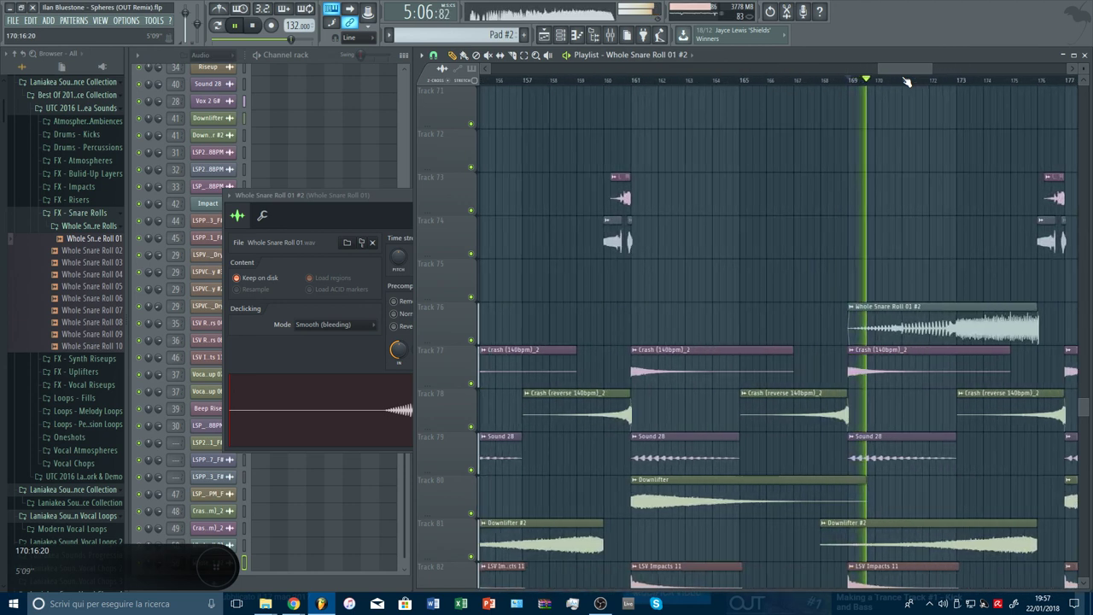
scroll(905, 81, "down", 3)
left_click(403, 195)
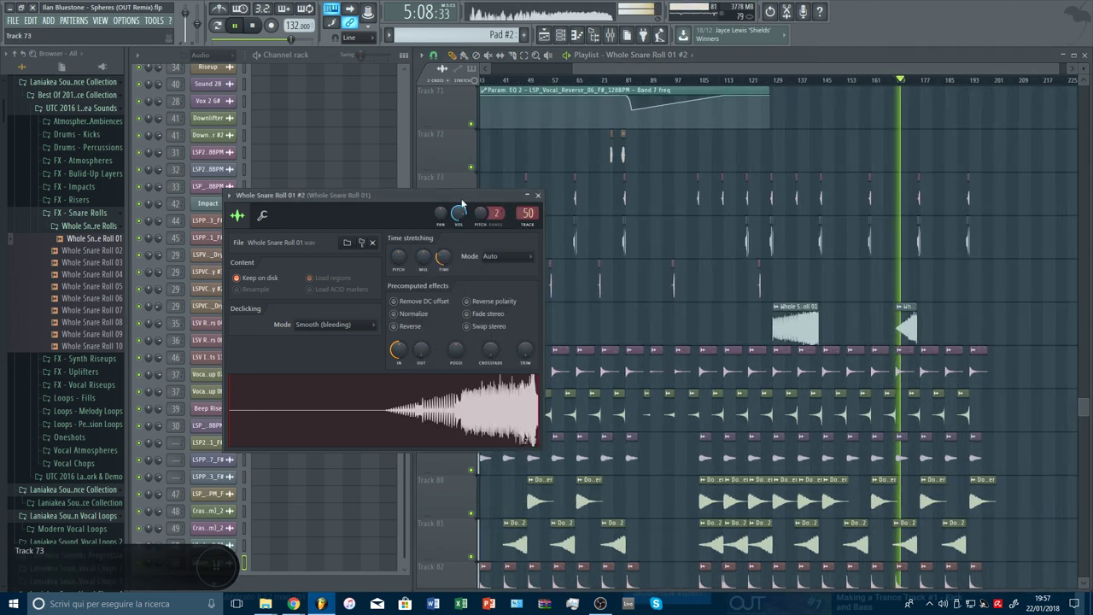
left_click(538, 196)
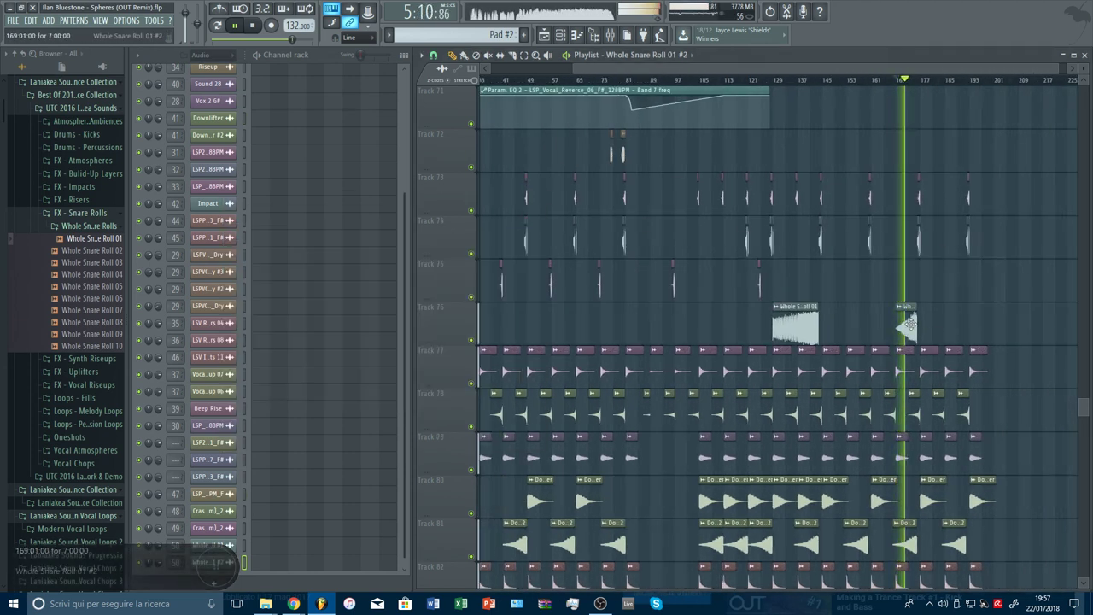
Copy the Whole Snare Roll 01 #2 clip so it ends at bar 193, and copy the full Whole Snare Roll 01 clip to start at bar 193
left_click_drag(919, 326, 958, 325)
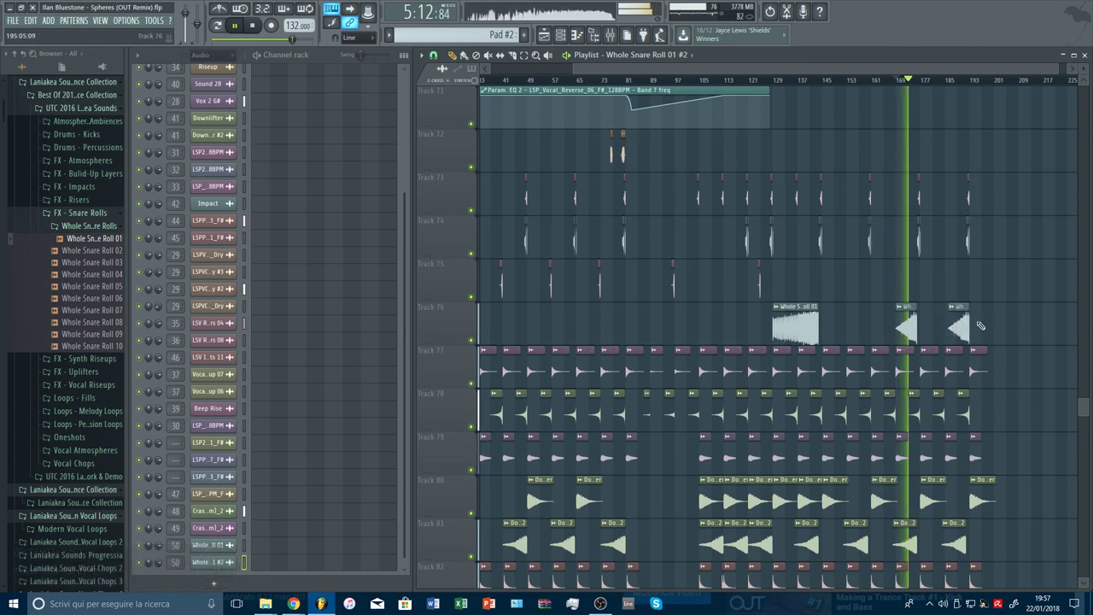
left_click_drag(809, 329, 995, 332)
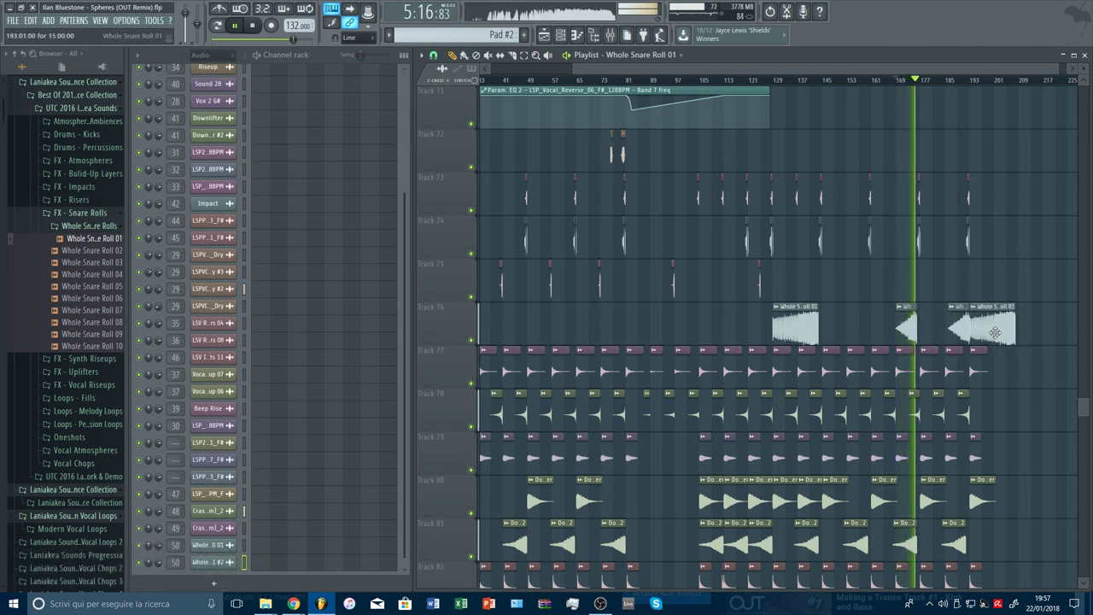
scroll(981, 310, "up", 5)
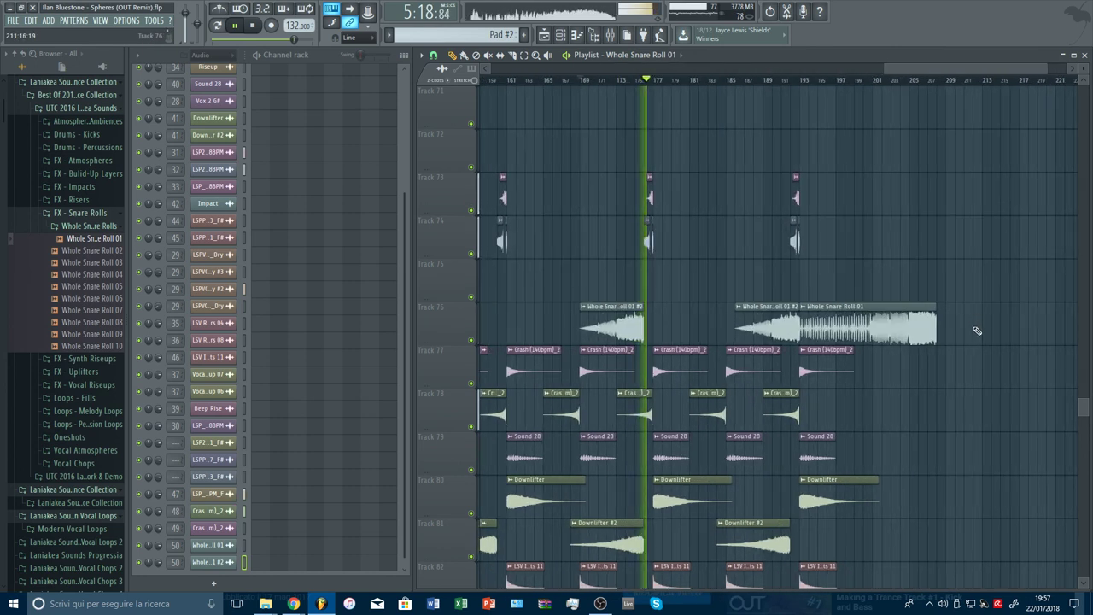
scroll(977, 330, "up", 4)
scroll(947, 332, "up", 6)
scroll(948, 330, "down", 8)
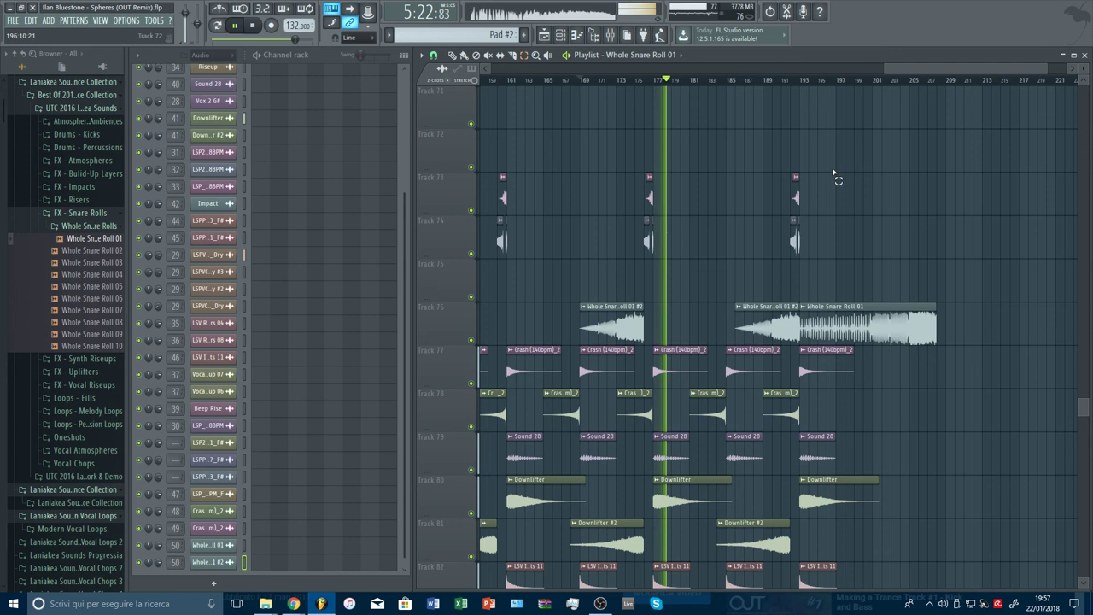
scroll(835, 176, "down", 3)
left_click_drag(815, 229, 838, 365)
left_click(781, 275, "ctrl+shift")
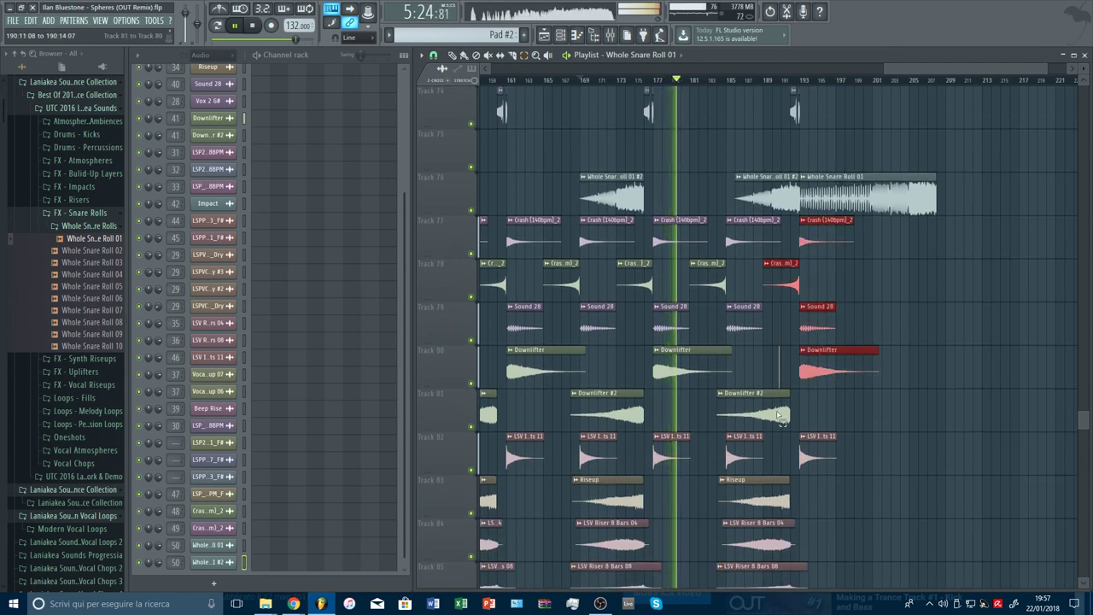
left_click(776, 398, "ctrl+shift")
left_click(820, 444, "ctrl+shift")
left_click_drag(825, 453, 828, 453)
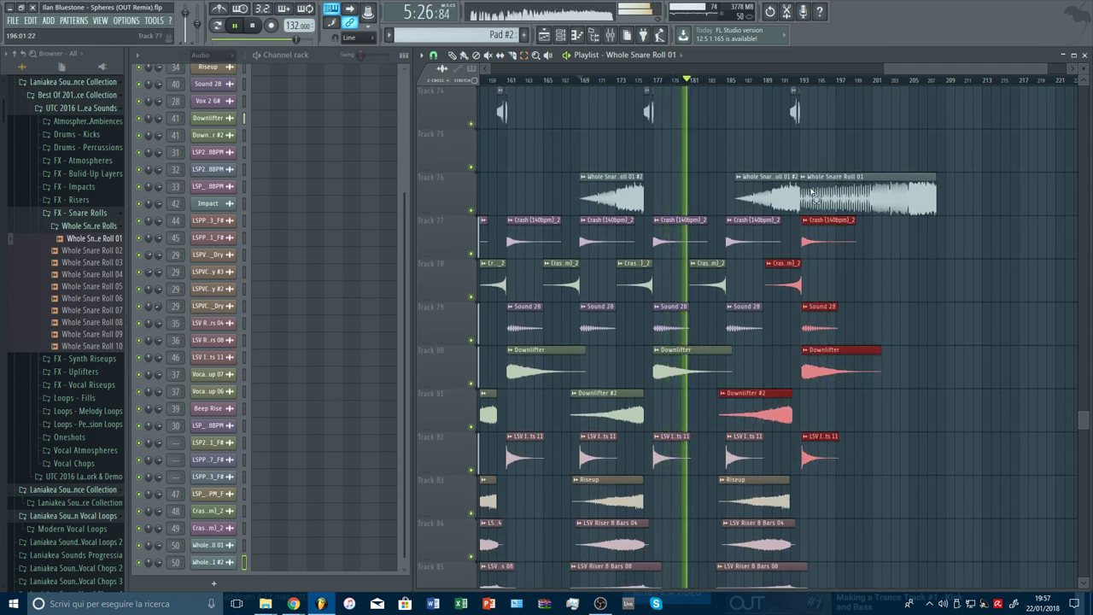
left_click_drag(805, 83, 806, 116)
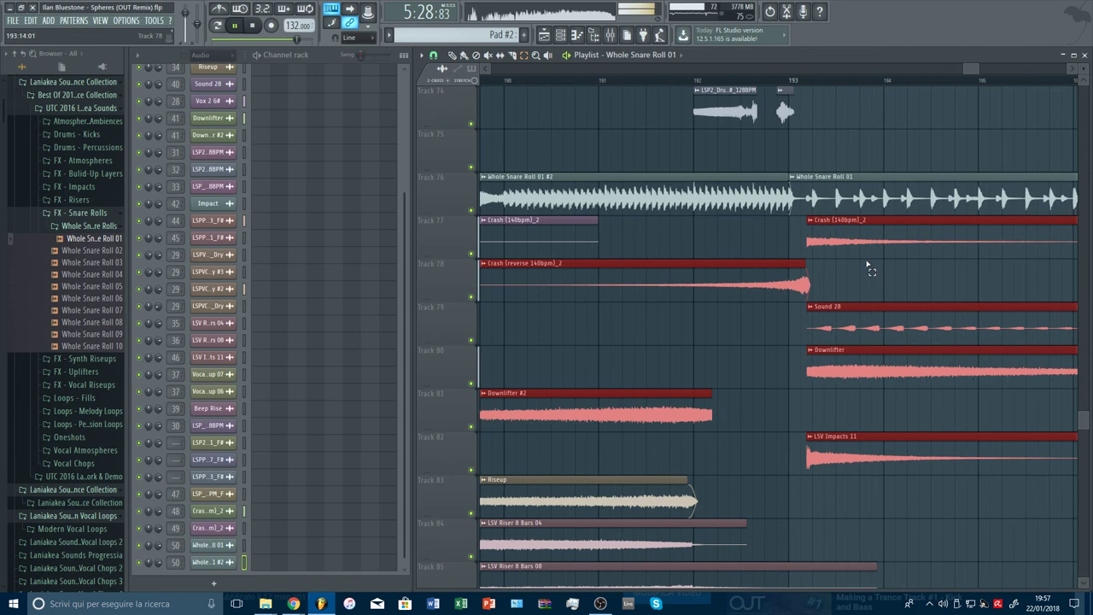
key("ctrl+z")
scroll(790, 83, "up", 7)
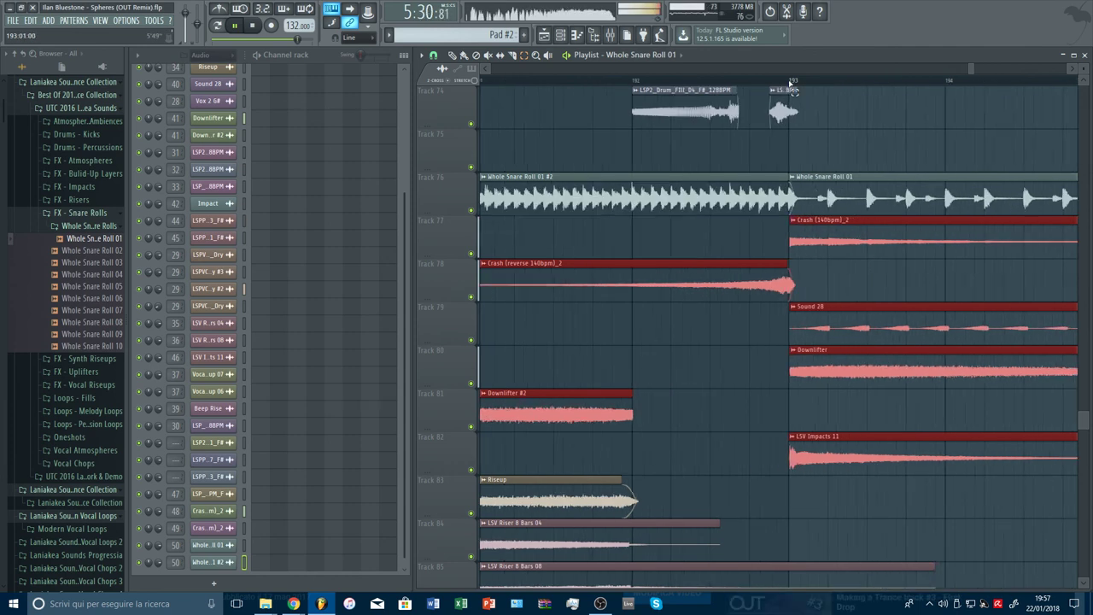
left_click_drag(792, 82, 791, 83)
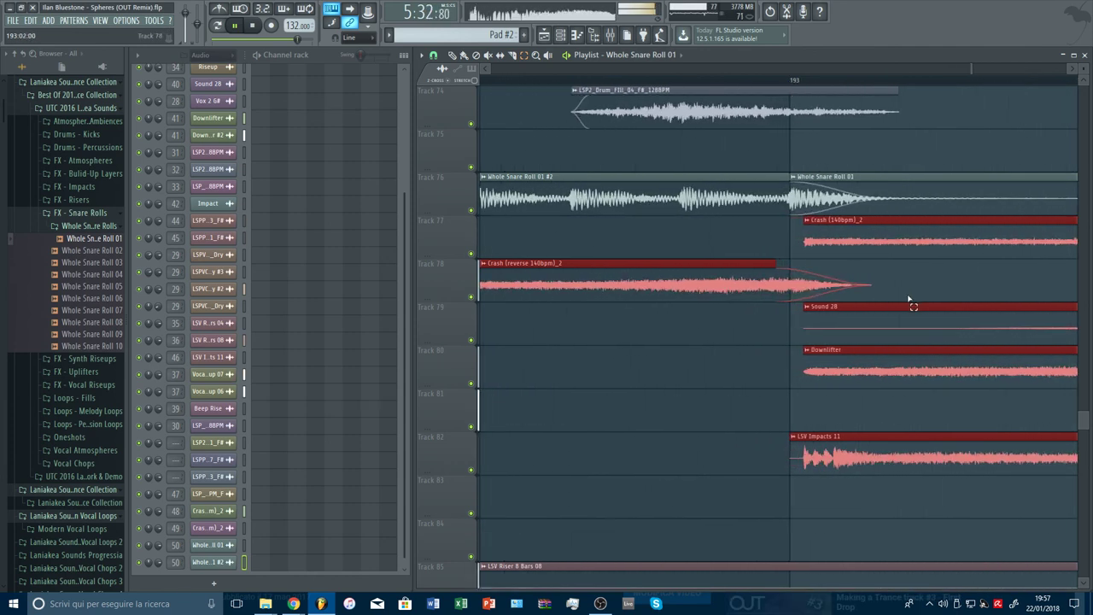
scroll(914, 303, "up", 5)
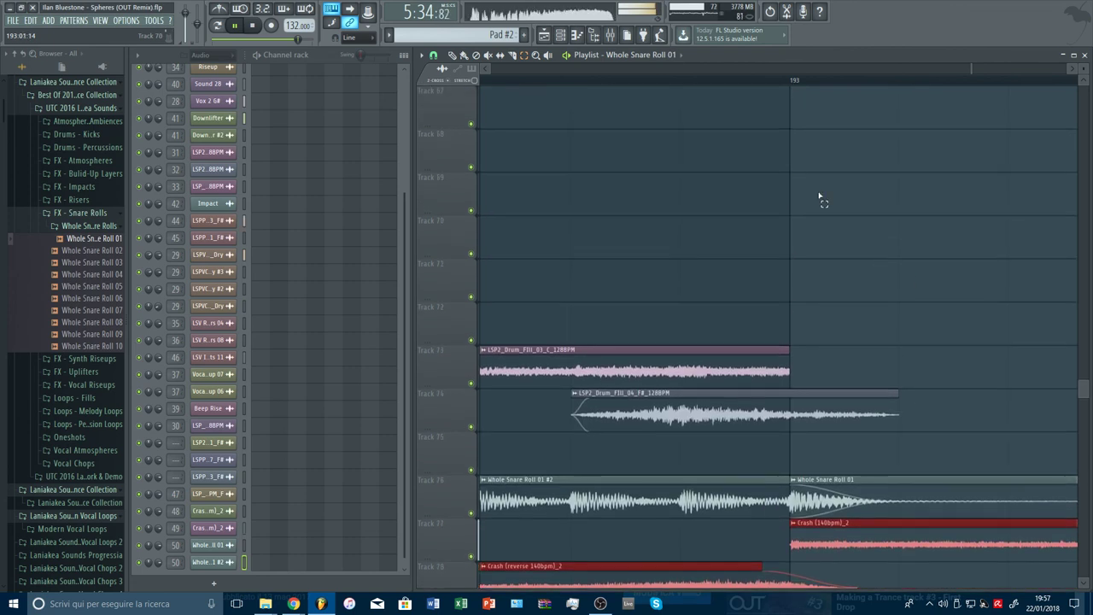
scroll(797, 86, "down", 10)
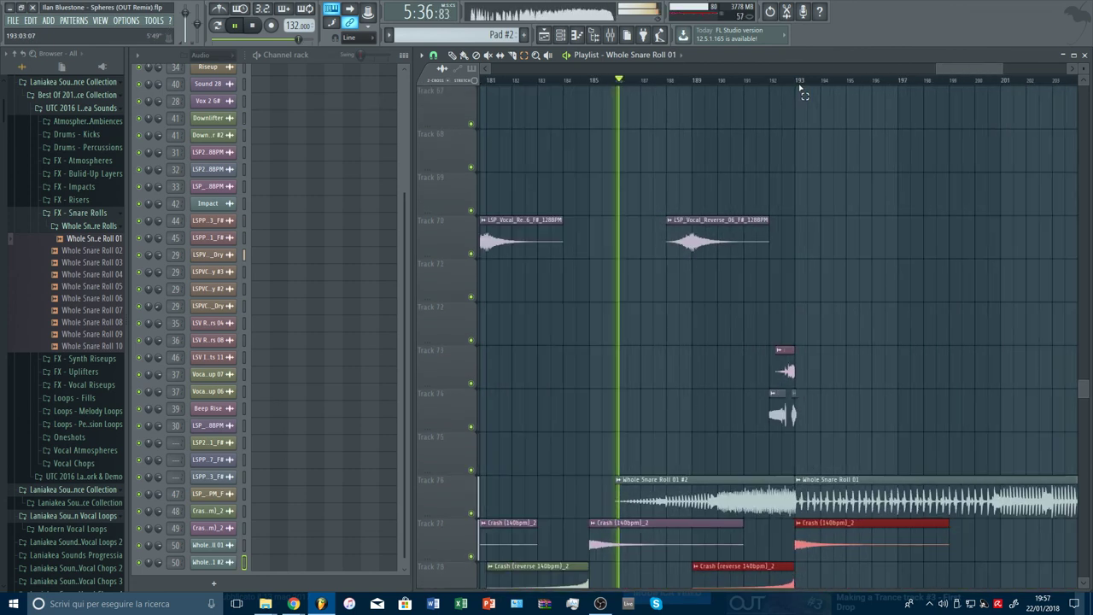
Copy the drum fill, crash, downlifter, riser and impact clips around bar 193 sixteen bars on, so the same transition lands at bar 209
scroll(941, 227, "down", 4)
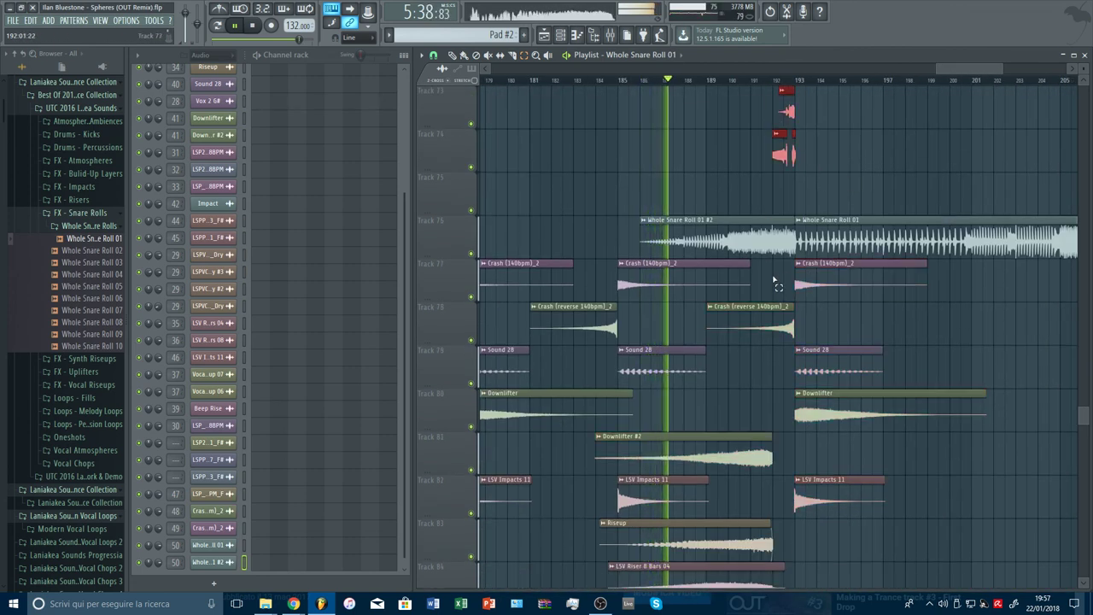
left_click_drag(781, 281, 827, 489)
scroll(944, 440, "down", 4)
left_click_drag(749, 272, 821, 561)
scroll(822, 565, "down", 4)
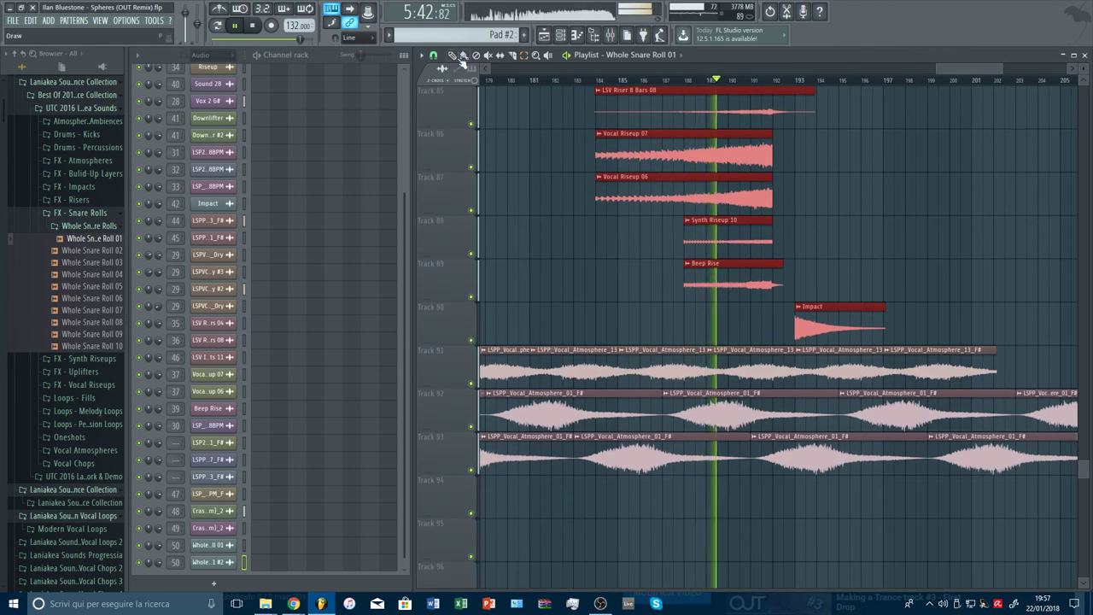
left_click_drag(1003, 68, 1083, 70)
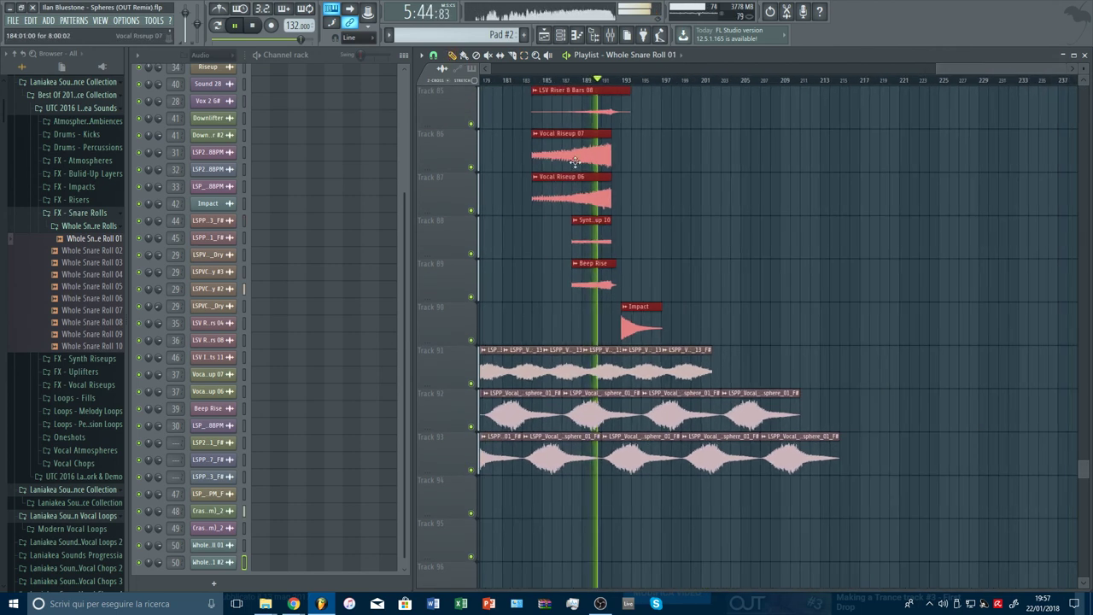
left_click_drag(579, 176, 738, 149)
scroll(890, 273, "up", 10)
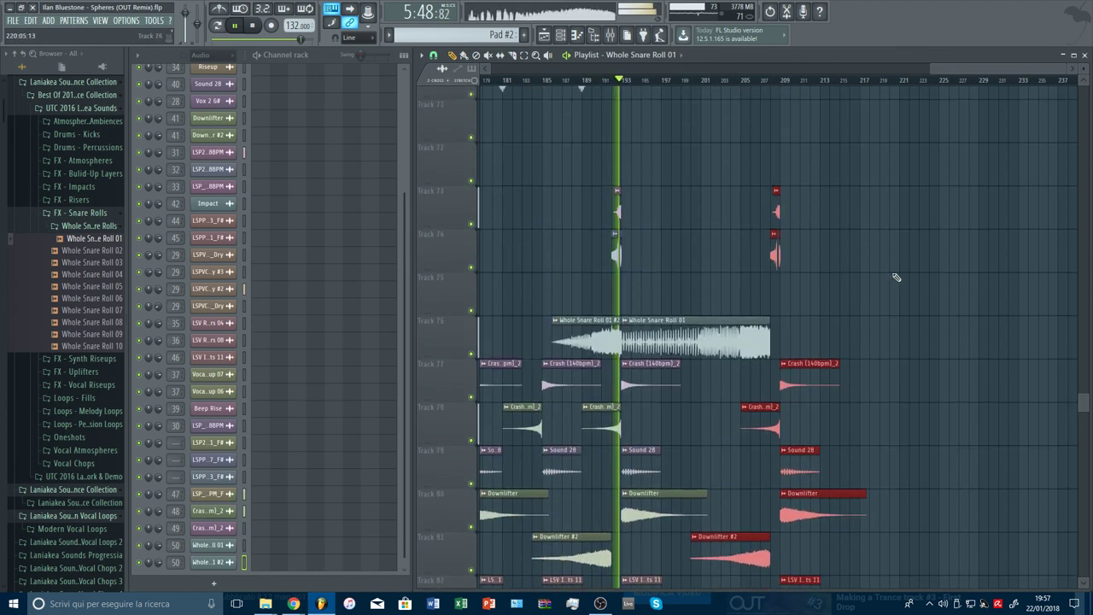
left_click(895, 276)
right_click(923, 275)
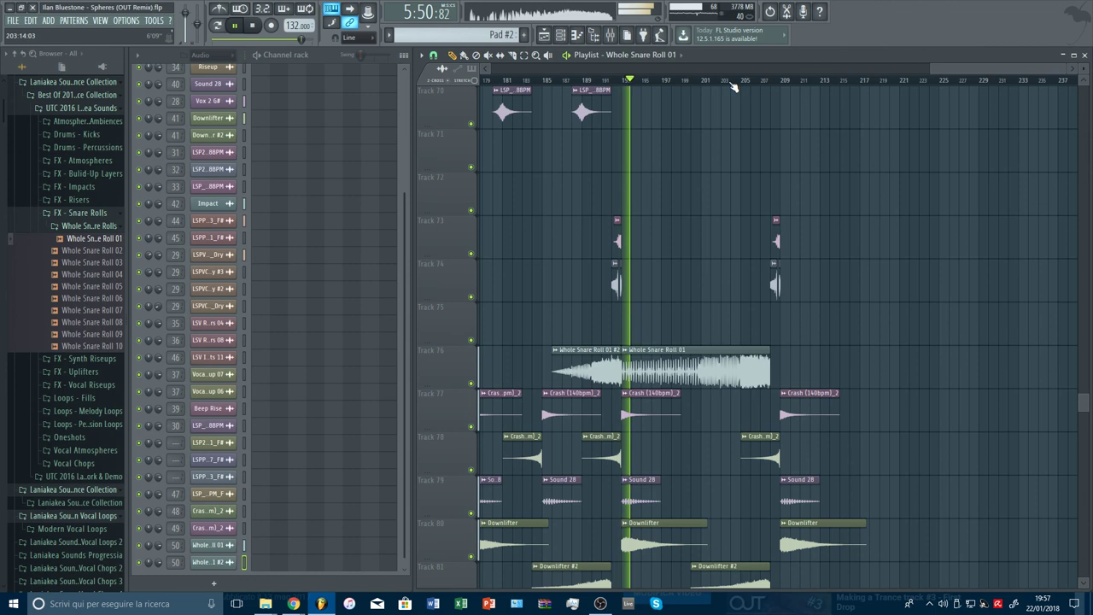
Slice the Bass Band 1 and Band 7 freq automations at bar 33, and the Sub and both Bass Band 1 freq automations at bar 81
scroll(731, 84, "down", 2)
left_click_drag(1083, 401, 1070, 99)
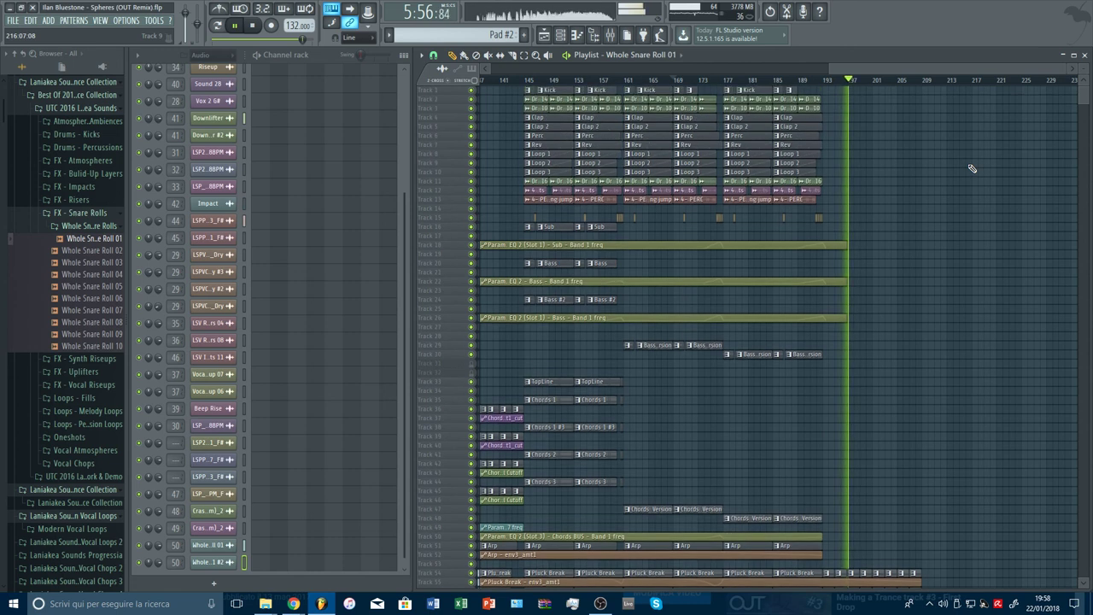
scroll(827, 86, "down", 5)
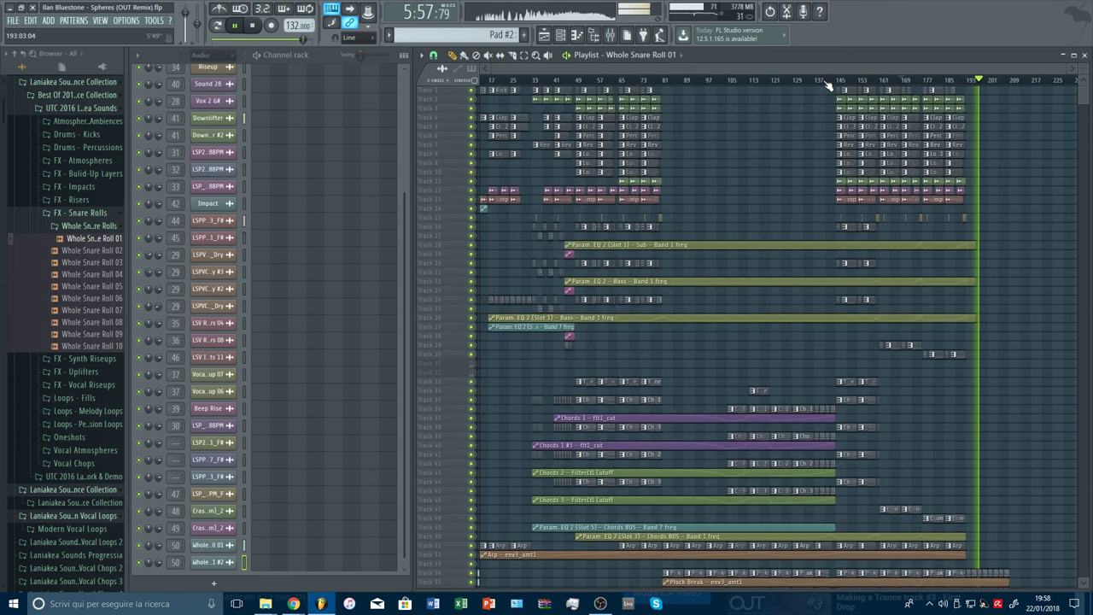
left_click(536, 55)
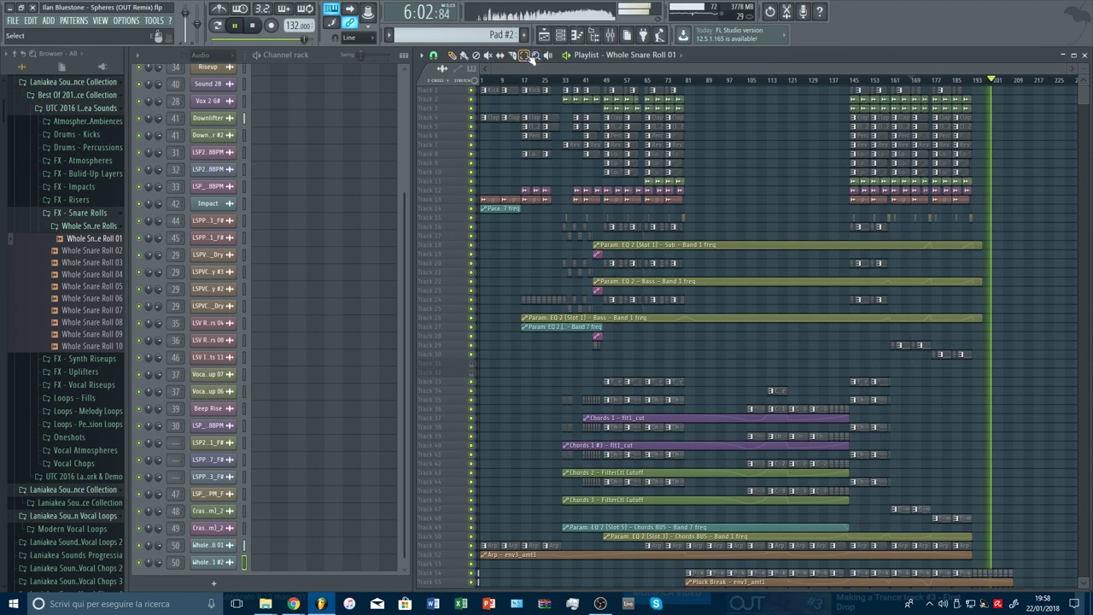
left_click(585, 89)
scroll(581, 82, "up", 1)
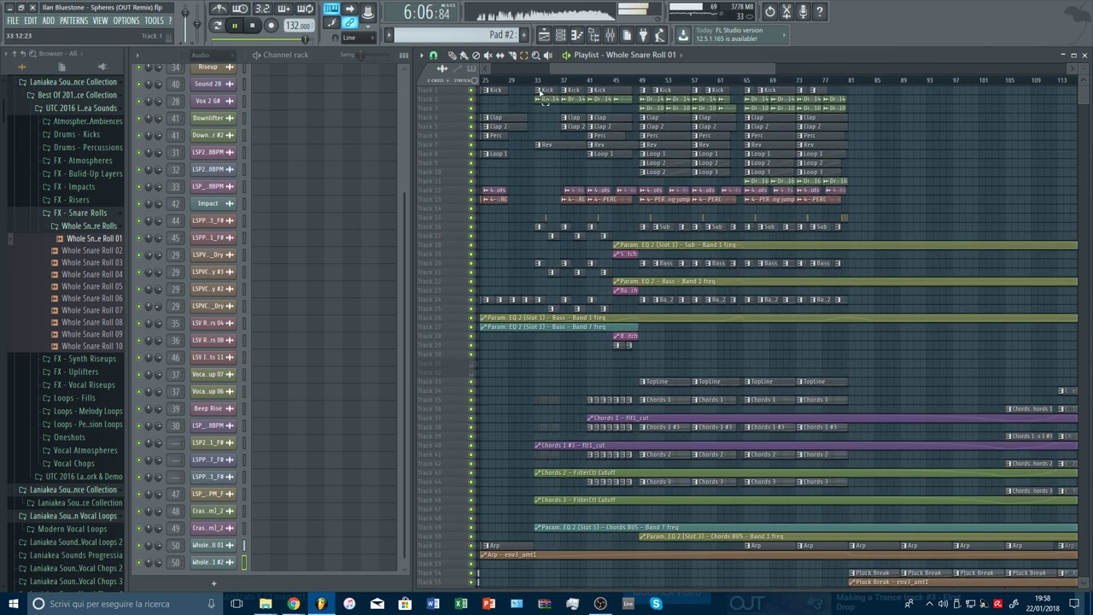
left_click_drag(531, 87, 869, 319)
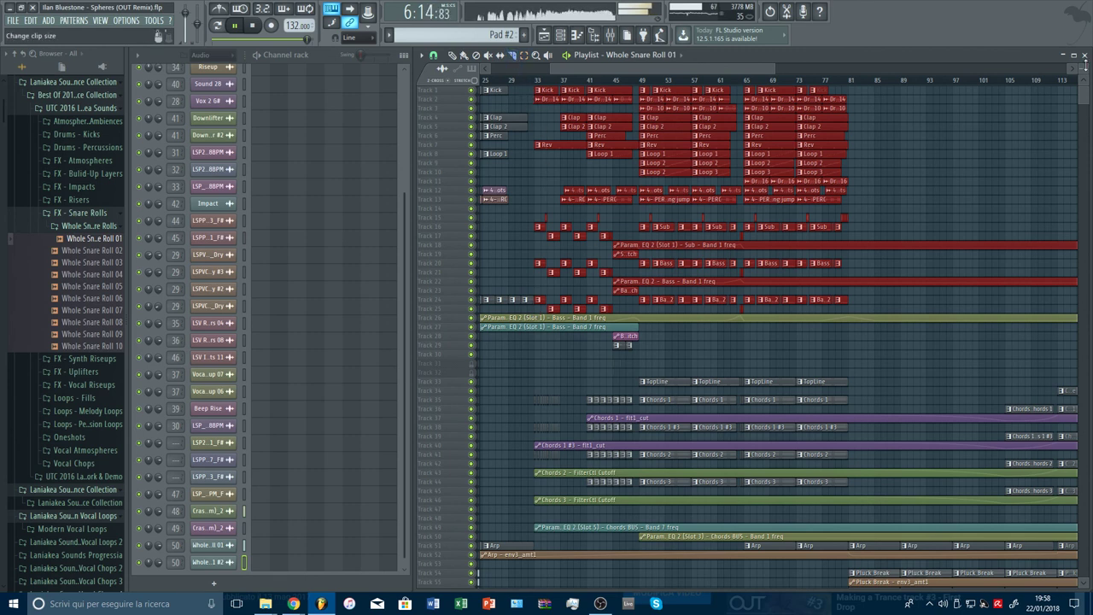
scroll(639, 293, "up", 5)
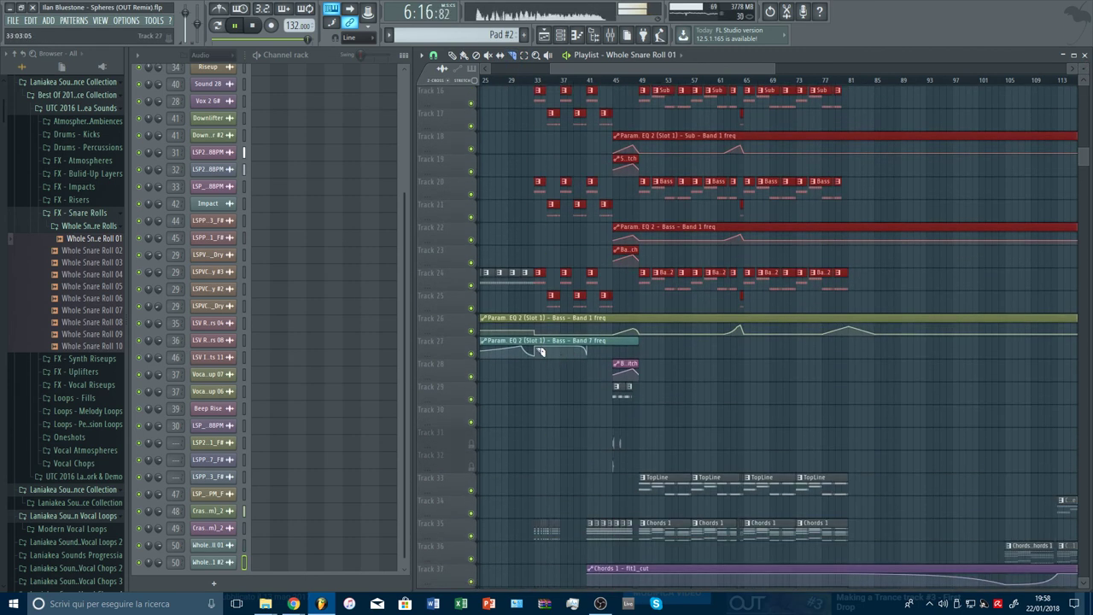
left_click(537, 350)
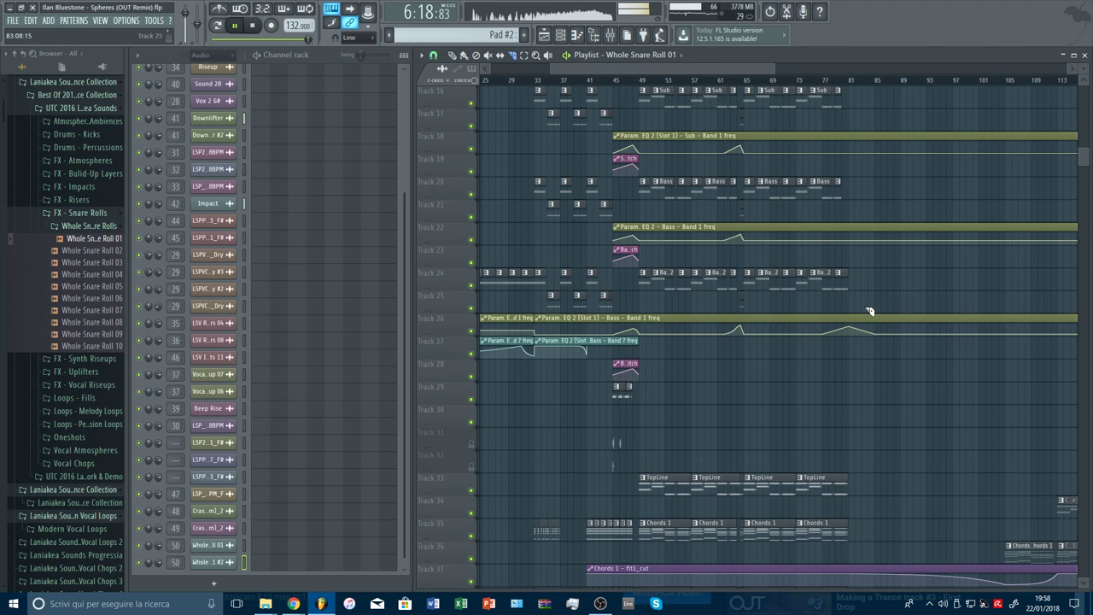
scroll(895, 306, "up", 2)
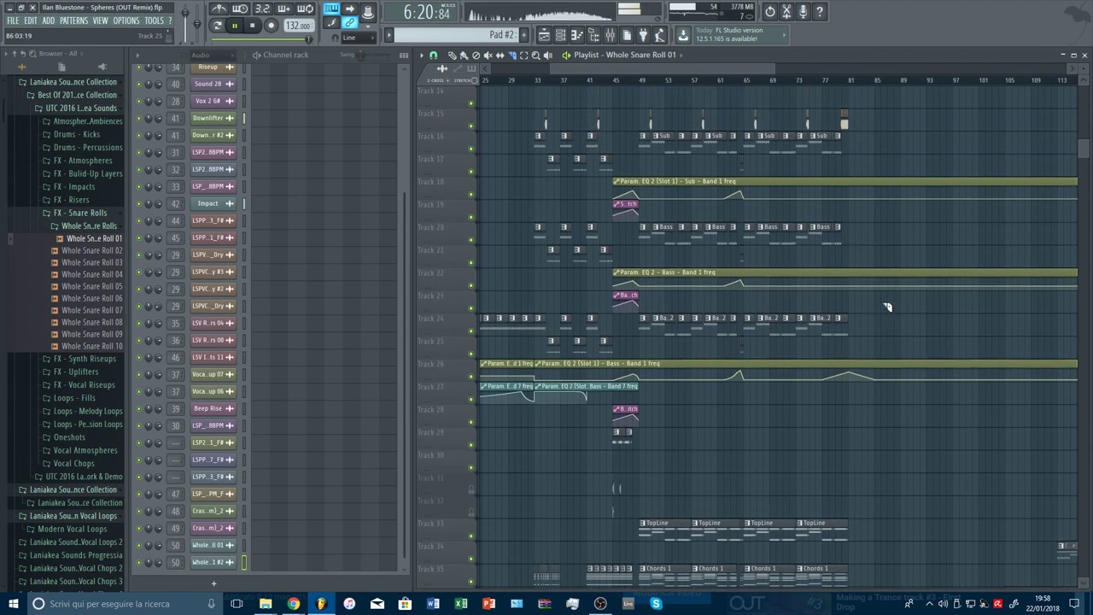
left_click_drag(855, 379, 858, 380)
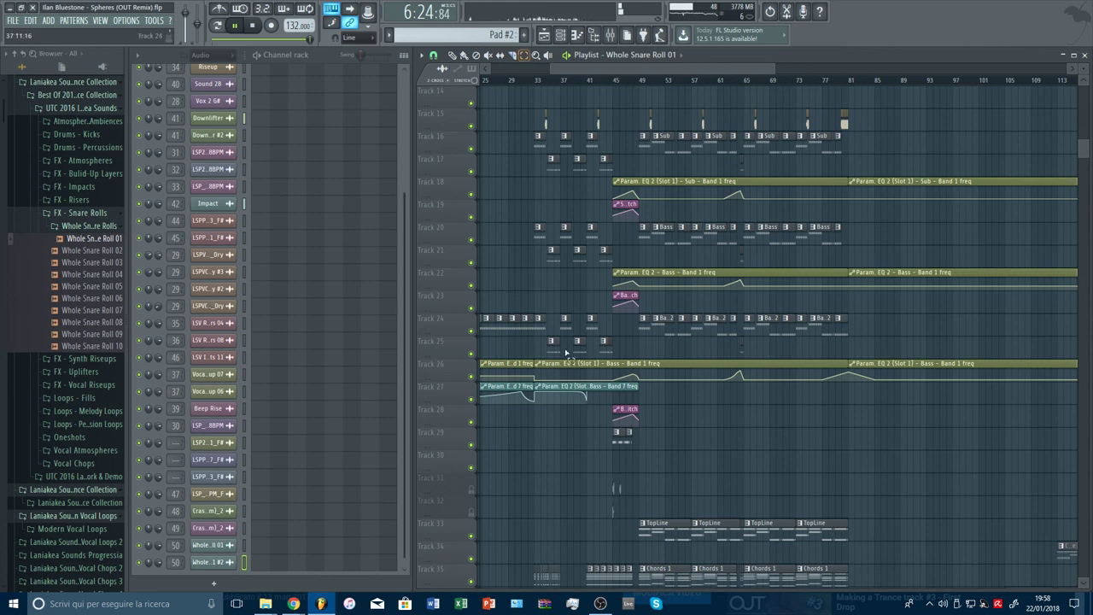
Slice the Chords BUS Band 7 freq automation clip at bar 37, below the short chord clips
left_click_drag(541, 462, 848, 81)
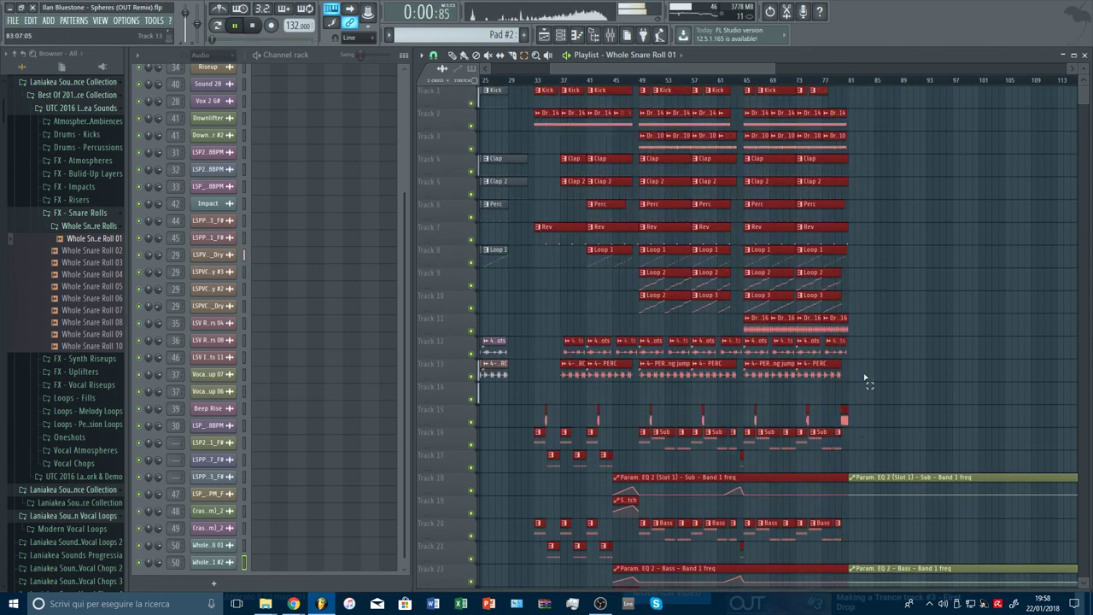
scroll(865, 378, "down", 8)
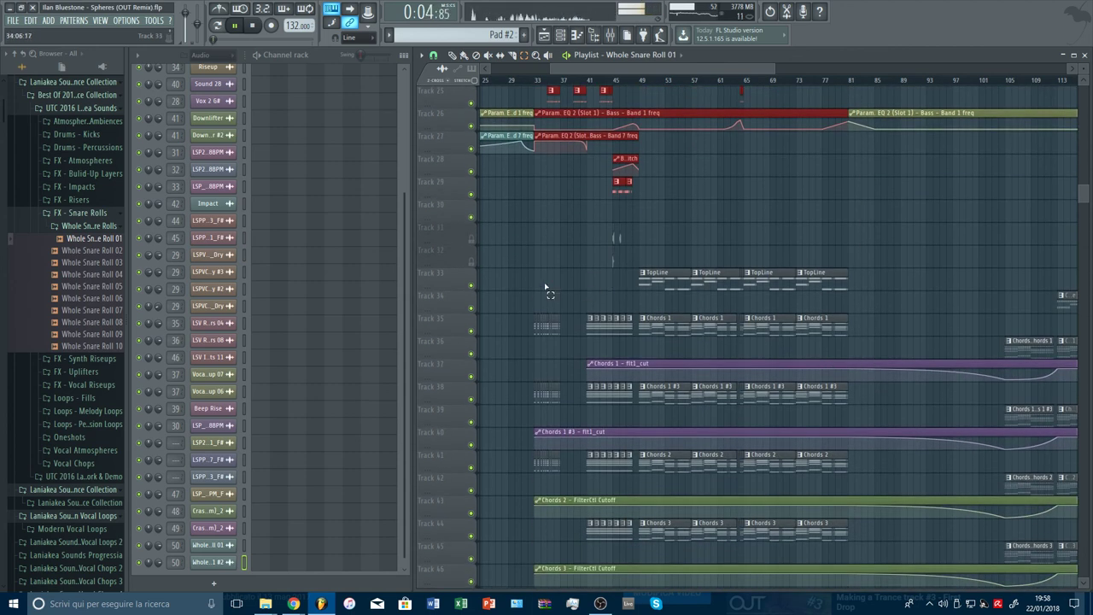
scroll(547, 284, "down", 2)
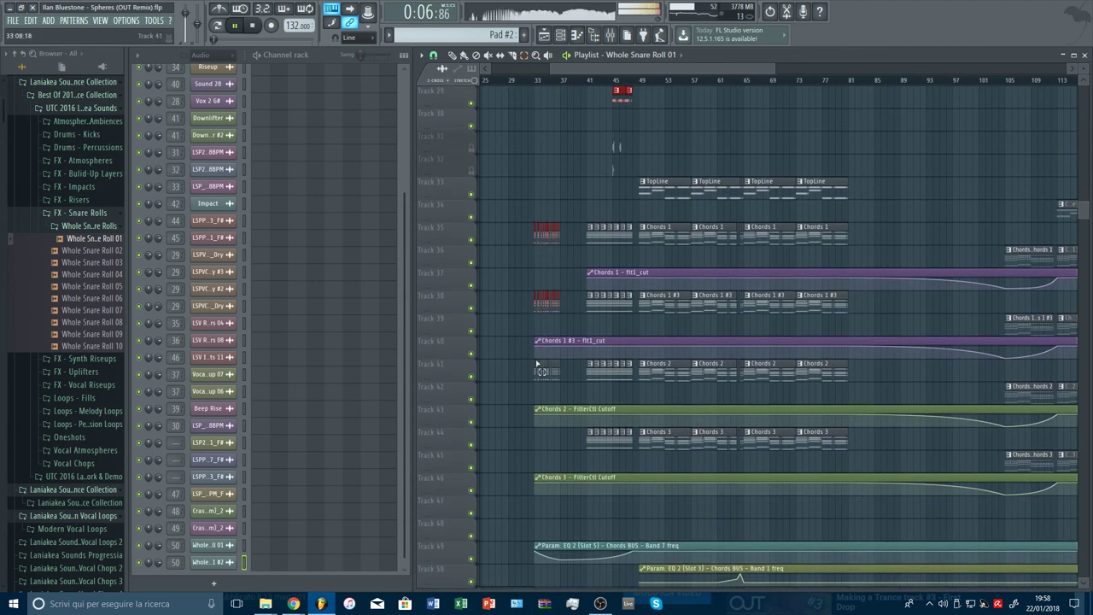
scroll(585, 376, "down", 3)
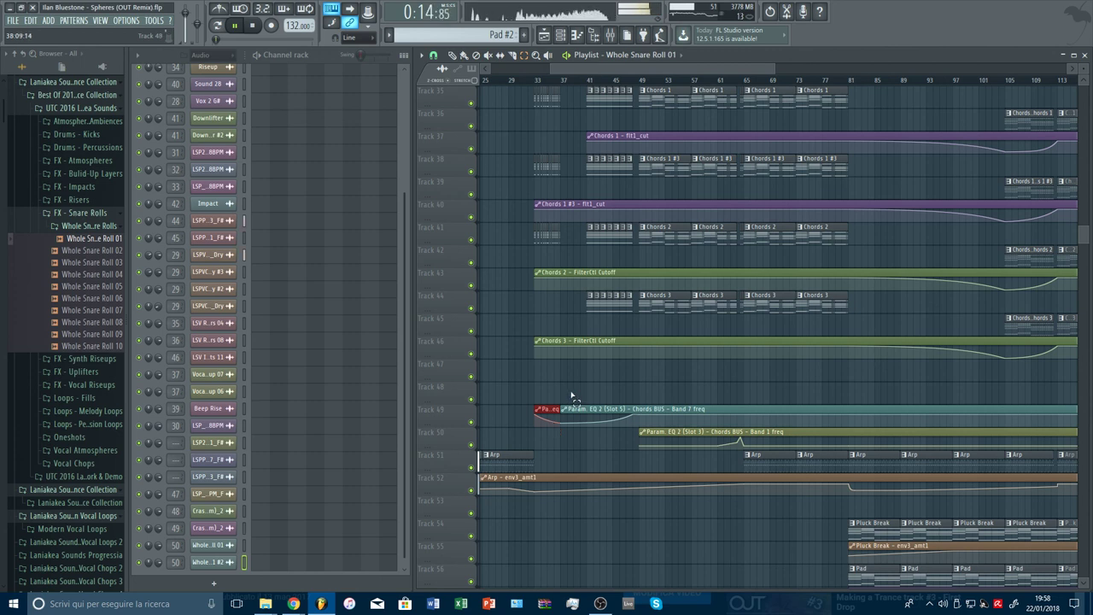
Copy the drums, sub, bass and their automations from bars 33–81, plus the short opening chords and sliced Chords BUS automation, to start at bar 209
scroll(572, 396, "up", 3)
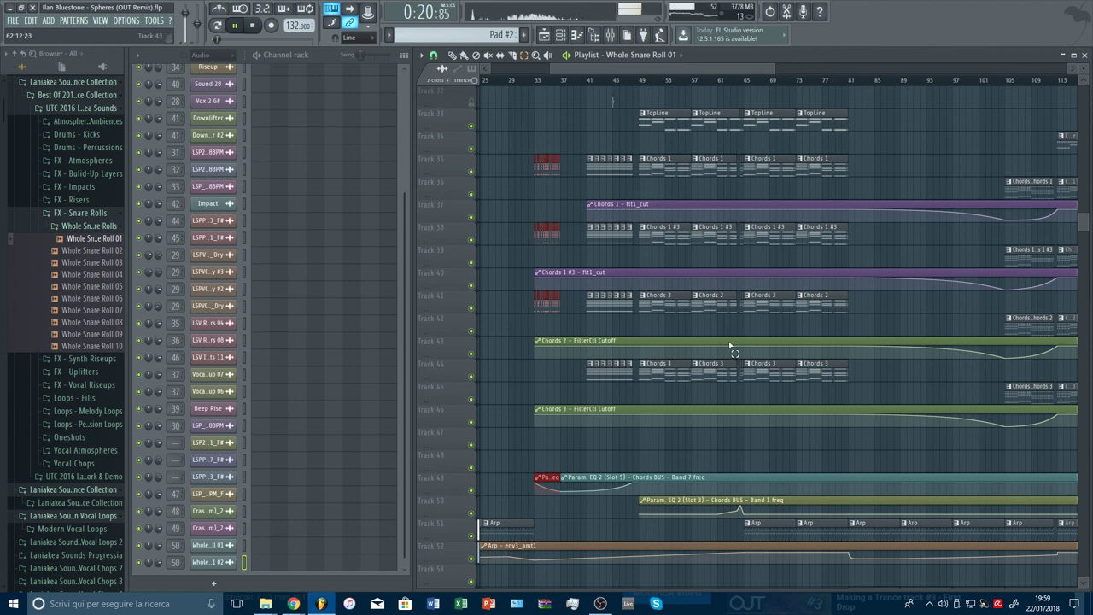
scroll(730, 346, "up", 6)
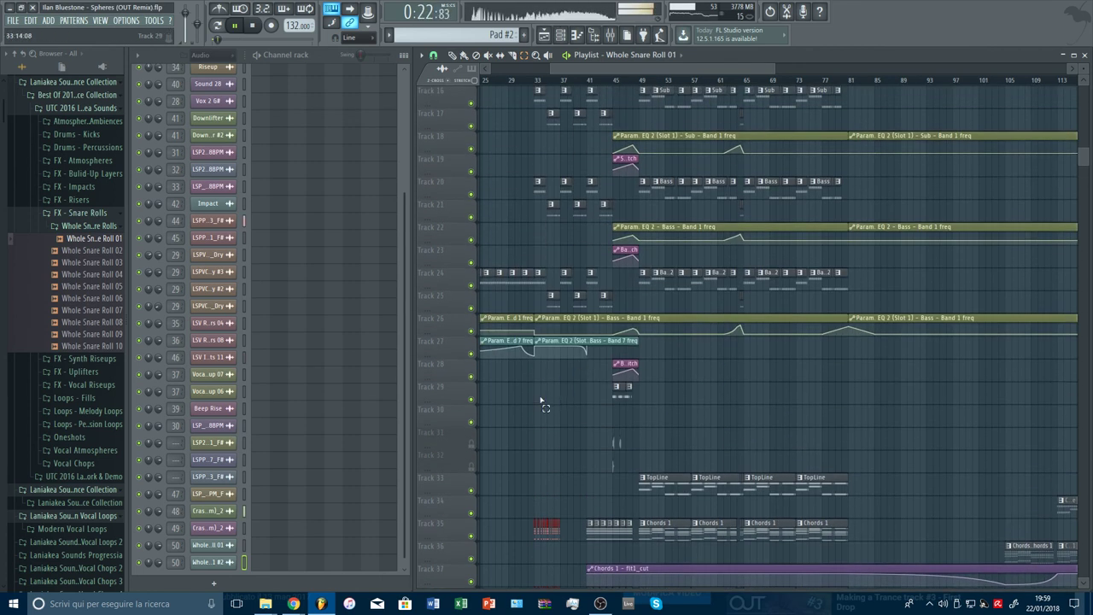
left_click_drag(541, 401, 852, 36)
scroll(902, 383, "down", 3)
left_click_drag(882, 249, 881, 439)
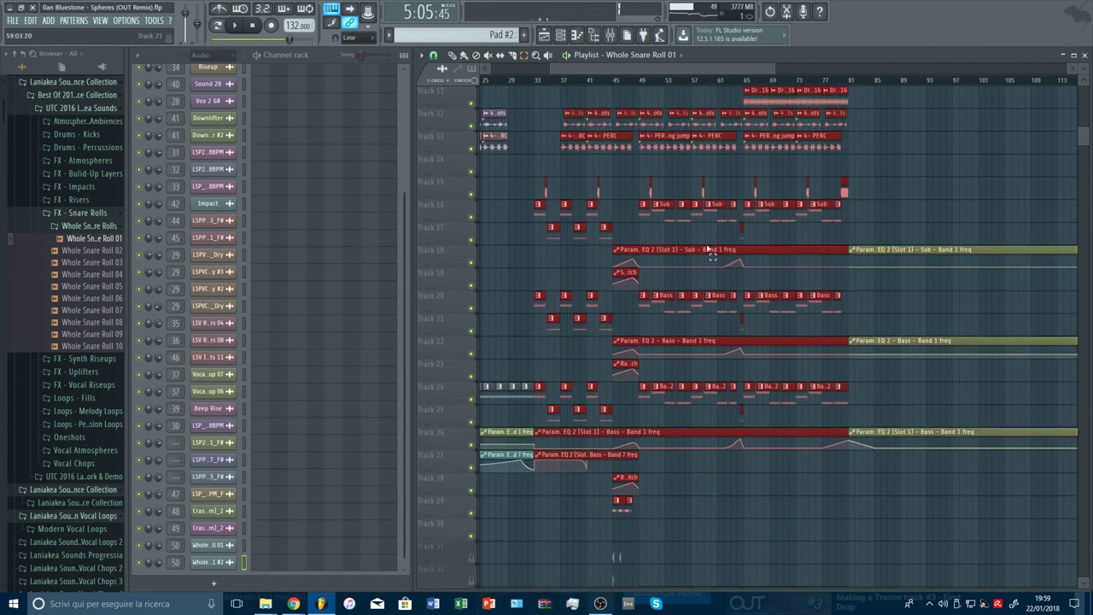
left_click_drag(1083, 69, 1083, 59)
scroll(827, 135, "up", 4)
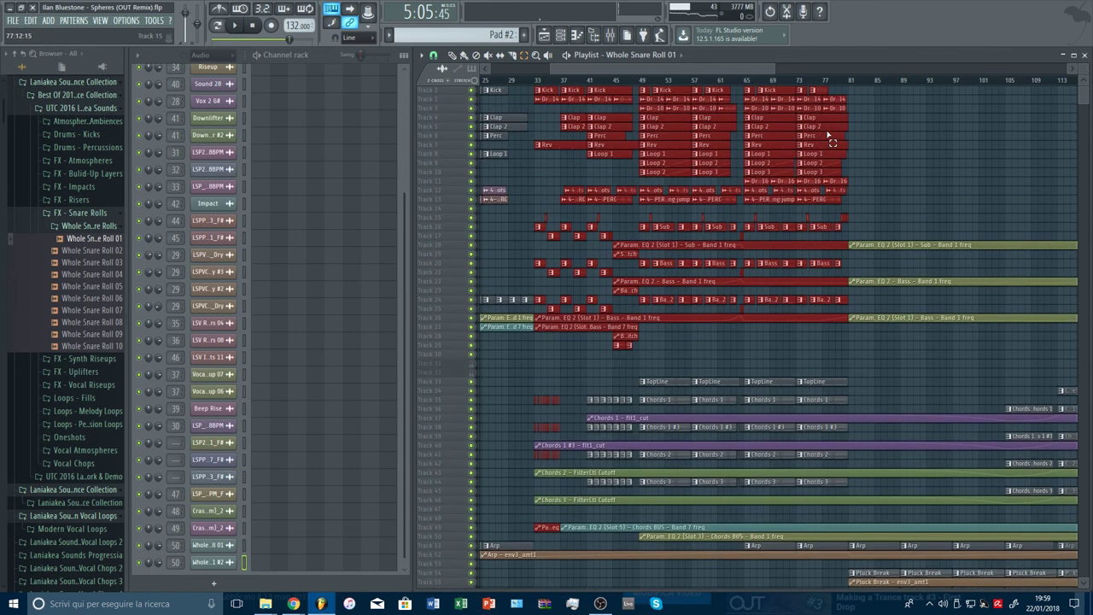
left_click_drag(774, 74, 1068, 73)
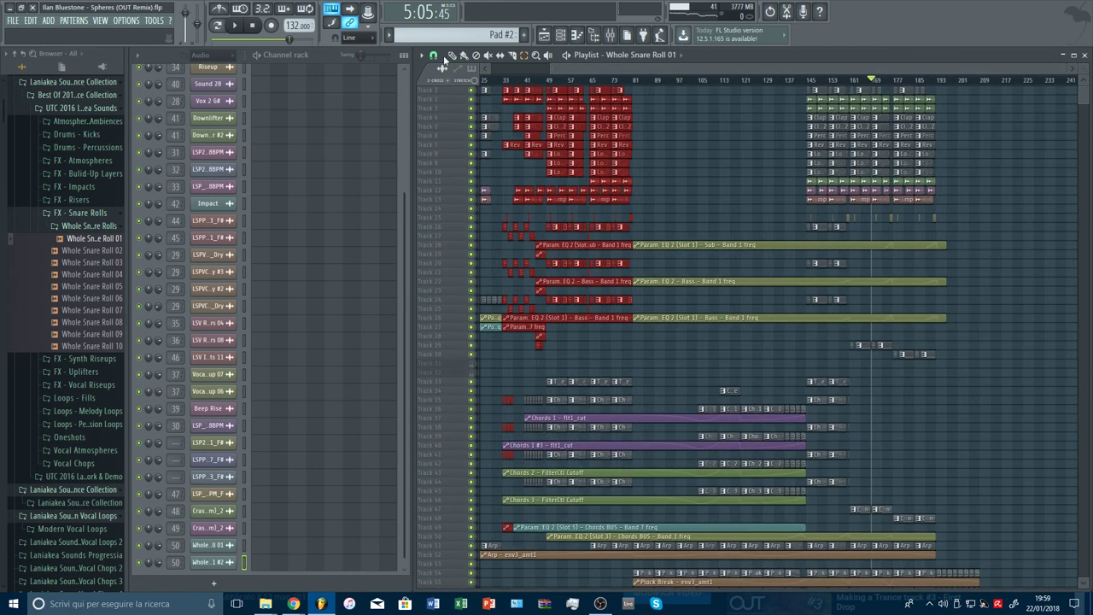
left_click_drag(559, 90, 1032, 117)
scroll(1004, 80, "up", 3)
Play the arrangement from bar 209 and examine the copied section across all tracks against the first drop, and stop playback
left_click(953, 81)
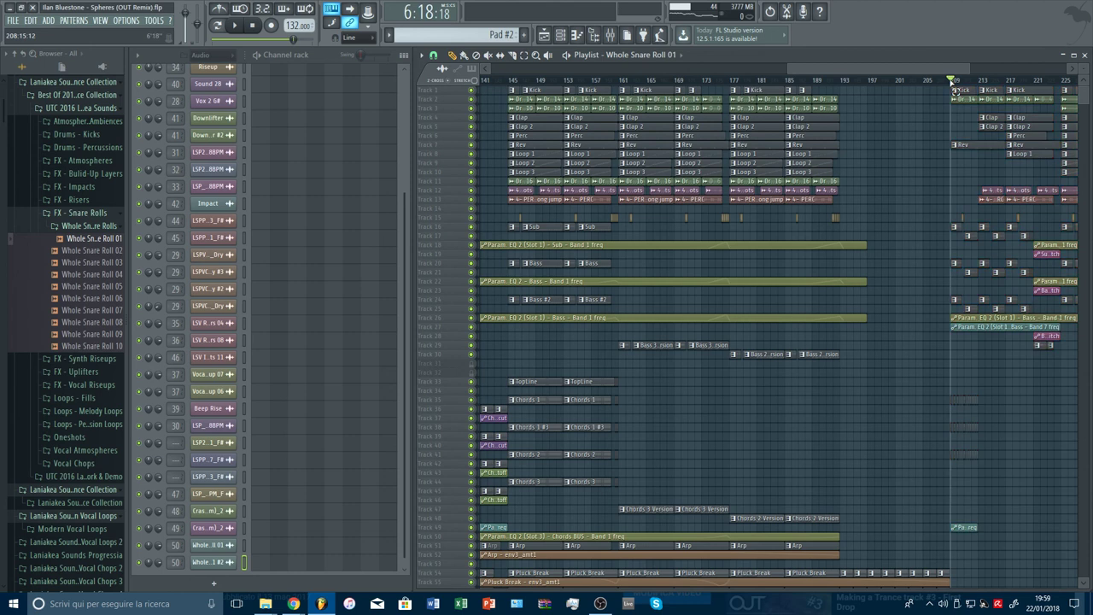
key("space")
scroll(1000, 186, "right", 2)
scroll(981, 202, "down", 6)
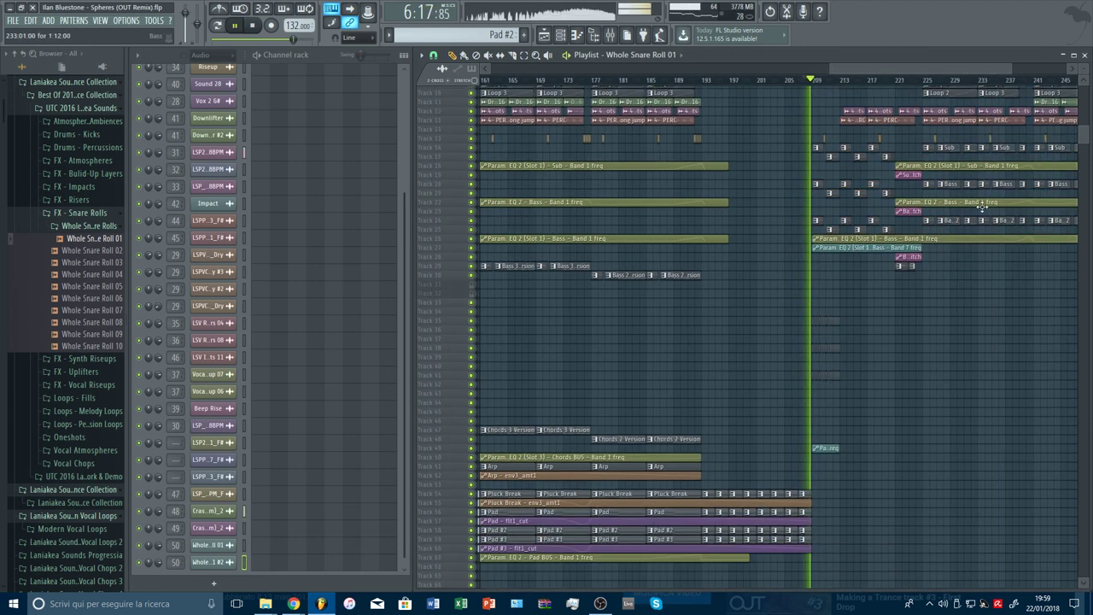
scroll(931, 304, "down", 2)
scroll(956, 308, "down", 4)
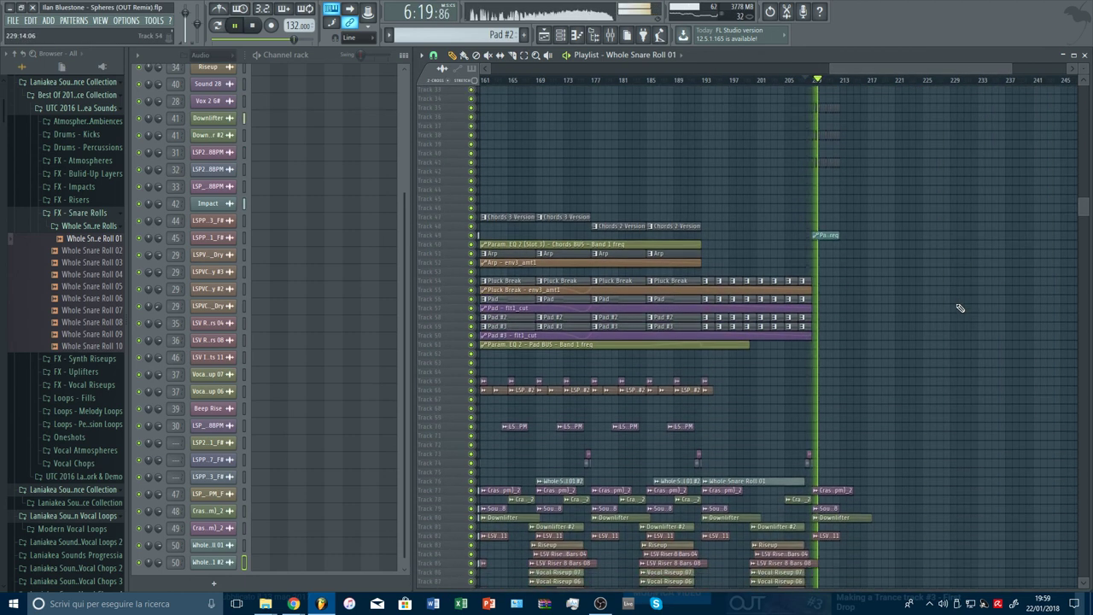
scroll(955, 283, "down", 3)
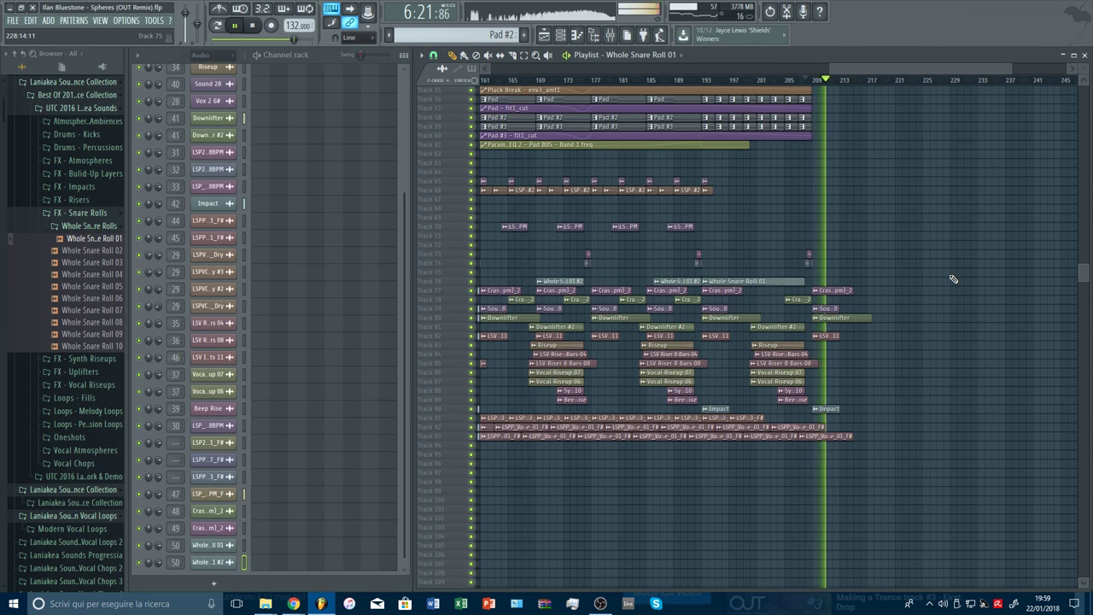
scroll(939, 257, "up", 12)
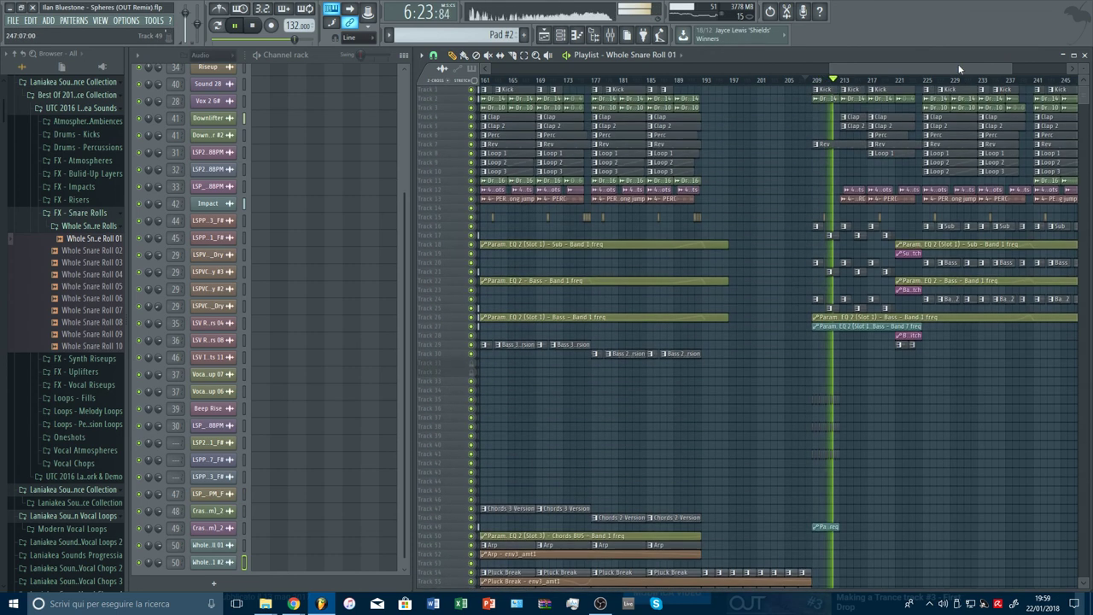
left_click_drag(828, 69, 444, 68)
key("space")
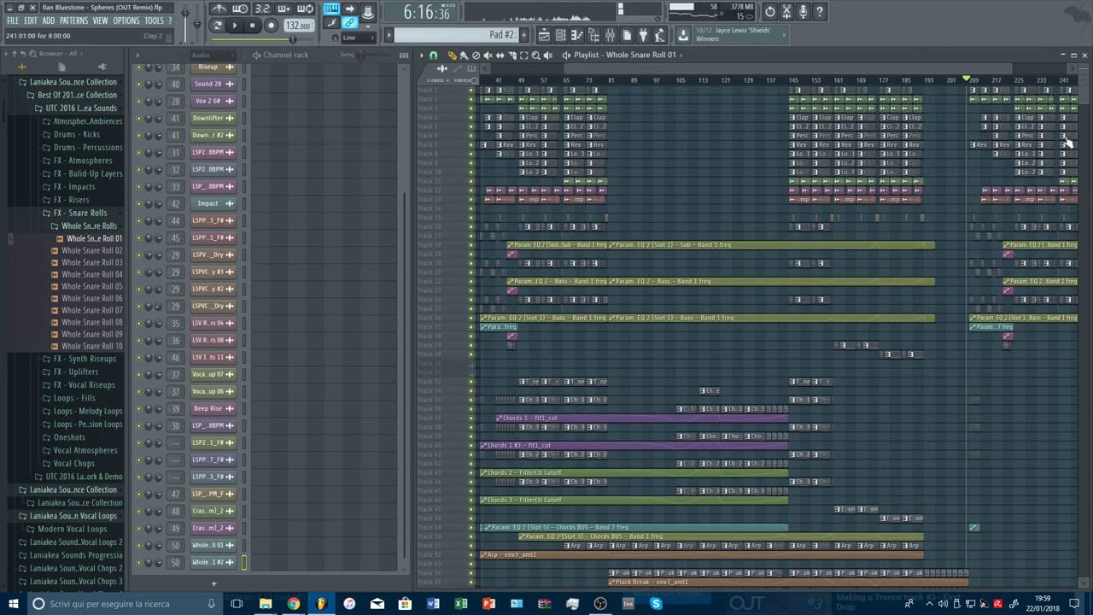